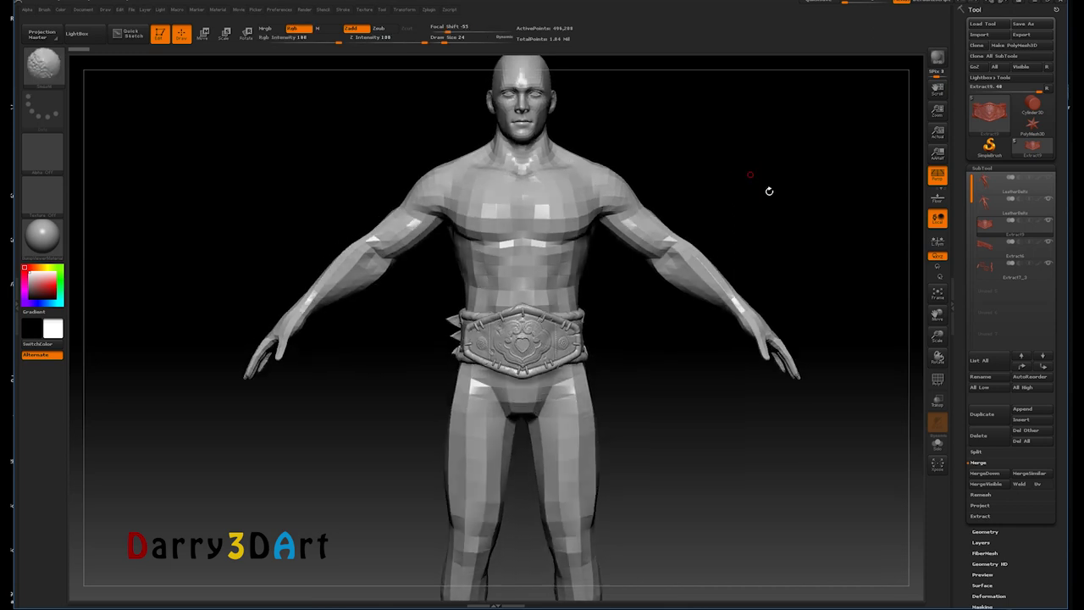
- Orbit and zoom around the finished belted character to review its side, back and front
{"action": "mouse_move", "coordinate": [769, 191]}
{"action": "left_mouse_down"}
{"action": "mouse_move", "coordinate": [757, 181]}
{"action": "mouse_move", "coordinate": [702, 184]}
{"action": "mouse_move", "coordinate": [738, 187]}
{"action": "mouse_move", "coordinate": [731, 179]}
{"action": "left_mouse_up"}
{"action": "mouse_move", "coordinate": [680, 314]}
{"action": "left_mouse_down", "text": "alt"}
{"action": "mouse_move", "coordinate": [650, 333]}
{"action": "mouse_move", "coordinate": [702, 310]}
{"action": "mouse_move", "coordinate": [762, 310]}
{"action": "mouse_move", "coordinate": [806, 327]}
{"action": "mouse_move", "coordinate": [750, 311]}
{"action": "mouse_move", "coordinate": [764, 309]}
{"action": "mouse_move", "coordinate": [672, 358]}
{"action": "mouse_move", "coordinate": [700, 363]}
{"action": "mouse_move", "coordinate": [676, 322]}
{"action": "mouse_move", "coordinate": [716, 235]}
{"action": "mouse_move", "coordinate": [716, 266]}
{"action": "mouse_move", "coordinate": [714, 243]}
{"action": "mouse_move", "coordinate": [566, 240]}
{"action": "mouse_move", "coordinate": [672, 211]}
{"action": "mouse_move", "coordinate": [432, 565]}
{"action": "left_mouse_up", "text": "alt"}
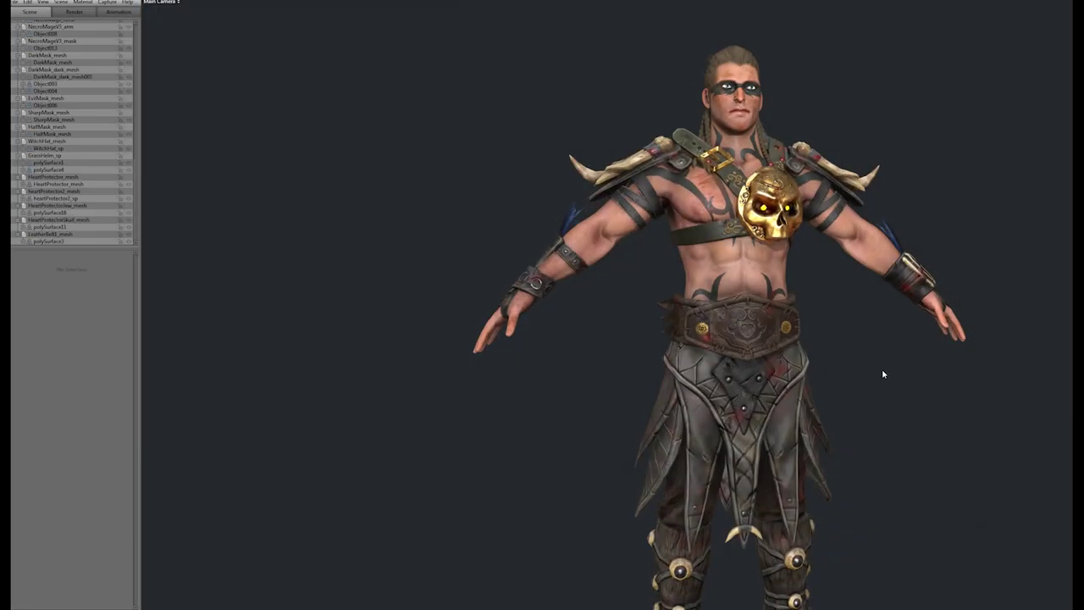
{"action": "scroll", "coordinate": [899, 373], "scroll_direction": "up", "scroll_amount": 2}
{"action": "scroll", "coordinate": [893, 378], "scroll_direction": "up", "scroll_amount": 2}
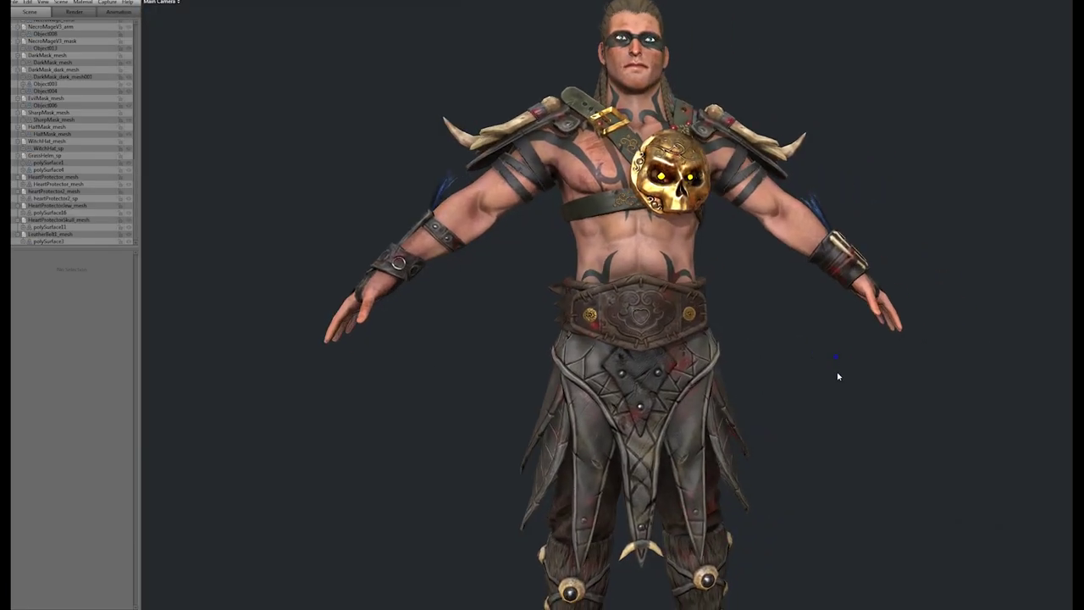
{"action": "scroll", "coordinate": [805, 369], "scroll_direction": "up", "scroll_amount": 3}
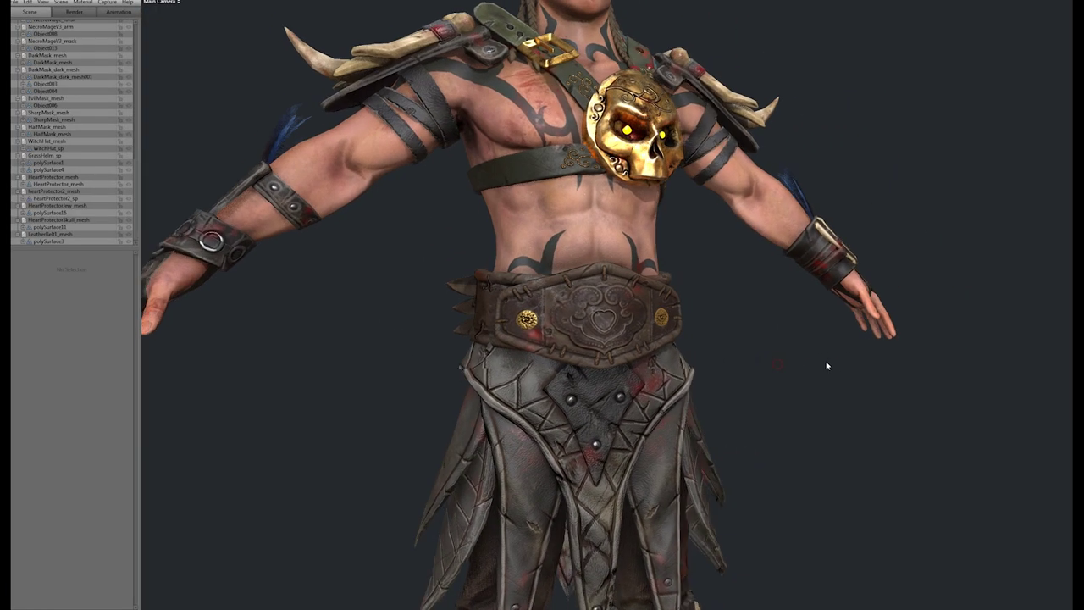
{"action": "scroll", "coordinate": [828, 367], "scroll_direction": "up", "scroll_amount": 2}
{"action": "mouse_move", "coordinate": [854, 366]}
{"action": "left_mouse_down"}
{"action": "mouse_move", "coordinate": [722, 330]}
{"action": "mouse_move", "coordinate": [767, 339]}
{"action": "left_mouse_up"}
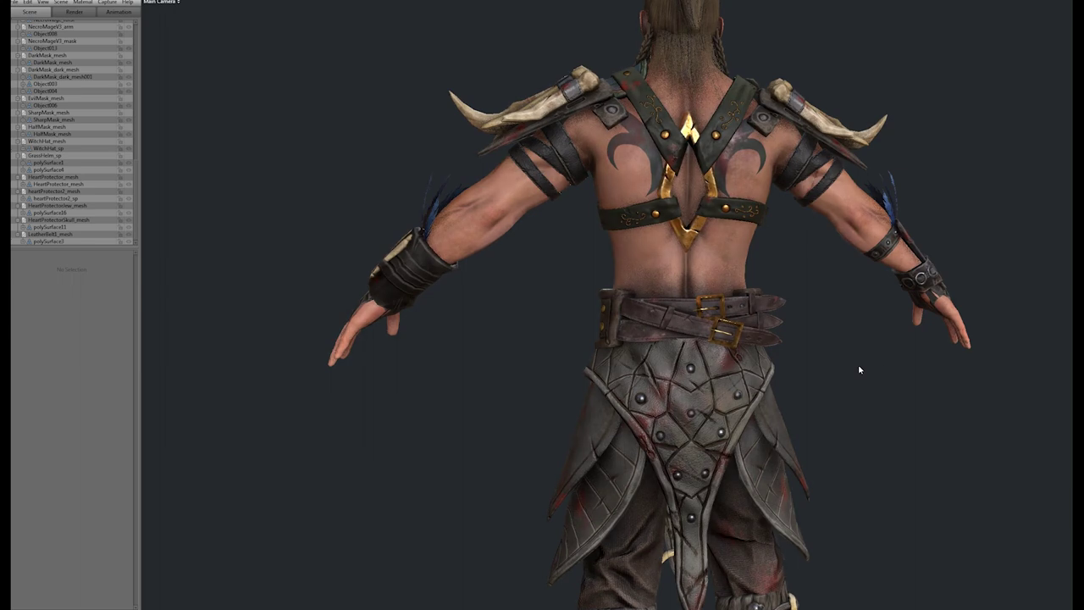
{"action": "left_click_drag", "start_coordinate": [795, 351], "coordinate": [869, 318]}
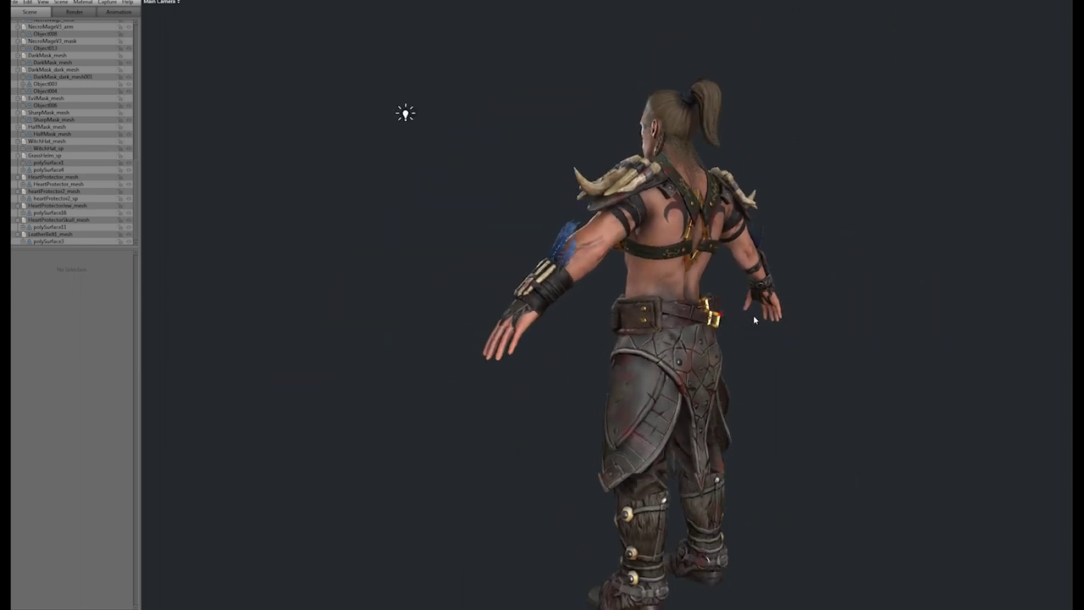
{"action": "left_click_drag", "start_coordinate": [602, 71], "coordinate": [815, 46]}
{"action": "scroll", "coordinate": [759, 334], "scroll_direction": "up", "scroll_amount": 5}
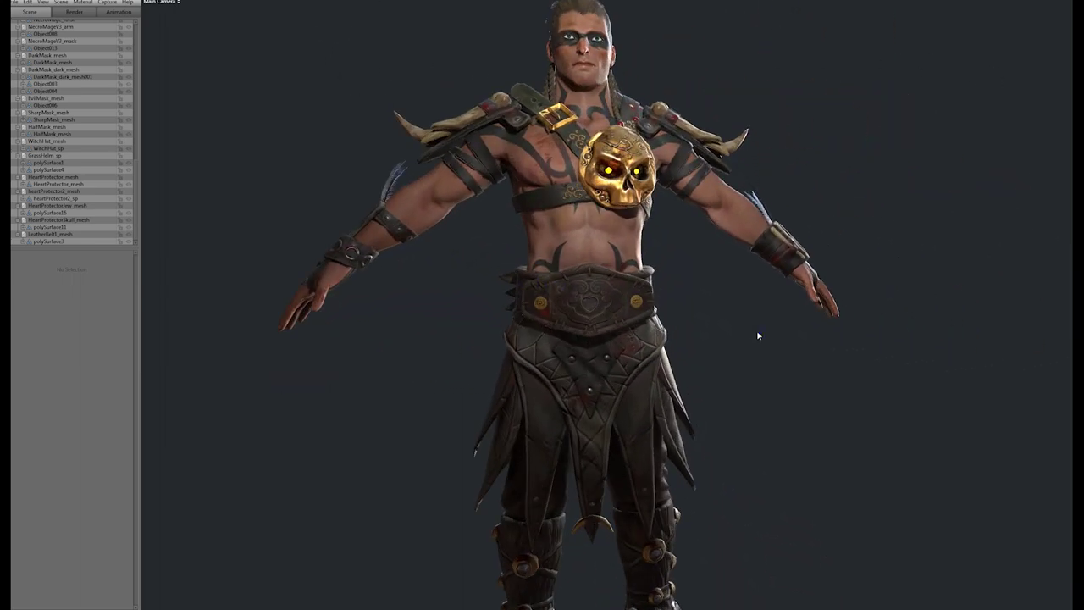
{"action": "scroll", "coordinate": [749, 343], "scroll_direction": "down", "scroll_amount": 2}
{"action": "scroll", "coordinate": [737, 347], "scroll_direction": "down", "scroll_amount": 1}
{"action": "scroll", "coordinate": [750, 360], "scroll_direction": "up", "scroll_amount": 2}
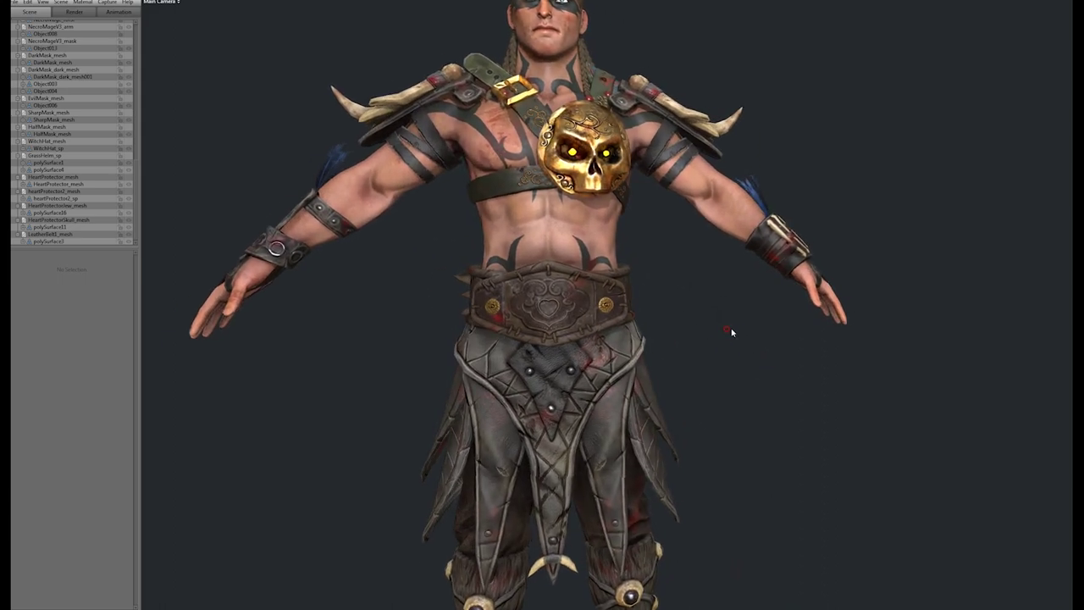
{"action": "scroll", "coordinate": [728, 348], "scroll_direction": "up", "scroll_amount": 3}
{"action": "scroll", "coordinate": [801, 358], "scroll_direction": "up", "scroll_amount": 2}
{"action": "scroll", "coordinate": [835, 389], "scroll_direction": "up", "scroll_amount": 2}
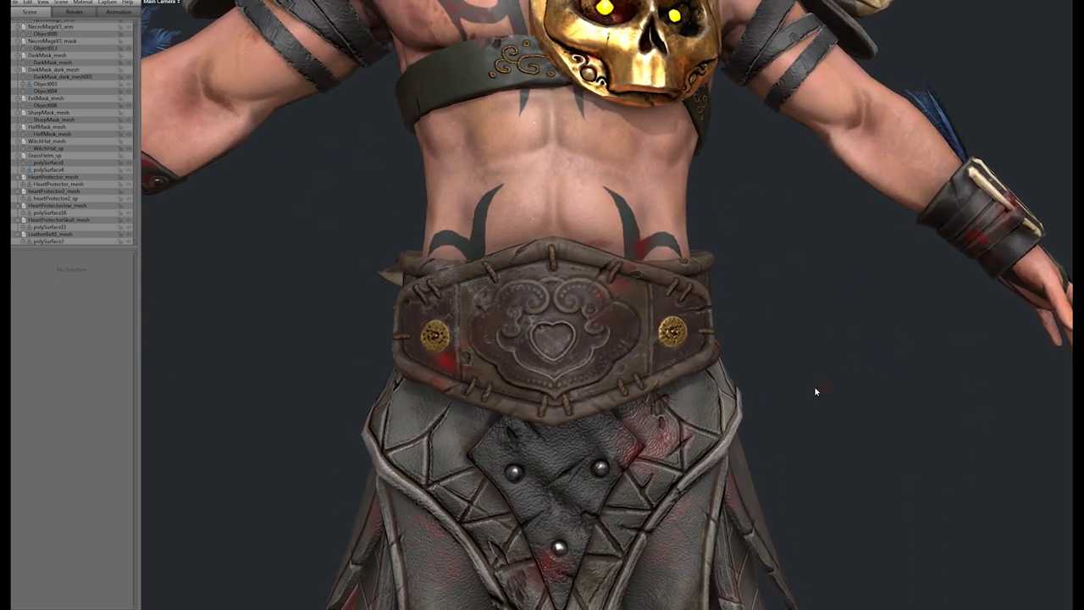
{"action": "scroll", "coordinate": [792, 417], "scroll_direction": "up", "scroll_amount": 1}
{"action": "scroll", "coordinate": [801, 422], "scroll_direction": "up", "scroll_amount": 1}
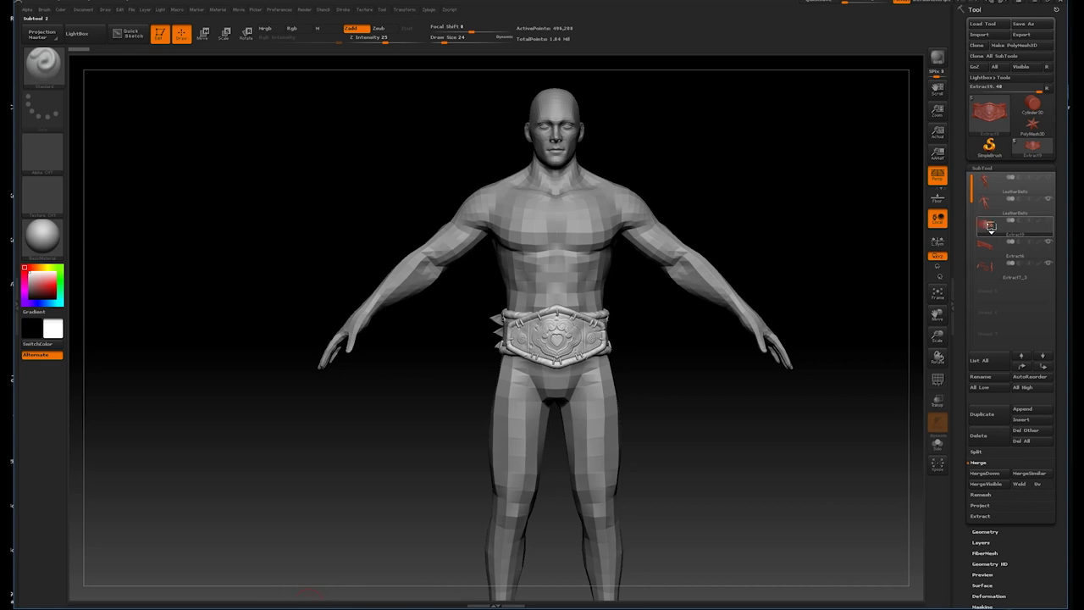
- Solo the belt subtool, then hide it and make the body subtool active
{"action": "mouse_move", "coordinate": [986, 201]}
{"action": "left_click", "coordinate": [1049, 206], "text": "shift"}
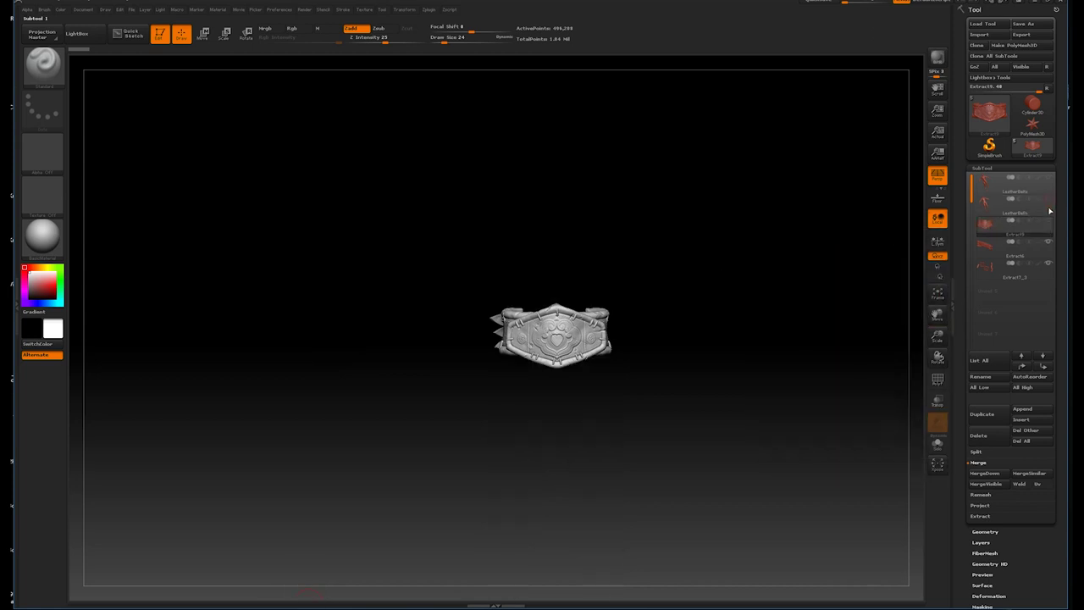
{"action": "left_click", "coordinate": [1047, 181], "text": "shift"}
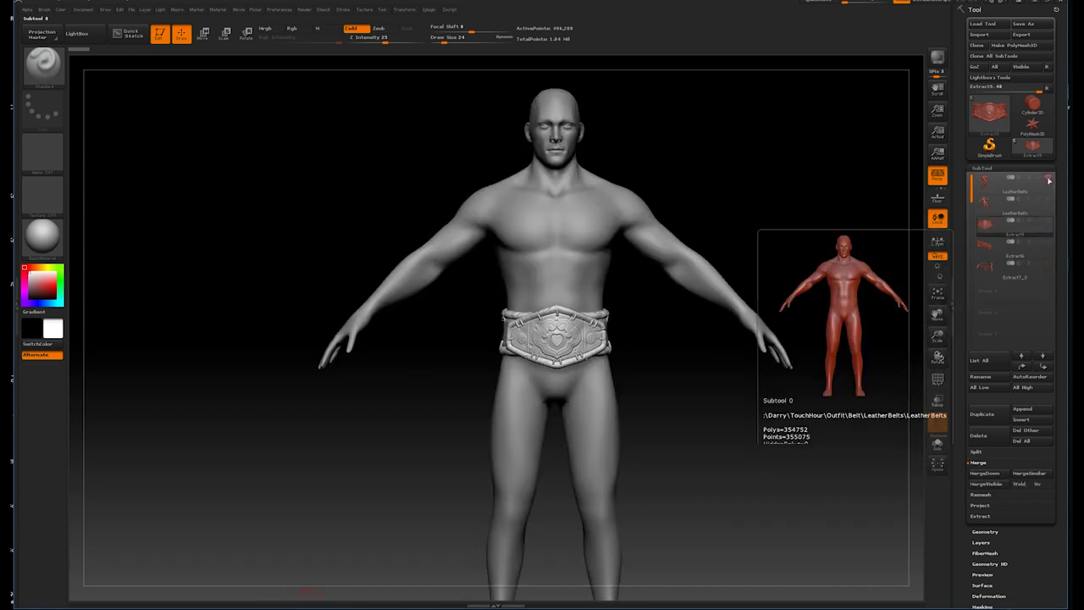
{"action": "left_click", "coordinate": [990, 184]}
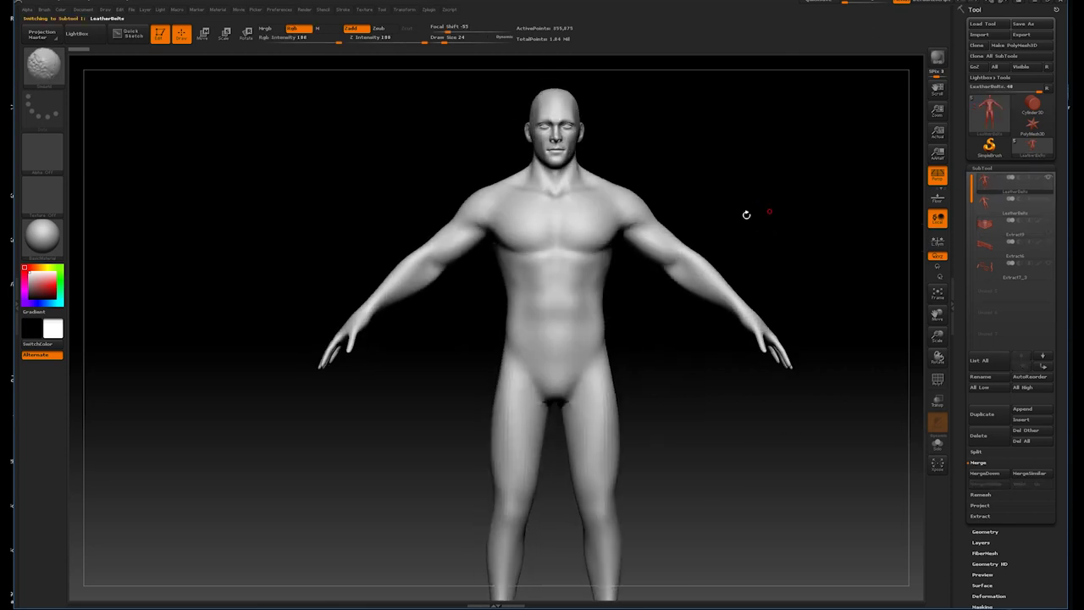
{"action": "scroll", "coordinate": [663, 365], "scroll_direction": "up", "scroll_amount": 3}
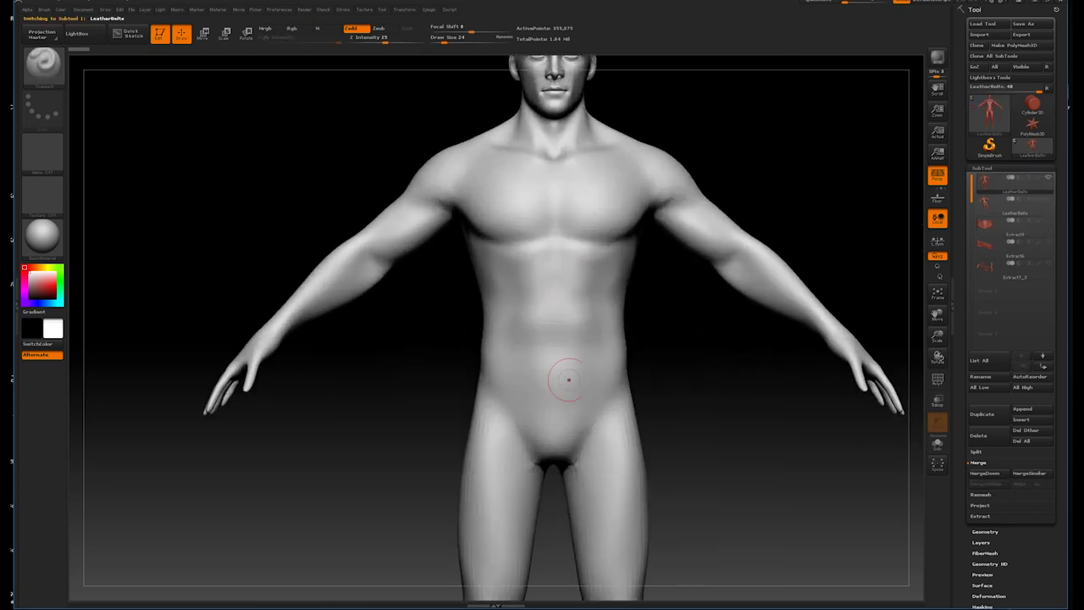
- Shrink the brush and paint initial freehand mask marks across the lower abdomen
{"action": "key", "text": "bracketleft"}
{"action": "key", "text": "bracketleft"}
{"action": "key", "text": "bracketleft"}
{"action": "key", "text": "b"}
{"action": "key", "text": "c"}
{"action": "key", "text": "b"}
{"action": "mouse_move", "coordinate": [566, 398]}
{"action": "left_mouse_down"}
{"action": "mouse_move", "coordinate": [566, 360]}
{"action": "mouse_move", "coordinate": [546, 352]}
{"action": "mouse_move", "coordinate": [598, 366]}
{"action": "mouse_move", "coordinate": [570, 391]}
{"action": "mouse_move", "coordinate": [605, 403]}
{"action": "left_mouse_up"}
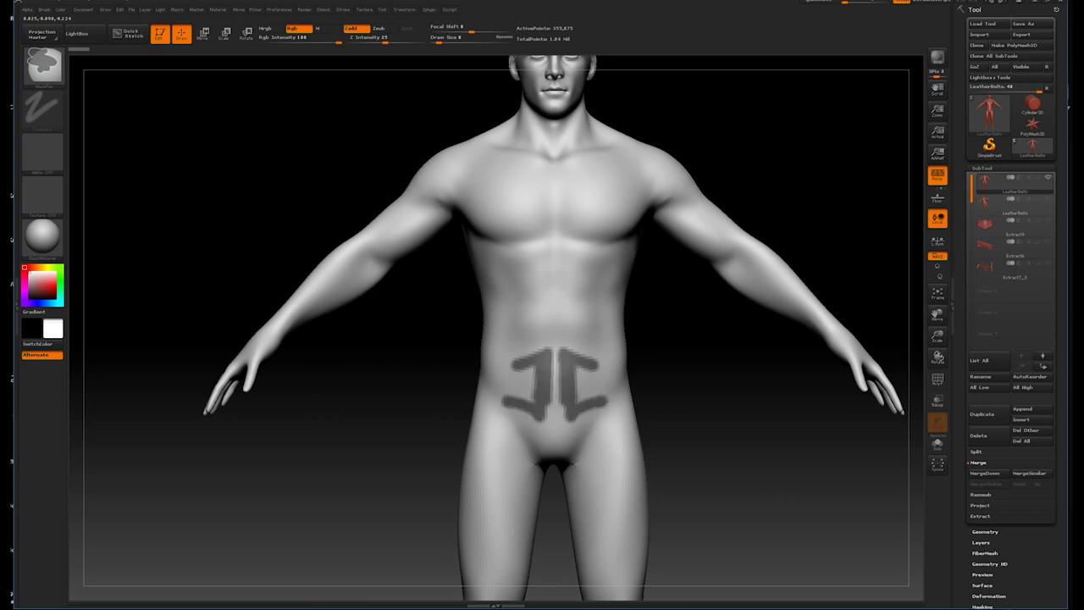
{"action": "left_click_drag", "start_coordinate": [571, 359], "coordinate": [611, 366]}
{"action": "left_click_drag", "start_coordinate": [680, 377], "coordinate": [594, 409]}
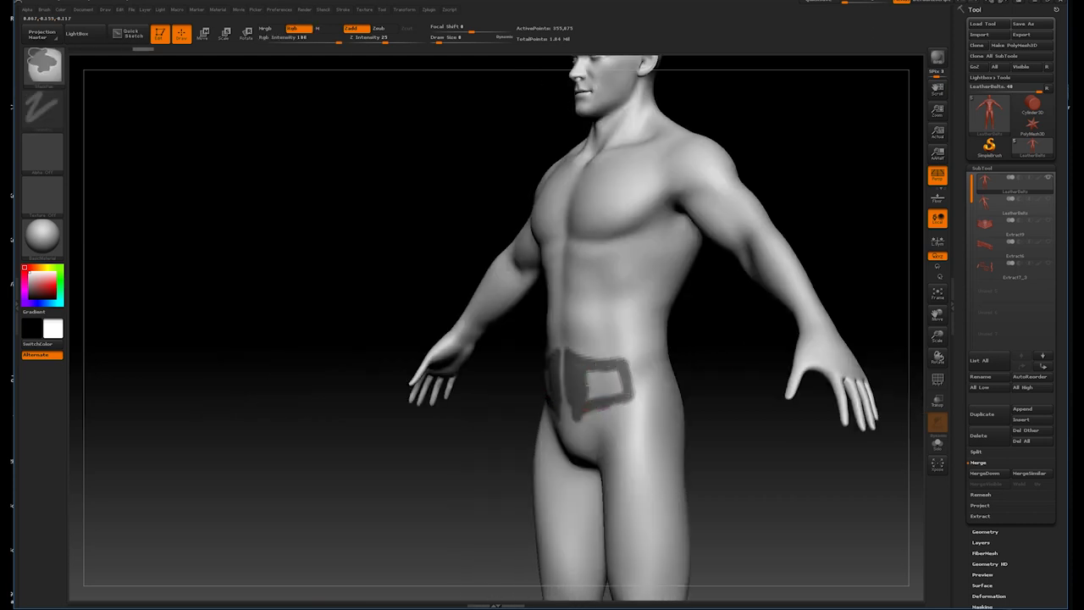
{"action": "mouse_move", "coordinate": [706, 354]}
{"action": "left_mouse_down"}
{"action": "mouse_move", "coordinate": [709, 364]}
{"action": "mouse_move", "coordinate": [563, 391]}
{"action": "left_mouse_up"}
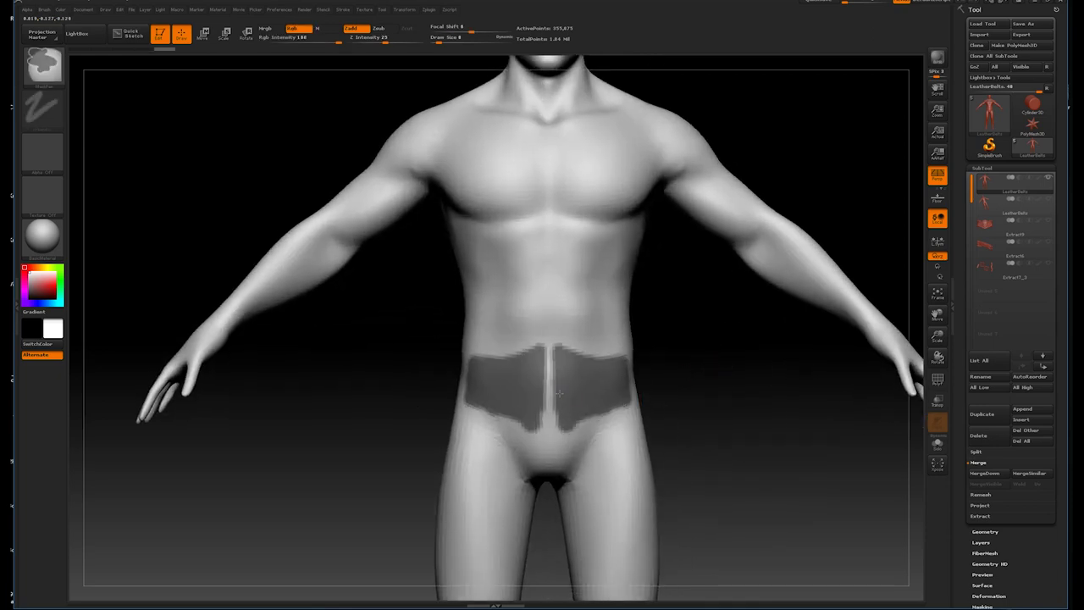
{"action": "mouse_move", "coordinate": [690, 368]}
{"action": "left_mouse_down"}
{"action": "mouse_move", "coordinate": [685, 355]}
{"action": "mouse_move", "coordinate": [732, 317]}
{"action": "mouse_move", "coordinate": [743, 347]}
{"action": "mouse_move", "coordinate": [684, 337]}
{"action": "mouse_move", "coordinate": [668, 368]}
{"action": "left_mouse_up"}
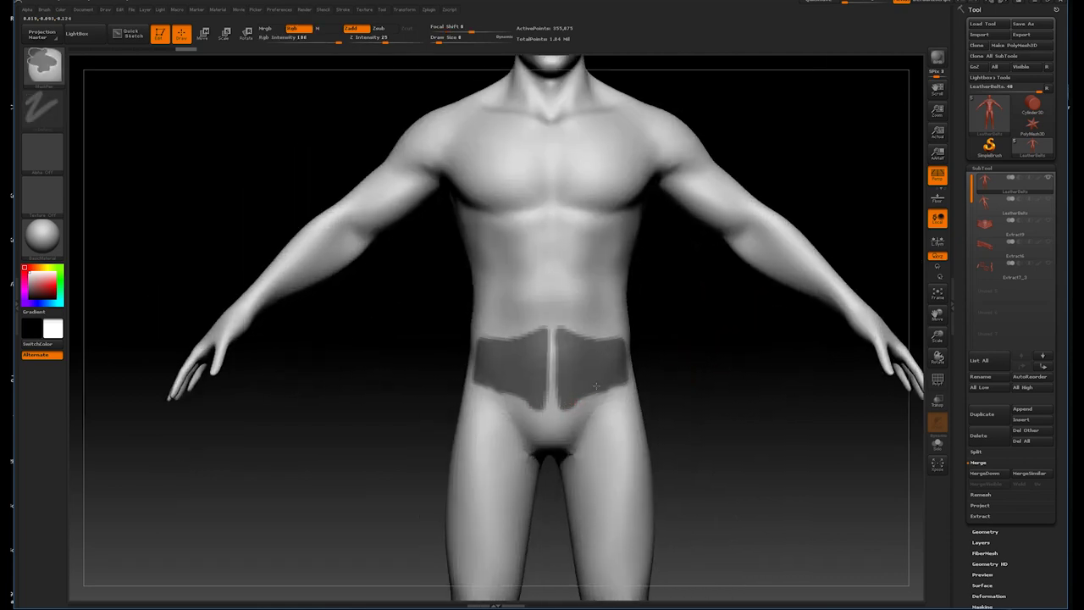
- Clear the mask and repaint it as one angular plate right of centre
{"action": "left_click_drag", "start_coordinate": [697, 356], "coordinate": [688, 359], "text": "ctrl"}
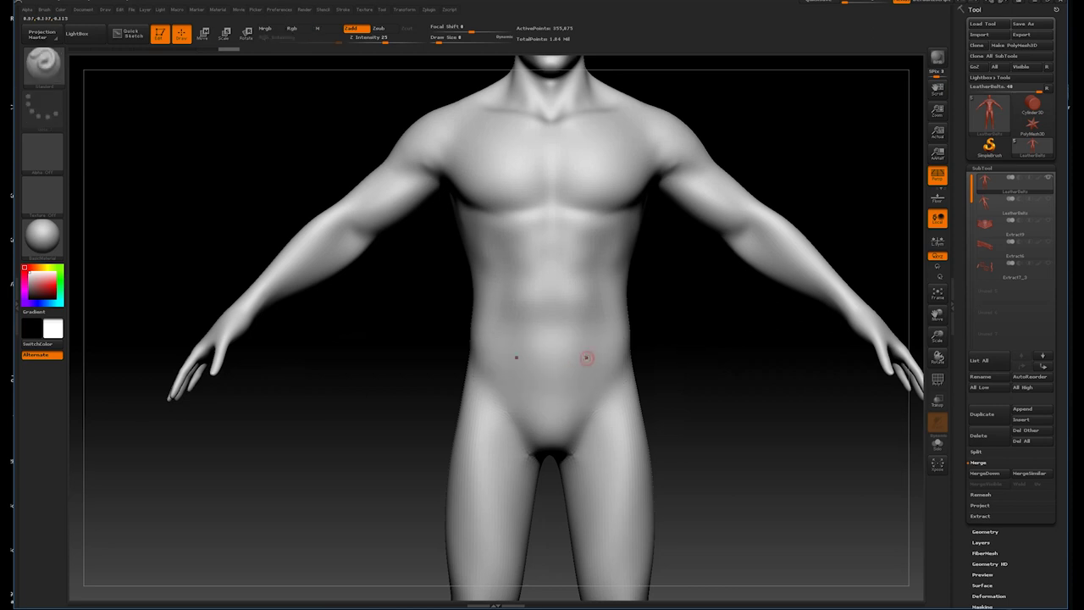
{"action": "mouse_move", "coordinate": [563, 400]}
{"action": "left_mouse_down", "text": "ctrl"}
{"action": "mouse_move", "coordinate": [563, 360]}
{"action": "mouse_move", "coordinate": [563, 396]}
{"action": "mouse_move", "coordinate": [602, 385]}
{"action": "left_mouse_up", "text": "ctrl"}
{"action": "left_click_drag", "start_coordinate": [562, 335], "coordinate": [603, 342], "text": "ctrl"}
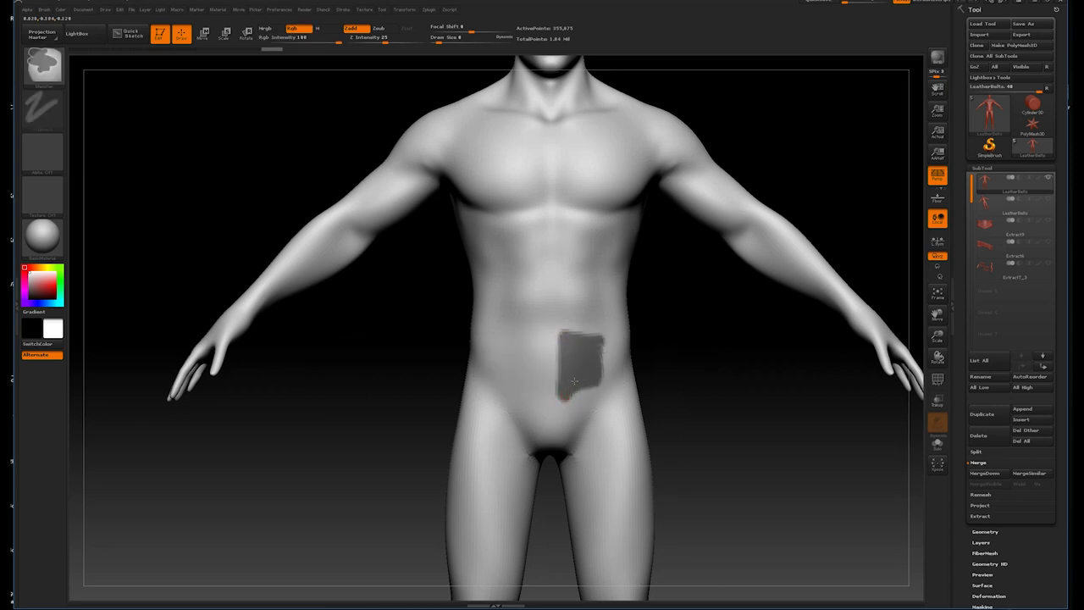
{"action": "left_click_drag", "start_coordinate": [669, 364], "coordinate": [694, 356]}
{"action": "left_click_drag", "start_coordinate": [592, 386], "coordinate": [628, 351], "text": "ctrl"}
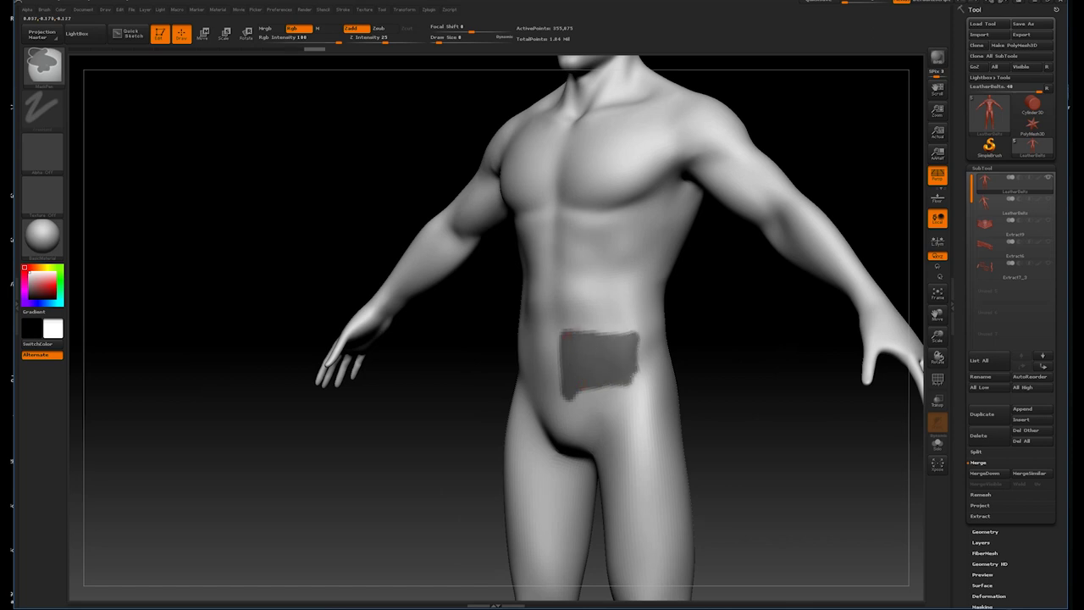
{"action": "left_click_drag", "start_coordinate": [638, 339], "coordinate": [618, 334], "text": "ctrl"}
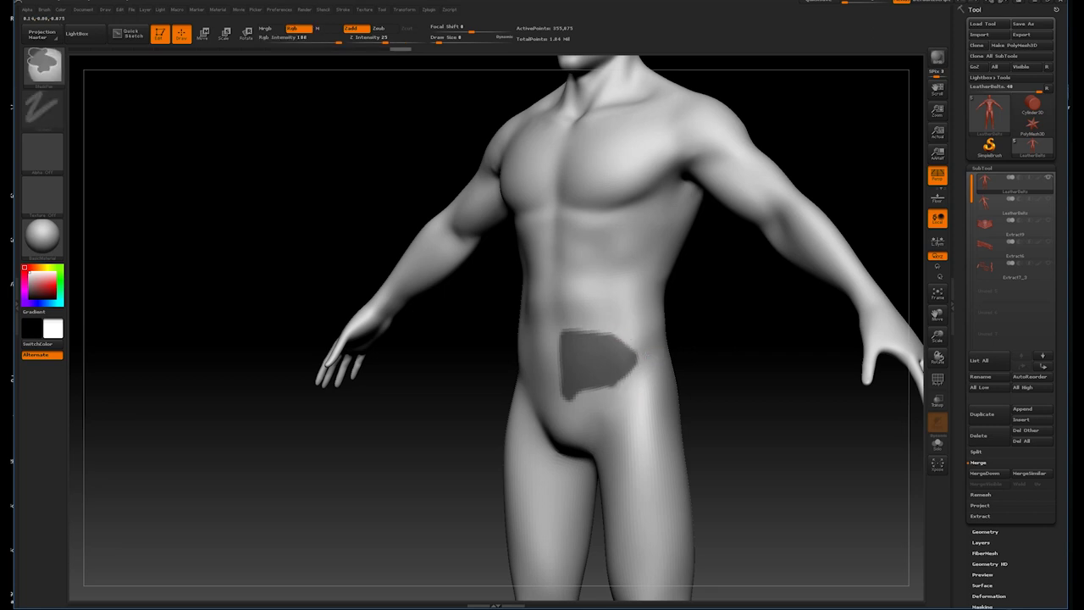
{"action": "left_click_drag", "start_coordinate": [719, 356], "coordinate": [593, 335]}
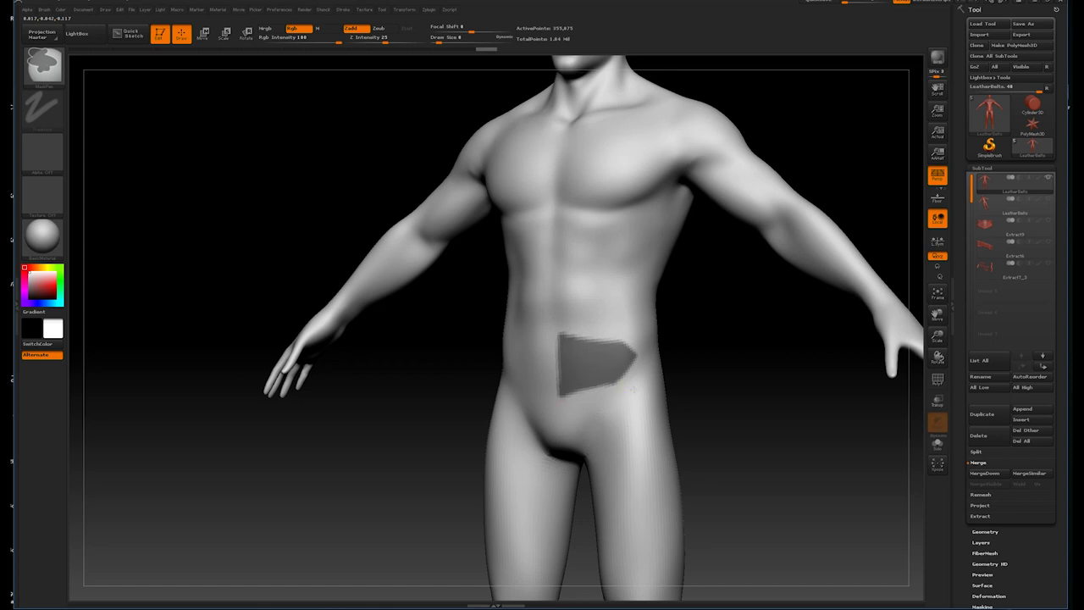
{"action": "left_click_drag", "start_coordinate": [630, 387], "coordinate": [563, 333]}
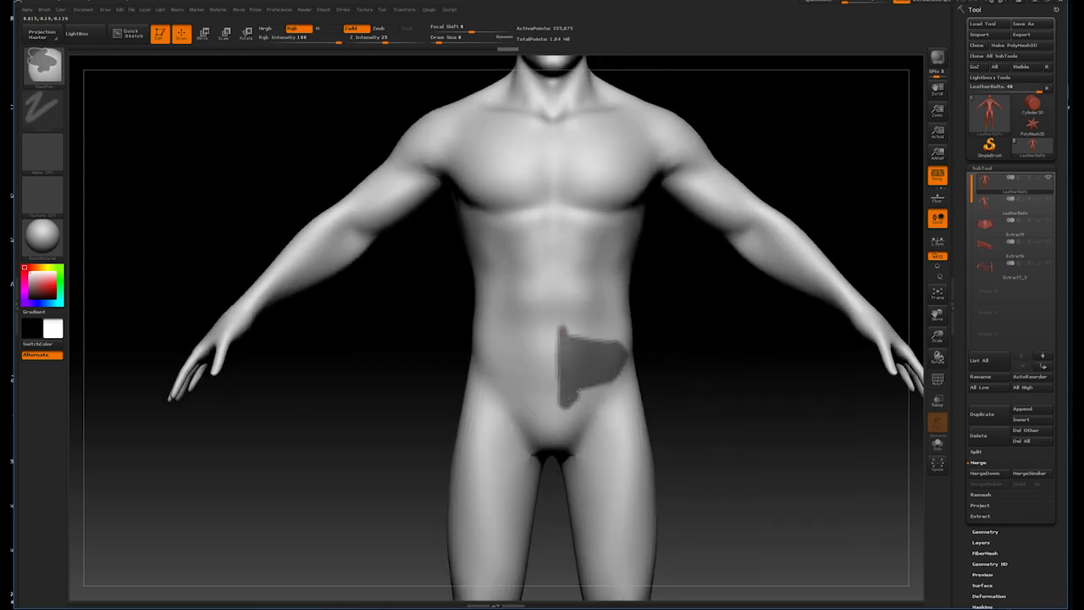
{"action": "mouse_move", "coordinate": [595, 343]}
{"action": "left_mouse_down"}
{"action": "mouse_move", "coordinate": [714, 358]}
{"action": "mouse_move", "coordinate": [799, 408]}
{"action": "left_mouse_up"}
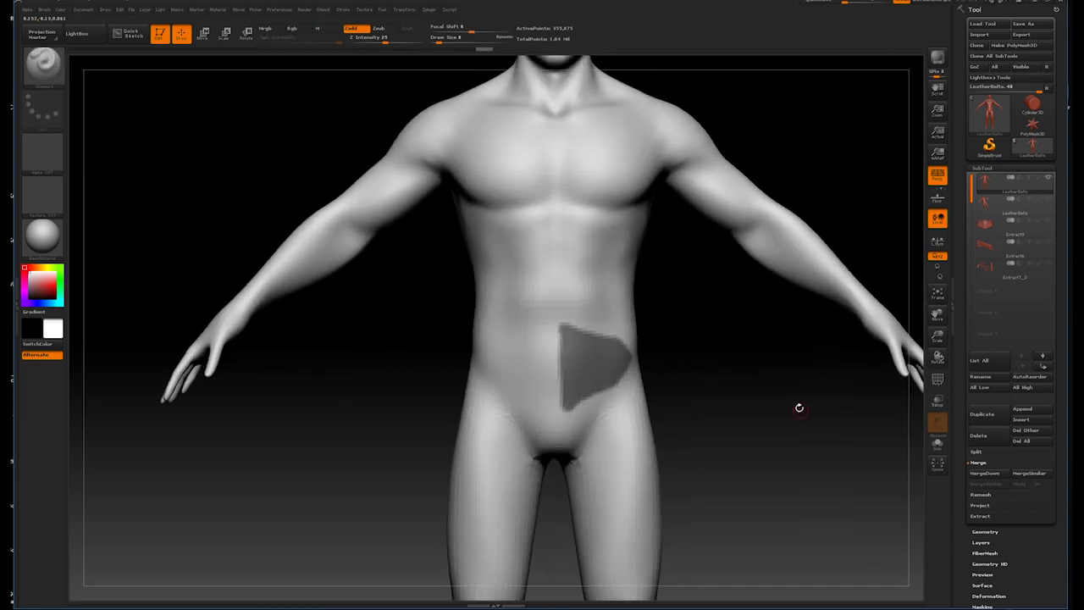
{"action": "key", "text": "ctrl"}
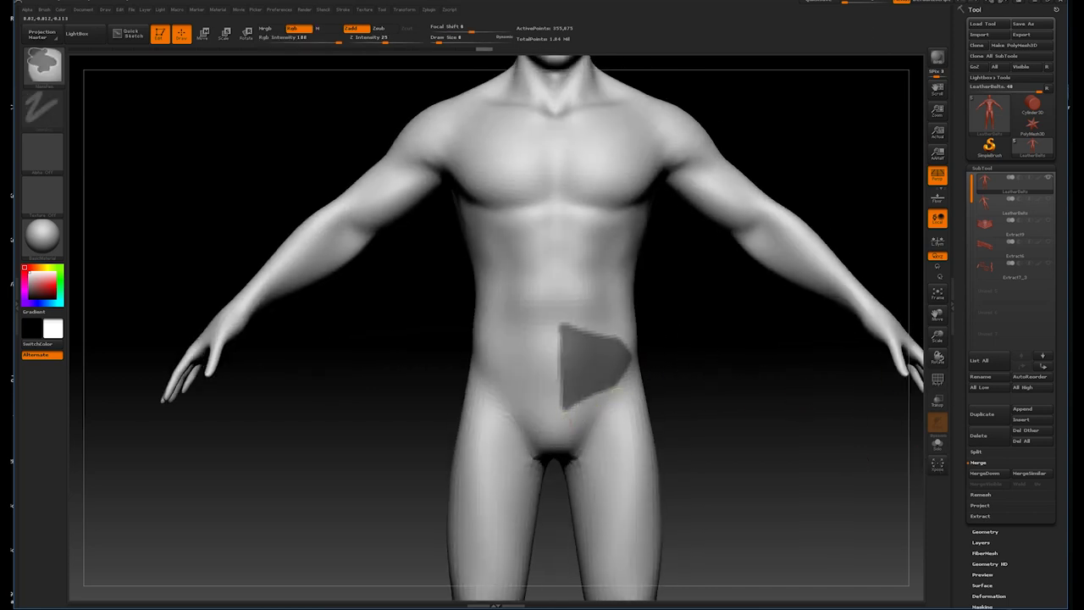
- Extract the masked patch into a thick separate plate subtool, Extract2
{"action": "key", "text": "ctrl"}
{"action": "left_click", "coordinate": [980, 516]}
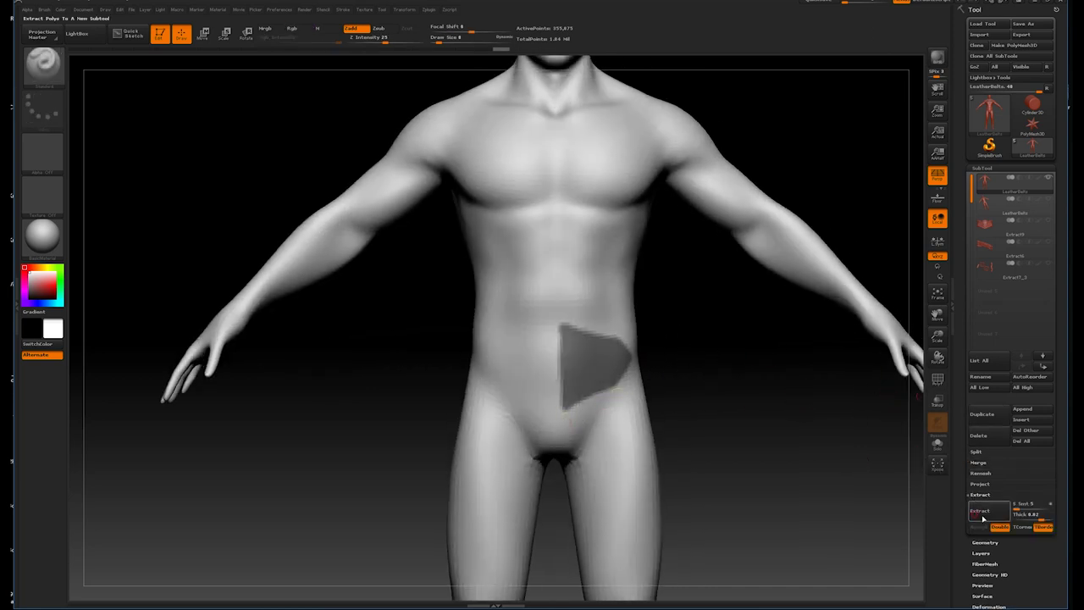
{"action": "left_click", "coordinate": [979, 510]}
{"action": "mouse_move", "coordinate": [714, 374]}
{"action": "left_mouse_down"}
{"action": "mouse_move", "coordinate": [755, 454]}
{"action": "mouse_move", "coordinate": [784, 369]}
{"action": "left_mouse_up"}
{"action": "left_click", "coordinate": [979, 527]}
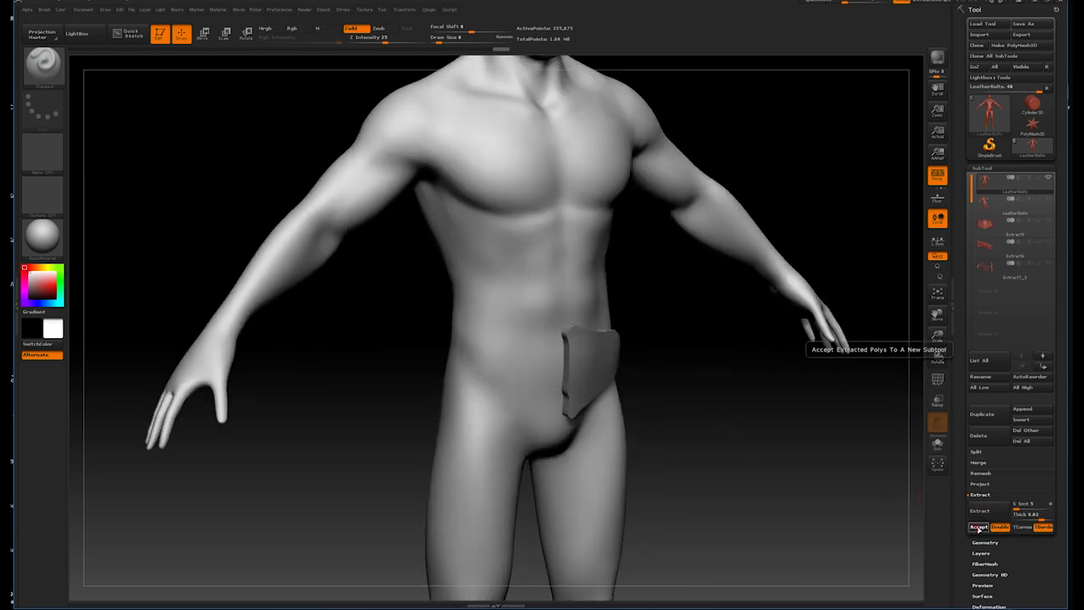
- Switch to a clay brush and frame the full body front-on
{"action": "mouse_move", "coordinate": [757, 491]}
{"action": "left_mouse_down"}
{"action": "mouse_move", "coordinate": [702, 381]}
{"action": "mouse_move", "coordinate": [768, 380]}
{"action": "mouse_move", "coordinate": [669, 286]}
{"action": "left_mouse_up"}
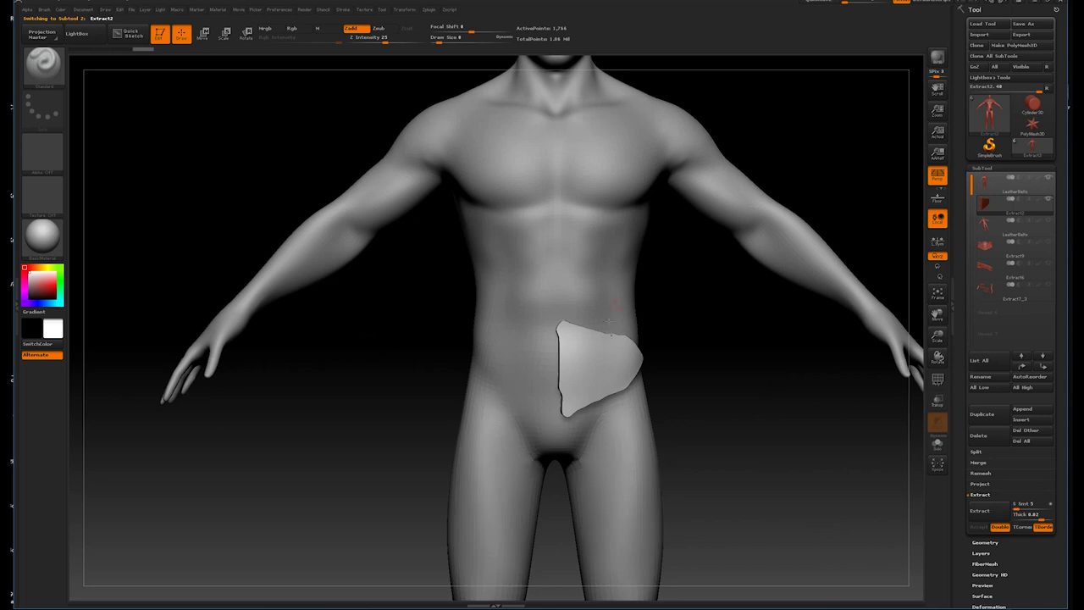
{"action": "key", "text": "b"}
{"action": "key", "text": "c"}
{"action": "key", "text": "b"}
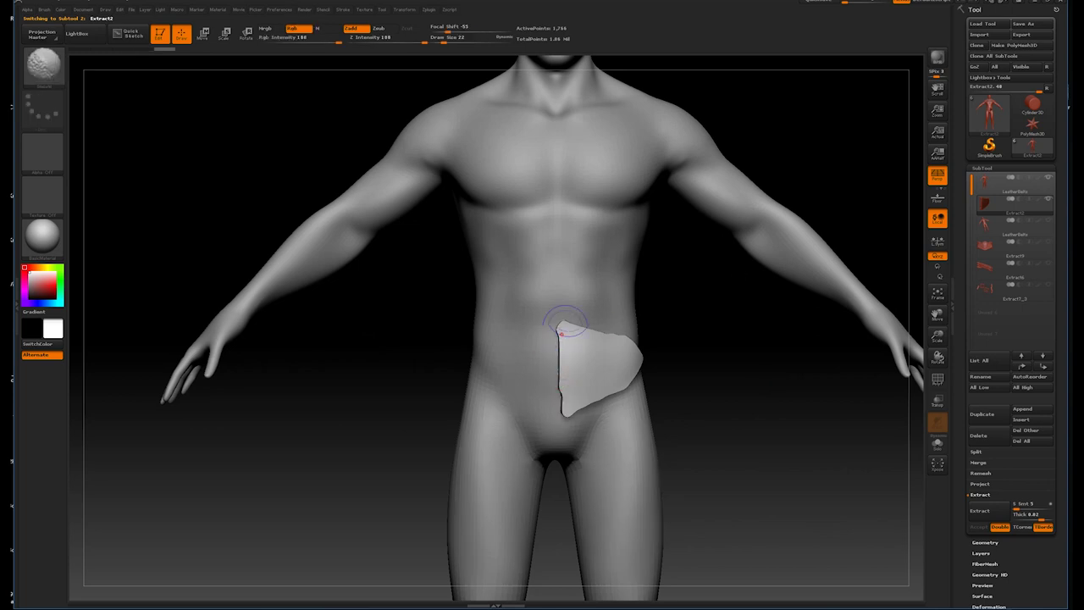
{"action": "mouse_move", "coordinate": [709, 381]}
{"action": "left_mouse_down"}
{"action": "mouse_move", "coordinate": [710, 366]}
{"action": "mouse_move", "coordinate": [637, 321]}
{"action": "left_mouse_up"}
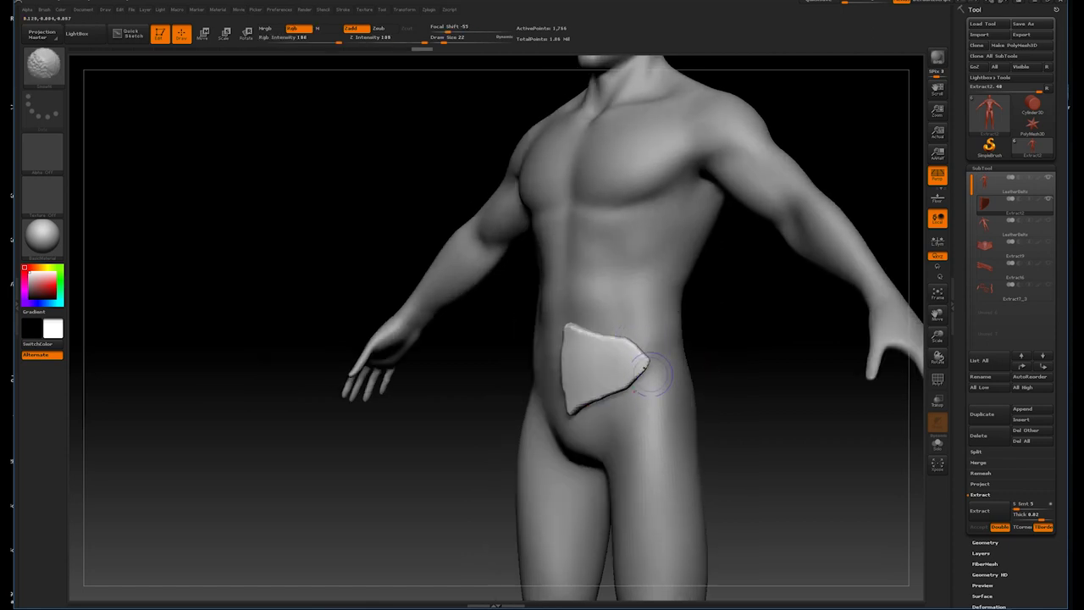
{"action": "left_click_drag", "start_coordinate": [670, 393], "coordinate": [606, 346]}
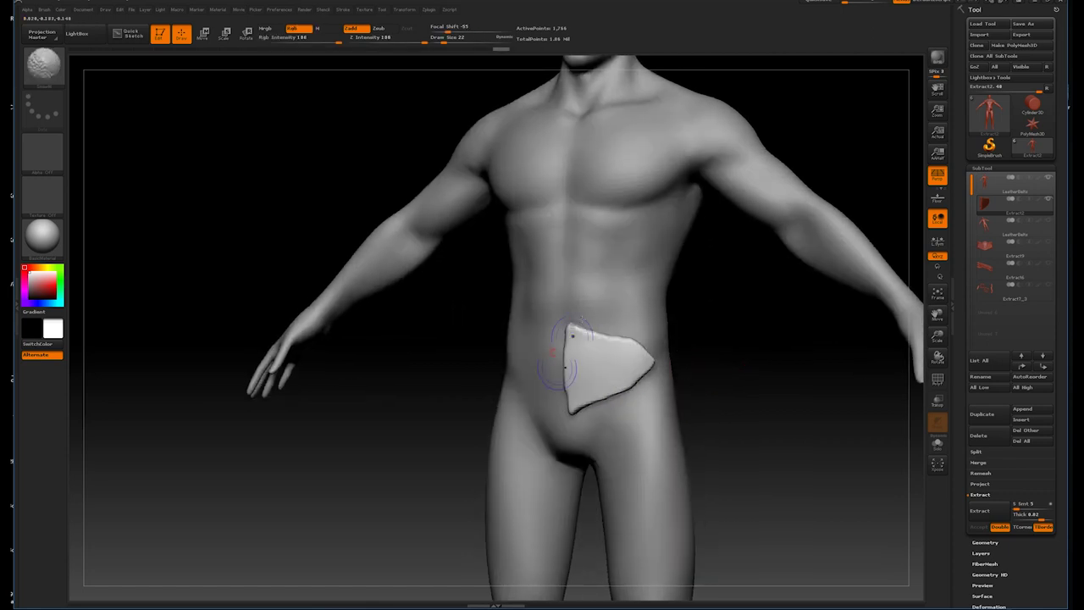
{"action": "mouse_move", "coordinate": [724, 373]}
{"action": "left_mouse_down", "text": "alt"}
{"action": "mouse_move", "coordinate": [701, 375]}
{"action": "mouse_move", "coordinate": [733, 391]}
{"action": "mouse_move", "coordinate": [742, 430]}
{"action": "mouse_move", "coordinate": [724, 419]}
{"action": "left_mouse_up", "text": "alt"}
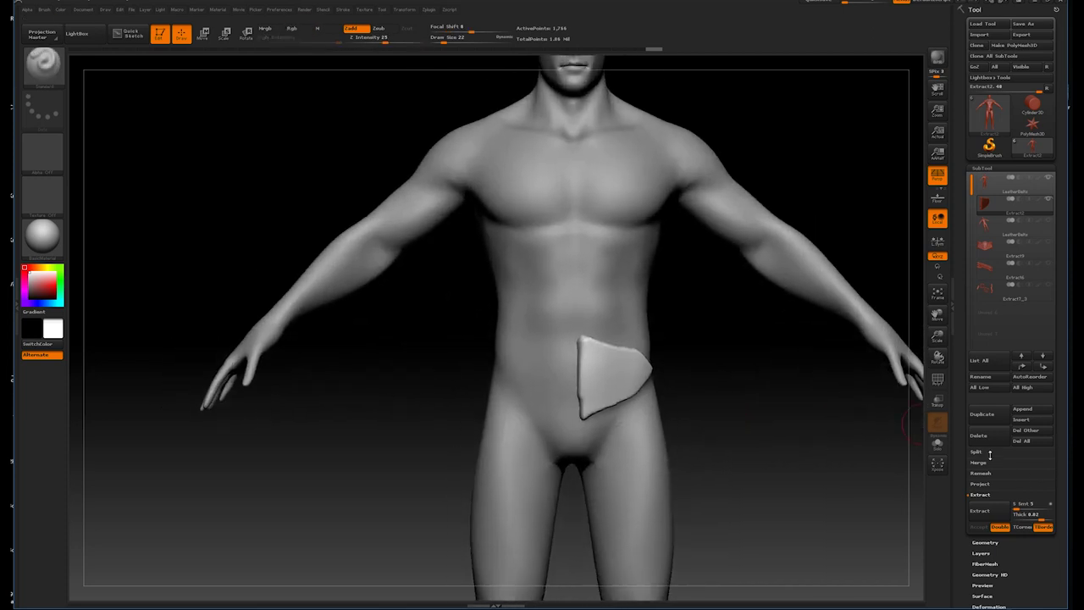
- Run ZRemesher from Tool > Geometry on the extracted hip plate
{"action": "scroll", "coordinate": [961, 476], "scroll_direction": "down", "scroll_amount": 2}
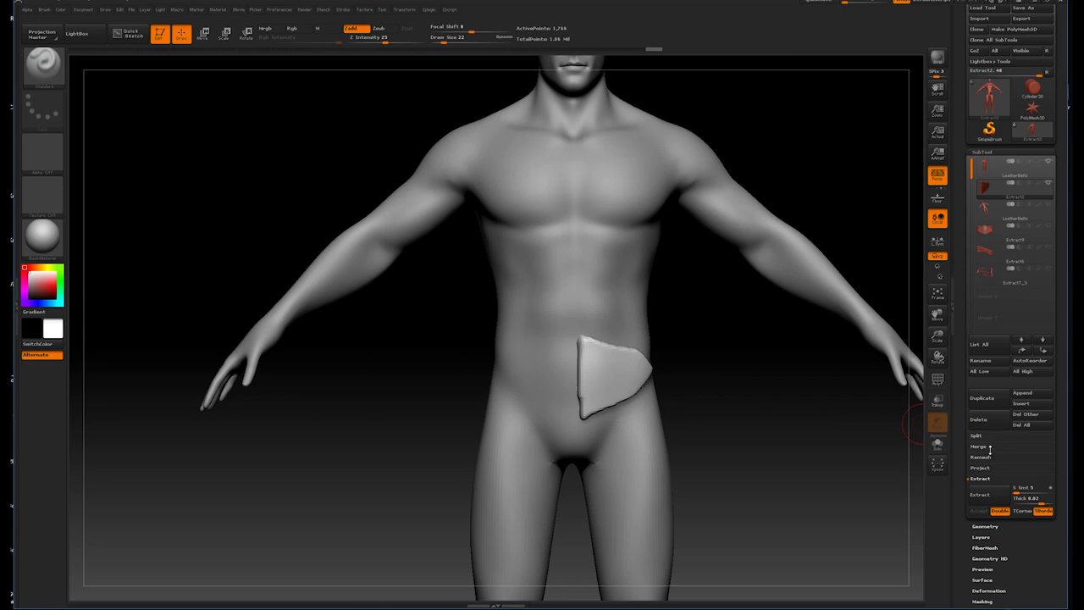
{"action": "scroll", "coordinate": [962, 465], "scroll_direction": "down", "scroll_amount": 1}
{"action": "left_click", "coordinate": [983, 513]}
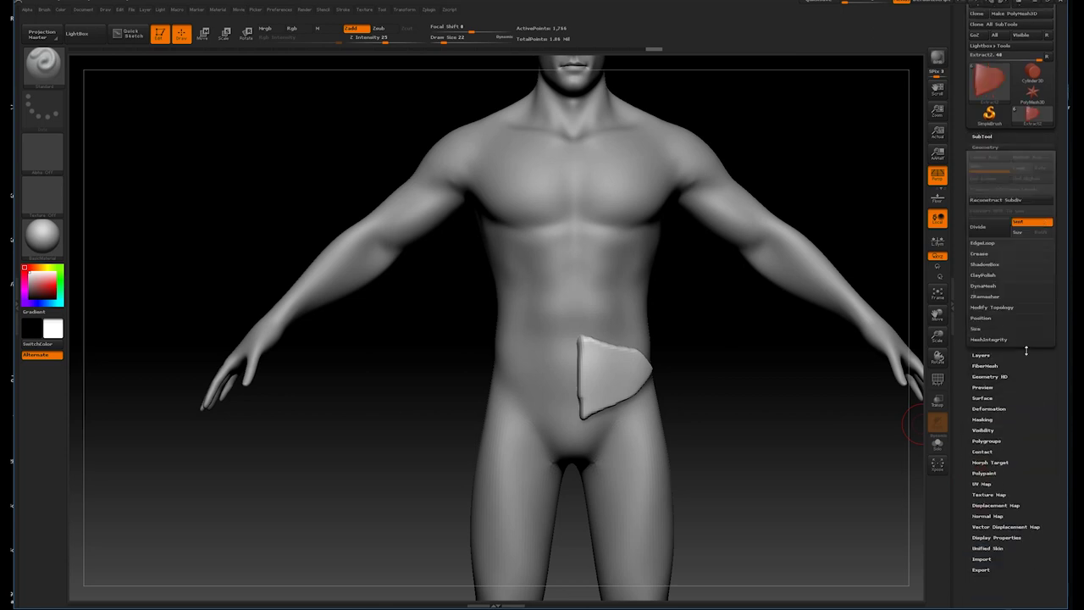
{"action": "left_click", "coordinate": [984, 296]}
{"action": "left_click", "coordinate": [984, 313]}
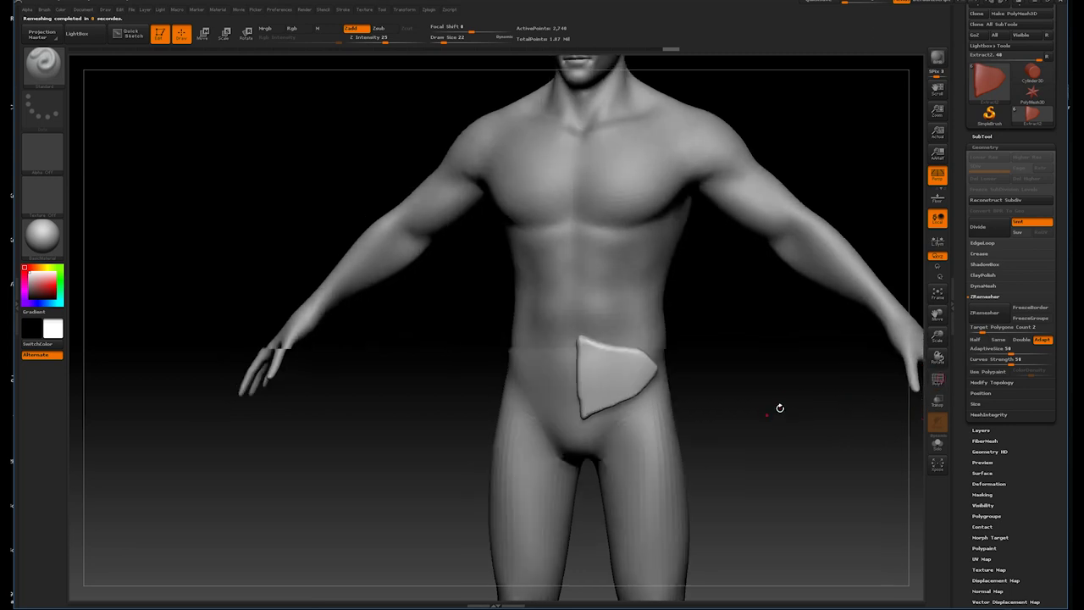
- Switch to another sculpting brush and review the plate from three-quarter and front views
{"action": "key", "text": "b"}
{"action": "key", "text": "c"}
{"action": "key", "text": "b"}
{"action": "left_click_drag", "start_coordinate": [709, 364], "coordinate": [586, 422]}
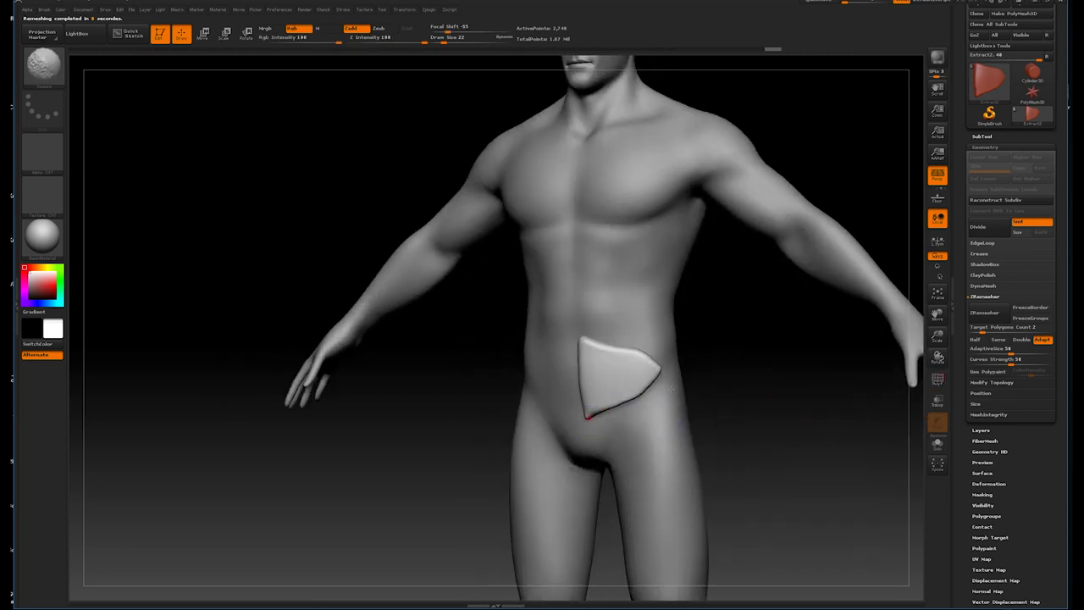
{"action": "left_click_drag", "start_coordinate": [641, 347], "coordinate": [783, 265], "text": "shift"}
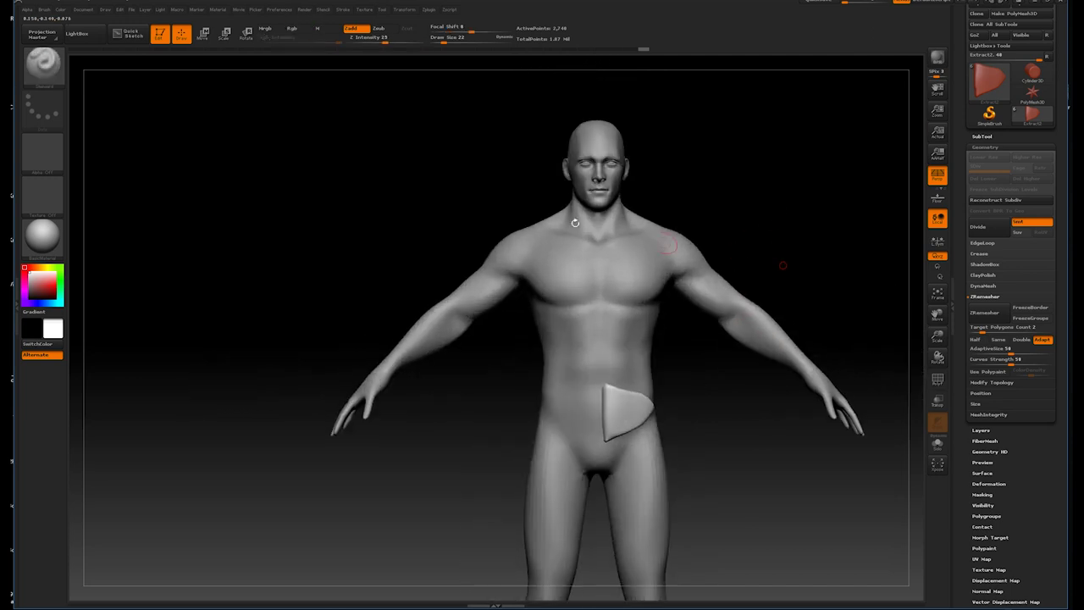
- Place a transform line across the hip plate and switch to the Move brush
{"action": "key", "text": "e"}
{"action": "mouse_move", "coordinate": [621, 410]}
{"action": "left_mouse_down"}
{"action": "mouse_move", "coordinate": [668, 365]}
{"action": "mouse_move", "coordinate": [738, 416]}
{"action": "mouse_move", "coordinate": [728, 415]}
{"action": "left_mouse_up"}
{"action": "left_click", "coordinate": [203, 34]}
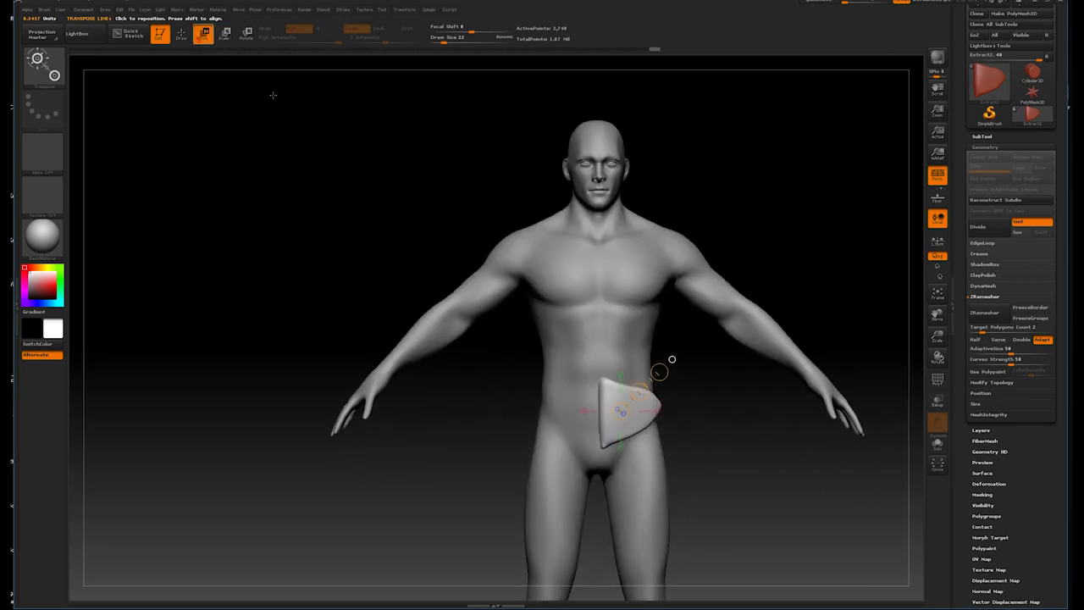
{"action": "left_click", "coordinate": [37, 61]}
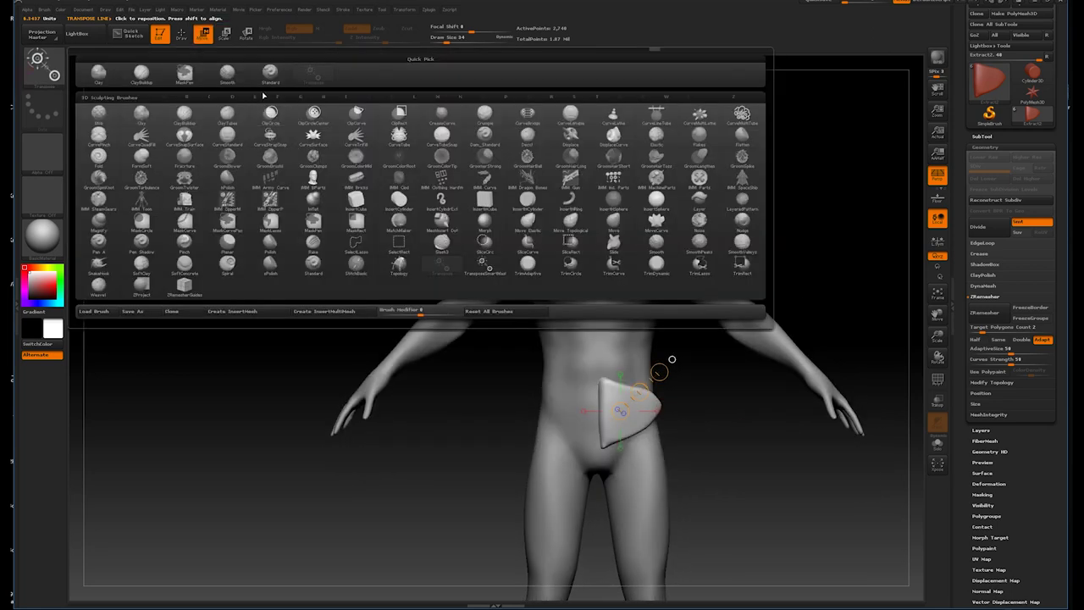
{"action": "key", "text": "m"}
{"action": "left_click", "coordinate": [610, 224]}
{"action": "left_click_drag", "start_coordinate": [783, 206], "coordinate": [567, 408]}
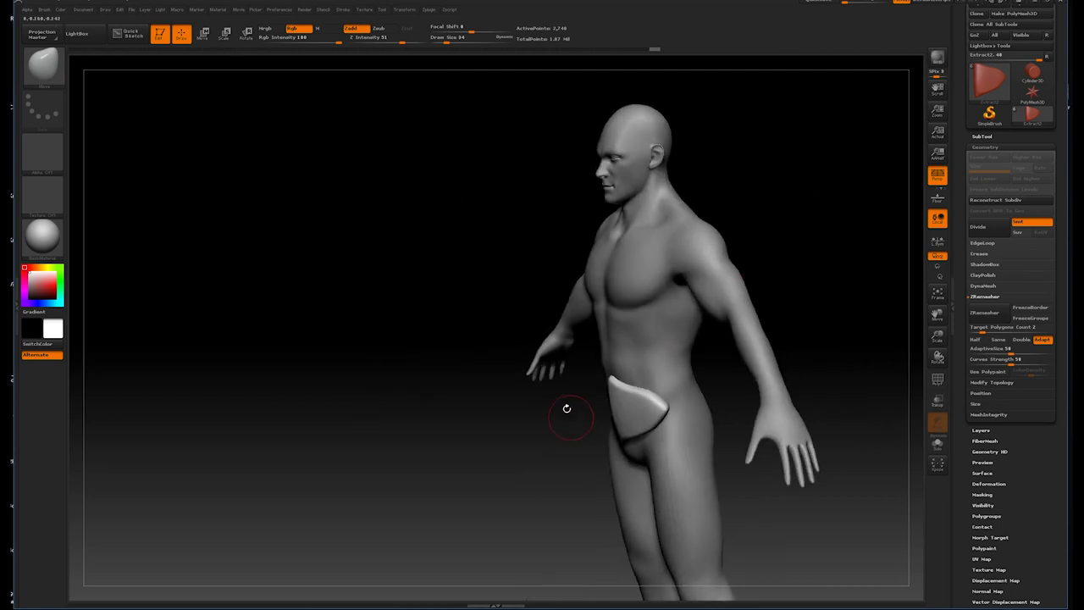
{"action": "left_click_drag", "start_coordinate": [798, 286], "coordinate": [616, 420]}
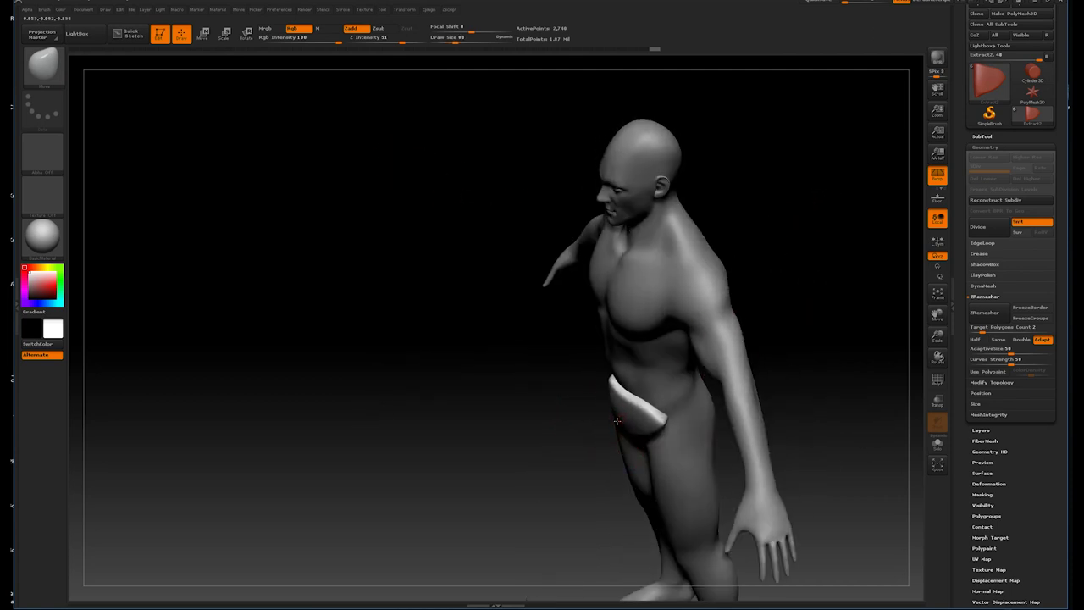
{"action": "mouse_move", "coordinate": [776, 348]}
{"action": "left_mouse_down"}
{"action": "mouse_move", "coordinate": [825, 245]}
{"action": "mouse_move", "coordinate": [580, 435]}
{"action": "mouse_move", "coordinate": [733, 320]}
{"action": "mouse_move", "coordinate": [721, 399]}
{"action": "mouse_move", "coordinate": [648, 373]}
{"action": "mouse_move", "coordinate": [627, 391]}
{"action": "left_mouse_up"}
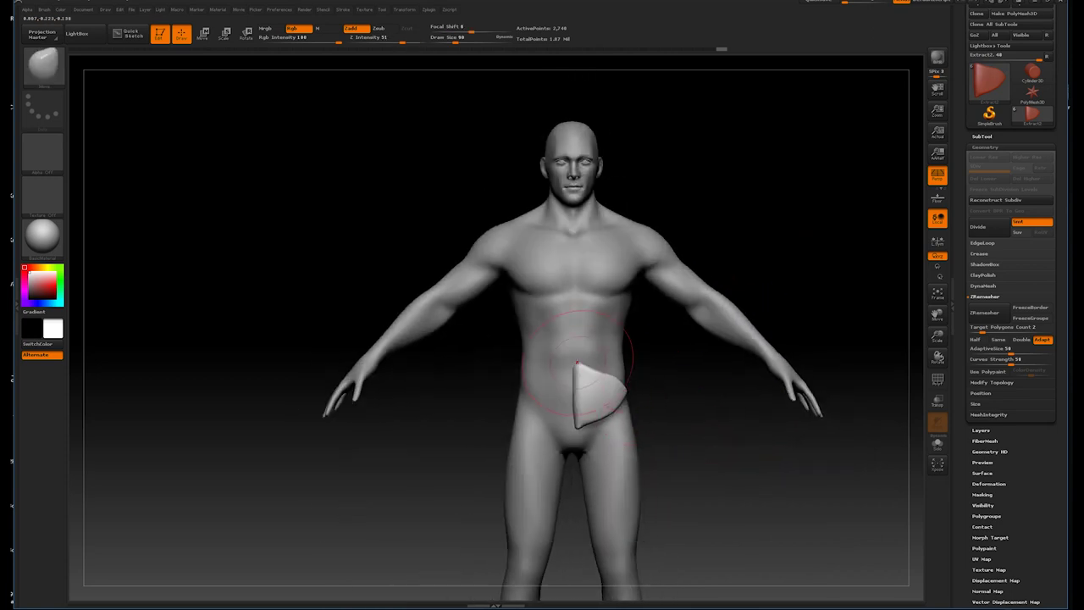
- Choose a new sculpting brush and zoom in on the torso and hip plate
{"action": "left_click", "coordinate": [43, 64]}
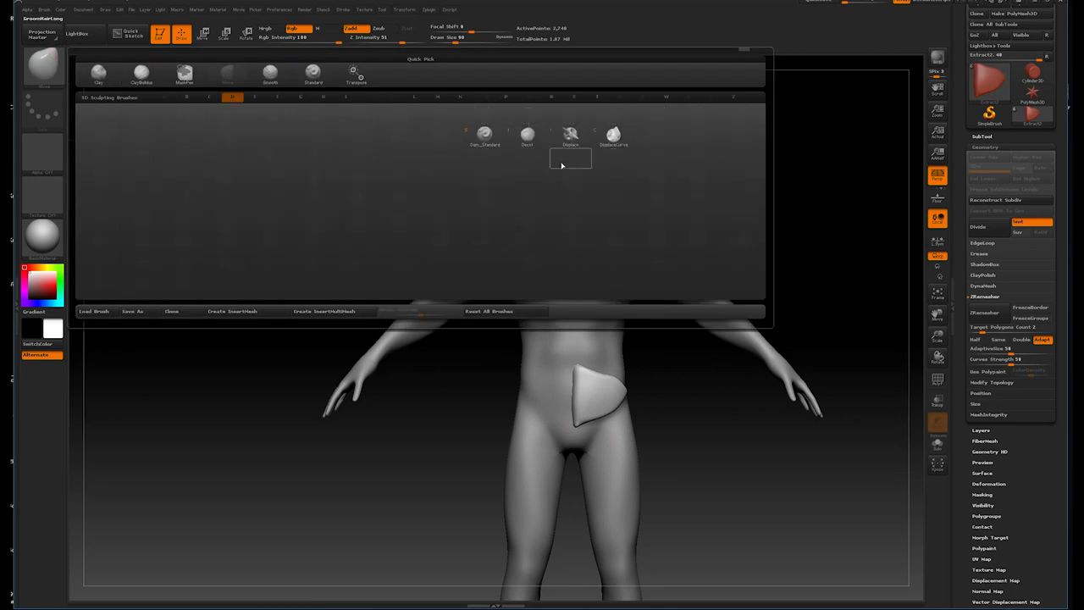
{"action": "left_click", "coordinate": [44, 69]}
{"action": "left_click", "coordinate": [185, 199]}
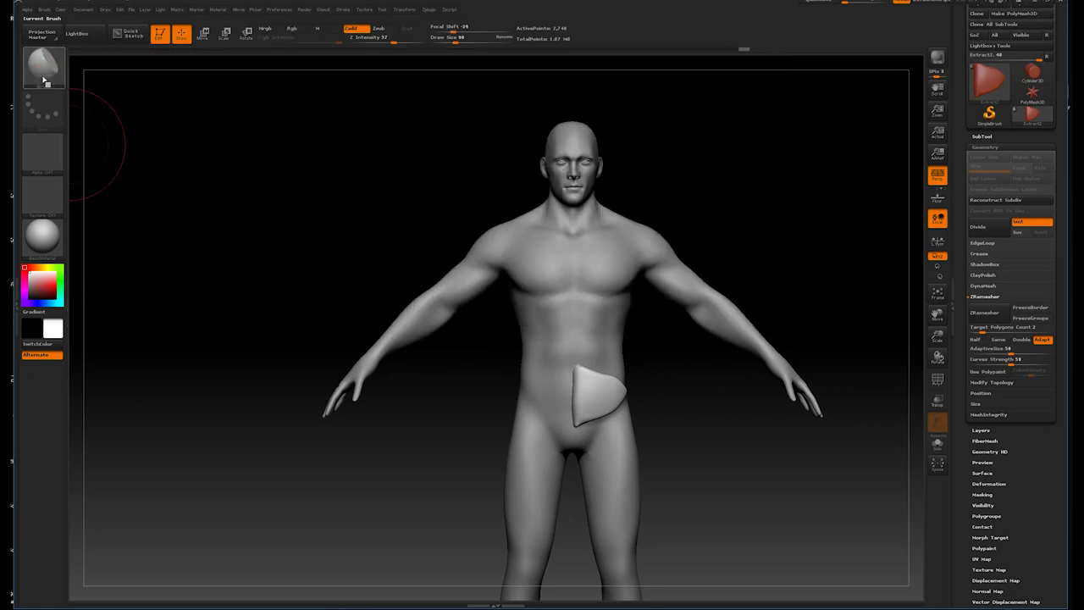
{"action": "mouse_move", "coordinate": [689, 331]}
{"action": "left_mouse_down", "text": "alt"}
{"action": "mouse_move", "coordinate": [739, 381]}
{"action": "mouse_move", "coordinate": [627, 398]}
{"action": "left_mouse_up", "text": "alt"}
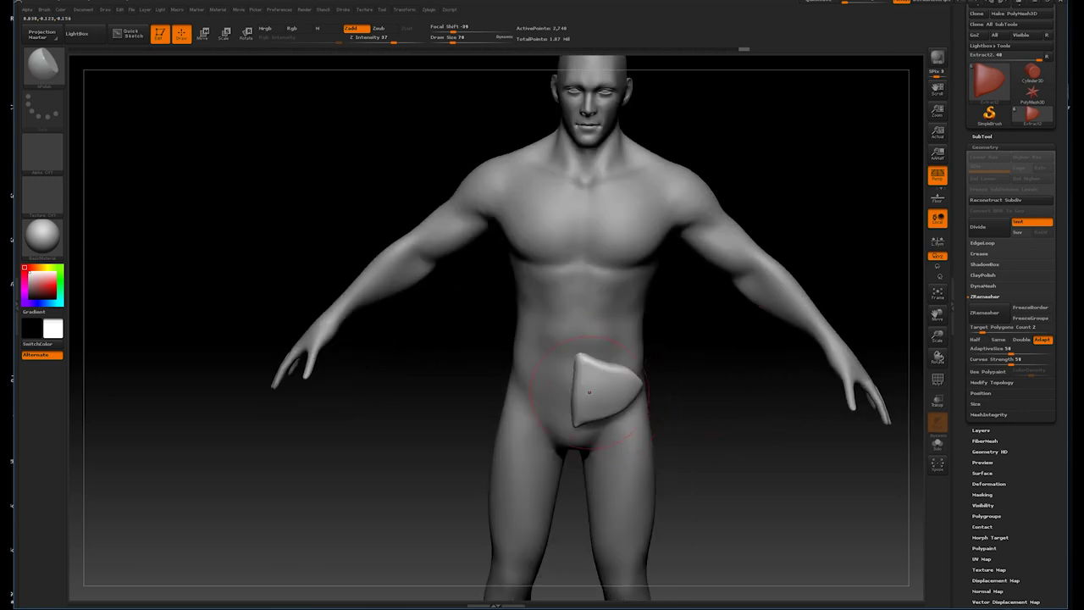
{"action": "left_click_drag", "start_coordinate": [690, 414], "coordinate": [593, 396]}
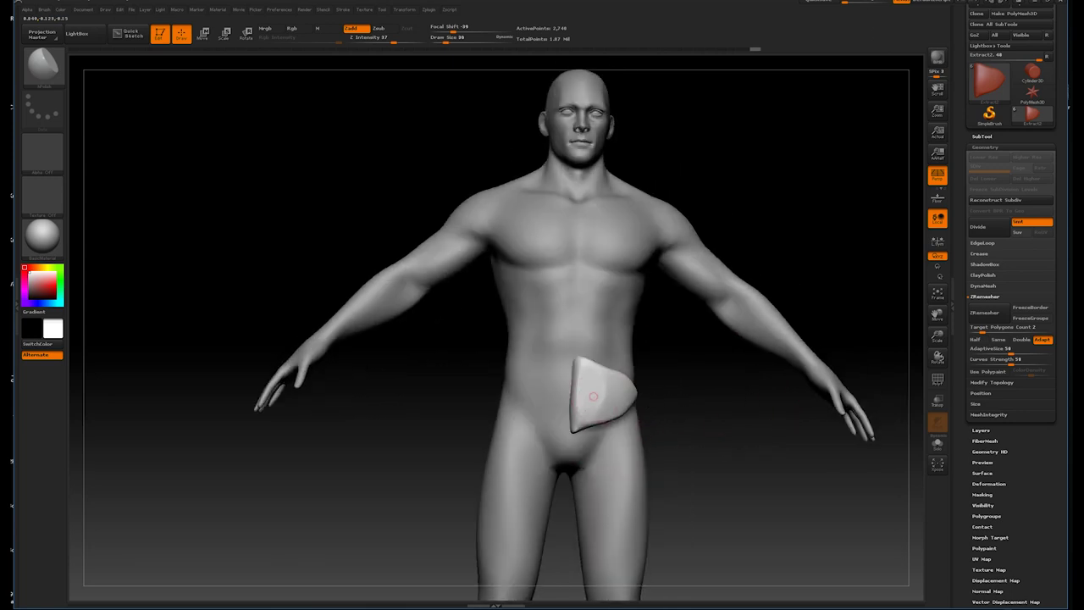
{"action": "left_click_drag", "start_coordinate": [701, 396], "coordinate": [610, 383]}
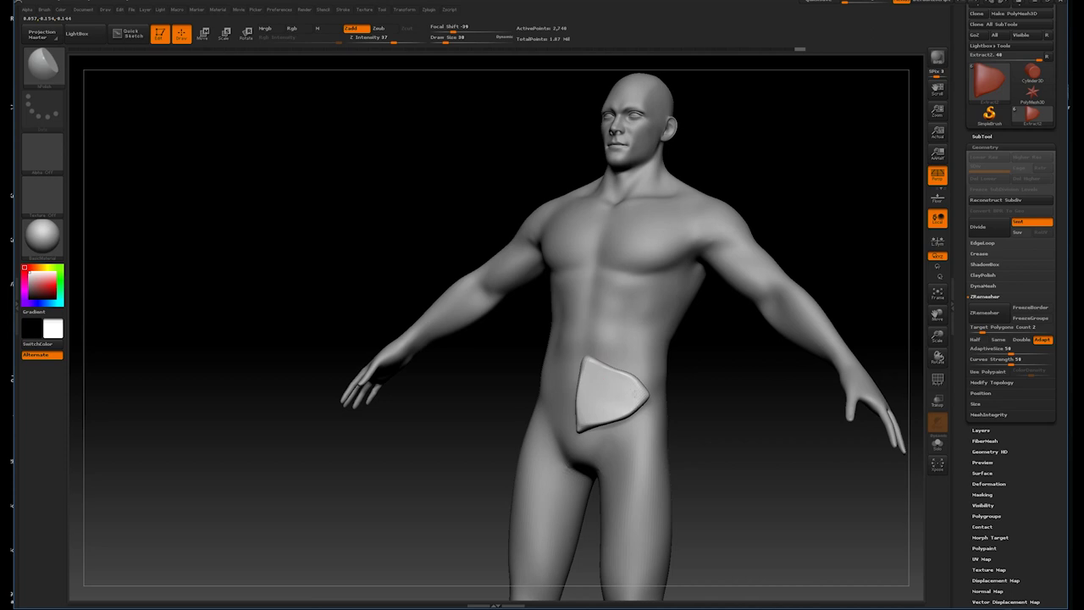
{"action": "mouse_move", "coordinate": [677, 424]}
{"action": "left_mouse_down"}
{"action": "mouse_move", "coordinate": [714, 431]}
{"action": "mouse_move", "coordinate": [723, 286]}
{"action": "mouse_move", "coordinate": [692, 378]}
{"action": "mouse_move", "coordinate": [705, 400]}
{"action": "left_mouse_up"}
- Hide the body to isolate the hip plate and inspect it from all sides
{"action": "left_click", "coordinate": [980, 135]}
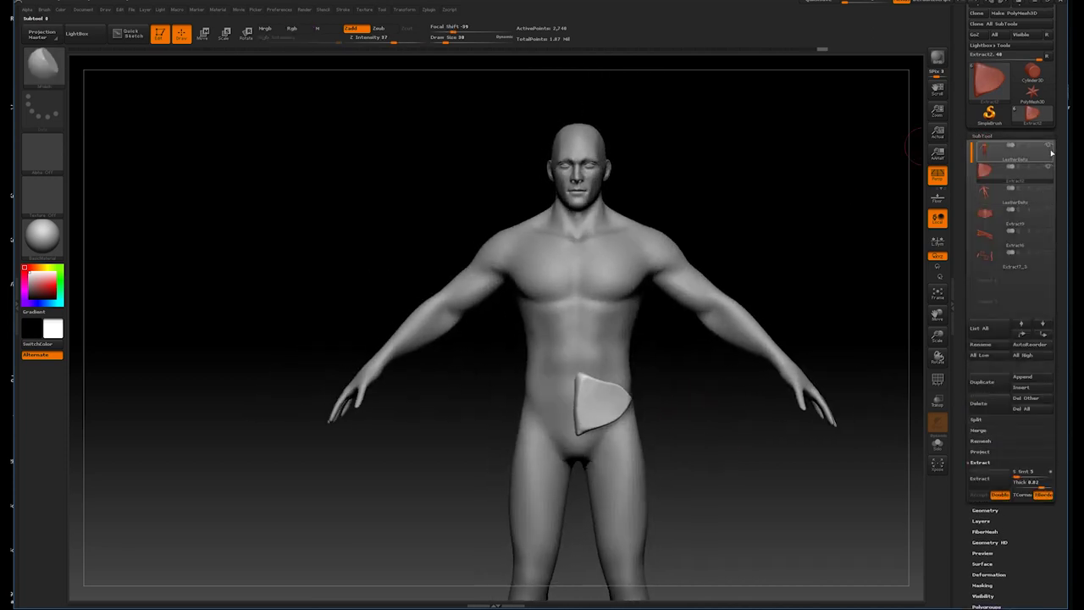
{"action": "left_click", "coordinate": [1048, 145]}
{"action": "mouse_move", "coordinate": [723, 277]}
{"action": "left_mouse_down"}
{"action": "mouse_move", "coordinate": [695, 279]}
{"action": "mouse_move", "coordinate": [708, 314]}
{"action": "mouse_move", "coordinate": [742, 309]}
{"action": "mouse_move", "coordinate": [745, 281]}
{"action": "mouse_move", "coordinate": [608, 343]}
{"action": "left_mouse_up"}
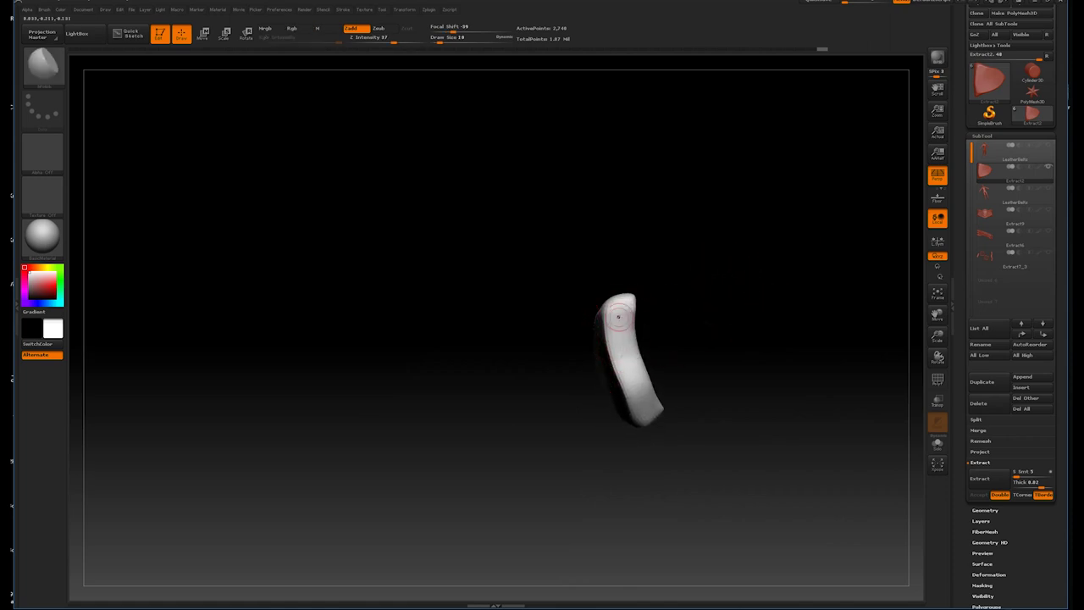
{"action": "mouse_move", "coordinate": [692, 306]}
{"action": "left_mouse_down"}
{"action": "mouse_move", "coordinate": [623, 359]}
{"action": "mouse_move", "coordinate": [740, 279]}
{"action": "mouse_move", "coordinate": [638, 370]}
{"action": "mouse_move", "coordinate": [658, 353]}
{"action": "mouse_move", "coordinate": [644, 404]}
{"action": "mouse_move", "coordinate": [678, 403]}
{"action": "mouse_move", "coordinate": [641, 405]}
{"action": "left_mouse_up"}
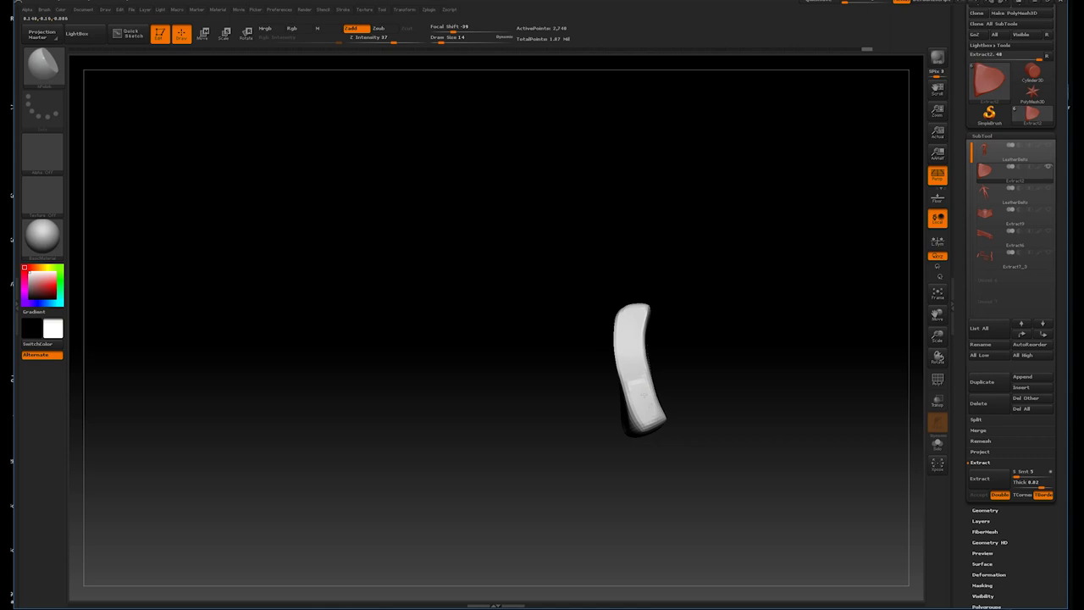
{"action": "mouse_move", "coordinate": [682, 340]}
{"action": "left_mouse_down"}
{"action": "mouse_move", "coordinate": [694, 329]}
{"action": "mouse_move", "coordinate": [634, 373]}
{"action": "mouse_move", "coordinate": [631, 392]}
{"action": "mouse_move", "coordinate": [695, 363]}
{"action": "mouse_move", "coordinate": [637, 418]}
{"action": "mouse_move", "coordinate": [687, 363]}
{"action": "mouse_move", "coordinate": [695, 373]}
{"action": "mouse_move", "coordinate": [706, 300]}
{"action": "mouse_move", "coordinate": [691, 292]}
{"action": "left_mouse_up"}
{"action": "mouse_move", "coordinate": [674, 321]}
{"action": "left_mouse_down"}
{"action": "mouse_move", "coordinate": [534, 445]}
{"action": "mouse_move", "coordinate": [639, 343]}
{"action": "mouse_move", "coordinate": [699, 382]}
{"action": "mouse_move", "coordinate": [586, 401]}
{"action": "left_mouse_up"}
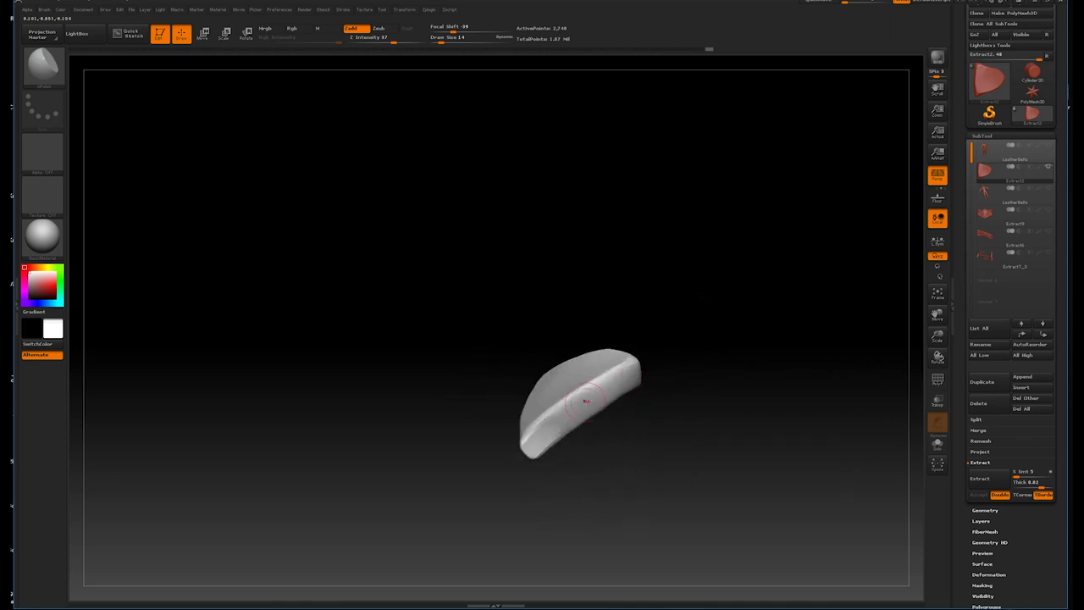
{"action": "mouse_move", "coordinate": [586, 401]}
{"action": "left_mouse_down"}
{"action": "mouse_move", "coordinate": [706, 322]}
{"action": "mouse_move", "coordinate": [620, 386]}
{"action": "mouse_move", "coordinate": [694, 341]}
{"action": "left_mouse_up"}
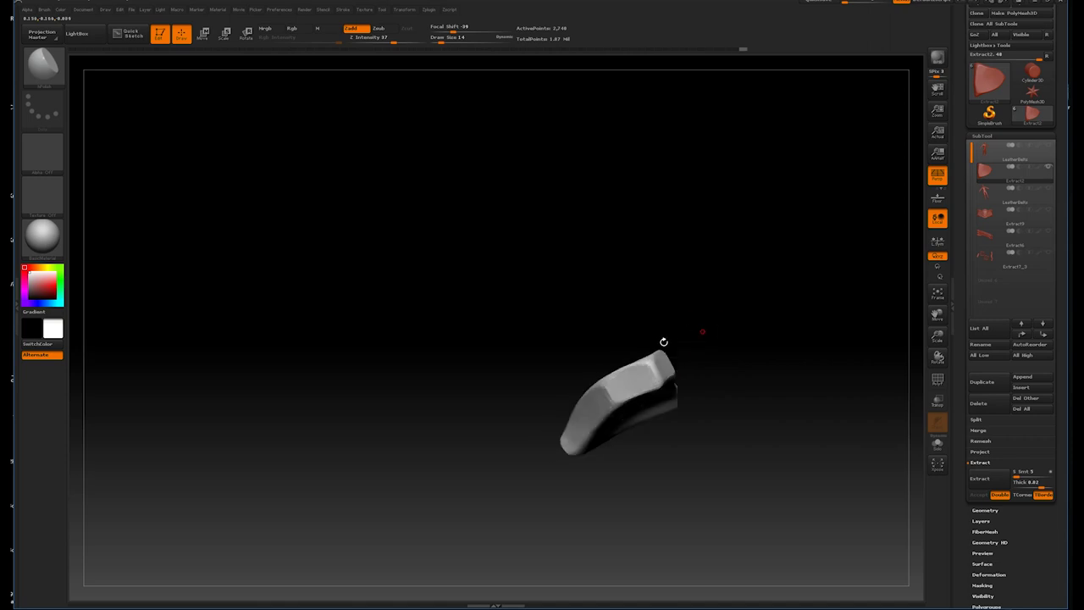
{"action": "left_click_drag", "start_coordinate": [683, 331], "coordinate": [624, 389]}
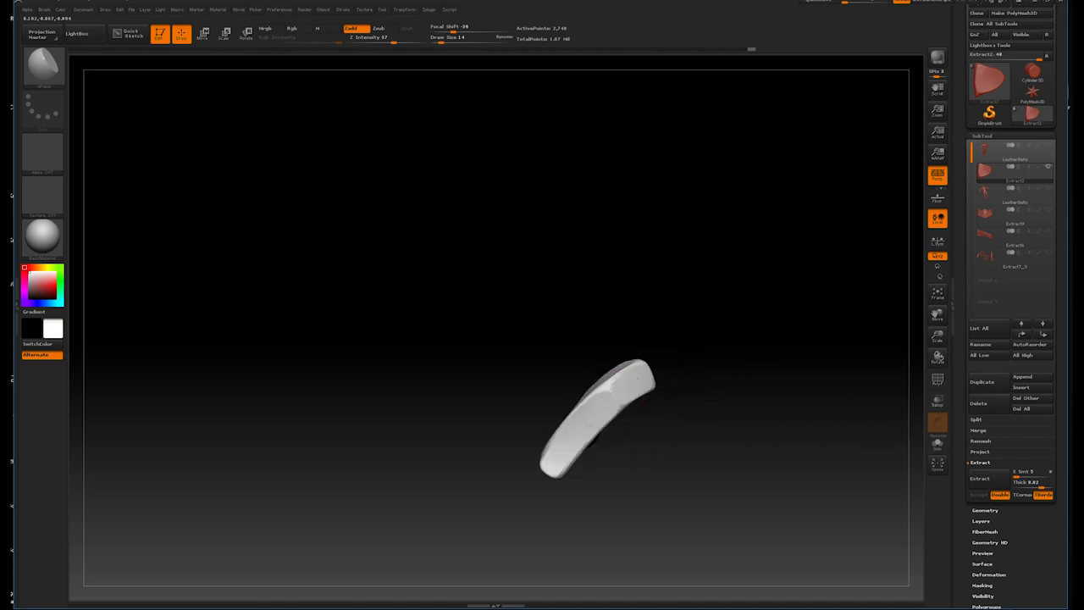
{"action": "left_click_drag", "start_coordinate": [676, 333], "coordinate": [621, 398]}
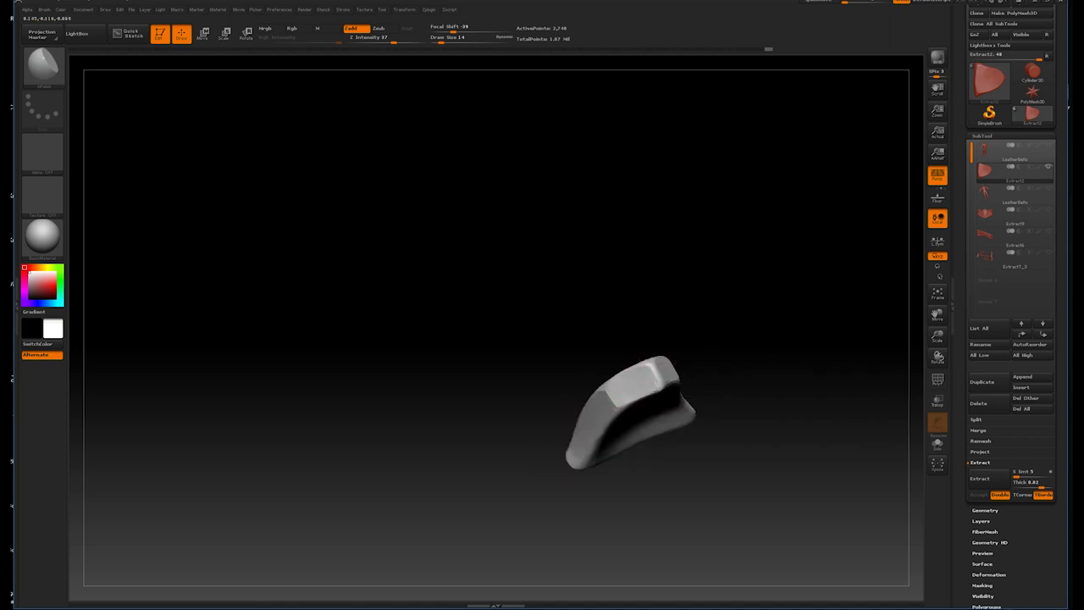
{"action": "left_click_drag", "start_coordinate": [726, 328], "coordinate": [670, 373]}
{"action": "mouse_move", "coordinate": [769, 307]}
{"action": "left_mouse_down"}
{"action": "mouse_move", "coordinate": [734, 330]}
{"action": "mouse_move", "coordinate": [703, 375]}
{"action": "mouse_move", "coordinate": [763, 312]}
{"action": "mouse_move", "coordinate": [731, 302]}
{"action": "mouse_move", "coordinate": [747, 351]}
{"action": "mouse_move", "coordinate": [733, 340]}
{"action": "mouse_move", "coordinate": [753, 304]}
{"action": "mouse_move", "coordinate": [635, 381]}
{"action": "left_mouse_up"}
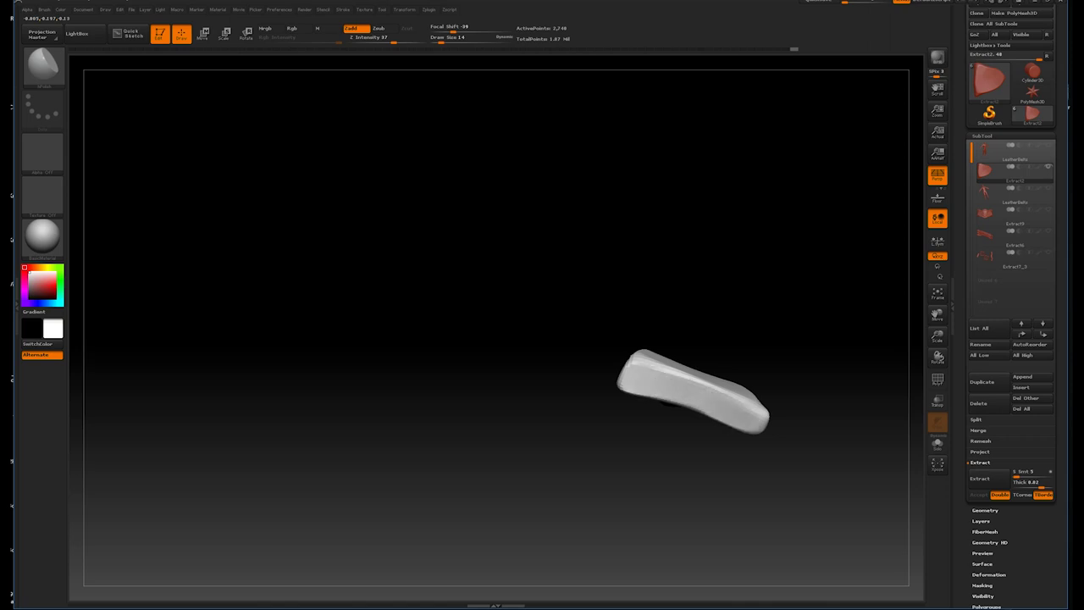
{"action": "mouse_move", "coordinate": [776, 298]}
{"action": "left_mouse_down"}
{"action": "mouse_move", "coordinate": [779, 262]}
{"action": "mouse_move", "coordinate": [674, 411]}
{"action": "mouse_move", "coordinate": [798, 344]}
{"action": "mouse_move", "coordinate": [835, 341]}
{"action": "mouse_move", "coordinate": [810, 401]}
{"action": "mouse_move", "coordinate": [624, 392]}
{"action": "left_mouse_up"}
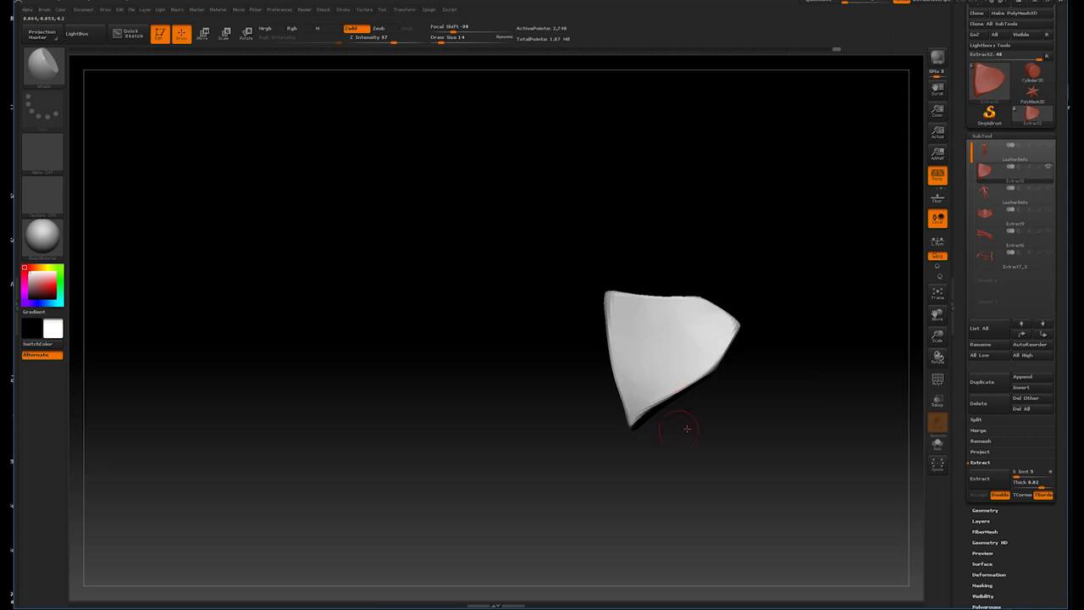
{"action": "left_click_drag", "start_coordinate": [687, 429], "coordinate": [646, 416]}
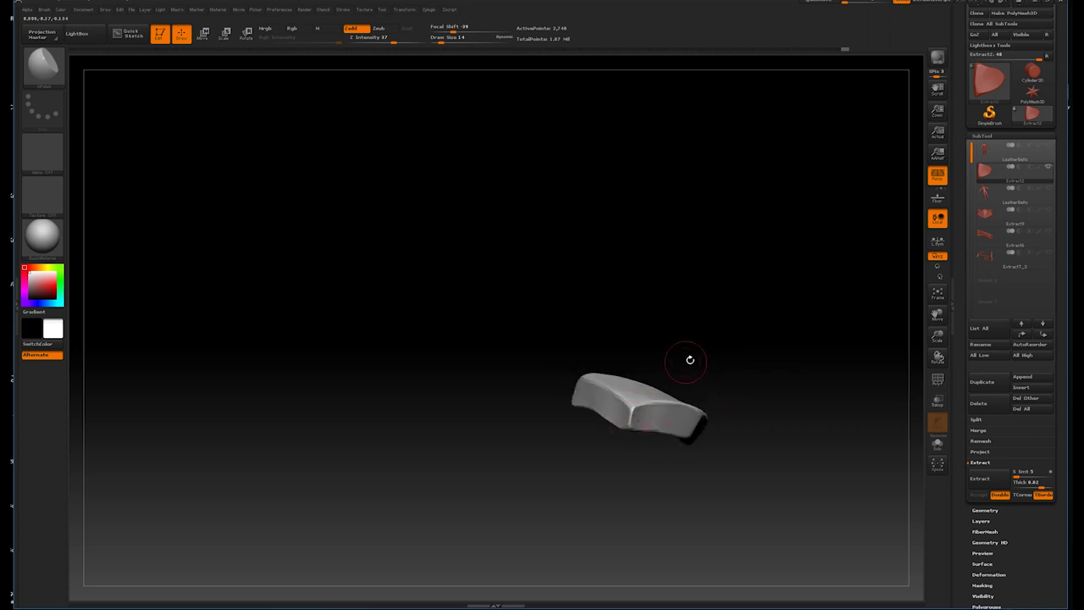
{"action": "left_click_drag", "start_coordinate": [690, 360], "coordinate": [707, 344]}
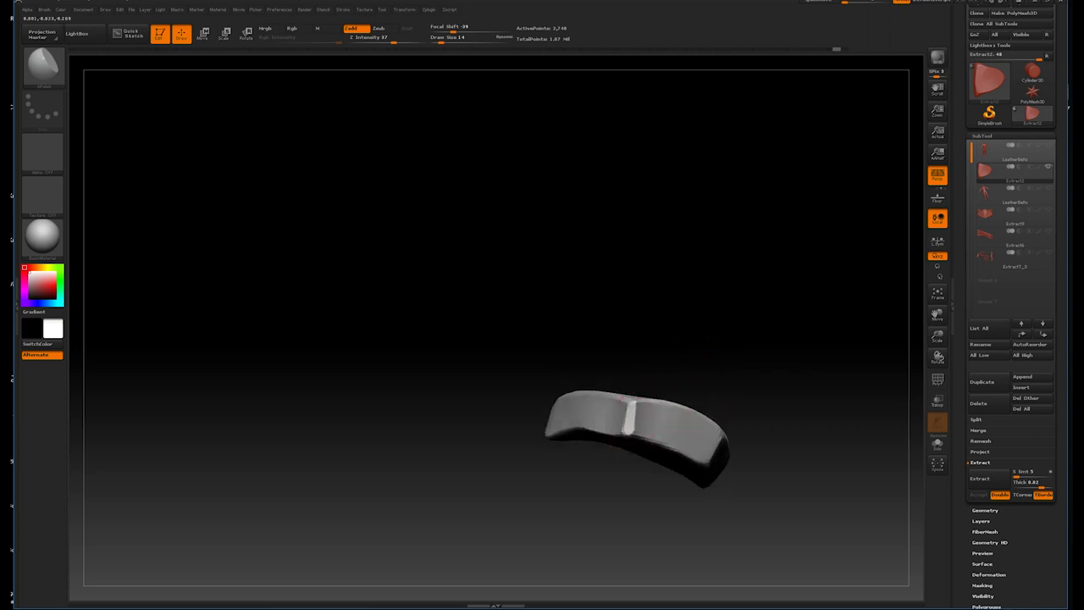
{"action": "mouse_move", "coordinate": [740, 391]}
{"action": "left_mouse_down"}
{"action": "mouse_move", "coordinate": [779, 235]}
{"action": "mouse_move", "coordinate": [799, 293]}
{"action": "mouse_move", "coordinate": [751, 314]}
{"action": "mouse_move", "coordinate": [770, 290]}
{"action": "mouse_move", "coordinate": [632, 415]}
{"action": "mouse_move", "coordinate": [720, 311]}
{"action": "mouse_move", "coordinate": [664, 377]}
{"action": "mouse_move", "coordinate": [726, 318]}
{"action": "mouse_move", "coordinate": [737, 339]}
{"action": "mouse_move", "coordinate": [714, 351]}
{"action": "mouse_move", "coordinate": [750, 353]}
{"action": "mouse_move", "coordinate": [642, 342]}
{"action": "left_mouse_up"}
- Sculpt a crease into the plate, then view the whole body with the plate front-on
{"action": "mouse_move", "coordinate": [558, 416]}
{"action": "left_mouse_down"}
{"action": "mouse_move", "coordinate": [548, 398]}
{"action": "mouse_move", "coordinate": [585, 360]}
{"action": "left_mouse_up"}
{"action": "mouse_move", "coordinate": [745, 309]}
{"action": "left_mouse_down"}
{"action": "mouse_move", "coordinate": [753, 315]}
{"action": "mouse_move", "coordinate": [762, 279]}
{"action": "mouse_move", "coordinate": [767, 293]}
{"action": "mouse_move", "coordinate": [713, 353]}
{"action": "mouse_move", "coordinate": [555, 441]}
{"action": "left_mouse_up"}
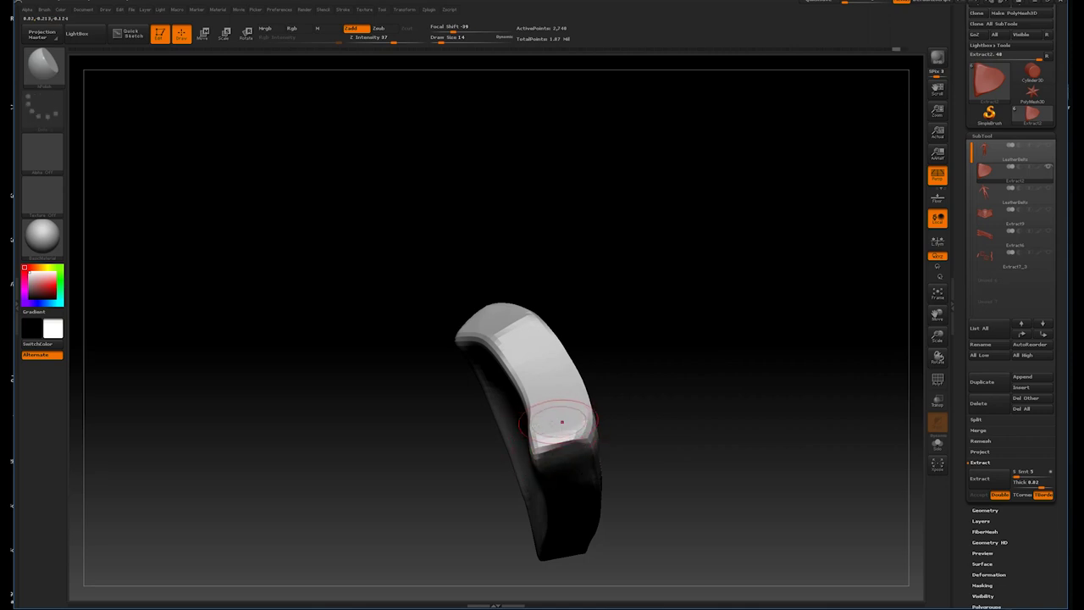
{"action": "left_click_drag", "start_coordinate": [555, 444], "coordinate": [713, 461]}
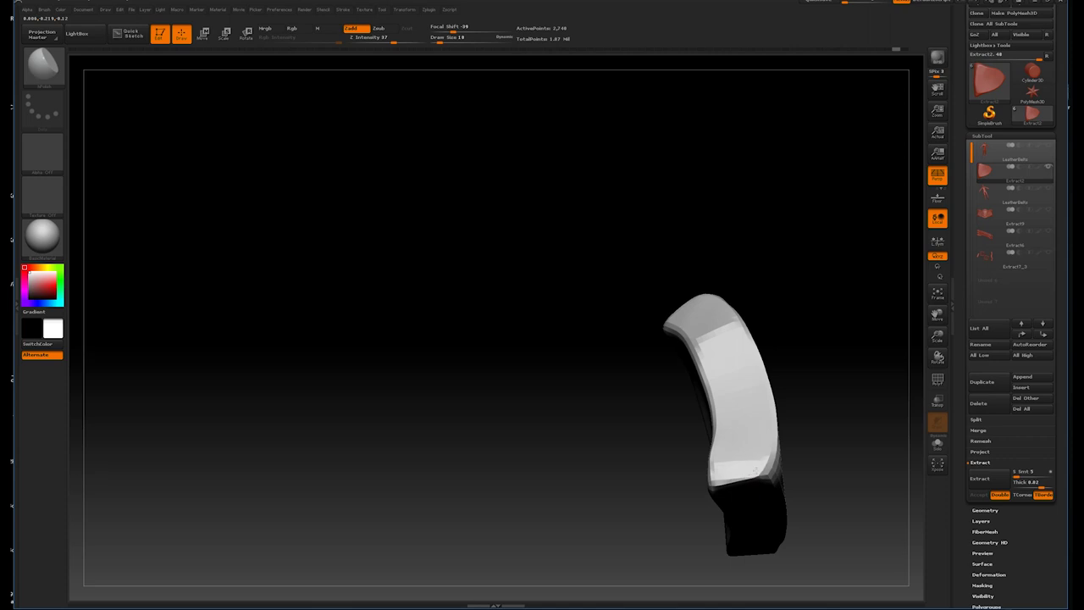
{"action": "left_click_drag", "start_coordinate": [778, 373], "coordinate": [663, 293]}
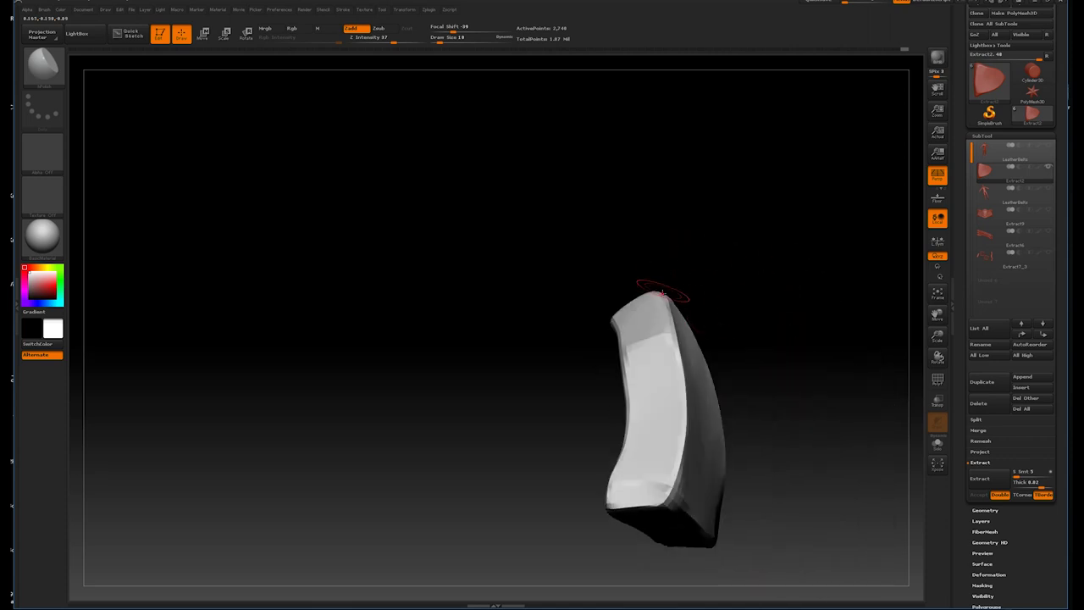
{"action": "left_click_drag", "start_coordinate": [791, 395], "coordinate": [667, 375]}
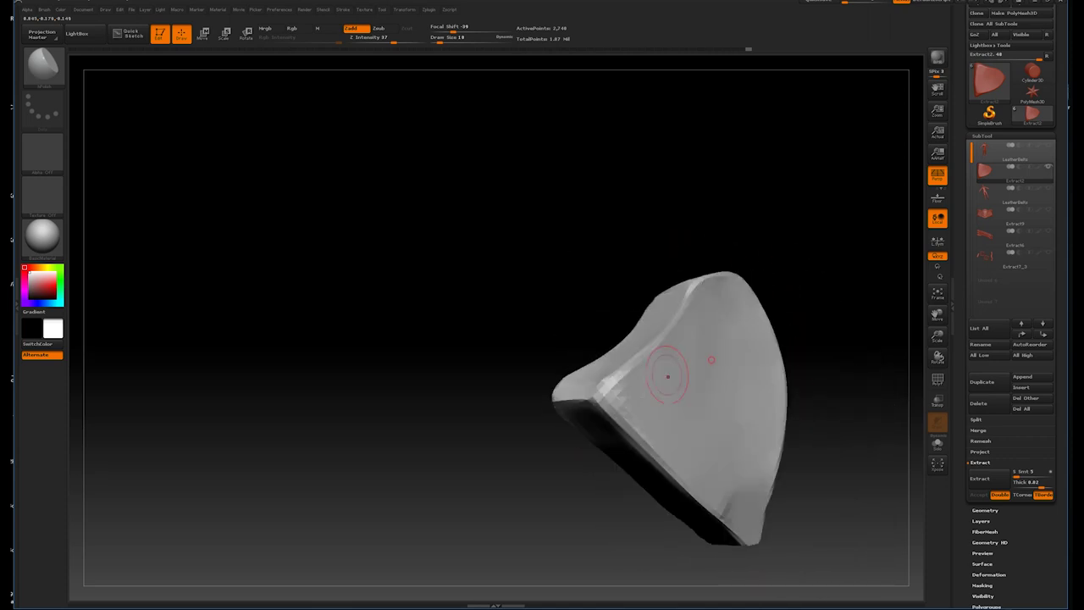
{"action": "mouse_move", "coordinate": [745, 266]}
{"action": "left_mouse_down"}
{"action": "mouse_move", "coordinate": [703, 347]}
{"action": "mouse_move", "coordinate": [734, 288]}
{"action": "mouse_move", "coordinate": [697, 327]}
{"action": "mouse_move", "coordinate": [779, 259]}
{"action": "mouse_move", "coordinate": [769, 318]}
{"action": "mouse_move", "coordinate": [815, 296]}
{"action": "mouse_move", "coordinate": [841, 318]}
{"action": "left_mouse_up"}
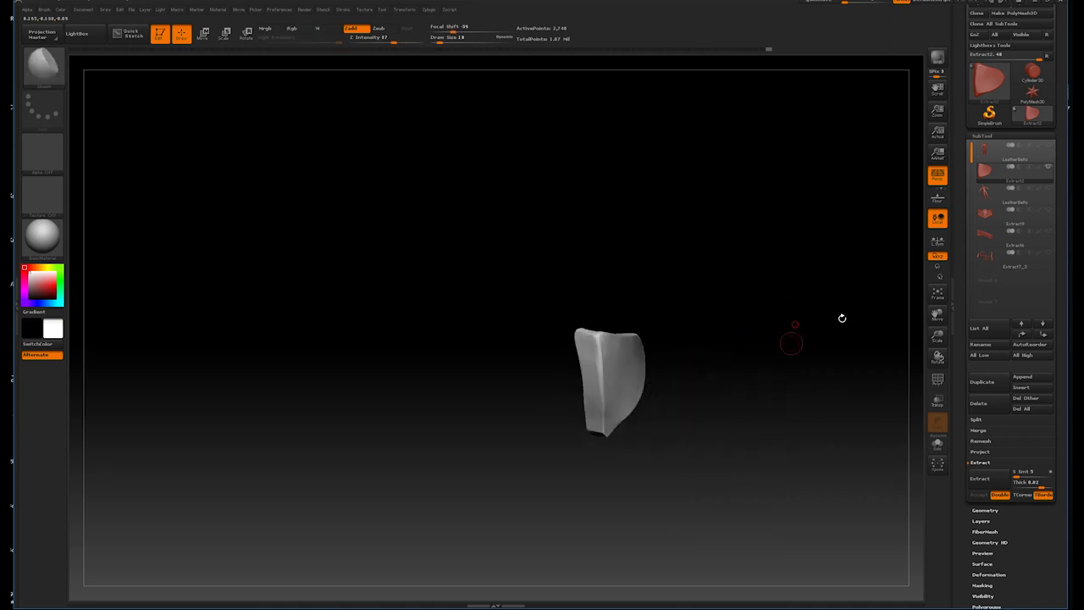
{"action": "mouse_move", "coordinate": [776, 257]}
{"action": "left_mouse_down"}
{"action": "mouse_move", "coordinate": [779, 341]}
{"action": "mouse_move", "coordinate": [758, 330]}
{"action": "mouse_move", "coordinate": [685, 377]}
{"action": "left_mouse_up"}
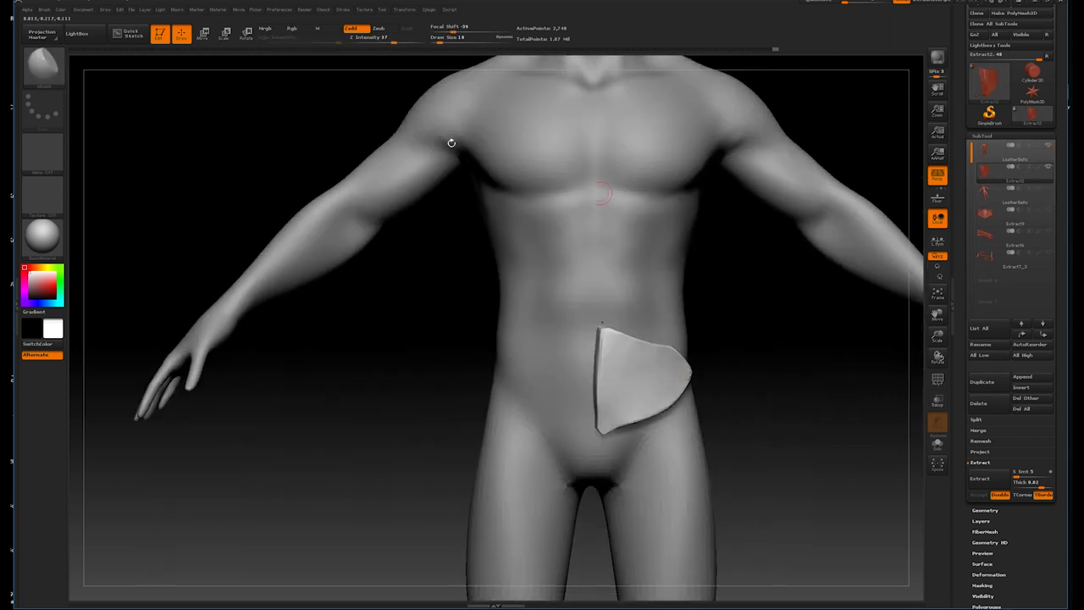
- Mirror the plate across the X axis with SubTool Master > Mirror
{"action": "left_click", "coordinate": [42, 66]}
{"action": "left_click", "coordinate": [270, 76]}
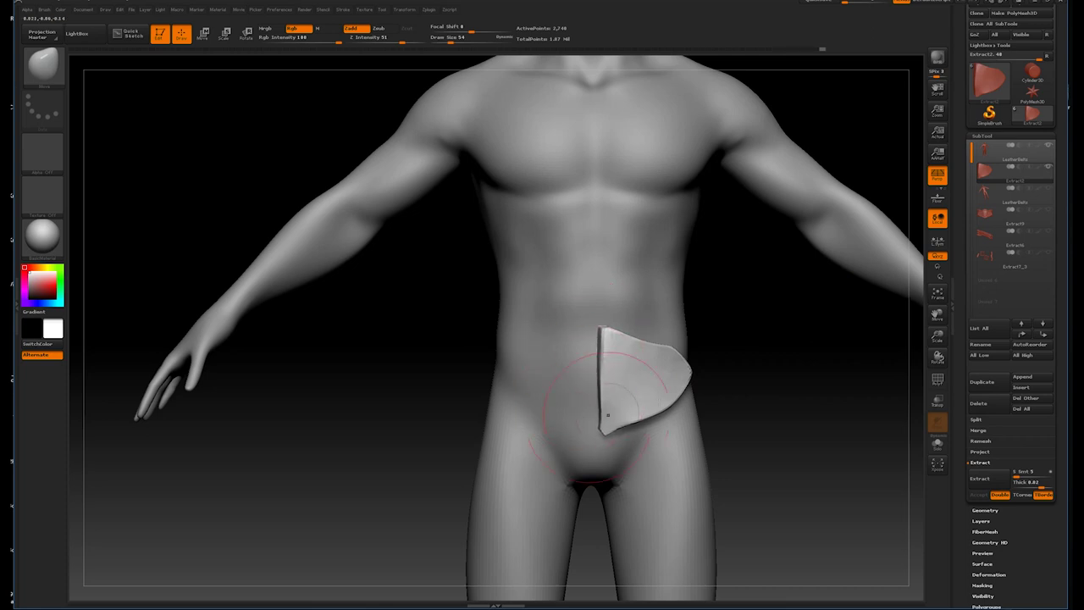
{"action": "left_click", "coordinate": [429, 9]}
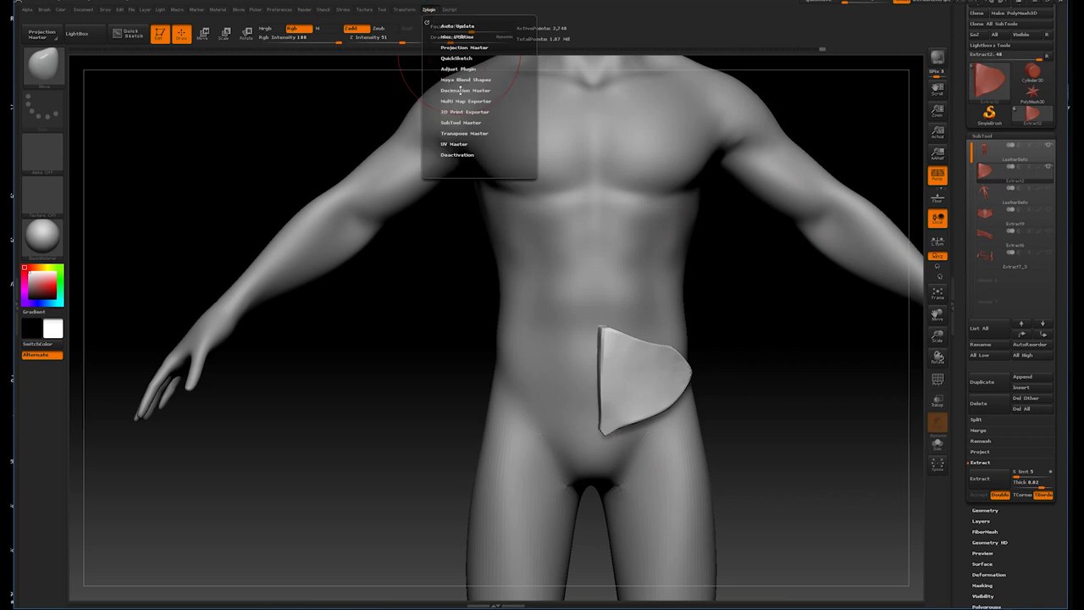
{"action": "left_click", "coordinate": [458, 122]}
{"action": "left_click", "coordinate": [490, 77]}
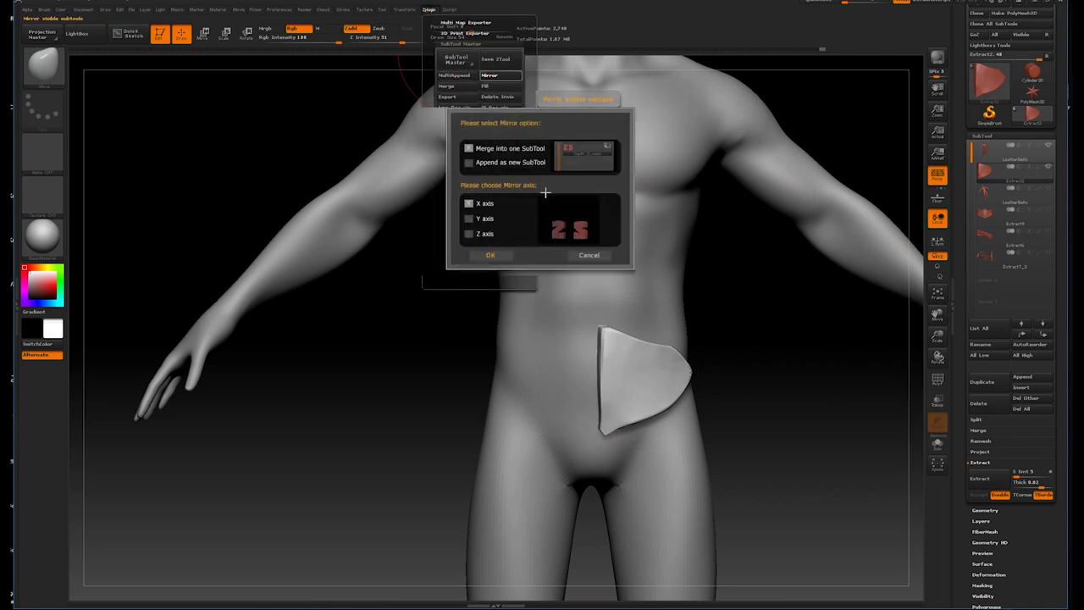
{"action": "left_click", "coordinate": [498, 257]}
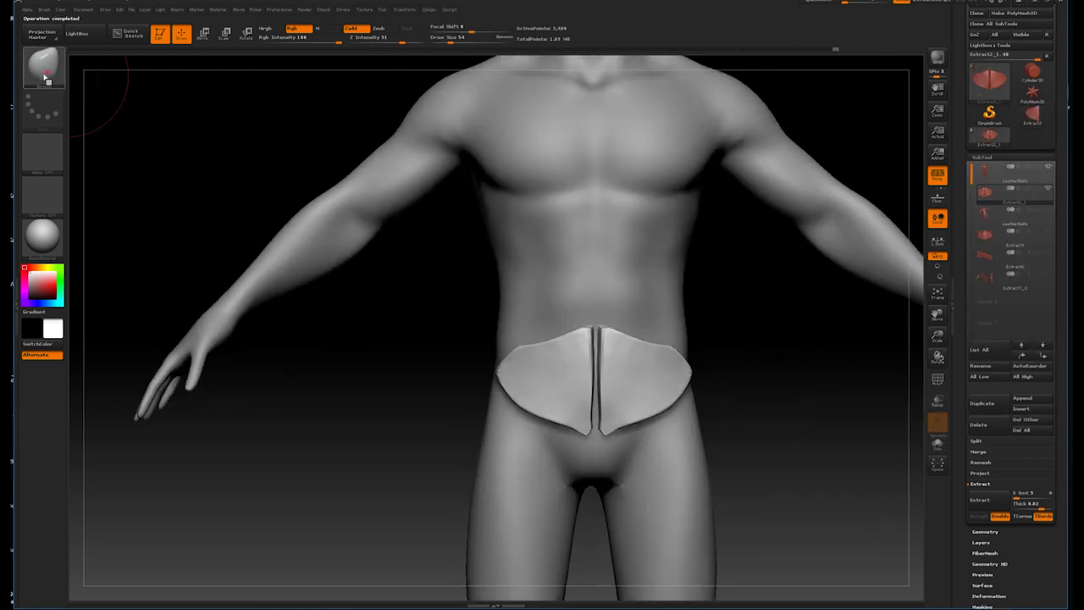
- Choose a T brush from the brush library
{"action": "left_click", "coordinate": [47, 75]}
{"action": "left_click", "coordinate": [44, 64]}
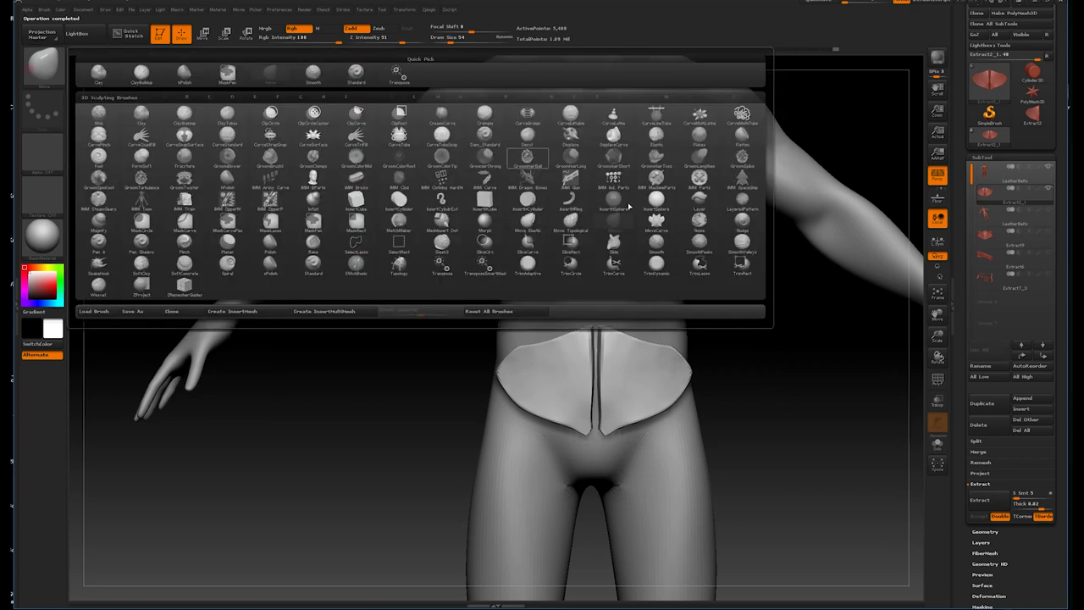
{"action": "key", "text": "t"}
{"action": "left_click", "coordinate": [571, 217]}
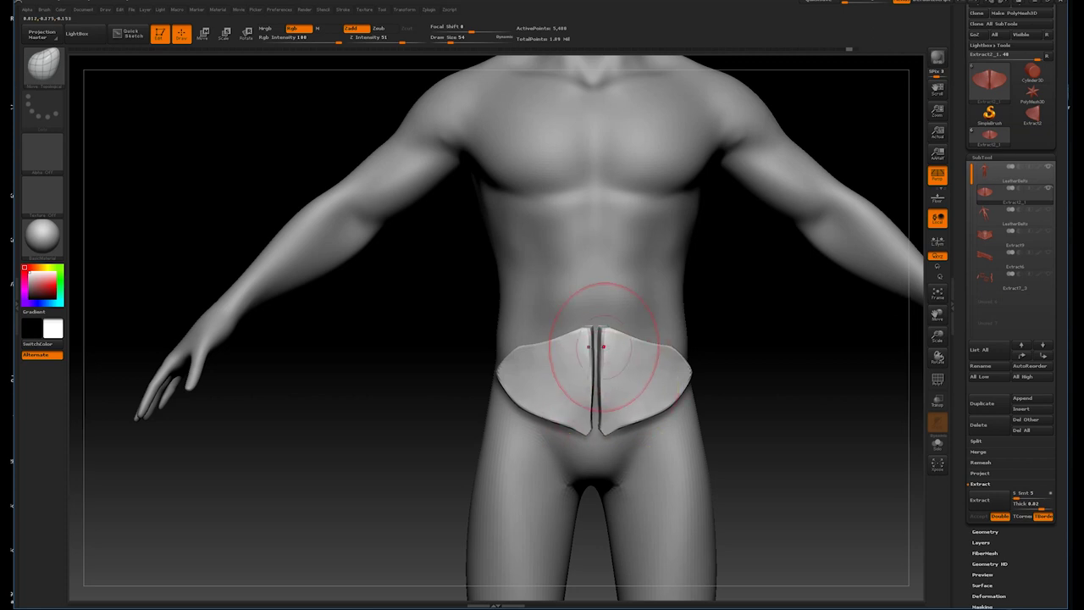
- Hide the left half of the mirrored plate and mirror the plate to the other side again
{"action": "left_click", "coordinate": [601, 385], "text": "ctrl+shift"}
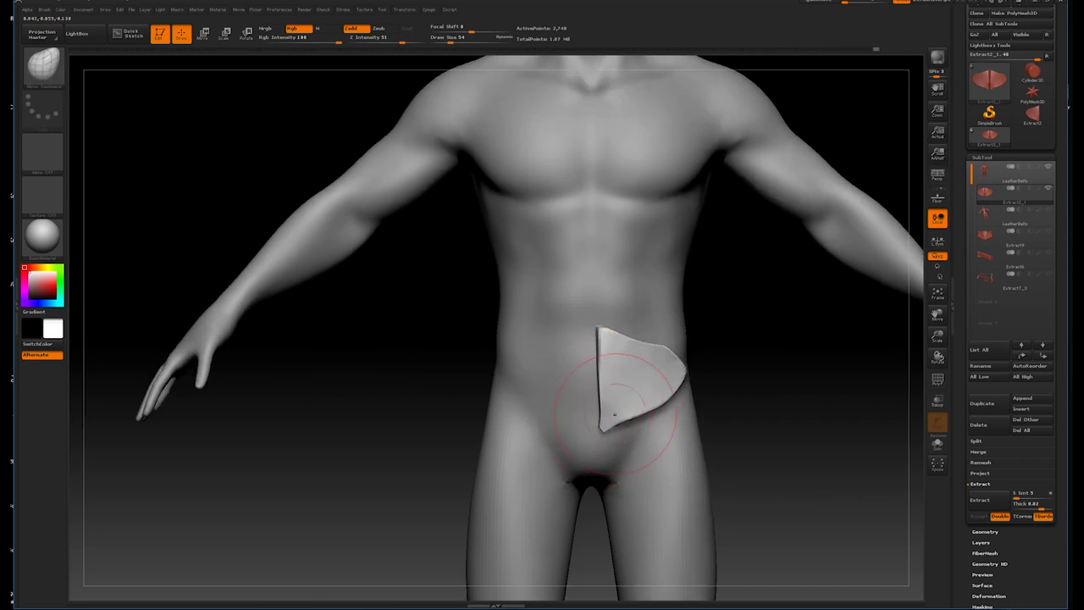
{"action": "mouse_move", "coordinate": [609, 384]}
{"action": "left_mouse_down", "text": "alt"}
{"action": "mouse_move", "coordinate": [770, 387]}
{"action": "mouse_move", "coordinate": [774, 243]}
{"action": "mouse_move", "coordinate": [686, 212]}
{"action": "mouse_move", "coordinate": [759, 302]}
{"action": "mouse_move", "coordinate": [750, 399]}
{"action": "mouse_move", "coordinate": [762, 363]}
{"action": "mouse_move", "coordinate": [750, 392]}
{"action": "mouse_move", "coordinate": [787, 363]}
{"action": "mouse_move", "coordinate": [768, 341]}
{"action": "left_mouse_up", "text": "alt"}
{"action": "left_click", "coordinate": [429, 11]}
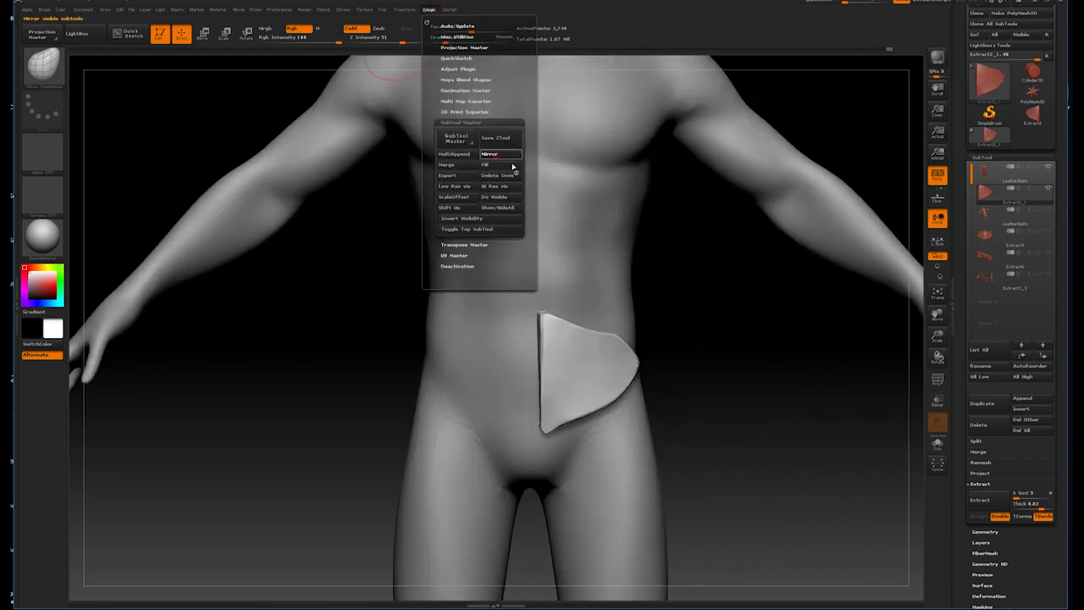
{"action": "left_click", "coordinate": [497, 154]}
{"action": "left_click", "coordinate": [464, 255]}
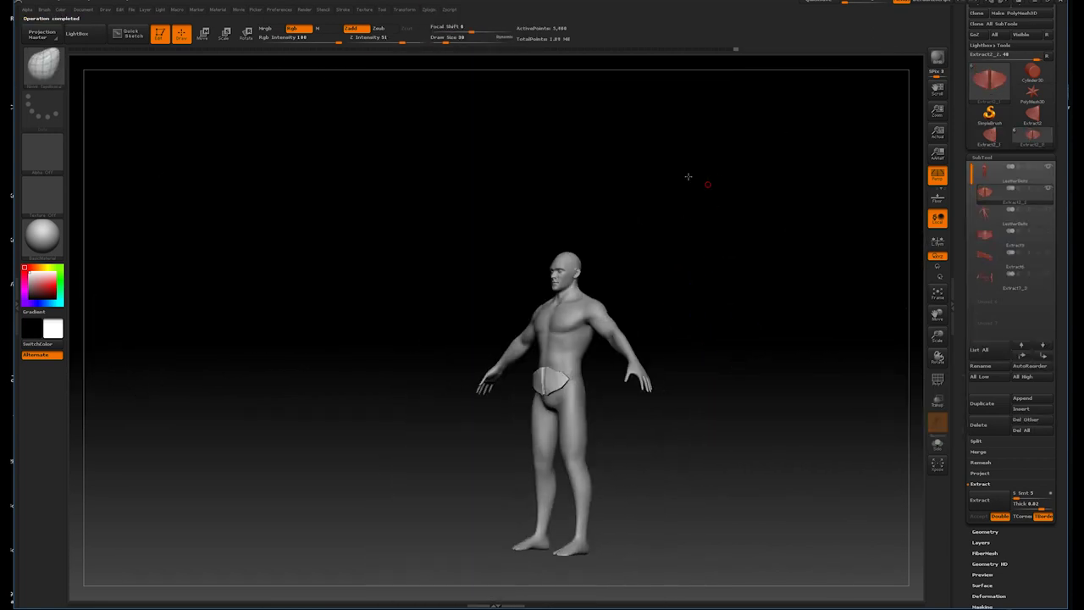
- Zoom to the pelvis, check the gap between plates, and make the body mesh active
{"action": "left_click_drag", "start_coordinate": [687, 176], "coordinate": [576, 383]}
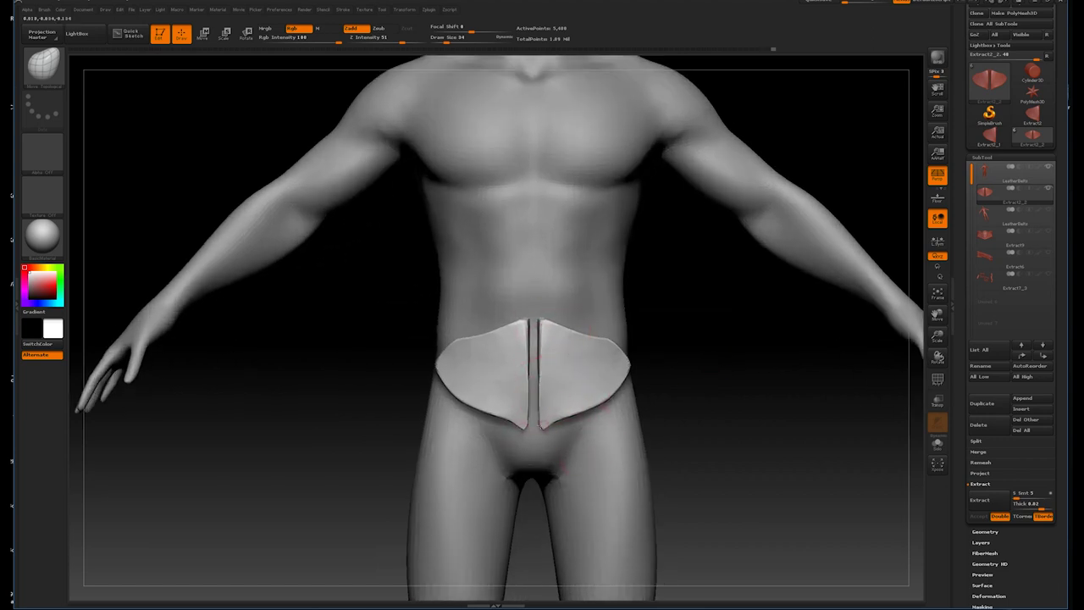
{"action": "left_click_drag", "start_coordinate": [705, 344], "coordinate": [593, 287]}
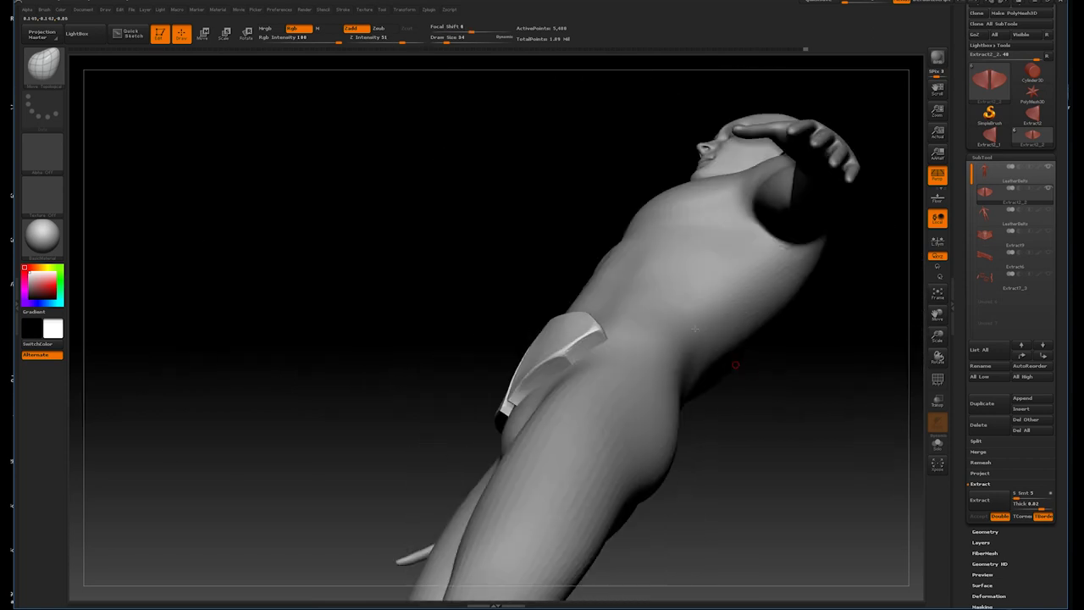
{"action": "left_click", "coordinate": [594, 286], "text": "alt"}
{"action": "key", "text": "f"}
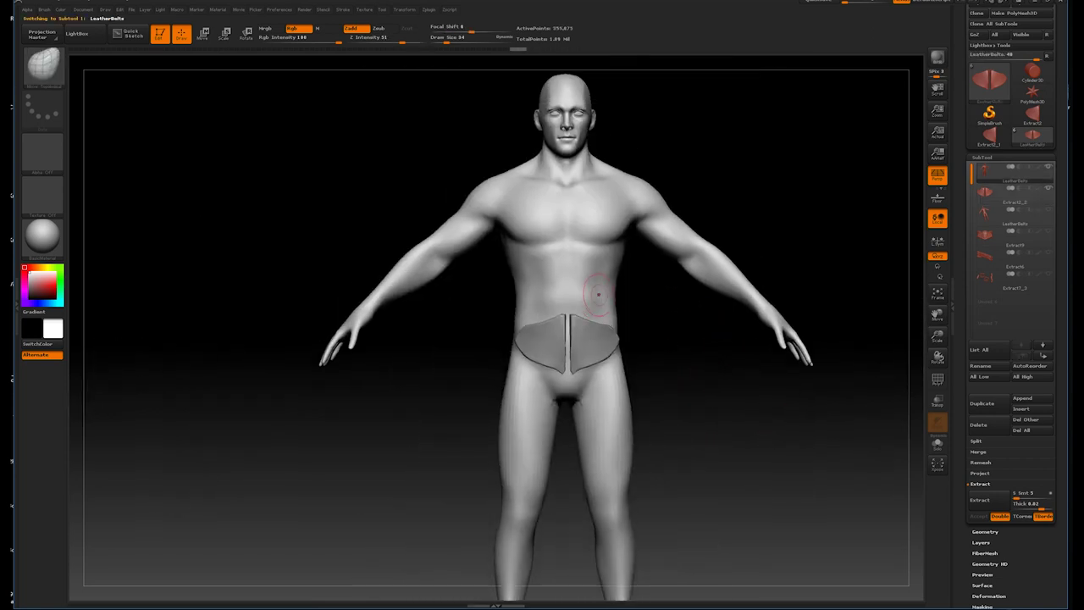
{"action": "left_click_drag", "start_coordinate": [668, 327], "coordinate": [601, 347]}
- Drag mask strokes across the waist from front, side and close-up views
{"action": "left_click_drag", "start_coordinate": [480, 330], "coordinate": [648, 358], "text": "ctrl+shift"}
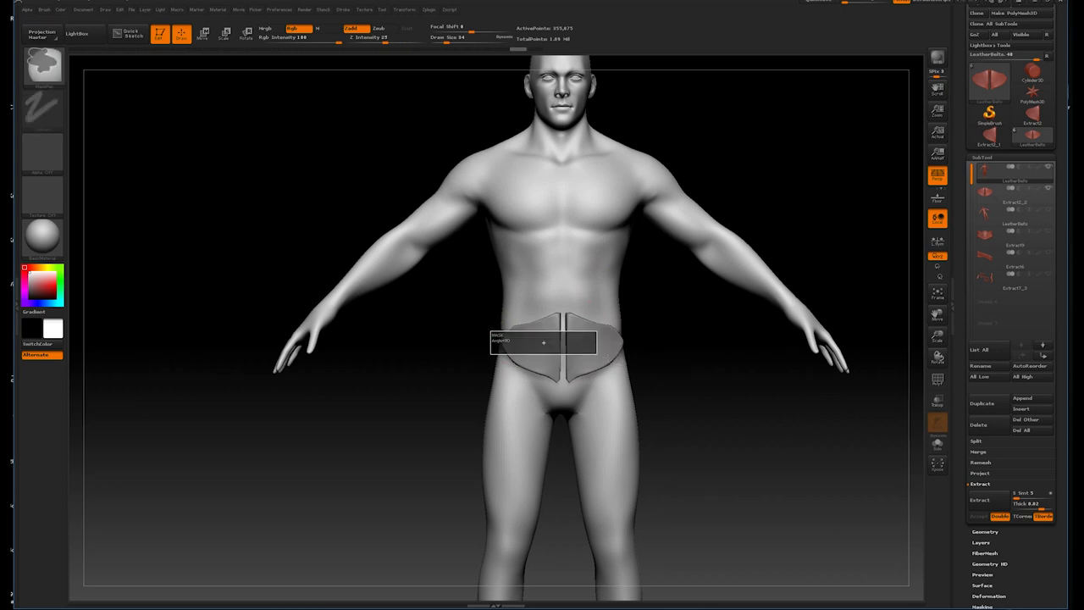
{"action": "left_click_drag", "start_coordinate": [597, 353], "coordinate": [663, 364], "text": "ctrl"}
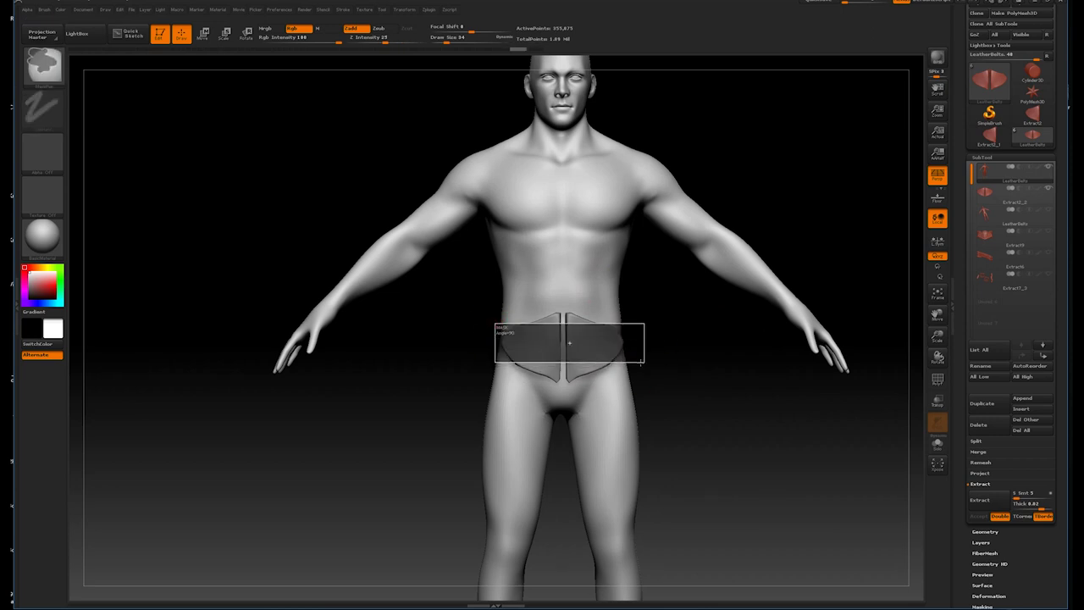
{"action": "left_click_drag", "start_coordinate": [528, 346], "coordinate": [643, 359], "text": "ctrl"}
{"action": "mouse_move", "coordinate": [725, 355]}
{"action": "left_mouse_down"}
{"action": "mouse_move", "coordinate": [774, 327]}
{"action": "mouse_move", "coordinate": [772, 306]}
{"action": "mouse_move", "coordinate": [679, 350]}
{"action": "mouse_move", "coordinate": [702, 322]}
{"action": "left_mouse_up"}
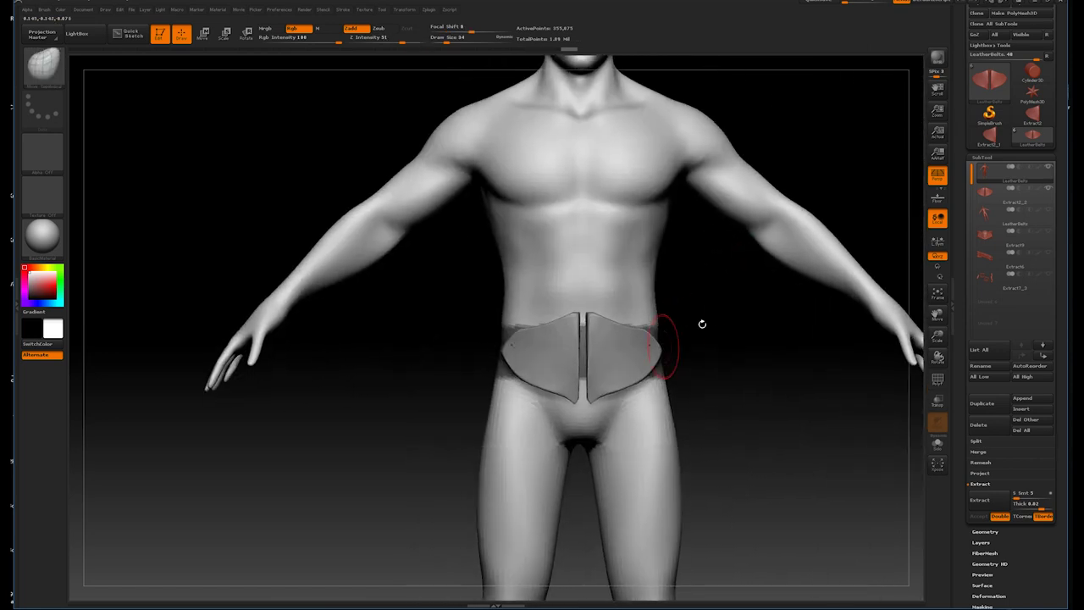
{"action": "mouse_move", "coordinate": [456, 316]}
{"action": "left_mouse_down", "text": "ctrl"}
{"action": "mouse_move", "coordinate": [613, 377]}
{"action": "mouse_move", "coordinate": [675, 385]}
{"action": "left_mouse_up", "text": "ctrl"}
{"action": "mouse_move", "coordinate": [751, 375]}
{"action": "left_mouse_down"}
{"action": "mouse_move", "coordinate": [690, 223]}
{"action": "mouse_move", "coordinate": [717, 309]}
{"action": "mouse_move", "coordinate": [678, 225]}
{"action": "mouse_move", "coordinate": [746, 277]}
{"action": "mouse_move", "coordinate": [822, 287]}
{"action": "mouse_move", "coordinate": [704, 313]}
{"action": "mouse_move", "coordinate": [757, 276]}
{"action": "mouse_move", "coordinate": [724, 311]}
{"action": "mouse_move", "coordinate": [738, 213]}
{"action": "mouse_move", "coordinate": [721, 285]}
{"action": "mouse_move", "coordinate": [742, 287]}
{"action": "mouse_move", "coordinate": [757, 192]}
{"action": "left_mouse_up"}
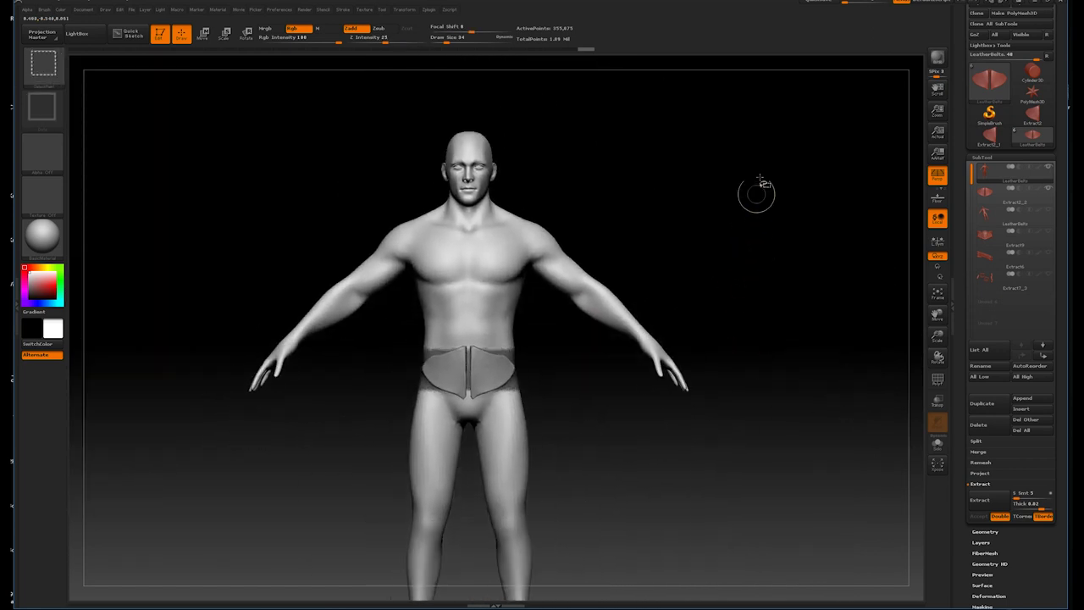
- Erase unwanted mask strips across the lower back and sides of the waist
{"action": "mouse_move", "coordinate": [669, 314]}
{"action": "left_mouse_down"}
{"action": "mouse_move", "coordinate": [694, 411]}
{"action": "mouse_move", "coordinate": [641, 332]}
{"action": "left_mouse_up"}
{"action": "key", "text": "f"}
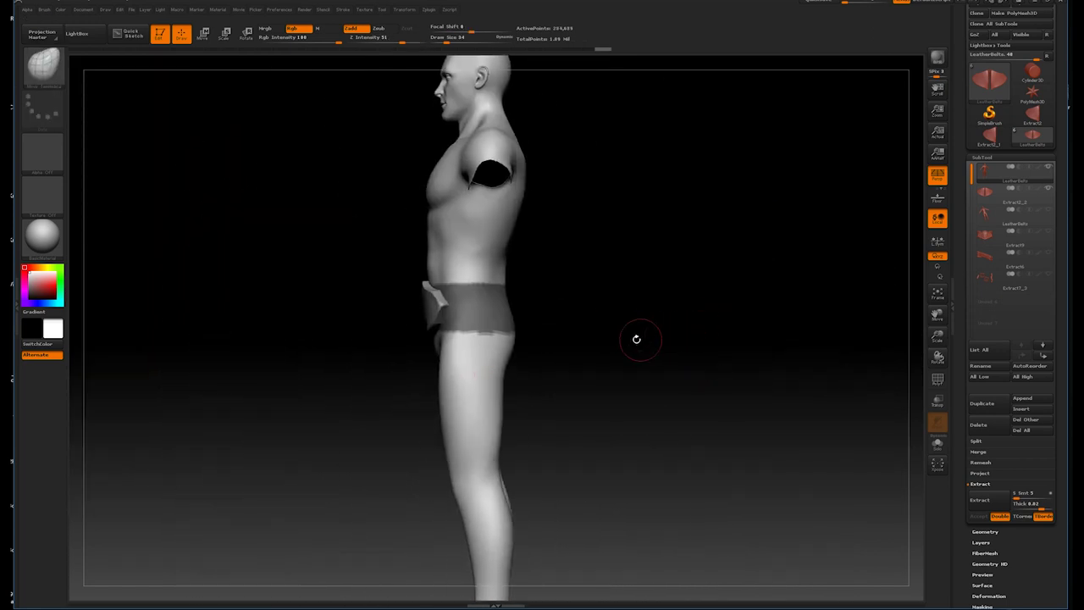
{"action": "mouse_move", "coordinate": [644, 294]}
{"action": "left_mouse_down"}
{"action": "mouse_move", "coordinate": [648, 315]}
{"action": "mouse_move", "coordinate": [661, 262]}
{"action": "mouse_move", "coordinate": [751, 284]}
{"action": "left_mouse_up"}
{"action": "scroll", "coordinate": [750, 282], "scroll_direction": "up", "scroll_amount": 2}
{"action": "scroll", "coordinate": [740, 315], "scroll_direction": "up", "scroll_amount": 3}
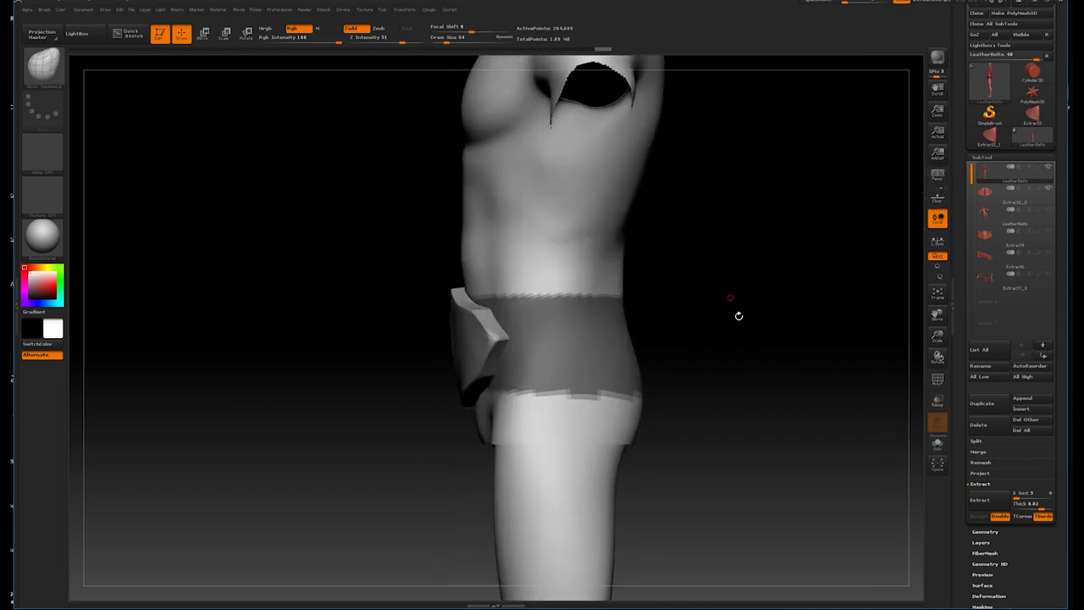
{"action": "scroll", "coordinate": [740, 307], "scroll_direction": "up", "scroll_amount": 3}
{"action": "scroll", "coordinate": [683, 314], "scroll_direction": "up", "scroll_amount": 3}
{"action": "left_click_drag", "start_coordinate": [682, 314], "coordinate": [452, 329], "text": "alt"}
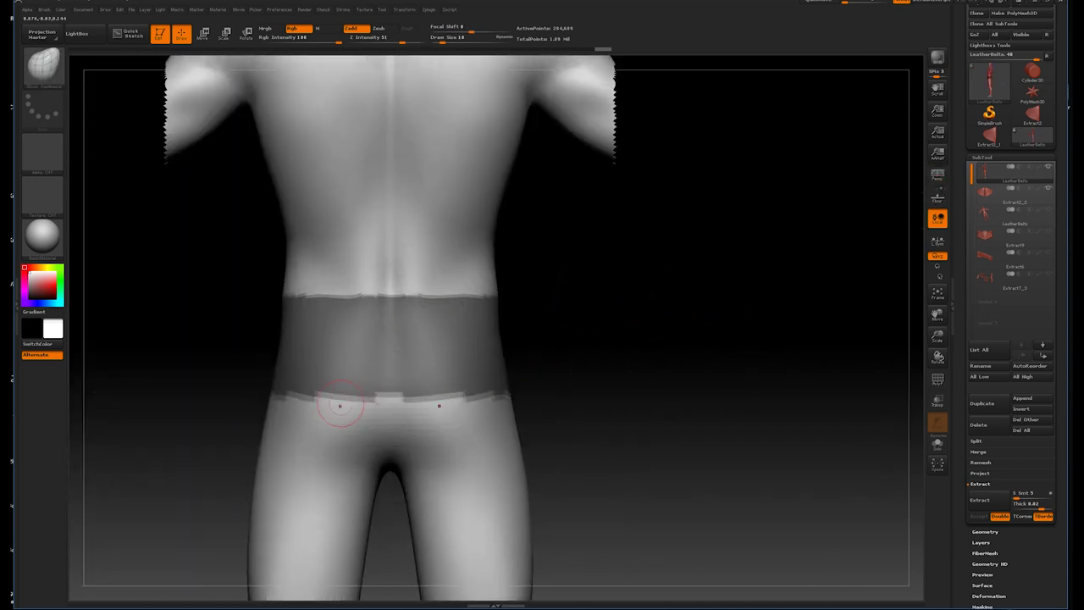
{"action": "left_click_drag", "start_coordinate": [339, 339], "coordinate": [373, 376], "text": "ctrl+alt"}
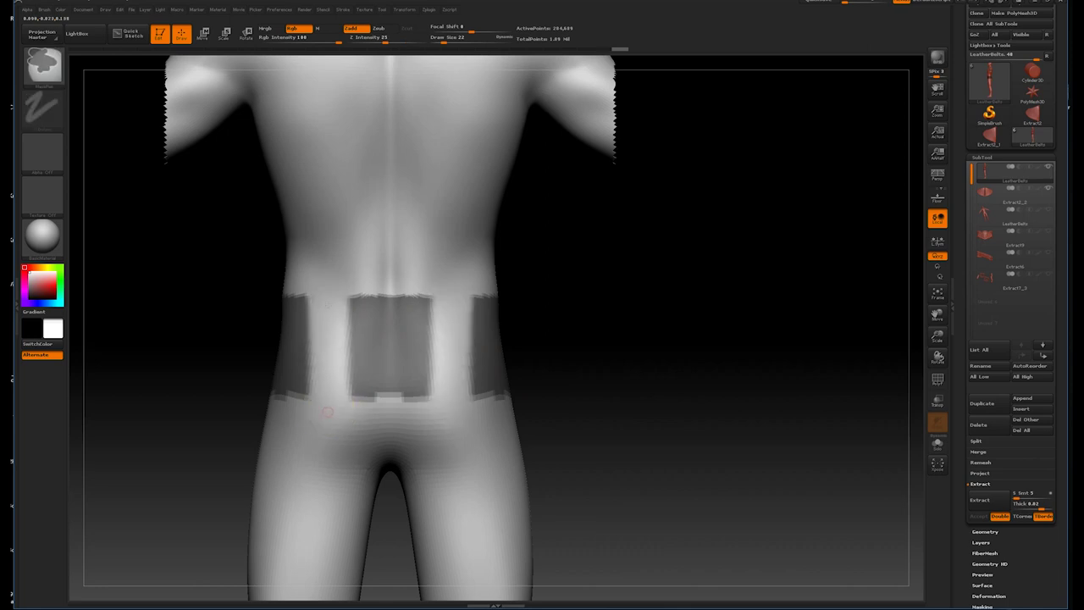
{"action": "left_click_drag", "start_coordinate": [466, 310], "coordinate": [478, 398], "text": "ctrl+alt"}
- Trim the side mask into a pointed shape and check it from the front and side
{"action": "mouse_move", "coordinate": [592, 249]}
{"action": "left_mouse_down"}
{"action": "mouse_move", "coordinate": [557, 291]}
{"action": "mouse_move", "coordinate": [722, 283]}
{"action": "left_mouse_up"}
{"action": "mouse_move", "coordinate": [455, 387]}
{"action": "left_mouse_down", "text": "ctrl+alt"}
{"action": "mouse_move", "coordinate": [474, 322]}
{"action": "mouse_move", "coordinate": [436, 310]}
{"action": "left_mouse_up", "text": "ctrl+alt"}
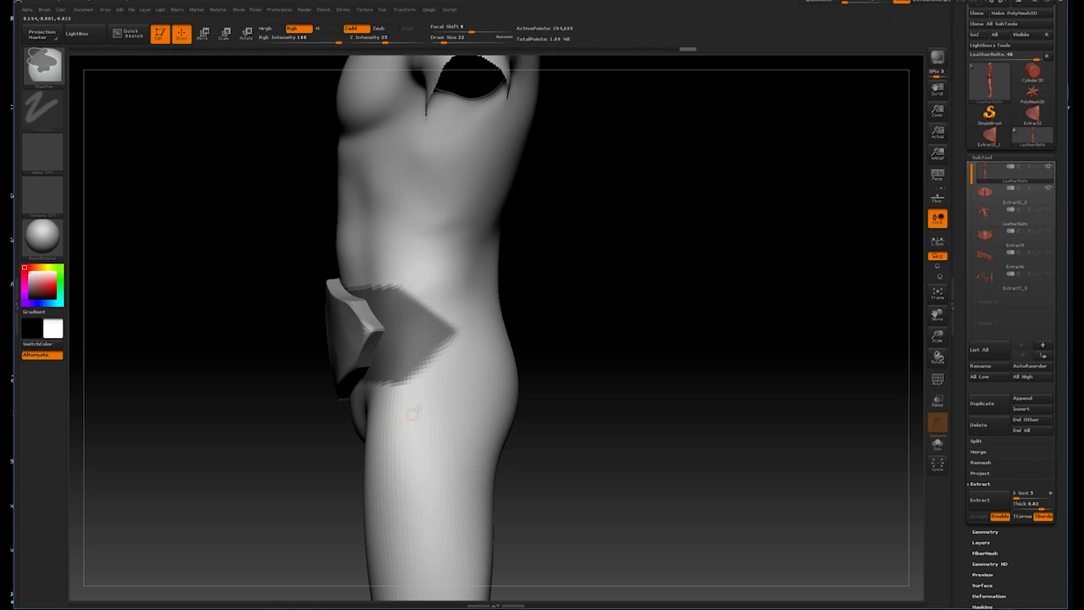
{"action": "mouse_move", "coordinate": [542, 297]}
{"action": "left_mouse_down"}
{"action": "mouse_move", "coordinate": [641, 319]}
{"action": "mouse_move", "coordinate": [622, 351]}
{"action": "left_mouse_up"}
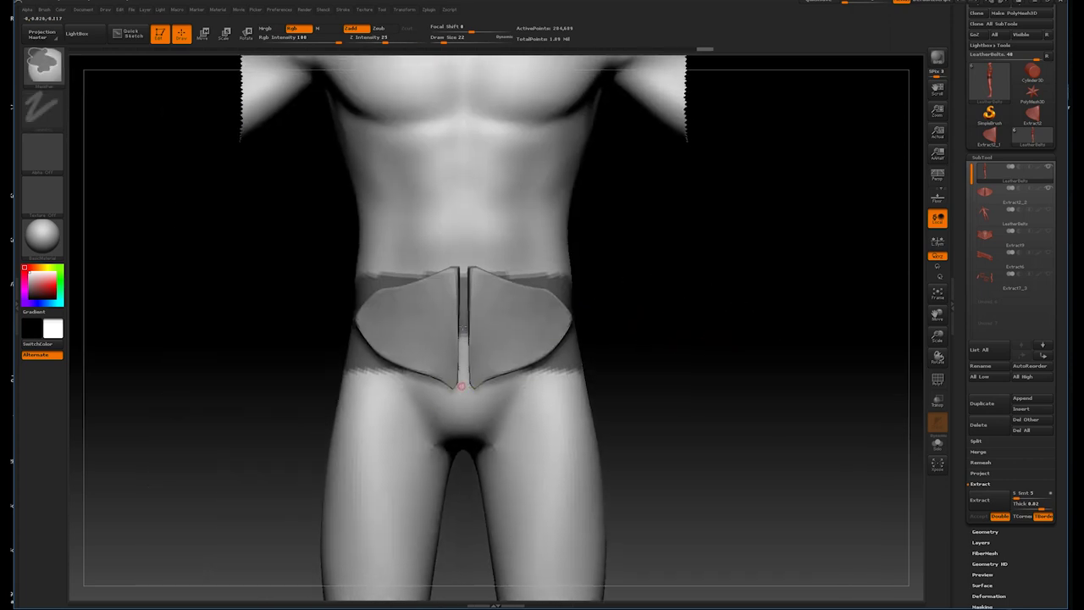
{"action": "mouse_move", "coordinate": [757, 341]}
{"action": "left_mouse_down", "text": "alt"}
{"action": "mouse_move", "coordinate": [689, 280]}
{"action": "mouse_move", "coordinate": [727, 328]}
{"action": "mouse_move", "coordinate": [714, 334]}
{"action": "mouse_move", "coordinate": [745, 356]}
{"action": "mouse_move", "coordinate": [733, 355]}
{"action": "mouse_move", "coordinate": [750, 307]}
{"action": "left_mouse_up", "text": "alt"}
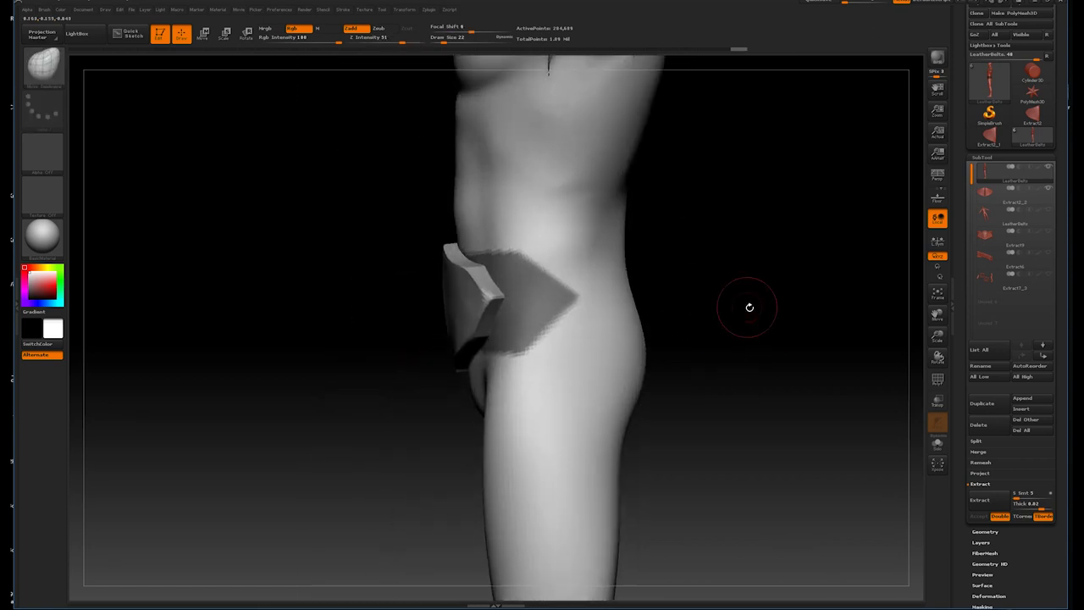
- Preview the trimmed side-hip mask extracted as a thick shell, Extract4
{"action": "left_click", "coordinate": [980, 501]}
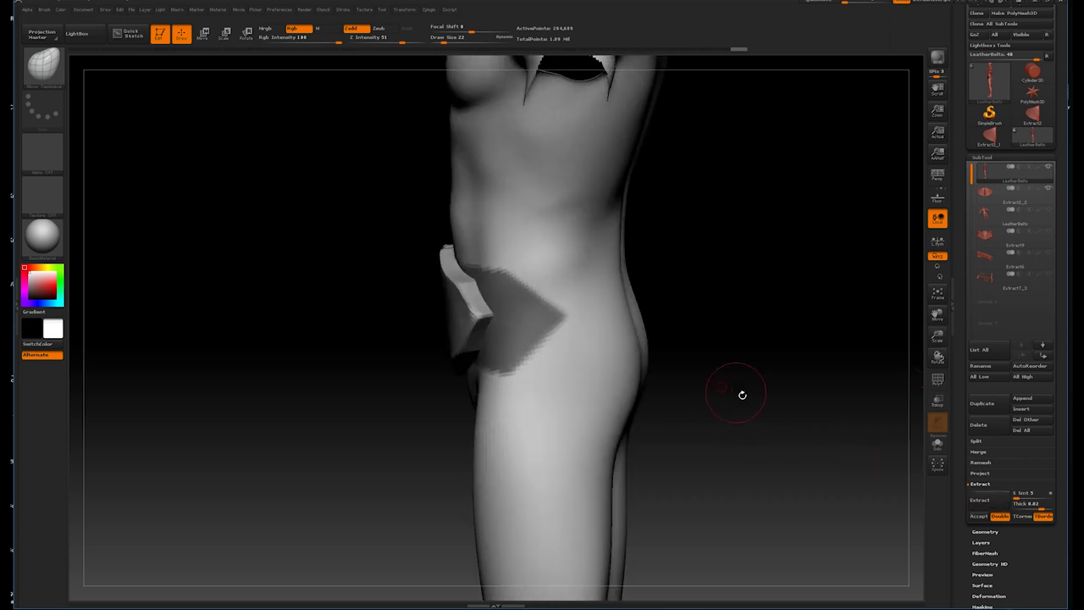
{"action": "key", "text": "b"}
{"action": "key", "text": "s"}
{"action": "key", "text": "t"}
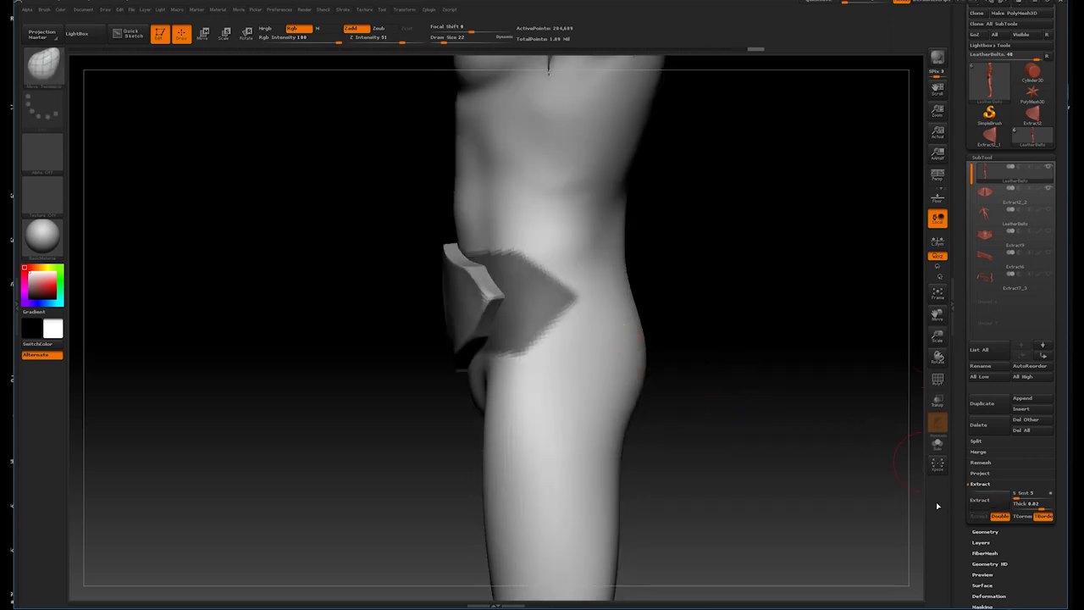
{"action": "left_click", "coordinate": [1004, 506]}
{"action": "left_click", "coordinate": [984, 518]}
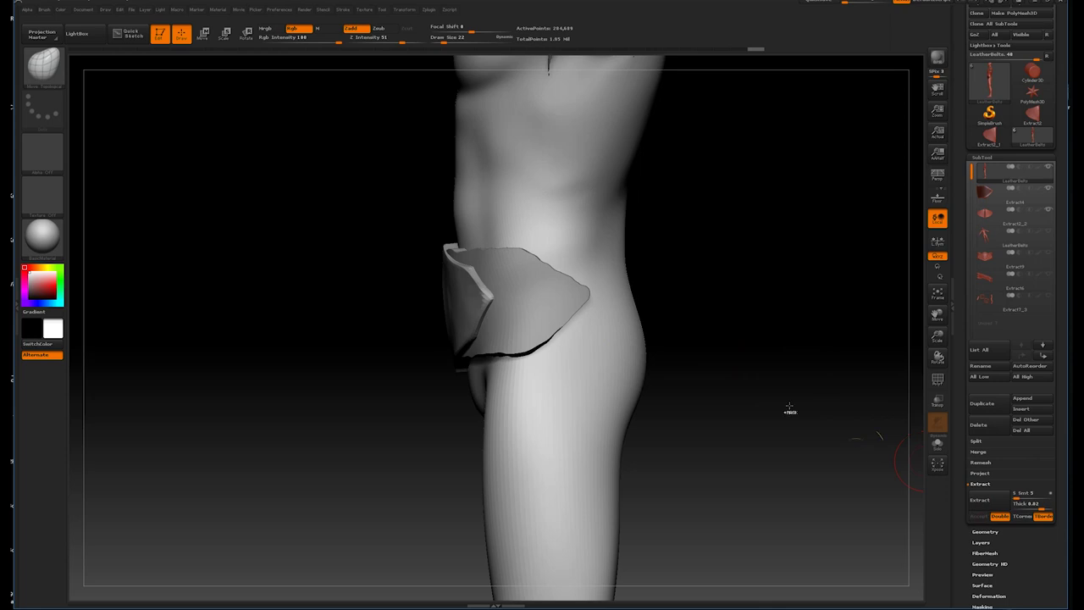
- Hide the front plates and orbit in to inspect the hip pads underneath
{"action": "mouse_move", "coordinate": [779, 351]}
{"action": "left_mouse_down", "text": "shift"}
{"action": "mouse_move", "coordinate": [785, 314]}
{"action": "mouse_move", "coordinate": [593, 266]}
{"action": "mouse_move", "coordinate": [624, 266]}
{"action": "mouse_move", "coordinate": [641, 285]}
{"action": "left_mouse_up", "text": "shift"}
{"action": "mouse_move", "coordinate": [829, 293]}
{"action": "left_mouse_down"}
{"action": "mouse_move", "coordinate": [613, 359]}
{"action": "mouse_move", "coordinate": [835, 279]}
{"action": "mouse_move", "coordinate": [811, 283]}
{"action": "mouse_move", "coordinate": [910, 305]}
{"action": "left_mouse_up"}
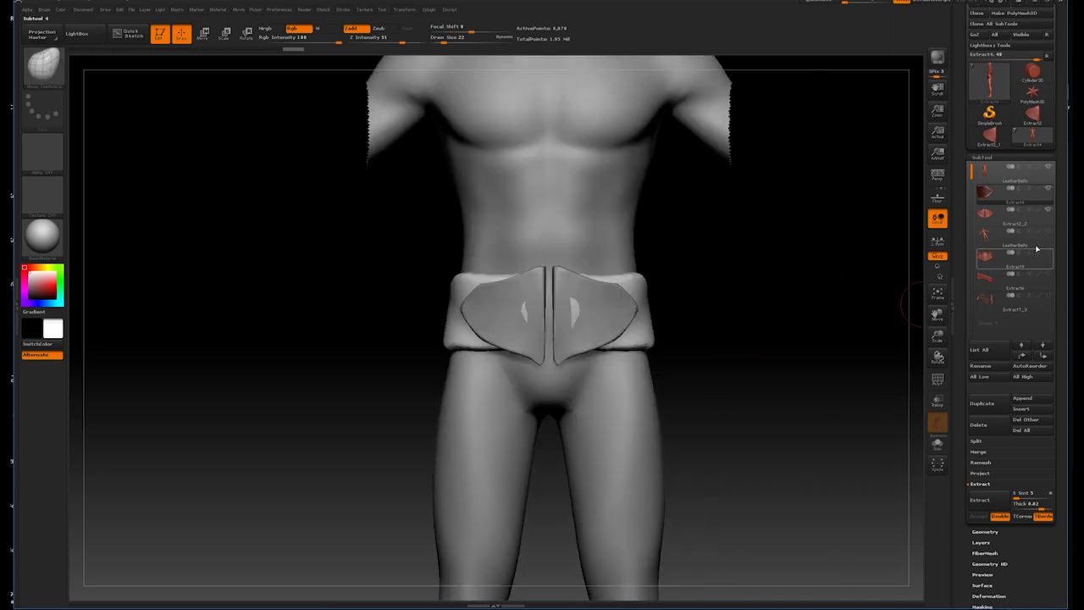
{"action": "left_click", "coordinate": [1048, 213]}
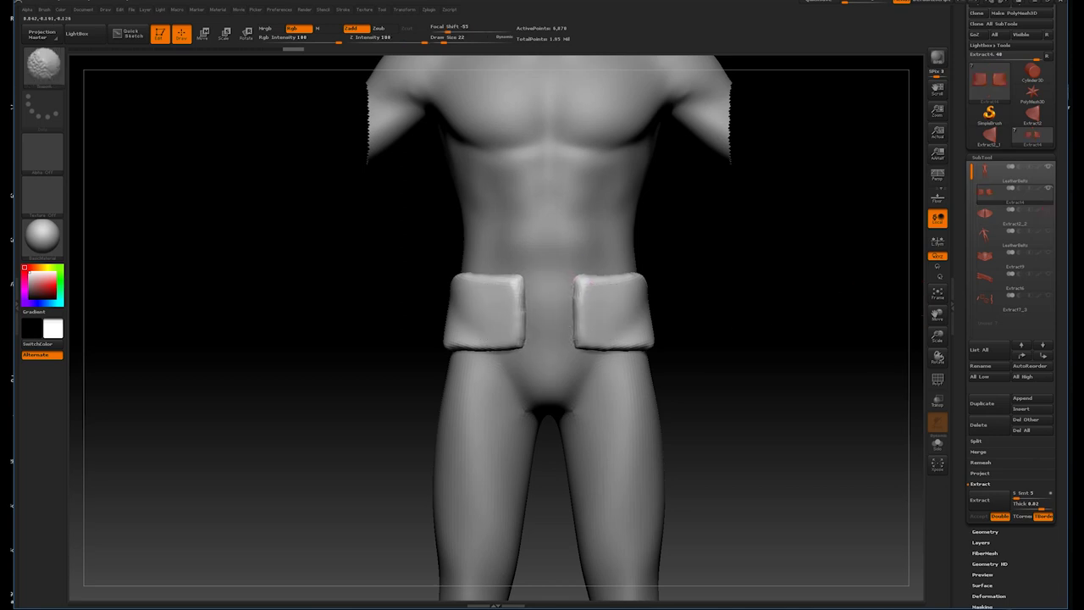
{"action": "mouse_move", "coordinate": [760, 336]}
{"action": "left_mouse_down"}
{"action": "mouse_move", "coordinate": [754, 321]}
{"action": "mouse_move", "coordinate": [841, 347]}
{"action": "mouse_move", "coordinate": [823, 343]}
{"action": "left_mouse_up"}
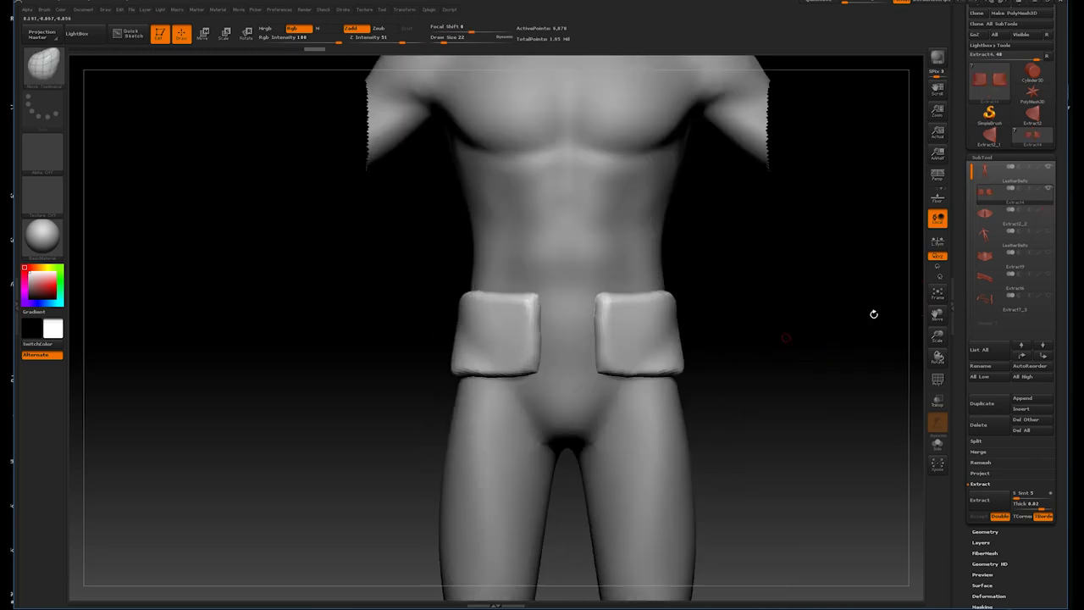
- Restore the front plates, make Extract2_2 active and pull their top edges upward
{"action": "mouse_move", "coordinate": [777, 308]}
{"action": "left_mouse_down", "text": "alt"}
{"action": "mouse_move", "coordinate": [765, 271]}
{"action": "mouse_move", "coordinate": [716, 305]}
{"action": "mouse_move", "coordinate": [734, 262]}
{"action": "mouse_move", "coordinate": [763, 285]}
{"action": "mouse_move", "coordinate": [731, 310]}
{"action": "mouse_move", "coordinate": [754, 344]}
{"action": "mouse_move", "coordinate": [788, 353]}
{"action": "mouse_move", "coordinate": [804, 341]}
{"action": "mouse_move", "coordinate": [772, 339]}
{"action": "mouse_move", "coordinate": [790, 324]}
{"action": "mouse_move", "coordinate": [764, 339]}
{"action": "mouse_move", "coordinate": [771, 327]}
{"action": "mouse_move", "coordinate": [774, 336]}
{"action": "left_mouse_up", "text": "alt"}
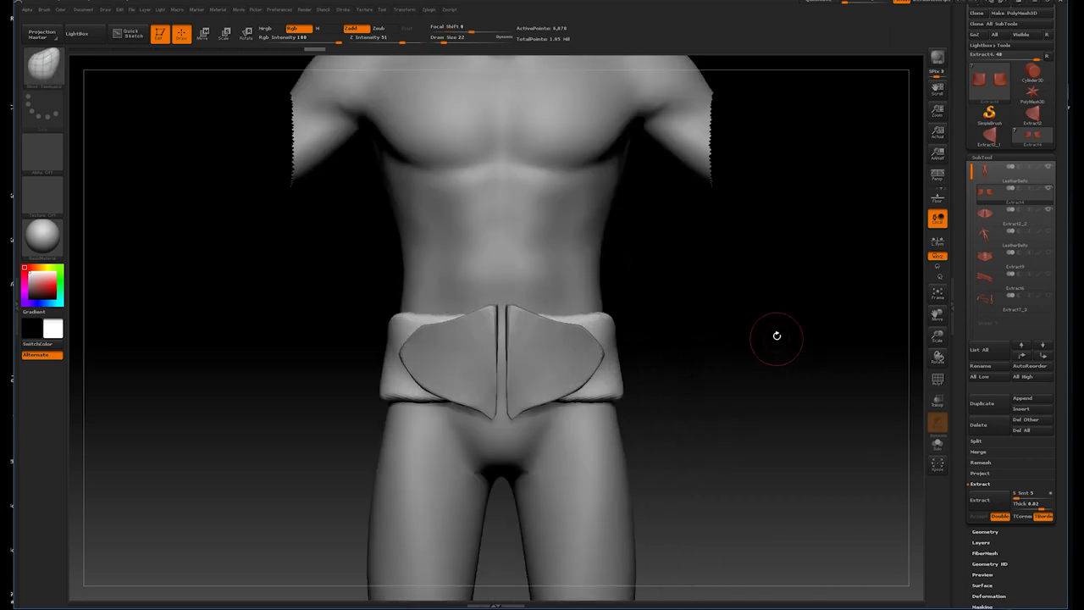
{"action": "left_click", "coordinate": [593, 390], "text": "alt"}
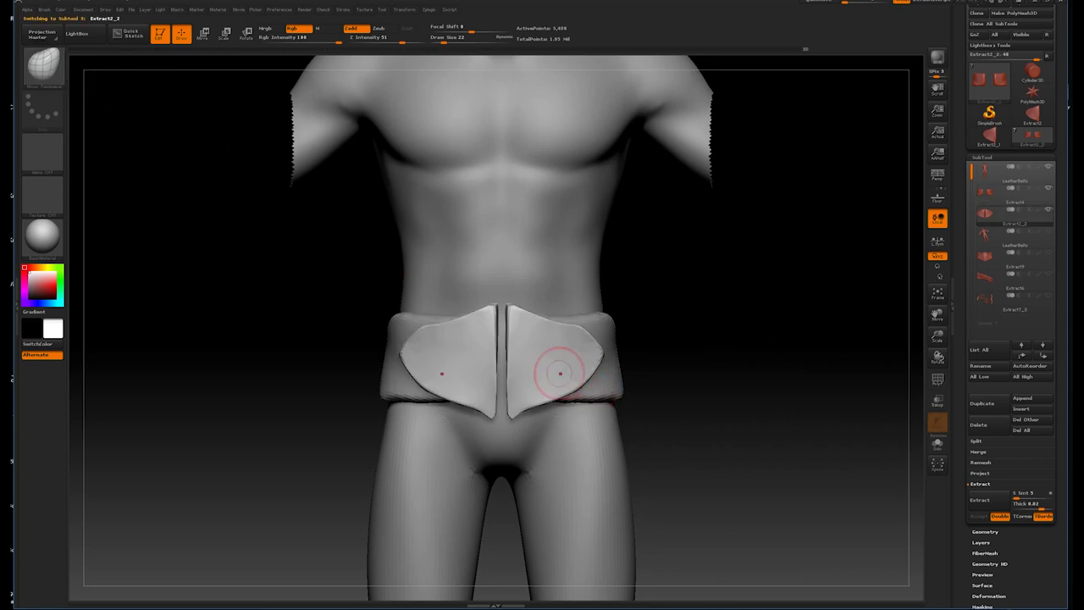
{"action": "left_click_drag", "start_coordinate": [516, 283], "coordinate": [532, 302]}
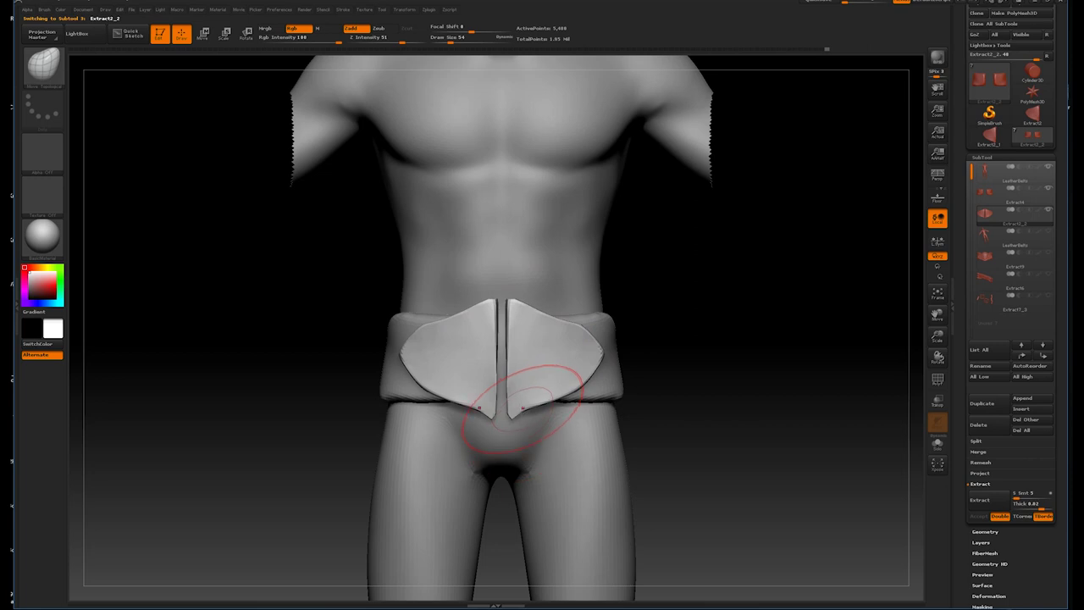
- Pull the plates' upper and lower tips into angled shape, drawing inner top corners toward the centre
{"action": "left_click_drag", "start_coordinate": [528, 424], "coordinate": [545, 387]}
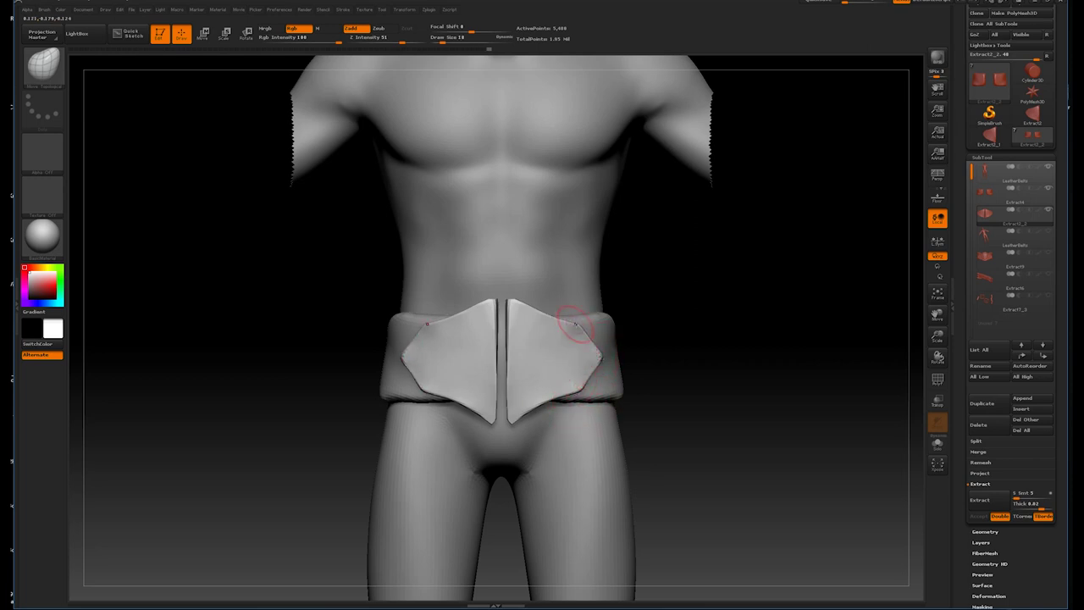
{"action": "mouse_move", "coordinate": [677, 309]}
{"action": "left_mouse_down"}
{"action": "mouse_move", "coordinate": [740, 326]}
{"action": "mouse_move", "coordinate": [716, 378]}
{"action": "mouse_move", "coordinate": [702, 359]}
{"action": "mouse_move", "coordinate": [738, 339]}
{"action": "mouse_move", "coordinate": [719, 329]}
{"action": "mouse_move", "coordinate": [587, 363]}
{"action": "left_mouse_up"}
{"action": "left_click", "coordinate": [588, 363], "text": "alt"}
- Select Extract4 and ZRemesh the hip pads down to about 2,832 points
{"action": "mouse_move", "coordinate": [731, 333]}
{"action": "left_mouse_down"}
{"action": "mouse_move", "coordinate": [657, 394]}
{"action": "mouse_move", "coordinate": [769, 328]}
{"action": "left_mouse_up"}
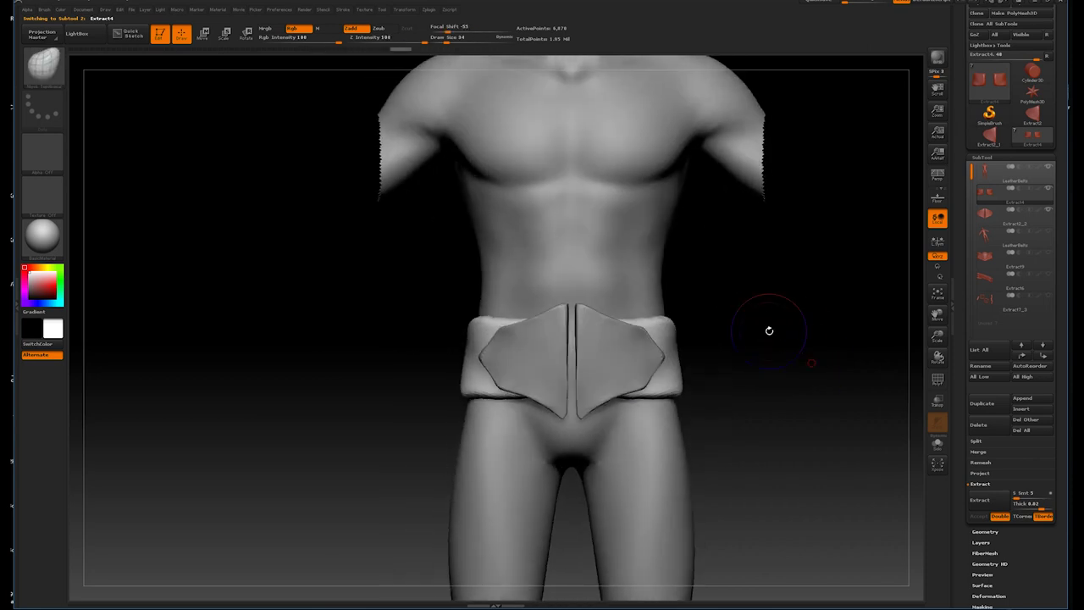
{"action": "left_click", "coordinate": [985, 532]}
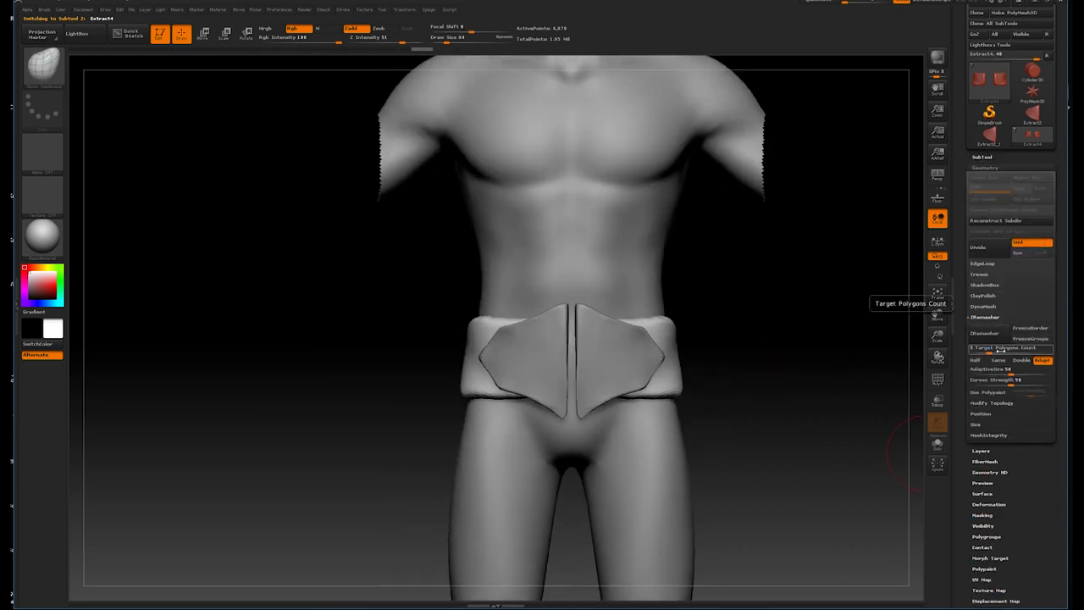
{"action": "left_click", "coordinate": [985, 333]}
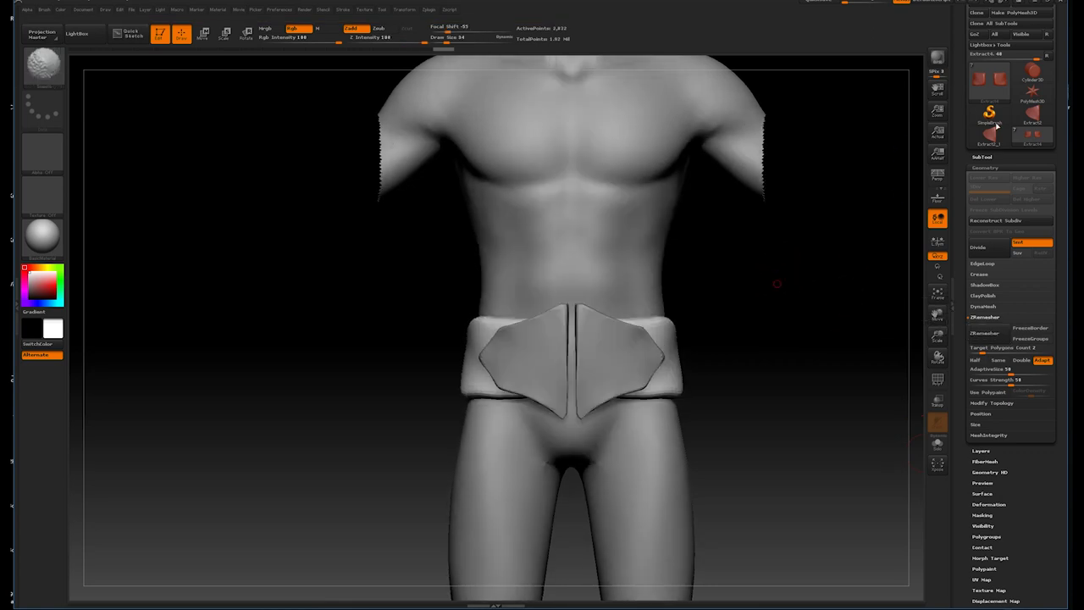
{"action": "left_click", "coordinate": [981, 157]}
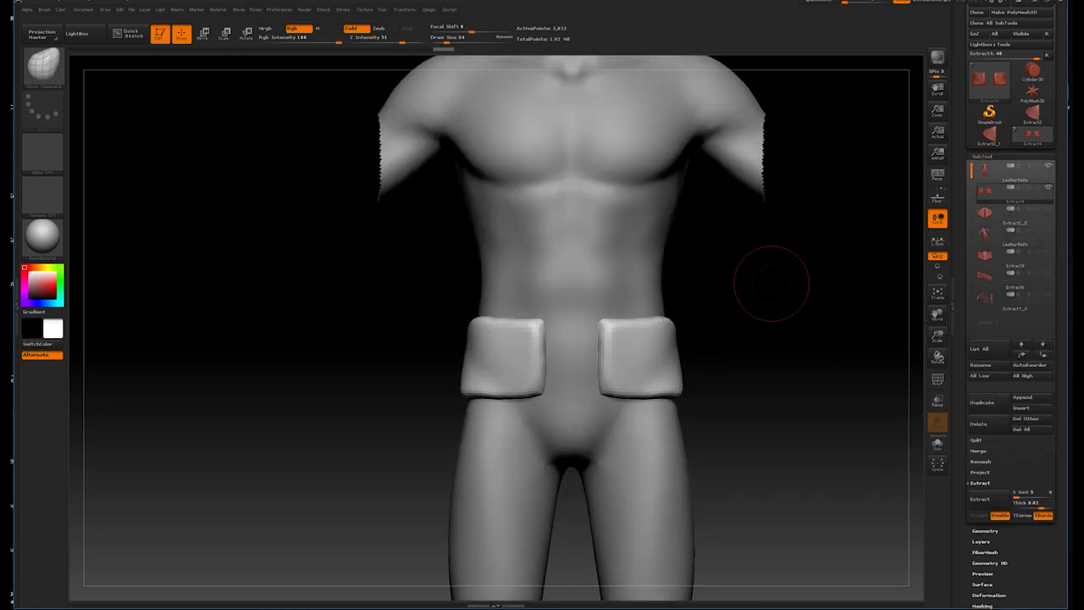
- Smooth the hip pads into clean rounded blocks, then isolate them from the body
{"action": "left_click", "coordinate": [45, 75]}
{"action": "left_click", "coordinate": [478, 219]}
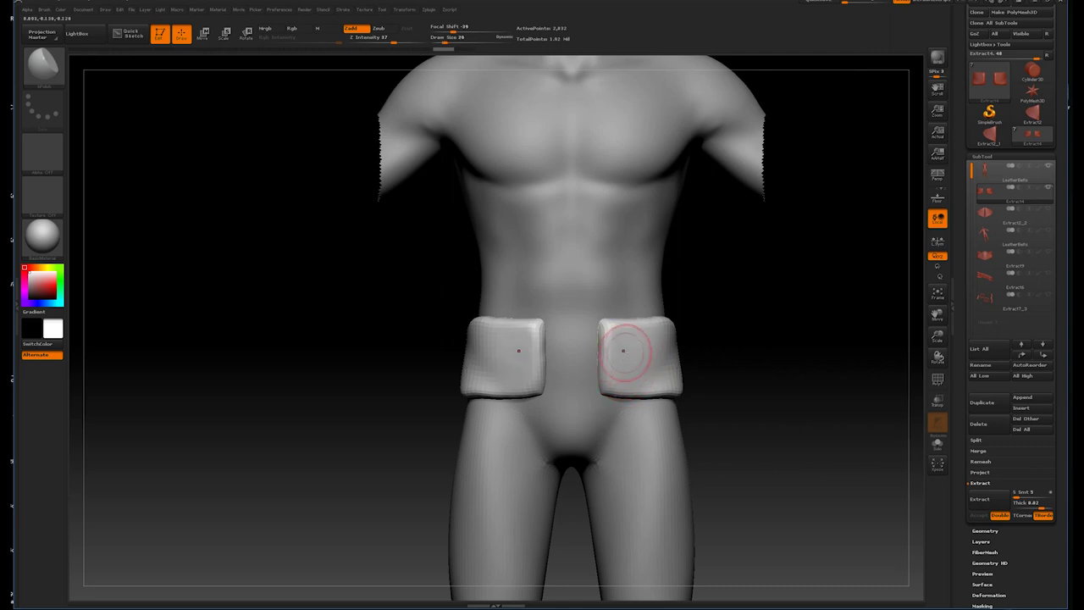
{"action": "left_click_drag", "start_coordinate": [645, 352], "coordinate": [701, 326]}
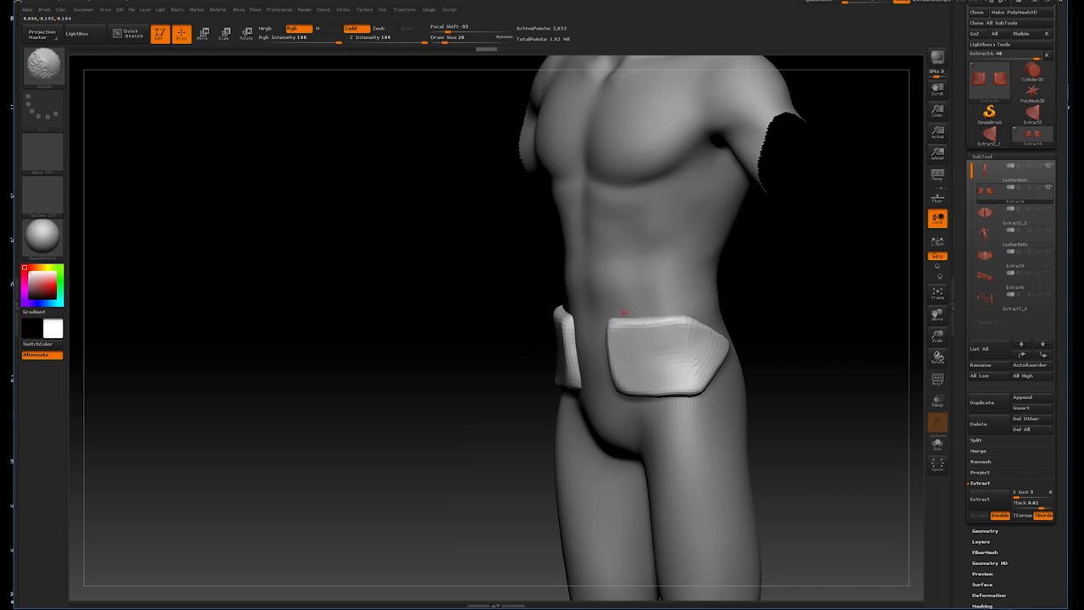
{"action": "left_click_drag", "start_coordinate": [719, 319], "coordinate": [711, 328], "text": "shift"}
{"action": "left_click_drag", "start_coordinate": [706, 386], "coordinate": [641, 411]}
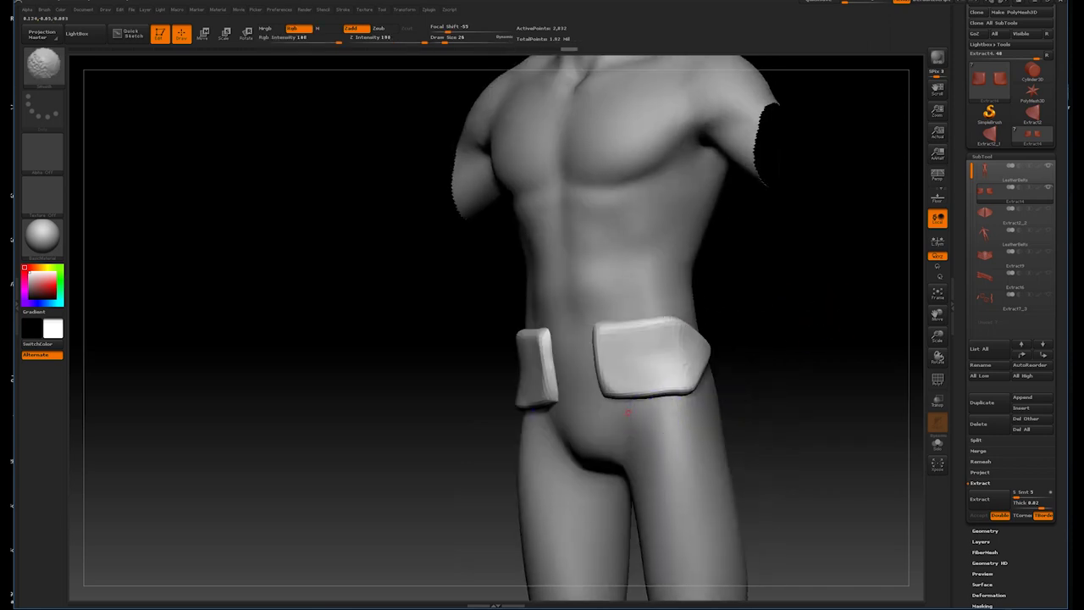
{"action": "left_click_drag", "start_coordinate": [786, 370], "coordinate": [630, 353], "text": "shift"}
{"action": "mouse_move", "coordinate": [779, 309]}
{"action": "left_mouse_down"}
{"action": "mouse_move", "coordinate": [627, 379]}
{"action": "mouse_move", "coordinate": [674, 343]}
{"action": "left_mouse_up"}
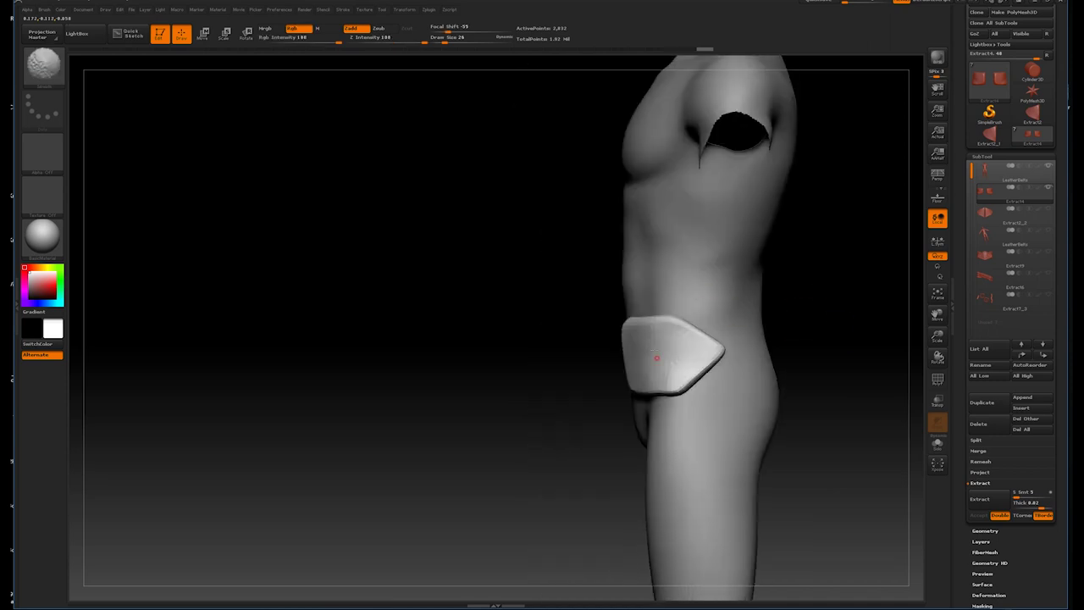
{"action": "left_click_drag", "start_coordinate": [664, 350], "coordinate": [745, 282], "text": "shift"}
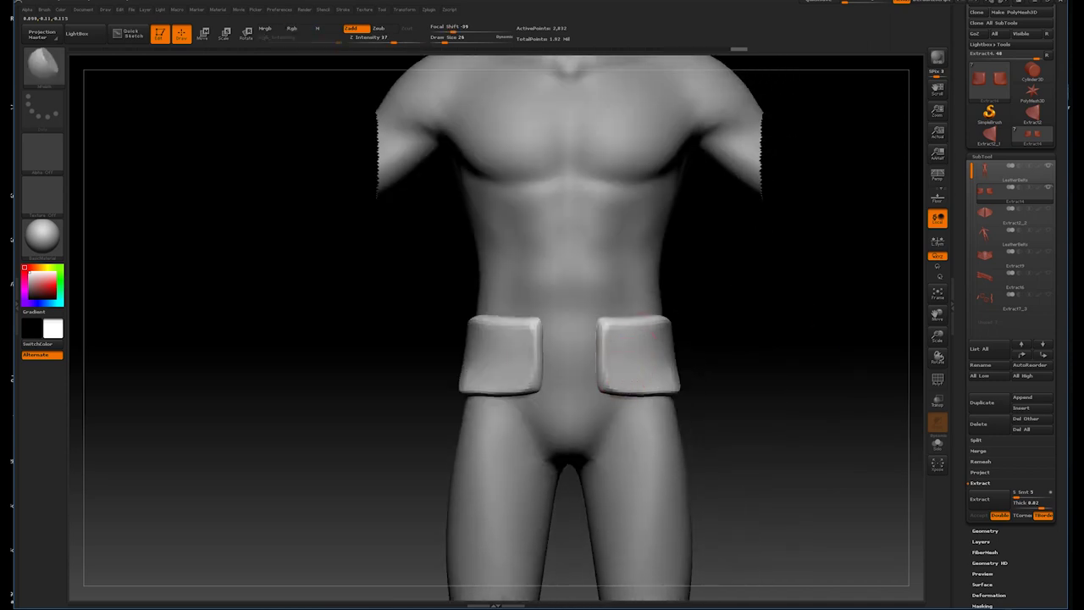
{"action": "left_click", "coordinate": [937, 444]}
{"action": "left_click_drag", "start_coordinate": [737, 332], "coordinate": [586, 358], "text": "shift"}
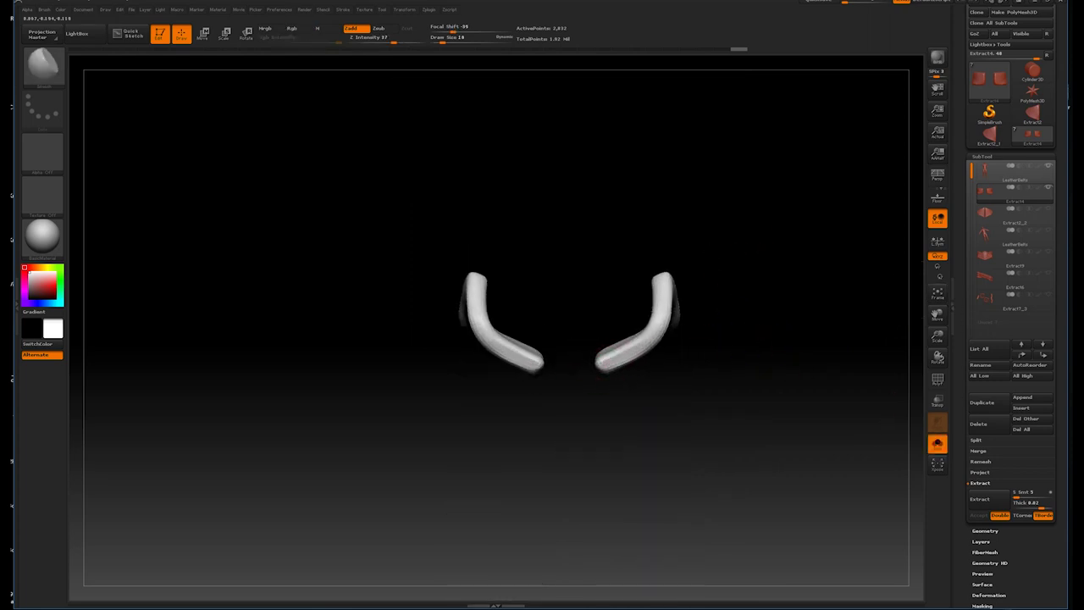
- Orbit around the isolated hip pads, checking them from above, below and the front
{"action": "mouse_move", "coordinate": [675, 279]}
{"action": "left_mouse_down"}
{"action": "mouse_move", "coordinate": [748, 194]}
{"action": "mouse_move", "coordinate": [691, 310]}
{"action": "mouse_move", "coordinate": [645, 337]}
{"action": "left_mouse_up"}
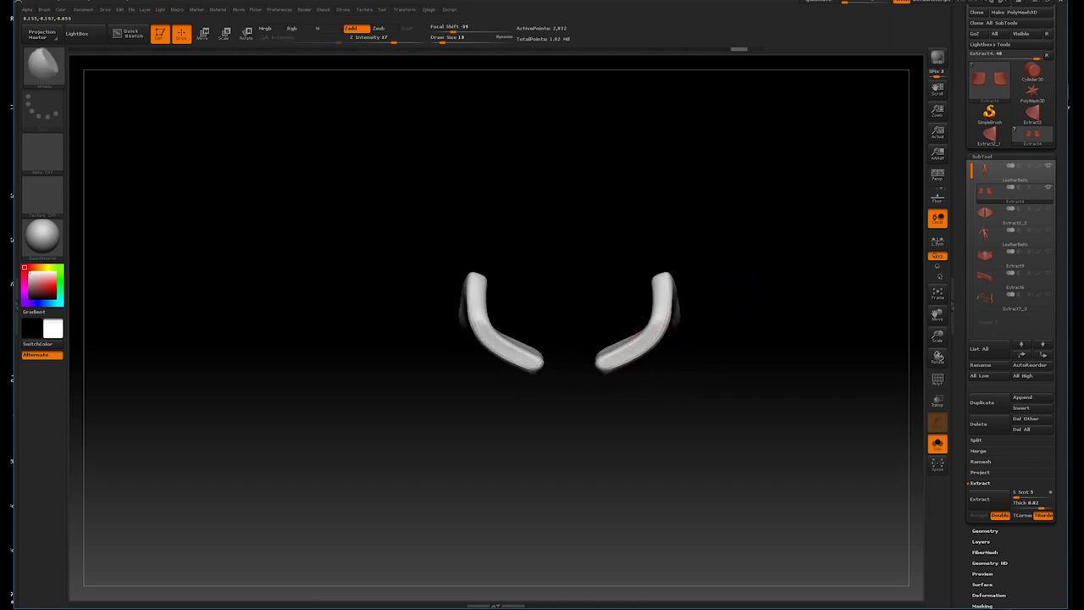
{"action": "mouse_move", "coordinate": [631, 333]}
{"action": "left_mouse_down"}
{"action": "mouse_move", "coordinate": [745, 288]}
{"action": "mouse_move", "coordinate": [669, 304]}
{"action": "left_mouse_up"}
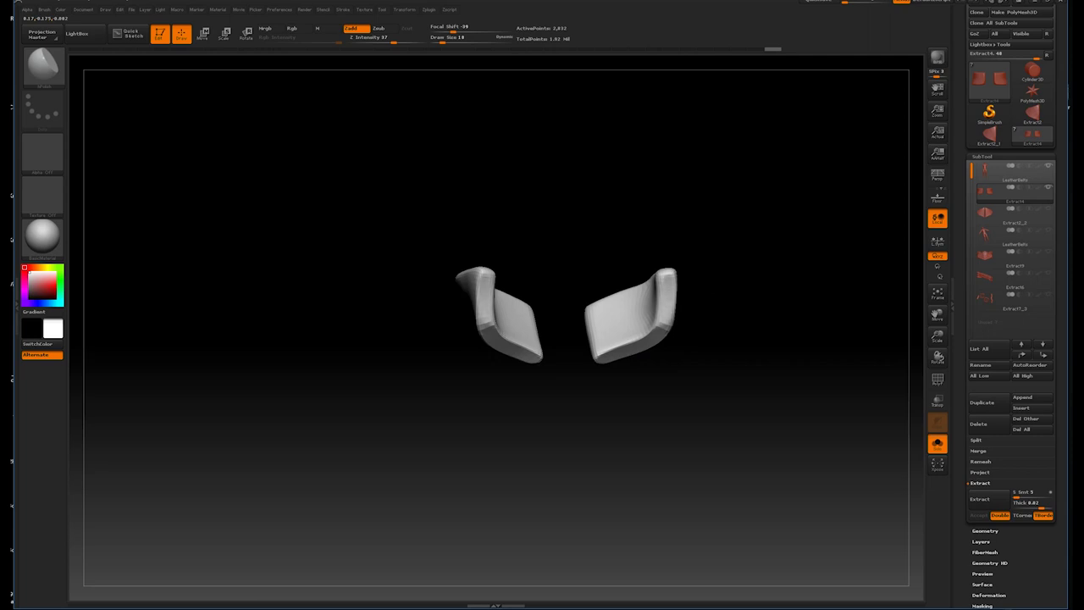
{"action": "mouse_move", "coordinate": [659, 338]}
{"action": "left_mouse_down"}
{"action": "mouse_move", "coordinate": [718, 282]}
{"action": "mouse_move", "coordinate": [737, 327]}
{"action": "mouse_move", "coordinate": [738, 286]}
{"action": "mouse_move", "coordinate": [644, 347]}
{"action": "left_mouse_up"}
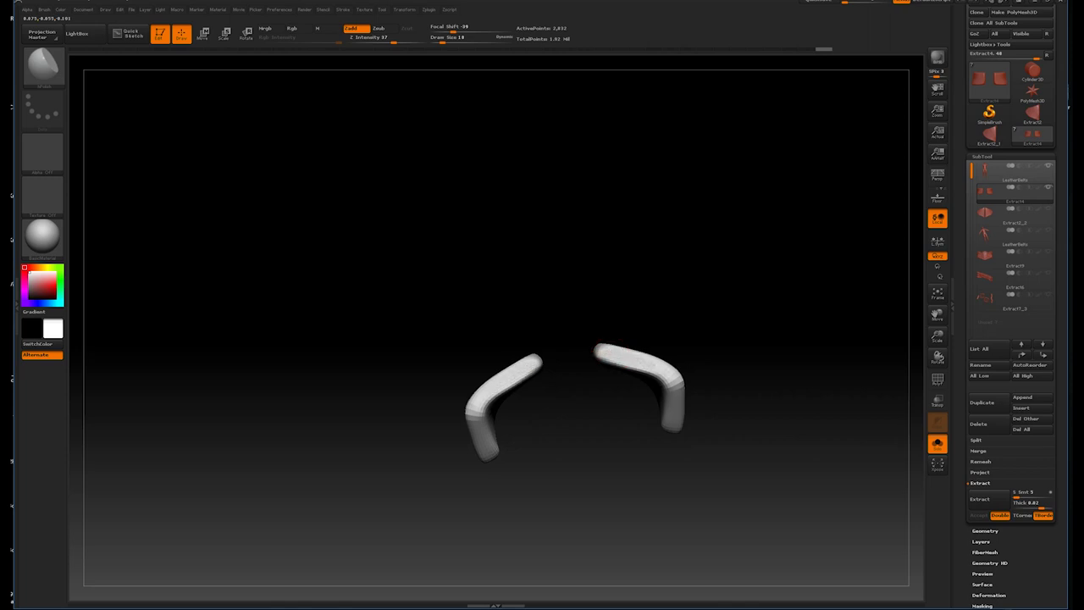
{"action": "mouse_move", "coordinate": [701, 382]}
{"action": "left_mouse_down"}
{"action": "mouse_move", "coordinate": [718, 375]}
{"action": "mouse_move", "coordinate": [674, 423]}
{"action": "left_mouse_up"}
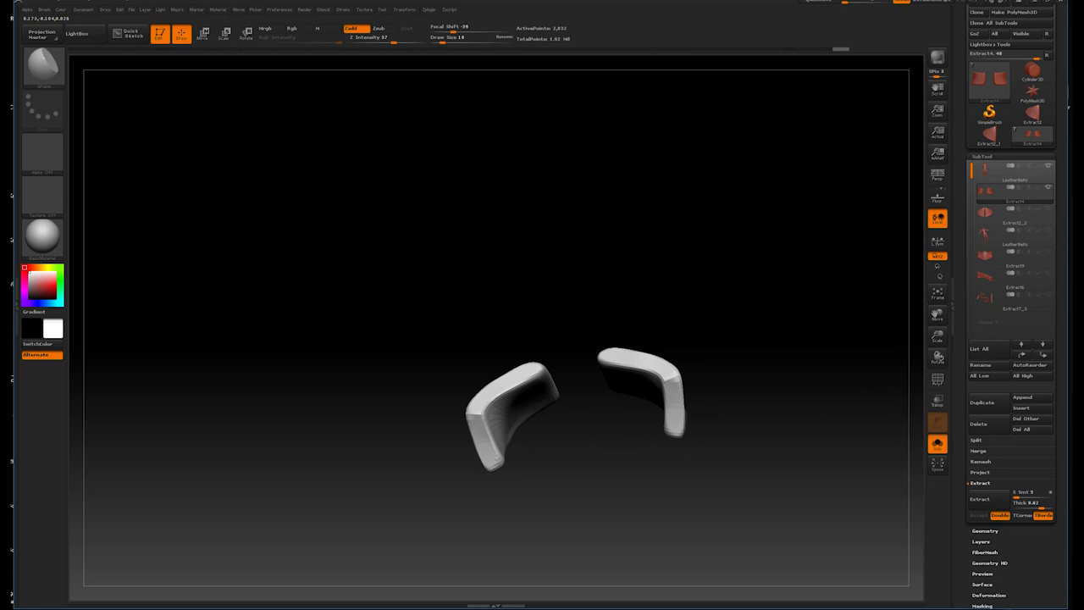
{"action": "mouse_move", "coordinate": [728, 338]}
{"action": "left_mouse_down"}
{"action": "mouse_move", "coordinate": [750, 310]}
{"action": "mouse_move", "coordinate": [677, 385]}
{"action": "mouse_move", "coordinate": [762, 280]}
{"action": "mouse_move", "coordinate": [692, 401]}
{"action": "mouse_move", "coordinate": [786, 283]}
{"action": "mouse_move", "coordinate": [717, 378]}
{"action": "left_mouse_up"}
{"action": "mouse_move", "coordinate": [827, 326]}
{"action": "left_mouse_down"}
{"action": "mouse_move", "coordinate": [793, 327]}
{"action": "mouse_move", "coordinate": [778, 378]}
{"action": "left_mouse_up"}
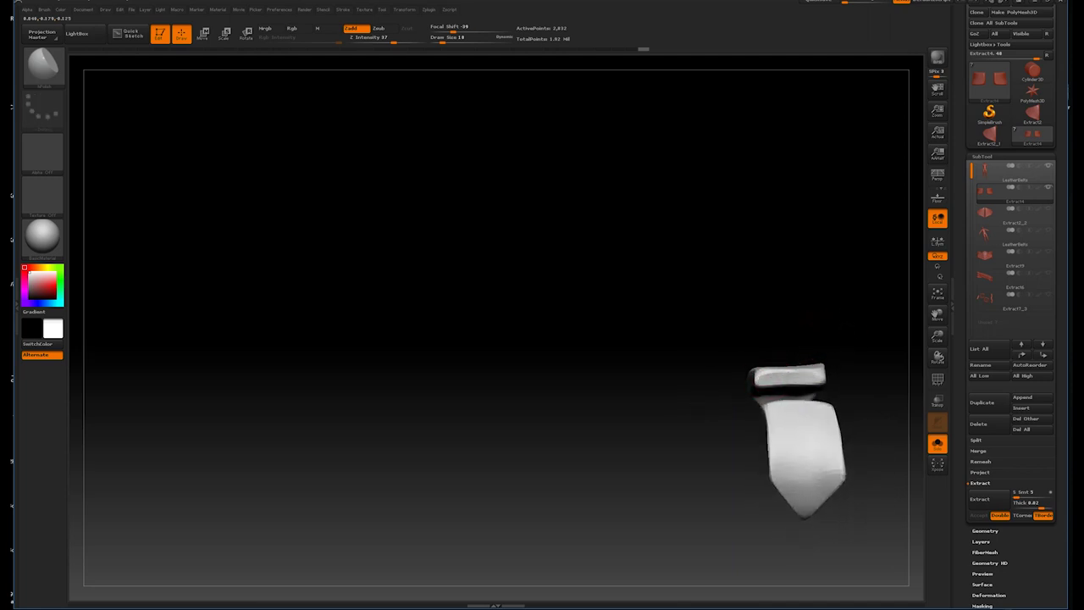
{"action": "mouse_move", "coordinate": [828, 300]}
{"action": "left_mouse_down"}
{"action": "mouse_move", "coordinate": [777, 358]}
{"action": "mouse_move", "coordinate": [771, 423]}
{"action": "mouse_move", "coordinate": [663, 438]}
{"action": "mouse_move", "coordinate": [742, 424]}
{"action": "mouse_move", "coordinate": [721, 430]}
{"action": "mouse_move", "coordinate": [771, 369]}
{"action": "left_mouse_up"}
{"action": "mouse_move", "coordinate": [708, 483]}
{"action": "left_mouse_down"}
{"action": "mouse_move", "coordinate": [789, 322]}
{"action": "mouse_move", "coordinate": [737, 330]}
{"action": "mouse_move", "coordinate": [733, 274]}
{"action": "mouse_move", "coordinate": [537, 417]}
{"action": "mouse_move", "coordinate": [653, 392]}
{"action": "mouse_move", "coordinate": [597, 436]}
{"action": "left_mouse_up"}
{"action": "mouse_move", "coordinate": [650, 359]}
{"action": "left_mouse_down"}
{"action": "mouse_move", "coordinate": [728, 320]}
{"action": "mouse_move", "coordinate": [672, 437]}
{"action": "left_mouse_up"}
{"action": "mouse_move", "coordinate": [656, 488]}
{"action": "left_mouse_down"}
{"action": "mouse_move", "coordinate": [755, 326]}
{"action": "mouse_move", "coordinate": [757, 290]}
{"action": "mouse_move", "coordinate": [720, 303]}
{"action": "left_mouse_up"}
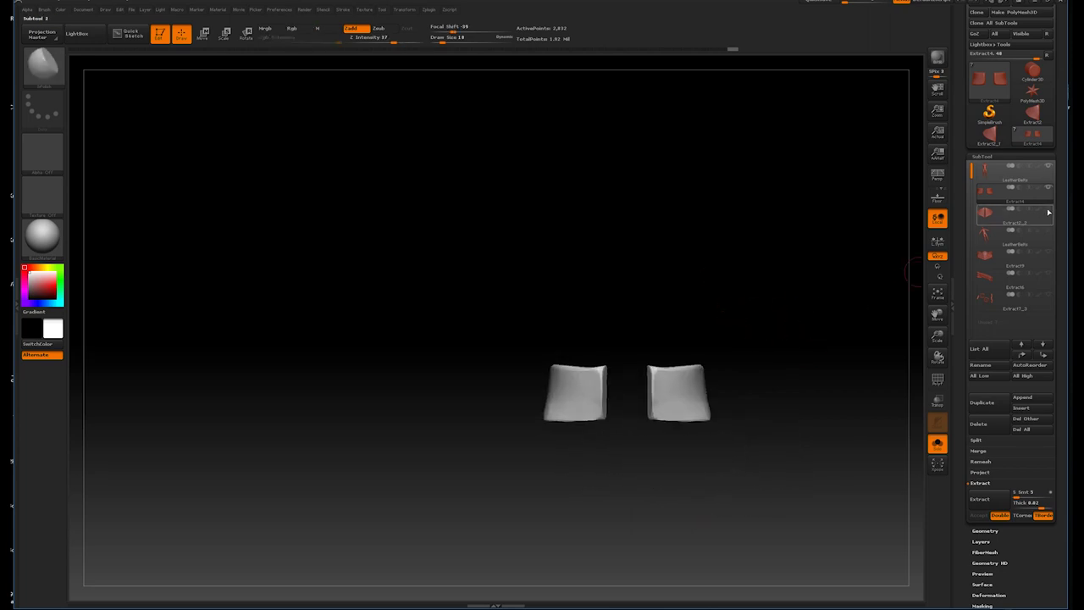
- Turn Solo off to bring the whole figure back and orbit to a side view
{"action": "left_click", "coordinate": [938, 442]}
{"action": "mouse_move", "coordinate": [757, 302]}
{"action": "left_mouse_down", "text": "alt"}
{"action": "mouse_move", "coordinate": [801, 279]}
{"action": "mouse_move", "coordinate": [769, 384]}
{"action": "mouse_move", "coordinate": [755, 346]}
{"action": "mouse_move", "coordinate": [730, 327]}
{"action": "mouse_move", "coordinate": [756, 370]}
{"action": "mouse_move", "coordinate": [771, 368]}
{"action": "mouse_move", "coordinate": [740, 378]}
{"action": "mouse_move", "coordinate": [757, 358]}
{"action": "mouse_move", "coordinate": [745, 359]}
{"action": "left_mouse_up", "text": "alt"}
{"action": "left_click_drag", "start_coordinate": [680, 300], "coordinate": [704, 317]}
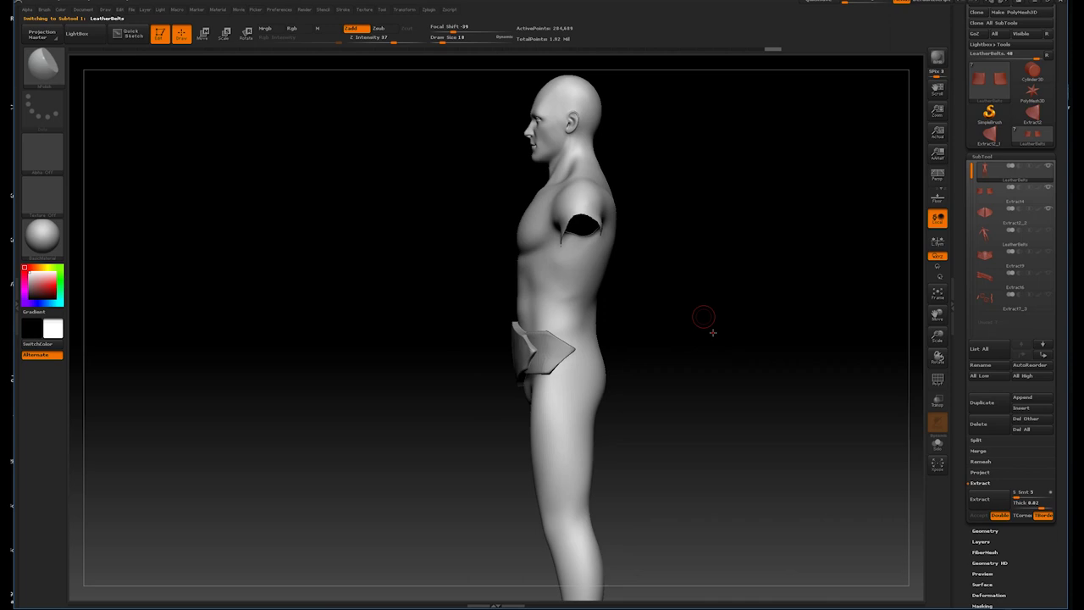
- Select the leather belt and mask a band across its back near the pad
{"action": "left_click", "coordinate": [554, 335], "text": "alt"}
{"action": "mouse_move", "coordinate": [554, 335]}
{"action": "left_mouse_down"}
{"action": "mouse_move", "coordinate": [560, 367]}
{"action": "mouse_move", "coordinate": [593, 327]}
{"action": "mouse_move", "coordinate": [669, 347]}
{"action": "mouse_move", "coordinate": [750, 339]}
{"action": "mouse_move", "coordinate": [687, 356]}
{"action": "left_mouse_up"}
{"action": "left_click", "coordinate": [547, 347]}
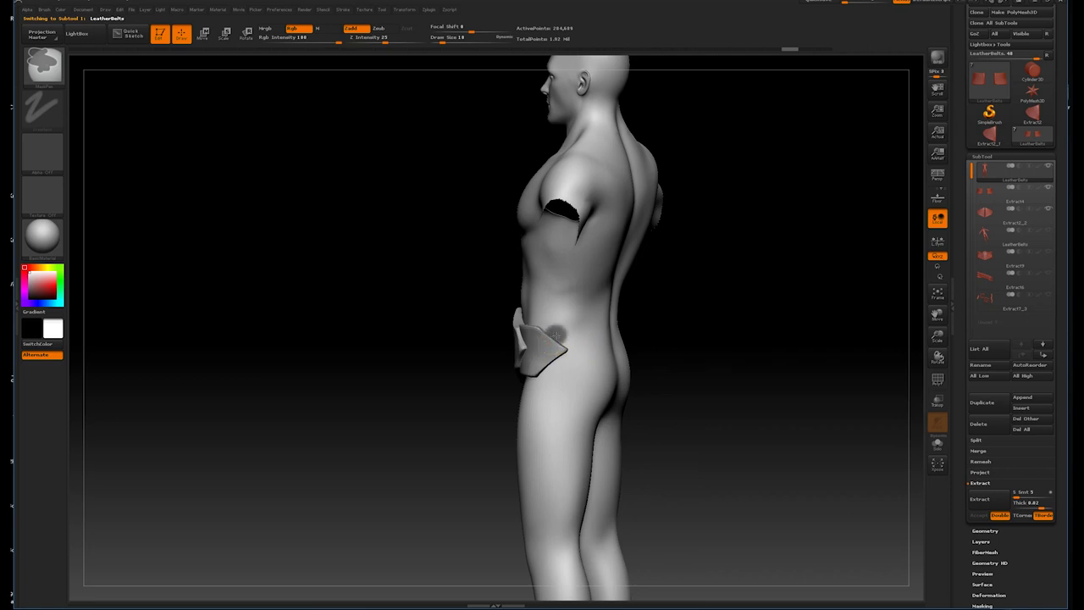
{"action": "mouse_move", "coordinate": [546, 351]}
{"action": "left_mouse_down"}
{"action": "mouse_move", "coordinate": [717, 291]}
{"action": "mouse_move", "coordinate": [656, 338]}
{"action": "mouse_move", "coordinate": [569, 360]}
{"action": "mouse_move", "coordinate": [634, 363]}
{"action": "mouse_move", "coordinate": [677, 339]}
{"action": "mouse_move", "coordinate": [500, 378]}
{"action": "left_mouse_up"}
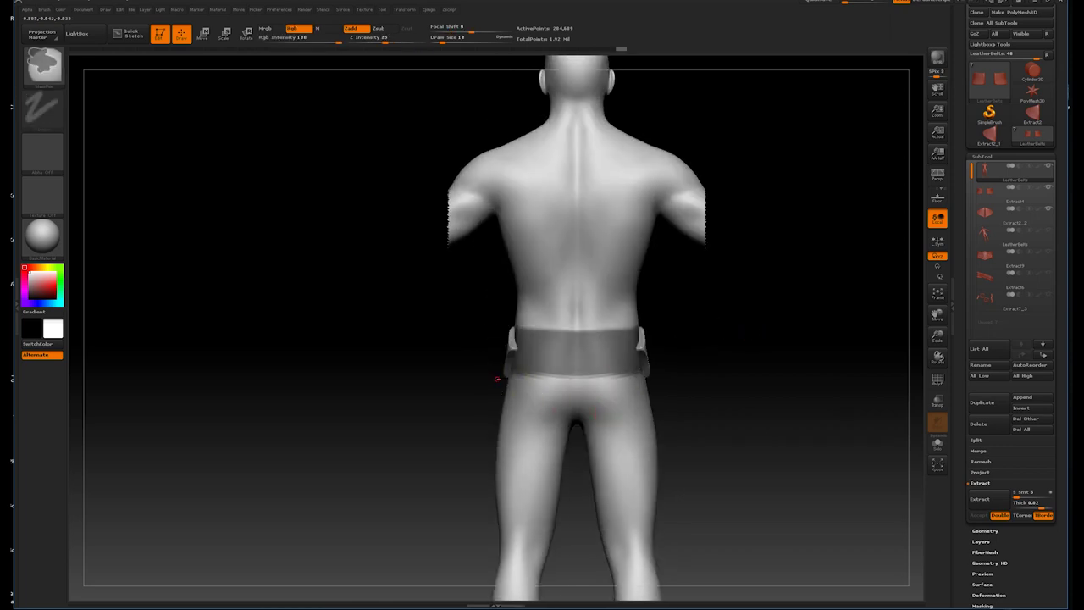
{"action": "mouse_move", "coordinate": [728, 322]}
{"action": "left_mouse_down"}
{"action": "mouse_move", "coordinate": [769, 351]}
{"action": "mouse_move", "coordinate": [527, 378]}
{"action": "mouse_move", "coordinate": [508, 358]}
{"action": "left_mouse_up"}
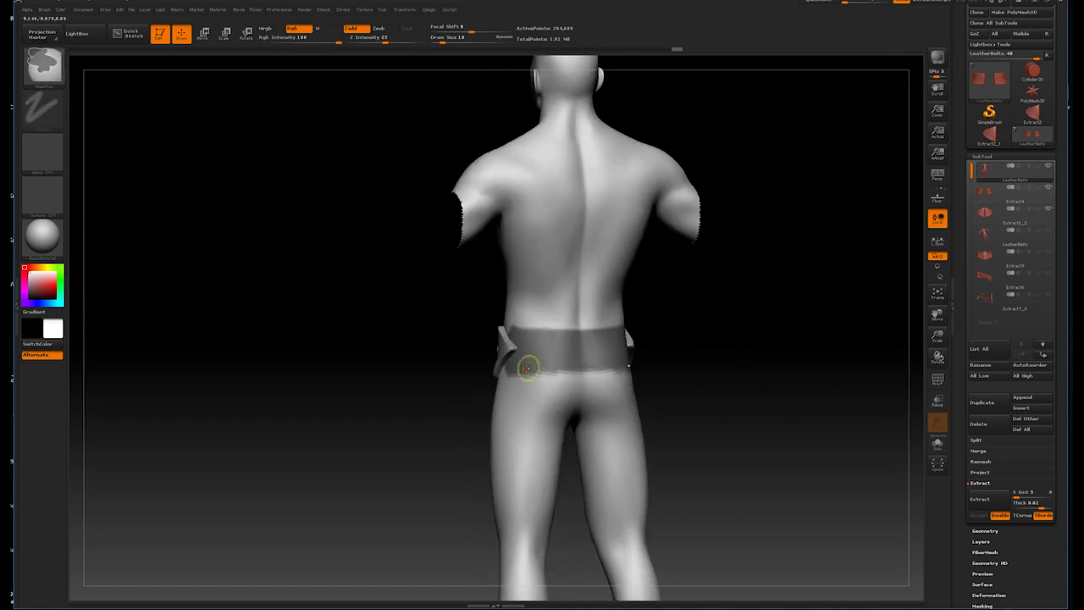
{"action": "left_click_drag", "start_coordinate": [719, 343], "coordinate": [762, 338], "text": "shift"}
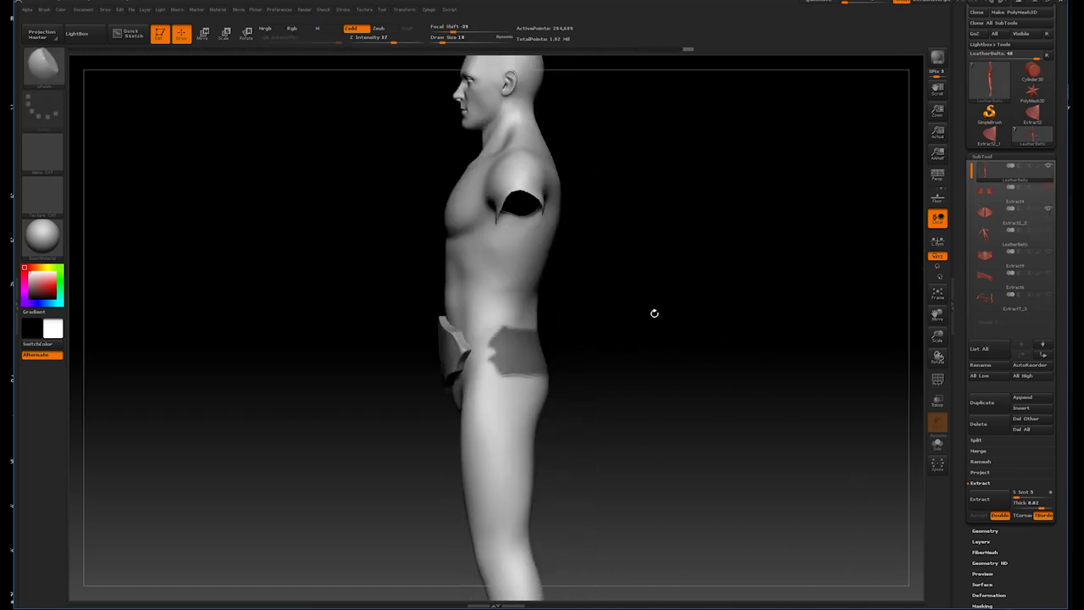
{"action": "left_click_drag", "start_coordinate": [694, 310], "coordinate": [716, 286], "text": "alt"}
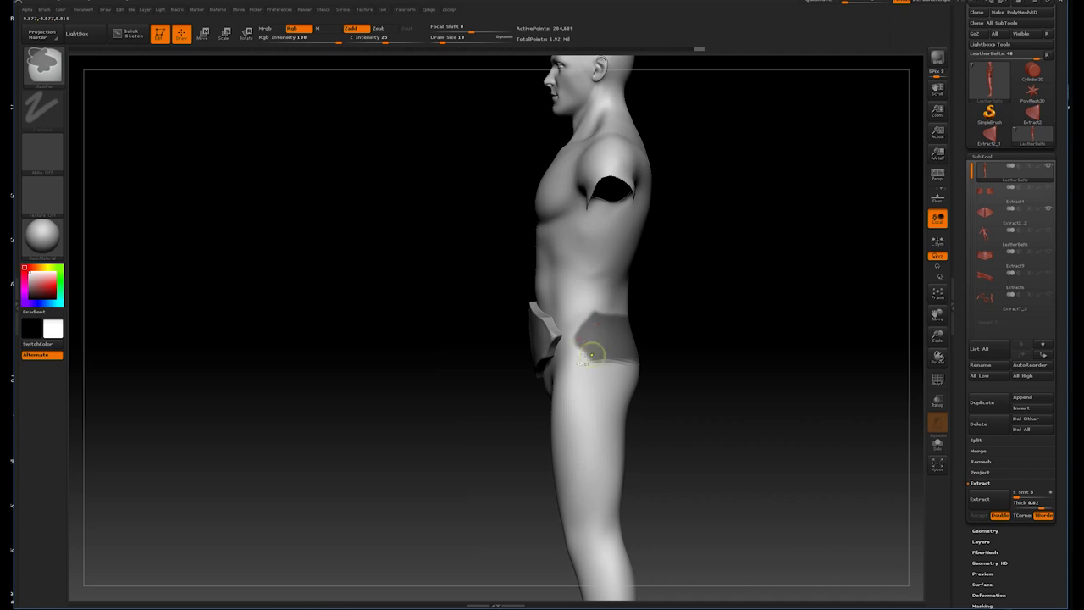
{"action": "mouse_move", "coordinate": [745, 335]}
{"action": "left_mouse_down"}
{"action": "mouse_move", "coordinate": [685, 321]}
{"action": "mouse_move", "coordinate": [810, 327]}
{"action": "mouse_move", "coordinate": [791, 336]}
{"action": "mouse_move", "coordinate": [808, 359]}
{"action": "mouse_move", "coordinate": [815, 321]}
{"action": "mouse_move", "coordinate": [728, 347]}
{"action": "mouse_move", "coordinate": [834, 313]}
{"action": "mouse_move", "coordinate": [783, 338]}
{"action": "left_mouse_up"}
- Extract the masked strip as thick geometry, accept it as Extract5 and select it
{"action": "key", "text": "b"}
{"action": "key", "text": "c"}
{"action": "key", "text": "b"}
{"action": "left_click_drag", "start_coordinate": [692, 397], "coordinate": [917, 435]}
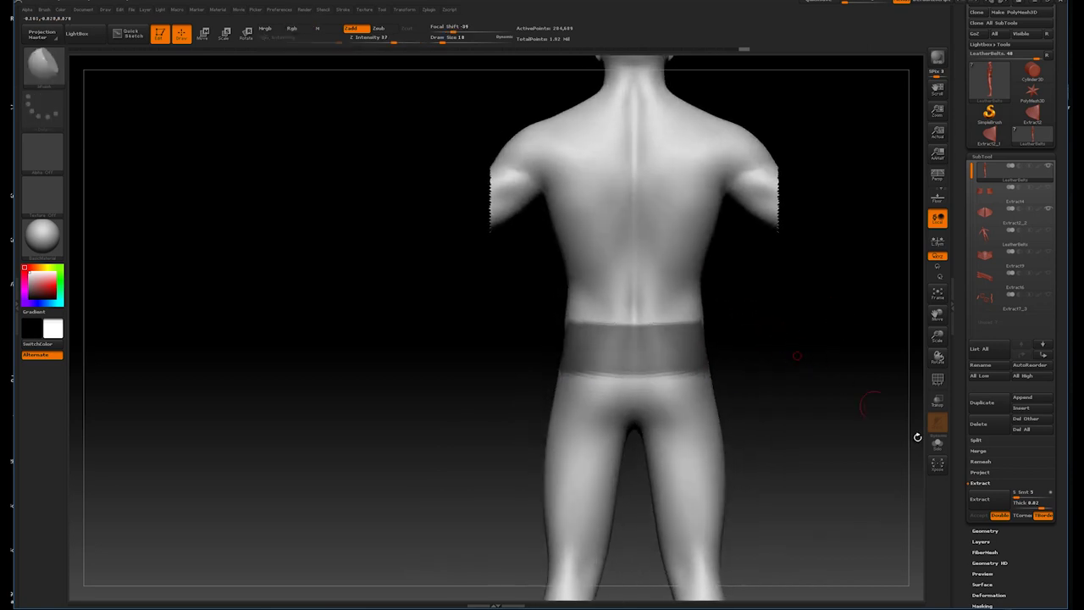
{"action": "left_click", "coordinate": [980, 498]}
{"action": "left_click", "coordinate": [978, 515]}
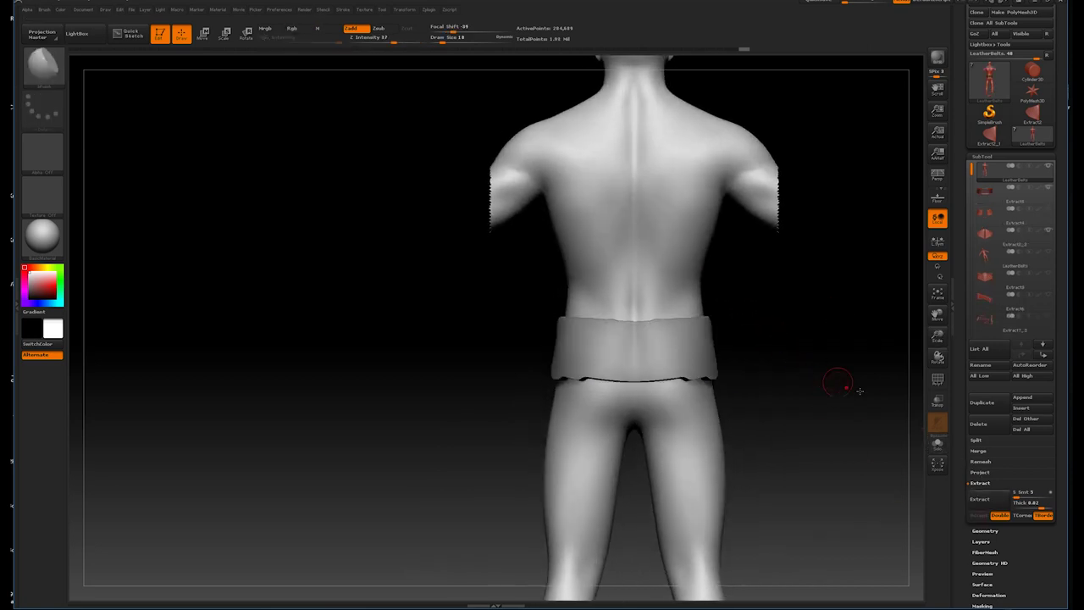
{"action": "left_click", "coordinate": [1012, 190]}
{"action": "left_click_drag", "start_coordinate": [835, 302], "coordinate": [838, 321]}
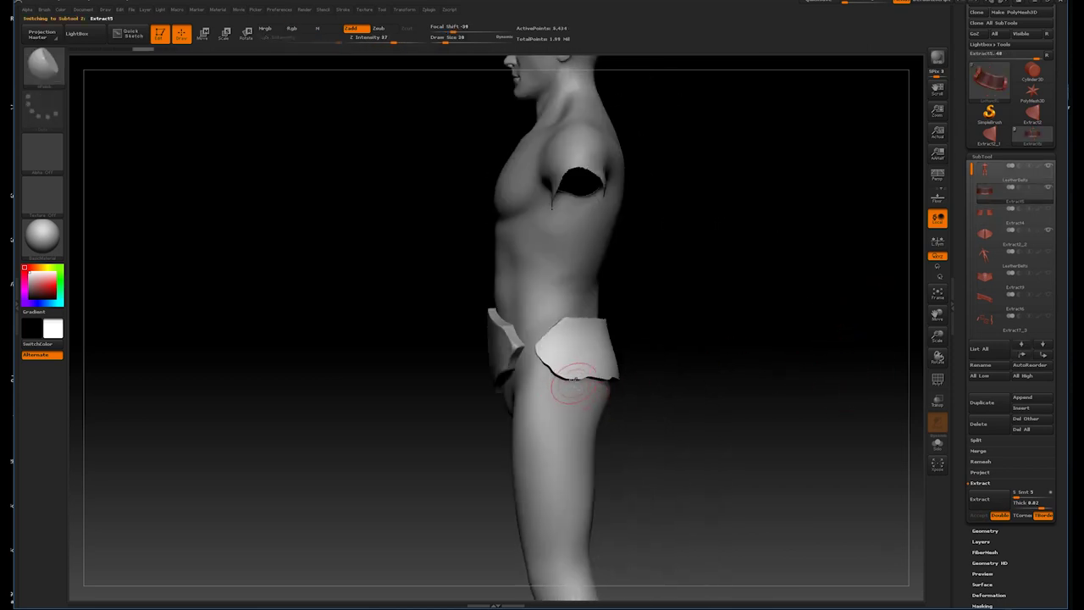
- Smooth the rear band Extract5 with a larger smoothing brush, viewed from the back
{"action": "mouse_move", "coordinate": [749, 354]}
{"action": "left_mouse_down"}
{"action": "mouse_move", "coordinate": [557, 375]}
{"action": "mouse_move", "coordinate": [719, 370]}
{"action": "mouse_move", "coordinate": [765, 293]}
{"action": "mouse_move", "coordinate": [580, 311]}
{"action": "left_mouse_up"}
{"action": "mouse_move", "coordinate": [543, 354]}
{"action": "left_mouse_down", "text": "shift"}
{"action": "mouse_move", "coordinate": [751, 329]}
{"action": "mouse_move", "coordinate": [630, 320]}
{"action": "mouse_move", "coordinate": [643, 313]}
{"action": "left_mouse_up", "text": "shift"}
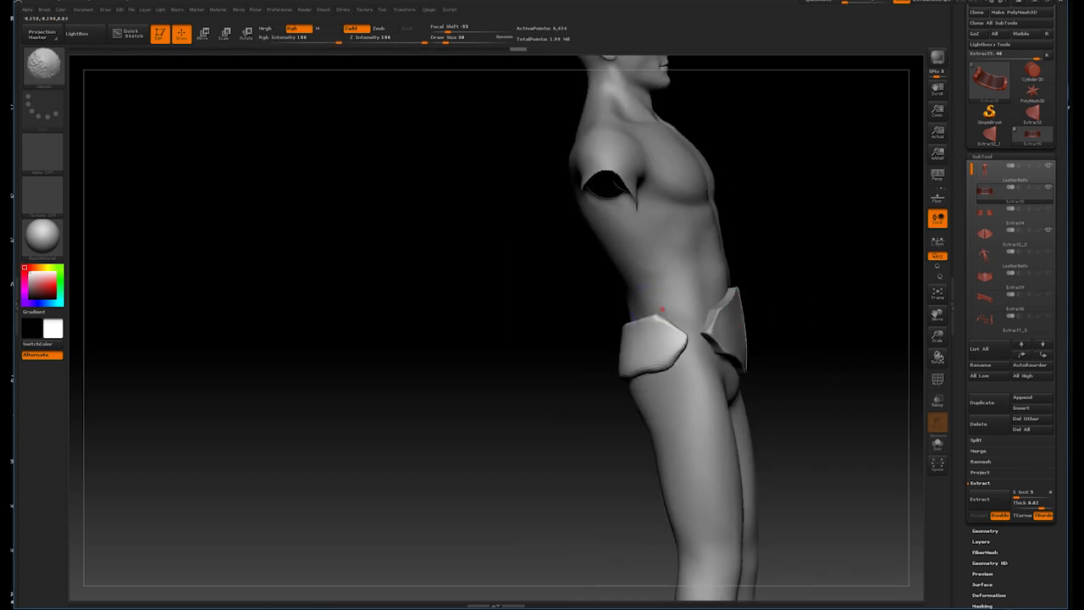
{"action": "key", "text": "b"}
{"action": "mouse_move", "coordinate": [398, 181]}
{"action": "left_mouse_down"}
{"action": "mouse_move", "coordinate": [835, 309]}
{"action": "mouse_move", "coordinate": [677, 410]}
{"action": "left_mouse_up"}
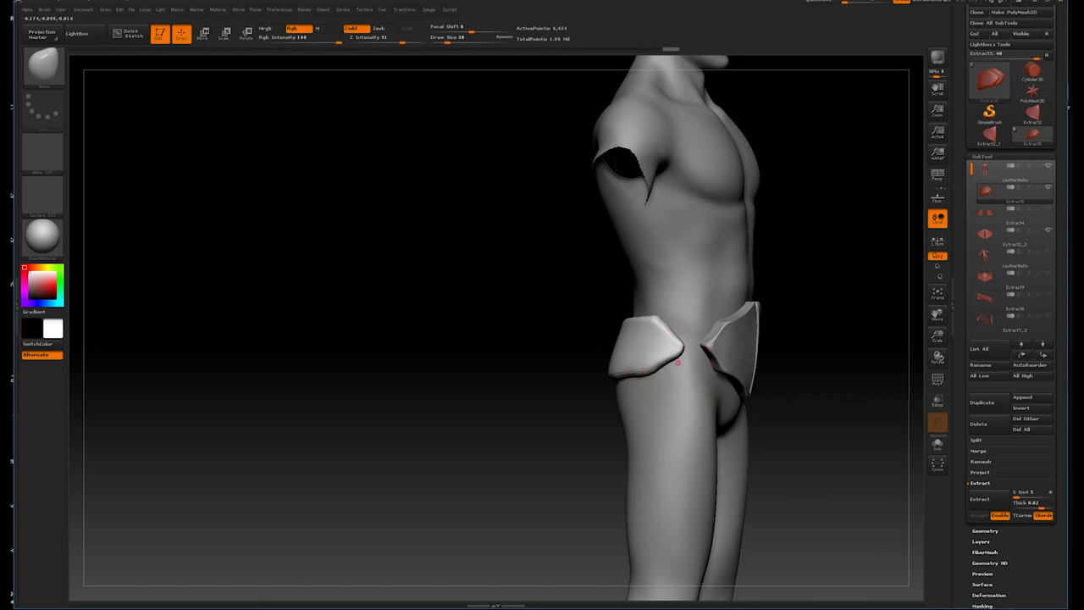
{"action": "mouse_move", "coordinate": [822, 278]}
{"action": "left_mouse_down", "text": "shift"}
{"action": "mouse_move", "coordinate": [628, 403]}
{"action": "mouse_move", "coordinate": [662, 396]}
{"action": "mouse_move", "coordinate": [669, 408]}
{"action": "left_mouse_up", "text": "shift"}
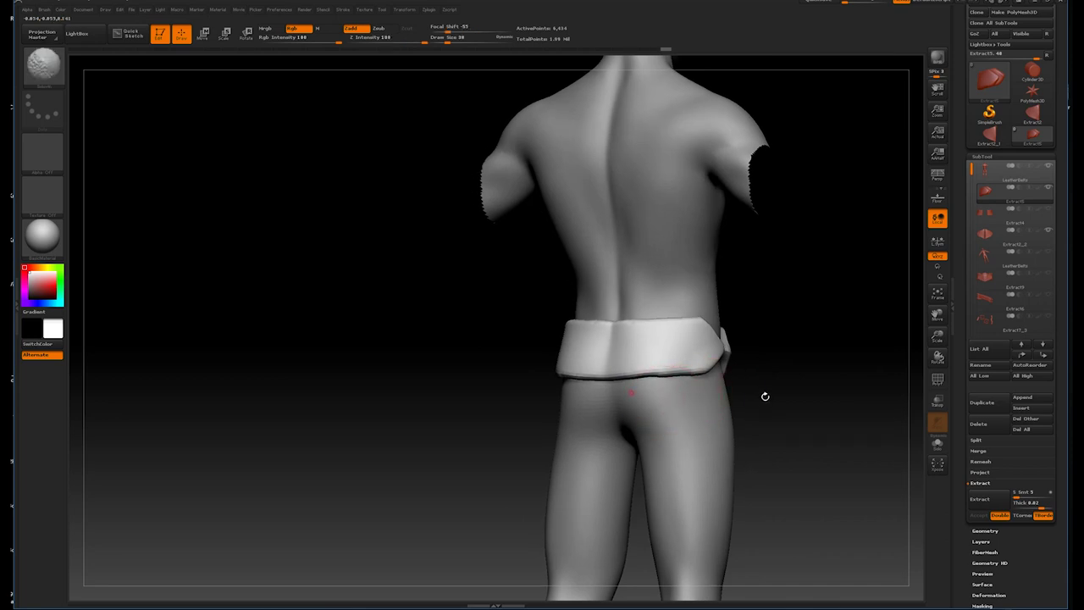
{"action": "left_click_drag", "start_coordinate": [765, 392], "coordinate": [768, 366], "text": "shift"}
{"action": "left_click", "coordinate": [43, 66]}
{"action": "left_click", "coordinate": [100, 78]}
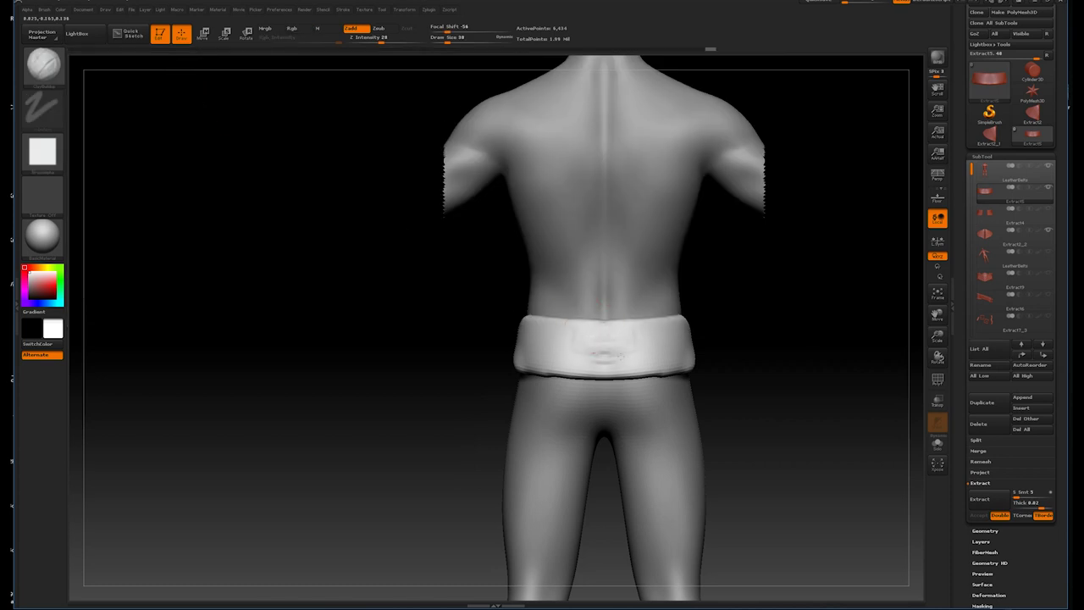
{"action": "mouse_move", "coordinate": [787, 338]}
{"action": "left_mouse_down", "text": "shift"}
{"action": "mouse_move", "coordinate": [726, 331]}
{"action": "mouse_move", "coordinate": [584, 344]}
{"action": "left_mouse_up", "text": "shift"}
{"action": "mouse_move", "coordinate": [794, 350]}
{"action": "left_mouse_down"}
{"action": "mouse_move", "coordinate": [679, 344]}
{"action": "mouse_move", "coordinate": [683, 333]}
{"action": "mouse_move", "coordinate": [743, 367]}
{"action": "mouse_move", "coordinate": [764, 341]}
{"action": "mouse_move", "coordinate": [743, 364]}
{"action": "mouse_move", "coordinate": [774, 340]}
{"action": "mouse_move", "coordinate": [830, 345]}
{"action": "left_mouse_up"}
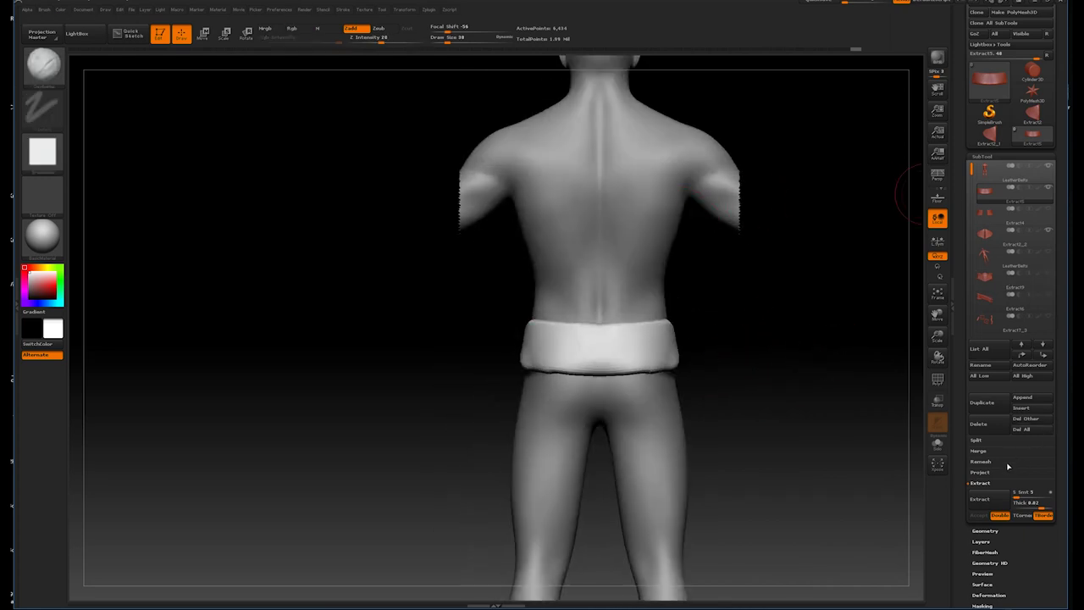
- ZRemesh Extract5 at Target Polygons Count 2, reducing it to 2,474 points
{"action": "left_click", "coordinate": [985, 530]}
{"action": "left_click_drag", "start_coordinate": [995, 353], "coordinate": [983, 353]}
{"action": "left_click", "coordinate": [984, 332]}
{"action": "left_click_drag", "start_coordinate": [694, 347], "coordinate": [791, 341]}
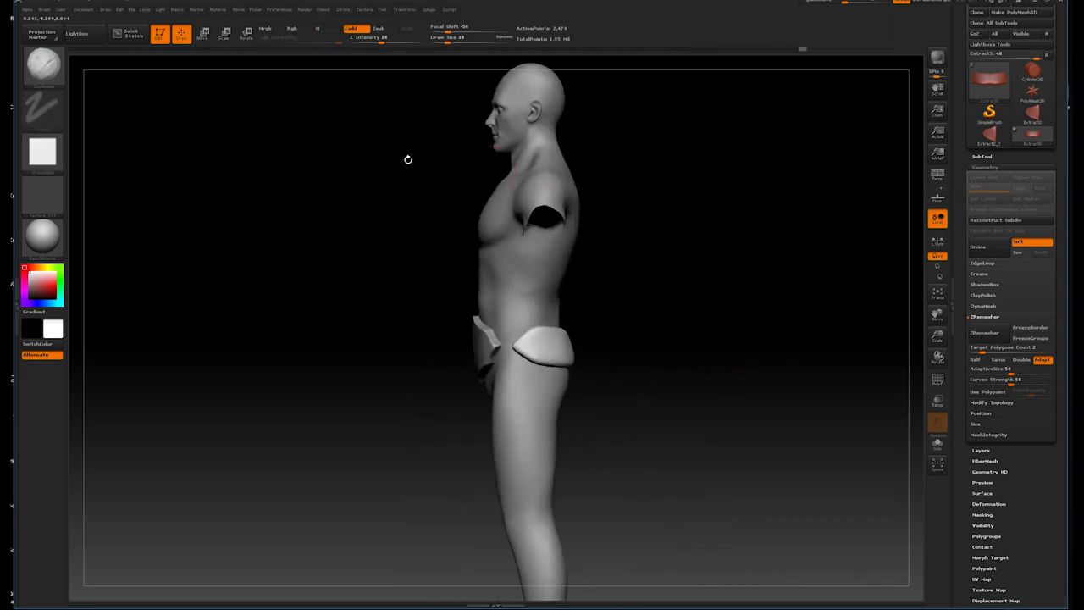
- Sculpt over the back of the remeshed band, checking it from back and side views
{"action": "key", "text": "b"}
{"action": "left_click", "coordinate": [449, 117]}
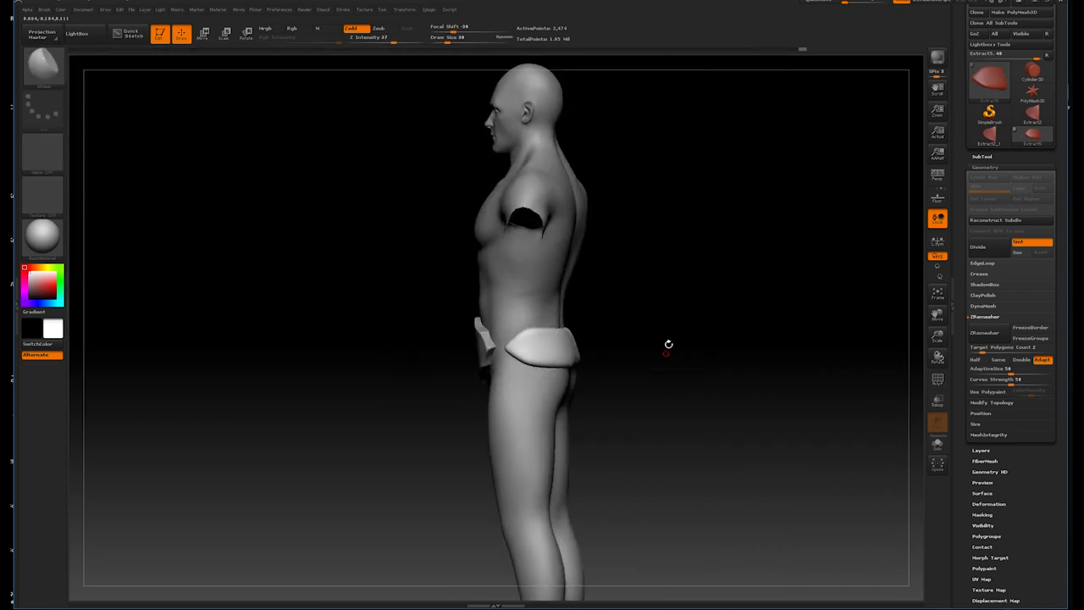
{"action": "left_click_drag", "start_coordinate": [663, 340], "coordinate": [680, 363], "text": "alt"}
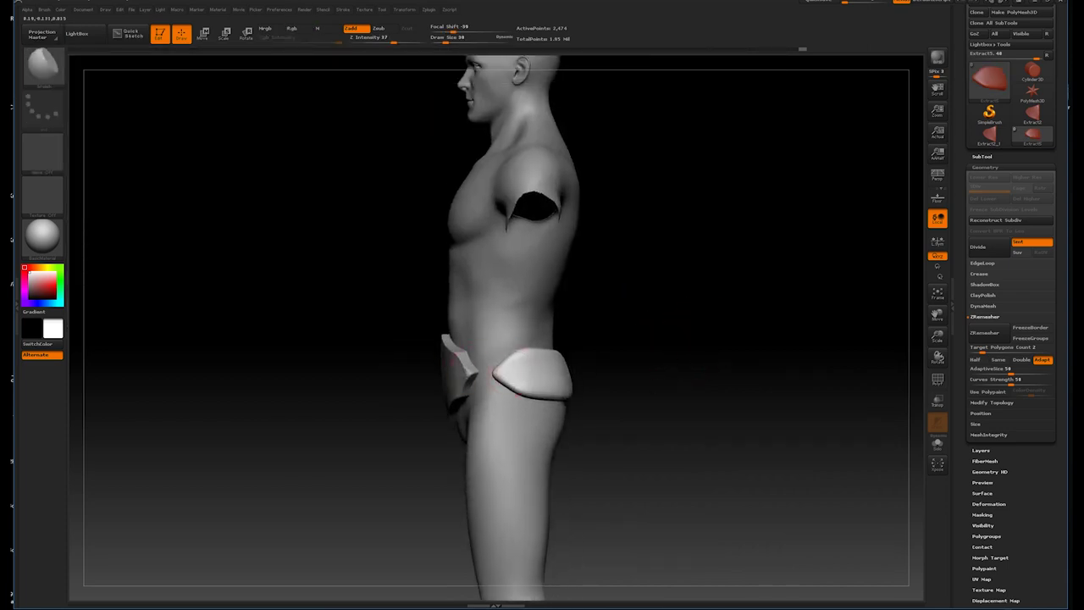
{"action": "left_click_drag", "start_coordinate": [542, 372], "coordinate": [570, 367]}
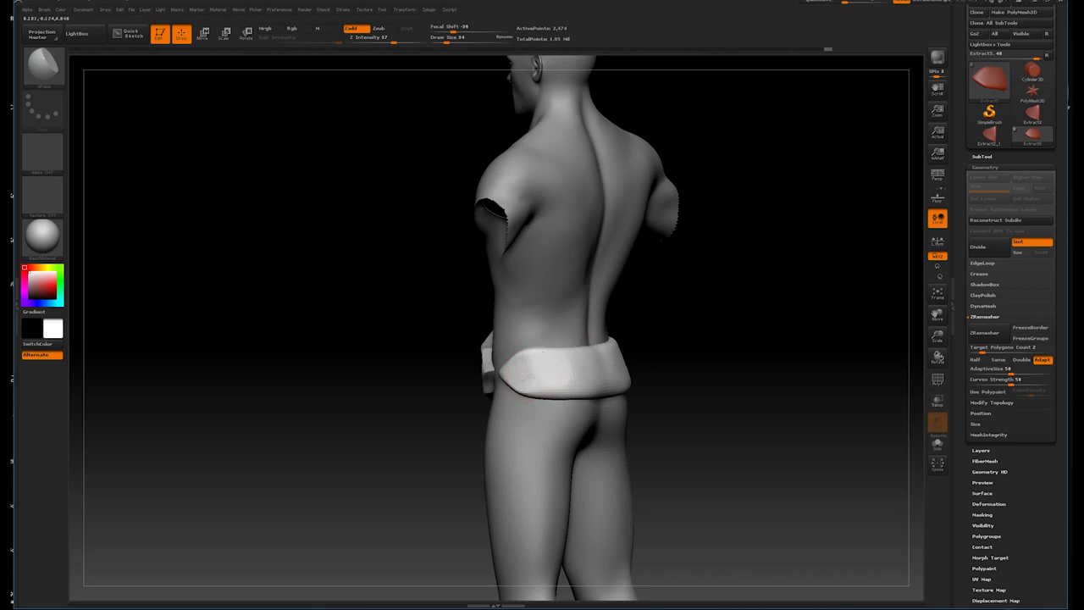
{"action": "left_click_drag", "start_coordinate": [527, 379], "coordinate": [577, 376]}
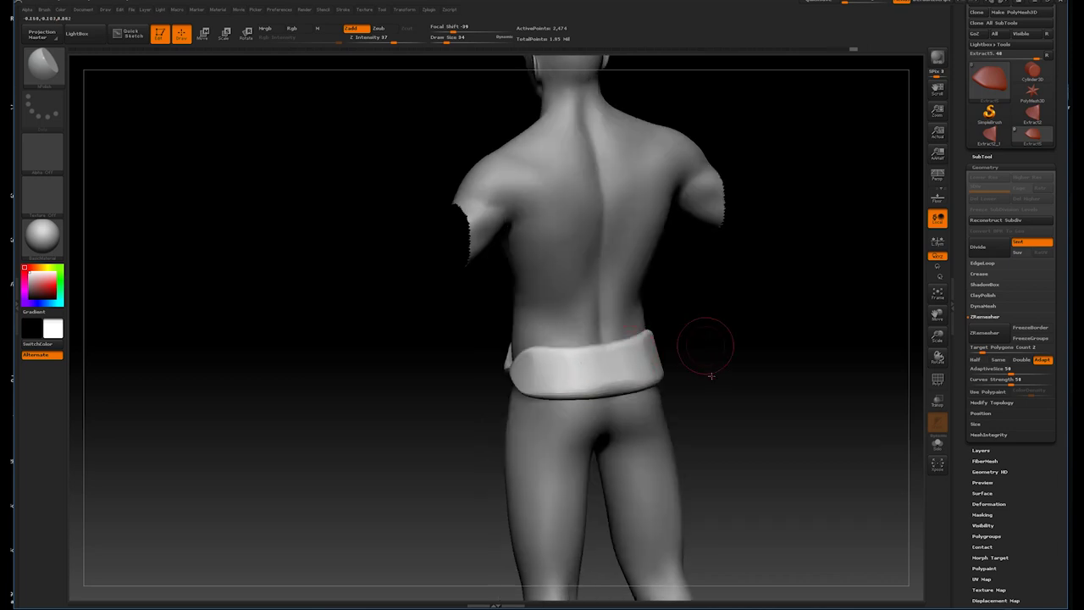
{"action": "left_click_drag", "start_coordinate": [710, 376], "coordinate": [644, 388]}
{"action": "left_click_drag", "start_coordinate": [749, 363], "coordinate": [611, 392]}
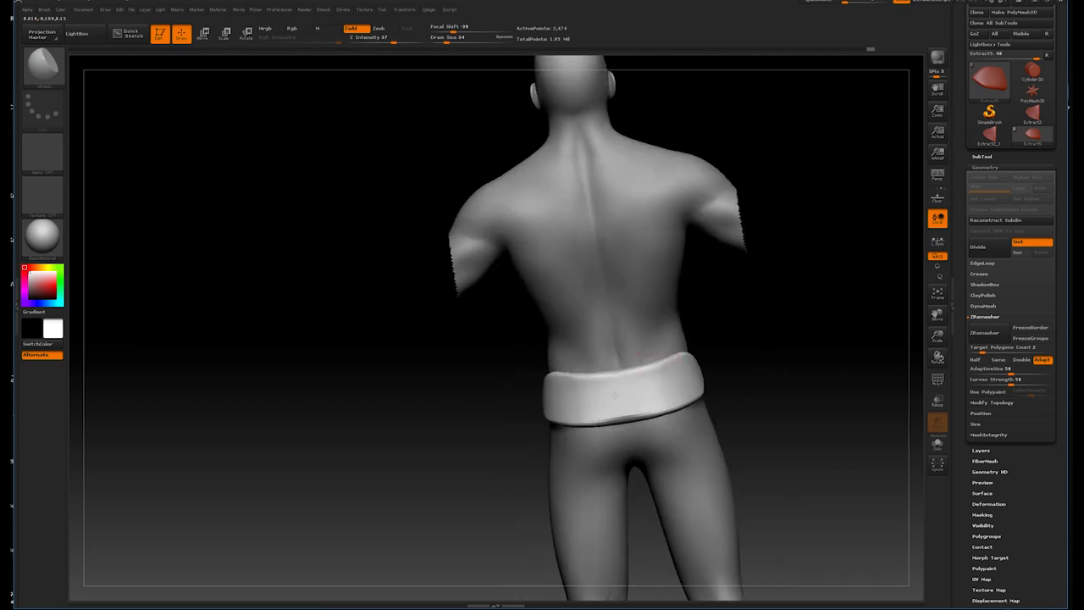
{"action": "mouse_move", "coordinate": [669, 387]}
{"action": "left_mouse_down"}
{"action": "mouse_move", "coordinate": [716, 355]}
{"action": "mouse_move", "coordinate": [650, 405]}
{"action": "left_mouse_up"}
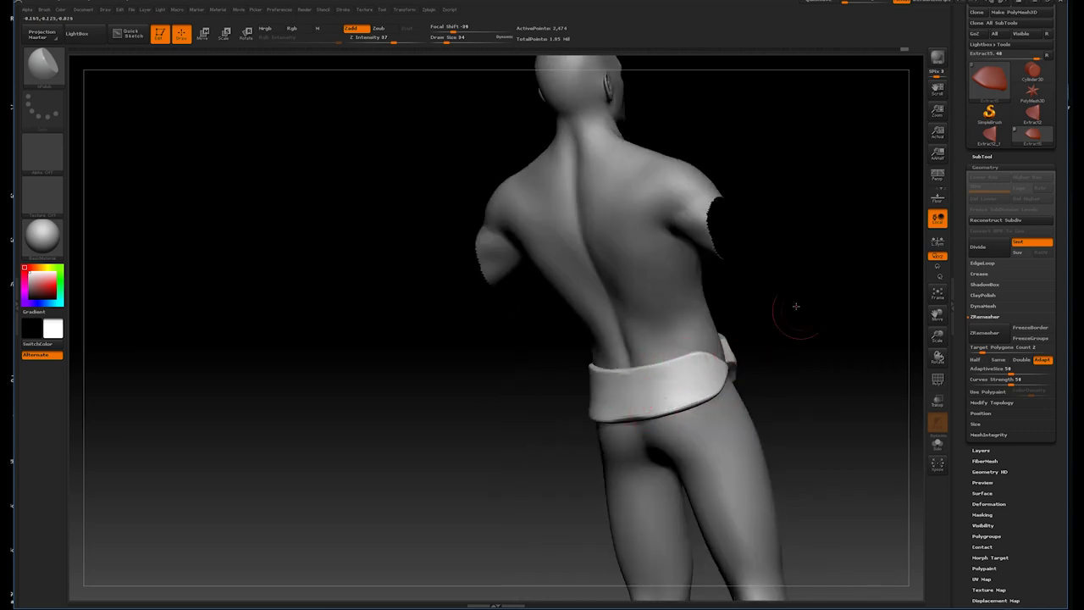
{"action": "left_click_drag", "start_coordinate": [795, 306], "coordinate": [725, 314]}
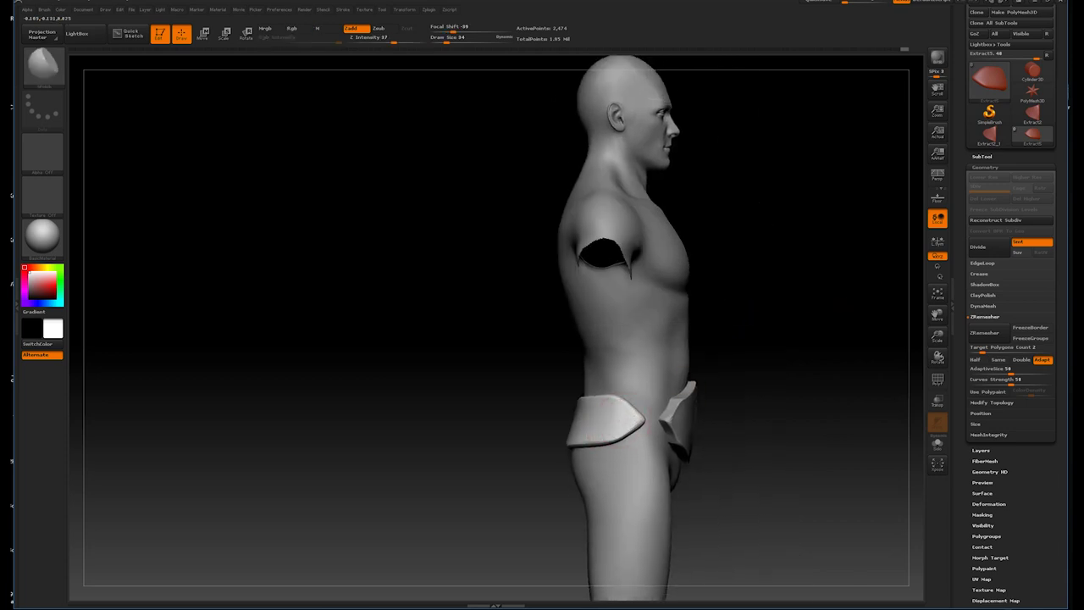
{"action": "mouse_move", "coordinate": [726, 372]}
{"action": "left_mouse_down"}
{"action": "mouse_move", "coordinate": [646, 375]}
{"action": "mouse_move", "coordinate": [569, 398]}
{"action": "mouse_move", "coordinate": [697, 342]}
{"action": "mouse_move", "coordinate": [603, 298]}
{"action": "left_mouse_up"}
- Solo the band and smooth its mid-section into an even C-shaped arc
{"action": "left_click", "coordinate": [937, 444]}
{"action": "mouse_move", "coordinate": [652, 322]}
{"action": "left_mouse_down"}
{"action": "mouse_move", "coordinate": [684, 316]}
{"action": "mouse_move", "coordinate": [493, 392]}
{"action": "left_mouse_up"}
{"action": "mouse_move", "coordinate": [673, 352]}
{"action": "left_mouse_down"}
{"action": "mouse_move", "coordinate": [684, 280]}
{"action": "mouse_move", "coordinate": [552, 404]}
{"action": "left_mouse_up"}
{"action": "left_click_drag", "start_coordinate": [563, 254], "coordinate": [573, 364]}
{"action": "left_click_drag", "start_coordinate": [632, 320], "coordinate": [524, 231]}
{"action": "mouse_move", "coordinate": [638, 228]}
{"action": "left_mouse_down"}
{"action": "mouse_move", "coordinate": [678, 271]}
{"action": "mouse_move", "coordinate": [689, 322]}
{"action": "mouse_move", "coordinate": [575, 399]}
{"action": "left_mouse_up"}
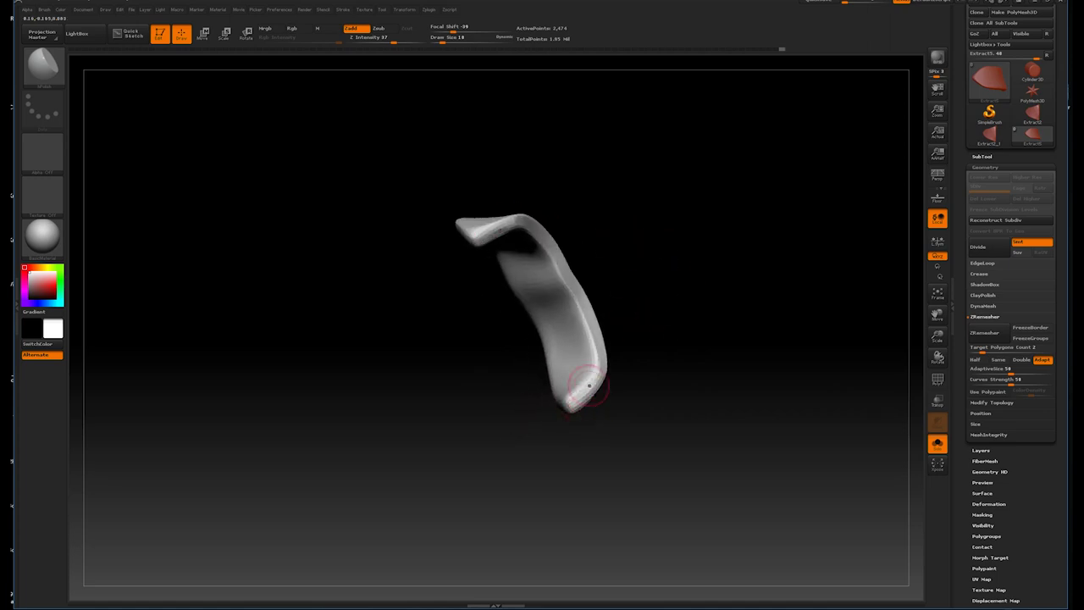
{"action": "mouse_move", "coordinate": [603, 363]}
{"action": "left_mouse_down"}
{"action": "mouse_move", "coordinate": [646, 338]}
{"action": "mouse_move", "coordinate": [605, 364]}
{"action": "mouse_move", "coordinate": [668, 348]}
{"action": "mouse_move", "coordinate": [685, 327]}
{"action": "mouse_move", "coordinate": [697, 250]}
{"action": "mouse_move", "coordinate": [654, 324]}
{"action": "left_mouse_up"}
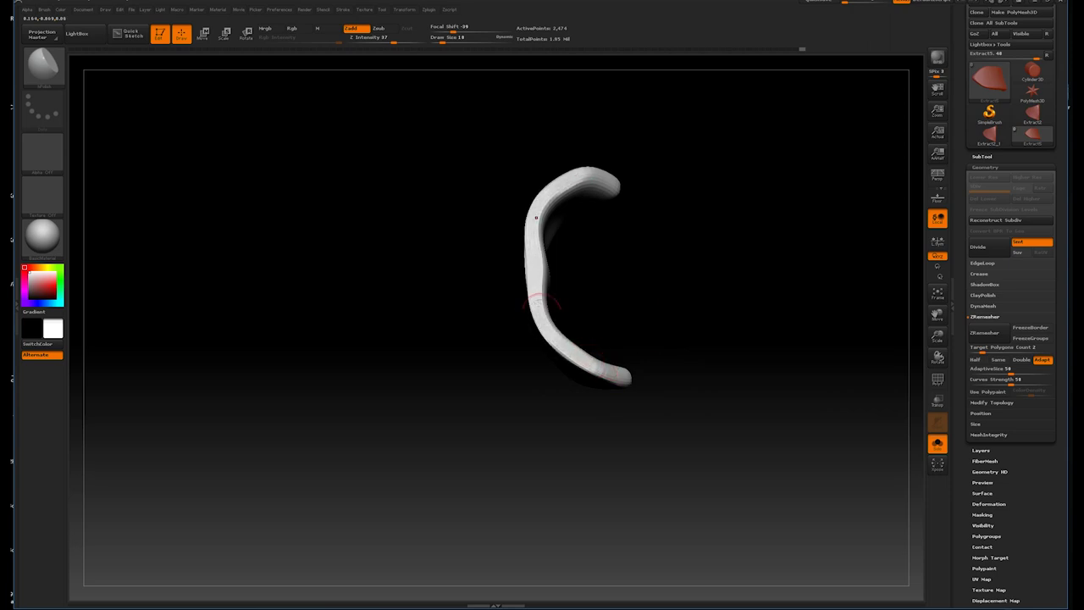
{"action": "left_click_drag", "start_coordinate": [684, 347], "coordinate": [600, 391]}
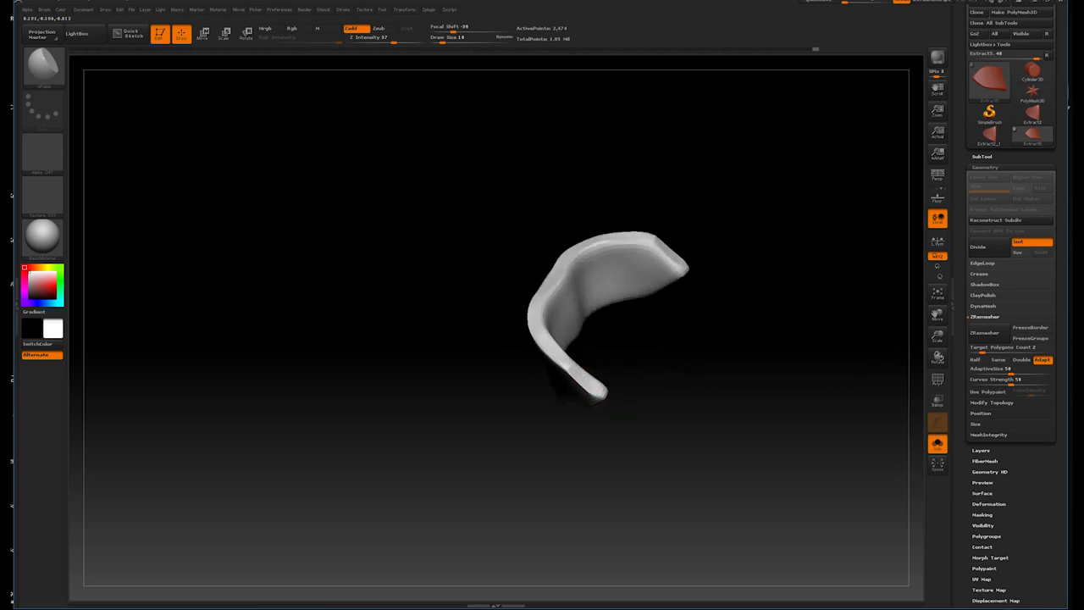
{"action": "left_click_drag", "start_coordinate": [674, 256], "coordinate": [596, 385]}
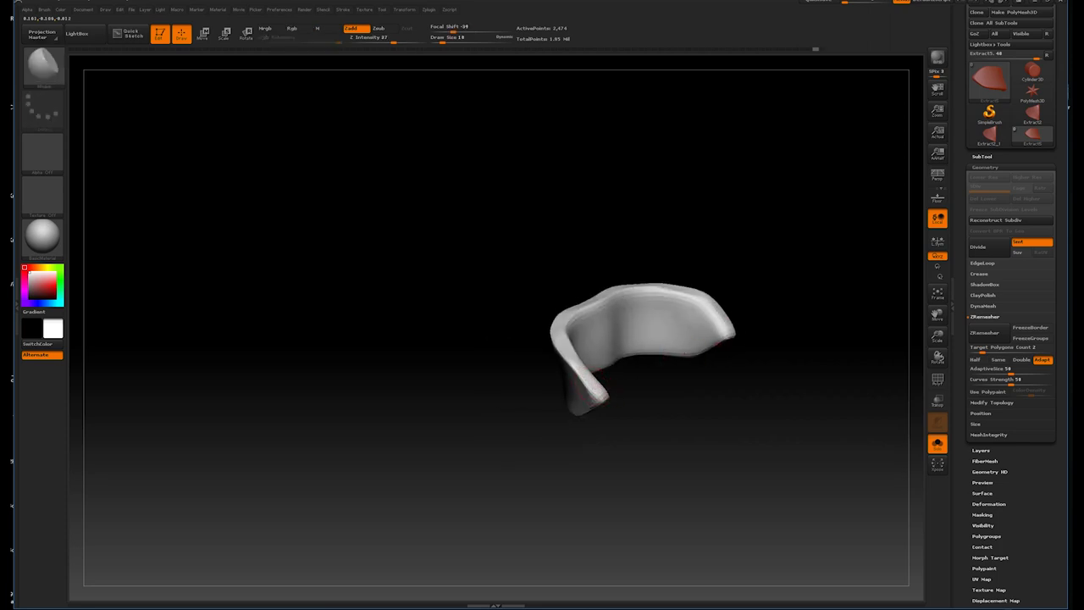
{"action": "mouse_move", "coordinate": [596, 379]}
{"action": "left_mouse_down"}
{"action": "mouse_move", "coordinate": [719, 361]}
{"action": "mouse_move", "coordinate": [588, 392]}
{"action": "mouse_move", "coordinate": [629, 350]}
{"action": "mouse_move", "coordinate": [643, 364]}
{"action": "mouse_move", "coordinate": [588, 385]}
{"action": "mouse_move", "coordinate": [661, 338]}
{"action": "mouse_move", "coordinate": [653, 293]}
{"action": "mouse_move", "coordinate": [697, 266]}
{"action": "mouse_move", "coordinate": [700, 244]}
{"action": "mouse_move", "coordinate": [677, 262]}
{"action": "left_mouse_up"}
- Straighten the band's left end with a new brush, turn Solo off and select Extract4
{"action": "left_click", "coordinate": [42, 63]}
{"action": "left_click", "coordinate": [499, 265]}
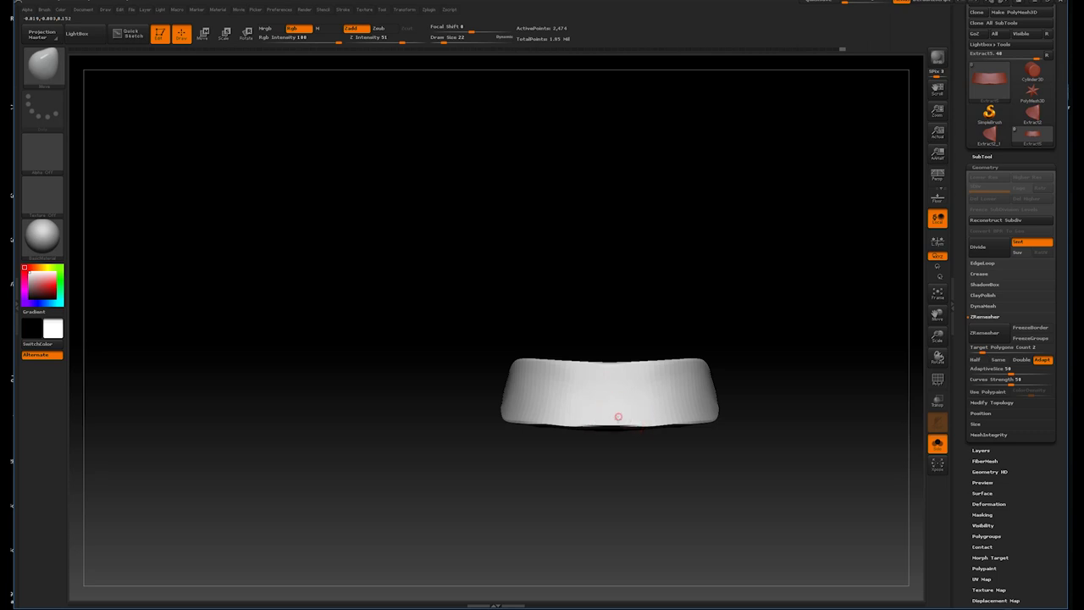
{"action": "mouse_move", "coordinate": [634, 415]}
{"action": "left_mouse_down"}
{"action": "mouse_move", "coordinate": [773, 342]}
{"action": "mouse_move", "coordinate": [673, 414]}
{"action": "mouse_move", "coordinate": [782, 319]}
{"action": "mouse_move", "coordinate": [530, 373]}
{"action": "mouse_move", "coordinate": [779, 310]}
{"action": "mouse_move", "coordinate": [618, 383]}
{"action": "left_mouse_up"}
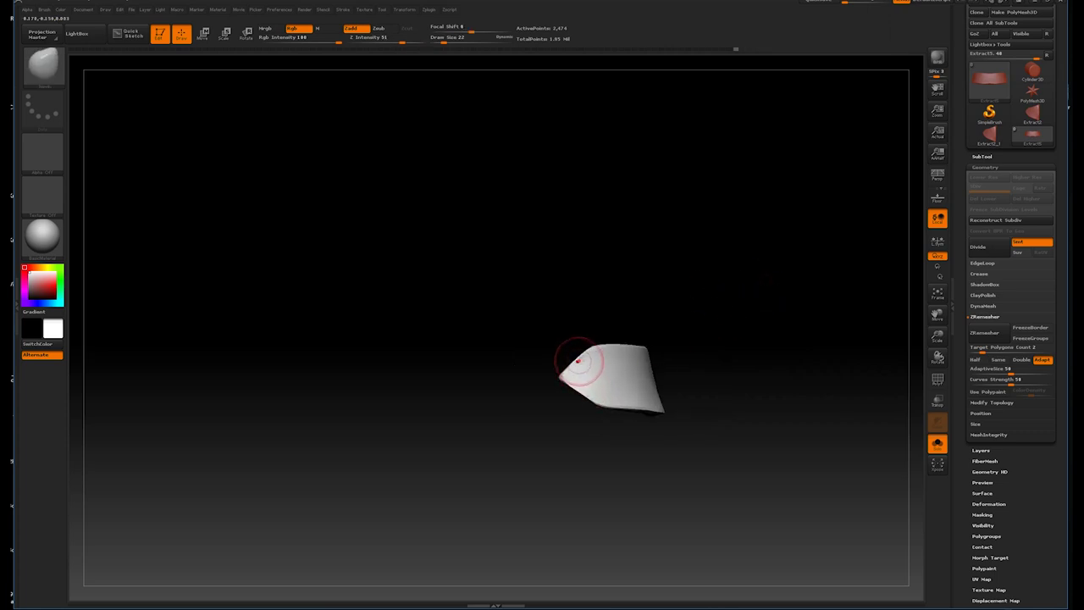
{"action": "left_click", "coordinate": [980, 157]}
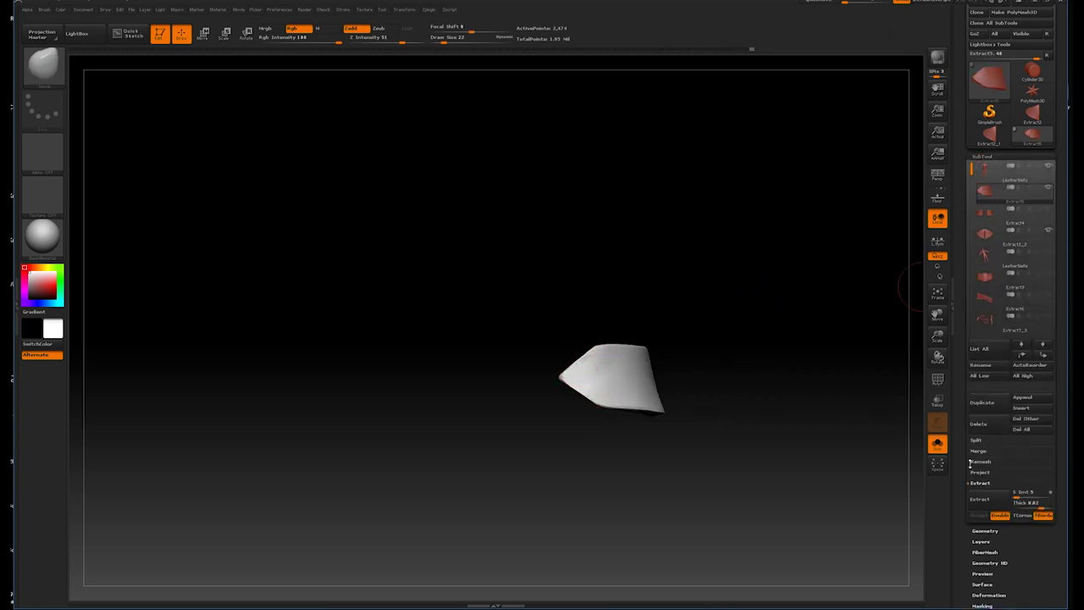
{"action": "left_click", "coordinate": [937, 443]}
{"action": "mouse_move", "coordinate": [787, 296]}
{"action": "left_mouse_down"}
{"action": "mouse_move", "coordinate": [774, 331]}
{"action": "mouse_move", "coordinate": [766, 315]}
{"action": "mouse_move", "coordinate": [801, 317]}
{"action": "mouse_move", "coordinate": [774, 314]}
{"action": "mouse_move", "coordinate": [764, 300]}
{"action": "left_mouse_up"}
{"action": "left_click", "coordinate": [633, 338], "text": "alt"}
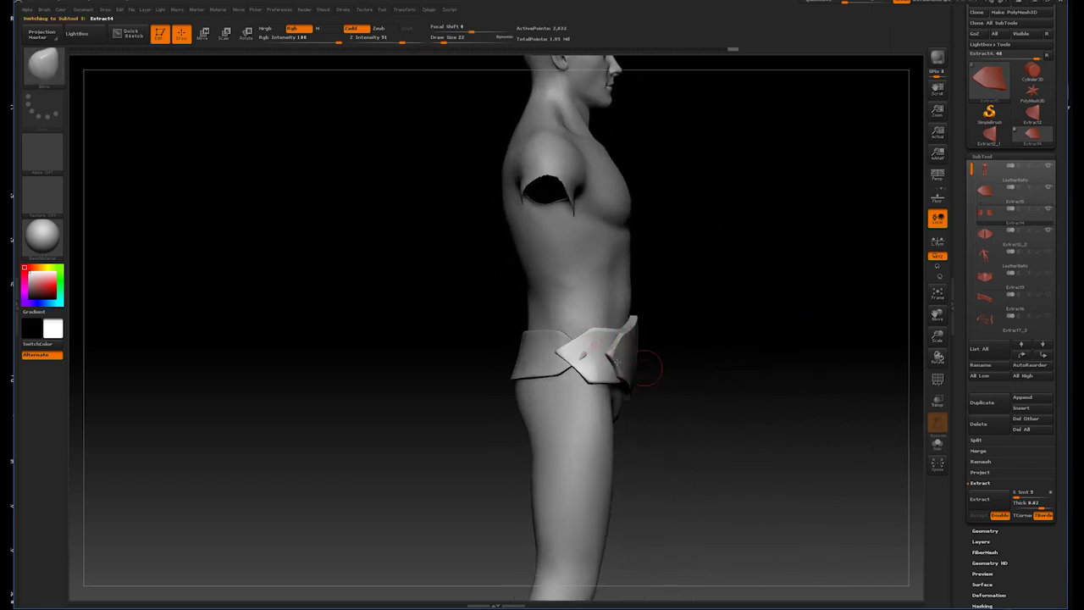
{"action": "mouse_move", "coordinate": [583, 353]}
{"action": "left_mouse_down"}
{"action": "mouse_move", "coordinate": [791, 300]}
{"action": "mouse_move", "coordinate": [586, 360]}
{"action": "left_mouse_up"}
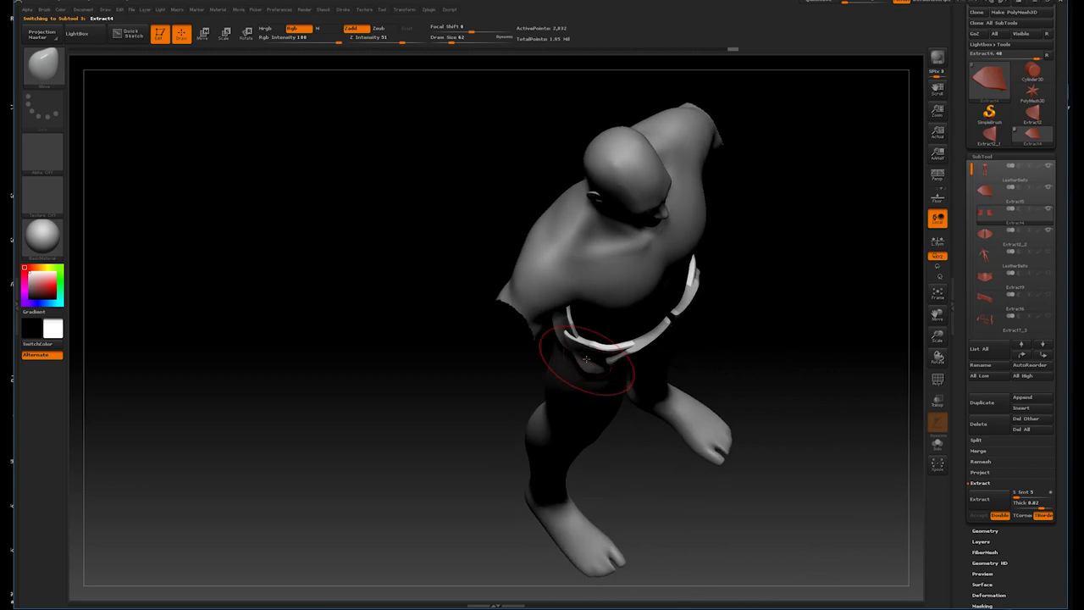
{"action": "left_click_drag", "start_coordinate": [766, 356], "coordinate": [762, 288]}
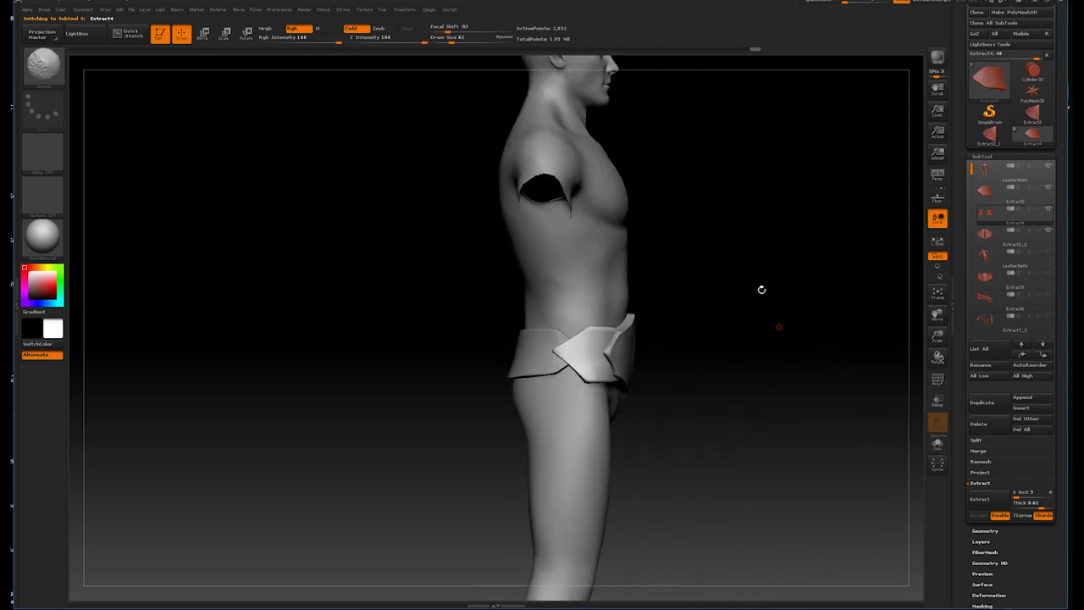
{"action": "left_click", "coordinate": [624, 355], "text": "alt"}
{"action": "key", "text": "w"}
{"action": "left_click_drag", "start_coordinate": [731, 291], "coordinate": [534, 345]}
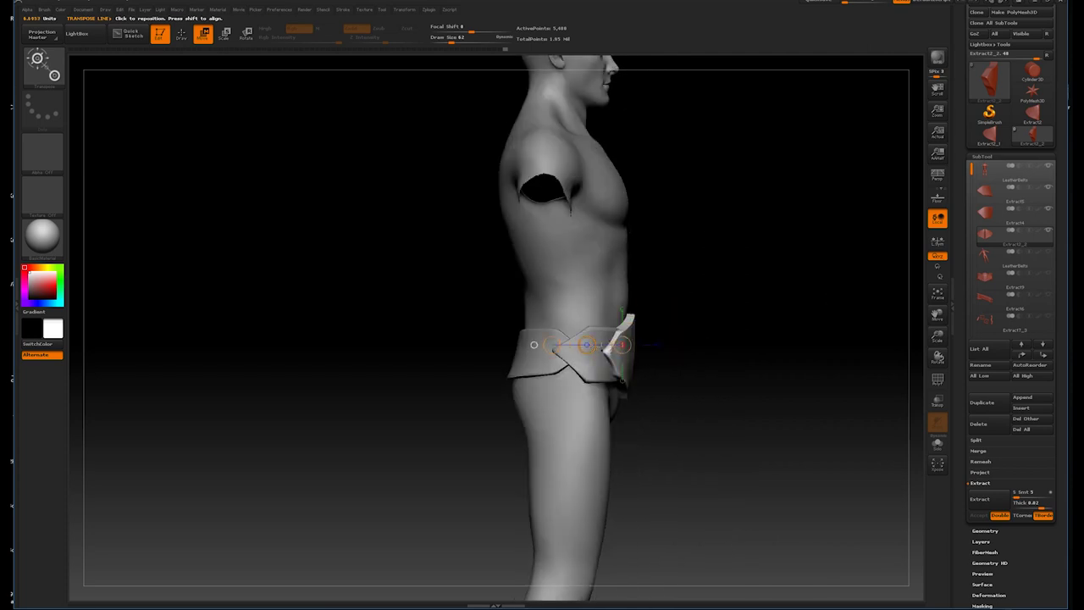
{"action": "mouse_move", "coordinate": [770, 326]}
{"action": "left_mouse_down"}
{"action": "mouse_move", "coordinate": [757, 259]}
{"action": "mouse_move", "coordinate": [723, 327]}
{"action": "left_mouse_up"}
{"action": "key", "text": "alt+Up"}
{"action": "mouse_move", "coordinate": [711, 241]}
{"action": "left_mouse_down"}
{"action": "mouse_move", "coordinate": [731, 310]}
{"action": "mouse_move", "coordinate": [708, 230]}
{"action": "left_mouse_up"}
{"action": "key", "text": "b"}
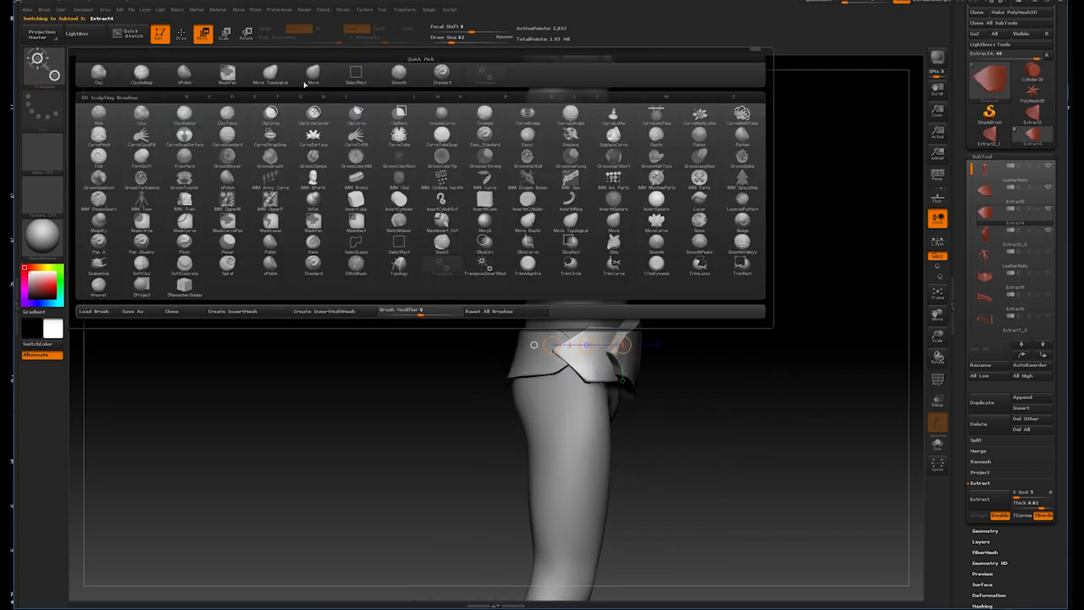
{"action": "key", "text": "m"}
{"action": "key", "text": "v"}
{"action": "mouse_move", "coordinate": [673, 327]}
{"action": "left_mouse_down"}
{"action": "mouse_move", "coordinate": [714, 252]}
{"action": "mouse_move", "coordinate": [555, 339]}
{"action": "left_mouse_up"}
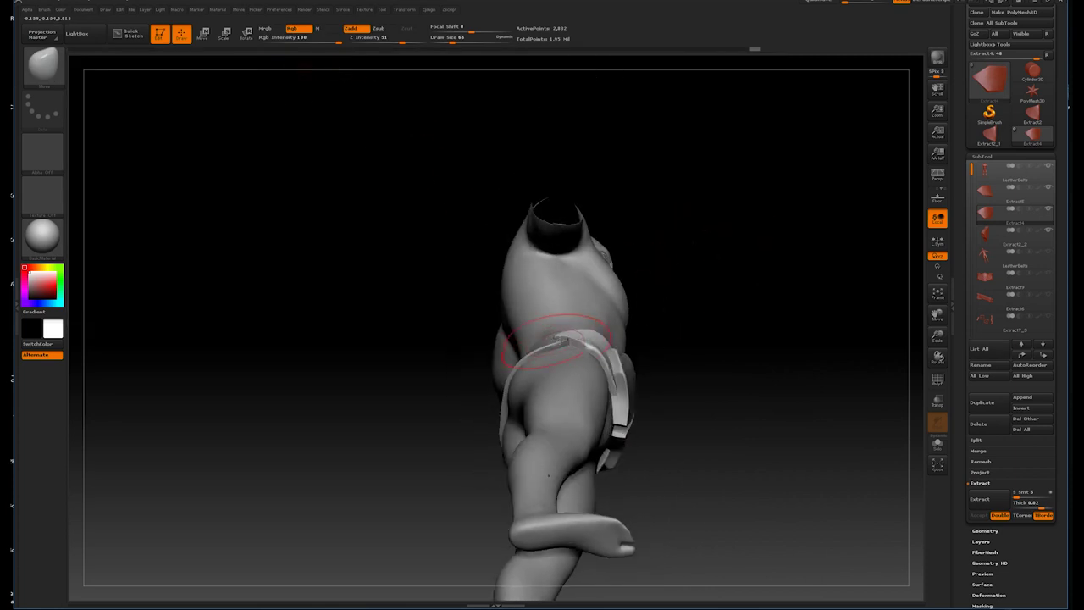
{"action": "mouse_move", "coordinate": [751, 315]}
{"action": "left_mouse_down"}
{"action": "mouse_move", "coordinate": [733, 326]}
{"action": "mouse_move", "coordinate": [720, 254]}
{"action": "left_mouse_up"}
{"action": "left_click", "coordinate": [583, 430], "text": "alt"}
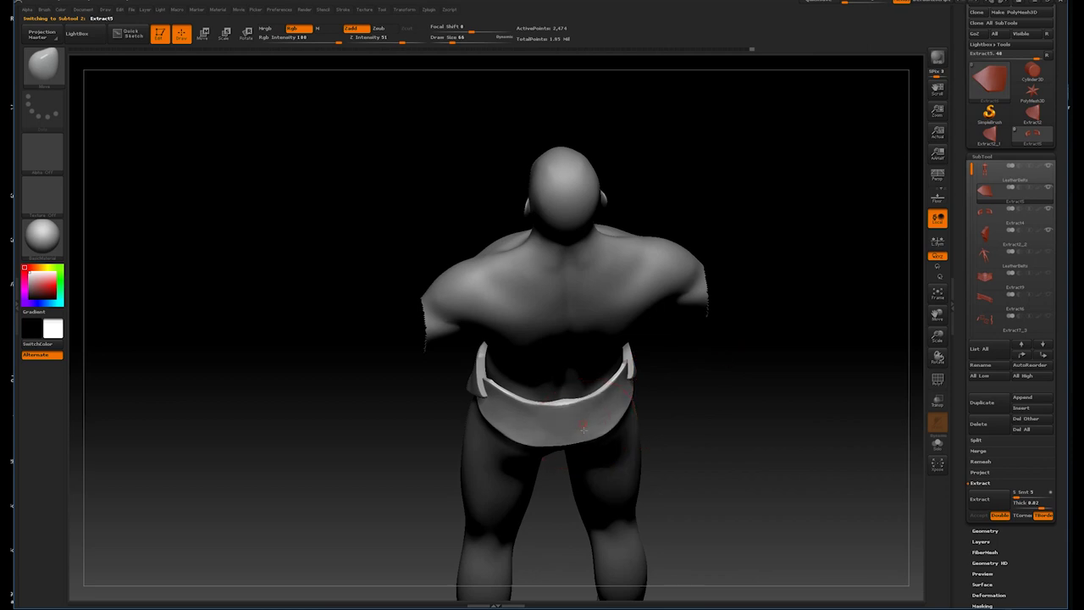
{"action": "left_click_drag", "start_coordinate": [720, 382], "coordinate": [715, 440]}
{"action": "mouse_move", "coordinate": [615, 400]}
{"action": "left_mouse_down"}
{"action": "mouse_move", "coordinate": [721, 307]}
{"action": "mouse_move", "coordinate": [735, 373]}
{"action": "mouse_move", "coordinate": [666, 370]}
{"action": "left_mouse_up"}
{"action": "key", "text": "b"}
{"action": "key", "text": "m"}
{"action": "key", "text": "v"}
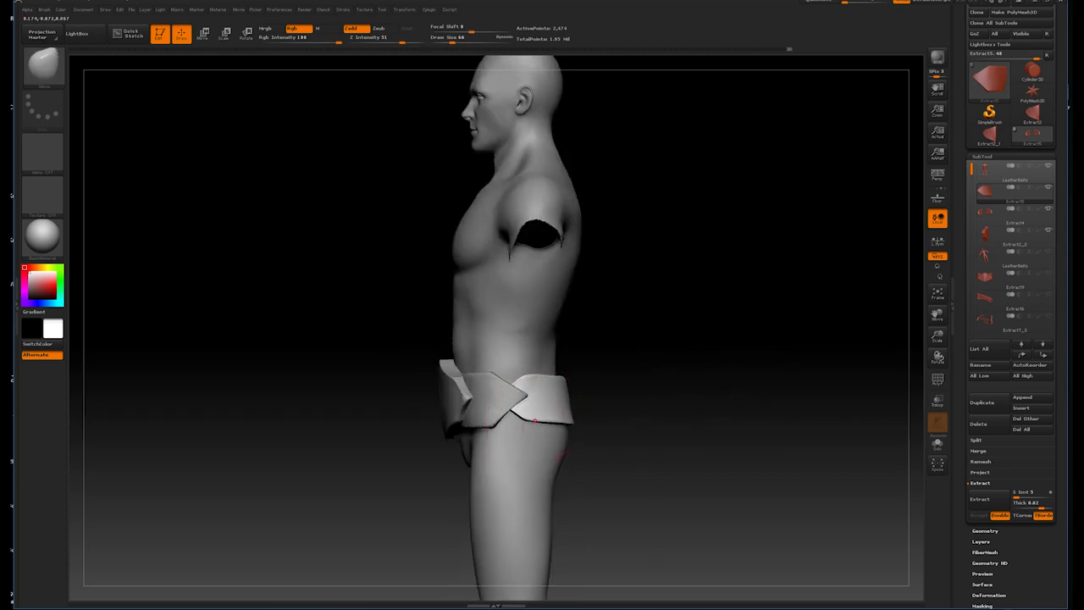
{"action": "mouse_move", "coordinate": [544, 411]}
{"action": "left_mouse_down"}
{"action": "mouse_move", "coordinate": [719, 365]}
{"action": "mouse_move", "coordinate": [613, 379]}
{"action": "left_mouse_up"}
{"action": "mouse_move", "coordinate": [761, 391]}
{"action": "left_mouse_down"}
{"action": "mouse_move", "coordinate": [767, 373]}
{"action": "mouse_move", "coordinate": [736, 375]}
{"action": "left_mouse_up"}
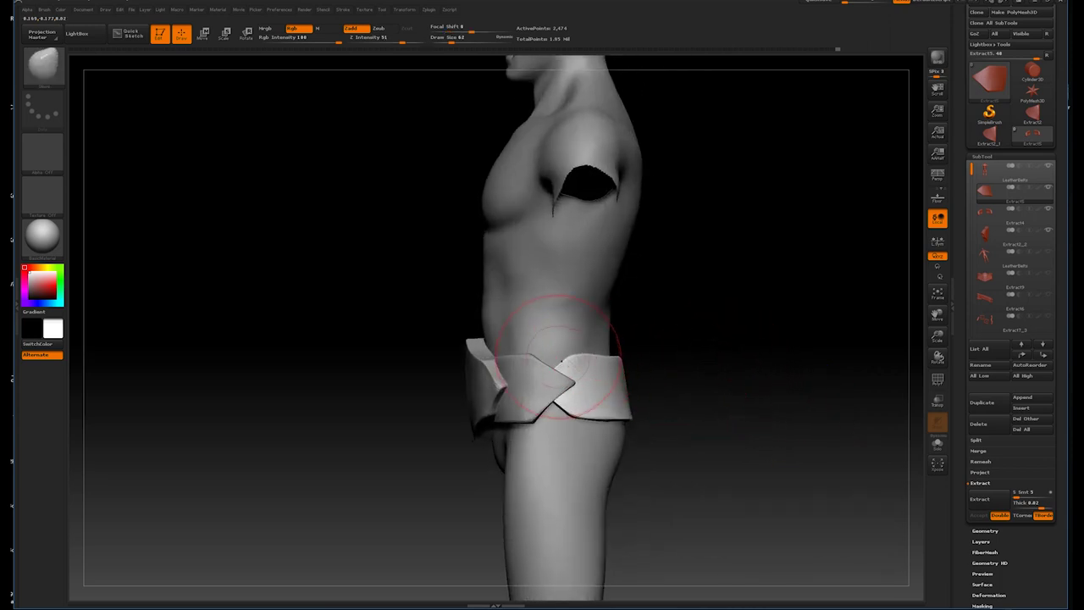
{"action": "mouse_move", "coordinate": [584, 381]}
{"action": "left_mouse_down"}
{"action": "mouse_move", "coordinate": [673, 363]}
{"action": "mouse_move", "coordinate": [616, 371]}
{"action": "left_mouse_up"}
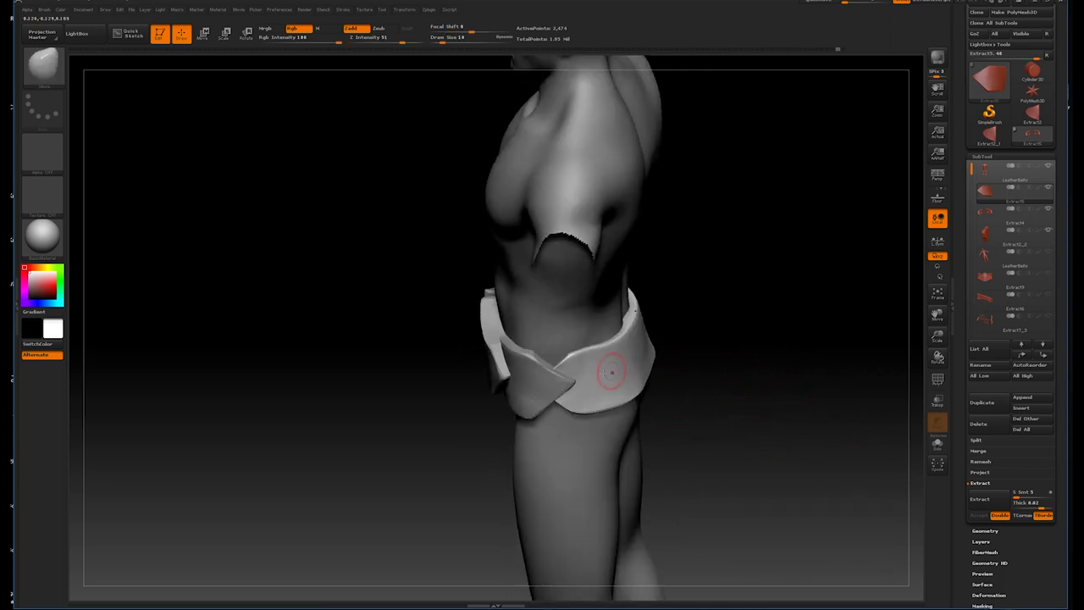
{"action": "left_click_drag", "start_coordinate": [725, 322], "coordinate": [572, 357]}
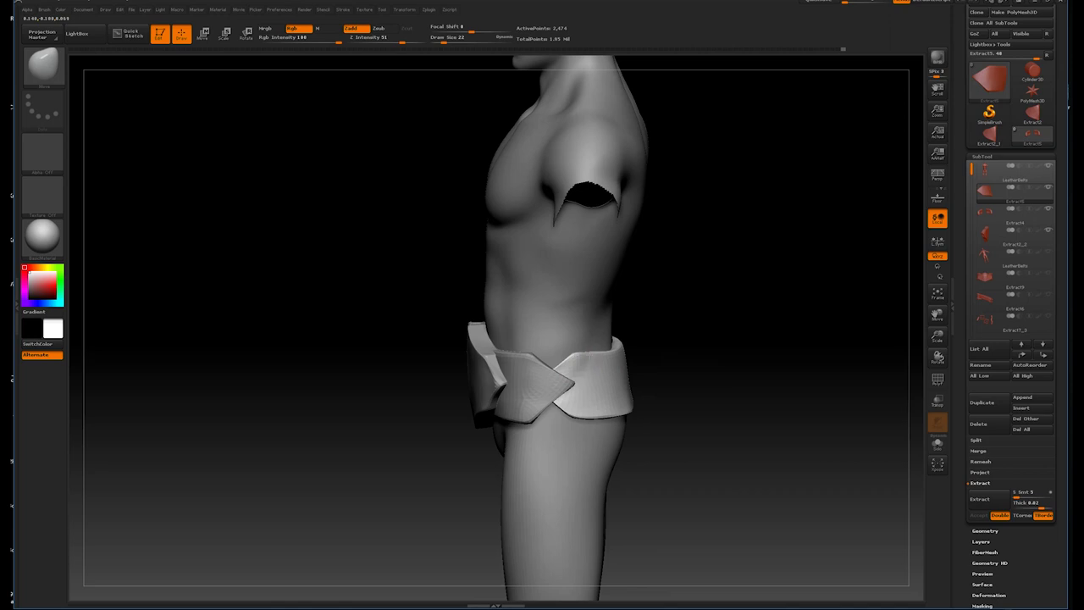
{"action": "left_click_drag", "start_coordinate": [660, 364], "coordinate": [695, 322]}
{"action": "left_click_drag", "start_coordinate": [661, 364], "coordinate": [721, 319]}
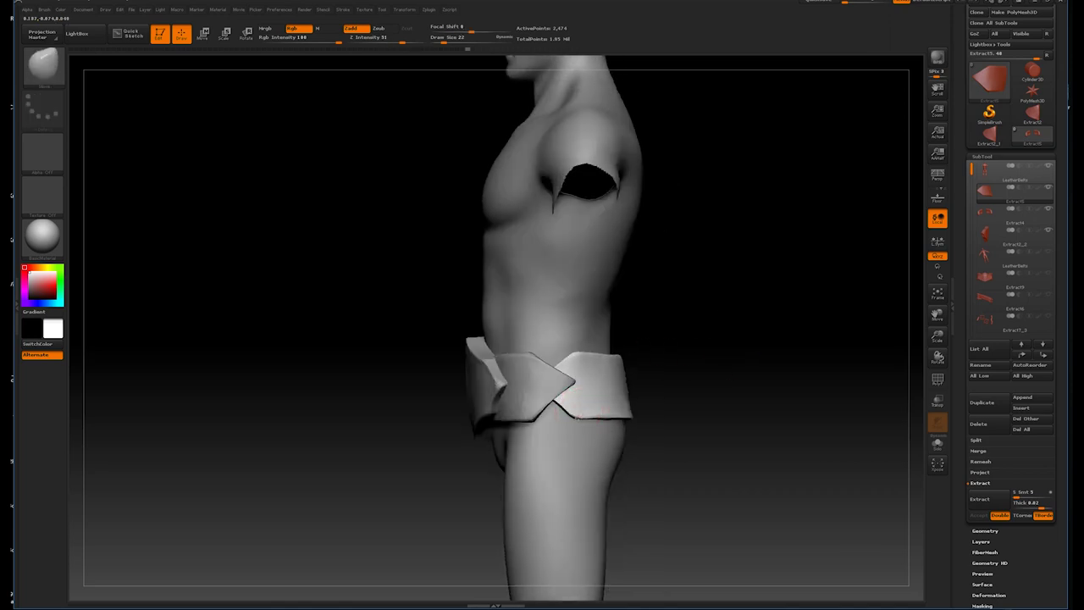
{"action": "left_click_drag", "start_coordinate": [694, 307], "coordinate": [585, 357]}
{"action": "left_click_drag", "start_coordinate": [737, 291], "coordinate": [897, 345]}
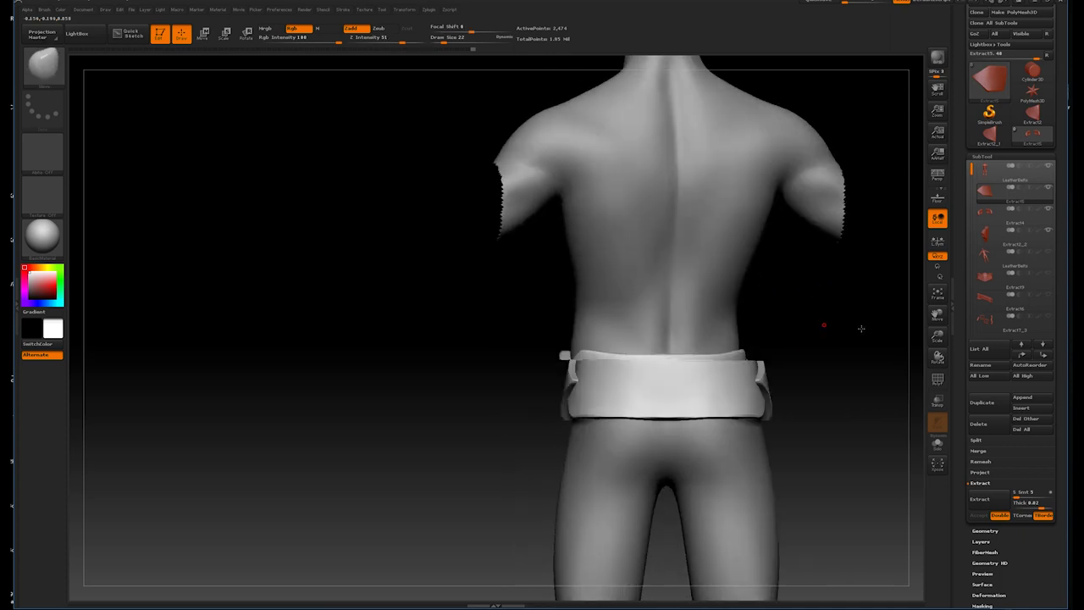
{"action": "left_click", "coordinate": [66, 71]}
- Solo the curved strap and rework its upper end with newly chosen brushes
{"action": "key", "text": "p"}
{"action": "left_click", "coordinate": [238, 253]}
{"action": "left_click", "coordinate": [938, 443]}
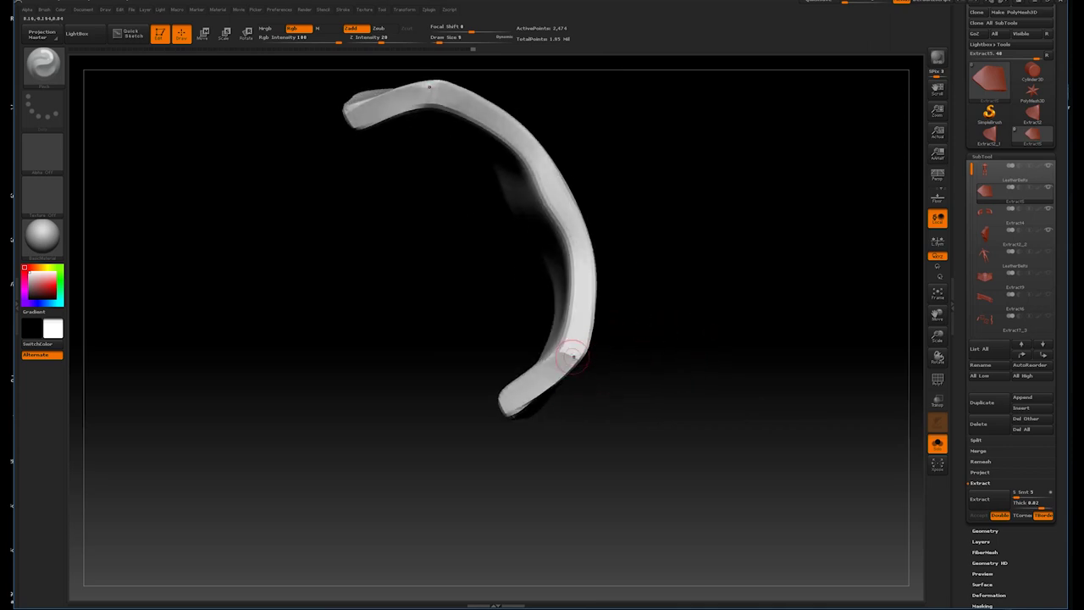
{"action": "mouse_move", "coordinate": [596, 367]}
{"action": "left_mouse_down"}
{"action": "mouse_move", "coordinate": [683, 255]}
{"action": "mouse_move", "coordinate": [751, 225]}
{"action": "left_mouse_up"}
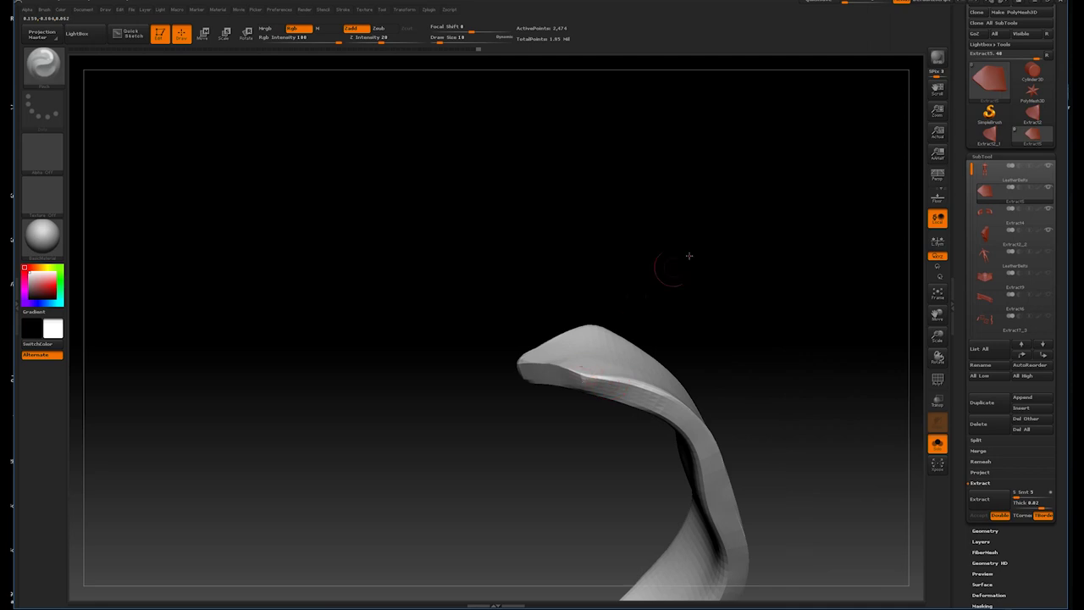
{"action": "left_click_drag", "start_coordinate": [688, 255], "coordinate": [669, 262]}
{"action": "left_click", "coordinate": [43, 64]}
{"action": "left_click", "coordinate": [413, 135]}
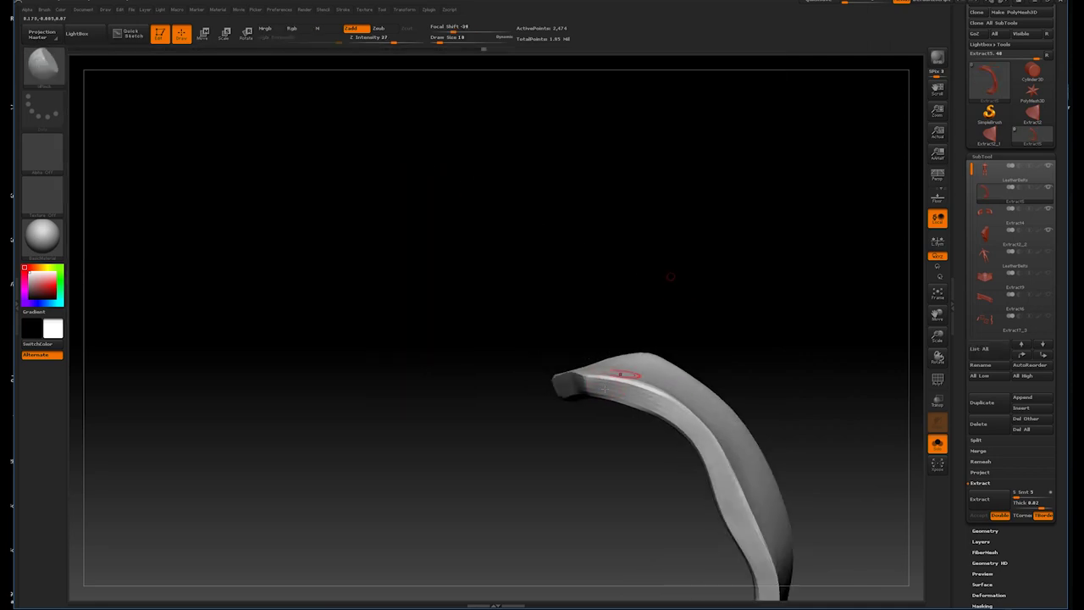
{"action": "mouse_move", "coordinate": [661, 270]}
{"action": "left_mouse_down"}
{"action": "mouse_move", "coordinate": [665, 283]}
{"action": "mouse_move", "coordinate": [728, 211]}
{"action": "mouse_move", "coordinate": [678, 235]}
{"action": "mouse_move", "coordinate": [737, 254]}
{"action": "mouse_move", "coordinate": [738, 153]}
{"action": "mouse_move", "coordinate": [633, 285]}
{"action": "mouse_move", "coordinate": [643, 247]}
{"action": "left_mouse_up"}
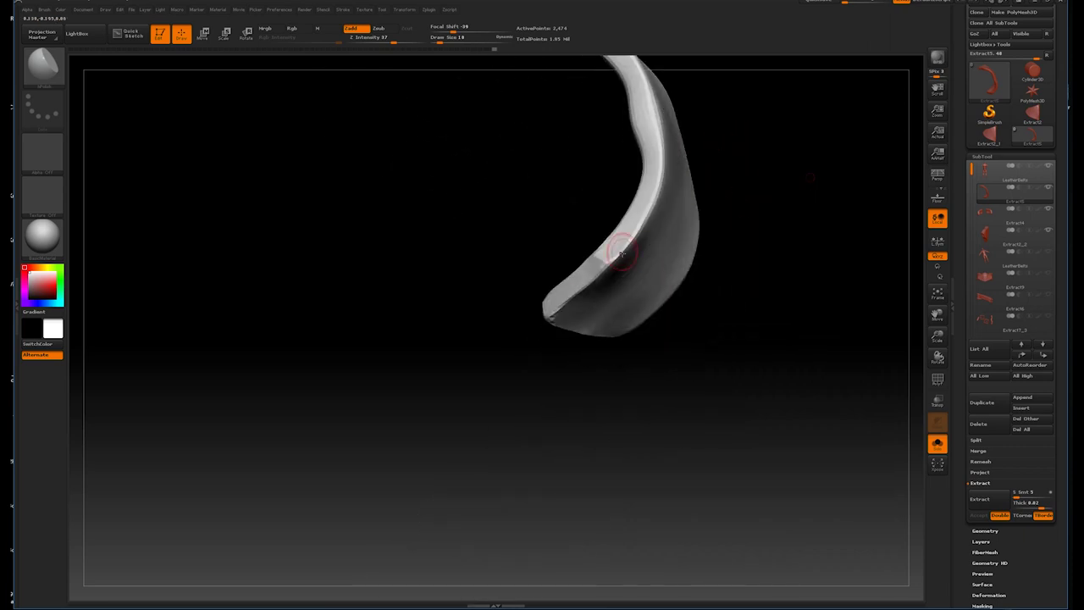
- Crease the strap's edges into crisp rims with Dam_Standard and Pinch, then show the whole figure
{"action": "left_click", "coordinate": [43, 63]}
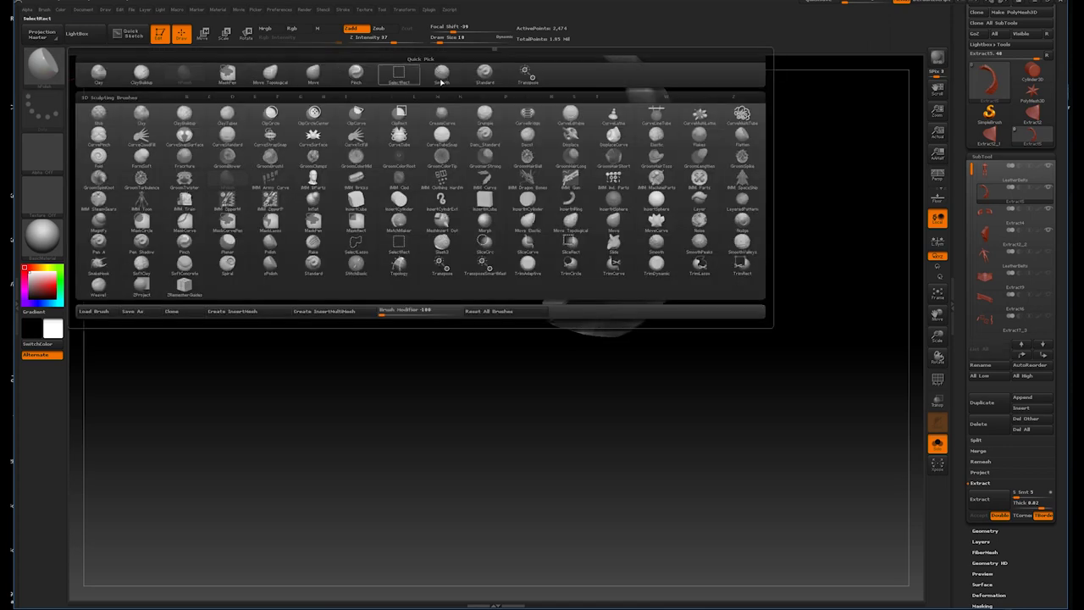
{"action": "key", "text": "d"}
{"action": "left_click", "coordinate": [495, 145]}
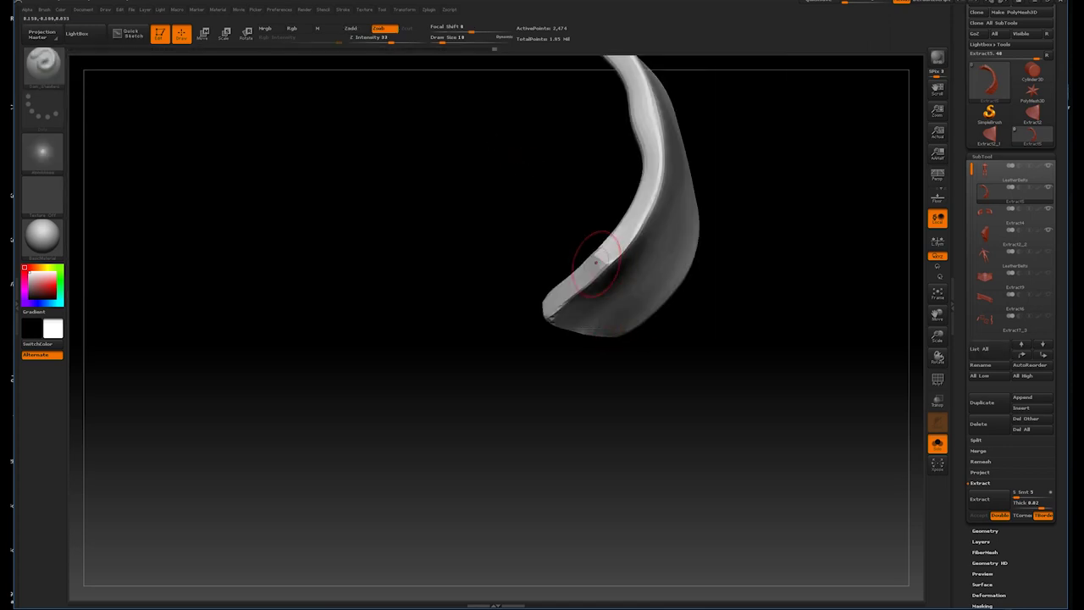
{"action": "mouse_move", "coordinate": [597, 263]}
{"action": "left_mouse_down"}
{"action": "mouse_move", "coordinate": [731, 230]}
{"action": "mouse_move", "coordinate": [714, 232]}
{"action": "mouse_move", "coordinate": [772, 159]}
{"action": "mouse_move", "coordinate": [838, 161]}
{"action": "left_mouse_up"}
{"action": "left_click", "coordinate": [42, 64]}
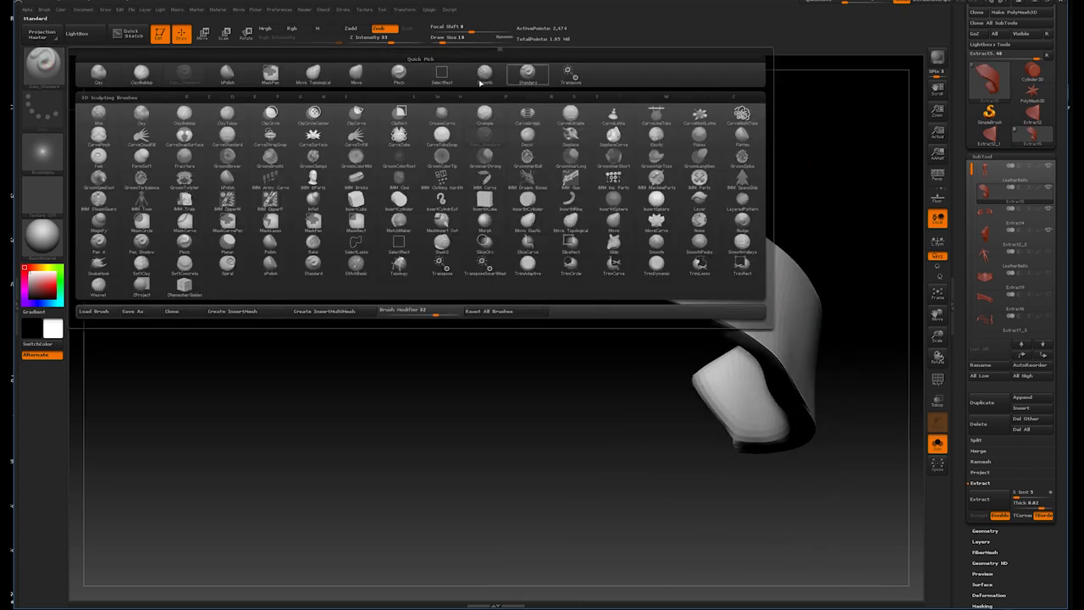
{"action": "left_click", "coordinate": [399, 74]}
{"action": "mouse_move", "coordinate": [728, 220]}
{"action": "left_mouse_down"}
{"action": "mouse_move", "coordinate": [752, 247]}
{"action": "mouse_move", "coordinate": [703, 288]}
{"action": "mouse_move", "coordinate": [719, 254]}
{"action": "mouse_move", "coordinate": [681, 364]}
{"action": "mouse_move", "coordinate": [799, 356]}
{"action": "mouse_move", "coordinate": [711, 212]}
{"action": "mouse_move", "coordinate": [644, 160]}
{"action": "mouse_move", "coordinate": [669, 215]}
{"action": "mouse_move", "coordinate": [685, 314]}
{"action": "left_mouse_up"}
{"action": "mouse_move", "coordinate": [610, 307]}
{"action": "left_mouse_down"}
{"action": "mouse_move", "coordinate": [742, 225]}
{"action": "mouse_move", "coordinate": [700, 221]}
{"action": "mouse_move", "coordinate": [878, 254]}
{"action": "left_mouse_up"}
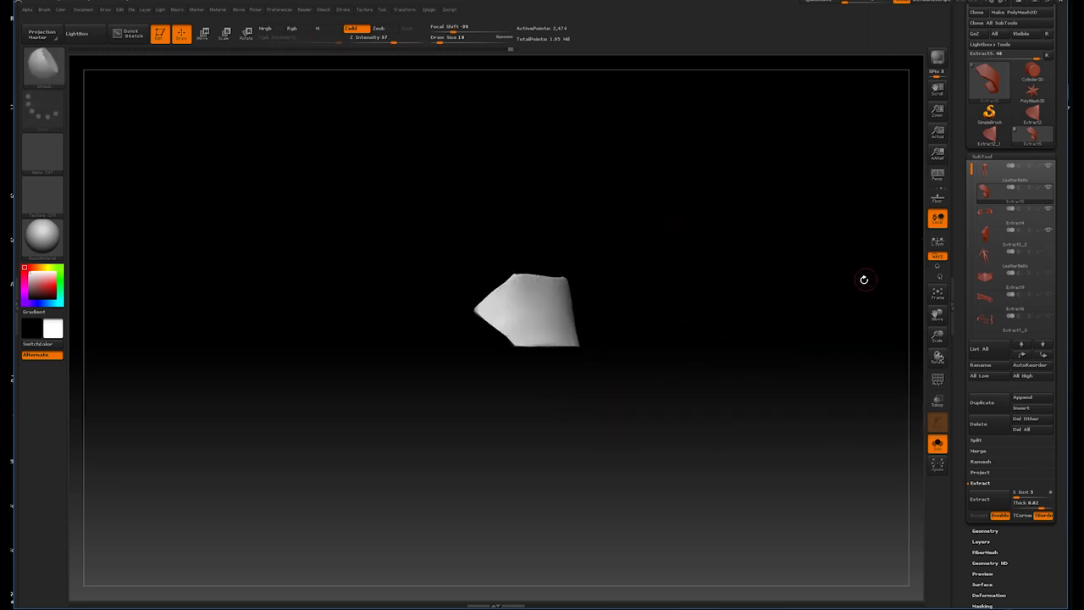
{"action": "left_click", "coordinate": [937, 443]}
- Subdivide the rear belt band with Ctrl+D and enlarge the brush
{"action": "left_click_drag", "start_coordinate": [694, 300], "coordinate": [689, 247]}
{"action": "key", "text": "ctrl+d"}
{"action": "scroll", "coordinate": [690, 247], "scroll_direction": "up", "scroll_amount": 5}
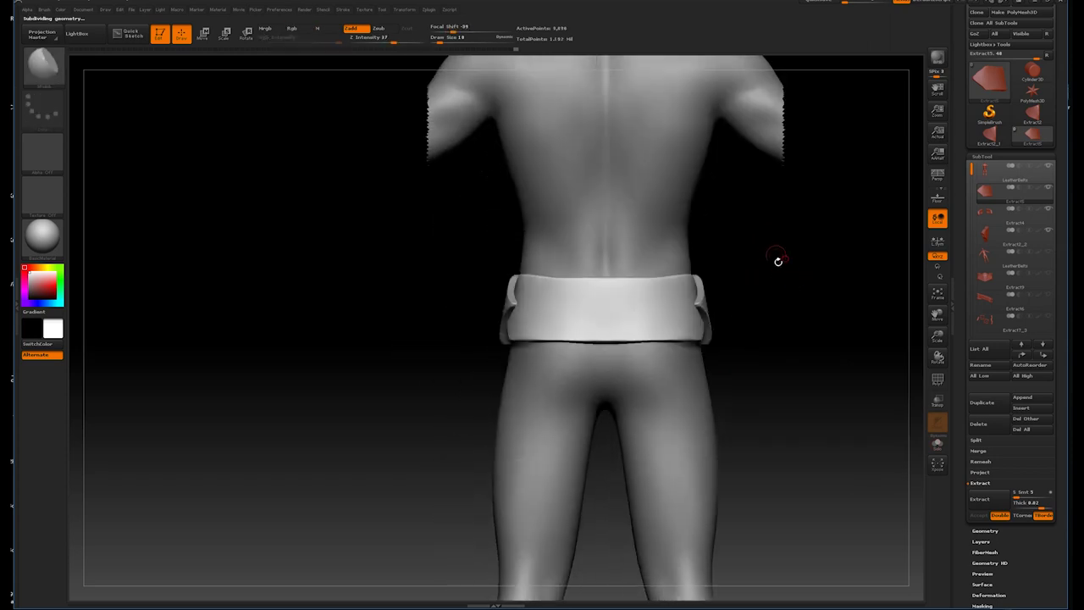
{"action": "key", "text": "space"}
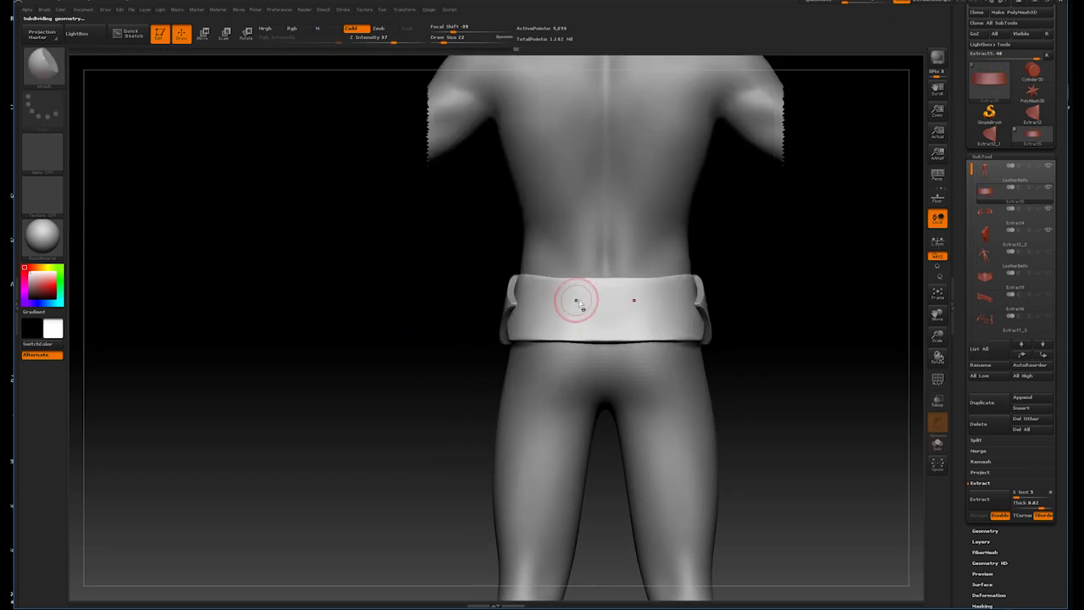
{"action": "left_click_drag", "start_coordinate": [599, 296], "coordinate": [595, 292]}
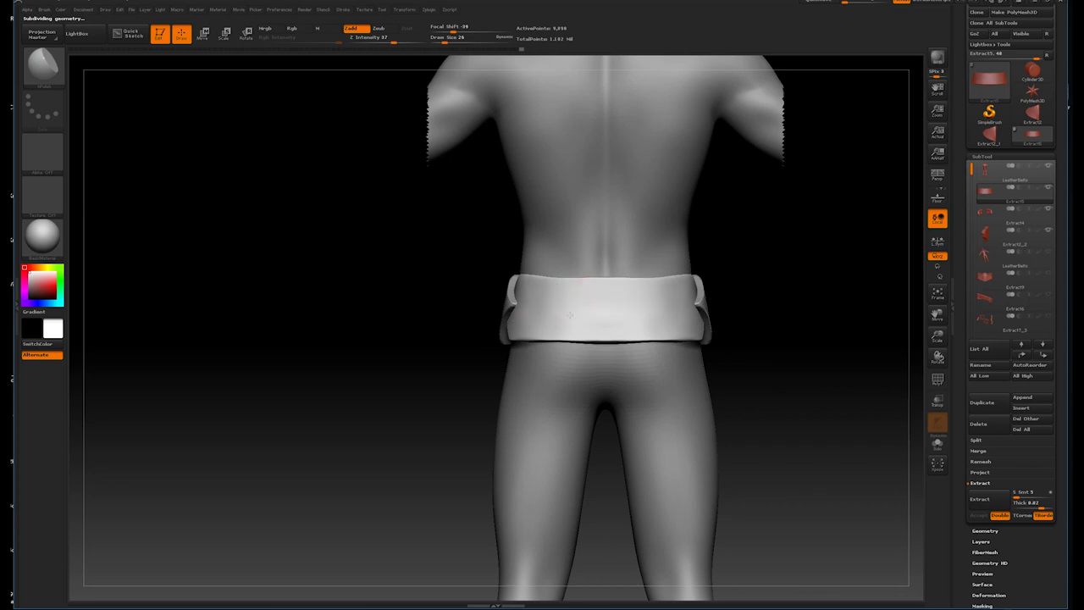
- Select the right front plate and subdivide it
{"action": "mouse_move", "coordinate": [764, 270]}
{"action": "left_mouse_down"}
{"action": "mouse_move", "coordinate": [689, 278]}
{"action": "mouse_move", "coordinate": [627, 313]}
{"action": "left_mouse_up"}
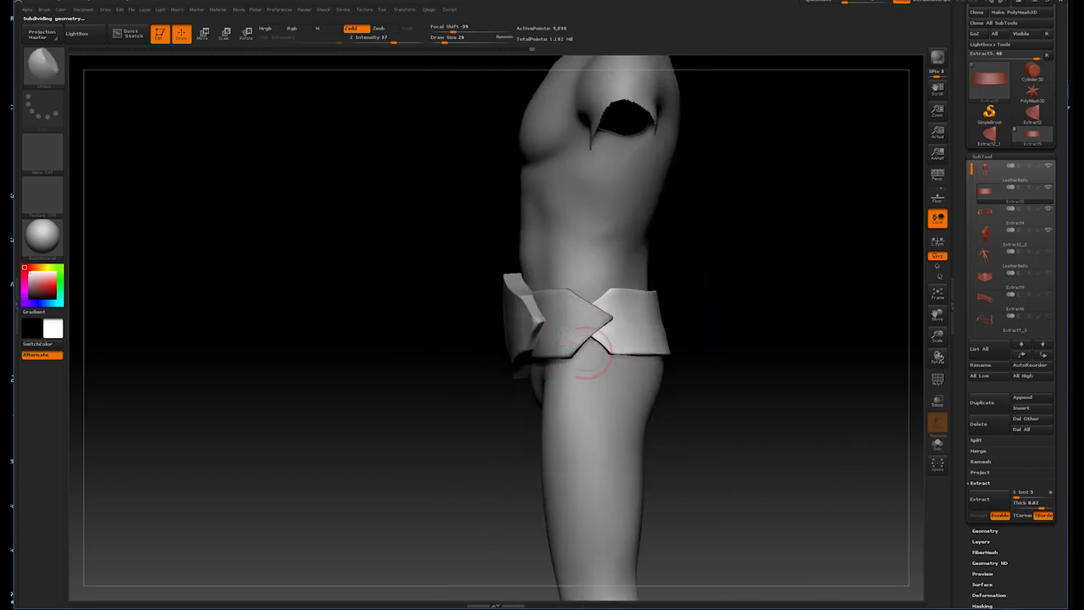
{"action": "left_click_drag", "start_coordinate": [742, 281], "coordinate": [561, 310]}
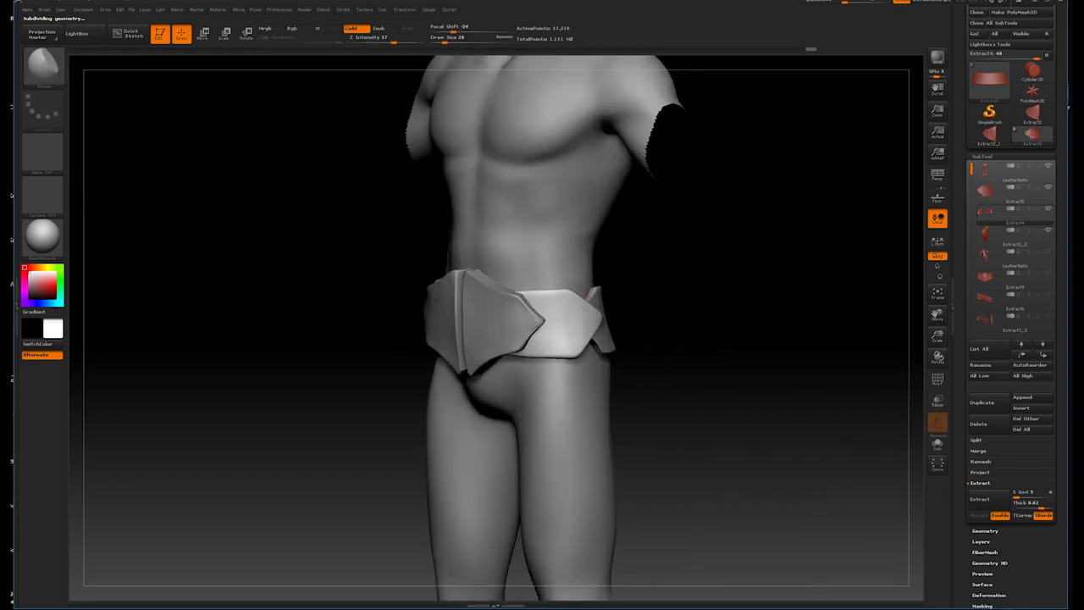
{"action": "left_click_drag", "start_coordinate": [697, 283], "coordinate": [584, 320]}
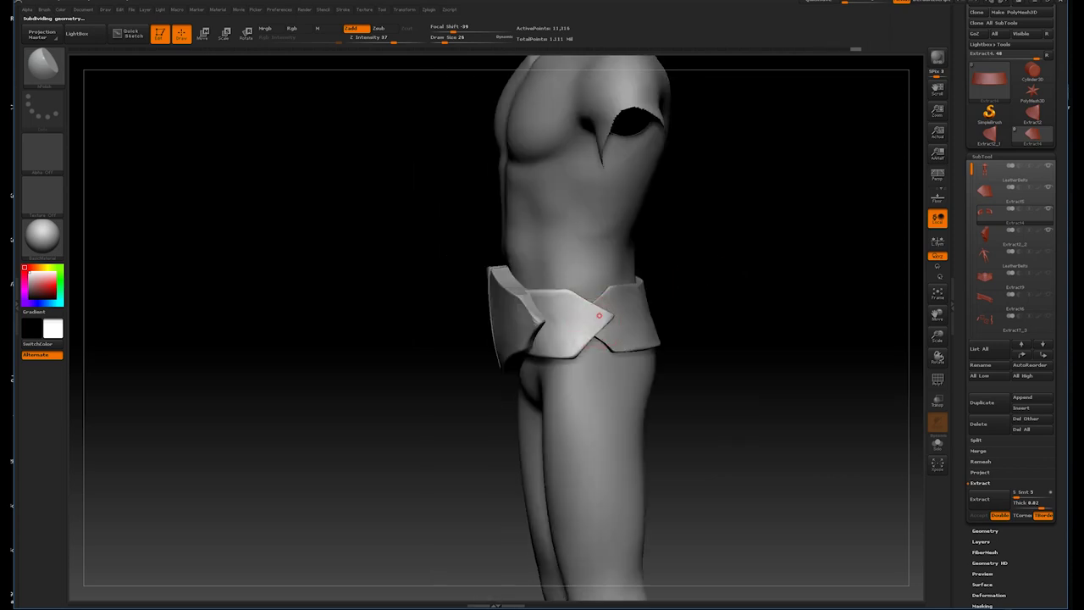
{"action": "mouse_move", "coordinate": [660, 305]}
{"action": "left_mouse_down", "text": "shift"}
{"action": "mouse_move", "coordinate": [764, 310]}
{"action": "mouse_move", "coordinate": [679, 280]}
{"action": "mouse_move", "coordinate": [521, 328]}
{"action": "left_mouse_up", "text": "shift"}
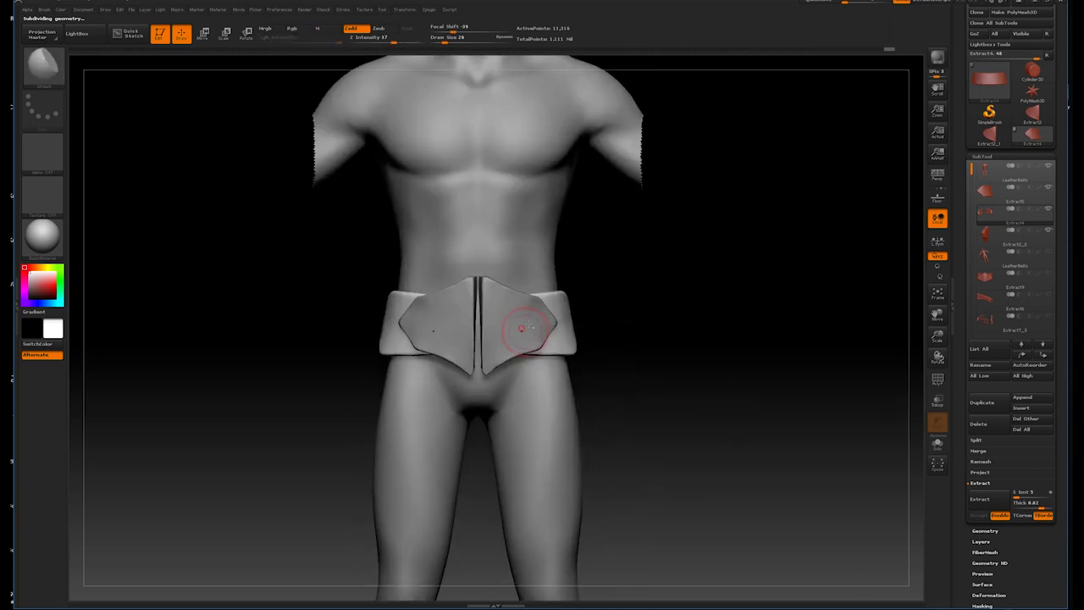
{"action": "left_click", "coordinate": [522, 322], "text": "alt"}
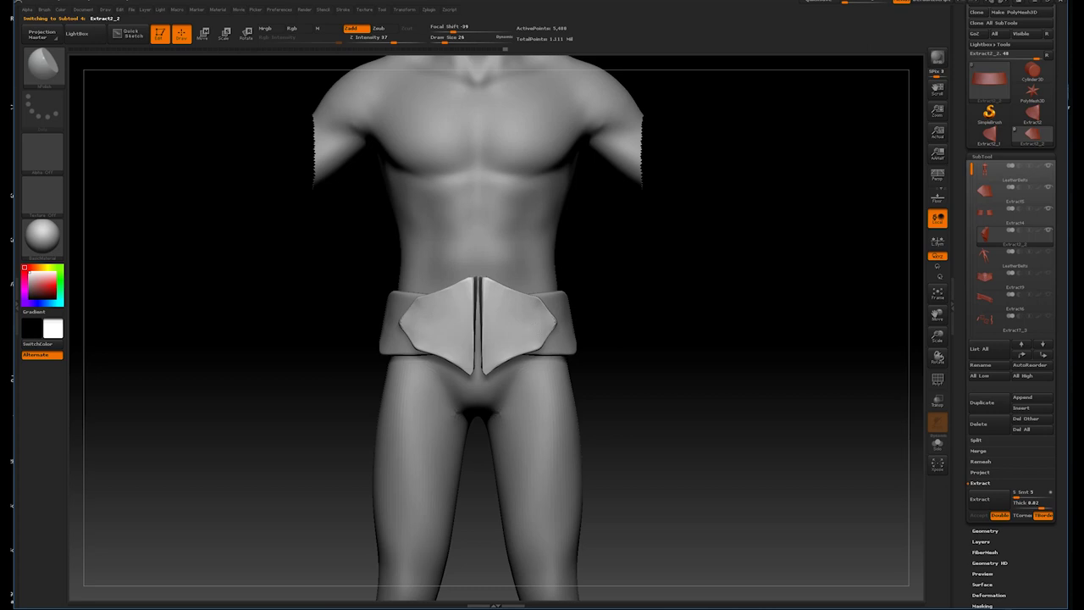
{"action": "key", "text": "ctrl+d"}
{"action": "mouse_move", "coordinate": [594, 336]}
{"action": "left_mouse_down", "text": "alt"}
{"action": "mouse_move", "coordinate": [675, 298]}
{"action": "mouse_move", "coordinate": [721, 307]}
{"action": "mouse_move", "coordinate": [731, 274]}
{"action": "mouse_move", "coordinate": [737, 308]}
{"action": "mouse_move", "coordinate": [725, 309]}
{"action": "left_mouse_up", "text": "alt"}
- Reselect the belt band and switch to the Move brush
{"action": "left_click", "coordinate": [520, 322], "text": "alt"}
{"action": "left_click", "coordinate": [42, 63]}
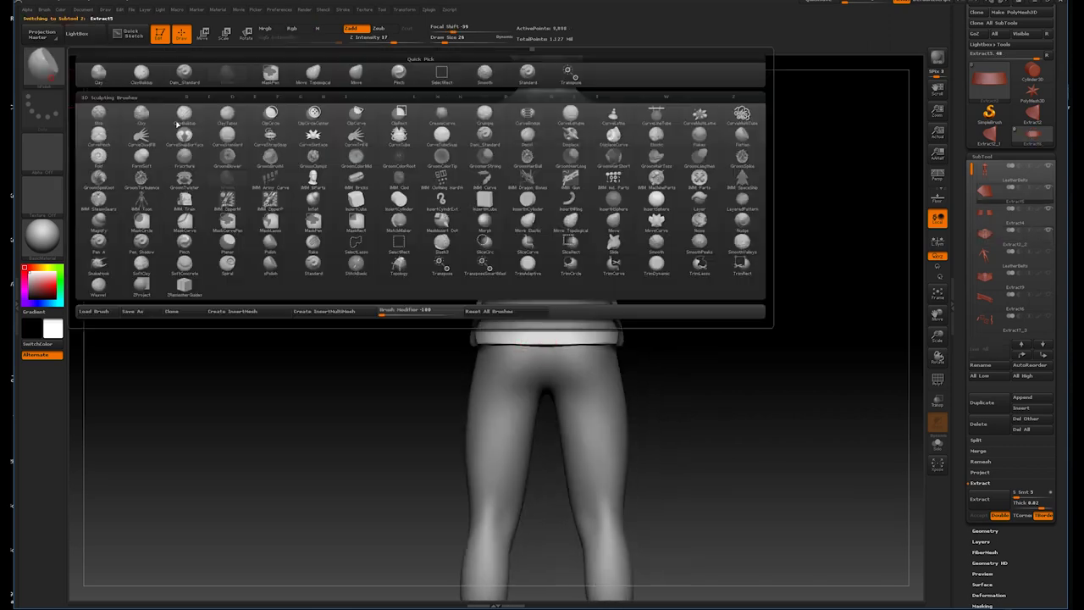
{"action": "left_click", "coordinate": [352, 78]}
{"action": "mouse_move", "coordinate": [520, 304]}
{"action": "left_mouse_down"}
{"action": "mouse_move", "coordinate": [685, 305]}
{"action": "mouse_move", "coordinate": [666, 316]}
{"action": "mouse_move", "coordinate": [686, 344]}
{"action": "mouse_move", "coordinate": [687, 317]}
{"action": "mouse_move", "coordinate": [692, 329]}
{"action": "mouse_move", "coordinate": [704, 302]}
{"action": "mouse_move", "coordinate": [675, 290]}
{"action": "mouse_move", "coordinate": [694, 290]}
{"action": "mouse_move", "coordinate": [708, 268]}
{"action": "mouse_move", "coordinate": [601, 314]}
{"action": "left_mouse_up"}
{"action": "left_click_drag", "start_coordinate": [752, 296], "coordinate": [731, 279]}
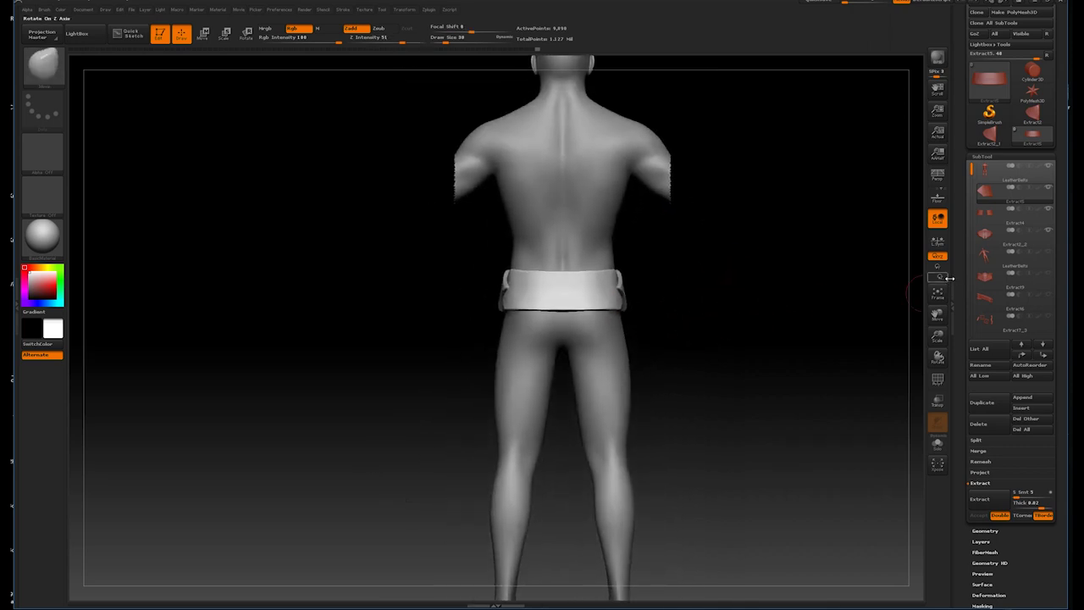
- On the LeatherBelts subtool, paint and sharpen a diamond mask on the lower back
{"action": "left_click", "coordinate": [990, 170]}
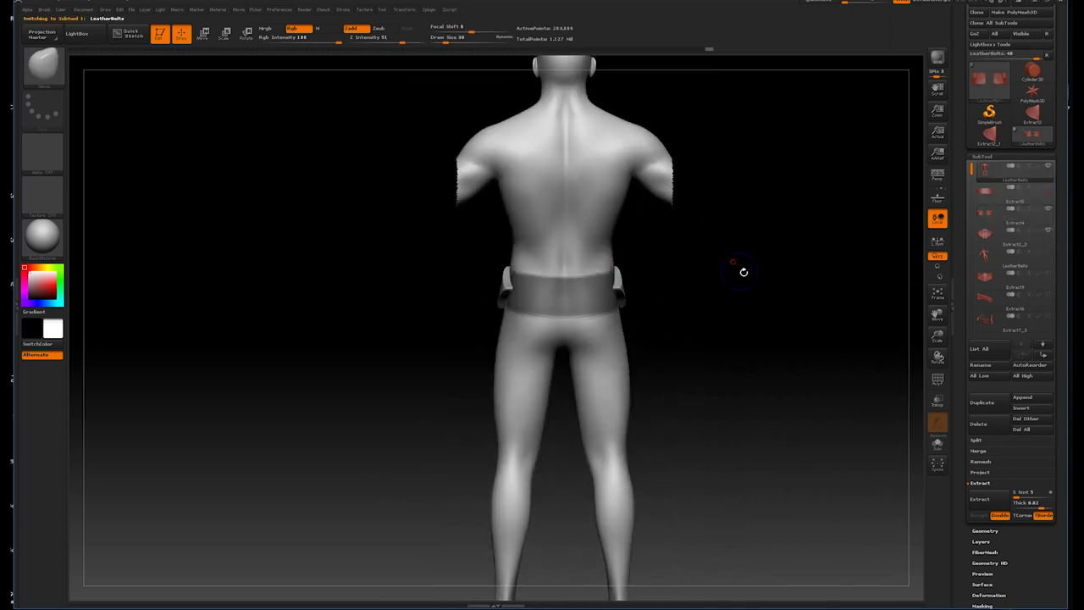
{"action": "key", "text": "b"}
{"action": "key", "text": "m"}
{"action": "key", "text": "v"}
{"action": "mouse_move", "coordinate": [543, 280]}
{"action": "left_mouse_down", "text": "ctrl"}
{"action": "mouse_move", "coordinate": [558, 292]}
{"action": "mouse_move", "coordinate": [533, 293]}
{"action": "left_mouse_up", "text": "ctrl"}
{"action": "key", "text": "ctrl+z"}
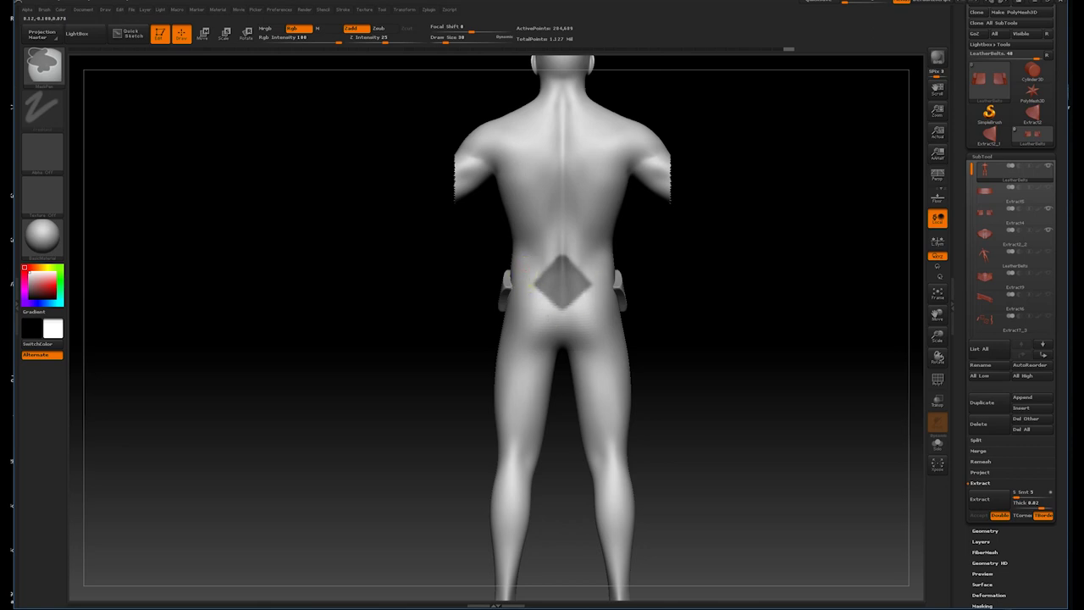
{"action": "left_click_drag", "start_coordinate": [750, 263], "coordinate": [515, 290]}
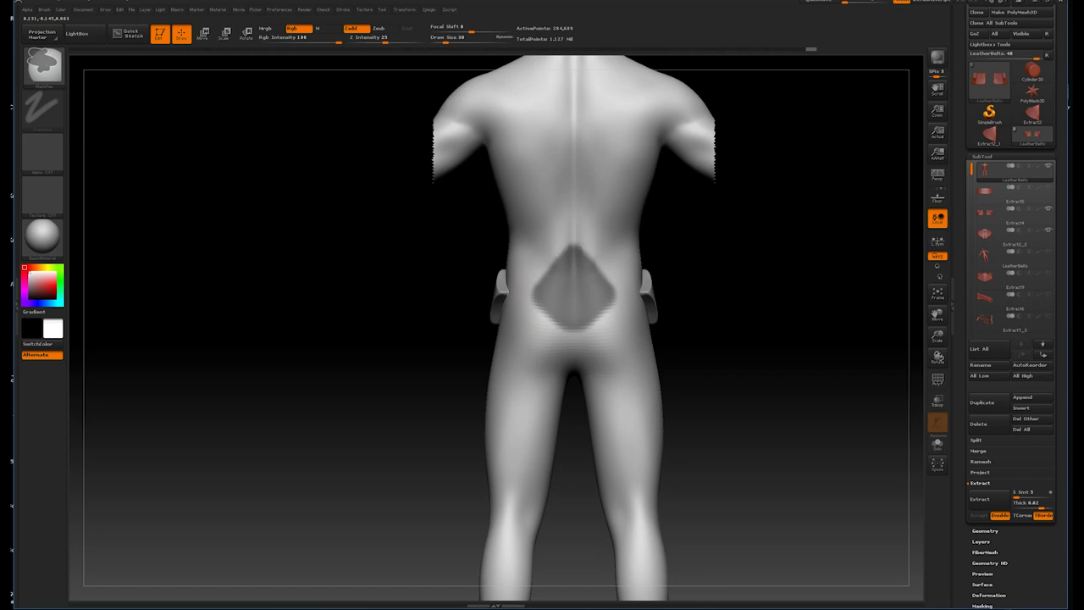
{"action": "left_click", "coordinate": [519, 303], "text": "ctrl+alt"}
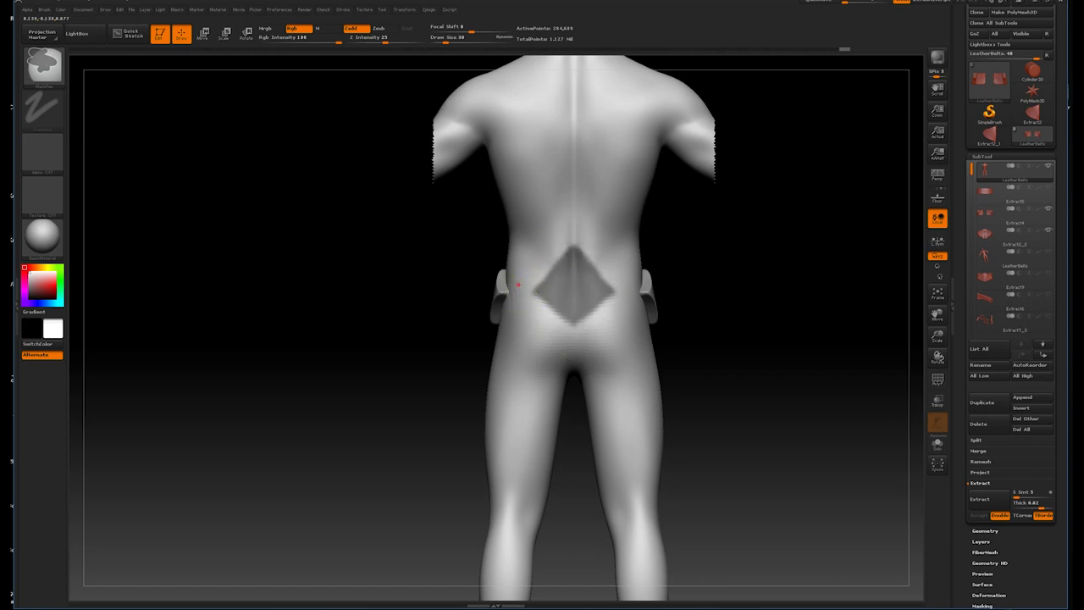
{"action": "left_click_drag", "start_coordinate": [689, 278], "coordinate": [743, 295]}
- Extract the masked diamond and accept it as a new rear plate
{"action": "left_click", "coordinate": [985, 498]}
{"action": "left_click", "coordinate": [978, 516]}
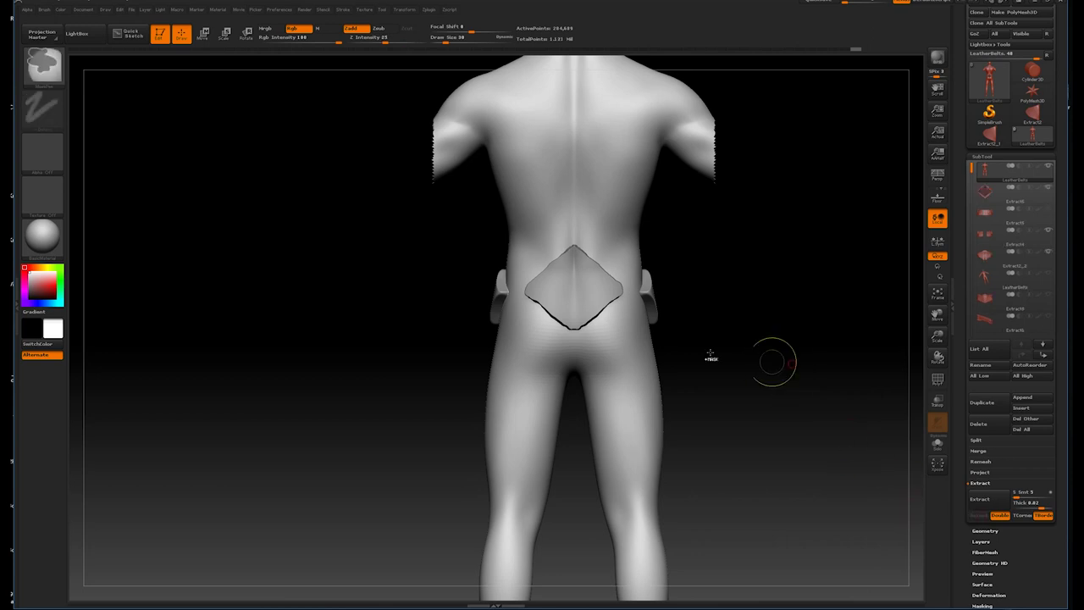
{"action": "left_click_drag", "start_coordinate": [762, 283], "coordinate": [770, 296]}
{"action": "left_click", "coordinate": [603, 292], "text": "alt"}
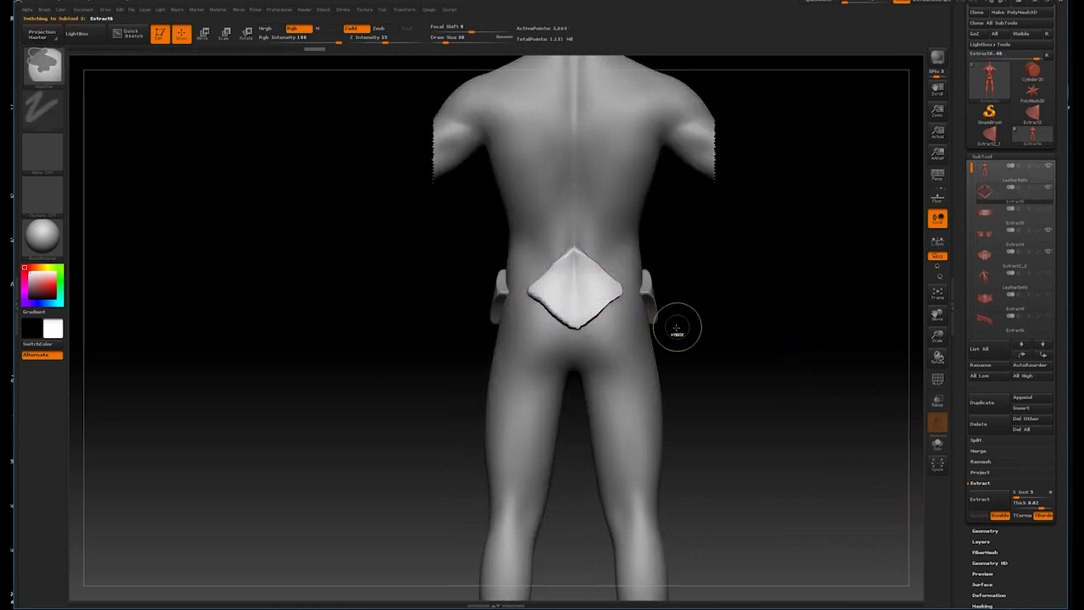
{"action": "key", "text": "b"}
{"action": "key", "text": "m"}
{"action": "key", "text": "v"}
{"action": "key", "text": "shift"}
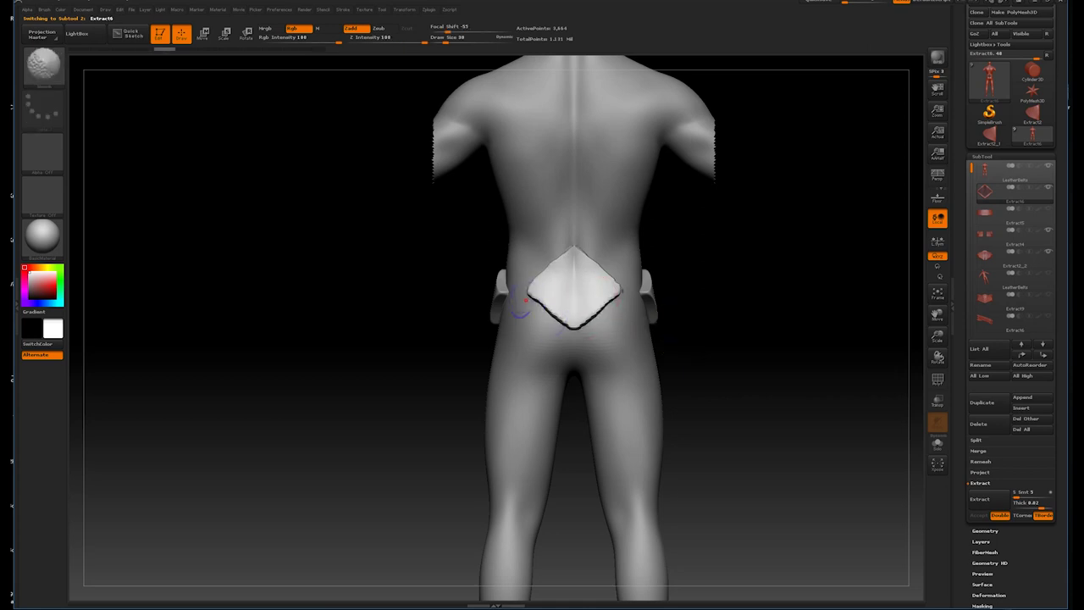
- Smooth the diamond plate's upper-left edges
{"action": "left_click_drag", "start_coordinate": [535, 276], "coordinate": [540, 280], "text": "shift"}
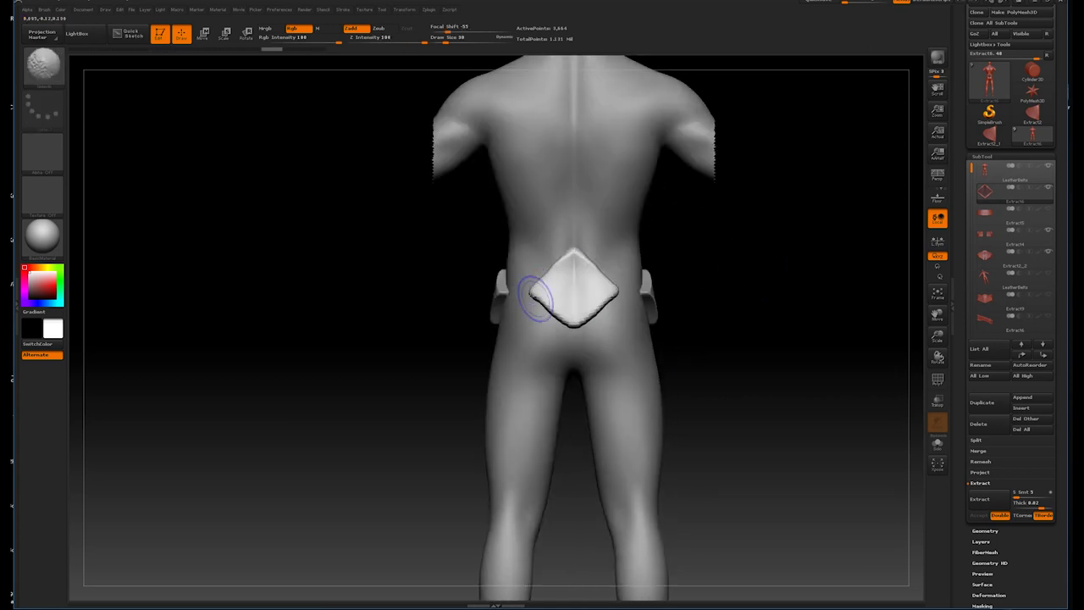
{"action": "left_click", "coordinate": [42, 64]}
{"action": "left_click", "coordinate": [355, 75]}
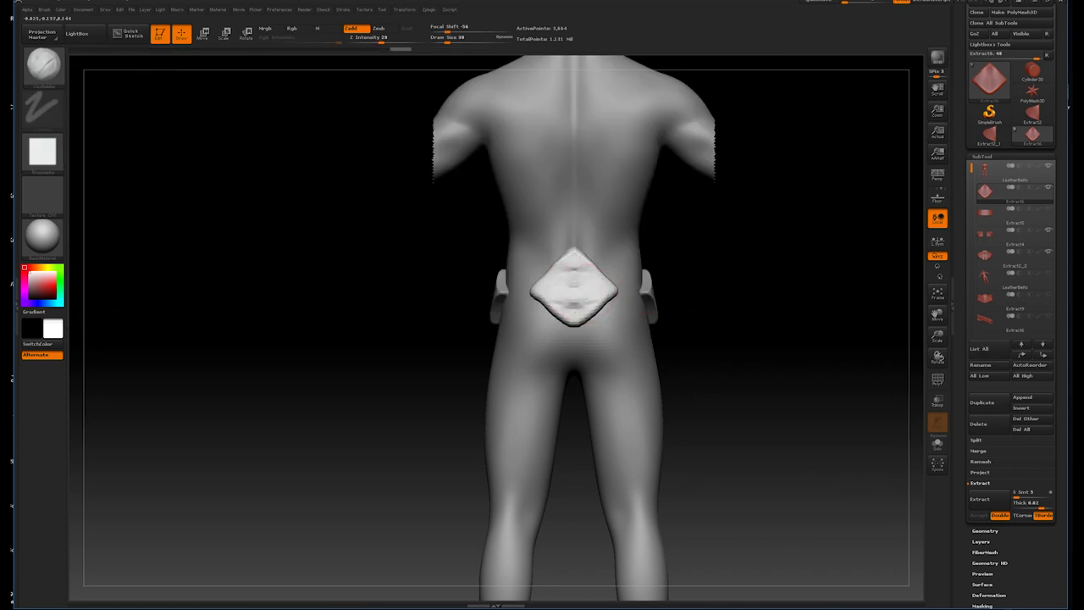
{"action": "mouse_move", "coordinate": [750, 237]}
{"action": "left_mouse_down"}
{"action": "mouse_move", "coordinate": [789, 330]}
{"action": "mouse_move", "coordinate": [737, 307]}
{"action": "mouse_move", "coordinate": [757, 358]}
{"action": "left_mouse_up"}
- Sculpt the centre of the diamond patch with another brush, then reframe the back view
{"action": "left_click", "coordinate": [43, 63]}
{"action": "left_click", "coordinate": [430, 138]}
{"action": "left_click_drag", "start_coordinate": [606, 342], "coordinate": [574, 329]}
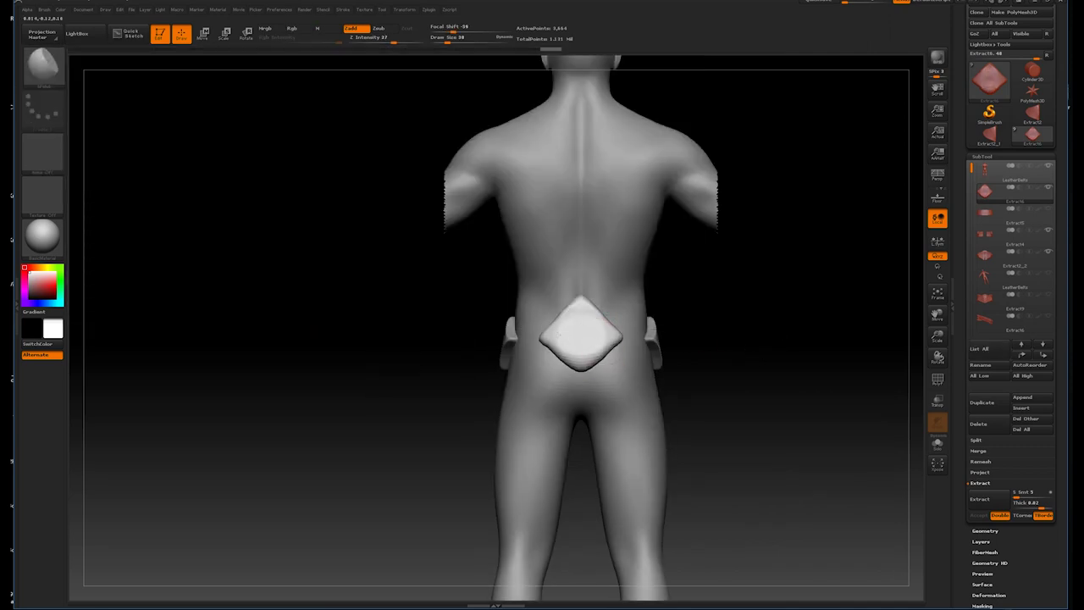
{"action": "mouse_move", "coordinate": [573, 336]}
{"action": "left_mouse_down"}
{"action": "mouse_move", "coordinate": [767, 320]}
{"action": "mouse_move", "coordinate": [708, 310]}
{"action": "mouse_move", "coordinate": [774, 285]}
{"action": "mouse_move", "coordinate": [792, 300]}
{"action": "mouse_move", "coordinate": [762, 288]}
{"action": "left_mouse_up"}
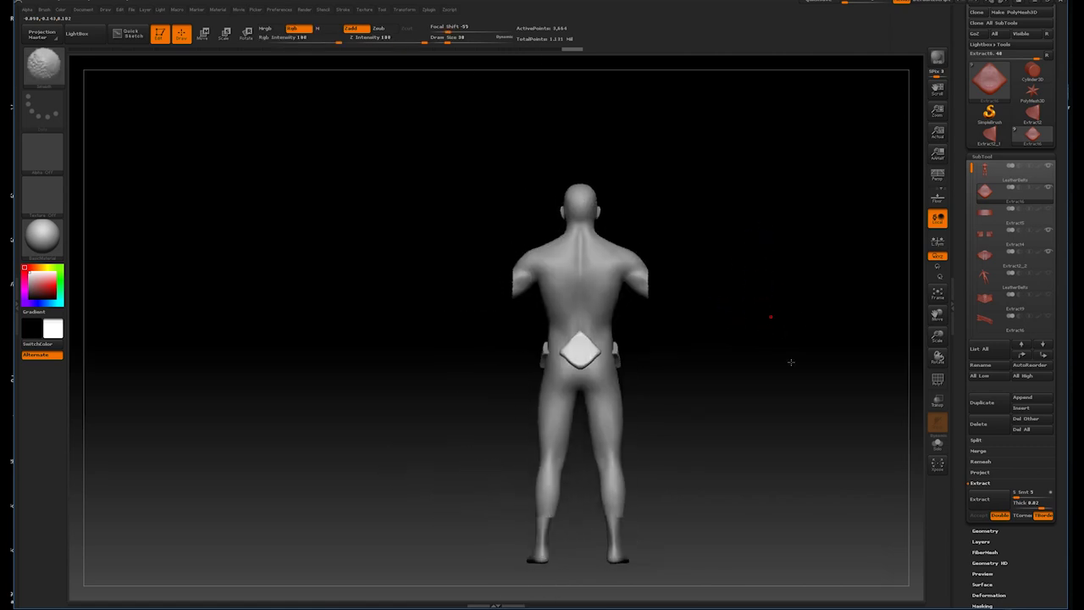
{"action": "key", "text": "f"}
{"action": "mouse_move", "coordinate": [817, 326]}
{"action": "left_mouse_down", "text": "alt"}
{"action": "mouse_move", "coordinate": [768, 280]}
{"action": "mouse_move", "coordinate": [779, 330]}
{"action": "left_mouse_up", "text": "alt"}
{"action": "key", "text": "b"}
{"action": "key", "text": "m"}
{"action": "key", "text": "v"}
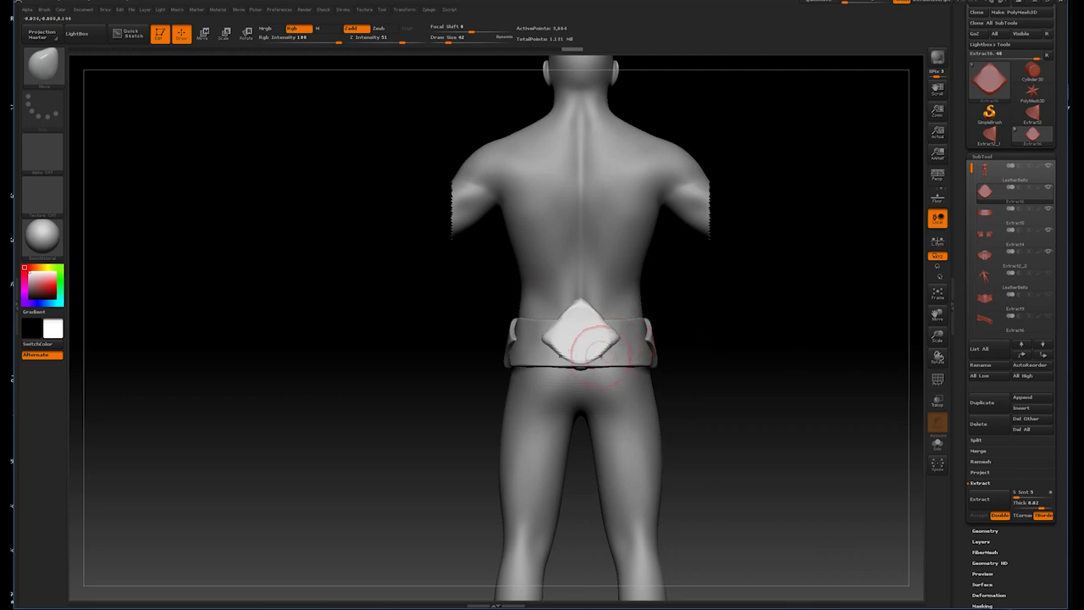
- Push the diamond plate's edges outward symmetrically with the Move brush
{"action": "left_click_drag", "start_coordinate": [714, 310], "coordinate": [757, 310]}
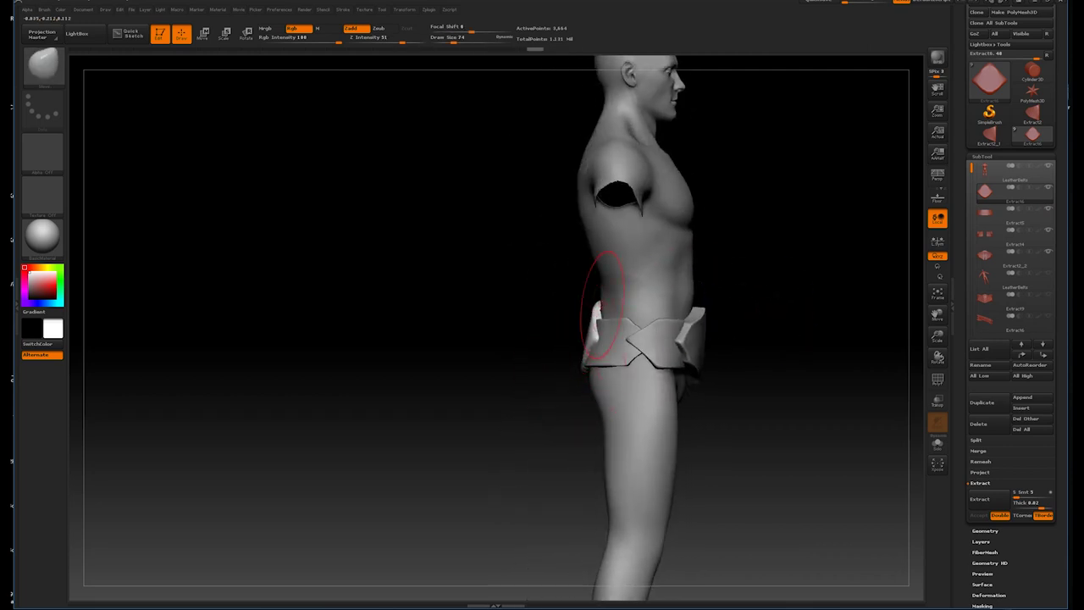
{"action": "left_click_drag", "start_coordinate": [601, 305], "coordinate": [788, 276]}
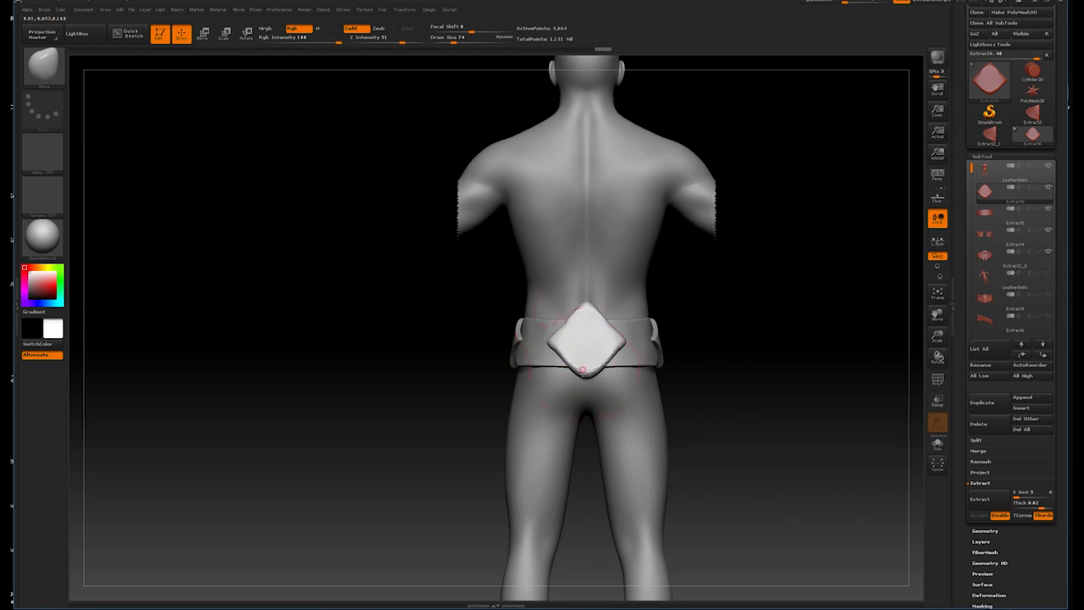
{"action": "mouse_move", "coordinate": [762, 314]}
{"action": "left_mouse_down"}
{"action": "mouse_move", "coordinate": [746, 296]}
{"action": "mouse_move", "coordinate": [757, 295]}
{"action": "mouse_move", "coordinate": [768, 309]}
{"action": "mouse_move", "coordinate": [627, 302]}
{"action": "left_mouse_up"}
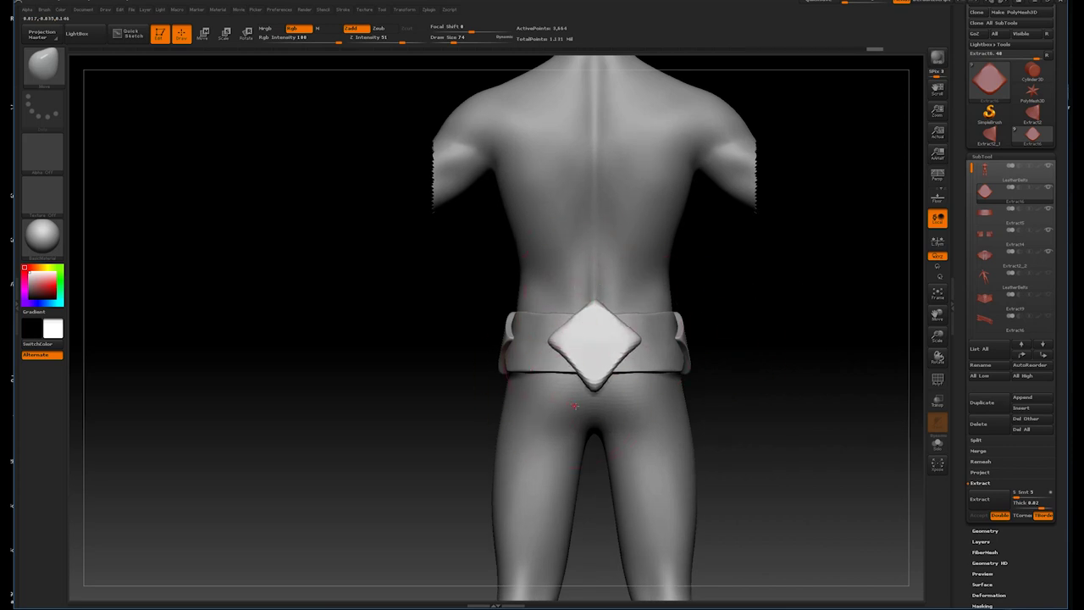
{"action": "left_click_drag", "start_coordinate": [551, 341], "coordinate": [570, 354]}
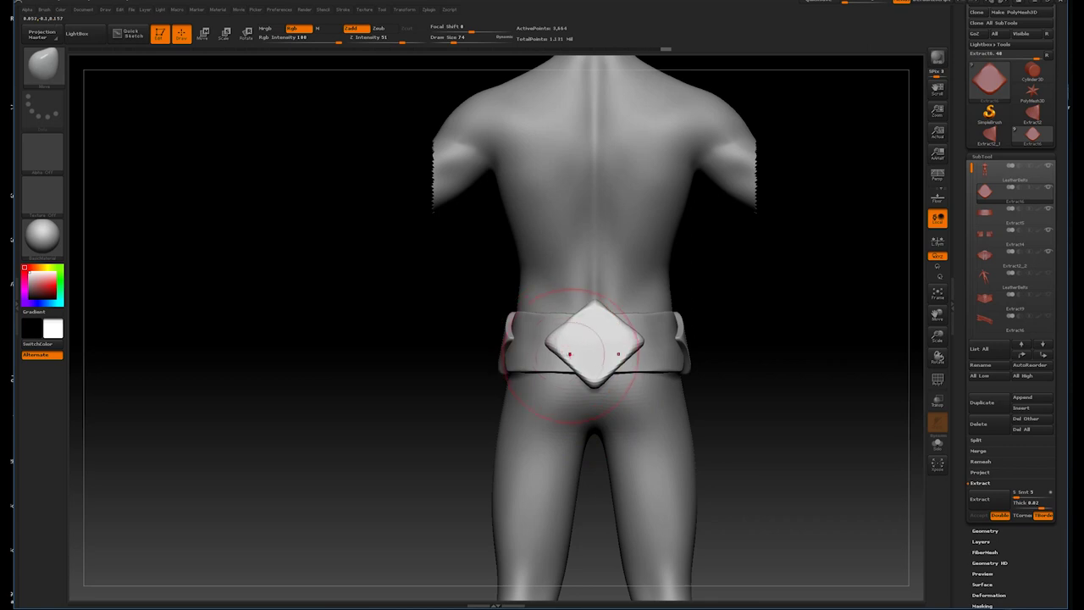
{"action": "mouse_move", "coordinate": [762, 356]}
{"action": "left_mouse_down"}
{"action": "mouse_move", "coordinate": [779, 351]}
{"action": "mouse_move", "coordinate": [714, 307]}
{"action": "mouse_move", "coordinate": [755, 382]}
{"action": "mouse_move", "coordinate": [767, 370]}
{"action": "mouse_move", "coordinate": [757, 364]}
{"action": "mouse_move", "coordinate": [747, 252]}
{"action": "mouse_move", "coordinate": [749, 292]}
{"action": "mouse_move", "coordinate": [767, 302]}
{"action": "mouse_move", "coordinate": [719, 254]}
{"action": "mouse_move", "coordinate": [694, 262]}
{"action": "mouse_move", "coordinate": [760, 317]}
{"action": "mouse_move", "coordinate": [872, 230]}
{"action": "mouse_move", "coordinate": [851, 305]}
{"action": "left_mouse_up"}
- Step through the subtools and make LeatherBelts active
{"action": "key", "text": "alt+Down"}
{"action": "key", "text": "alt+Up"}
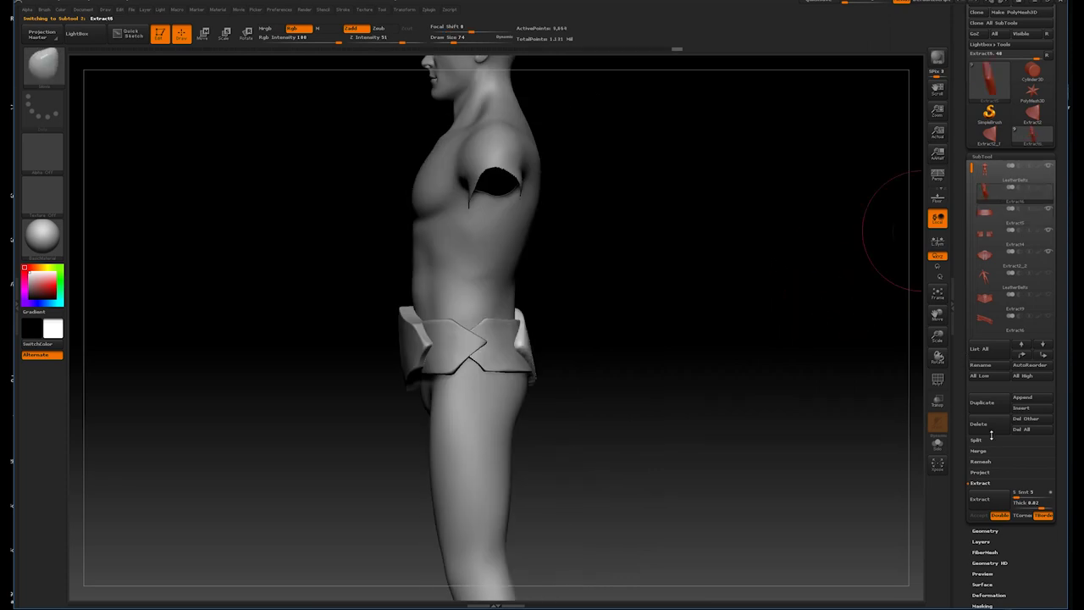
{"action": "left_click_drag", "start_coordinate": [692, 274], "coordinate": [693, 288]}
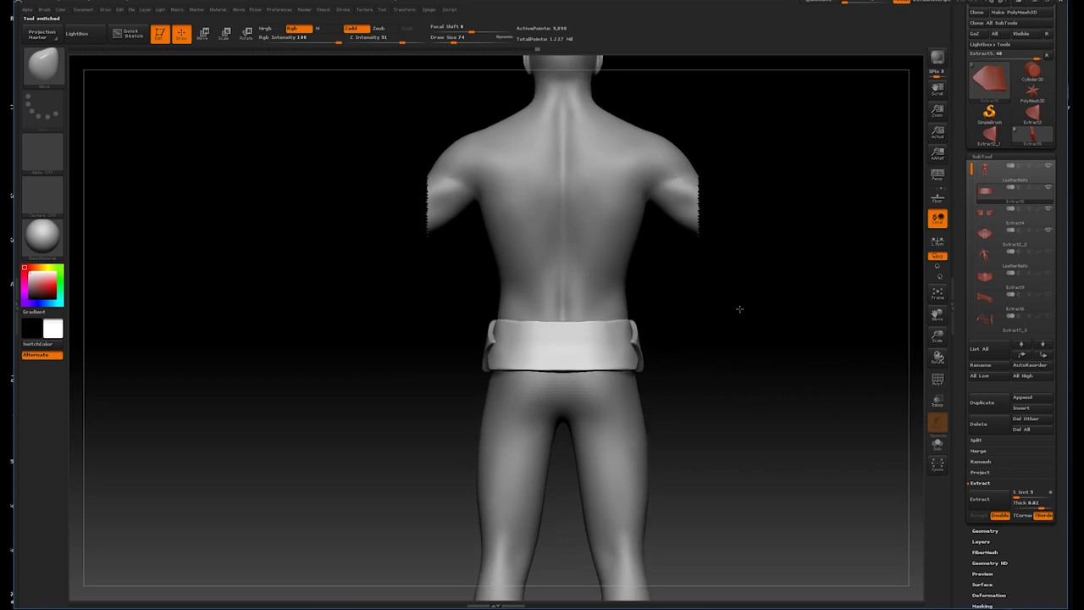
{"action": "left_click", "coordinate": [595, 283], "text": "alt"}
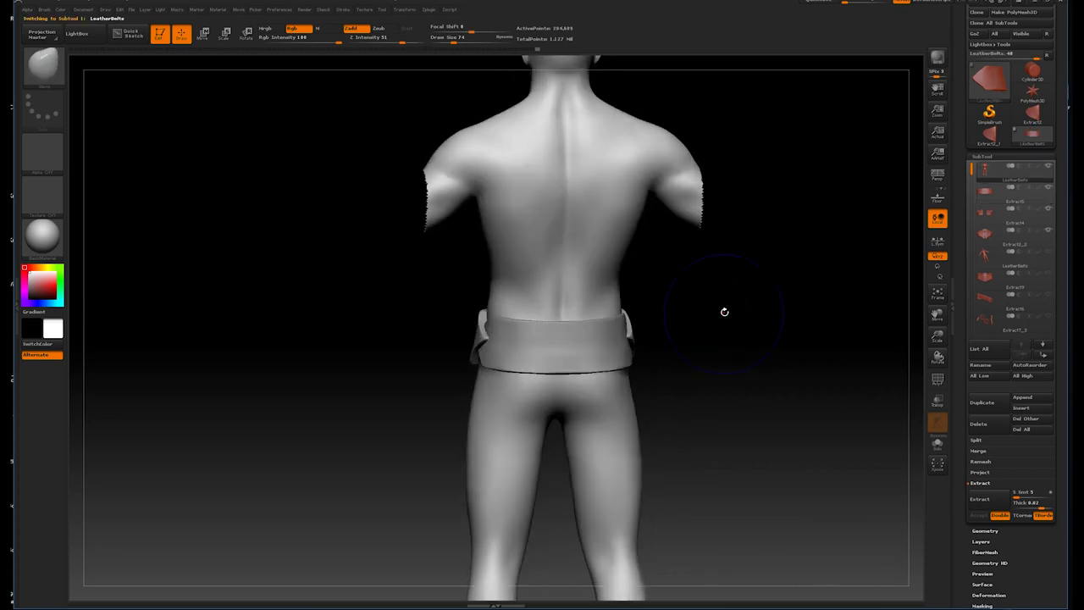
- Hide the belt and extract the masked lower back as new plate Extract7
{"action": "left_click", "coordinate": [1008, 193]}
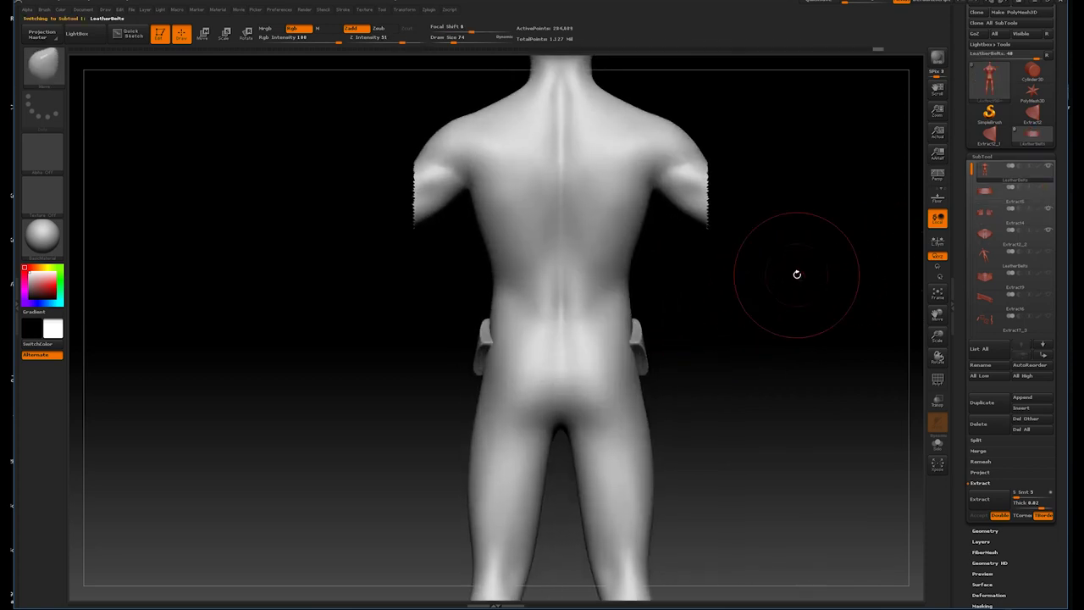
{"action": "key", "text": "["}
{"action": "key", "text": "["}
{"action": "key", "text": "["}
{"action": "key", "text": "shift"}
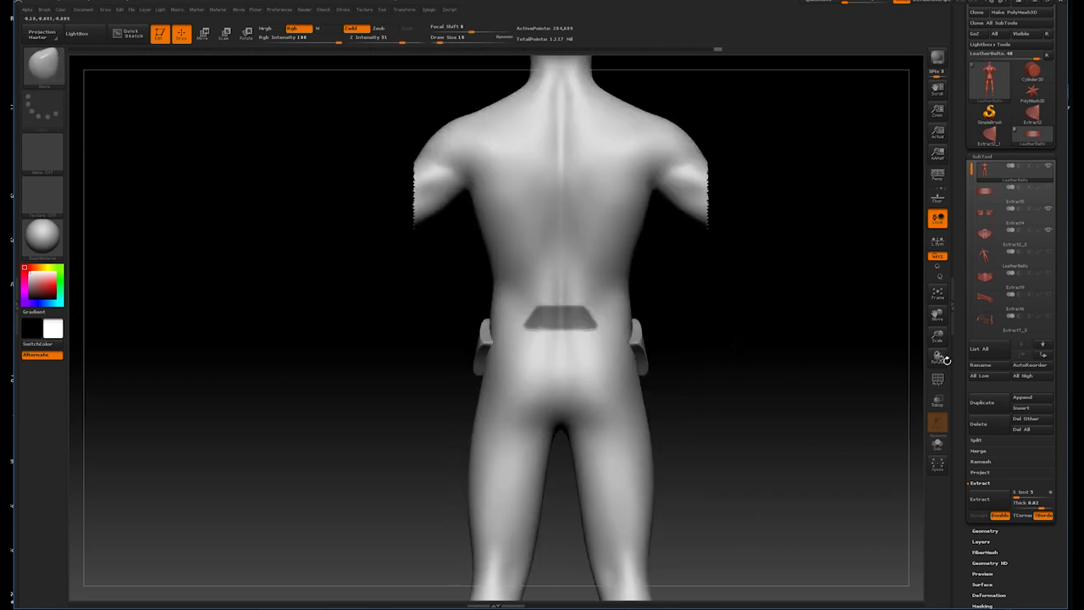
{"action": "left_click", "coordinate": [983, 501]}
{"action": "left_click", "coordinate": [978, 516]}
- Smooth the new plate's right edge and bulge its top upward above the belt
{"action": "key", "text": "shift"}
{"action": "left_click_drag", "start_coordinate": [557, 333], "coordinate": [584, 329], "text": "shift"}
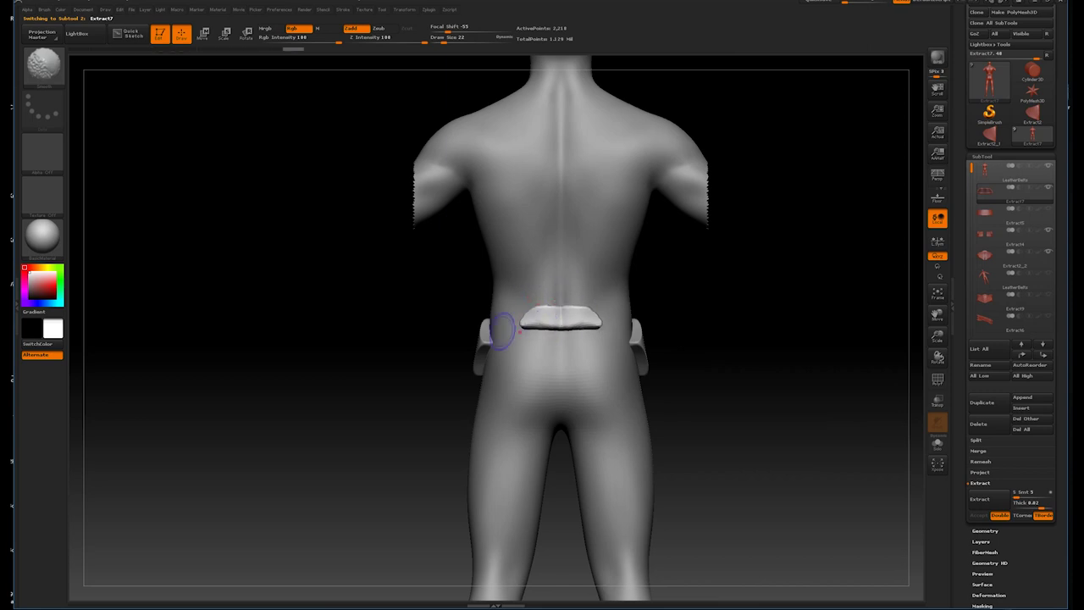
{"action": "mouse_move", "coordinate": [808, 317]}
{"action": "left_mouse_down"}
{"action": "mouse_move", "coordinate": [774, 314]}
{"action": "mouse_move", "coordinate": [762, 344]}
{"action": "mouse_move", "coordinate": [331, 198]}
{"action": "left_mouse_up"}
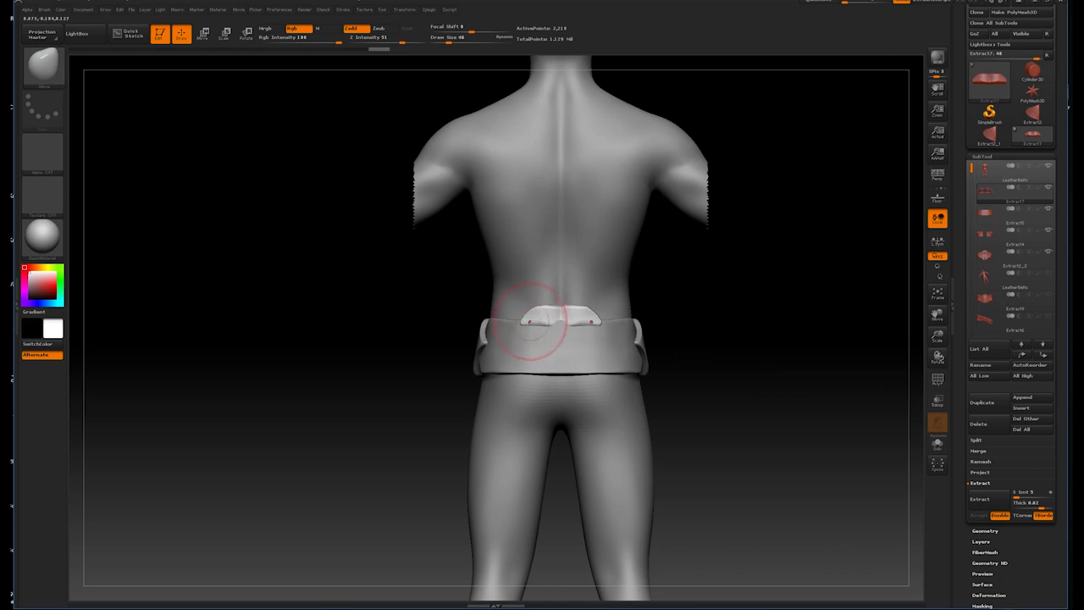
{"action": "mouse_move", "coordinate": [715, 254]}
{"action": "left_mouse_down"}
{"action": "mouse_move", "coordinate": [709, 317]}
{"action": "mouse_move", "coordinate": [513, 319]}
{"action": "left_mouse_up"}
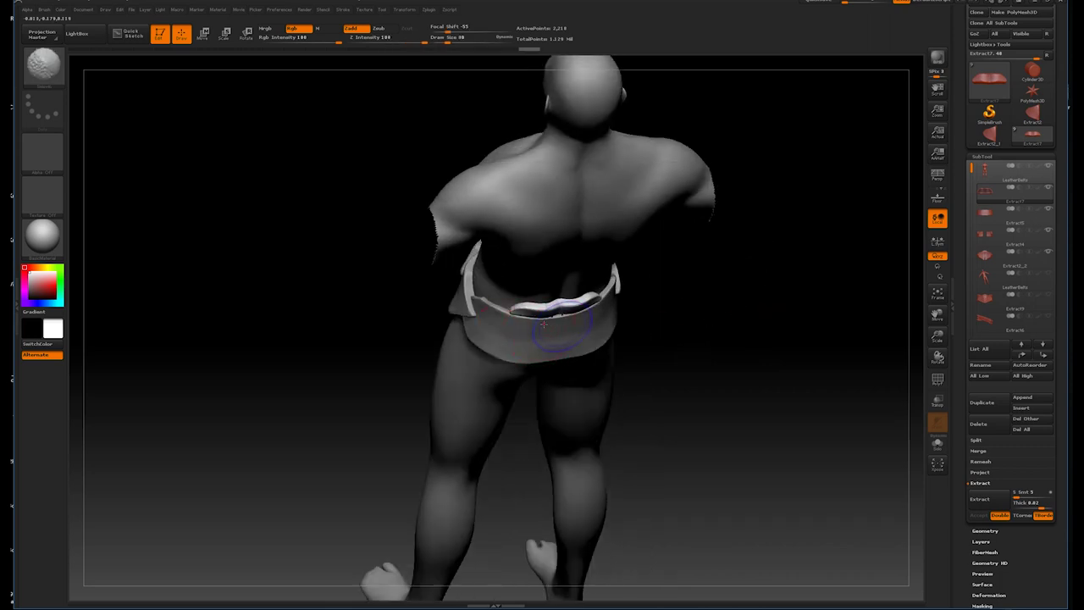
{"action": "mouse_move", "coordinate": [677, 322]}
{"action": "left_mouse_down"}
{"action": "mouse_move", "coordinate": [701, 249]}
{"action": "mouse_move", "coordinate": [702, 296]}
{"action": "mouse_move", "coordinate": [506, 328]}
{"action": "left_mouse_up"}
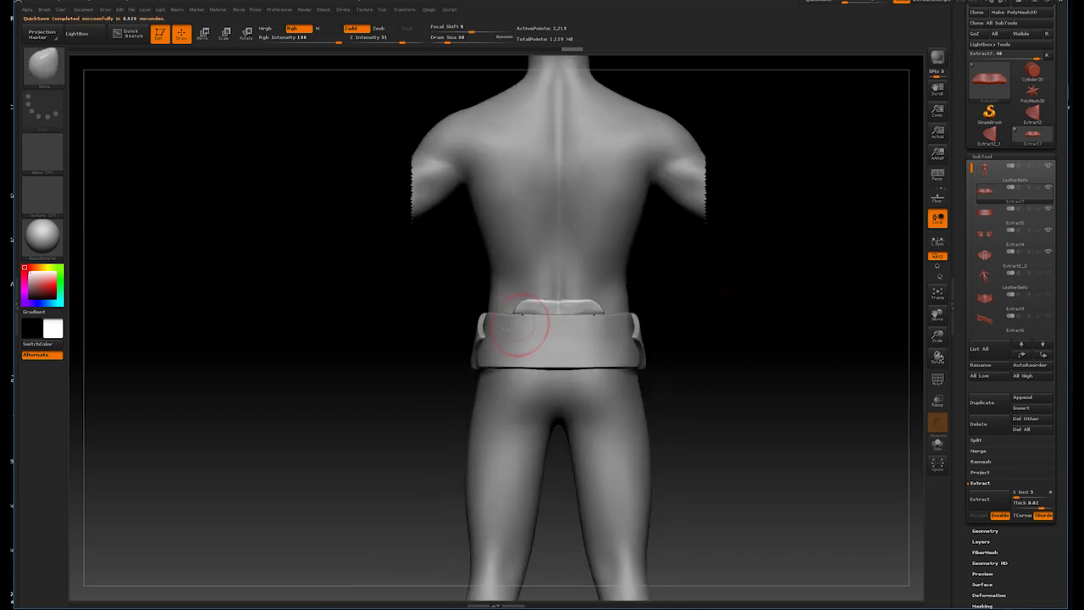
{"action": "mouse_move", "coordinate": [557, 302]}
{"action": "left_mouse_down"}
{"action": "mouse_move", "coordinate": [593, 338]}
{"action": "mouse_move", "coordinate": [557, 290]}
{"action": "left_mouse_up"}
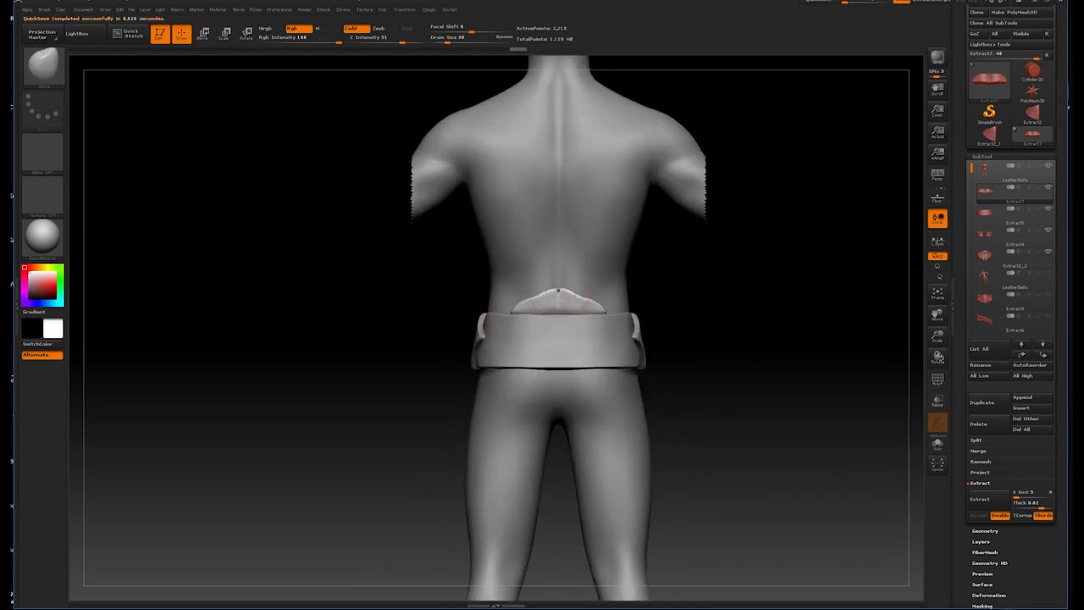
{"action": "mouse_move", "coordinate": [702, 305]}
{"action": "left_mouse_down"}
{"action": "mouse_move", "coordinate": [736, 276]}
{"action": "mouse_move", "coordinate": [723, 302]}
{"action": "mouse_move", "coordinate": [748, 322]}
{"action": "mouse_move", "coordinate": [625, 288]}
{"action": "left_mouse_up"}
{"action": "left_click", "coordinate": [984, 530]}
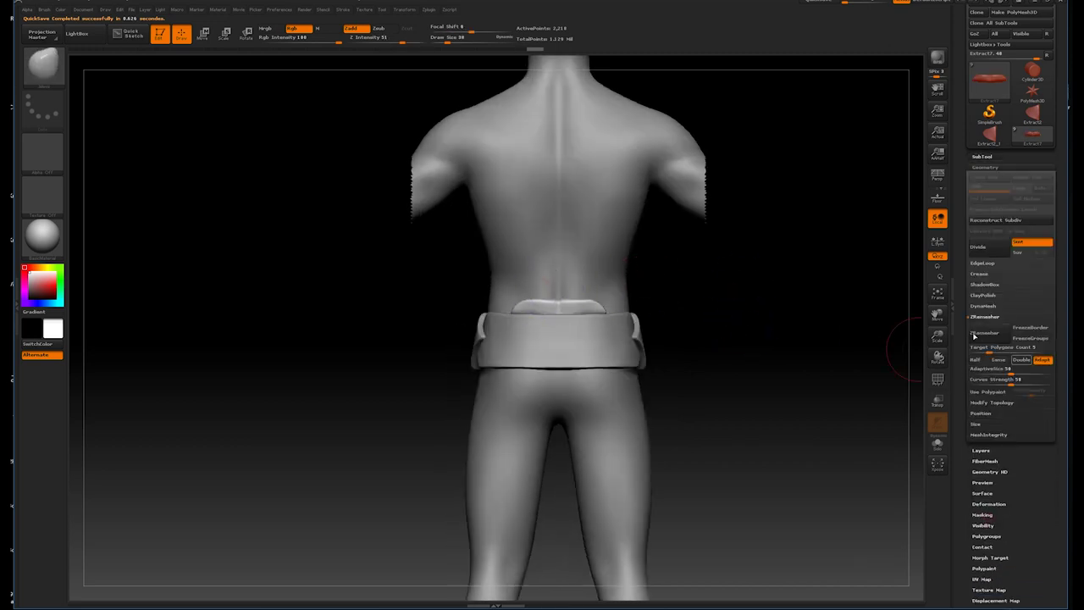
- Remesh the rear plate and smooth its top surface
{"action": "left_click", "coordinate": [997, 336]}
{"action": "mouse_move", "coordinate": [893, 347]}
{"action": "left_mouse_down"}
{"action": "mouse_move", "coordinate": [757, 324]}
{"action": "mouse_move", "coordinate": [545, 328]}
{"action": "left_mouse_up"}
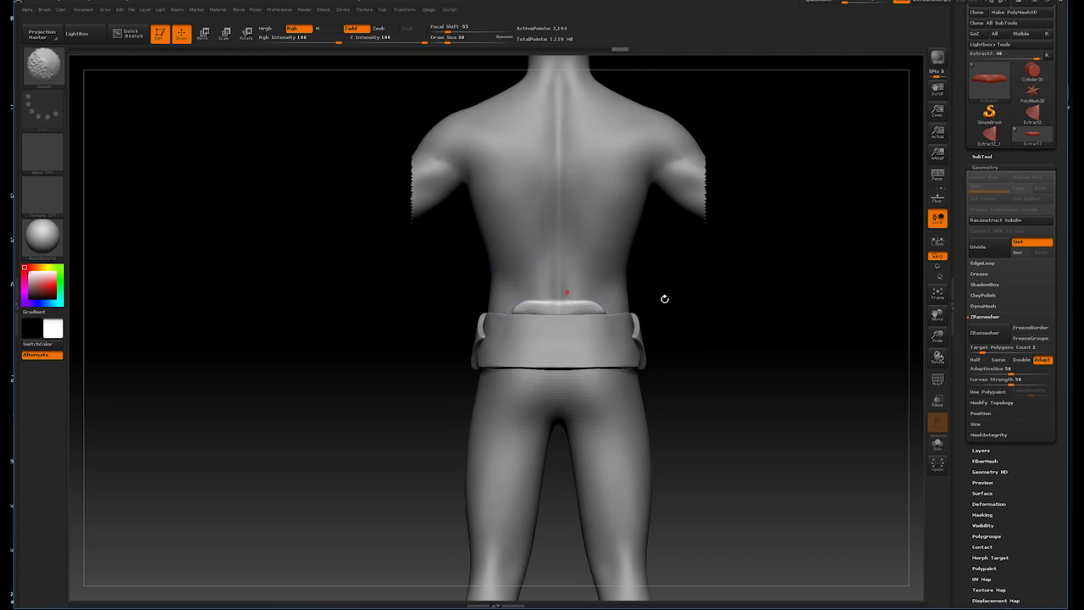
{"action": "left_click", "coordinate": [982, 156]}
{"action": "mouse_move", "coordinate": [1008, 222]}
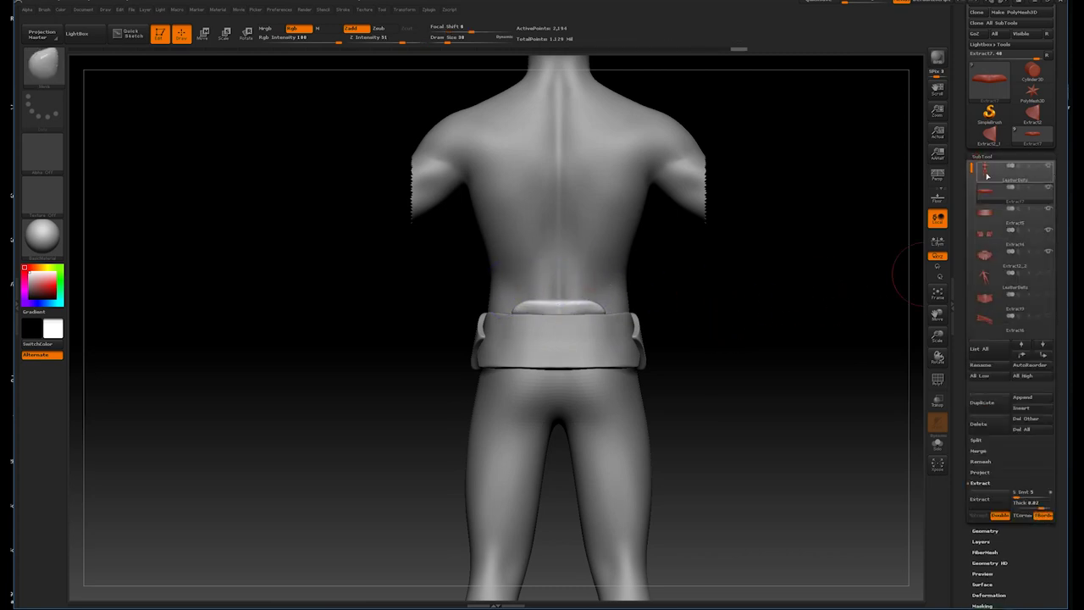
{"action": "left_click", "coordinate": [43, 64]}
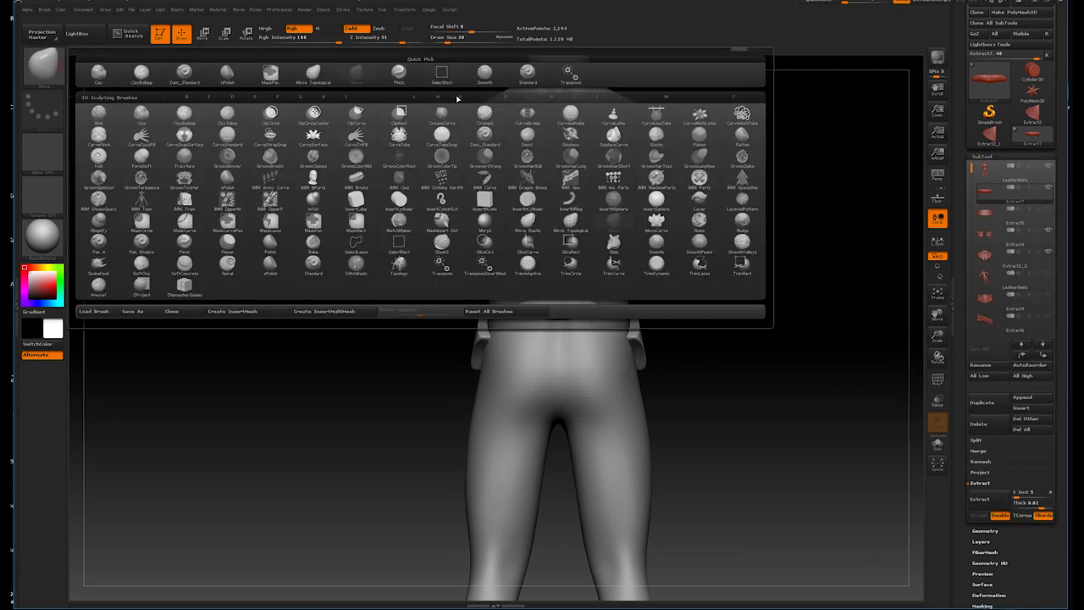
{"action": "left_click", "coordinate": [449, 100]}
{"action": "scroll", "coordinate": [658, 318], "scroll_direction": "up", "scroll_amount": 3}
{"action": "scroll", "coordinate": [658, 317], "scroll_direction": "up", "scroll_amount": 2}
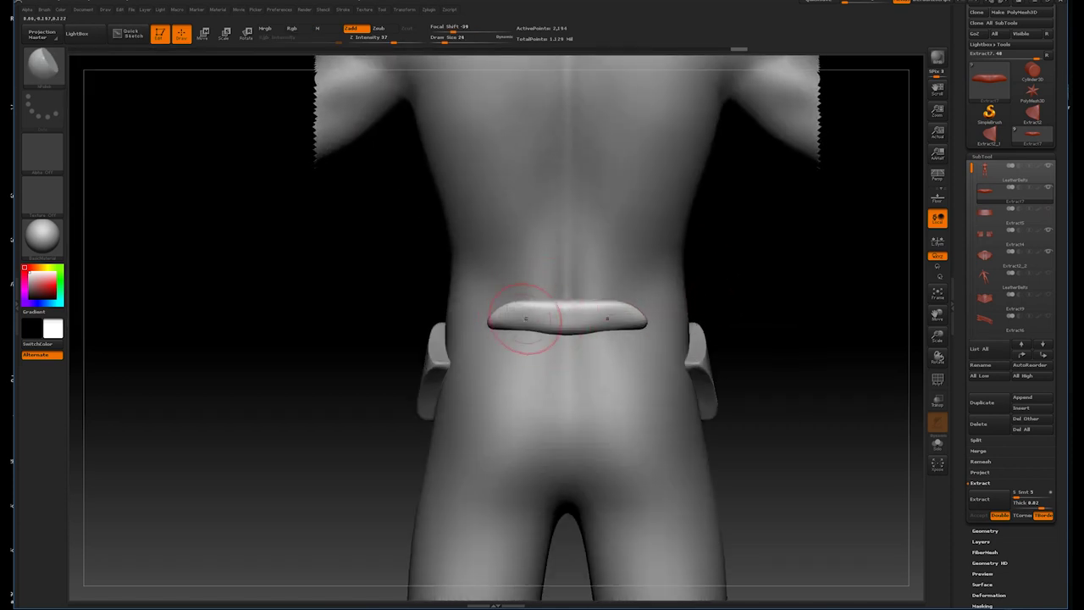
{"action": "left_click_drag", "start_coordinate": [597, 320], "coordinate": [529, 319]}
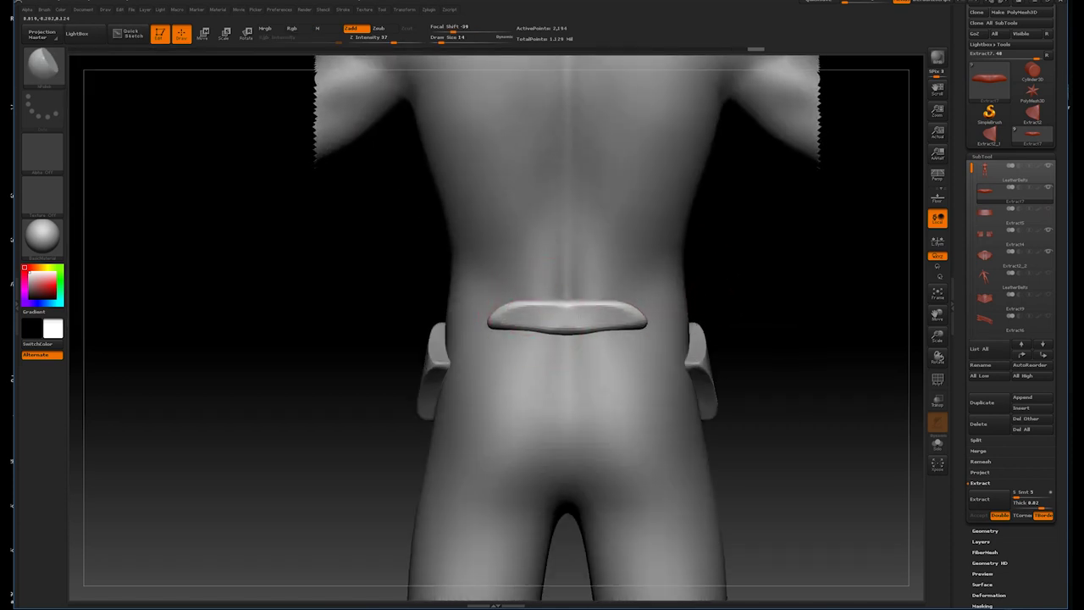
- Solo the rear plate and inspect it from front and angled views
{"action": "left_click", "coordinate": [937, 442]}
{"action": "left_click_drag", "start_coordinate": [767, 384], "coordinate": [562, 325]}
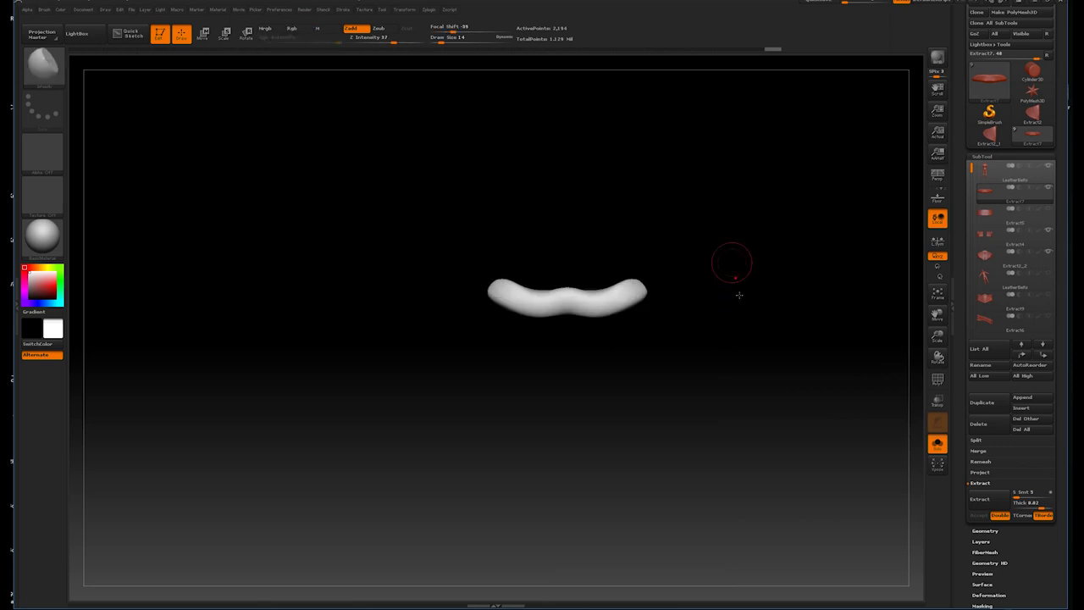
{"action": "mouse_move", "coordinate": [593, 263]}
{"action": "left_mouse_down"}
{"action": "mouse_move", "coordinate": [643, 240]}
{"action": "mouse_move", "coordinate": [498, 362]}
{"action": "mouse_move", "coordinate": [658, 170]}
{"action": "mouse_move", "coordinate": [646, 212]}
{"action": "mouse_move", "coordinate": [496, 367]}
{"action": "left_mouse_up"}
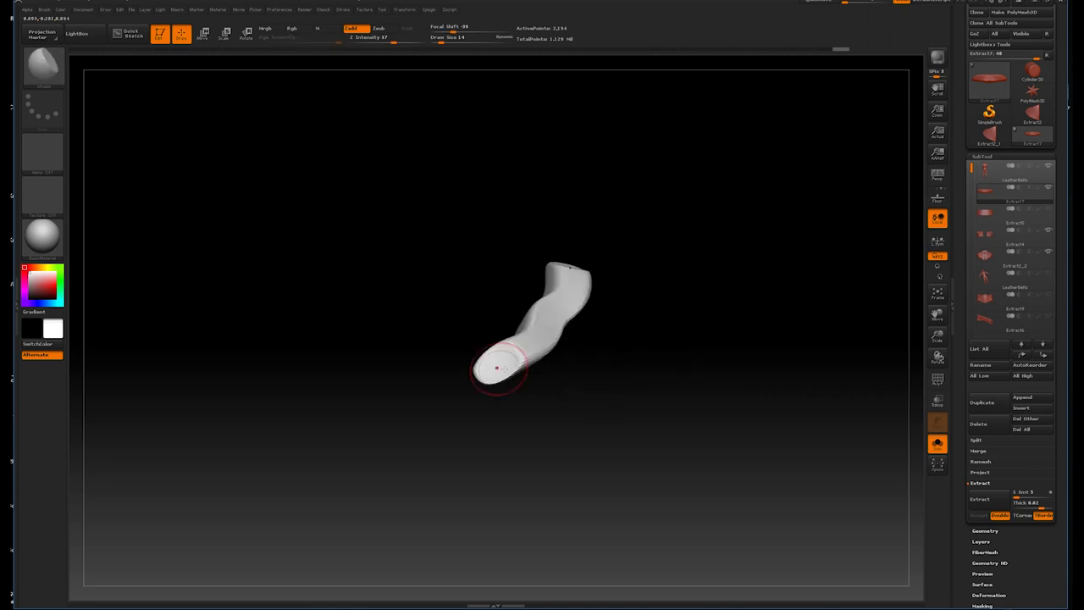
{"action": "left_click_drag", "start_coordinate": [578, 362], "coordinate": [531, 372], "text": "shift"}
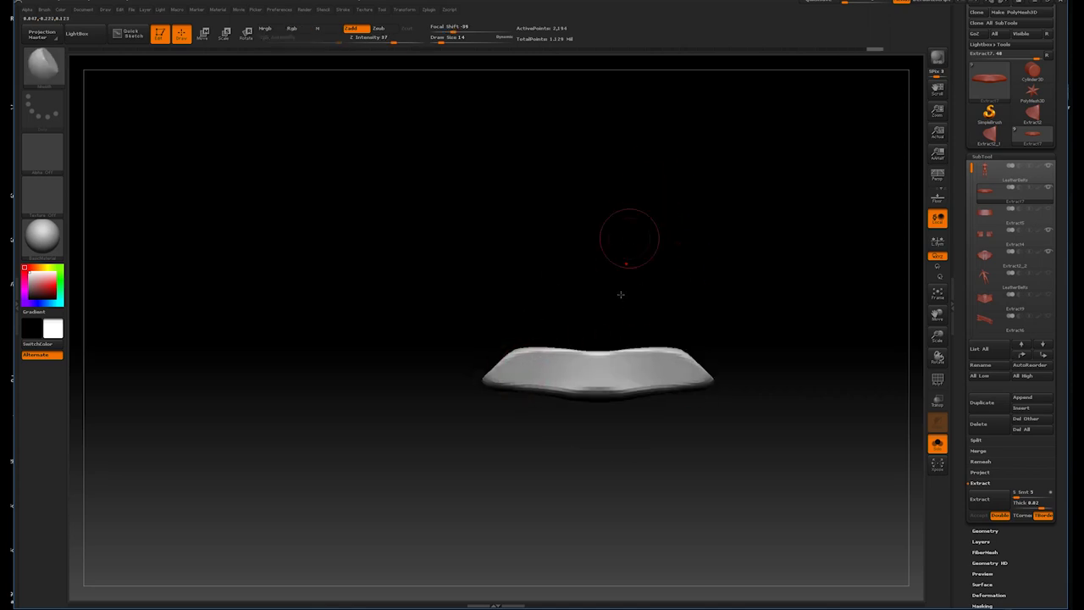
{"action": "left_click_drag", "start_coordinate": [629, 238], "coordinate": [527, 362]}
{"action": "mouse_move", "coordinate": [620, 348]}
{"action": "left_mouse_down"}
{"action": "mouse_move", "coordinate": [602, 263]}
{"action": "mouse_move", "coordinate": [537, 387]}
{"action": "mouse_move", "coordinate": [496, 398]}
{"action": "left_mouse_up"}
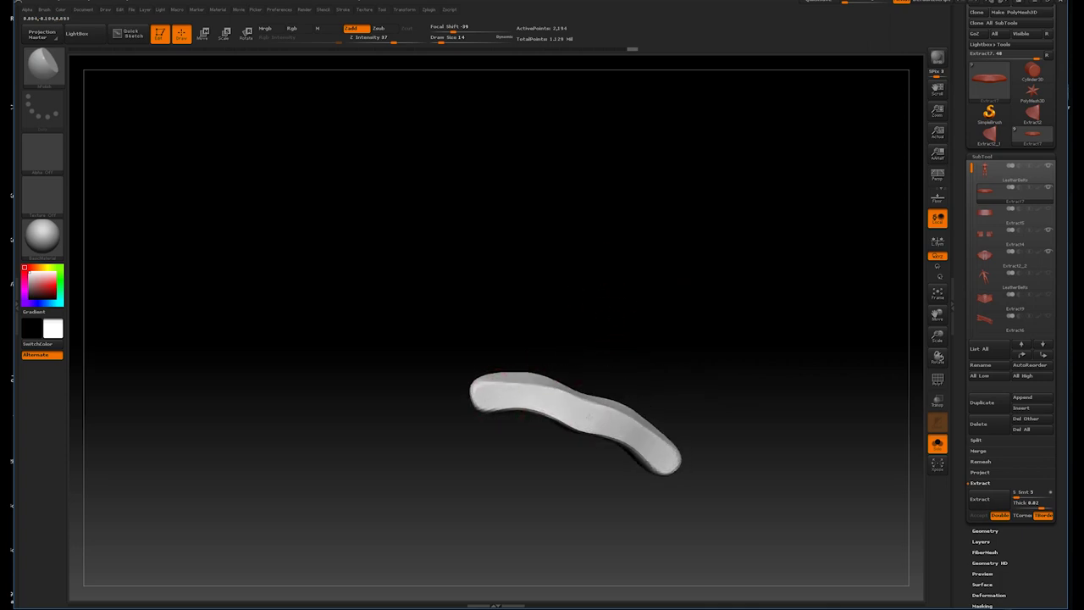
{"action": "mouse_move", "coordinate": [591, 417]}
{"action": "left_mouse_down"}
{"action": "mouse_move", "coordinate": [682, 217]}
{"action": "mouse_move", "coordinate": [699, 215]}
{"action": "mouse_move", "coordinate": [564, 381]}
{"action": "mouse_move", "coordinate": [615, 300]}
{"action": "mouse_move", "coordinate": [668, 344]}
{"action": "left_mouse_up"}
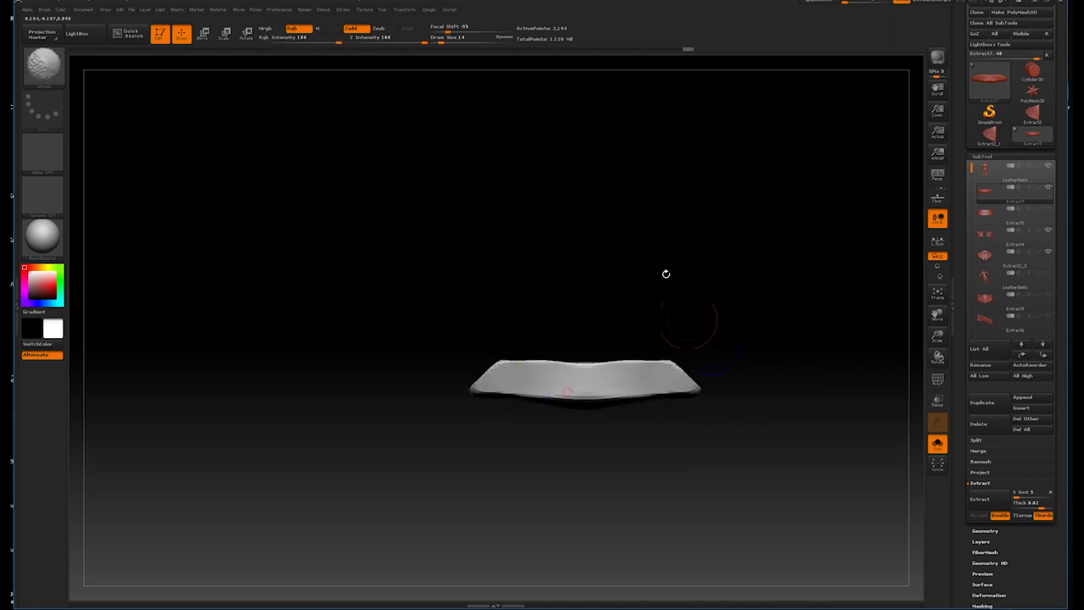
- Try different sculpting brushes at a smaller size on the isolated plate
{"action": "left_click", "coordinate": [55, 79]}
{"action": "left_click", "coordinate": [482, 279]}
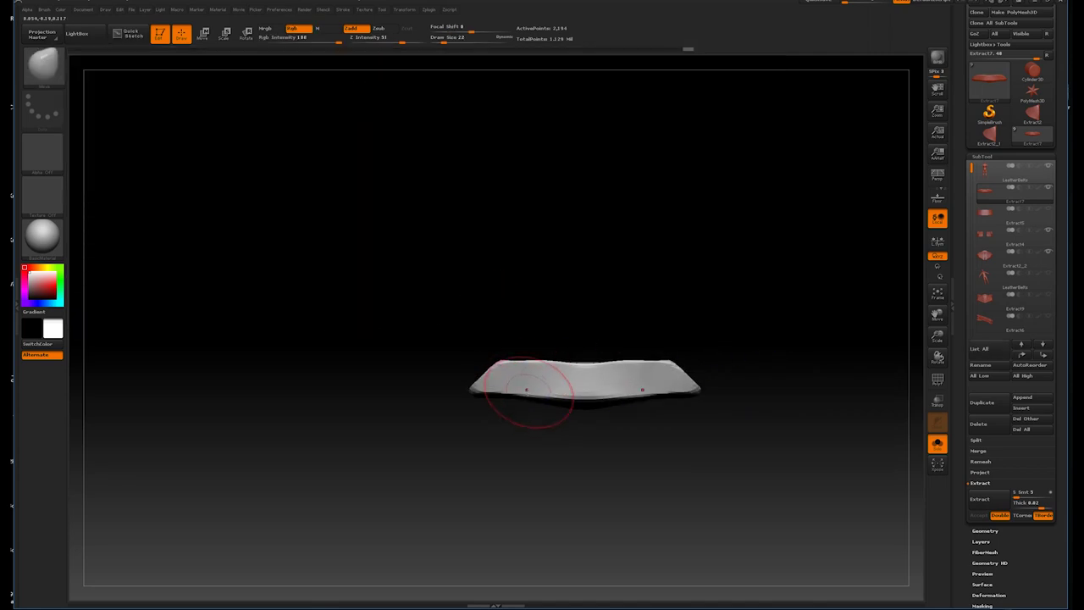
{"action": "key", "text": "bracketleft"}
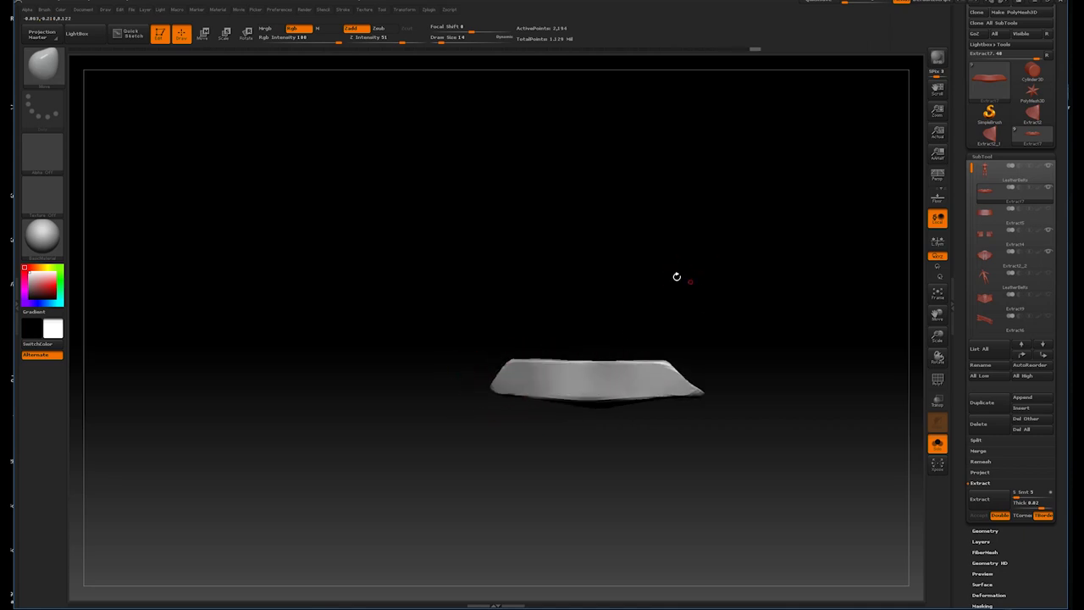
{"action": "mouse_move", "coordinate": [690, 307]}
{"action": "left_mouse_down"}
{"action": "mouse_move", "coordinate": [751, 306]}
{"action": "mouse_move", "coordinate": [702, 296]}
{"action": "mouse_move", "coordinate": [716, 302]}
{"action": "mouse_move", "coordinate": [675, 266]}
{"action": "mouse_move", "coordinate": [703, 269]}
{"action": "left_mouse_up"}
{"action": "left_click", "coordinate": [42, 64]}
{"action": "left_click", "coordinate": [398, 179]}
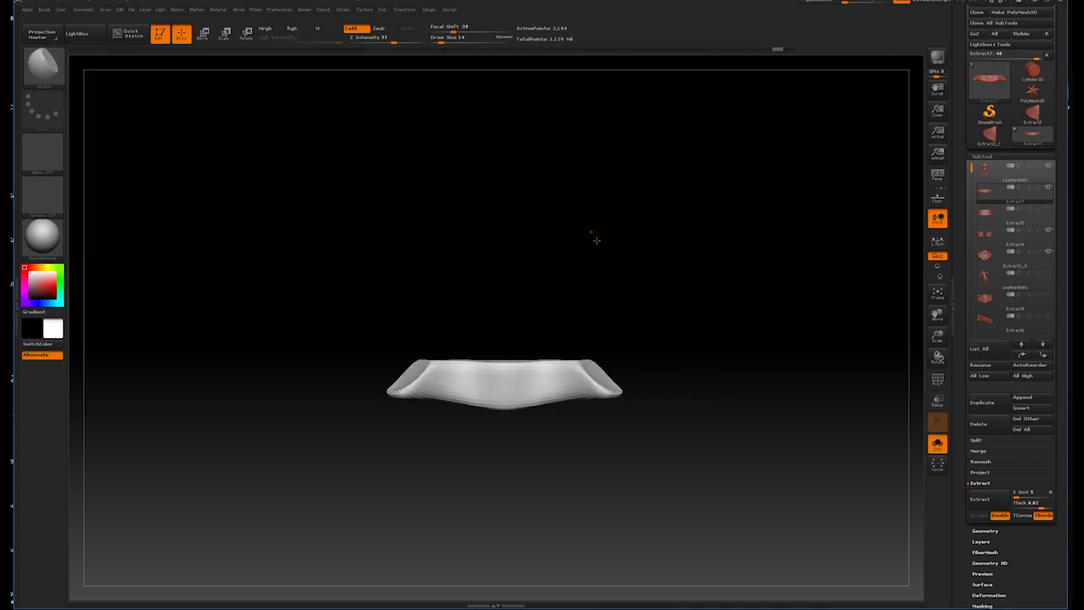
{"action": "left_click_drag", "start_coordinate": [591, 217], "coordinate": [465, 394]}
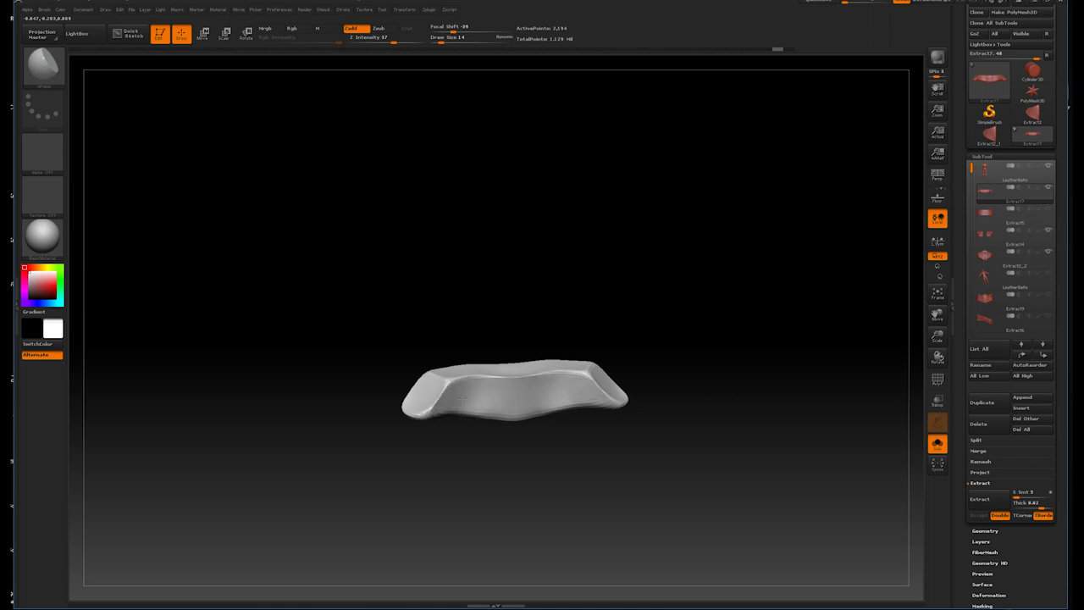
{"action": "mouse_move", "coordinate": [525, 387]}
{"action": "left_mouse_down"}
{"action": "mouse_move", "coordinate": [588, 300]}
{"action": "mouse_move", "coordinate": [799, 279]}
{"action": "left_mouse_up"}
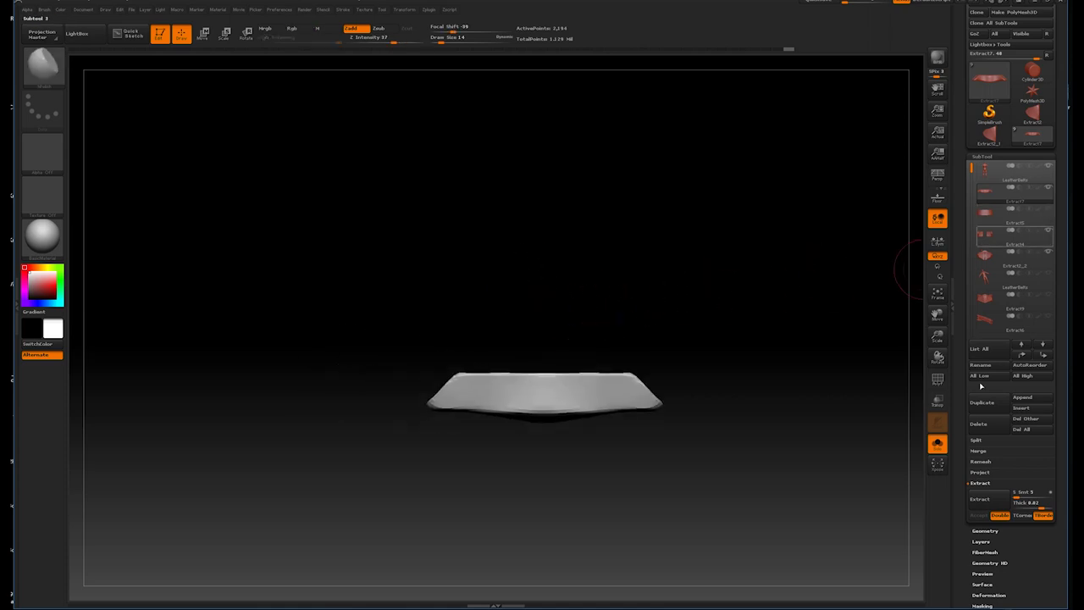
- Show the full figure, subdivide the rear plate, and select the front plates
{"action": "left_click", "coordinate": [937, 443]}
{"action": "mouse_move", "coordinate": [844, 381]}
{"action": "left_mouse_down"}
{"action": "mouse_move", "coordinate": [802, 327]}
{"action": "mouse_move", "coordinate": [750, 291]}
{"action": "mouse_move", "coordinate": [781, 399]}
{"action": "mouse_move", "coordinate": [736, 238]}
{"action": "mouse_move", "coordinate": [793, 395]}
{"action": "left_mouse_up"}
{"action": "left_click", "coordinate": [43, 64]}
{"action": "left_click", "coordinate": [355, 75]}
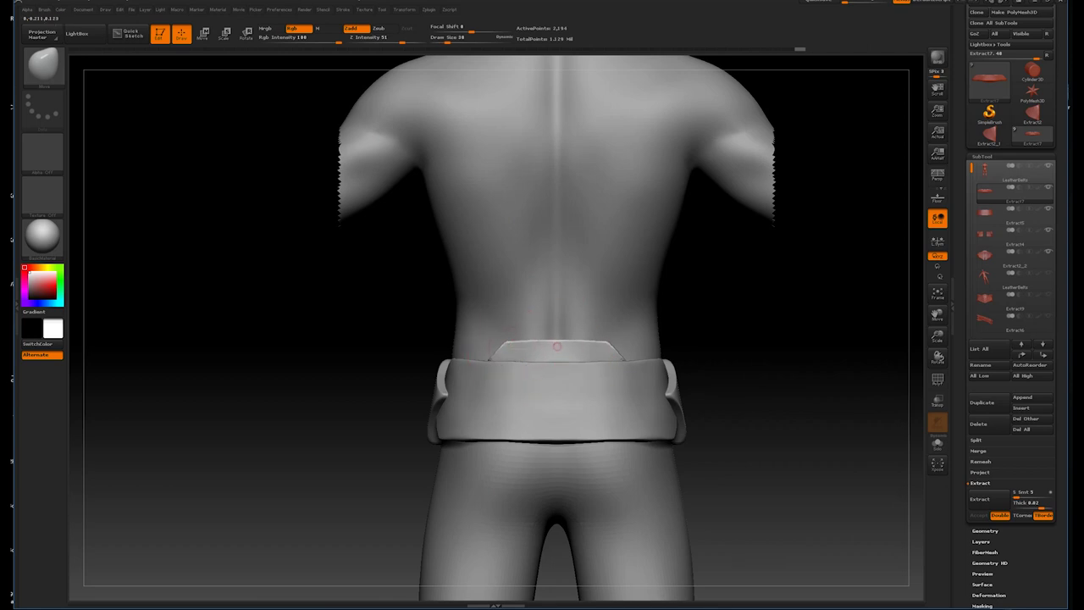
{"action": "mouse_move", "coordinate": [762, 331]}
{"action": "left_mouse_down"}
{"action": "mouse_move", "coordinate": [737, 338]}
{"action": "mouse_move", "coordinate": [713, 295]}
{"action": "left_mouse_up"}
{"action": "key", "text": "ctrl+d"}
{"action": "key", "text": "shift"}
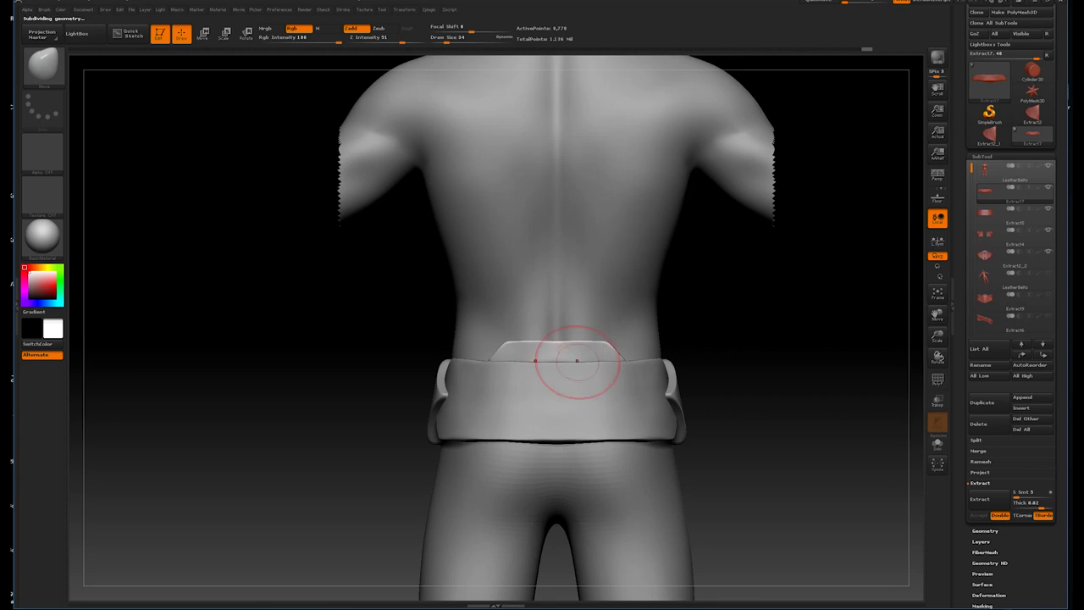
{"action": "mouse_move", "coordinate": [654, 349]}
{"action": "left_mouse_down"}
{"action": "mouse_move", "coordinate": [743, 363]}
{"action": "mouse_move", "coordinate": [711, 365]}
{"action": "mouse_move", "coordinate": [734, 319]}
{"action": "mouse_move", "coordinate": [653, 335]}
{"action": "mouse_move", "coordinate": [699, 322]}
{"action": "mouse_move", "coordinate": [685, 297]}
{"action": "mouse_move", "coordinate": [720, 377]}
{"action": "mouse_move", "coordinate": [716, 333]}
{"action": "mouse_move", "coordinate": [720, 373]}
{"action": "mouse_move", "coordinate": [746, 346]}
{"action": "mouse_move", "coordinate": [649, 367]}
{"action": "left_mouse_up"}
{"action": "left_click", "coordinate": [593, 380], "text": "alt"}
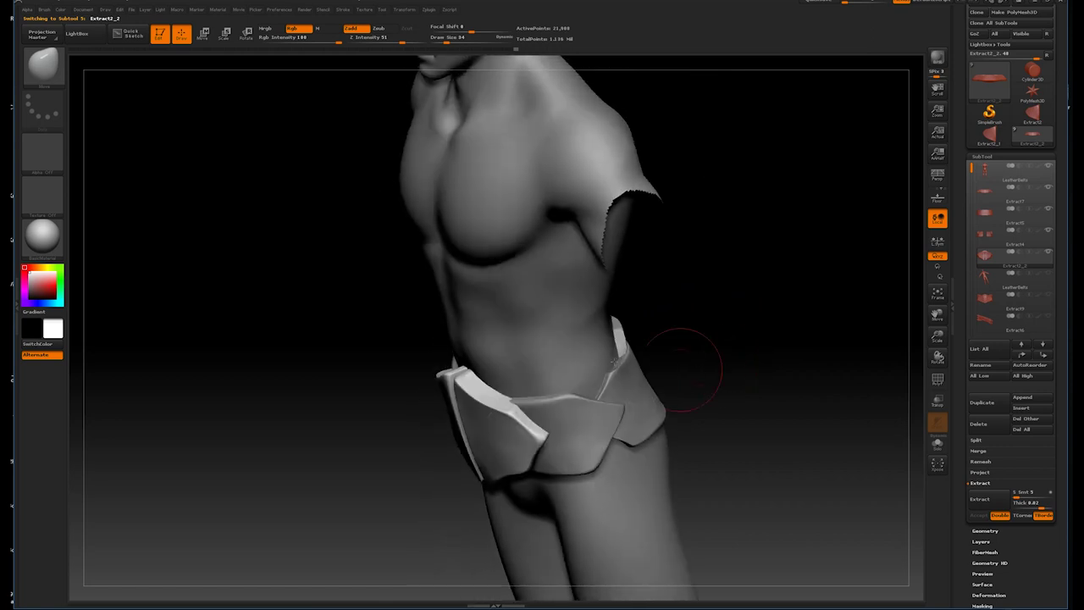
{"action": "left_click", "coordinate": [938, 443]}
{"action": "key", "text": "b"}
{"action": "key", "text": "c"}
{"action": "key", "text": "b"}
{"action": "mouse_move", "coordinate": [590, 312]}
{"action": "left_mouse_down", "text": "shift"}
{"action": "mouse_move", "coordinate": [608, 416]}
{"action": "mouse_move", "coordinate": [668, 361]}
{"action": "mouse_move", "coordinate": [535, 425]}
{"action": "left_mouse_up", "text": "shift"}
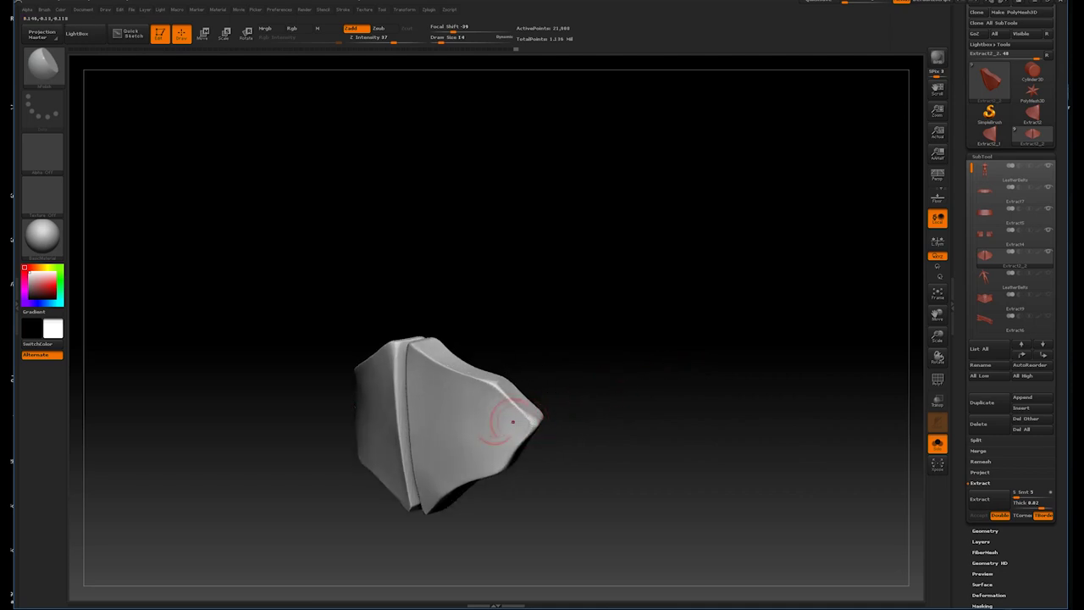
{"action": "left_click_drag", "start_coordinate": [578, 387], "coordinate": [528, 418]}
{"action": "mouse_move", "coordinate": [584, 390]}
{"action": "left_mouse_down"}
{"action": "mouse_move", "coordinate": [536, 434]}
{"action": "mouse_move", "coordinate": [617, 346]}
{"action": "mouse_move", "coordinate": [588, 317]}
{"action": "mouse_move", "coordinate": [497, 410]}
{"action": "mouse_move", "coordinate": [486, 402]}
{"action": "left_mouse_up"}
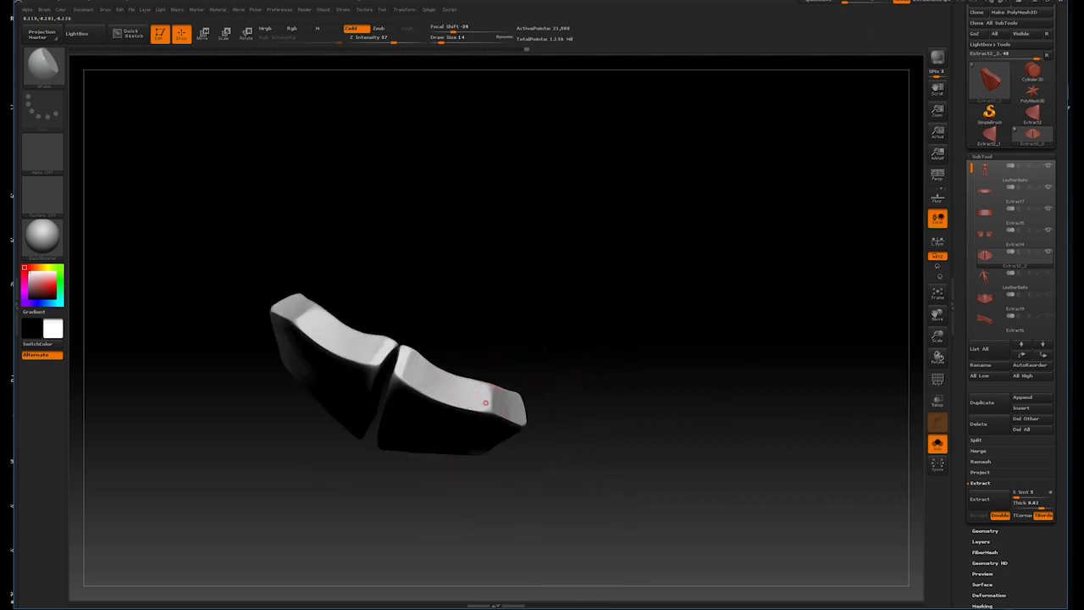
{"action": "mouse_move", "coordinate": [533, 374]}
{"action": "left_mouse_down"}
{"action": "mouse_move", "coordinate": [511, 406]}
{"action": "mouse_move", "coordinate": [556, 398]}
{"action": "mouse_move", "coordinate": [605, 363]}
{"action": "mouse_move", "coordinate": [513, 481]}
{"action": "left_mouse_up"}
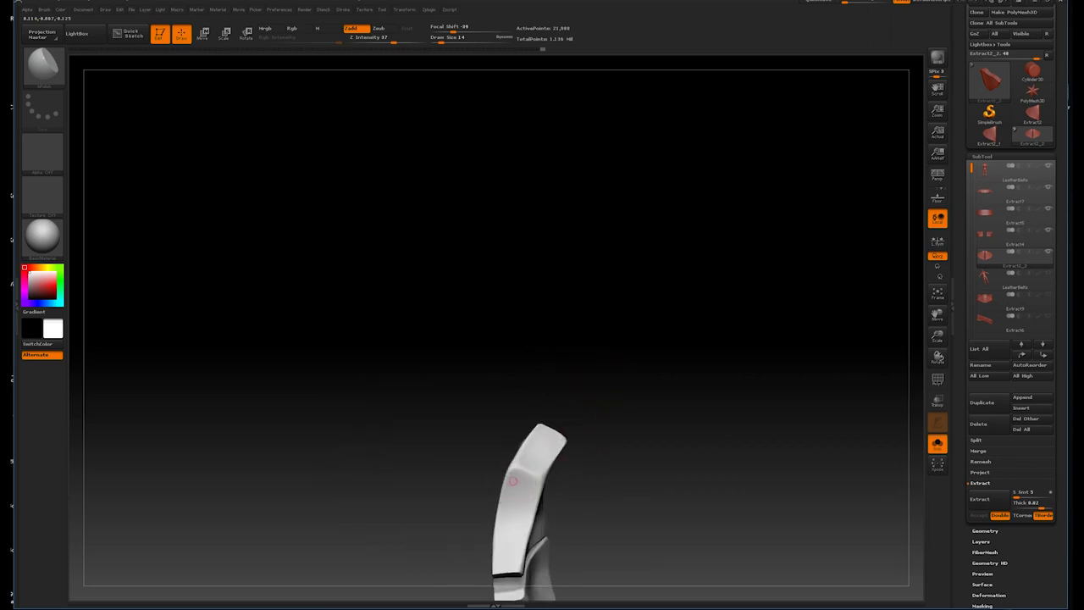
{"action": "left_click_drag", "start_coordinate": [528, 420], "coordinate": [621, 407]}
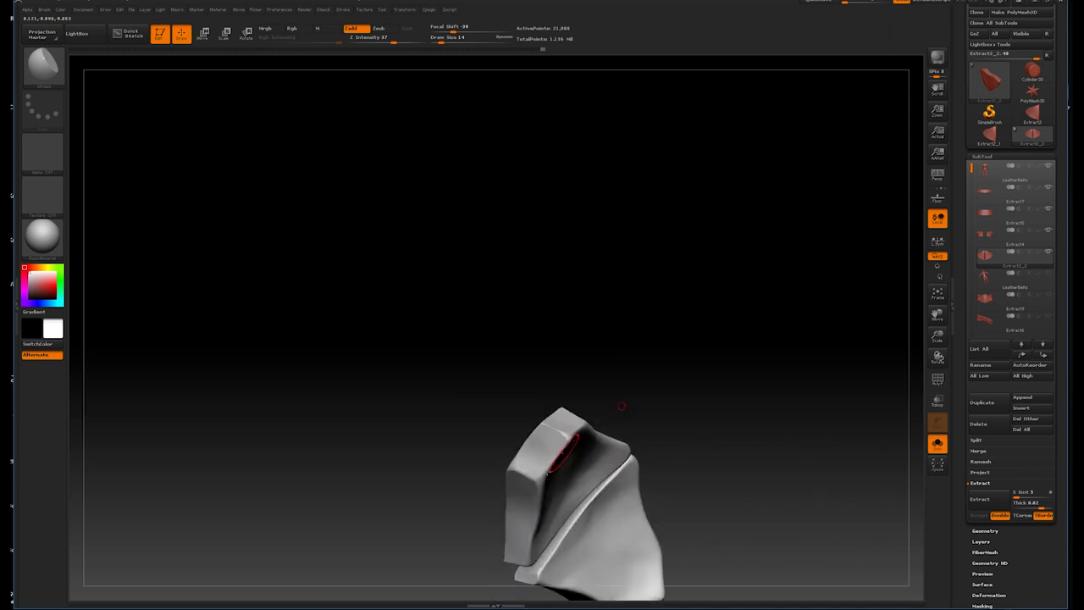
{"action": "mouse_move", "coordinate": [551, 434]}
{"action": "left_mouse_down"}
{"action": "mouse_move", "coordinate": [646, 356]}
{"action": "mouse_move", "coordinate": [557, 430]}
{"action": "left_mouse_up"}
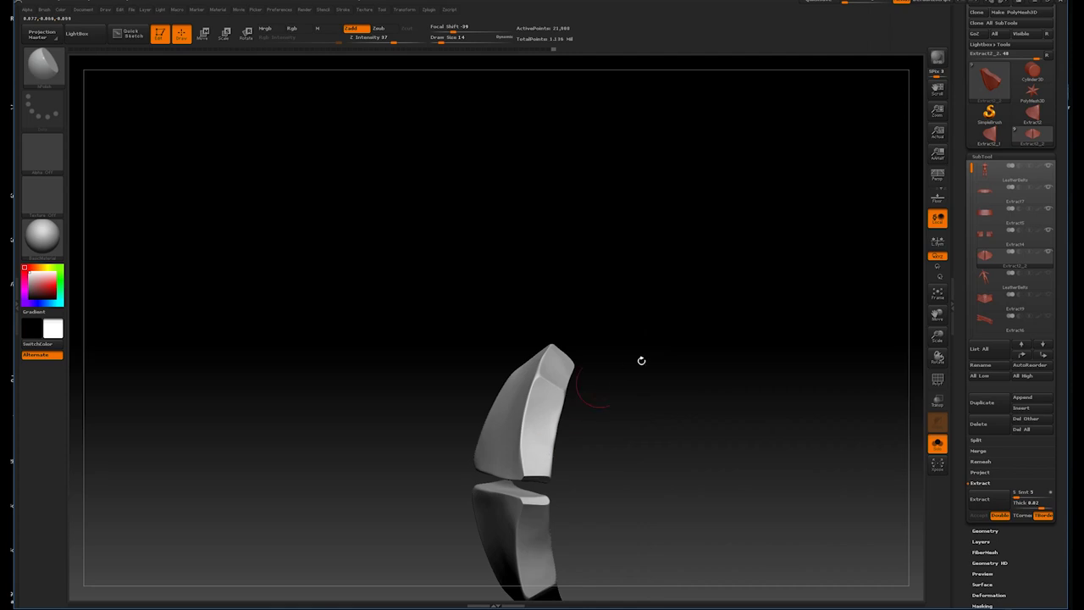
{"action": "left_click_drag", "start_coordinate": [641, 360], "coordinate": [528, 443]}
{"action": "mouse_move", "coordinate": [593, 355]}
{"action": "left_mouse_down"}
{"action": "mouse_move", "coordinate": [605, 358]}
{"action": "mouse_move", "coordinate": [580, 307]}
{"action": "mouse_move", "coordinate": [508, 354]}
{"action": "mouse_move", "coordinate": [609, 298]}
{"action": "mouse_move", "coordinate": [903, 249]}
{"action": "left_mouse_up"}
{"action": "left_click", "coordinate": [938, 443]}
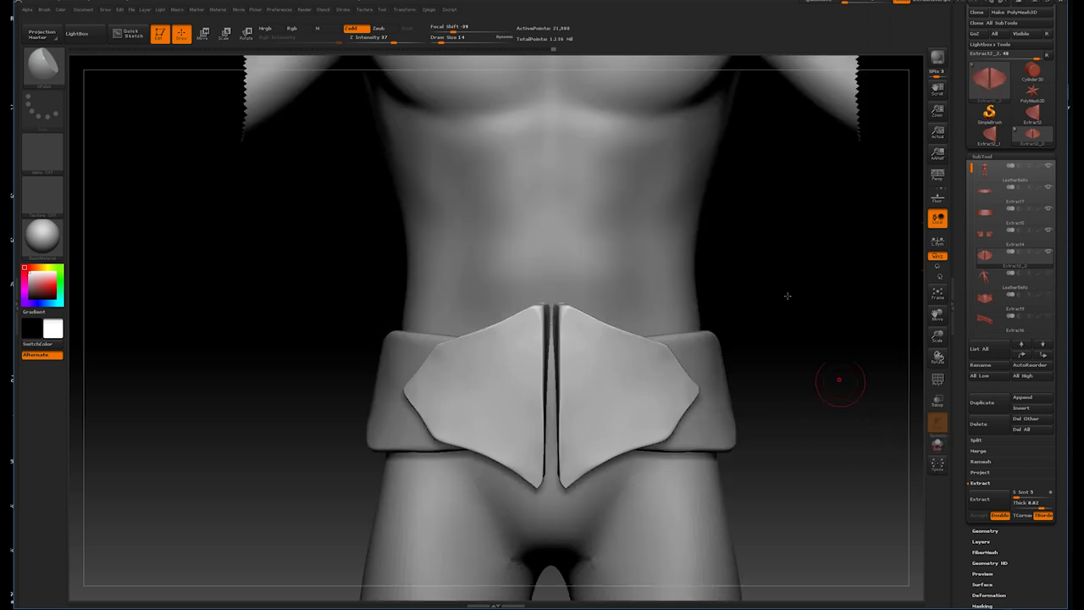
{"action": "key", "text": "f"}
{"action": "mouse_move", "coordinate": [689, 207]}
{"action": "left_mouse_down"}
{"action": "mouse_move", "coordinate": [738, 221]}
{"action": "mouse_move", "coordinate": [737, 279]}
{"action": "mouse_move", "coordinate": [716, 287]}
{"action": "mouse_move", "coordinate": [753, 282]}
{"action": "mouse_move", "coordinate": [748, 315]}
{"action": "mouse_move", "coordinate": [576, 363]}
{"action": "left_mouse_up"}
{"action": "left_click_drag", "start_coordinate": [714, 282], "coordinate": [720, 291], "text": "alt"}
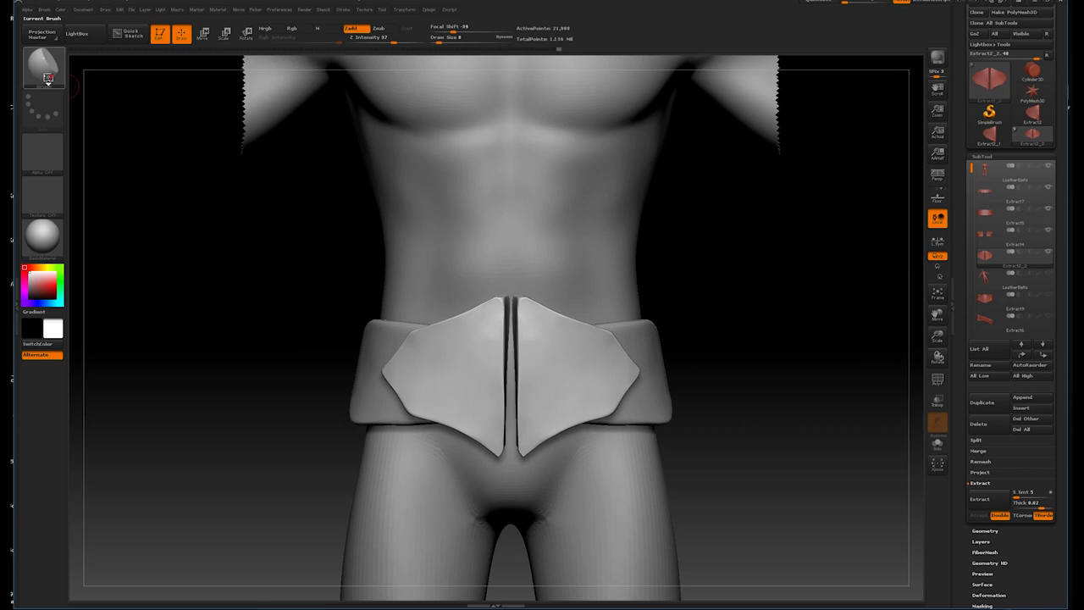
- Pick a carving brush and subdivide the front plates
{"action": "left_click", "coordinate": [42, 64]}
{"action": "left_click", "coordinate": [188, 78]}
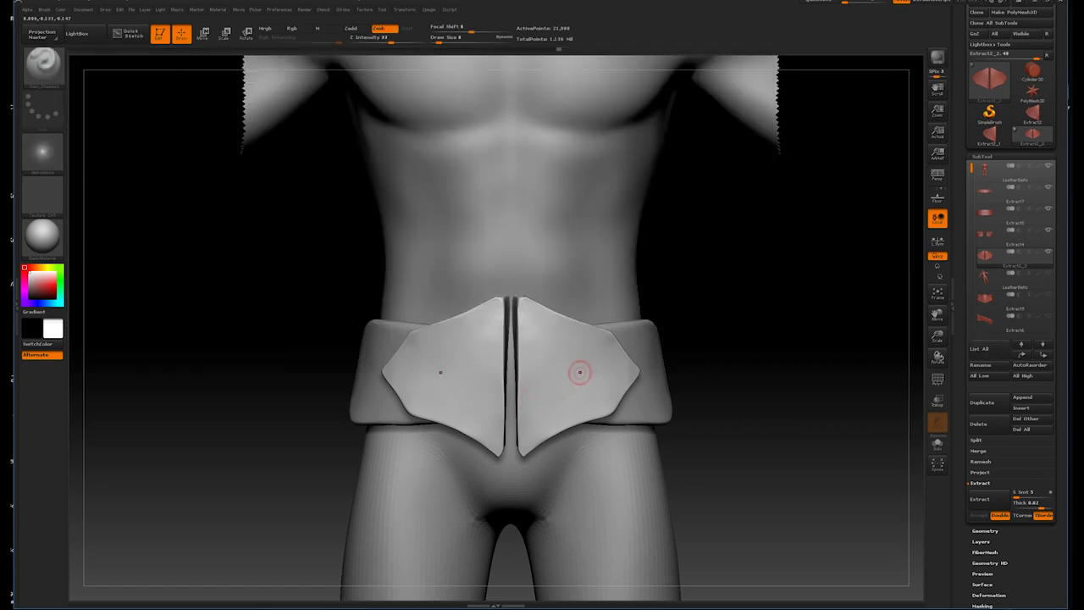
{"action": "key", "text": "ctrl+d"}
- Mask rectangular bands along the plates' seam and edges, then clear the mask
{"action": "key", "text": "shift"}
{"action": "left_click_drag", "start_coordinate": [525, 312], "coordinate": [565, 327]}
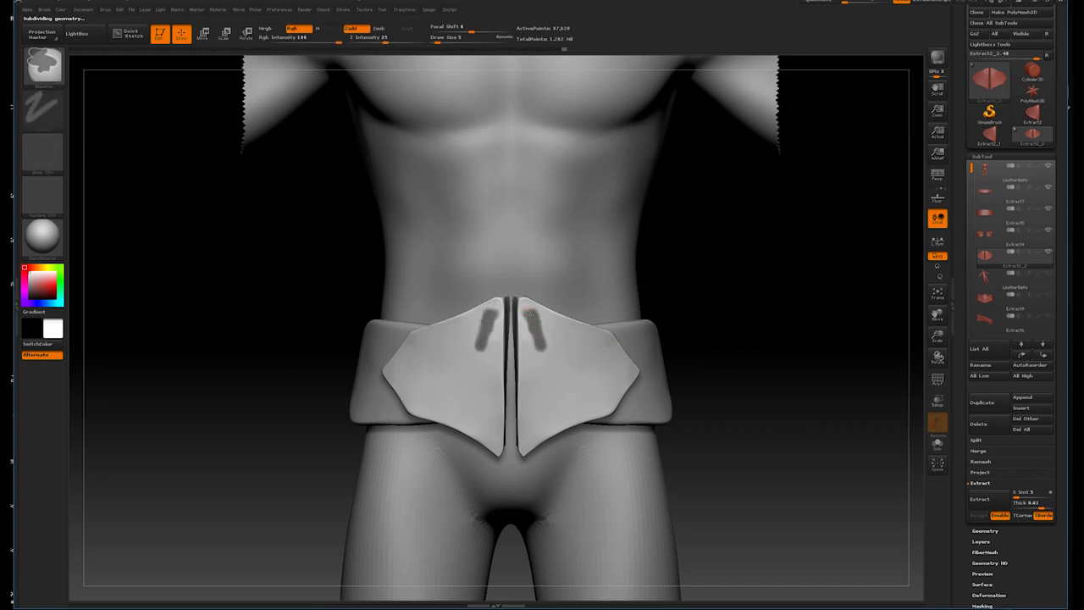
{"action": "left_click_drag", "start_coordinate": [565, 327], "coordinate": [606, 344]}
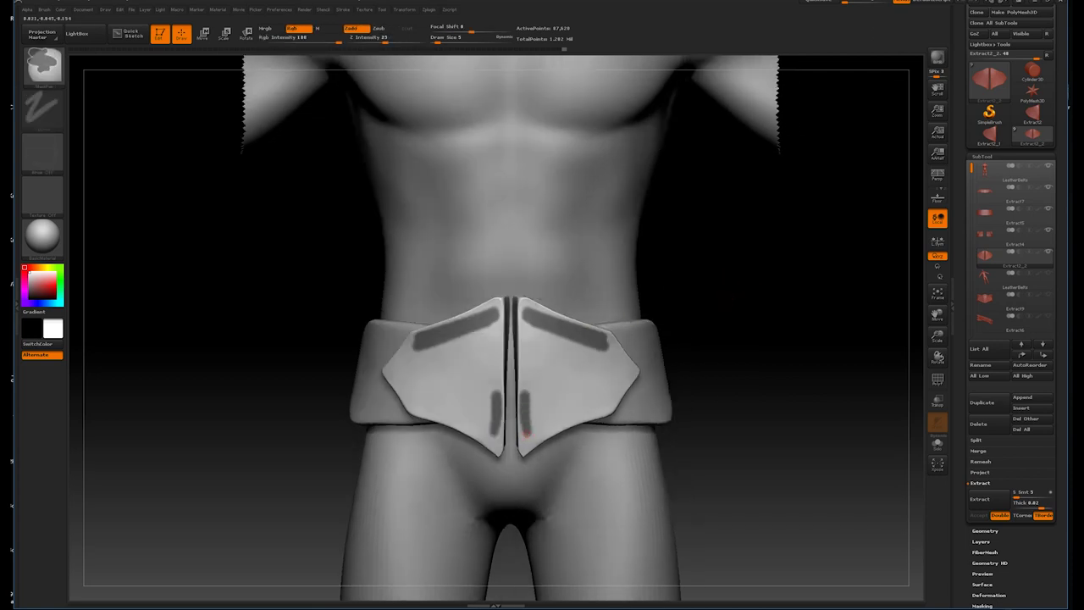
{"action": "left_click_drag", "start_coordinate": [526, 431], "coordinate": [527, 339]}
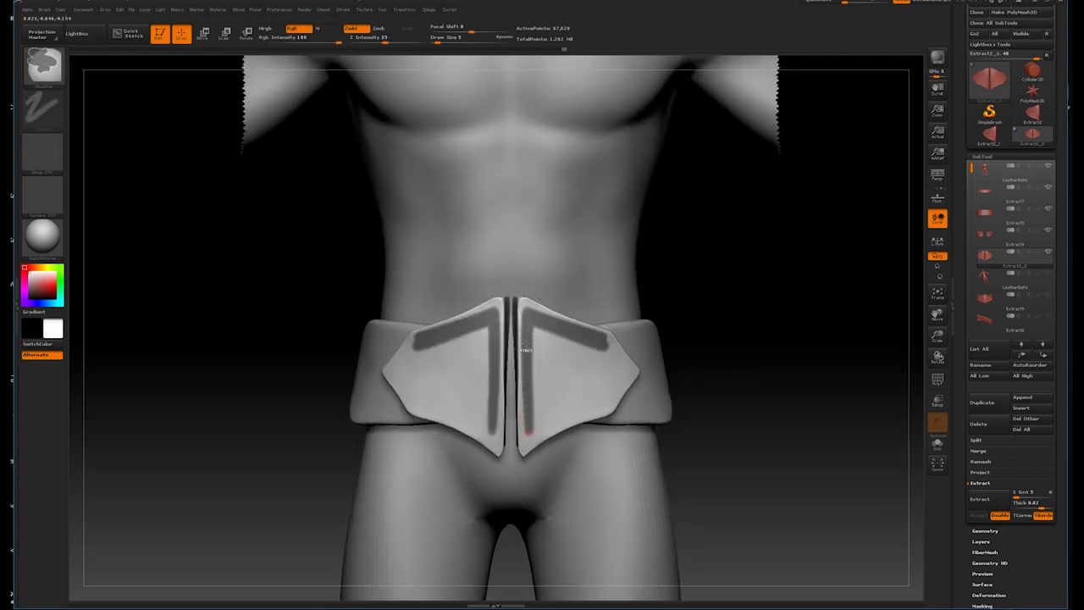
{"action": "left_click_drag", "start_coordinate": [527, 437], "coordinate": [596, 339]}
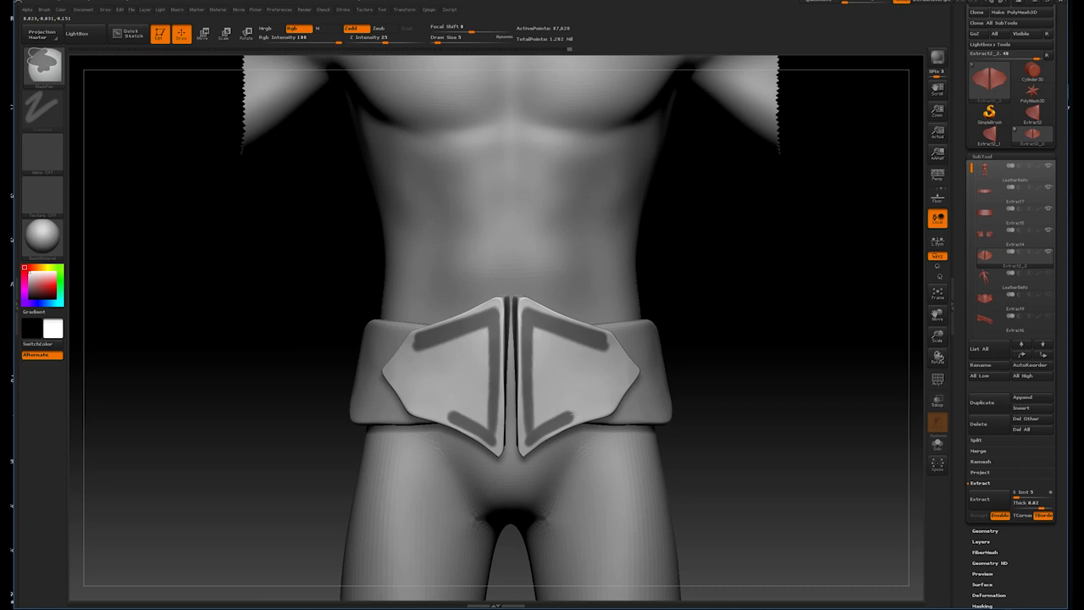
{"action": "left_click", "coordinate": [641, 333], "text": "ctrl"}
{"action": "left_click", "coordinate": [649, 336], "text": "ctrl"}
{"action": "left_click", "coordinate": [694, 286], "text": "ctrl"}
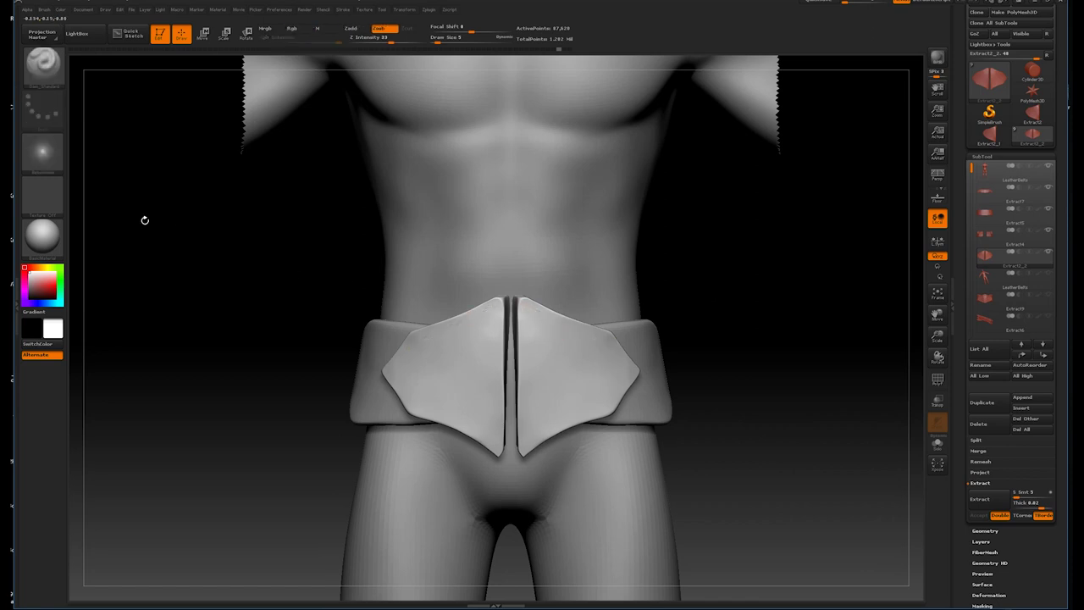
- Choose a round alpha and subdivide the front plates again
{"action": "left_click", "coordinate": [42, 150]}
{"action": "left_click", "coordinate": [354, 197]}
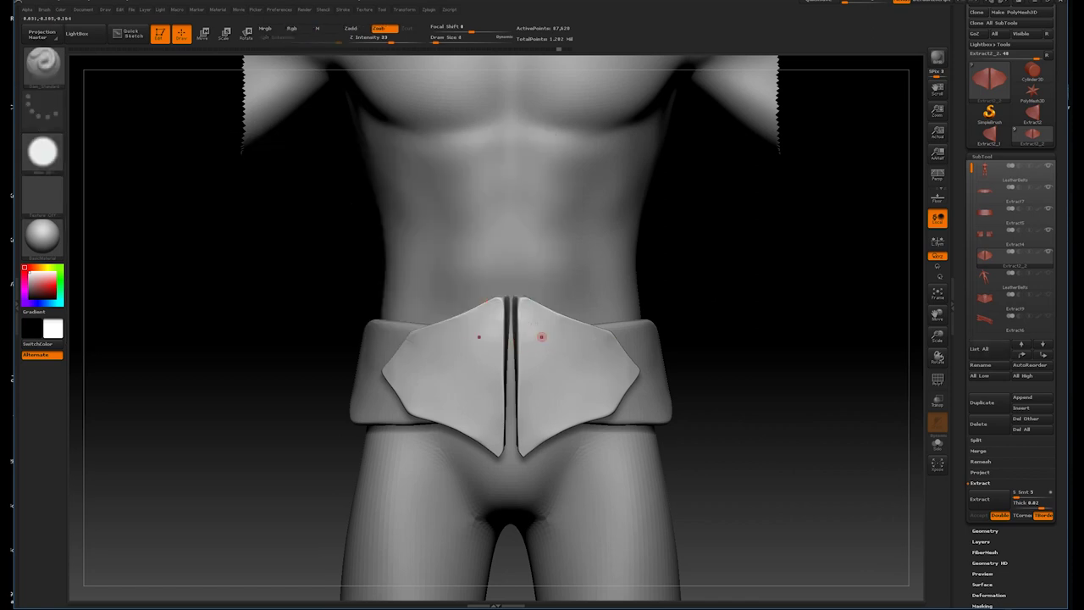
{"action": "key", "text": "ctrl+d"}
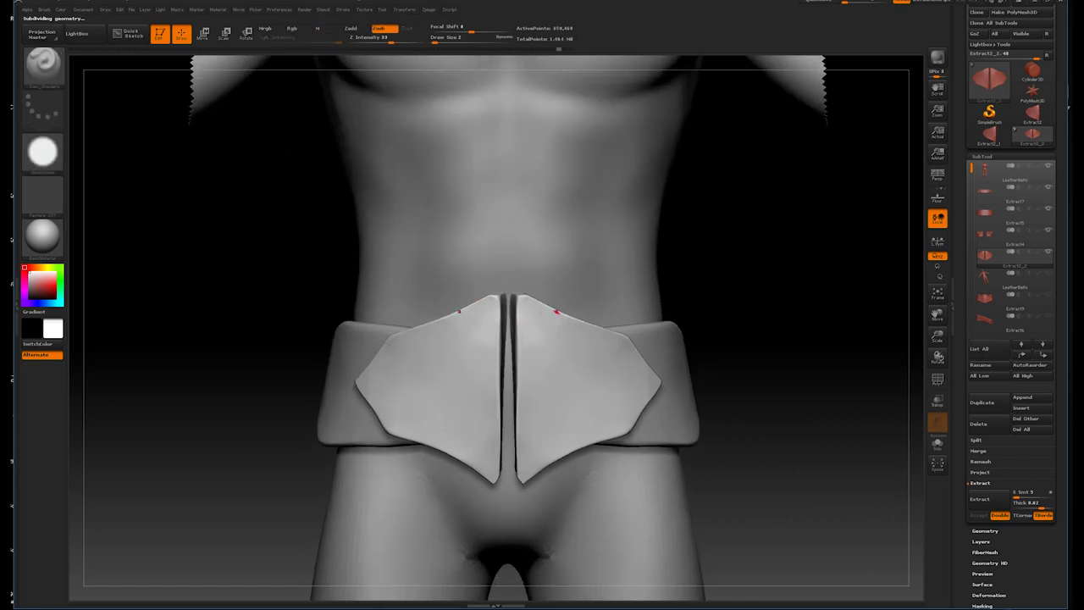
- Carve mirrored rims along the plates' upper, outer and lower edges, then enable Lazy Mouse
{"action": "left_click_drag", "start_coordinate": [532, 303], "coordinate": [595, 337]}
{"action": "key", "text": "ctrl+z"}
{"action": "left_click_drag", "start_coordinate": [518, 302], "coordinate": [620, 344]}
{"action": "key", "text": "ctrl+z"}
{"action": "left_click_drag", "start_coordinate": [515, 302], "coordinate": [622, 342]}
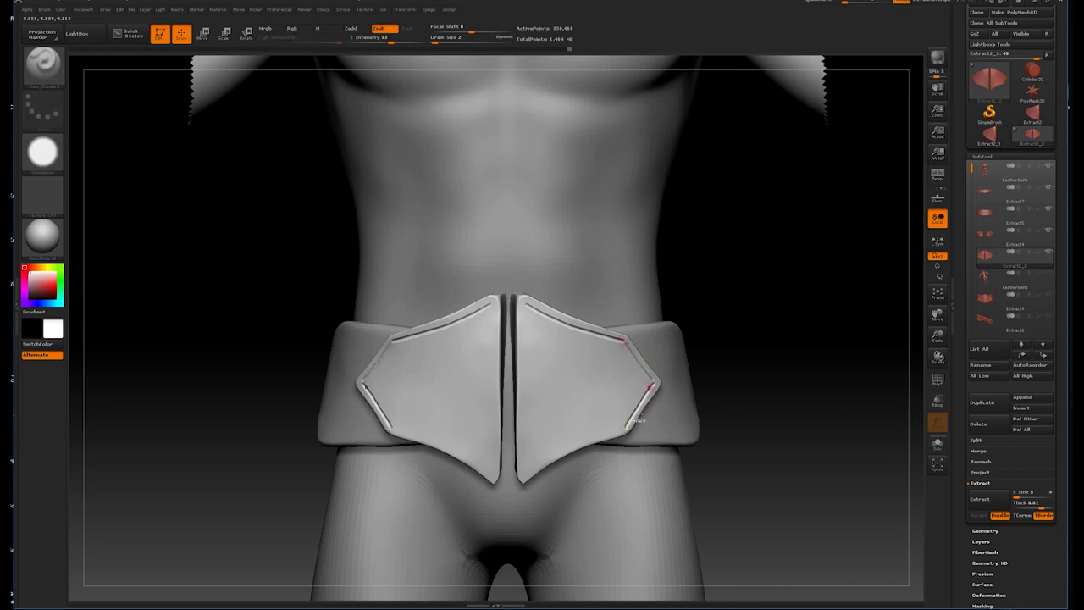
{"action": "left_click_drag", "start_coordinate": [655, 385], "coordinate": [627, 427]}
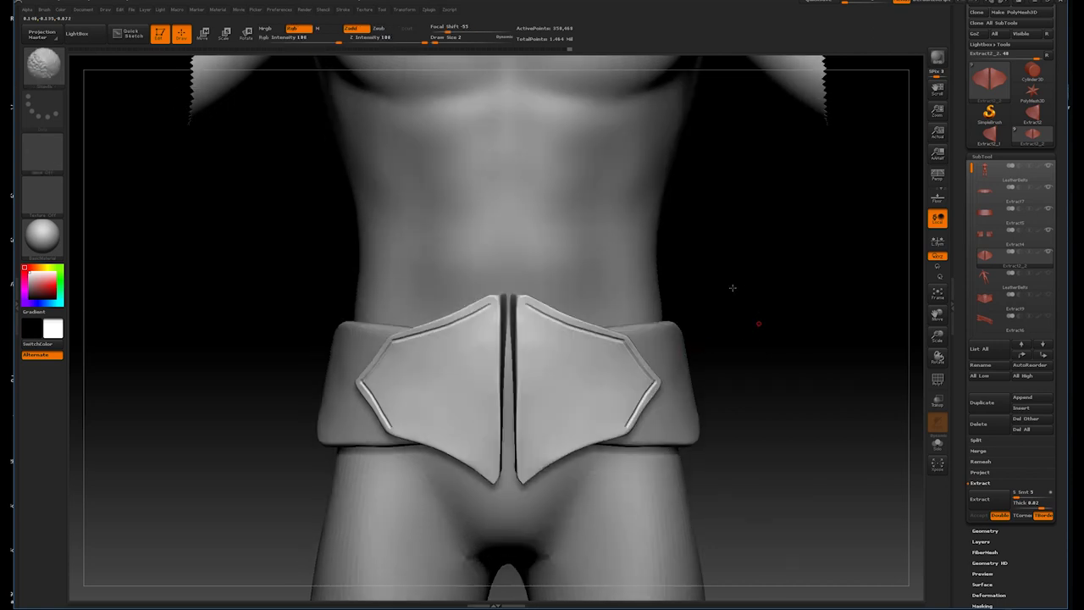
{"action": "left_click_drag", "start_coordinate": [525, 476], "coordinate": [623, 411]}
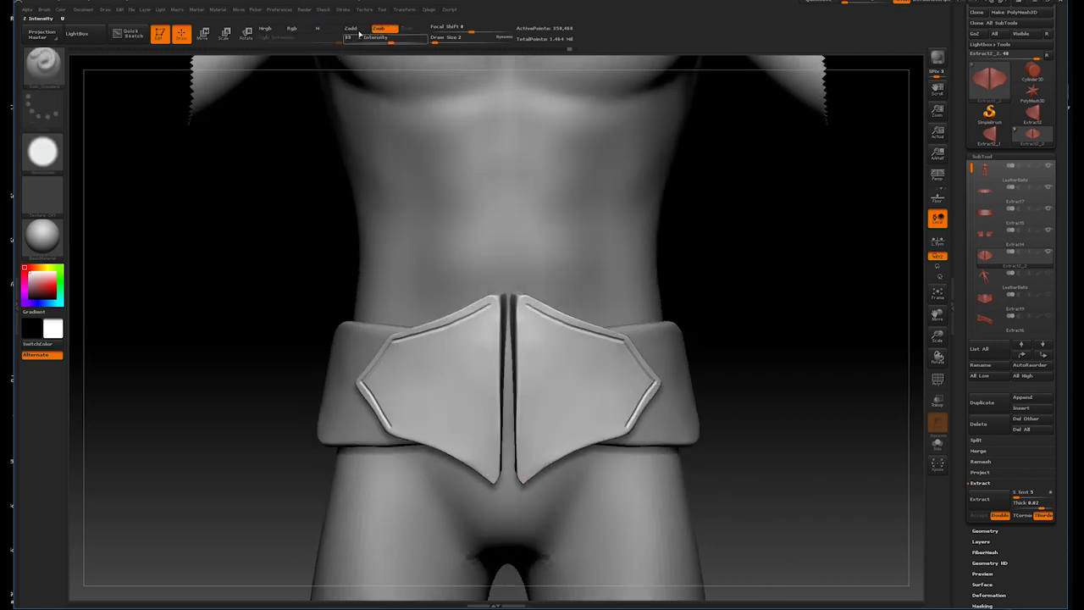
{"action": "left_click", "coordinate": [343, 9]}
{"action": "left_click", "coordinate": [364, 146]}
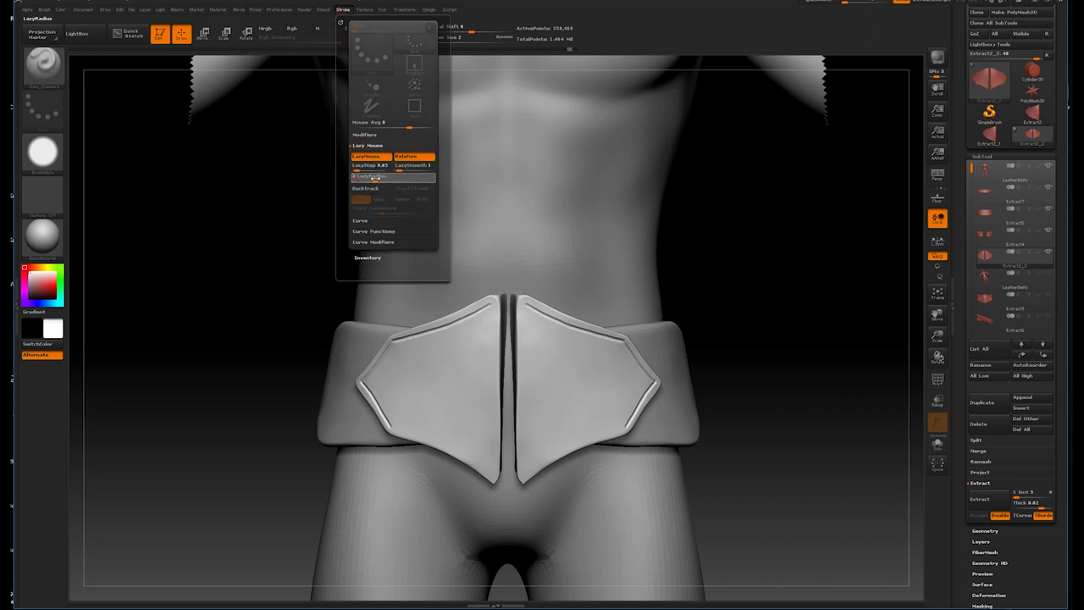
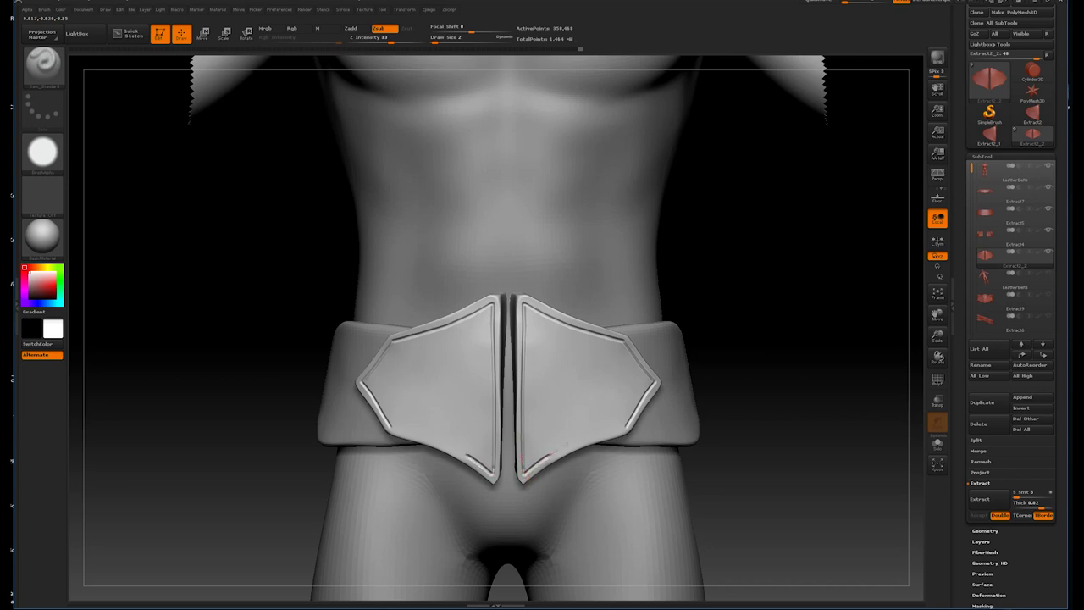
- Carve two mirrored strokes down the front plates, deepening each vertical groove top to bottom
{"action": "key", "text": "f"}
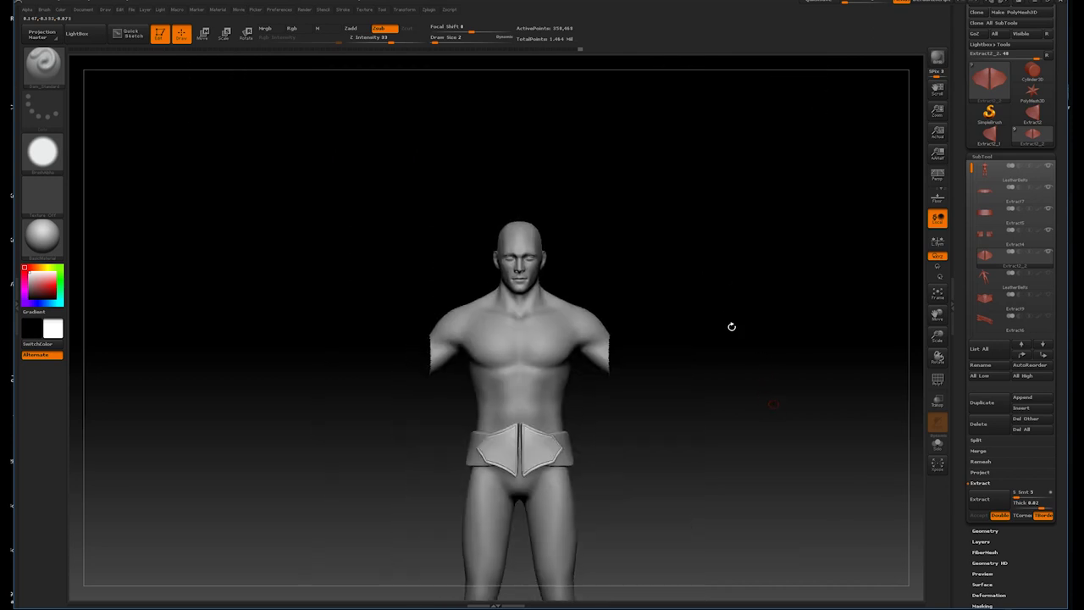
{"action": "mouse_move", "coordinate": [700, 367]}
{"action": "left_mouse_down"}
{"action": "mouse_move", "coordinate": [719, 302]}
{"action": "mouse_move", "coordinate": [671, 311]}
{"action": "mouse_move", "coordinate": [694, 299]}
{"action": "mouse_move", "coordinate": [723, 353]}
{"action": "mouse_move", "coordinate": [730, 314]}
{"action": "mouse_move", "coordinate": [766, 305]}
{"action": "mouse_move", "coordinate": [769, 326]}
{"action": "left_mouse_up"}
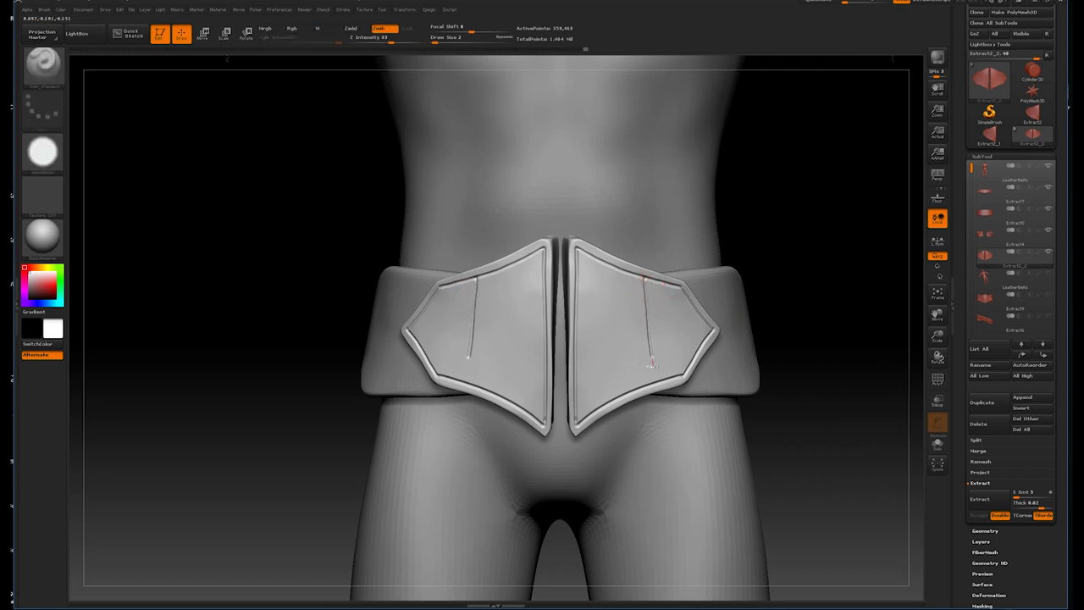
{"action": "left_click_drag", "start_coordinate": [644, 278], "coordinate": [648, 373]}
{"action": "left_click_drag", "start_coordinate": [645, 278], "coordinate": [647, 398]}
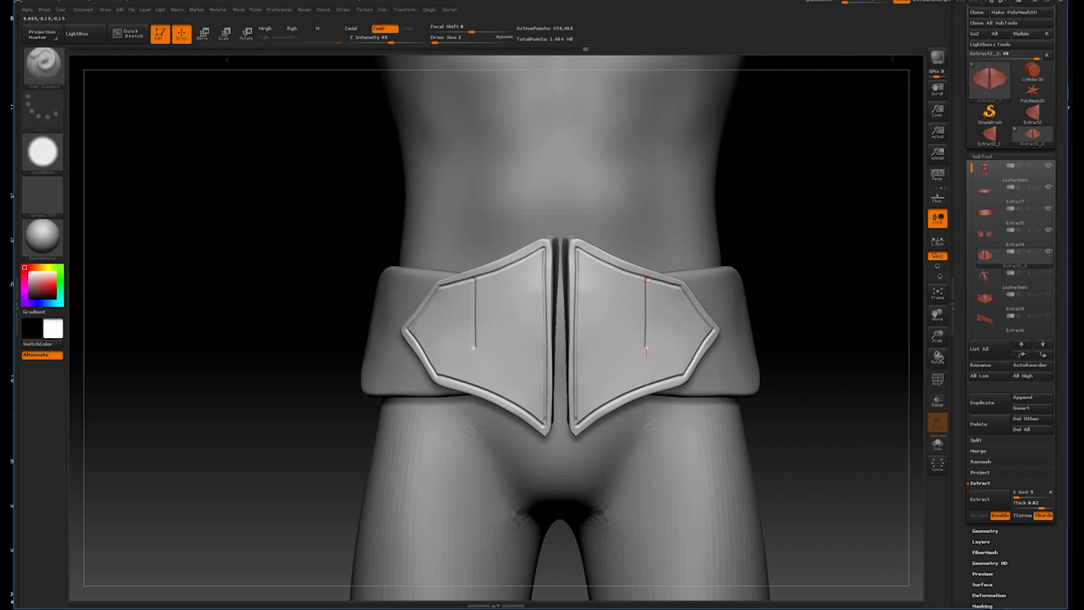
{"action": "mouse_move", "coordinate": [750, 217]}
{"action": "left_mouse_down", "text": "alt"}
{"action": "mouse_move", "coordinate": [770, 338]}
{"action": "mouse_move", "coordinate": [799, 368]}
{"action": "left_mouse_up", "text": "alt"}
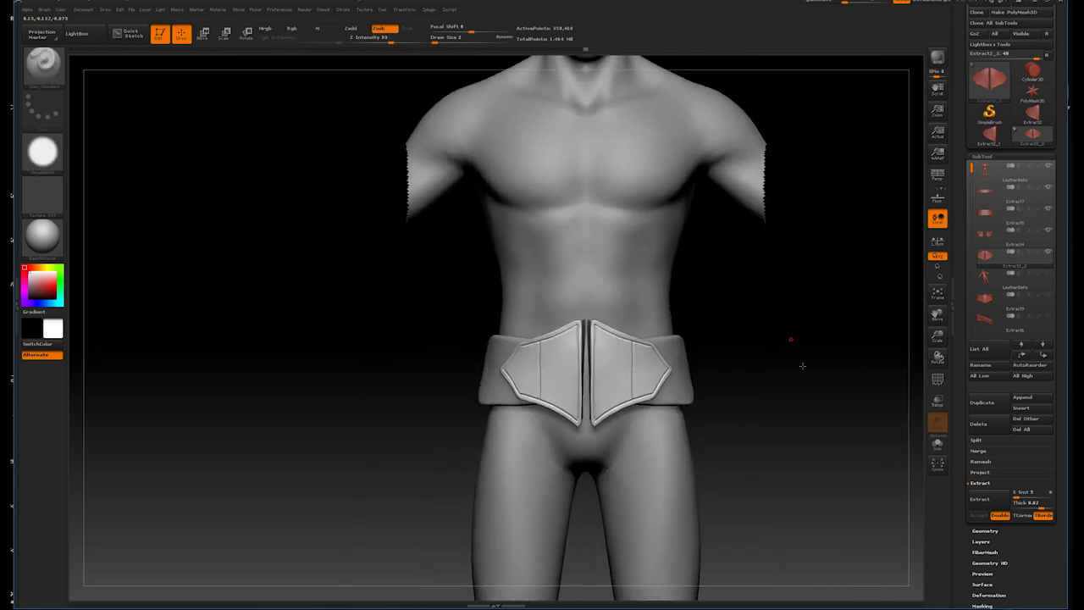
- With the Standard brush, smooth the plates' top edge, right edge and bottom tips
{"action": "key", "text": "b"}
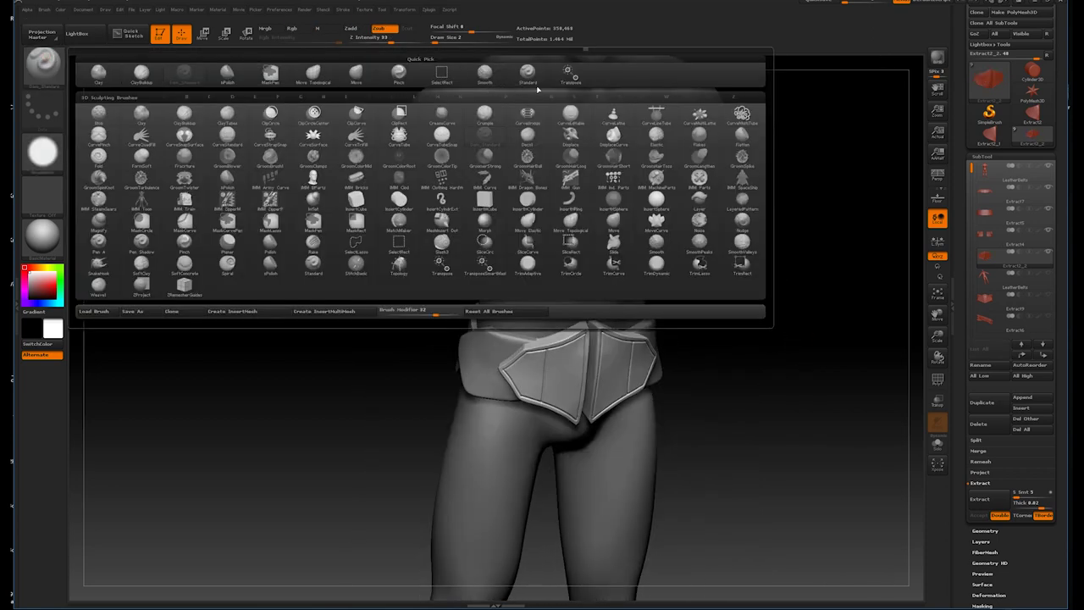
{"action": "left_click", "coordinate": [526, 76]}
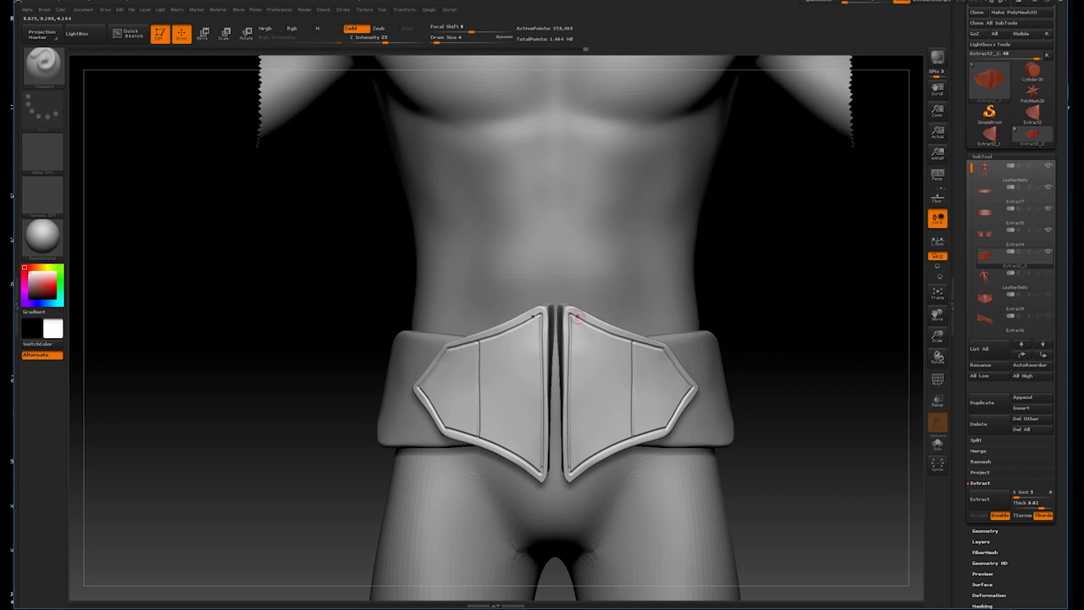
{"action": "left_click_drag", "start_coordinate": [612, 332], "coordinate": [581, 314], "text": "shift"}
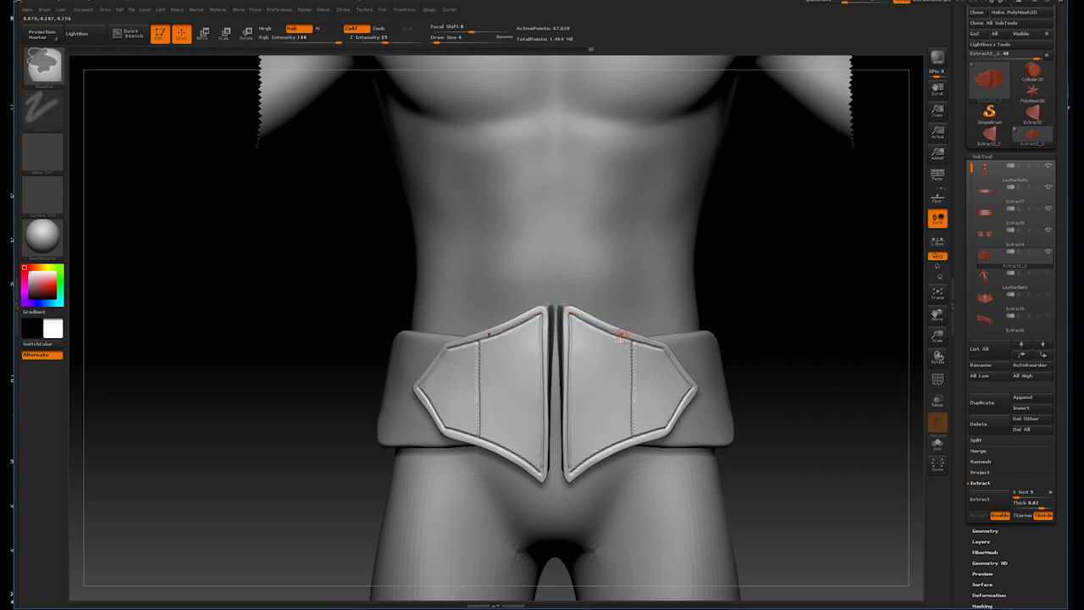
{"action": "left_click_drag", "start_coordinate": [584, 307], "coordinate": [568, 311], "text": "shift"}
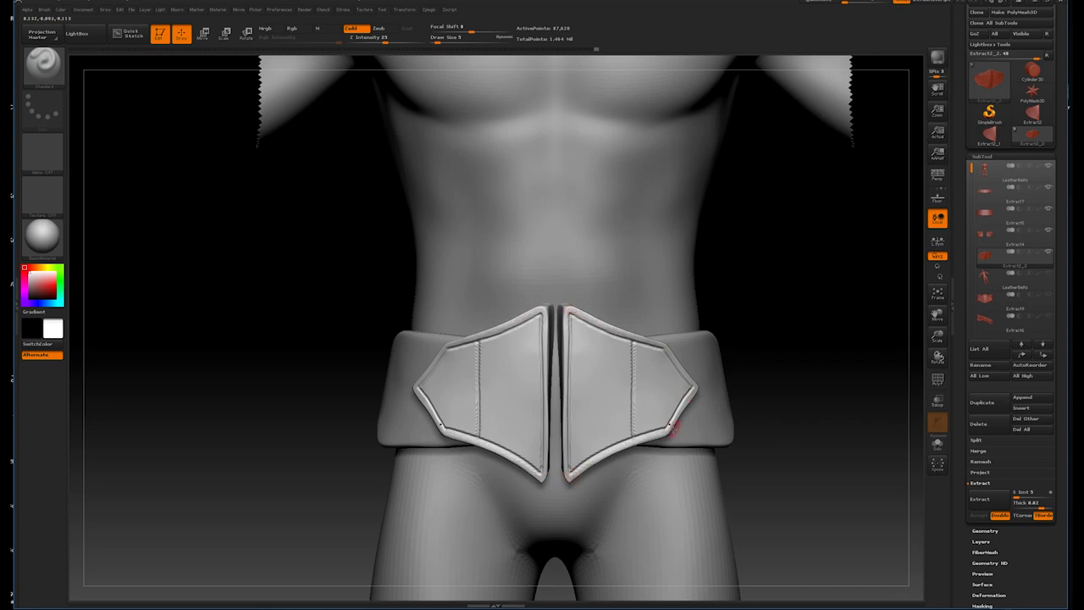
{"action": "left_click_drag", "start_coordinate": [665, 346], "coordinate": [690, 382], "text": "shift"}
{"action": "mouse_move", "coordinate": [566, 474]}
{"action": "left_mouse_down", "text": "shift"}
{"action": "mouse_move", "coordinate": [571, 416]}
{"action": "mouse_move", "coordinate": [567, 476]}
{"action": "left_mouse_up", "text": "shift"}
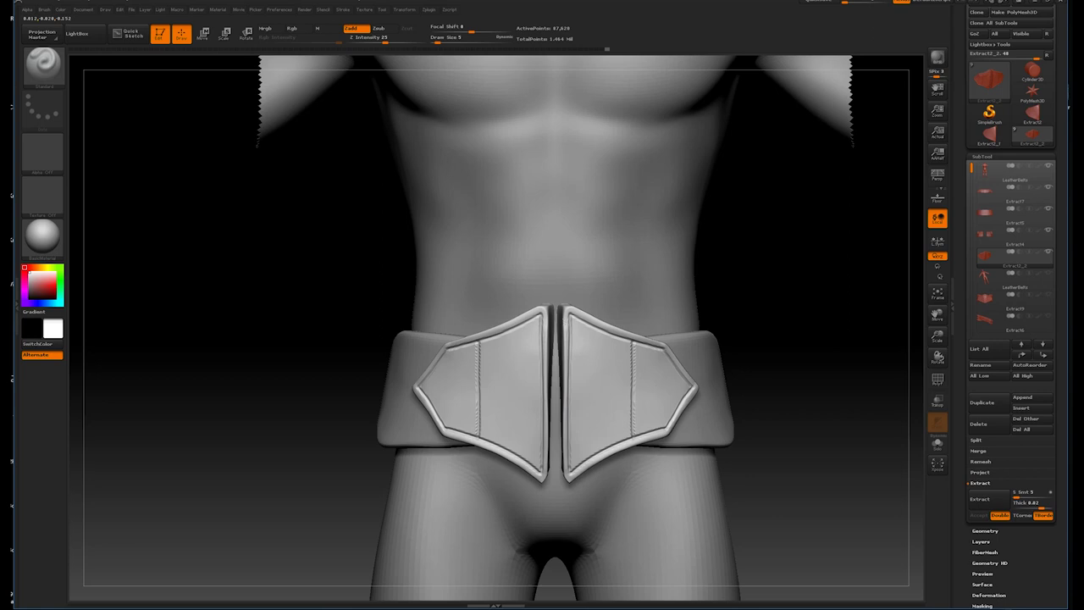
- Check the belt from around the whole figure, then isolate the side belt pieces
{"action": "key", "text": "f"}
{"action": "mouse_move", "coordinate": [740, 278]}
{"action": "left_mouse_down"}
{"action": "mouse_move", "coordinate": [733, 375]}
{"action": "mouse_move", "coordinate": [745, 394]}
{"action": "mouse_move", "coordinate": [720, 355]}
{"action": "mouse_move", "coordinate": [779, 368]}
{"action": "mouse_move", "coordinate": [805, 295]}
{"action": "mouse_move", "coordinate": [779, 314]}
{"action": "mouse_move", "coordinate": [779, 336]}
{"action": "mouse_move", "coordinate": [834, 341]}
{"action": "mouse_move", "coordinate": [827, 302]}
{"action": "mouse_move", "coordinate": [782, 354]}
{"action": "mouse_move", "coordinate": [786, 377]}
{"action": "mouse_move", "coordinate": [761, 373]}
{"action": "mouse_move", "coordinate": [771, 336]}
{"action": "mouse_move", "coordinate": [753, 335]}
{"action": "mouse_move", "coordinate": [753, 370]}
{"action": "mouse_move", "coordinate": [745, 353]}
{"action": "mouse_move", "coordinate": [788, 373]}
{"action": "left_mouse_up"}
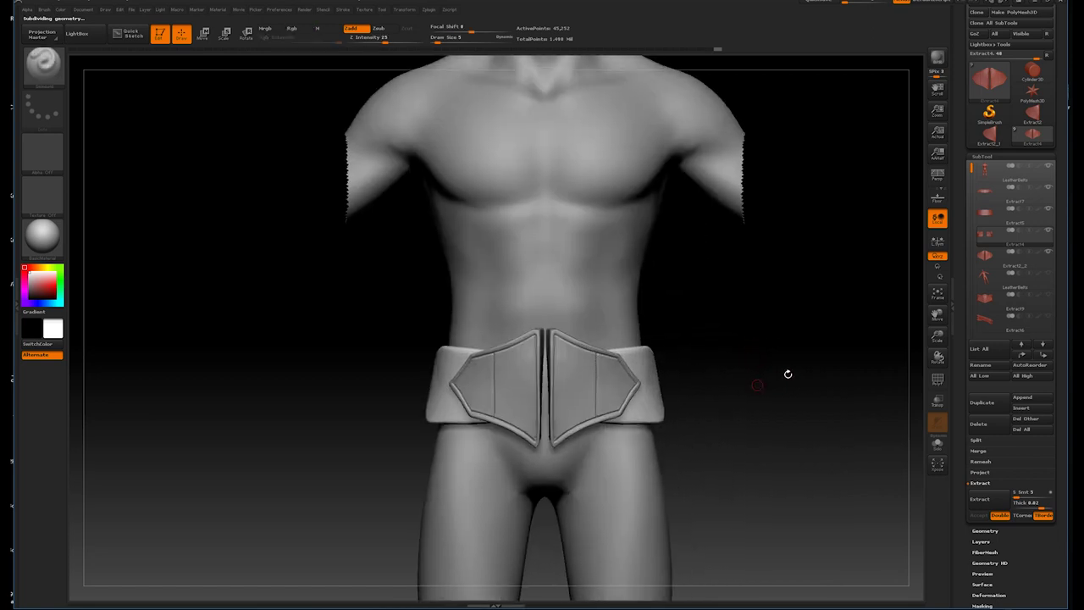
{"action": "left_click", "coordinate": [937, 443]}
{"action": "left_click", "coordinate": [42, 64]}
{"action": "key", "text": "c"}
{"action": "key", "text": "r"}
{"action": "right_click_drag", "start_coordinate": [594, 363], "coordinate": [587, 369]}
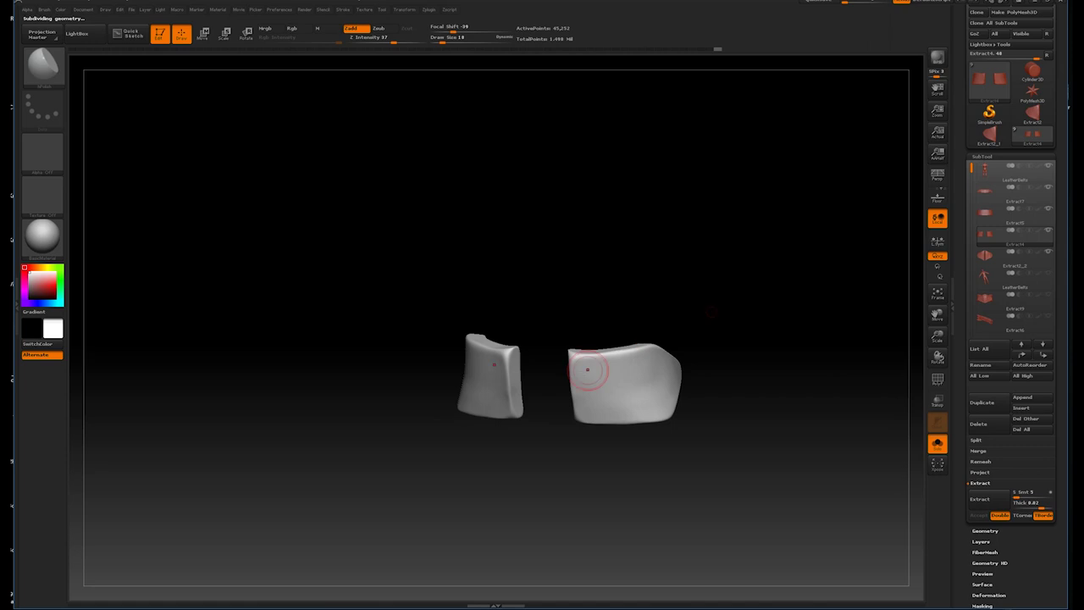
{"action": "left_click_drag", "start_coordinate": [704, 293], "coordinate": [610, 364]}
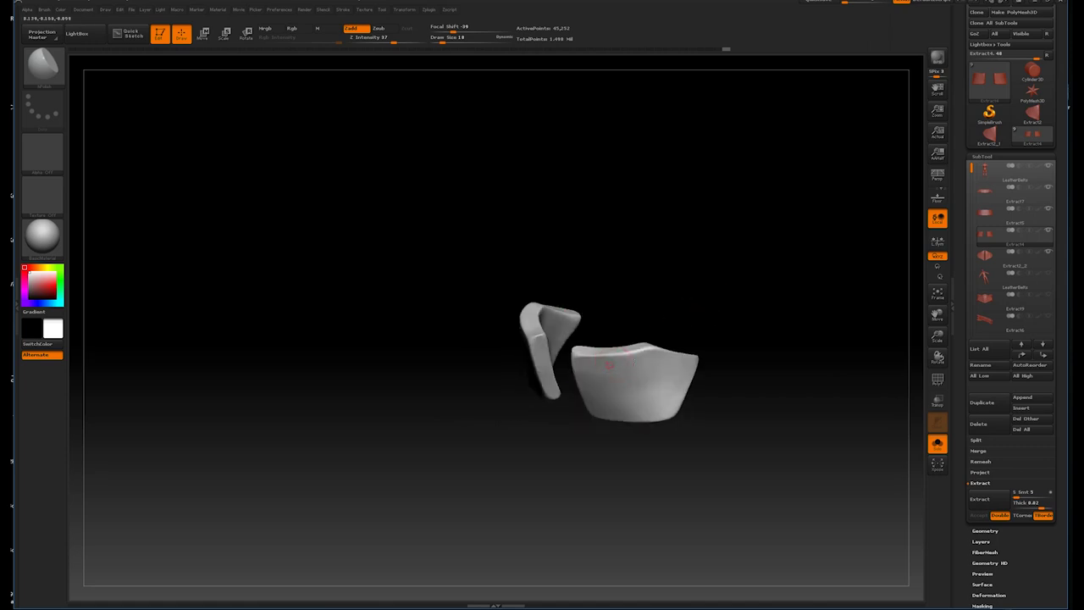
{"action": "right_click_drag", "start_coordinate": [605, 361], "coordinate": [588, 339]}
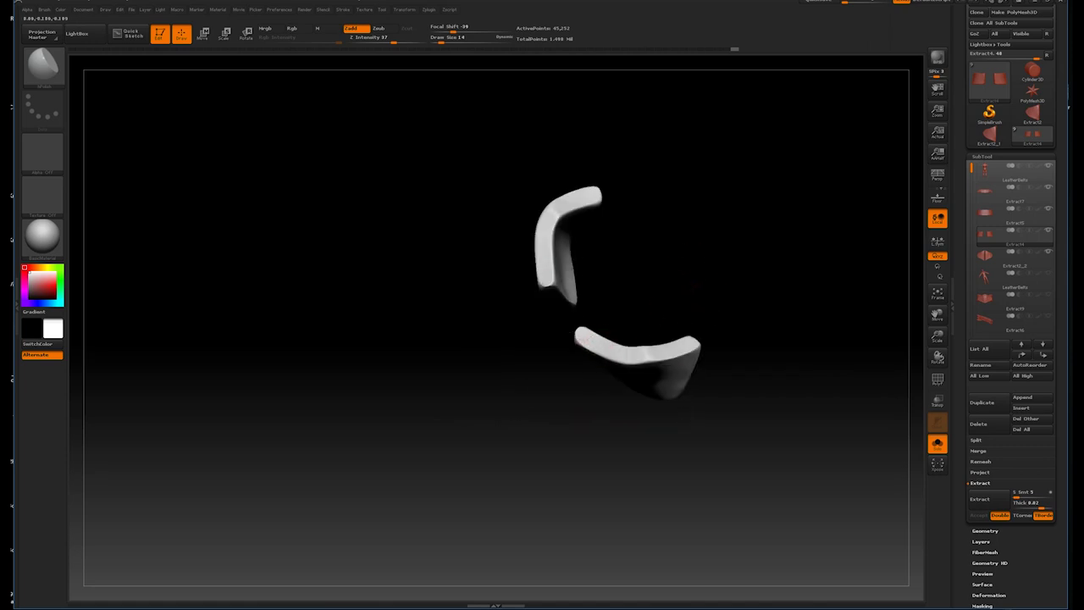
{"action": "mouse_move", "coordinate": [726, 271]}
{"action": "right_mouse_down"}
{"action": "mouse_move", "coordinate": [624, 351]}
{"action": "mouse_move", "coordinate": [689, 285]}
{"action": "mouse_move", "coordinate": [648, 369]}
{"action": "right_mouse_up"}
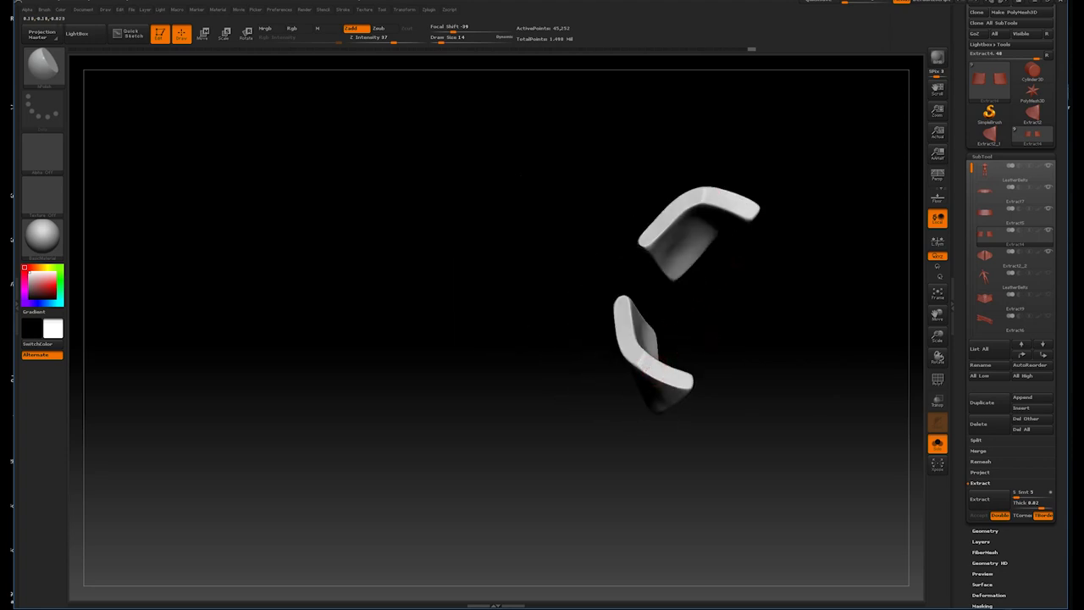
{"action": "mouse_move", "coordinate": [737, 348]}
{"action": "right_mouse_down"}
{"action": "mouse_move", "coordinate": [733, 324]}
{"action": "mouse_move", "coordinate": [648, 373]}
{"action": "right_mouse_up"}
{"action": "mouse_move", "coordinate": [722, 375]}
{"action": "right_mouse_down"}
{"action": "mouse_move", "coordinate": [751, 375]}
{"action": "mouse_move", "coordinate": [618, 379]}
{"action": "right_mouse_up"}
{"action": "mouse_move", "coordinate": [658, 283]}
{"action": "right_mouse_down"}
{"action": "mouse_move", "coordinate": [551, 368]}
{"action": "mouse_move", "coordinate": [567, 394]}
{"action": "right_mouse_up"}
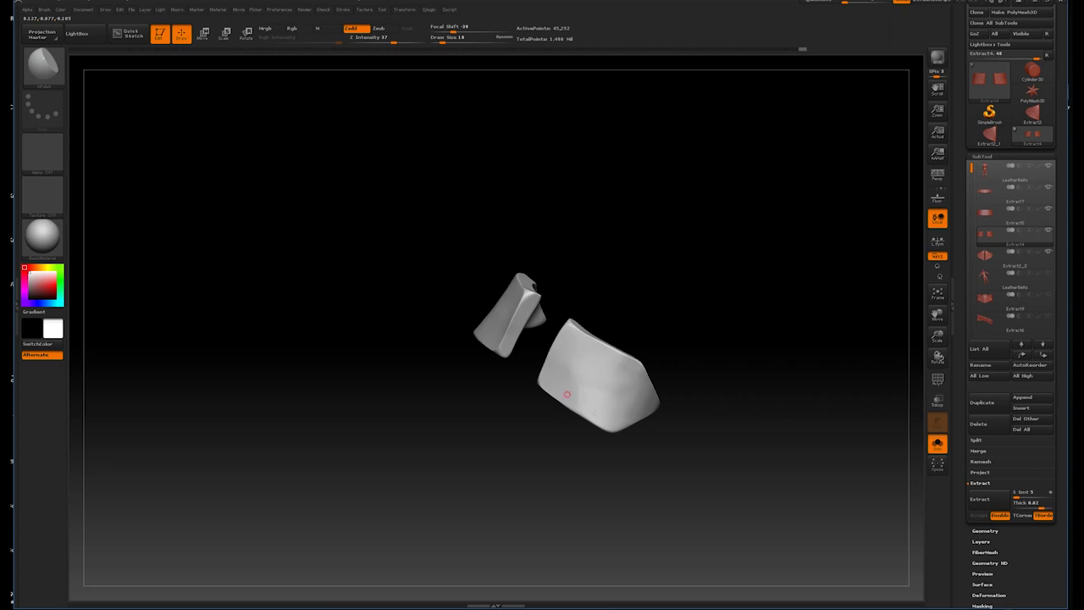
{"action": "right_click_drag", "start_coordinate": [701, 331], "coordinate": [603, 374]}
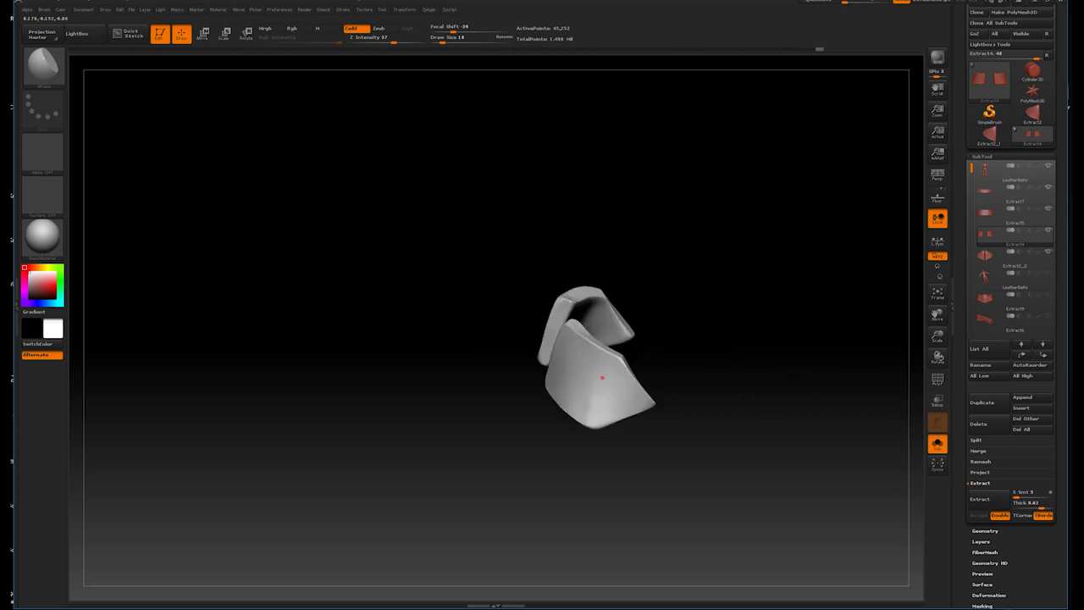
{"action": "mouse_move", "coordinate": [702, 330]}
{"action": "right_mouse_down"}
{"action": "mouse_move", "coordinate": [677, 350]}
{"action": "mouse_move", "coordinate": [581, 380]}
{"action": "right_mouse_up"}
{"action": "mouse_move", "coordinate": [654, 354]}
{"action": "right_mouse_down"}
{"action": "mouse_move", "coordinate": [658, 346]}
{"action": "mouse_move", "coordinate": [610, 394]}
{"action": "mouse_move", "coordinate": [643, 358]}
{"action": "mouse_move", "coordinate": [621, 398]}
{"action": "mouse_move", "coordinate": [652, 413]}
{"action": "right_mouse_up"}
{"action": "mouse_move", "coordinate": [624, 361]}
{"action": "right_mouse_down"}
{"action": "mouse_move", "coordinate": [684, 353]}
{"action": "mouse_move", "coordinate": [687, 368]}
{"action": "mouse_move", "coordinate": [650, 360]}
{"action": "right_mouse_up"}
{"action": "right_click_drag", "start_coordinate": [586, 471], "coordinate": [584, 477]}
{"action": "mouse_move", "coordinate": [681, 394]}
{"action": "right_mouse_down"}
{"action": "mouse_move", "coordinate": [542, 440]}
{"action": "mouse_move", "coordinate": [612, 288]}
{"action": "right_mouse_up"}
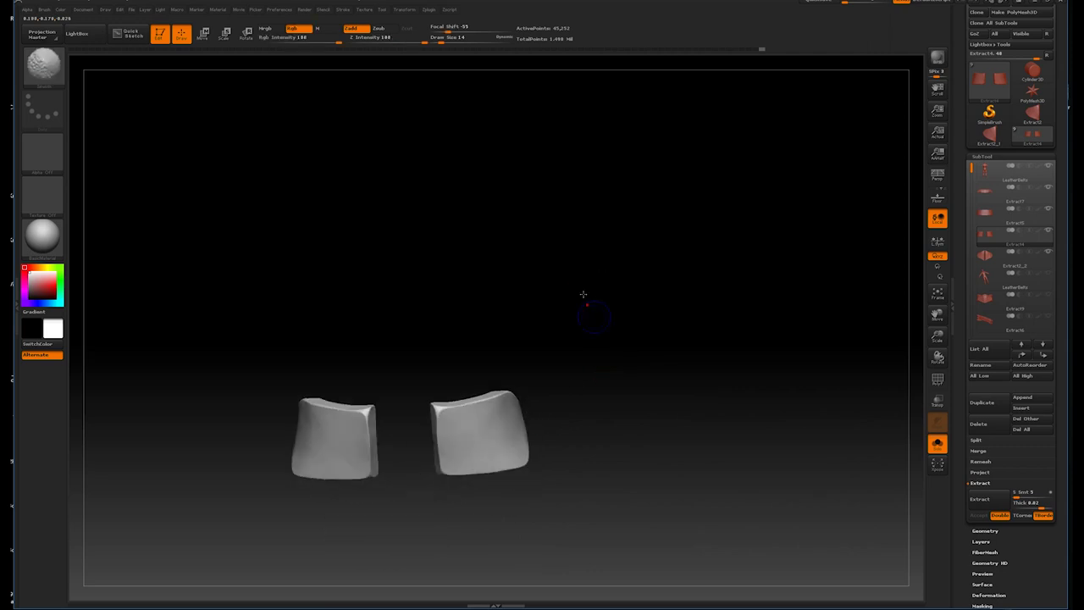
{"action": "left_click", "coordinate": [938, 443]}
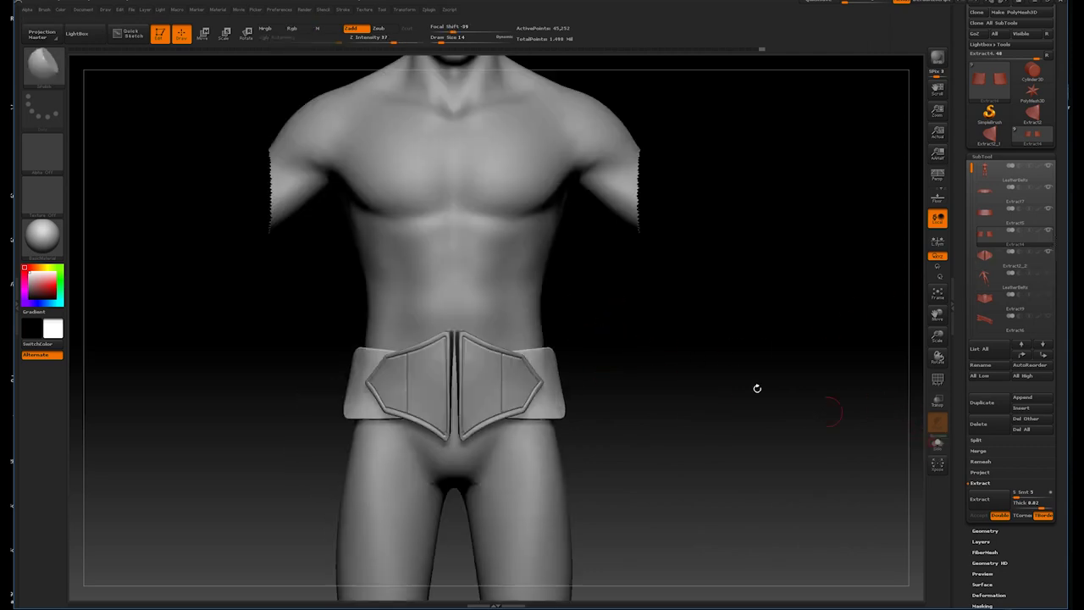
- Pick a different sculpting brush and hide the grooved front-plate subtool
{"action": "mouse_move", "coordinate": [661, 298]}
{"action": "right_mouse_down"}
{"action": "mouse_move", "coordinate": [728, 360]}
{"action": "mouse_move", "coordinate": [707, 295]}
{"action": "mouse_move", "coordinate": [703, 315]}
{"action": "mouse_move", "coordinate": [724, 326]}
{"action": "mouse_move", "coordinate": [687, 329]}
{"action": "right_mouse_up"}
{"action": "key", "text": "b"}
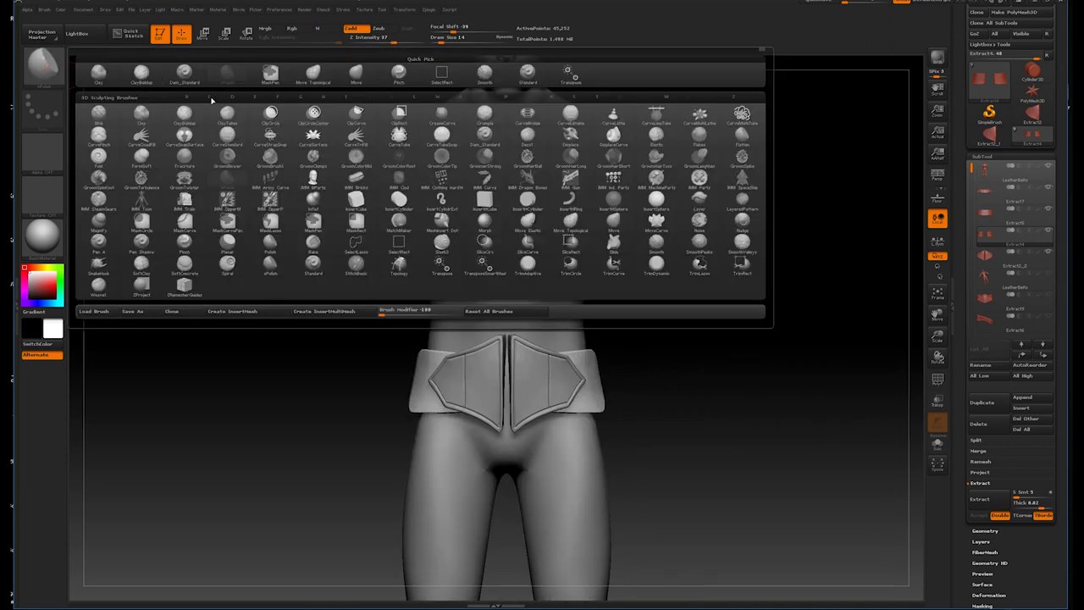
{"action": "left_click", "coordinate": [462, 115]}
{"action": "mouse_move", "coordinate": [711, 322]}
{"action": "right_mouse_down"}
{"action": "mouse_move", "coordinate": [733, 305]}
{"action": "mouse_move", "coordinate": [760, 353]}
{"action": "right_mouse_up"}
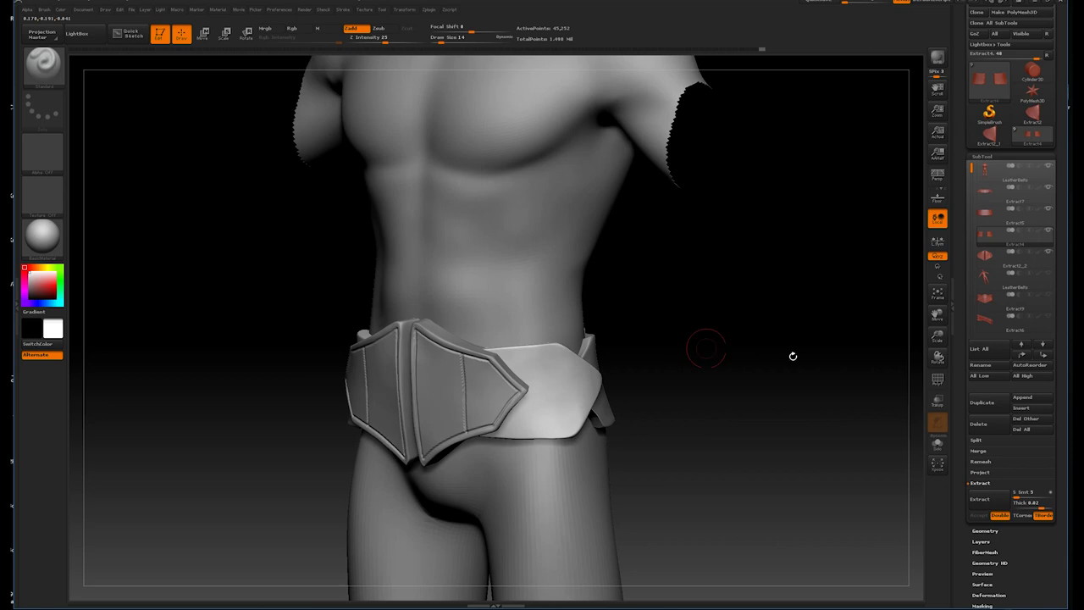
{"action": "left_click", "coordinate": [1049, 271]}
- Inspect the side tabs from several angles, then select the Standard and Dam_Standard brushes
{"action": "mouse_move", "coordinate": [859, 308]}
{"action": "right_mouse_down"}
{"action": "mouse_move", "coordinate": [624, 310]}
{"action": "mouse_move", "coordinate": [517, 356]}
{"action": "mouse_move", "coordinate": [483, 348]}
{"action": "right_mouse_up"}
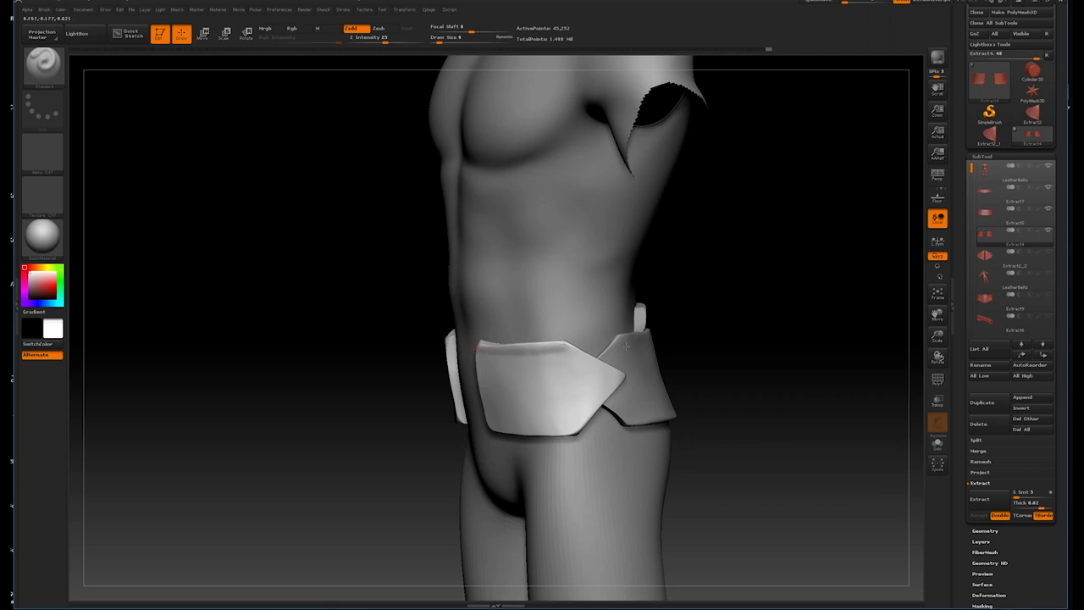
{"action": "right_click_drag", "start_coordinate": [552, 347], "coordinate": [535, 338]}
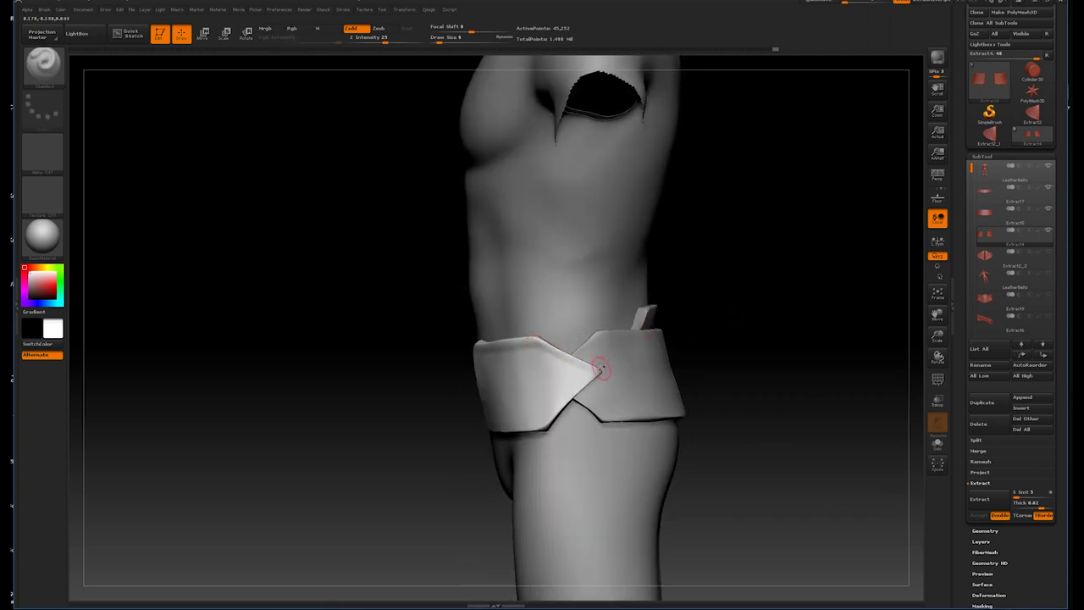
{"action": "mouse_move", "coordinate": [536, 341]}
{"action": "right_mouse_down"}
{"action": "mouse_move", "coordinate": [641, 392]}
{"action": "mouse_move", "coordinate": [550, 421]}
{"action": "right_mouse_up"}
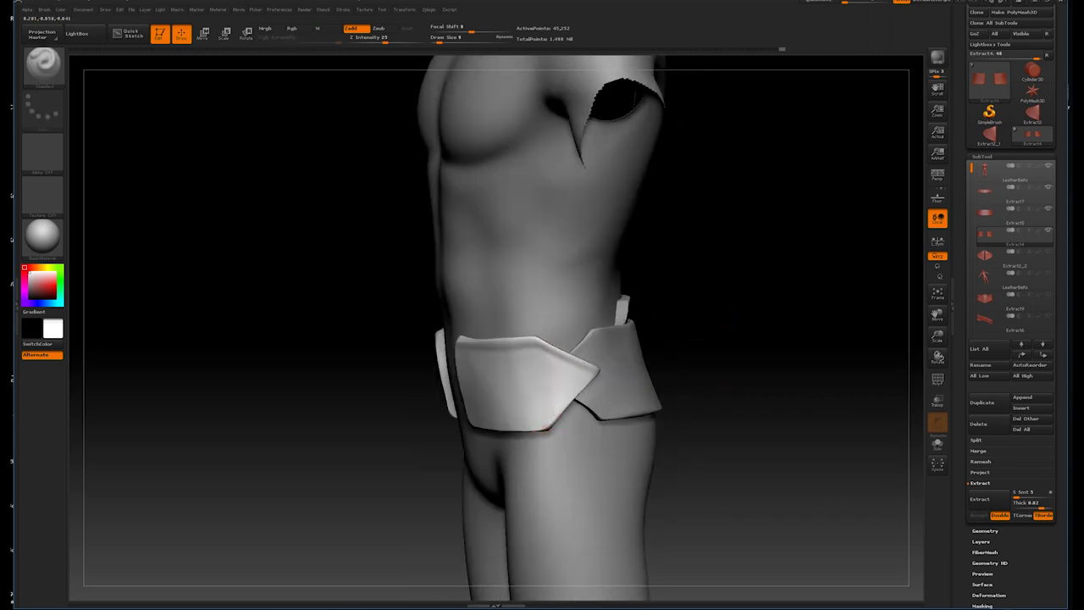
{"action": "mouse_move", "coordinate": [691, 390]}
{"action": "right_mouse_down"}
{"action": "mouse_move", "coordinate": [545, 426]}
{"action": "mouse_move", "coordinate": [700, 346]}
{"action": "mouse_move", "coordinate": [442, 426]}
{"action": "right_mouse_up"}
{"action": "key", "text": "b"}
{"action": "key", "text": "s"}
{"action": "key", "text": "t"}
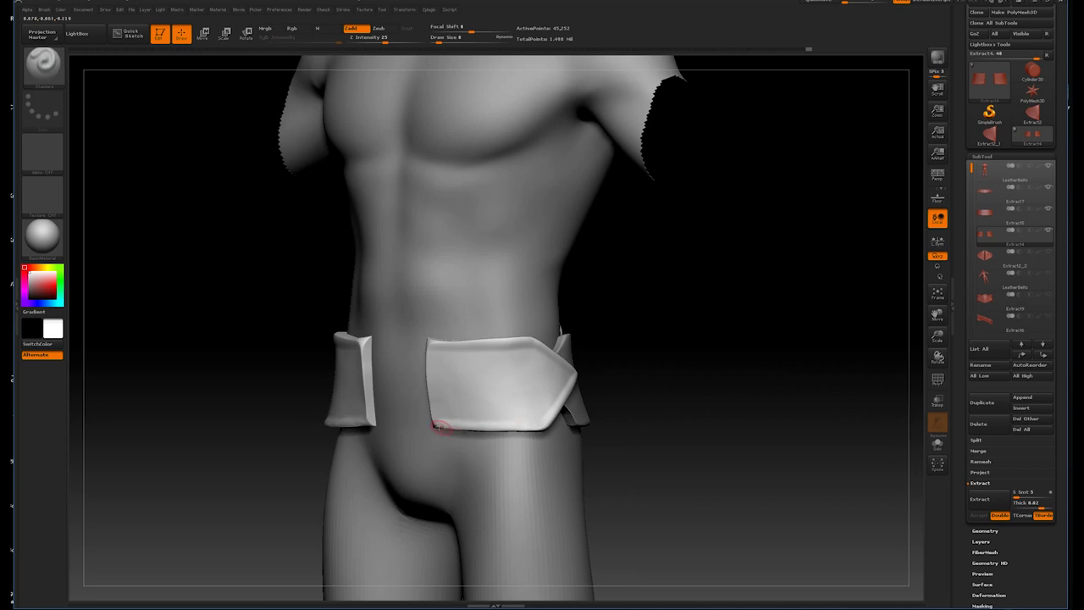
{"action": "right_click_drag", "start_coordinate": [672, 390], "coordinate": [458, 346]}
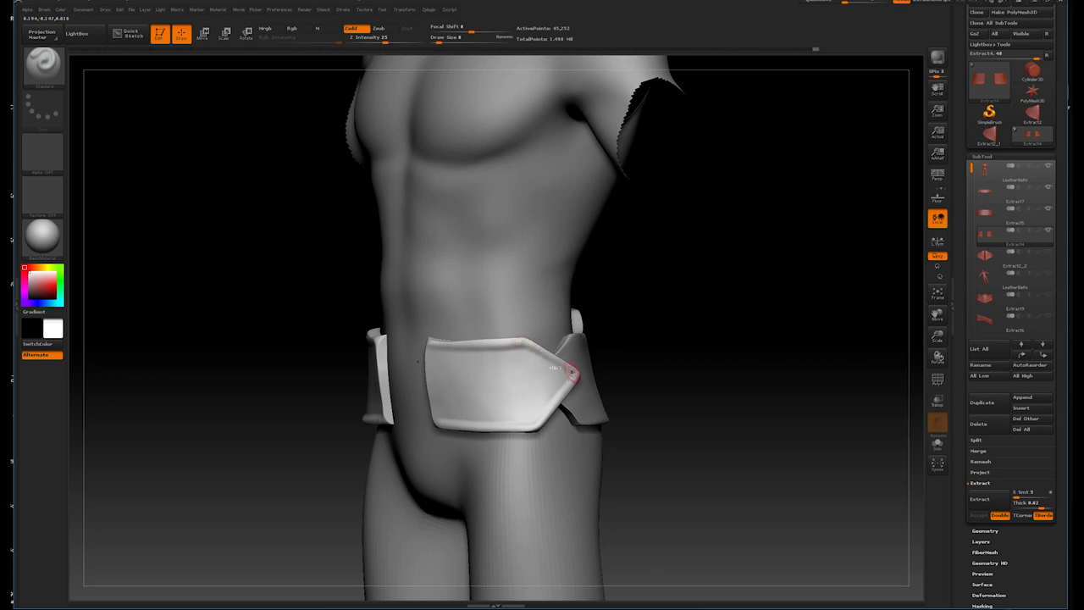
{"action": "mouse_move", "coordinate": [605, 392]}
{"action": "right_mouse_down"}
{"action": "mouse_move", "coordinate": [528, 234]}
{"action": "mouse_move", "coordinate": [678, 330]}
{"action": "mouse_move", "coordinate": [412, 356]}
{"action": "mouse_move", "coordinate": [588, 322]}
{"action": "right_mouse_up"}
{"action": "key", "text": "b"}
{"action": "left_click", "coordinate": [187, 74]}
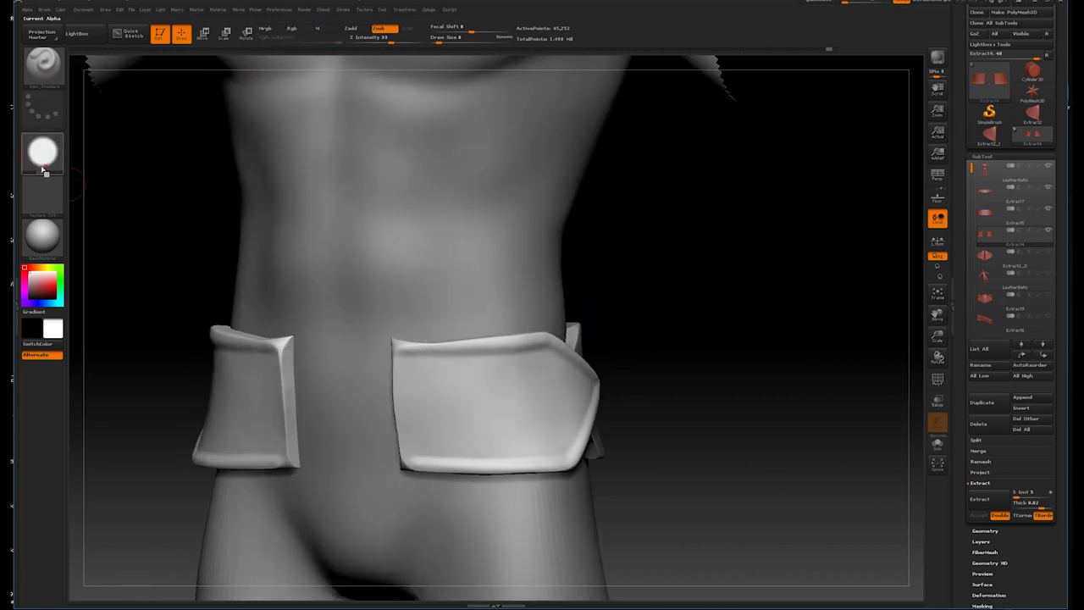
- Try the Alpha 59 stripe, then a soft dot alpha, and soften the right tab's top edge
{"action": "left_click", "coordinate": [43, 153]}
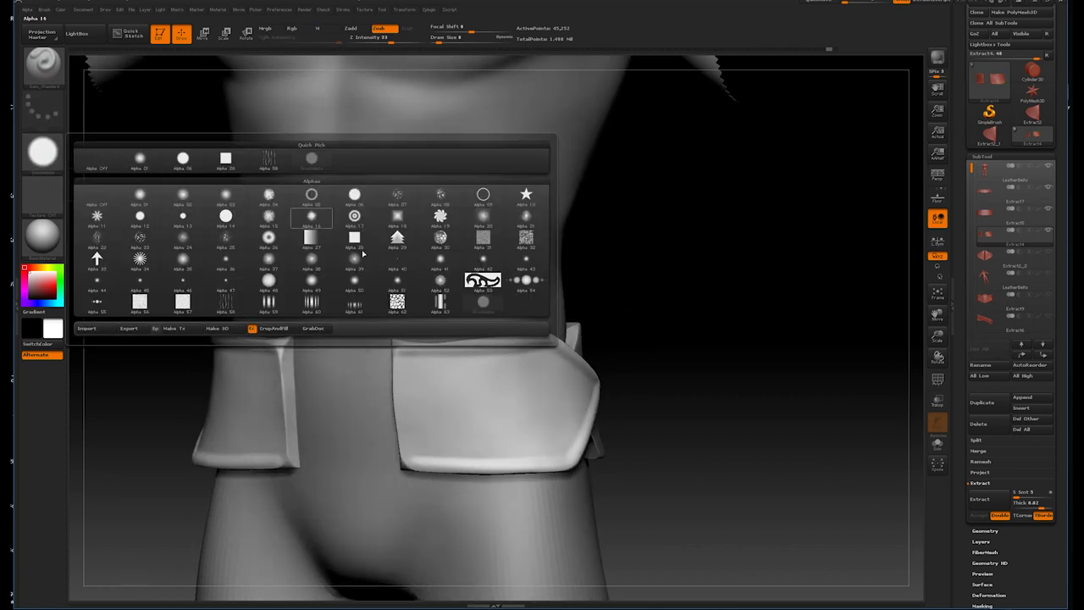
{"action": "left_click", "coordinate": [263, 310]}
{"action": "left_click", "coordinate": [42, 152]}
{"action": "left_click", "coordinate": [226, 281]}
{"action": "left_click_drag", "start_coordinate": [450, 387], "coordinate": [545, 411]}
{"action": "key", "text": "ctrl+z"}
{"action": "key", "text": "ctrl+z"}
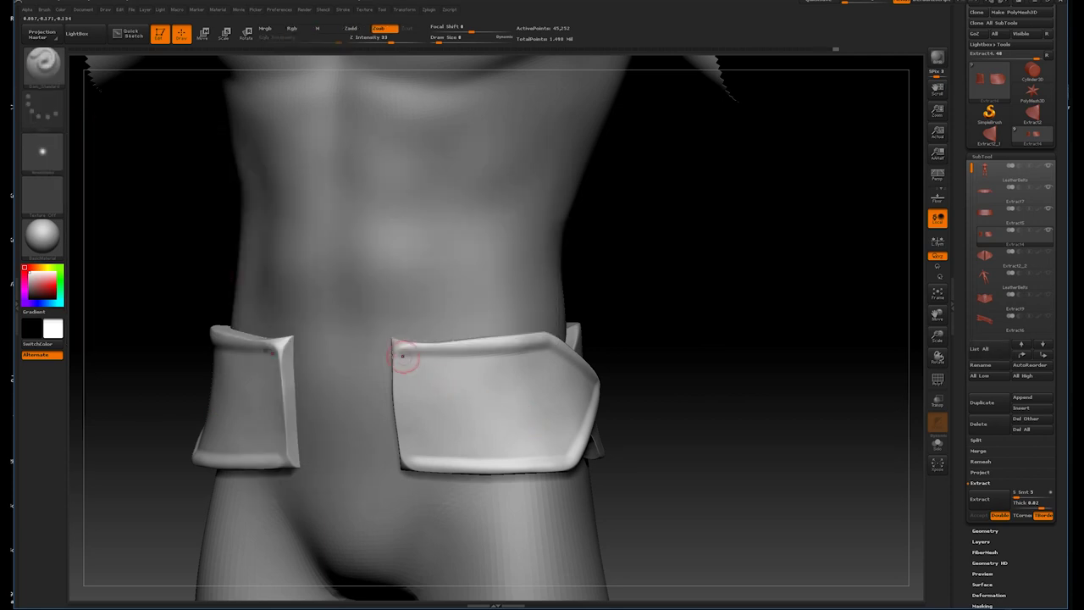
{"action": "mouse_move", "coordinate": [423, 358]}
{"action": "left_mouse_down"}
{"action": "mouse_move", "coordinate": [394, 356]}
{"action": "mouse_move", "coordinate": [492, 354]}
{"action": "left_mouse_up"}
- Subdivide the belt plate and sculpt crisper top, diagonal and lower edges
{"action": "mouse_move", "coordinate": [664, 328]}
{"action": "left_mouse_down"}
{"action": "mouse_move", "coordinate": [520, 358]}
{"action": "mouse_move", "coordinate": [531, 352]}
{"action": "left_mouse_up"}
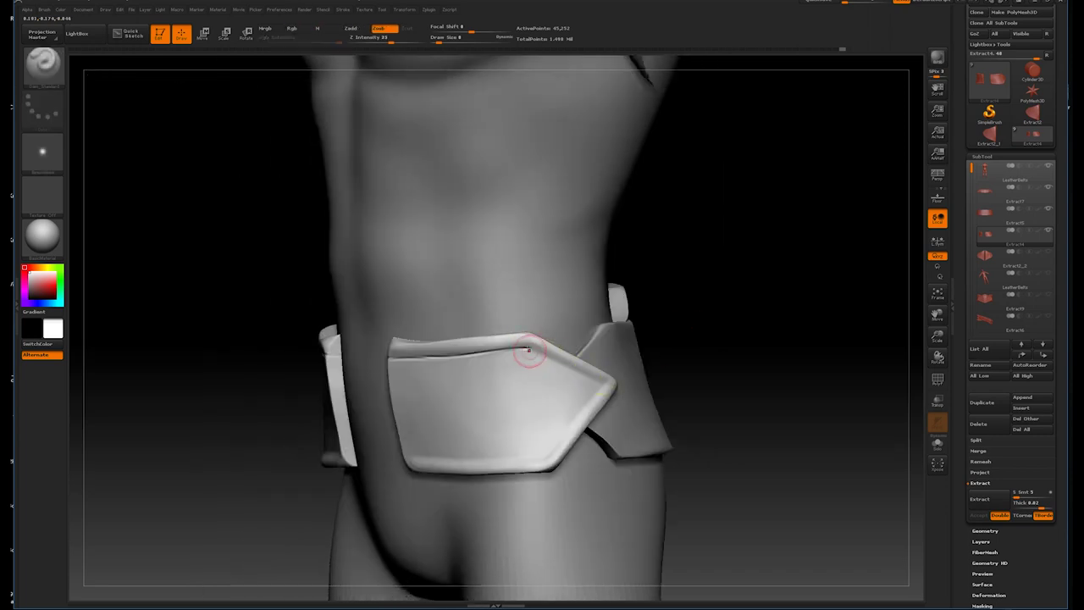
{"action": "left_click_drag", "start_coordinate": [675, 333], "coordinate": [556, 447]}
{"action": "key", "text": "ctrl+d"}
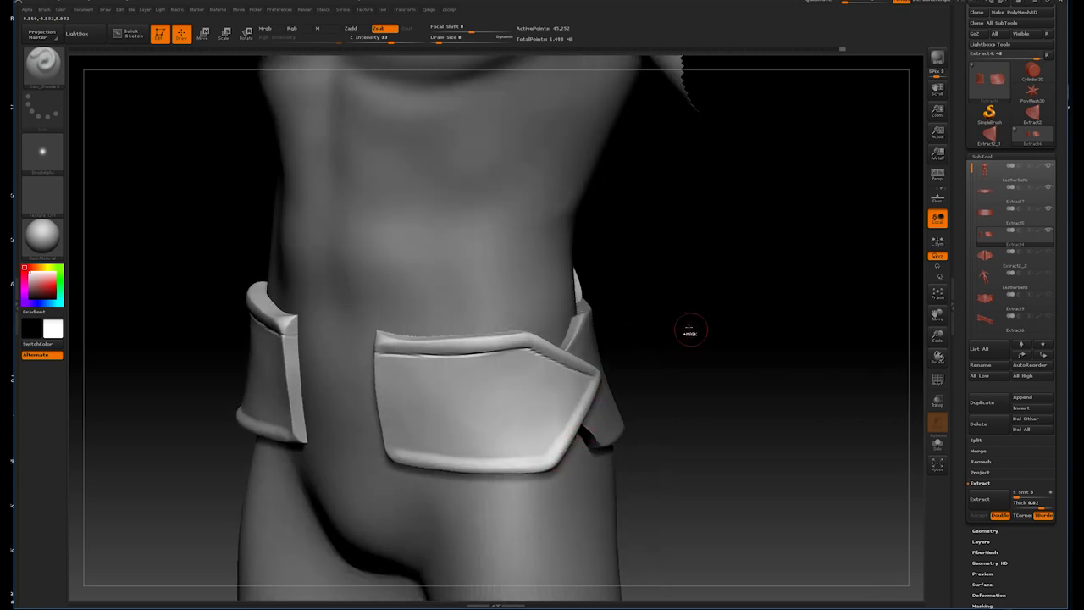
{"action": "left_click_drag", "start_coordinate": [689, 326], "coordinate": [734, 302]}
{"action": "left_click_drag", "start_coordinate": [532, 363], "coordinate": [518, 342], "text": "shift"}
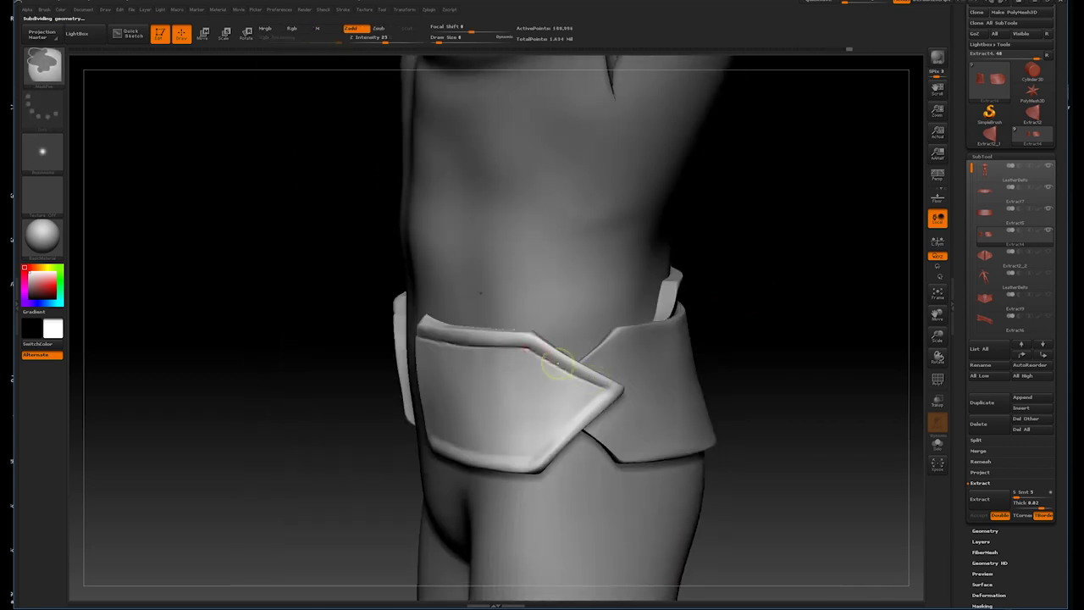
{"action": "mouse_move", "coordinate": [619, 391]}
{"action": "left_mouse_down"}
{"action": "mouse_move", "coordinate": [527, 481]}
{"action": "mouse_move", "coordinate": [580, 408]}
{"action": "left_mouse_up"}
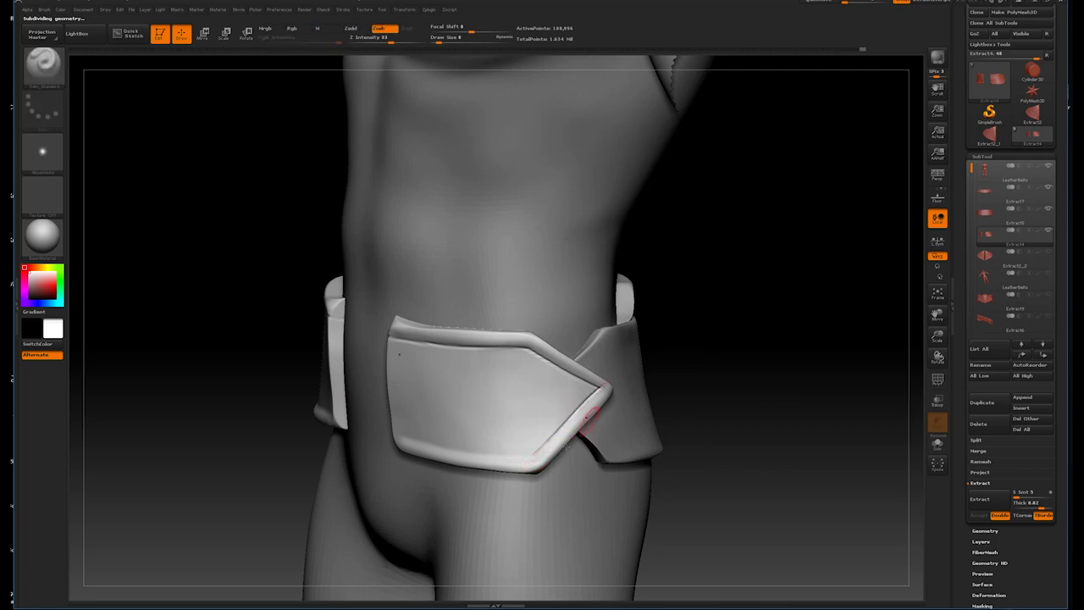
{"action": "left_click_drag", "start_coordinate": [532, 452], "coordinate": [603, 387]}
{"action": "left_click_drag", "start_coordinate": [692, 350], "coordinate": [368, 424]}
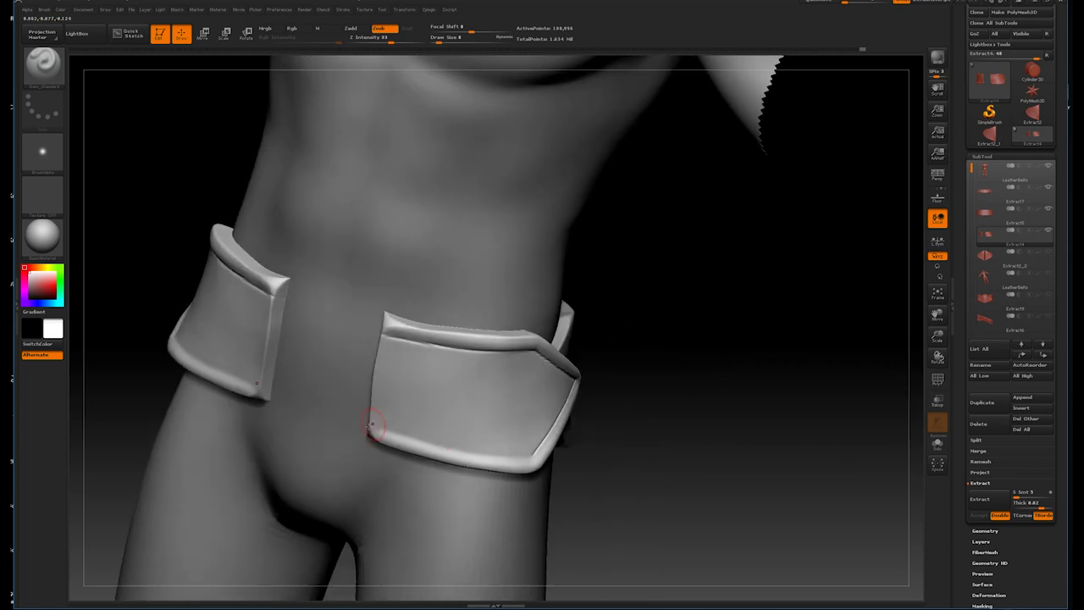
{"action": "left_click_drag", "start_coordinate": [449, 451], "coordinate": [499, 453]}
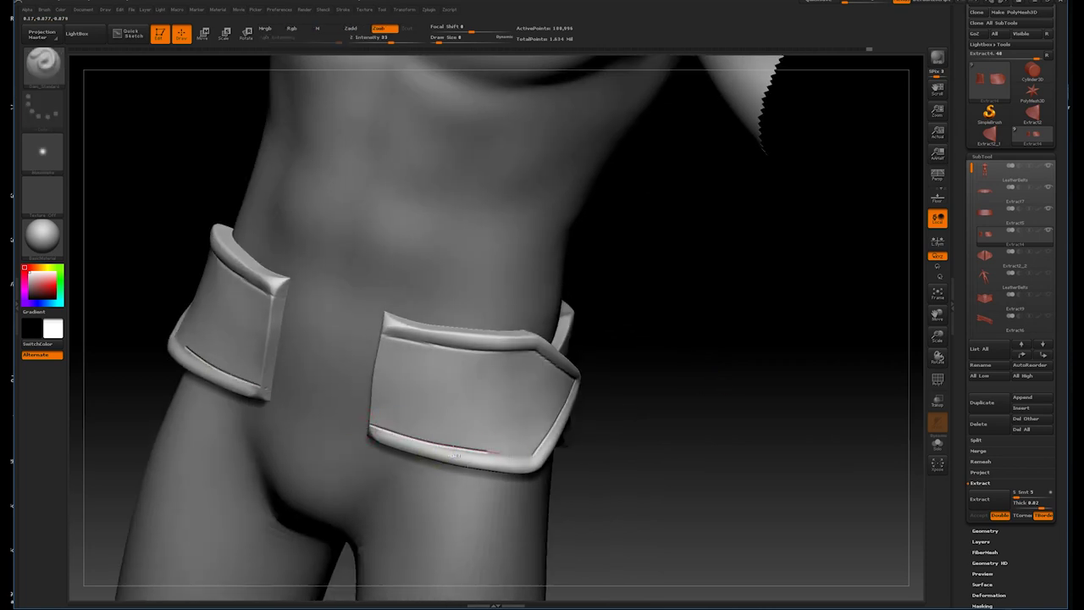
{"action": "left_click_drag", "start_coordinate": [364, 421], "coordinate": [455, 446]}
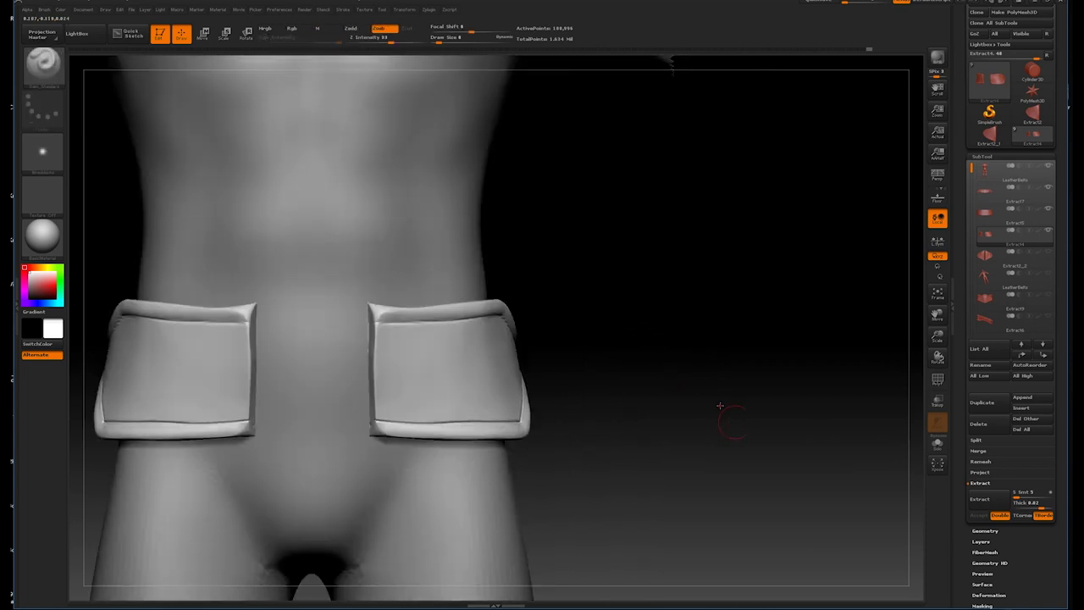
{"action": "mouse_move", "coordinate": [608, 429]}
{"action": "left_mouse_down"}
{"action": "mouse_move", "coordinate": [600, 387]}
{"action": "mouse_move", "coordinate": [562, 382]}
{"action": "mouse_move", "coordinate": [637, 407]}
{"action": "mouse_move", "coordinate": [527, 391]}
{"action": "mouse_move", "coordinate": [556, 322]}
{"action": "mouse_move", "coordinate": [984, 267]}
{"action": "left_mouse_up"}
- Show the full belt subtool and stretch it taller with Transpose Scale
{"action": "key", "text": "f"}
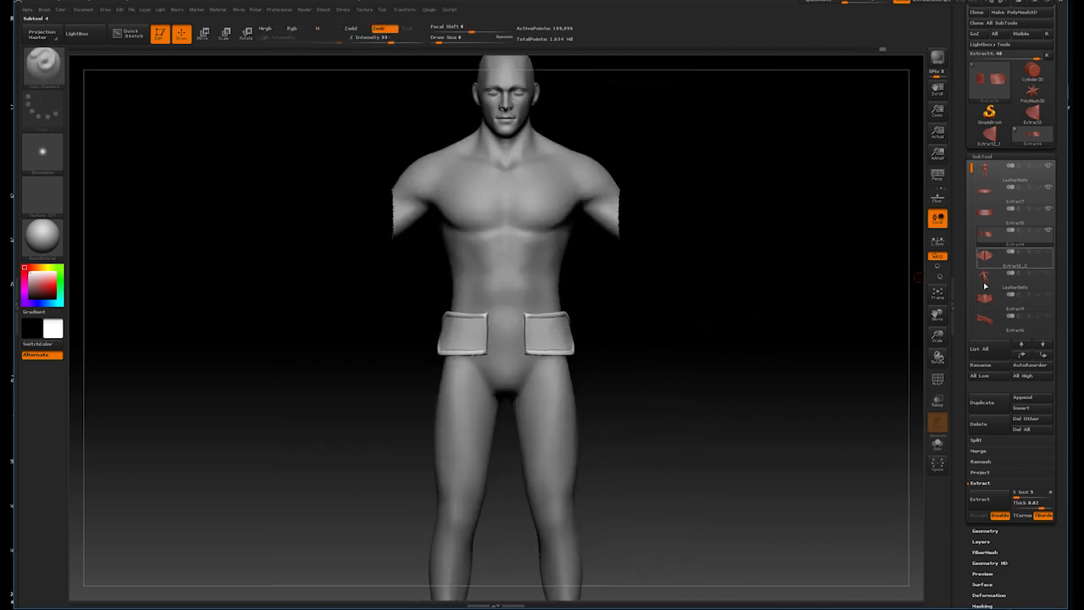
{"action": "left_click", "coordinate": [1048, 252]}
{"action": "mouse_move", "coordinate": [757, 316]}
{"action": "left_mouse_down"}
{"action": "mouse_move", "coordinate": [737, 355]}
{"action": "mouse_move", "coordinate": [713, 347]}
{"action": "mouse_move", "coordinate": [750, 351]}
{"action": "mouse_move", "coordinate": [765, 370]}
{"action": "mouse_move", "coordinate": [743, 344]}
{"action": "mouse_move", "coordinate": [767, 348]}
{"action": "mouse_move", "coordinate": [763, 337]}
{"action": "mouse_move", "coordinate": [714, 295]}
{"action": "mouse_move", "coordinate": [714, 350]}
{"action": "mouse_move", "coordinate": [748, 344]}
{"action": "mouse_move", "coordinate": [714, 333]}
{"action": "mouse_move", "coordinate": [731, 365]}
{"action": "mouse_move", "coordinate": [635, 275]}
{"action": "left_mouse_up"}
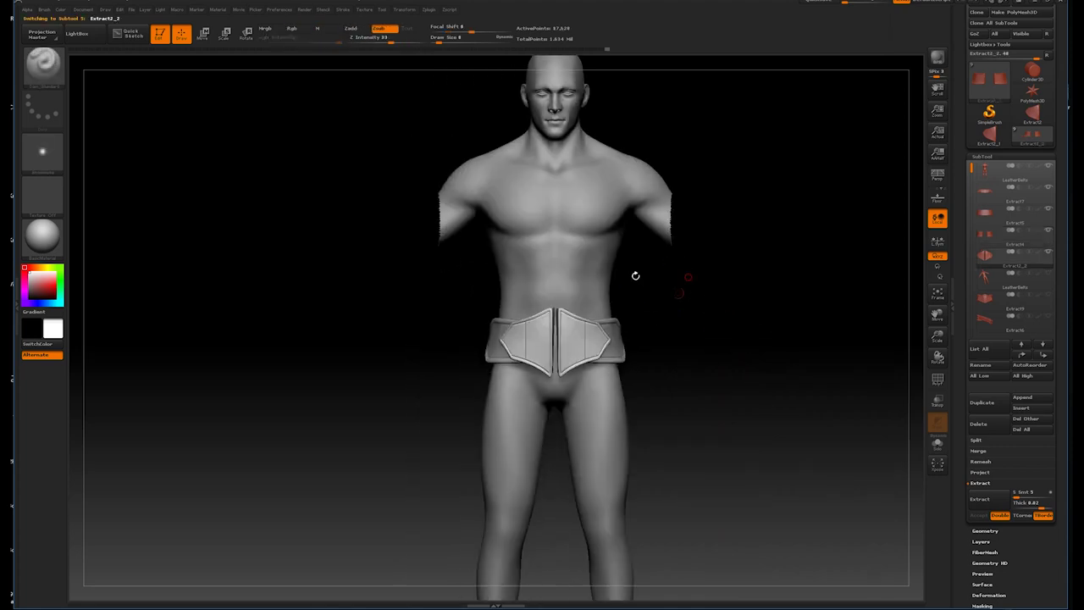
{"action": "left_click", "coordinate": [224, 34]}
{"action": "left_click_drag", "start_coordinate": [611, 340], "coordinate": [618, 338]}
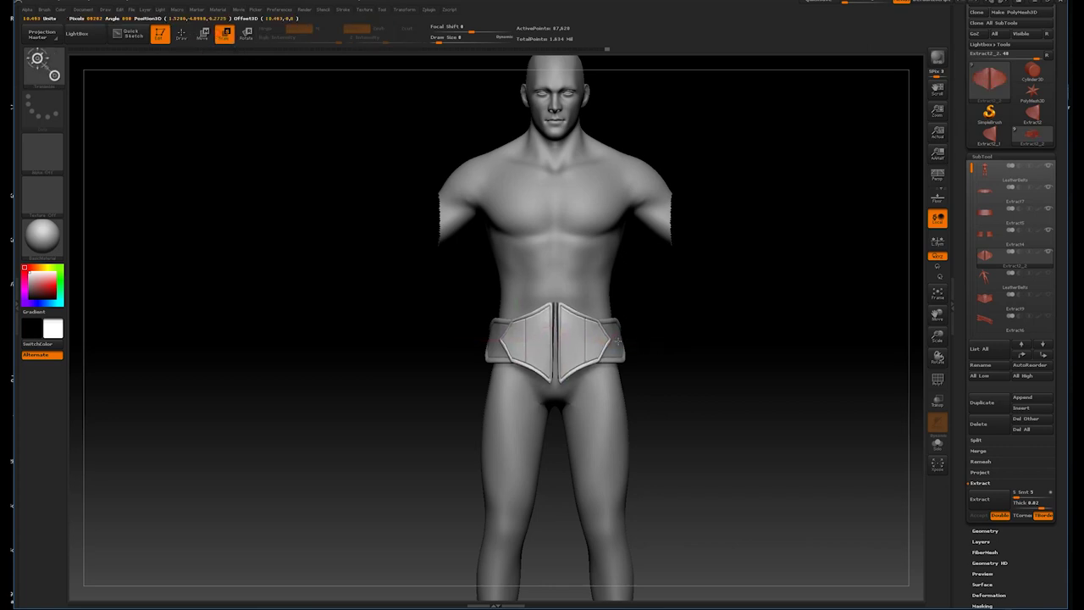
{"action": "left_click_drag", "start_coordinate": [720, 280], "coordinate": [767, 271], "text": "shift"}
{"action": "left_click_drag", "start_coordinate": [689, 339], "coordinate": [767, 337]}
{"action": "left_click_drag", "start_coordinate": [625, 349], "coordinate": [622, 437]}
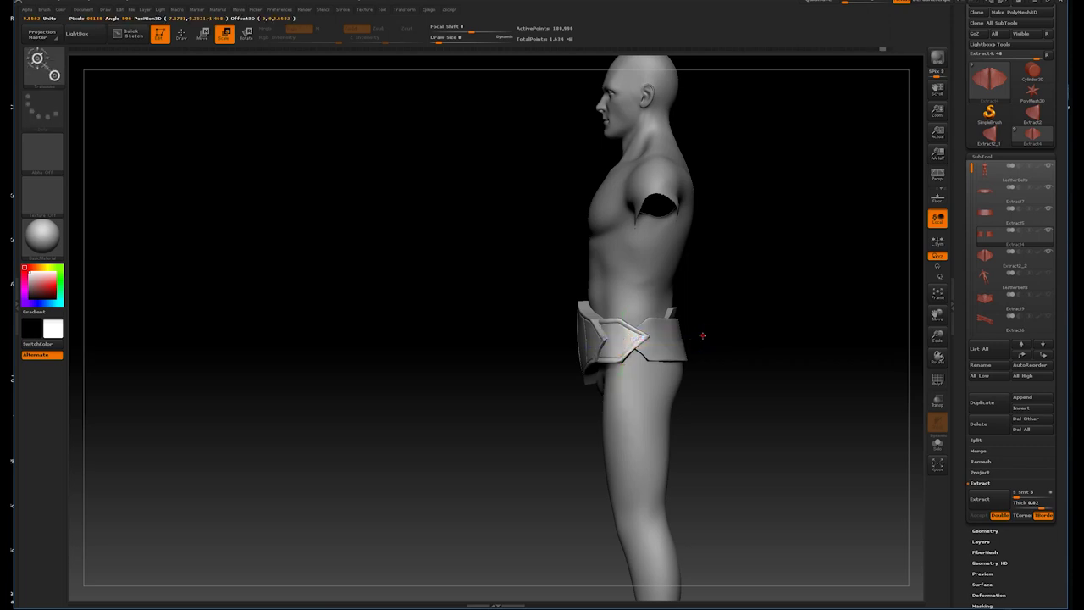
{"action": "mouse_move", "coordinate": [690, 338]}
{"action": "left_mouse_down"}
{"action": "mouse_move", "coordinate": [724, 337]}
{"action": "mouse_move", "coordinate": [670, 337]}
{"action": "mouse_move", "coordinate": [734, 244]}
{"action": "left_mouse_up"}
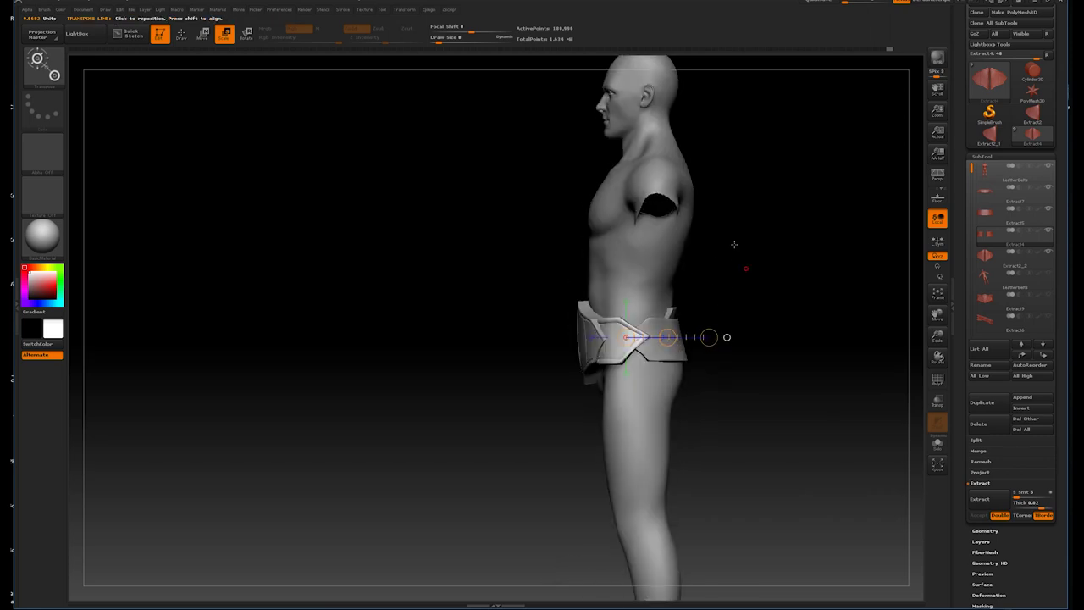
- Reposition the belt with Move and enlarge it slightly wider and taller
{"action": "left_click", "coordinate": [208, 39]}
{"action": "mouse_move", "coordinate": [745, 220]}
{"action": "left_mouse_down", "text": "shift"}
{"action": "mouse_move", "coordinate": [782, 286]}
{"action": "mouse_move", "coordinate": [762, 302]}
{"action": "mouse_move", "coordinate": [779, 309]}
{"action": "mouse_move", "coordinate": [818, 245]}
{"action": "mouse_move", "coordinate": [796, 269]}
{"action": "left_mouse_up", "text": "shift"}
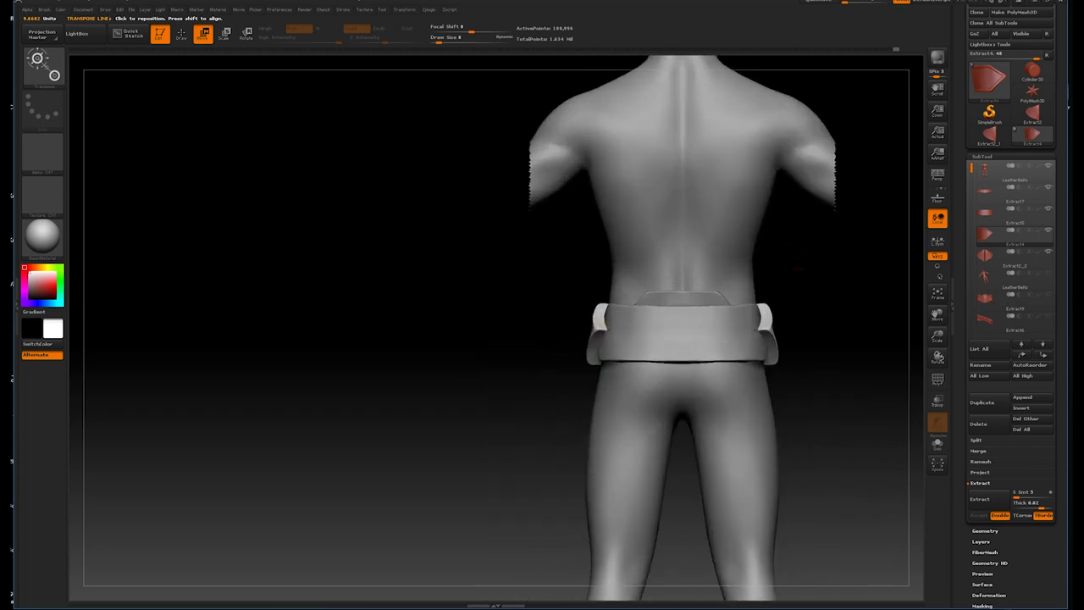
{"action": "left_click", "coordinate": [682, 348], "text": "alt"}
{"action": "left_click_drag", "start_coordinate": [682, 332], "coordinate": [680, 428]}
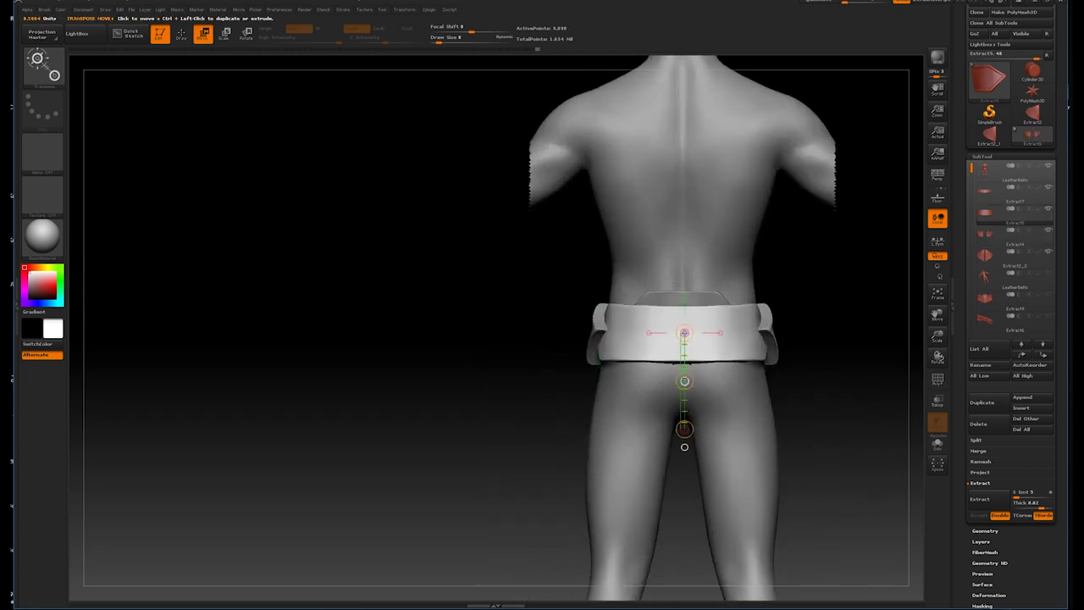
{"action": "left_click", "coordinate": [225, 34]}
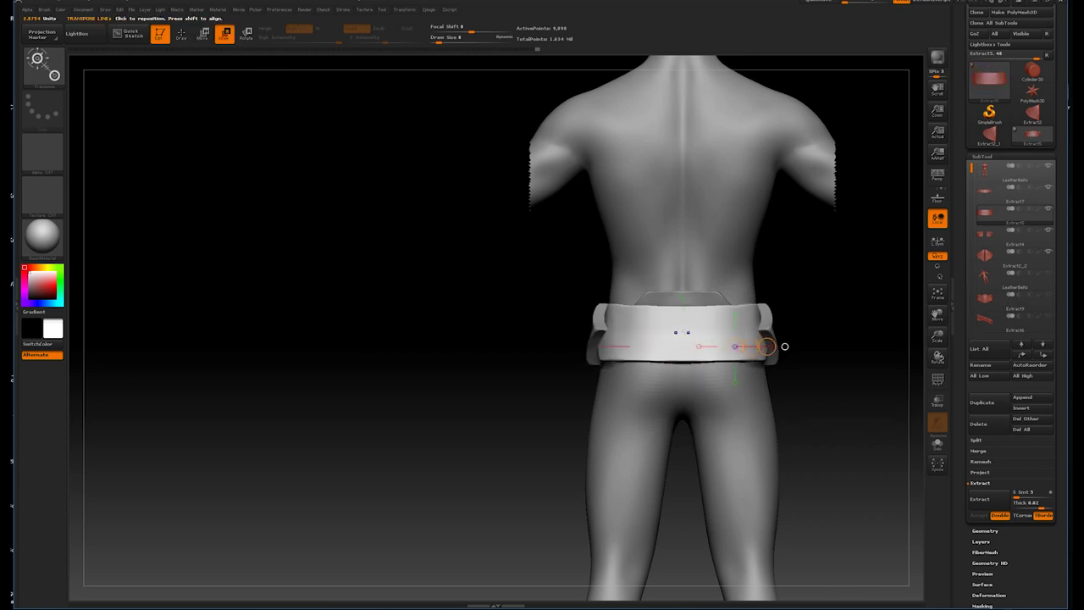
{"action": "left_click_drag", "start_coordinate": [764, 346], "coordinate": [784, 346]}
{"action": "left_click_drag", "start_coordinate": [597, 331], "coordinate": [775, 331]}
{"action": "mouse_move", "coordinate": [838, 305]}
{"action": "left_mouse_down"}
{"action": "mouse_move", "coordinate": [854, 296]}
{"action": "mouse_move", "coordinate": [823, 297]}
{"action": "mouse_move", "coordinate": [835, 286]}
{"action": "mouse_move", "coordinate": [819, 300]}
{"action": "left_mouse_up"}
- Move the back tab up to the belt's top edge and check the belt from several angles
{"action": "key", "text": "w"}
{"action": "left_click_drag", "start_coordinate": [684, 315], "coordinate": [684, 256]}
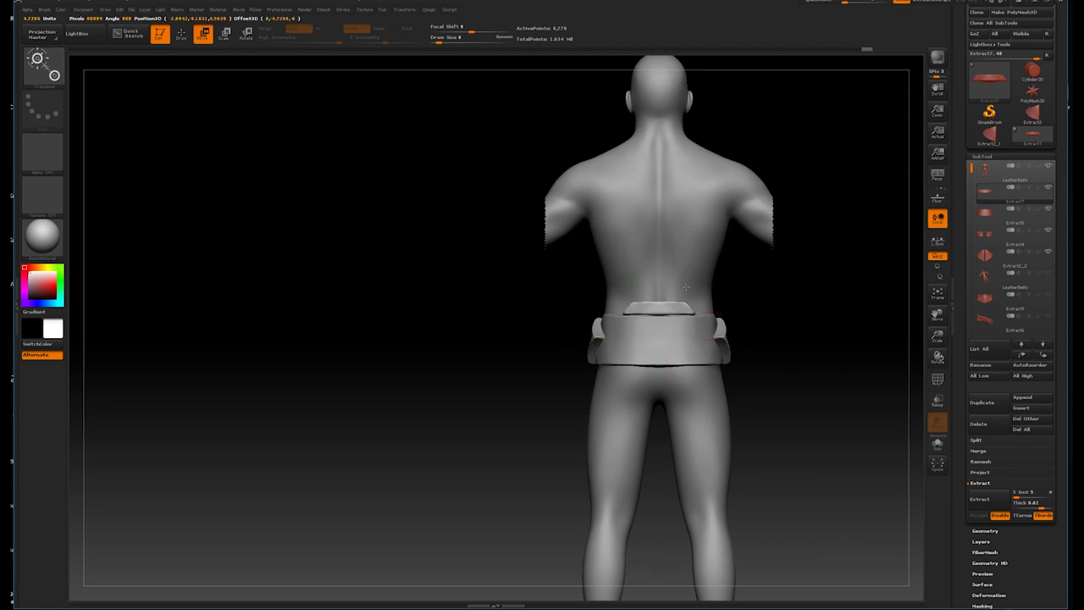
{"action": "mouse_move", "coordinate": [813, 286]}
{"action": "left_mouse_down"}
{"action": "mouse_move", "coordinate": [840, 277]}
{"action": "mouse_move", "coordinate": [822, 237]}
{"action": "mouse_move", "coordinate": [840, 281]}
{"action": "mouse_move", "coordinate": [825, 334]}
{"action": "mouse_move", "coordinate": [838, 359]}
{"action": "mouse_move", "coordinate": [815, 290]}
{"action": "mouse_move", "coordinate": [849, 314]}
{"action": "left_mouse_up"}
{"action": "left_click", "coordinate": [690, 326], "text": "alt"}
{"action": "key", "text": "b"}
{"action": "left_click", "coordinate": [270, 75]}
{"action": "mouse_move", "coordinate": [475, 254]}
{"action": "left_mouse_down"}
{"action": "mouse_move", "coordinate": [601, 343]}
{"action": "mouse_move", "coordinate": [494, 312]}
{"action": "left_mouse_up"}
{"action": "left_click_drag", "start_coordinate": [510, 398], "coordinate": [607, 363]}
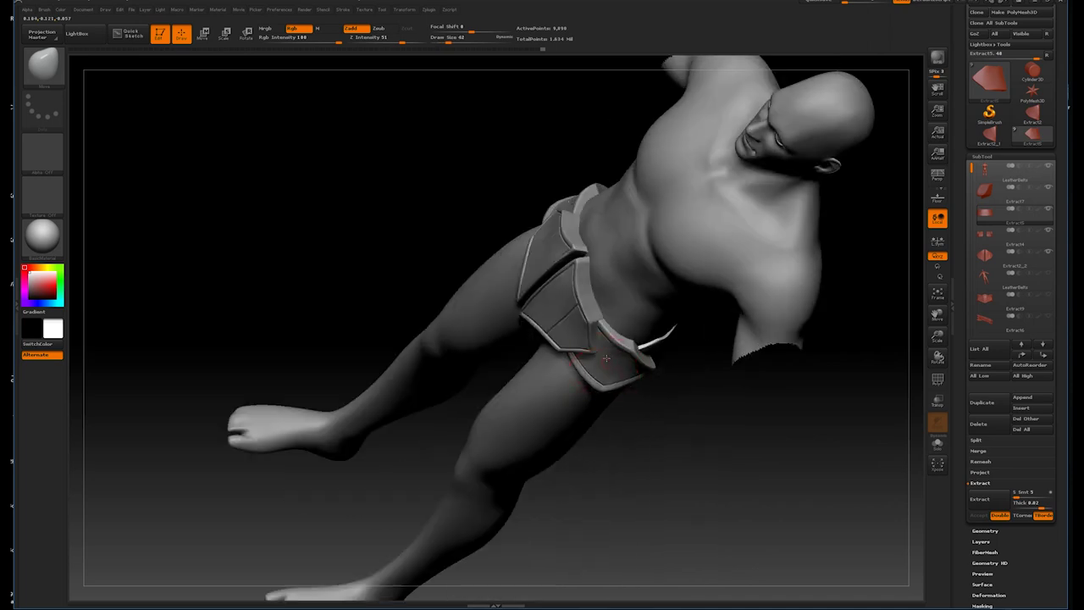
{"action": "mouse_move", "coordinate": [743, 371]}
{"action": "left_mouse_down"}
{"action": "mouse_move", "coordinate": [798, 380]}
{"action": "mouse_move", "coordinate": [769, 300]}
{"action": "mouse_move", "coordinate": [774, 358]}
{"action": "mouse_move", "coordinate": [639, 386]}
{"action": "left_mouse_up"}
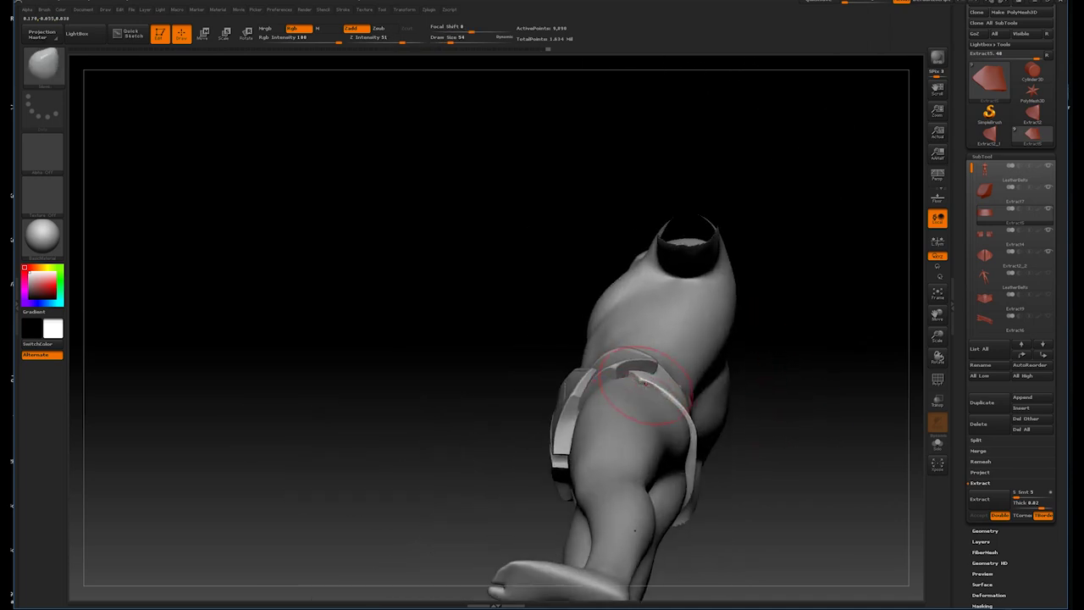
{"action": "left_click_drag", "start_coordinate": [667, 398], "coordinate": [742, 421]}
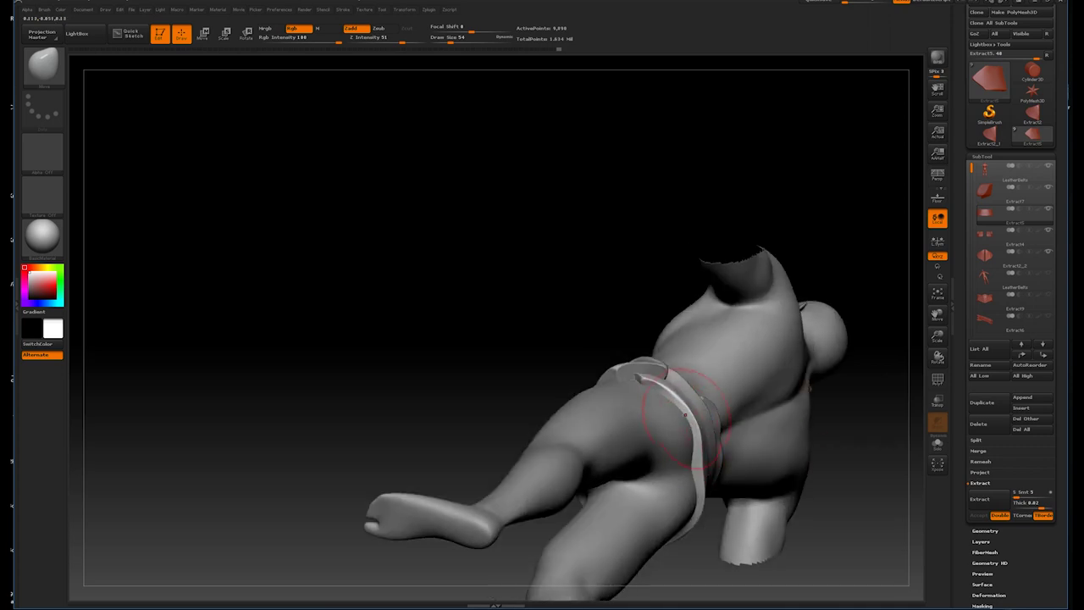
{"action": "mouse_move", "coordinate": [678, 403]}
{"action": "left_mouse_down"}
{"action": "mouse_move", "coordinate": [859, 363]}
{"action": "mouse_move", "coordinate": [721, 387]}
{"action": "mouse_move", "coordinate": [783, 372]}
{"action": "mouse_move", "coordinate": [708, 367]}
{"action": "mouse_move", "coordinate": [856, 307]}
{"action": "left_mouse_up"}
- Shift the back tab along a move line, then select the front strap piece
{"action": "left_click", "coordinate": [761, 359], "text": "alt"}
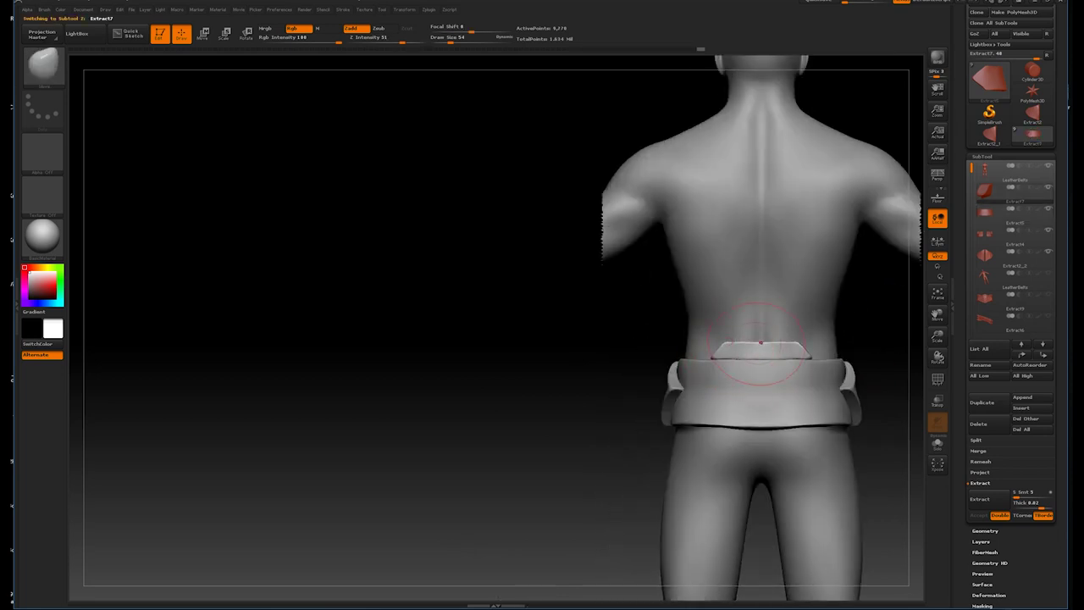
{"action": "mouse_move", "coordinate": [761, 364]}
{"action": "left_mouse_down"}
{"action": "mouse_move", "coordinate": [818, 378]}
{"action": "mouse_move", "coordinate": [811, 387]}
{"action": "mouse_move", "coordinate": [799, 375]}
{"action": "mouse_move", "coordinate": [779, 322]}
{"action": "left_mouse_up"}
{"action": "key", "text": "w"}
{"action": "mouse_move", "coordinate": [675, 380]}
{"action": "left_mouse_down"}
{"action": "mouse_move", "coordinate": [765, 380]}
{"action": "mouse_move", "coordinate": [829, 350]}
{"action": "mouse_move", "coordinate": [827, 307]}
{"action": "mouse_move", "coordinate": [806, 333]}
{"action": "mouse_move", "coordinate": [801, 296]}
{"action": "mouse_move", "coordinate": [781, 351]}
{"action": "mouse_move", "coordinate": [805, 341]}
{"action": "mouse_move", "coordinate": [805, 315]}
{"action": "left_mouse_up"}
{"action": "key", "text": "f"}
{"action": "left_click", "coordinate": [697, 349], "text": "alt"}
{"action": "mouse_move", "coordinate": [697, 349]}
{"action": "left_mouse_down"}
{"action": "mouse_move", "coordinate": [823, 346]}
{"action": "mouse_move", "coordinate": [825, 318]}
{"action": "mouse_move", "coordinate": [802, 310]}
{"action": "mouse_move", "coordinate": [804, 340]}
{"action": "left_mouse_up"}
{"action": "key", "text": "f"}
- Switch to the Standard brush, reselect the front strap, and review it from the front and side
{"action": "key", "text": "b"}
{"action": "key", "text": "s"}
{"action": "key", "text": "t"}
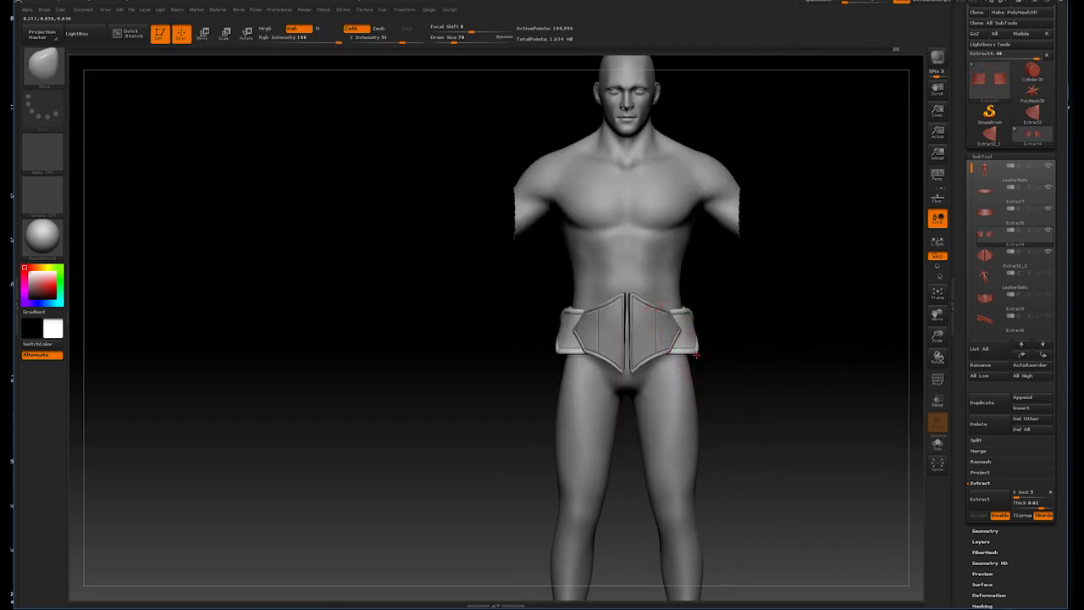
{"action": "left_click_drag", "start_coordinate": [697, 355], "coordinate": [765, 316]}
{"action": "left_click", "coordinate": [690, 309], "text": "alt"}
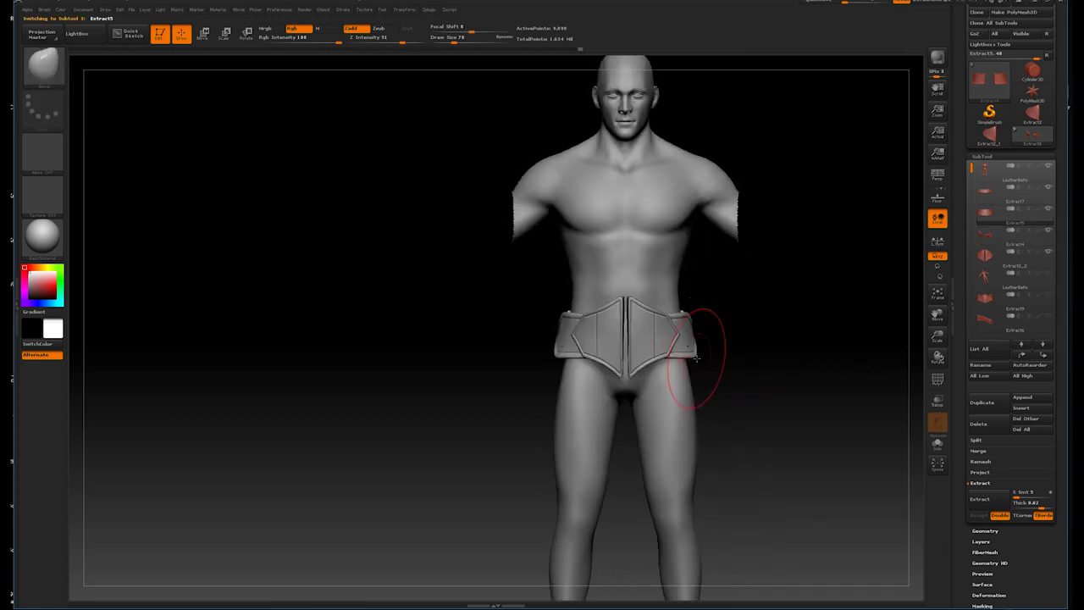
{"action": "mouse_move", "coordinate": [690, 315]}
{"action": "left_mouse_down"}
{"action": "mouse_move", "coordinate": [702, 358]}
{"action": "mouse_move", "coordinate": [730, 340]}
{"action": "mouse_move", "coordinate": [762, 368]}
{"action": "mouse_move", "coordinate": [754, 346]}
{"action": "mouse_move", "coordinate": [731, 363]}
{"action": "mouse_move", "coordinate": [755, 316]}
{"action": "mouse_move", "coordinate": [750, 380]}
{"action": "mouse_move", "coordinate": [723, 314]}
{"action": "left_mouse_up"}
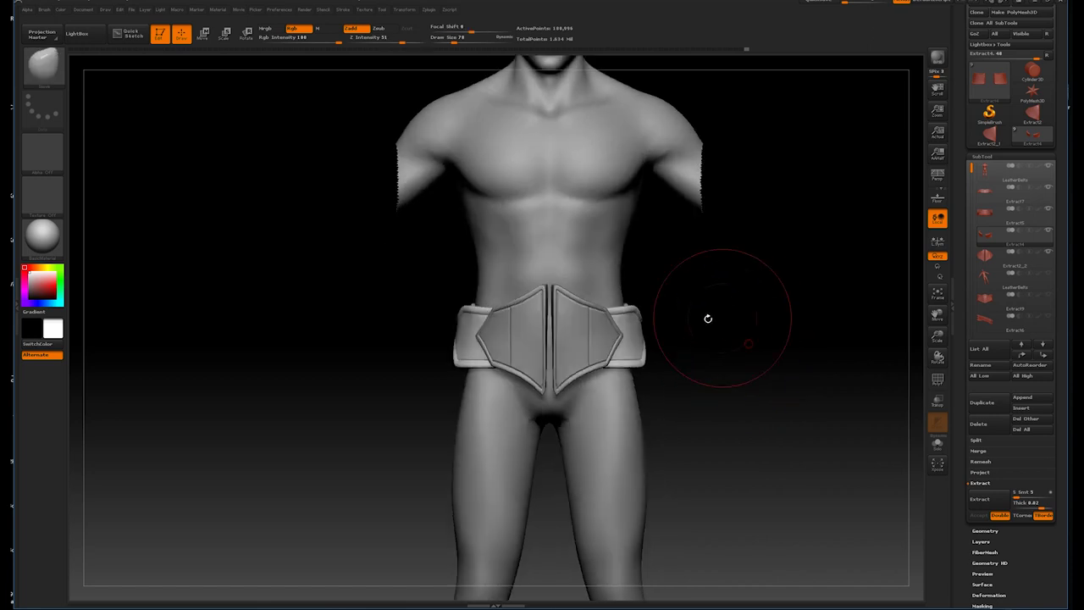
{"action": "key", "text": "f"}
{"action": "mouse_move", "coordinate": [771, 331]}
{"action": "left_mouse_down"}
{"action": "mouse_move", "coordinate": [757, 375]}
{"action": "mouse_move", "coordinate": [786, 356]}
{"action": "mouse_move", "coordinate": [770, 365]}
{"action": "left_mouse_up"}
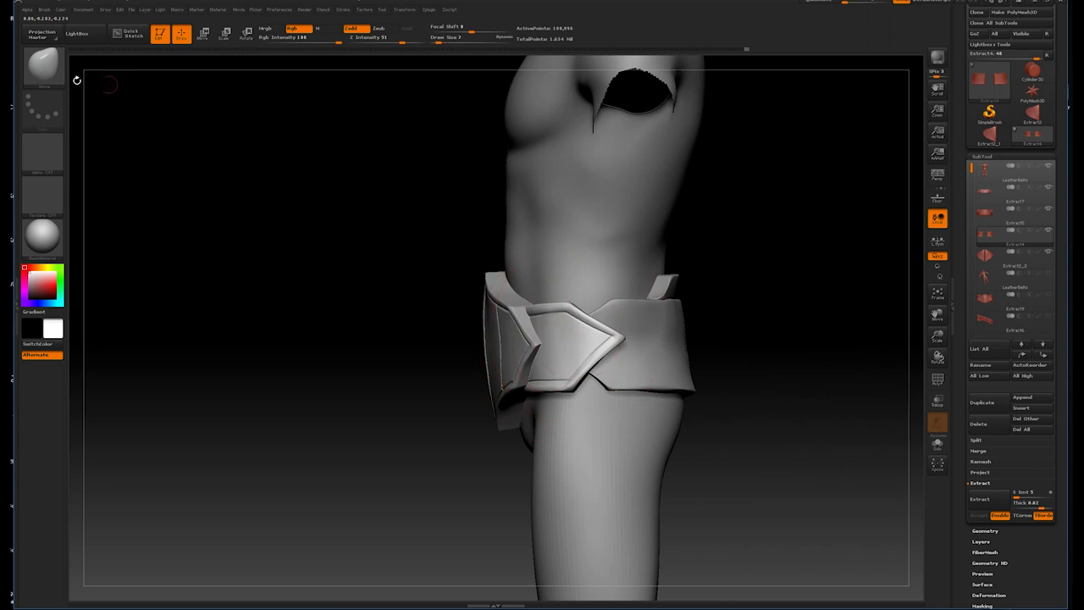
{"action": "left_click", "coordinate": [42, 65]}
- Select the Dam_Standard brush and check the belt's front, side plate and back
{"action": "key", "text": "d"}
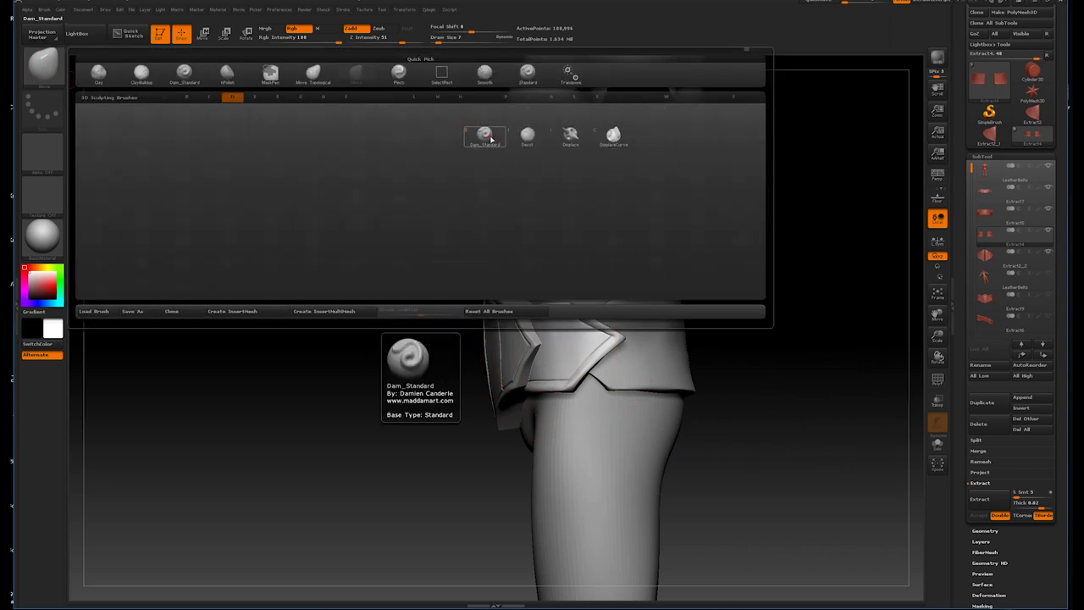
{"action": "left_click", "coordinate": [483, 133]}
{"action": "left_click_drag", "start_coordinate": [762, 249], "coordinate": [782, 296]}
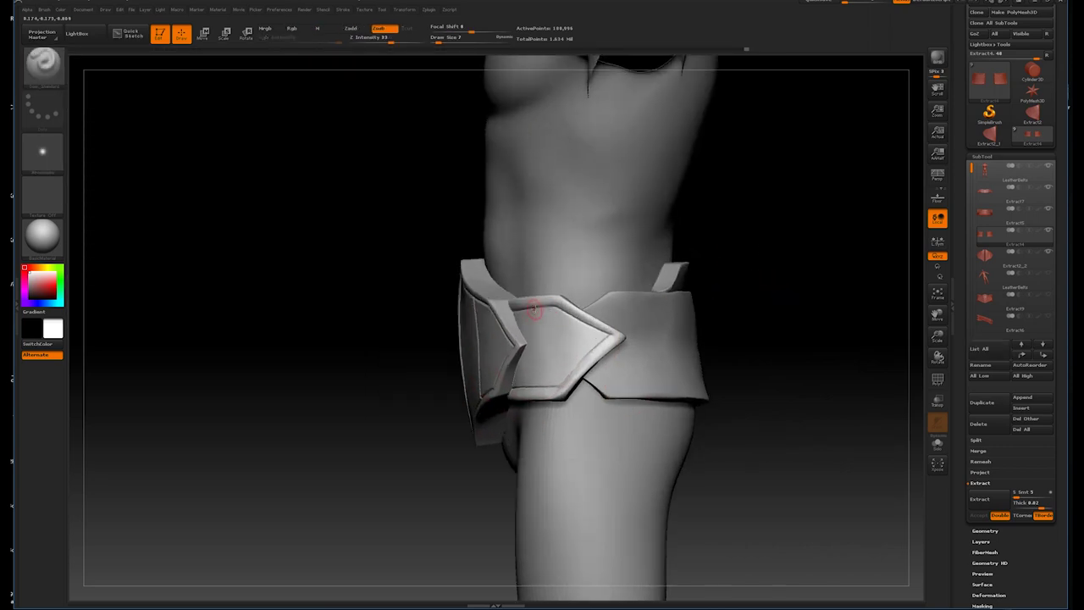
{"action": "right_click_drag", "start_coordinate": [538, 309], "coordinate": [586, 323]}
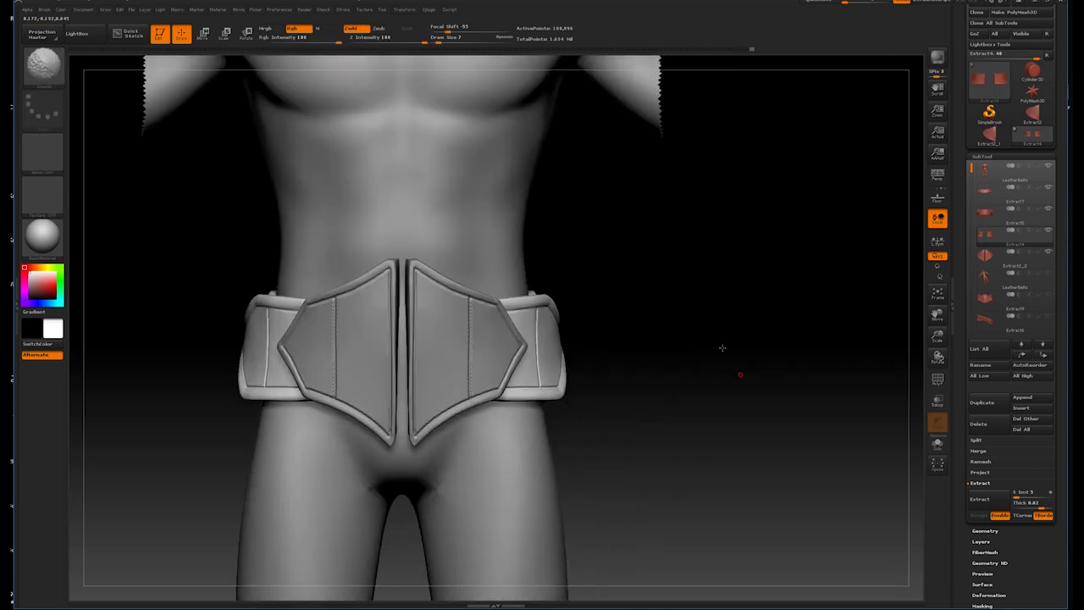
{"action": "mouse_move", "coordinate": [706, 334]}
{"action": "left_mouse_down"}
{"action": "mouse_move", "coordinate": [684, 296]}
{"action": "mouse_move", "coordinate": [727, 335]}
{"action": "mouse_move", "coordinate": [549, 305]}
{"action": "left_mouse_up"}
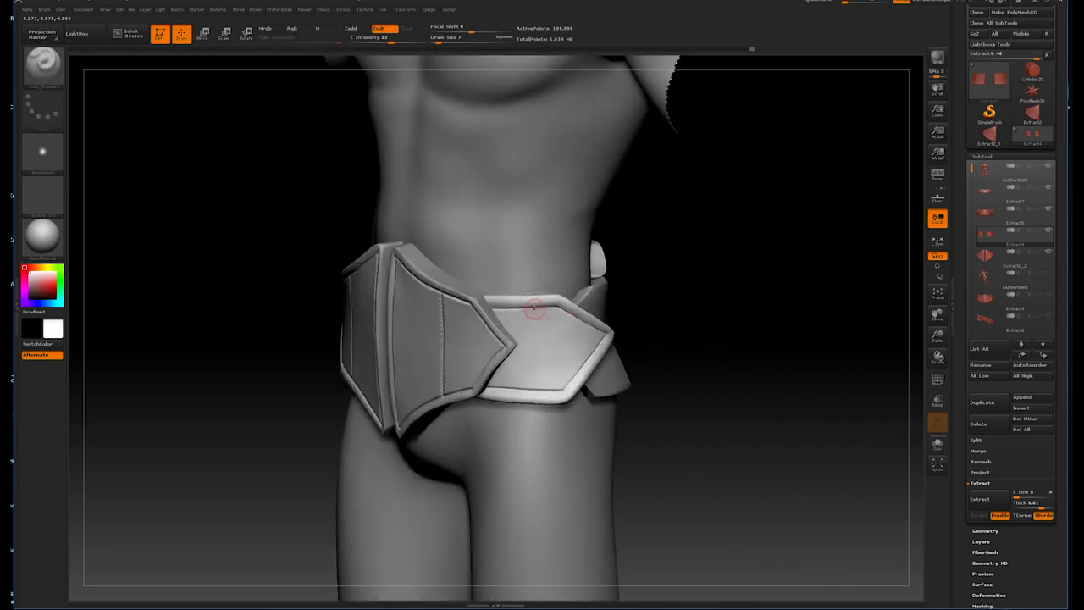
{"action": "mouse_move", "coordinate": [671, 384]}
{"action": "left_mouse_down"}
{"action": "mouse_move", "coordinate": [713, 380]}
{"action": "mouse_move", "coordinate": [685, 336]}
{"action": "mouse_move", "coordinate": [677, 286]}
{"action": "mouse_move", "coordinate": [703, 306]}
{"action": "mouse_move", "coordinate": [588, 336]}
{"action": "mouse_move", "coordinate": [767, 283]}
{"action": "mouse_move", "coordinate": [726, 271]}
{"action": "mouse_move", "coordinate": [734, 313]}
{"action": "left_mouse_up"}
- Subdivide the strap one level, pick a build-up brush, and solo the belt piece
{"action": "key", "text": "ctrl+d"}
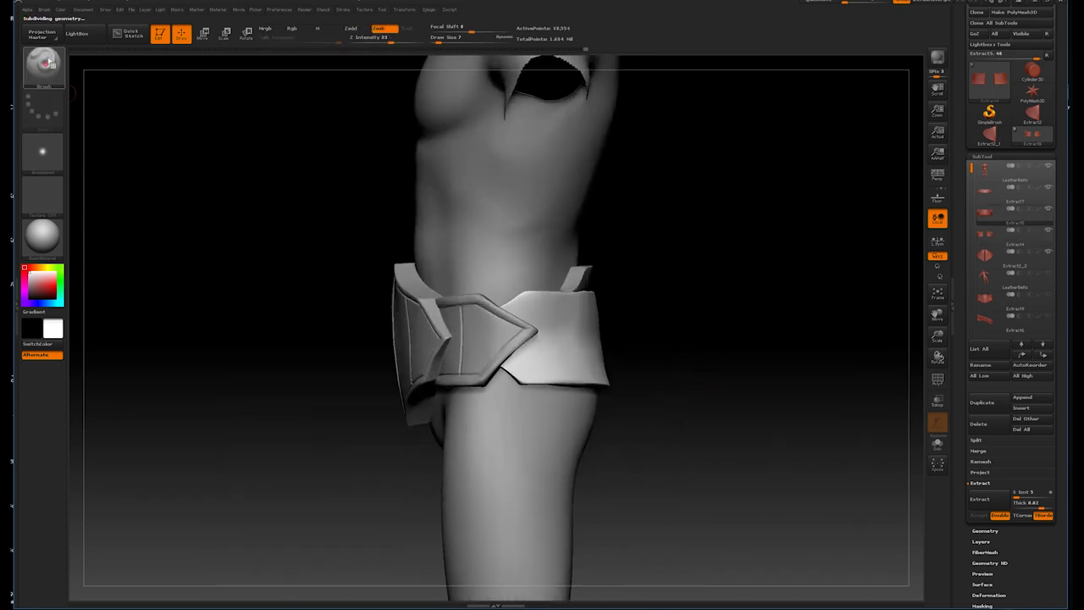
{"action": "key", "text": "b"}
{"action": "left_click", "coordinate": [742, 273]}
{"action": "left_click", "coordinate": [938, 443]}
- Switch to the Standard brush and smooth the belt band's lower front edge
{"action": "left_click_drag", "start_coordinate": [666, 325], "coordinate": [681, 328]}
{"action": "key", "text": "b"}
{"action": "key", "text": "s"}
{"action": "key", "text": "t"}
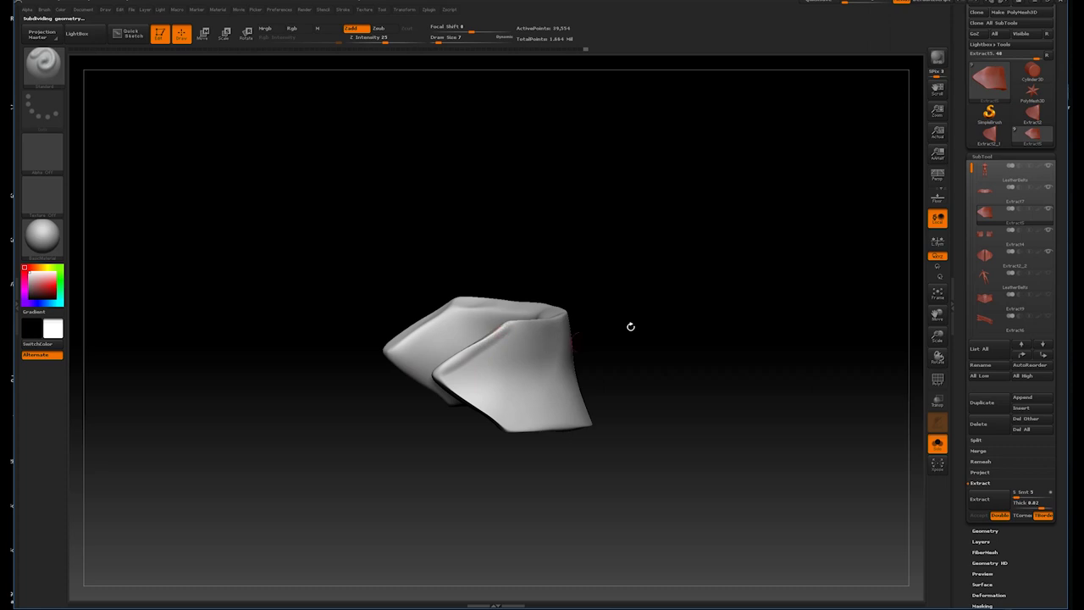
{"action": "left_click_drag", "start_coordinate": [574, 344], "coordinate": [652, 321]}
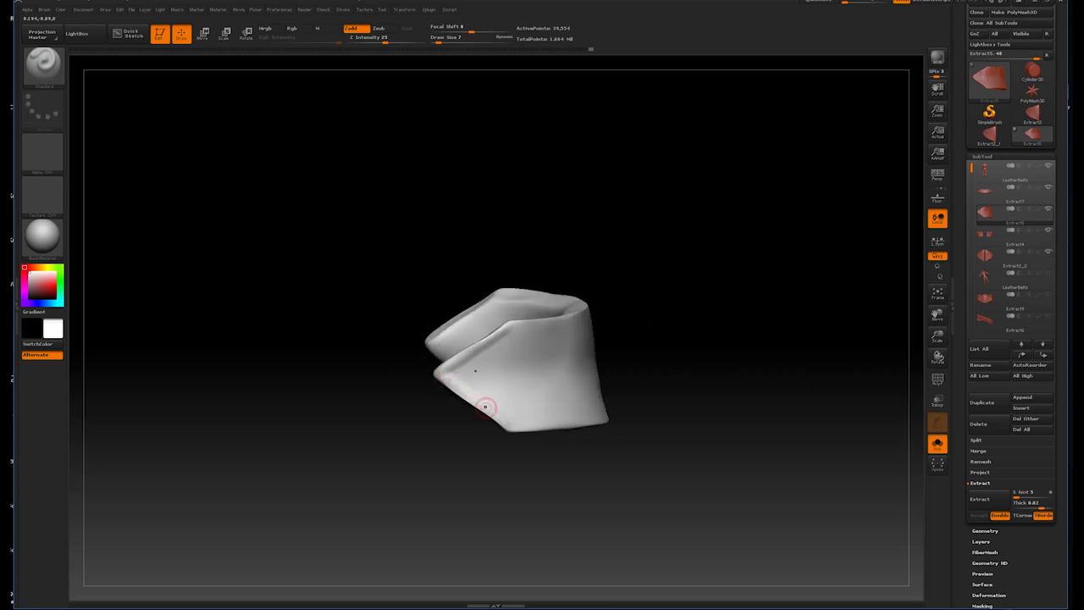
{"action": "left_click_drag", "start_coordinate": [441, 373], "coordinate": [506, 332]}
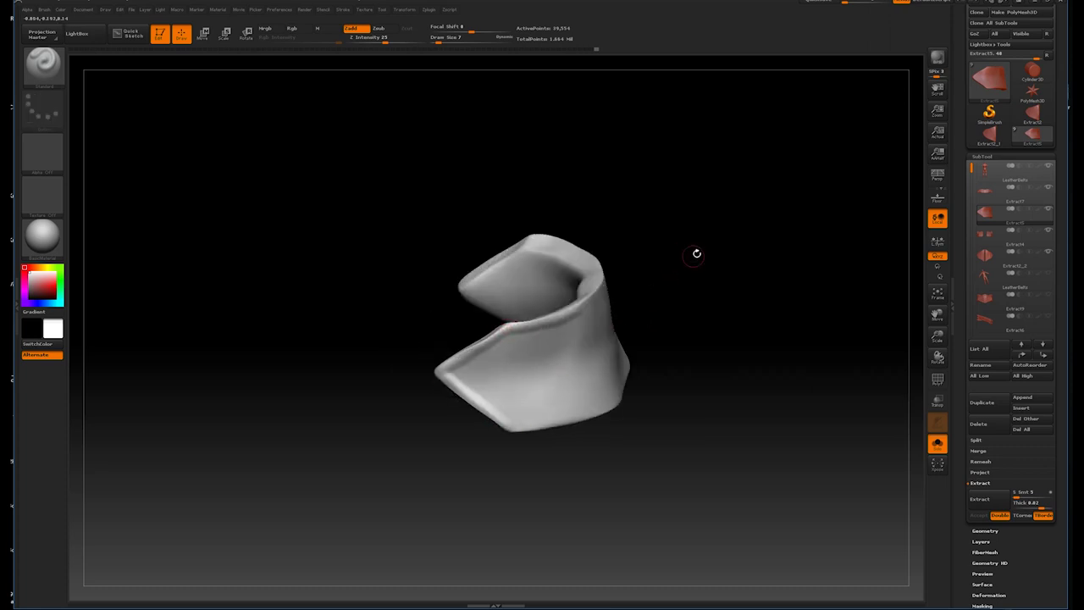
{"action": "left_click_drag", "start_coordinate": [668, 257], "coordinate": [576, 309]}
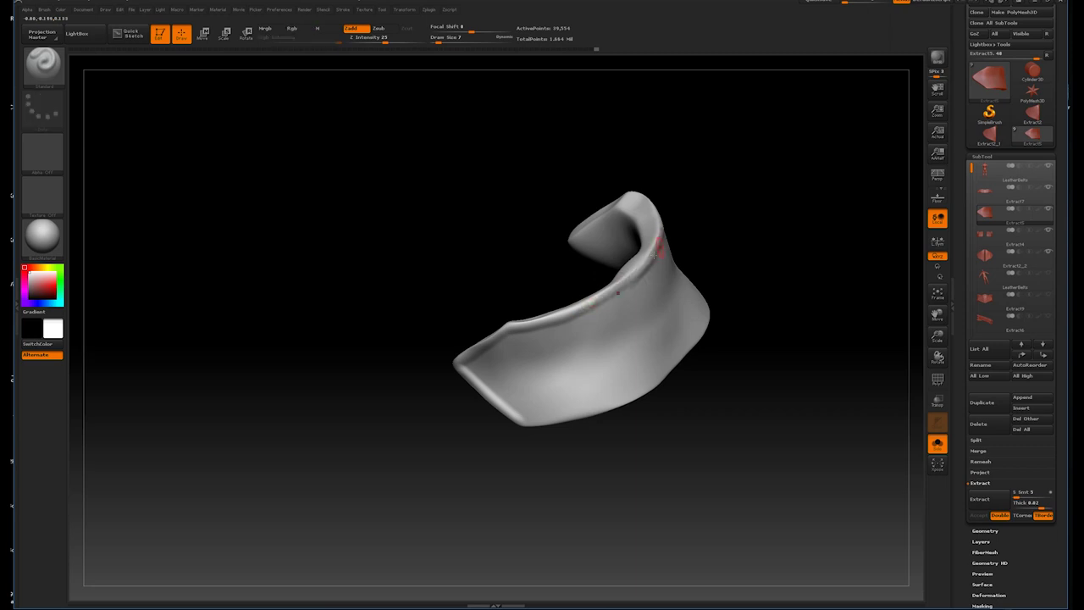
{"action": "mouse_move", "coordinate": [525, 419]}
{"action": "left_mouse_down", "text": "shift"}
{"action": "mouse_move", "coordinate": [605, 399]}
{"action": "mouse_move", "coordinate": [523, 422]}
{"action": "left_mouse_up", "text": "shift"}
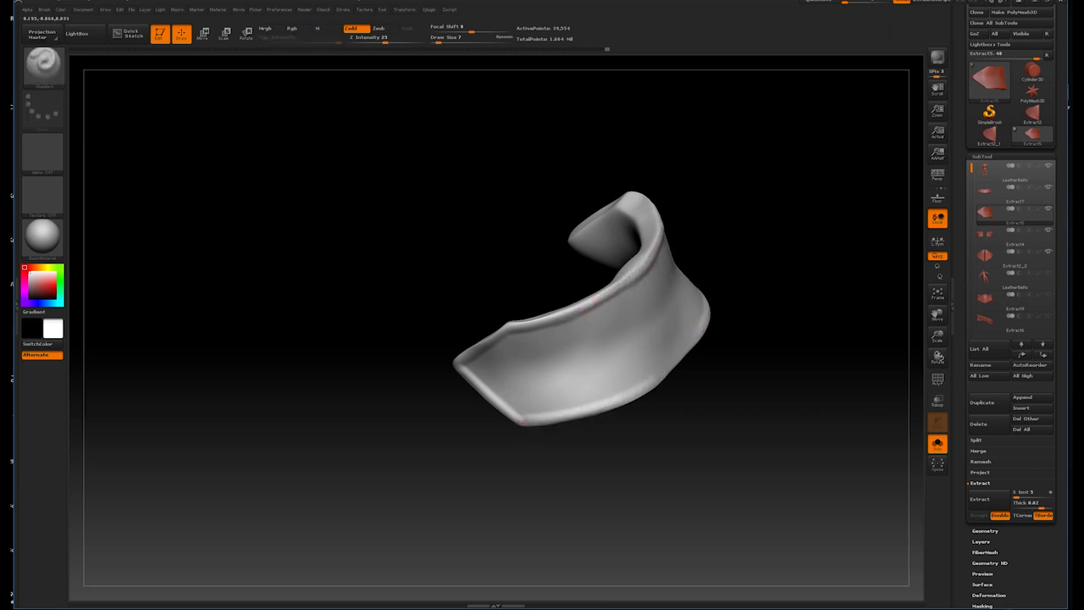
{"action": "mouse_move", "coordinate": [525, 419]}
{"action": "left_mouse_down", "text": "shift"}
{"action": "mouse_move", "coordinate": [563, 413]}
{"action": "mouse_move", "coordinate": [721, 309]}
{"action": "mouse_move", "coordinate": [525, 412]}
{"action": "left_mouse_up", "text": "shift"}
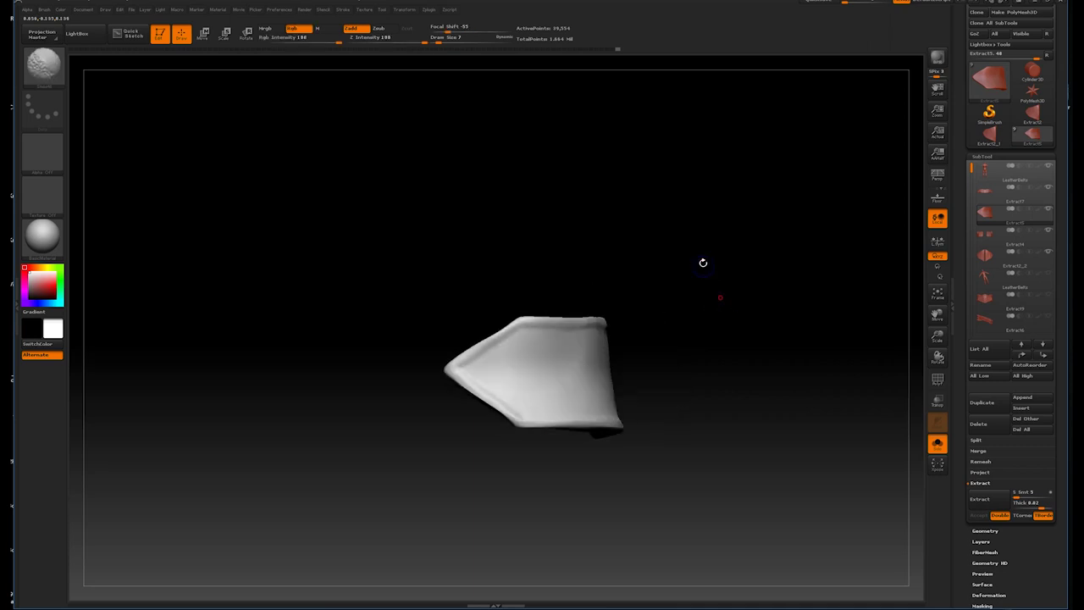
- Pick a subtractive brush and subdivide the band to about 158,000 active points
{"action": "key", "text": "b"}
{"action": "left_click", "coordinate": [492, 136]}
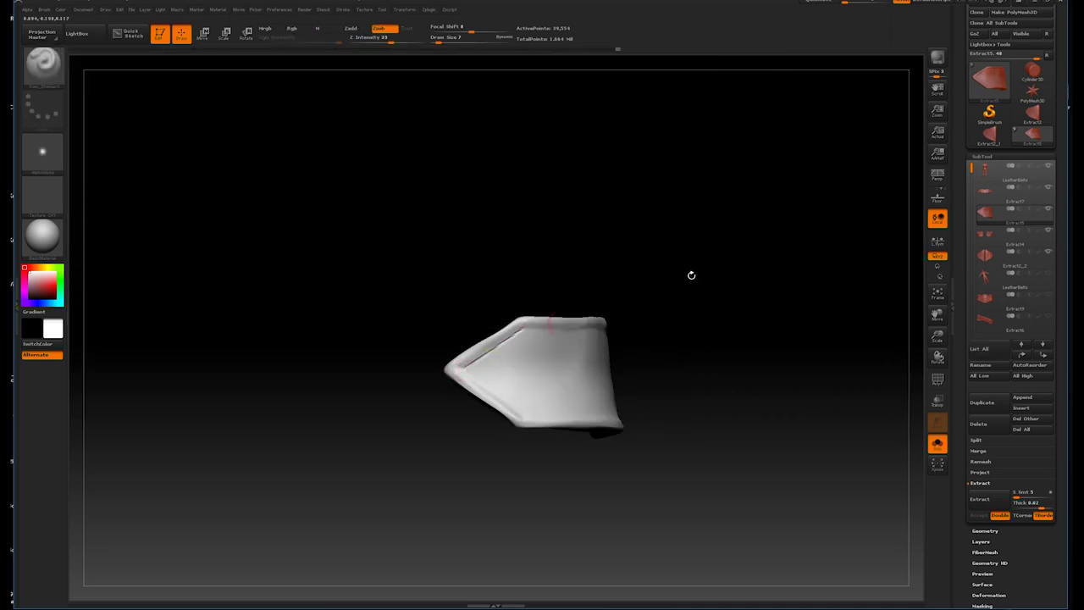
{"action": "left_click_drag", "start_coordinate": [691, 275], "coordinate": [473, 390]}
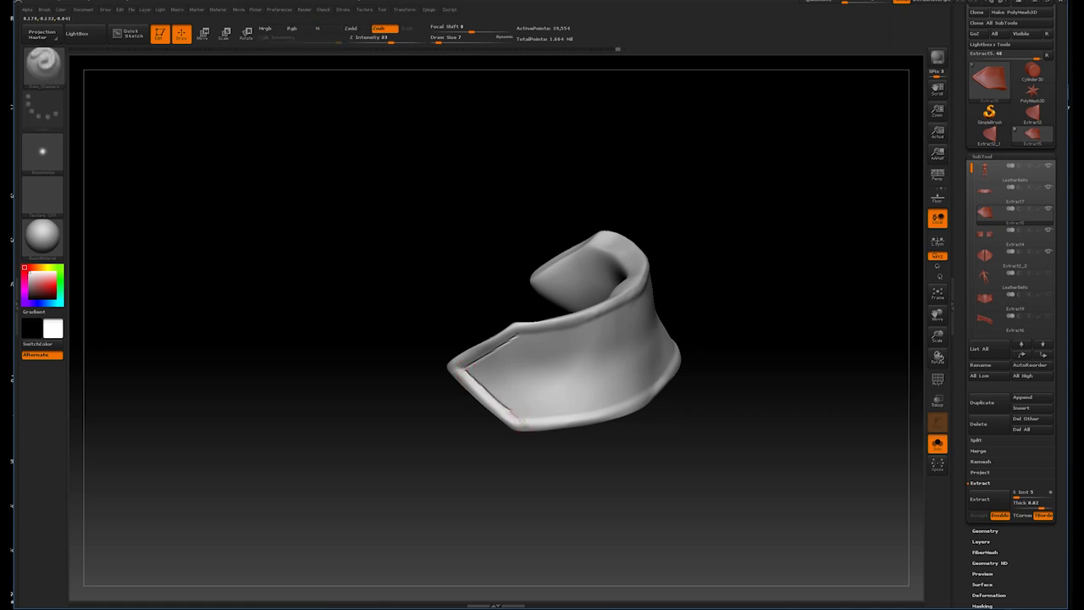
{"action": "left_click_drag", "start_coordinate": [723, 249], "coordinate": [699, 252], "text": "alt"}
{"action": "key", "text": "ctrl+d"}
{"action": "key", "text": "ctrl+z"}
{"action": "key", "text": "ctrl+d"}
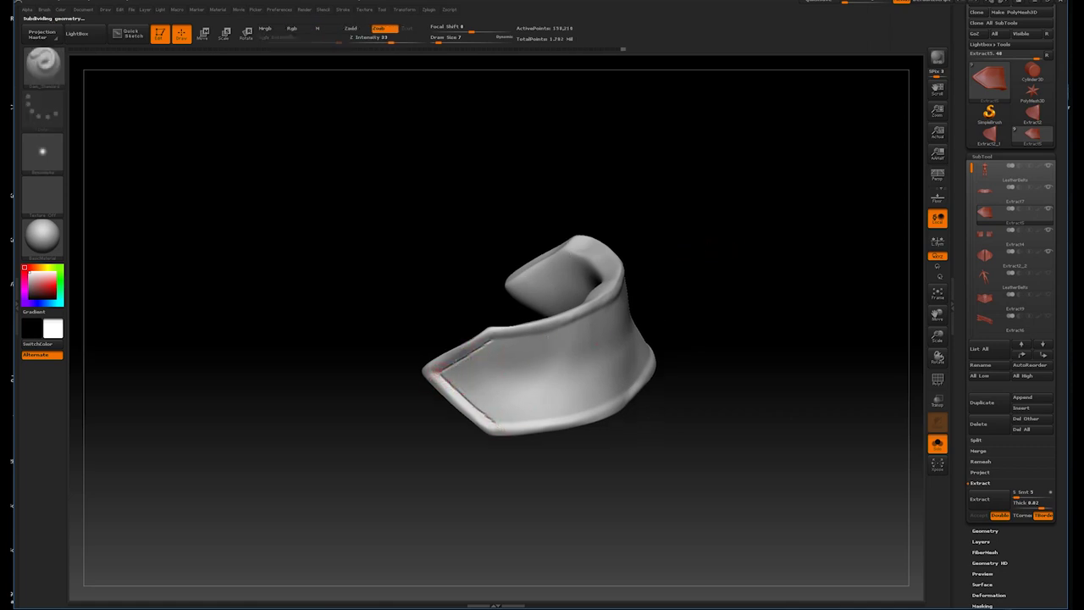
{"action": "left_click_drag", "start_coordinate": [688, 238], "coordinate": [719, 258]}
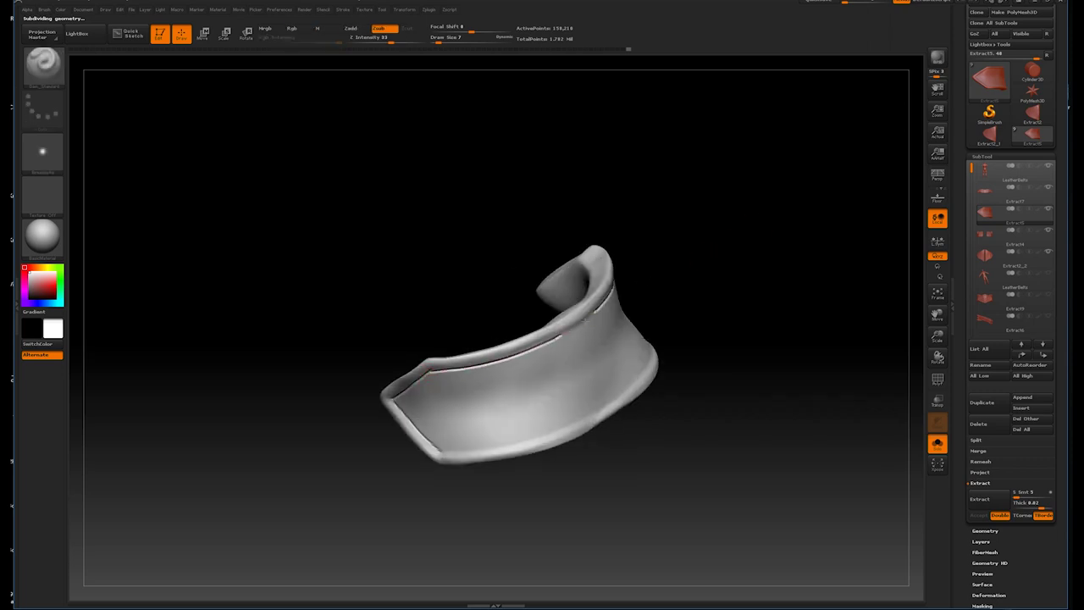
{"action": "left_click_drag", "start_coordinate": [705, 278], "coordinate": [723, 271]}
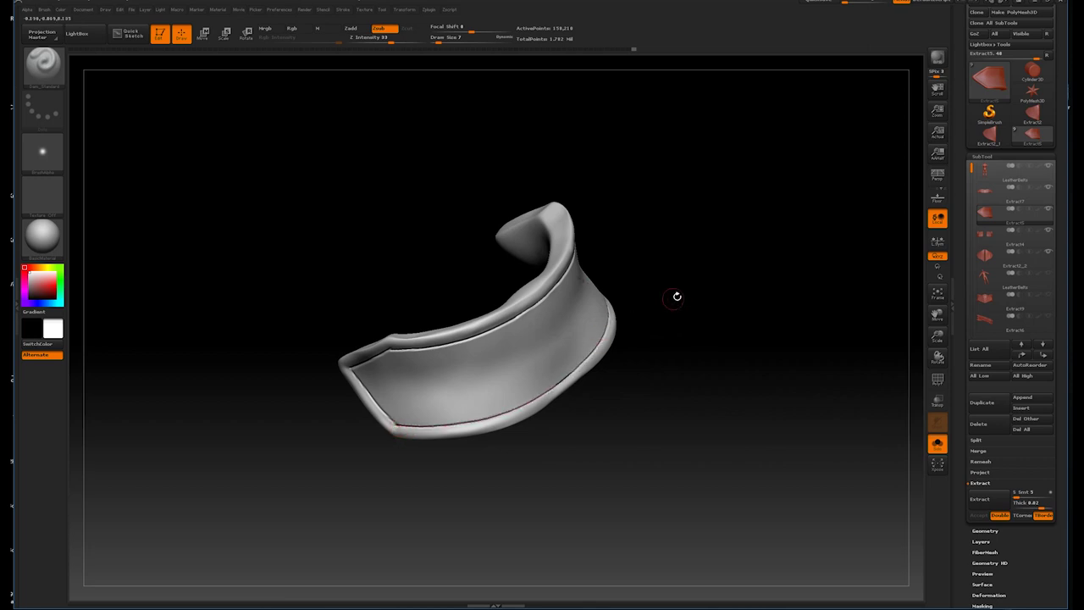
{"action": "left_click_drag", "start_coordinate": [673, 298], "coordinate": [355, 399]}
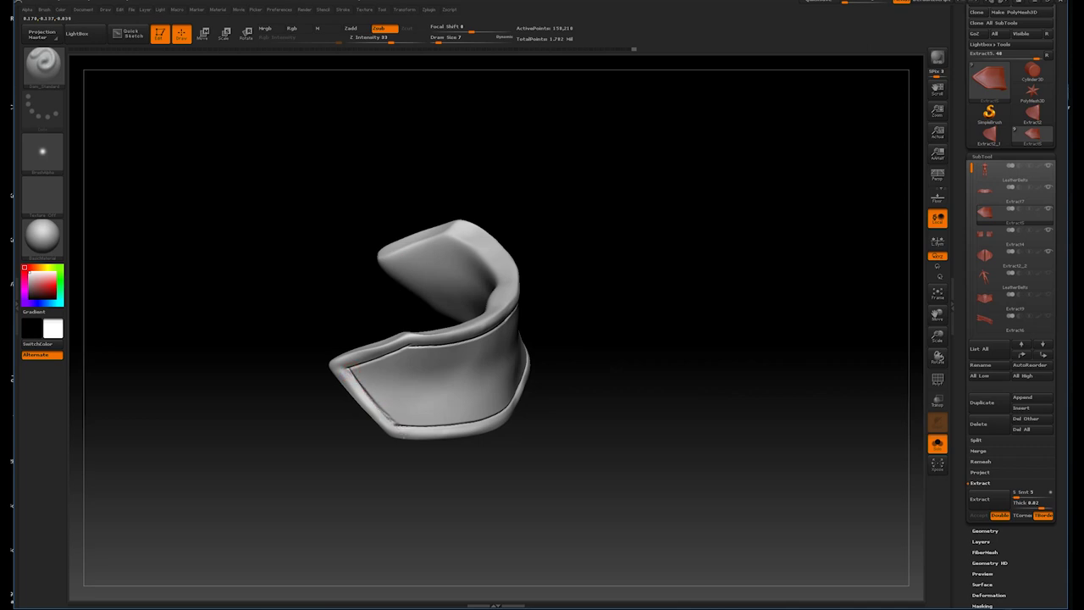
{"action": "mouse_move", "coordinate": [583, 359]}
{"action": "left_mouse_down"}
{"action": "mouse_move", "coordinate": [646, 283]}
{"action": "mouse_move", "coordinate": [595, 276]}
{"action": "mouse_move", "coordinate": [601, 297]}
{"action": "left_mouse_up"}
- Switch to the Move brush, bring back the full figure, and select the pointed strap piece
{"action": "left_click", "coordinate": [52, 64]}
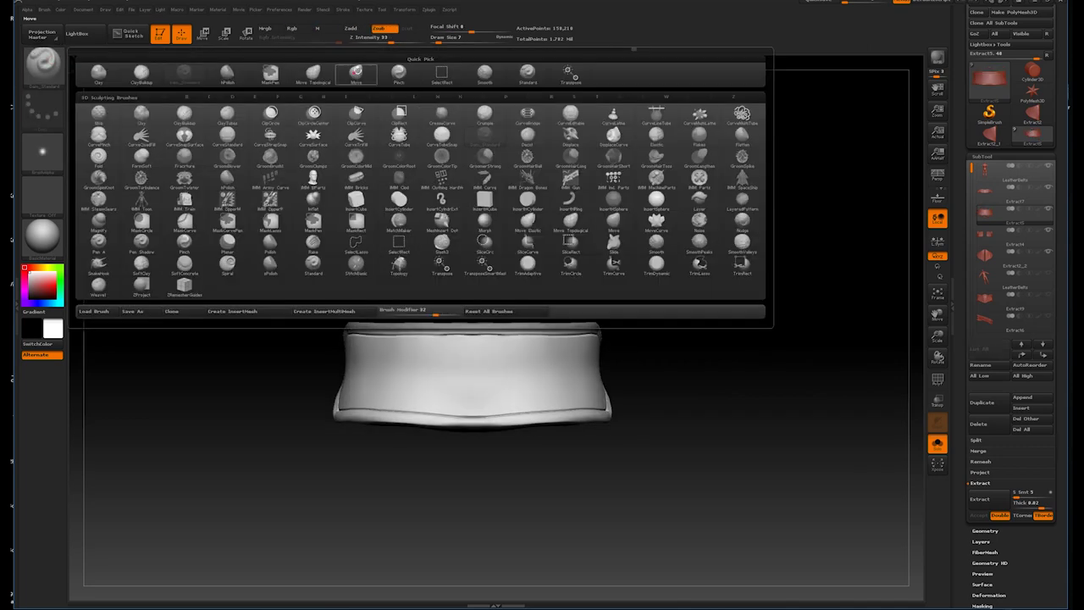
{"action": "key", "text": "m"}
{"action": "key", "text": "v"}
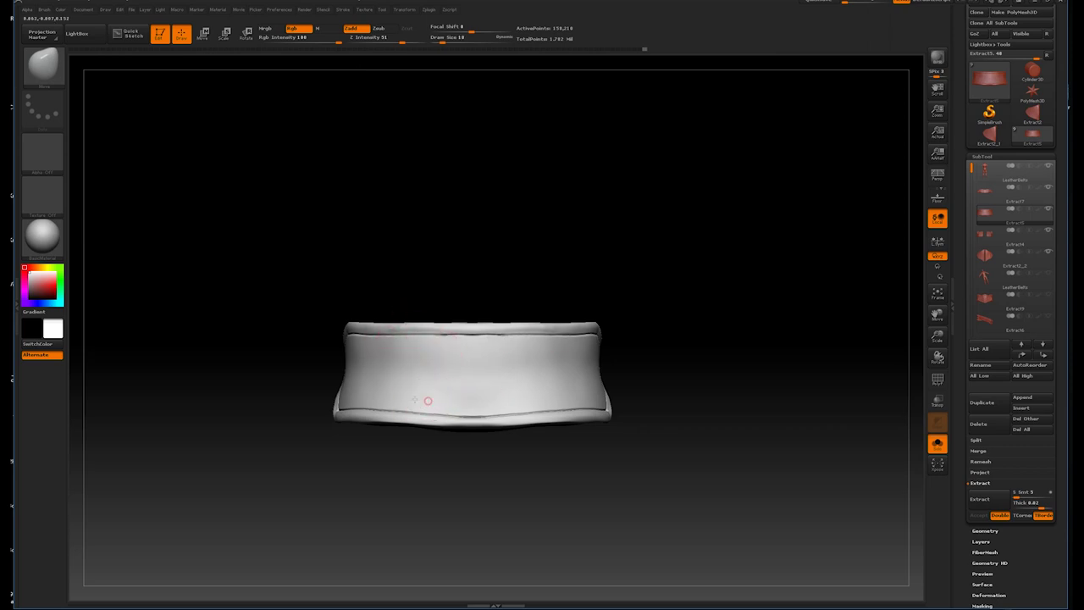
{"action": "mouse_move", "coordinate": [660, 318]}
{"action": "left_mouse_down"}
{"action": "mouse_move", "coordinate": [685, 322]}
{"action": "mouse_move", "coordinate": [854, 276]}
{"action": "left_mouse_up"}
{"action": "key", "text": "shift+ctrl+s"}
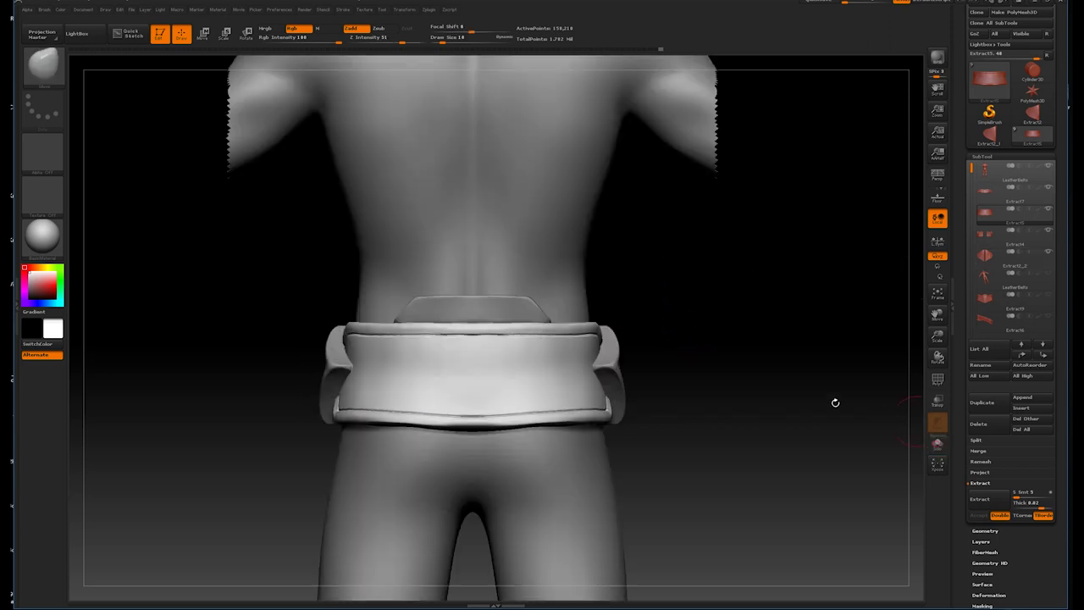
{"action": "key", "text": "f"}
{"action": "mouse_move", "coordinate": [624, 262]}
{"action": "left_mouse_down", "text": "shift"}
{"action": "mouse_move", "coordinate": [635, 318]}
{"action": "mouse_move", "coordinate": [687, 300]}
{"action": "mouse_move", "coordinate": [634, 331]}
{"action": "left_mouse_up", "text": "shift"}
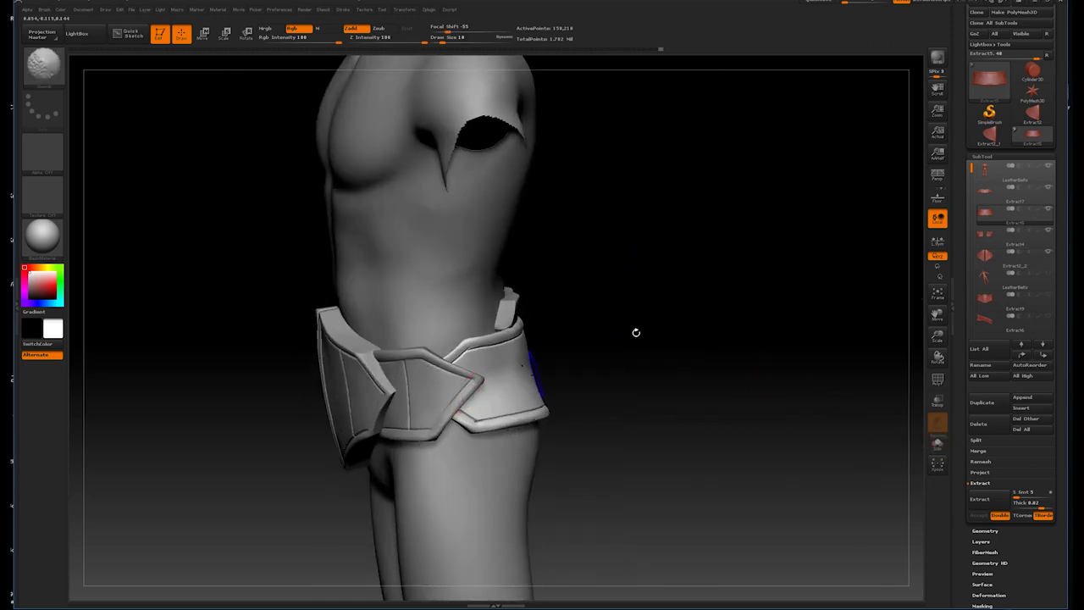
{"action": "left_click", "coordinate": [420, 364], "text": "alt"}
{"action": "left_click_drag", "start_coordinate": [610, 288], "coordinate": [652, 280]}
- Switch to the Inflat brush and zoom in on the belt's pointed front strap
{"action": "key", "text": "b"}
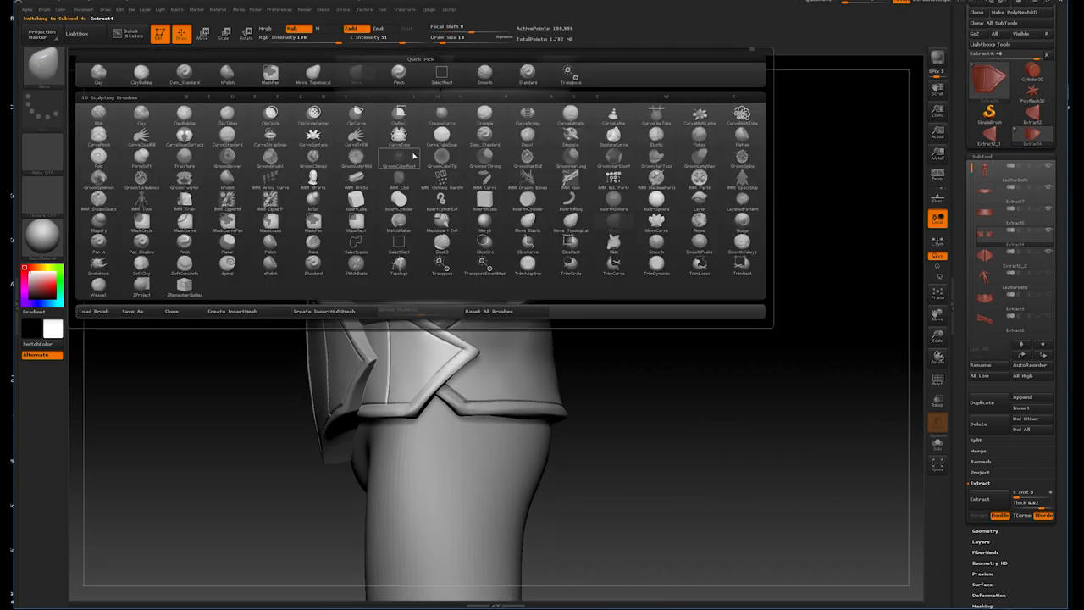
{"action": "key", "text": "i"}
{"action": "left_click", "coordinate": [320, 208]}
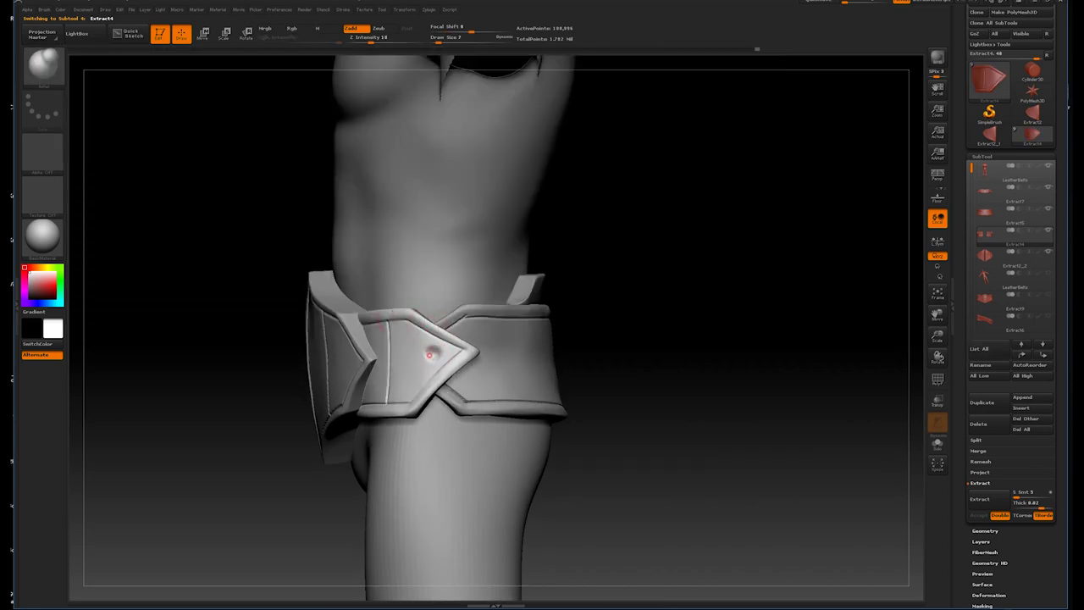
{"action": "mouse_move", "coordinate": [620, 227]}
{"action": "left_mouse_down"}
{"action": "mouse_move", "coordinate": [668, 281]}
{"action": "mouse_move", "coordinate": [434, 359]}
{"action": "mouse_move", "coordinate": [116, 121]}
{"action": "left_mouse_up"}
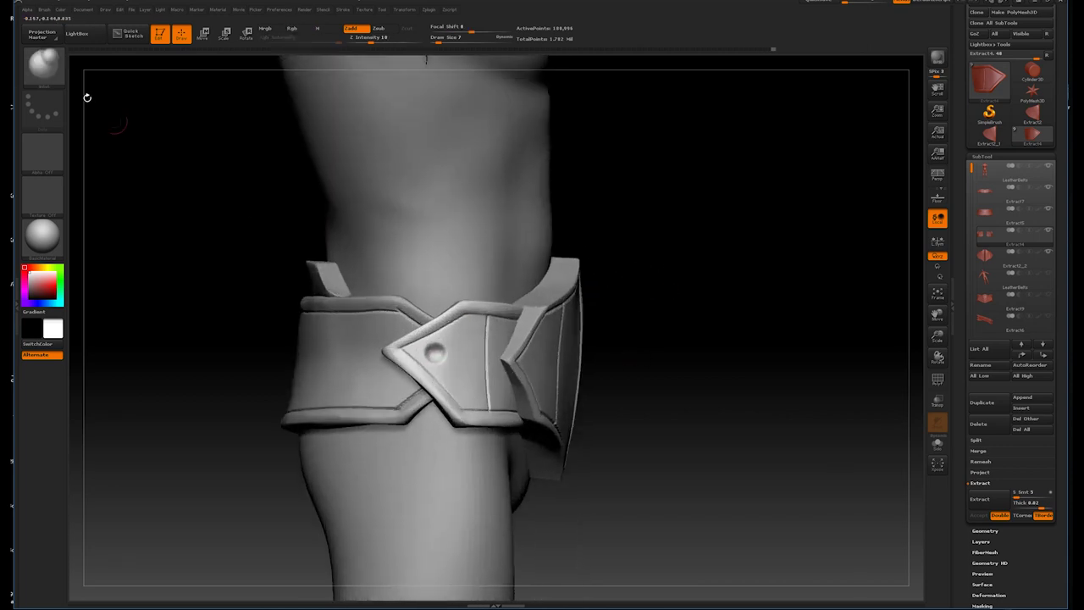
- Insert a round rivet into the strap's circular recess with the InsertSphere brush
{"action": "left_click", "coordinate": [42, 63]}
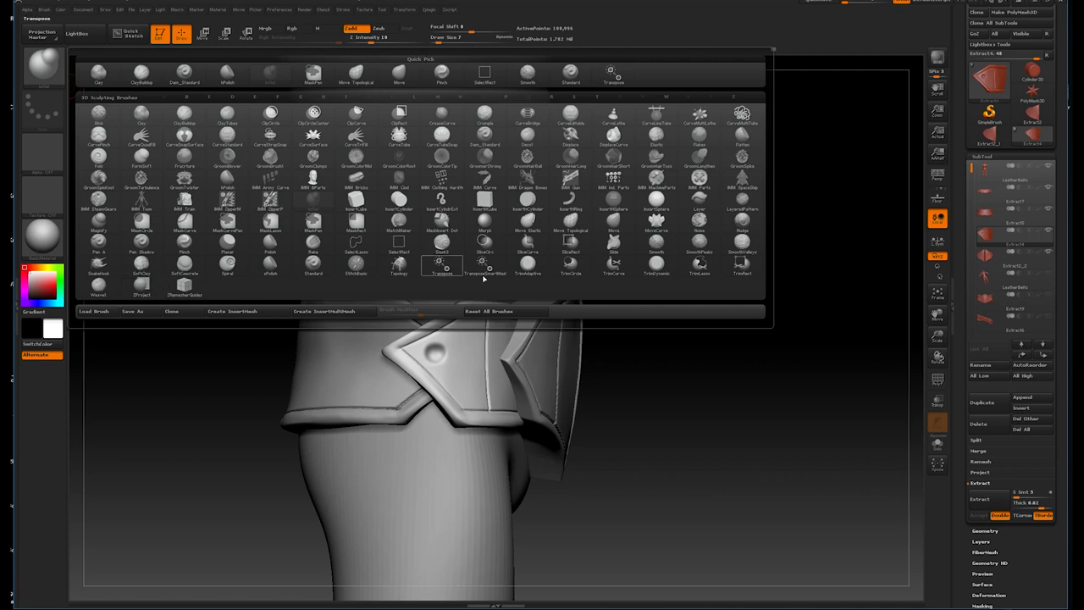
{"action": "key", "text": "i"}
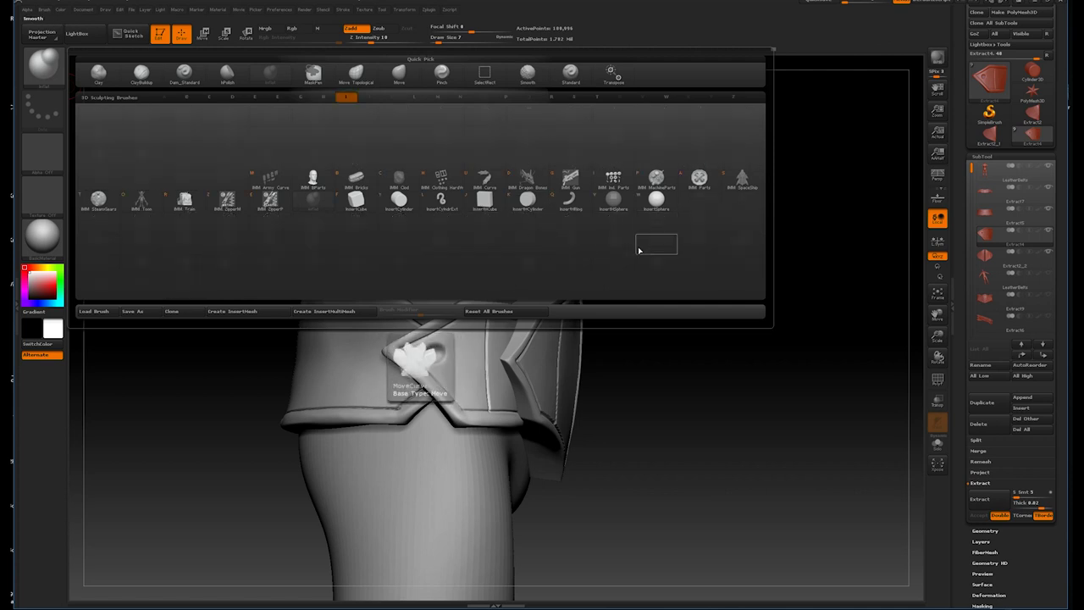
{"action": "left_click", "coordinate": [613, 201]}
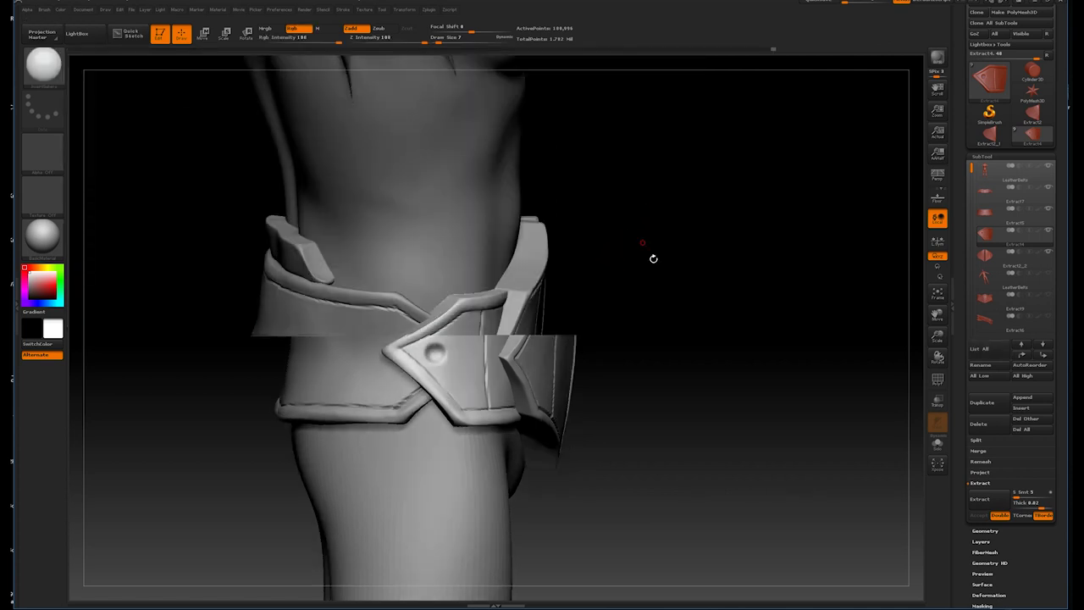
{"action": "left_click", "coordinate": [44, 9]}
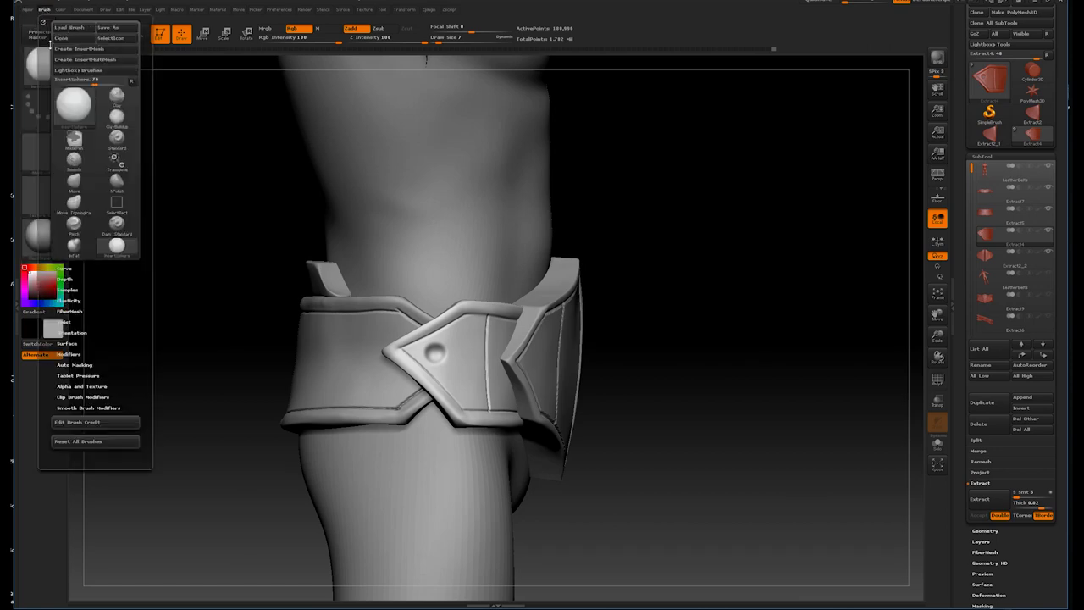
{"action": "left_click", "coordinate": [77, 305]}
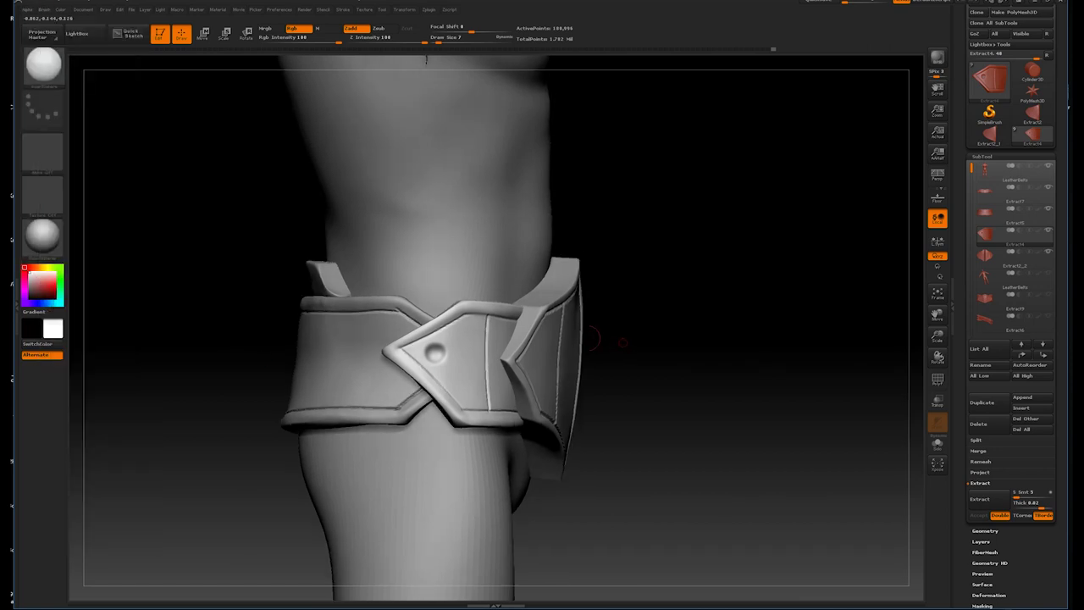
- Delete the strap's lower subdivision levels and select the new rivet
{"action": "left_click", "coordinate": [985, 530]}
{"action": "left_click", "coordinate": [1004, 199]}
{"action": "left_click", "coordinate": [434, 352], "text": "alt"}
{"action": "left_click", "coordinate": [434, 352], "text": "alt"}
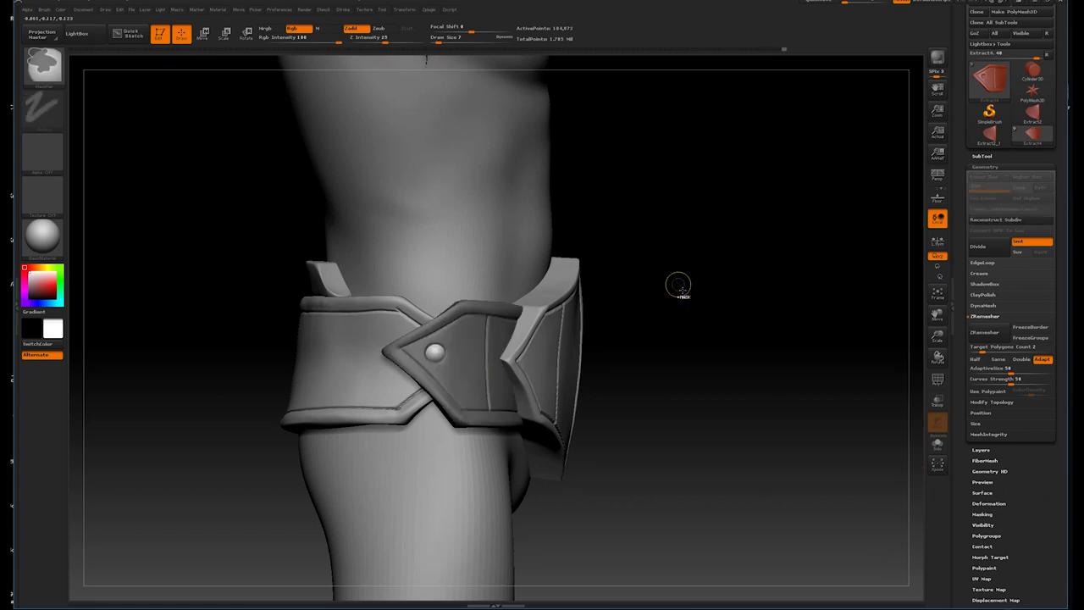
- Groups Split the strap mesh into two subtools and confirm the warning
{"action": "left_click", "coordinate": [973, 159]}
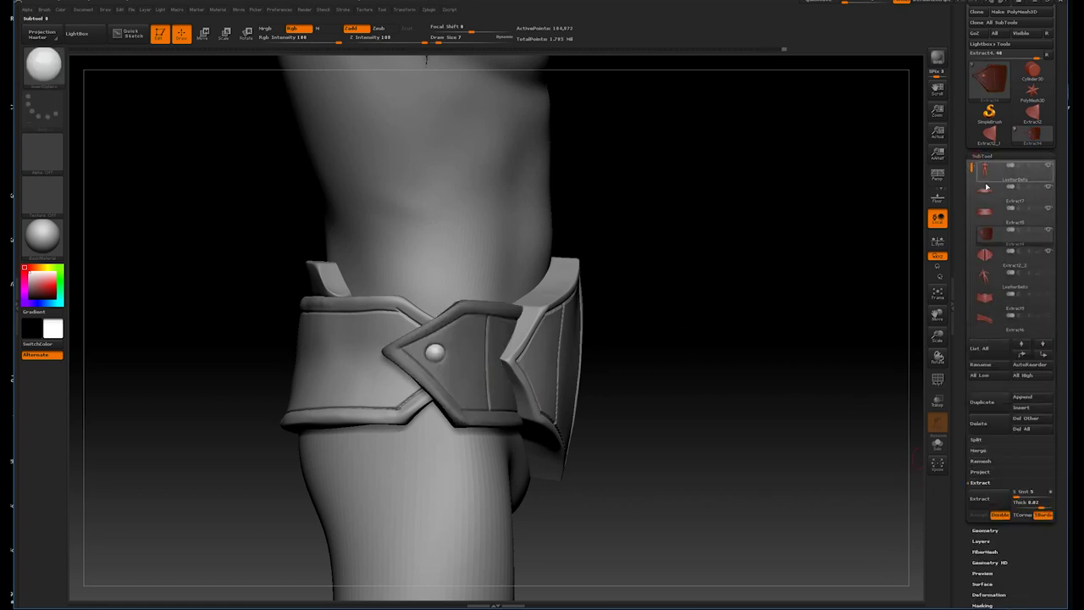
{"action": "left_click", "coordinate": [982, 441]}
{"action": "left_click", "coordinate": [1032, 451]}
{"action": "left_click", "coordinate": [899, 470]}
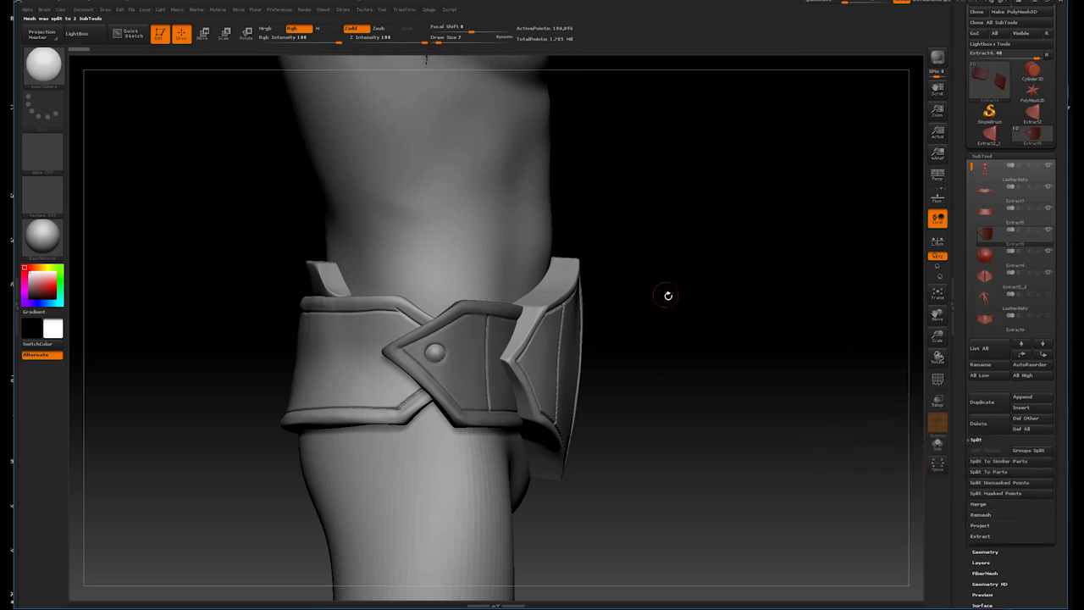
- Select the Extract4 pointed strap piece and pick the TrimDynamic brush
{"action": "left_click", "coordinate": [520, 350], "text": "alt"}
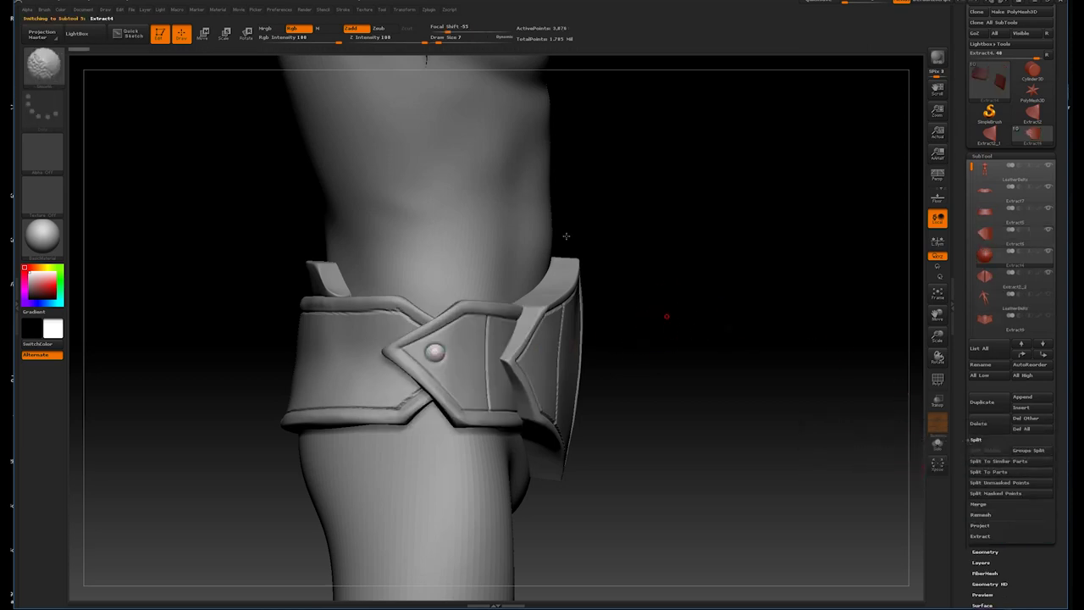
{"action": "key", "text": "b"}
{"action": "key", "text": "t"}
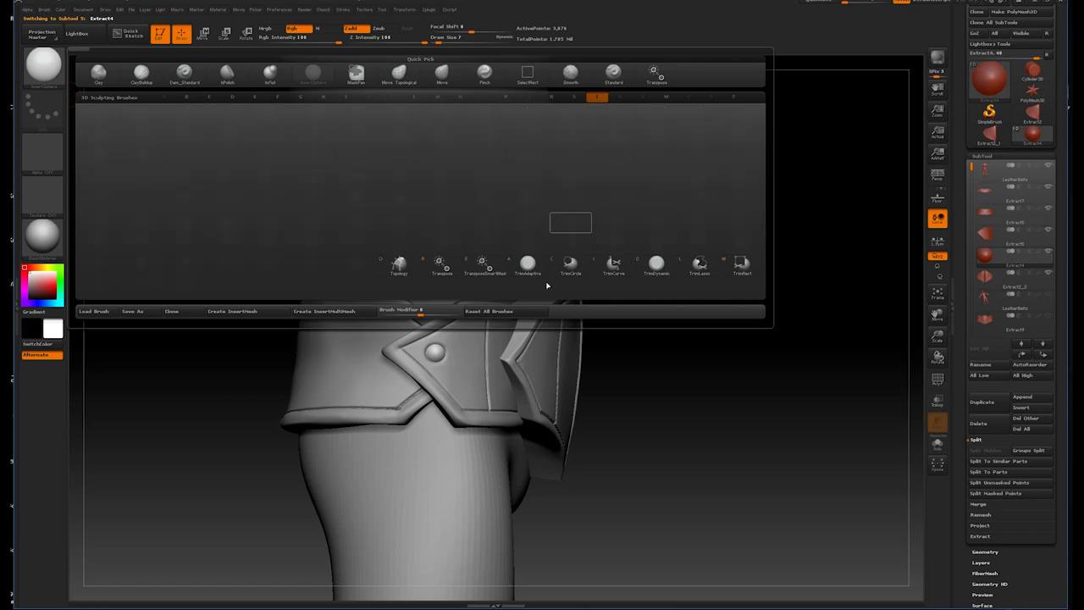
{"action": "left_click", "coordinate": [656, 270]}
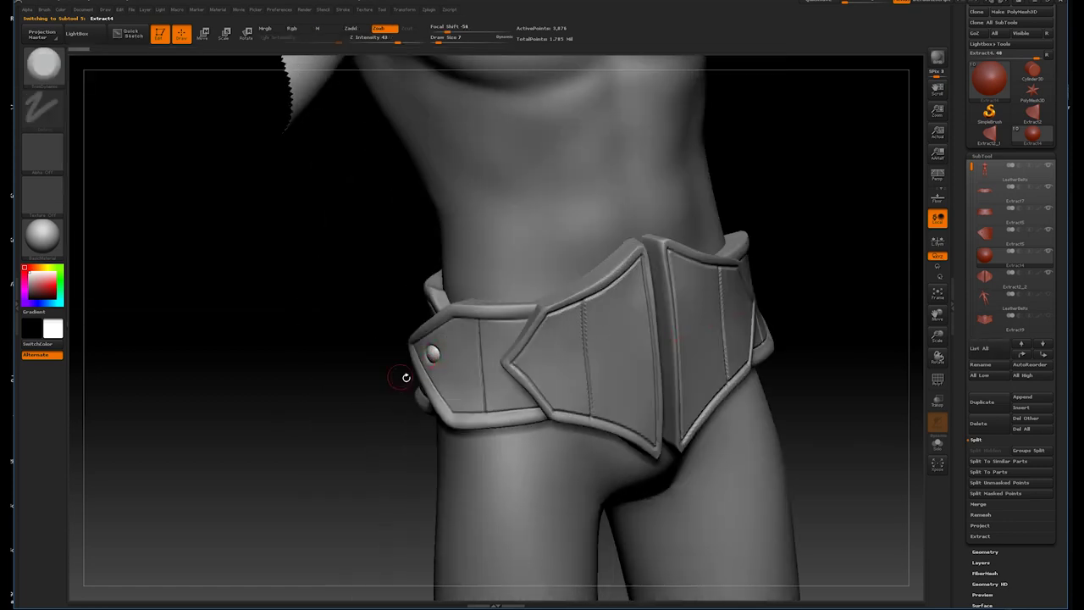
- Orbit around the hip and unhide the body to see the complete belt on the figure
{"action": "left_click_drag", "start_coordinate": [432, 354], "coordinate": [434, 353]}
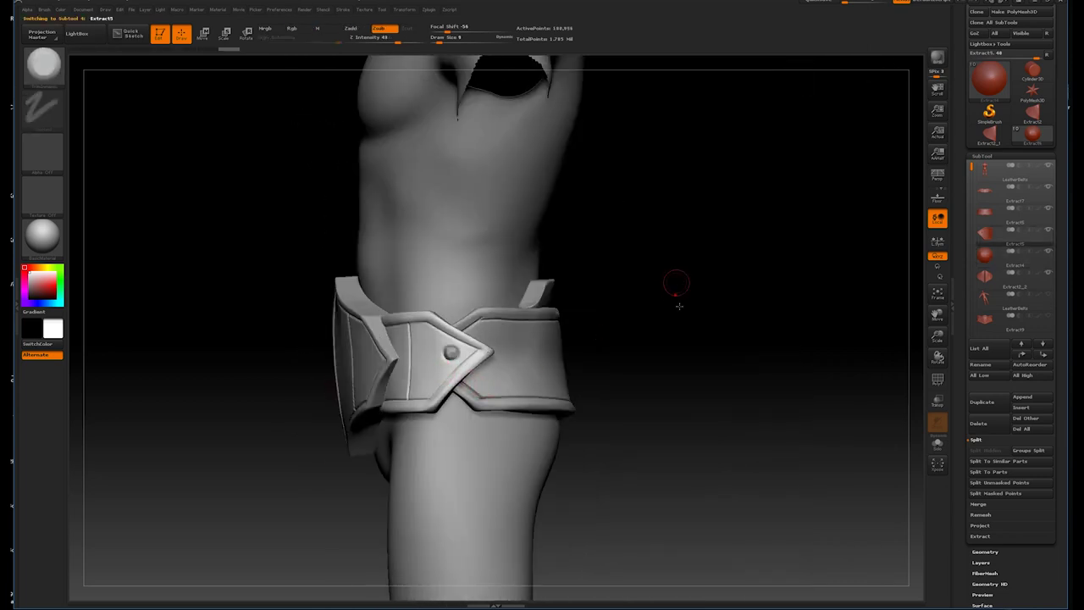
{"action": "left_click_drag", "start_coordinate": [677, 283], "coordinate": [410, 330]}
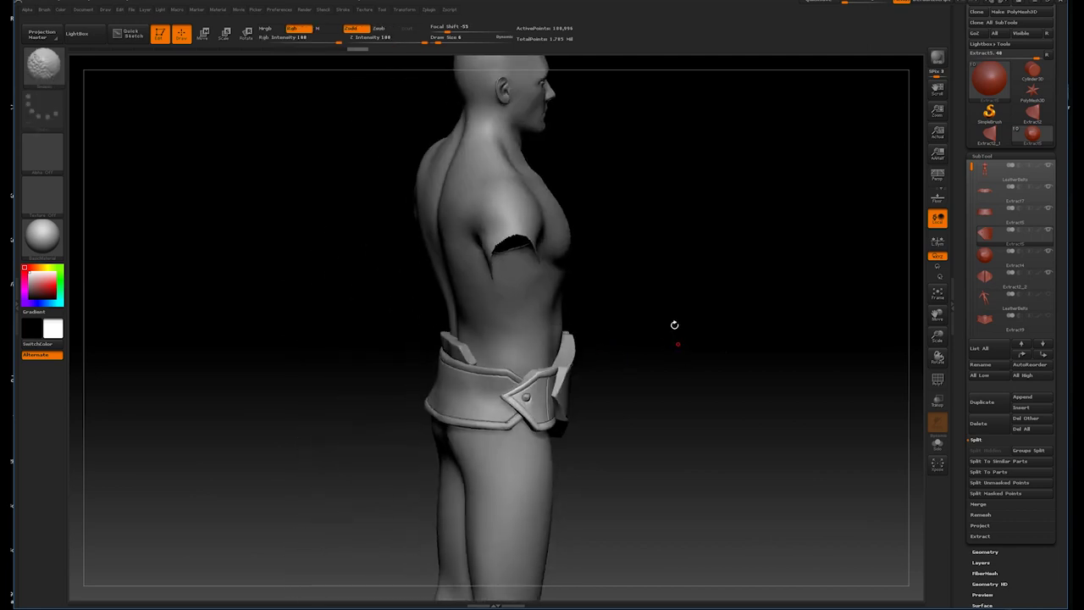
{"action": "left_click_drag", "start_coordinate": [675, 373], "coordinate": [662, 349]}
{"action": "left_click_drag", "start_coordinate": [642, 387], "coordinate": [605, 293]}
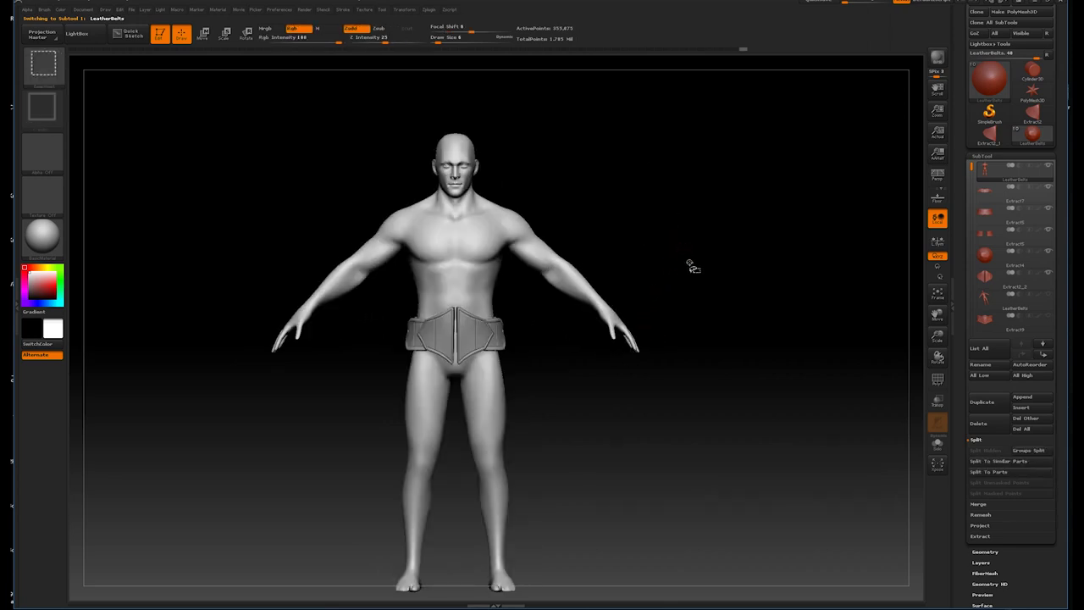
{"action": "left_click", "coordinate": [684, 251], "text": "ctrl+shift"}
- Activate the Extract2_2 front plates and carve along the lower edge with a new brush
{"action": "mouse_move", "coordinate": [689, 256]}
{"action": "left_mouse_down"}
{"action": "mouse_move", "coordinate": [673, 295]}
{"action": "mouse_move", "coordinate": [726, 302]}
{"action": "mouse_move", "coordinate": [694, 240]}
{"action": "mouse_move", "coordinate": [731, 301]}
{"action": "mouse_move", "coordinate": [704, 296]}
{"action": "mouse_move", "coordinate": [680, 242]}
{"action": "left_mouse_up"}
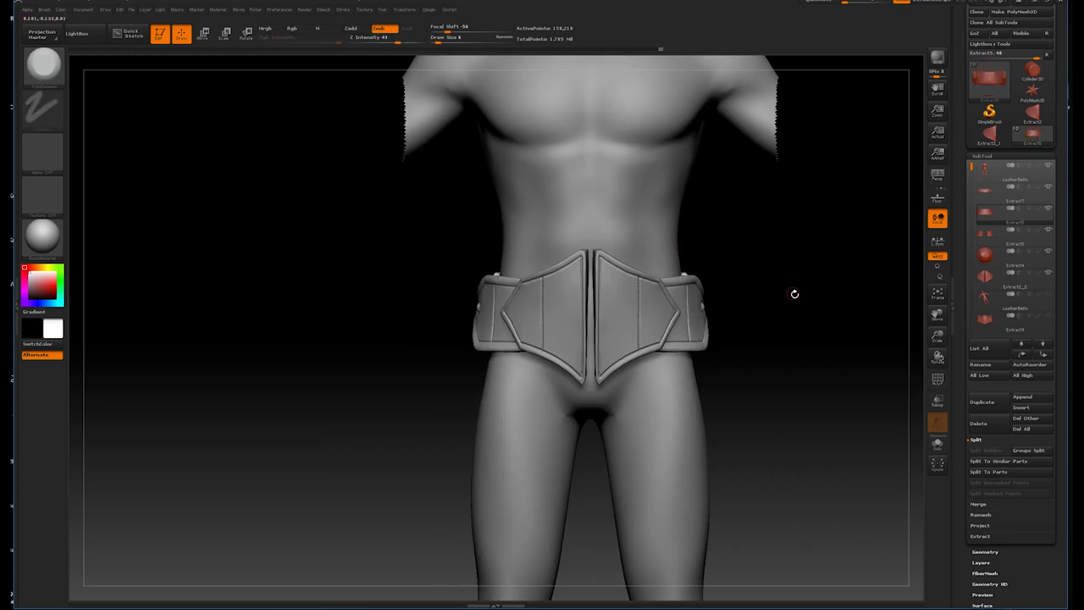
{"action": "left_click_drag", "start_coordinate": [784, 291], "coordinate": [652, 319], "text": "alt"}
{"action": "left_click", "coordinate": [652, 318], "text": "alt"}
{"action": "left_click_drag", "start_coordinate": [789, 297], "coordinate": [362, 185]}
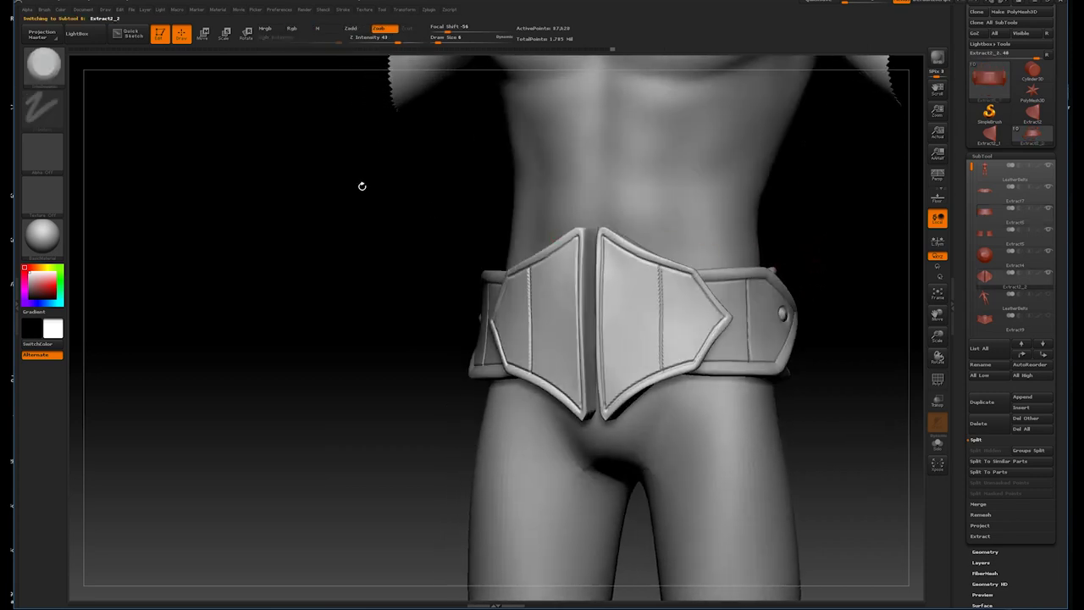
{"action": "left_click", "coordinate": [43, 63]}
{"action": "left_click", "coordinate": [527, 111]}
{"action": "left_click_drag", "start_coordinate": [610, 84], "coordinate": [866, 222]}
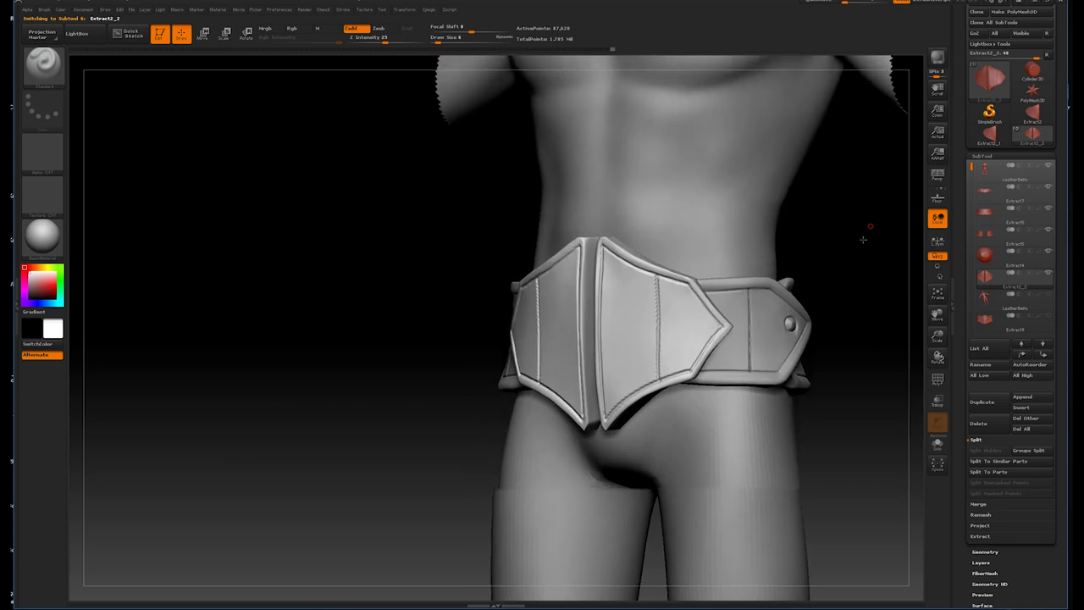
{"action": "left_click_drag", "start_coordinate": [599, 420], "coordinate": [571, 421]}
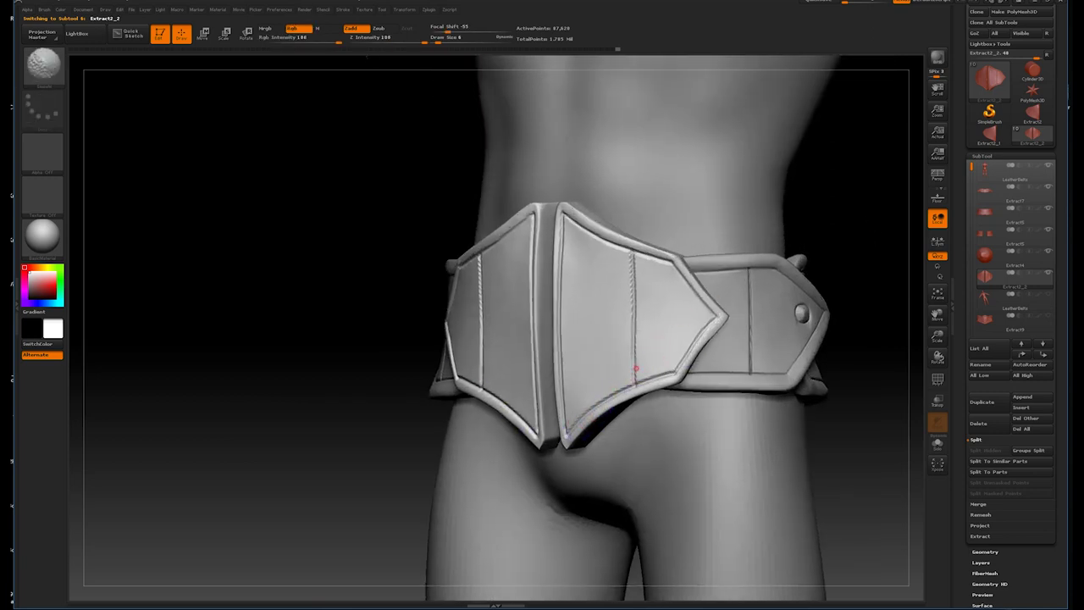
- Sharpen the vertical grooves with Dam_Standard, then smooth them with Shift
{"action": "key", "text": "b"}
{"action": "key", "text": "d"}
{"action": "key", "text": "s"}
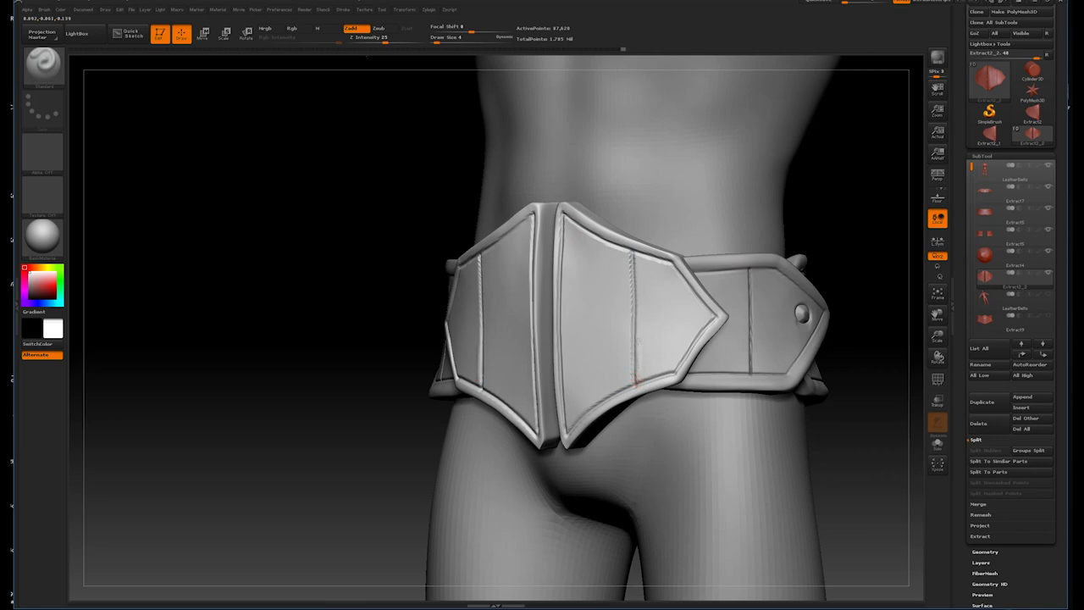
{"action": "left_click_drag", "start_coordinate": [818, 200], "coordinate": [669, 204], "text": "shift"}
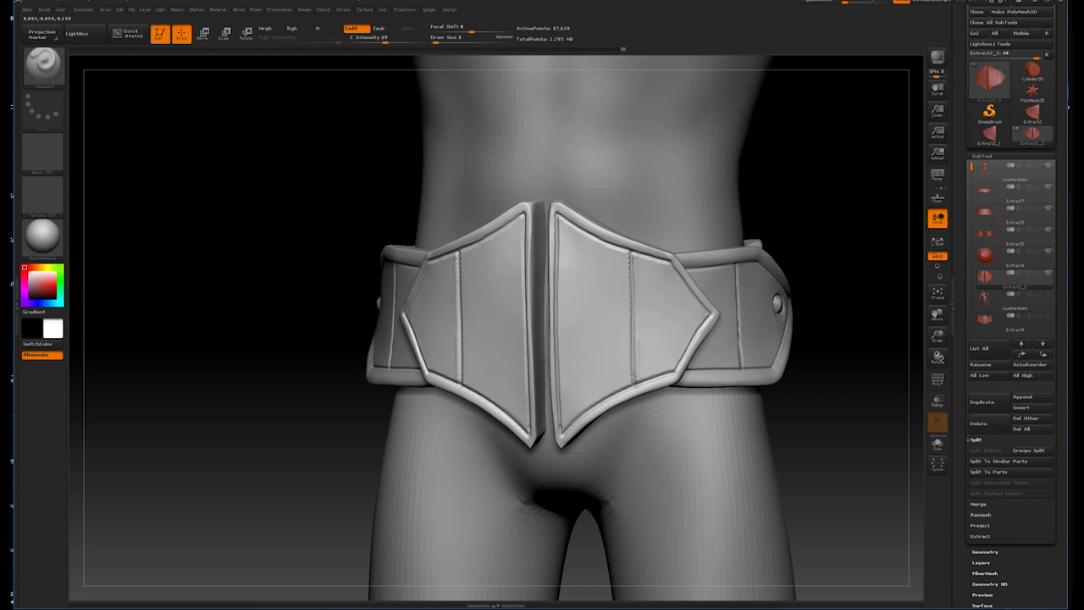
{"action": "key", "text": "shift"}
{"action": "mouse_move", "coordinate": [791, 211]}
{"action": "left_mouse_down", "text": "alt"}
{"action": "mouse_move", "coordinate": [750, 172]}
{"action": "mouse_move", "coordinate": [789, 251]}
{"action": "mouse_move", "coordinate": [765, 314]}
{"action": "left_mouse_up", "text": "alt"}
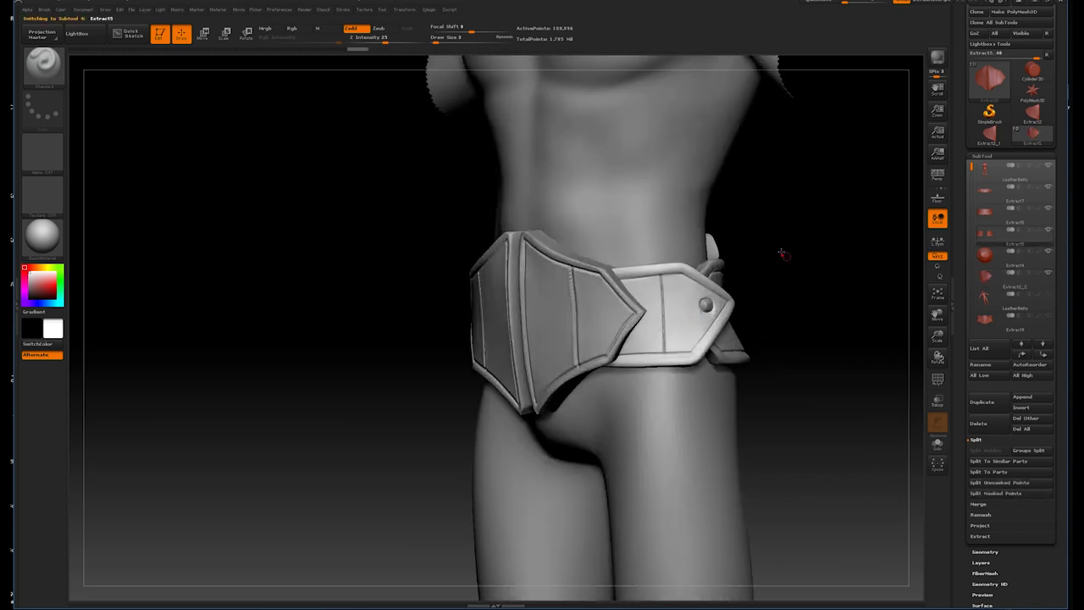
- Make Extract5 active and deepen its vertical groove with Dam_Standard, checking from the front
{"action": "left_click", "coordinate": [680, 343], "text": "alt"}
{"action": "left_click_drag", "start_coordinate": [664, 264], "coordinate": [668, 363], "text": "shift"}
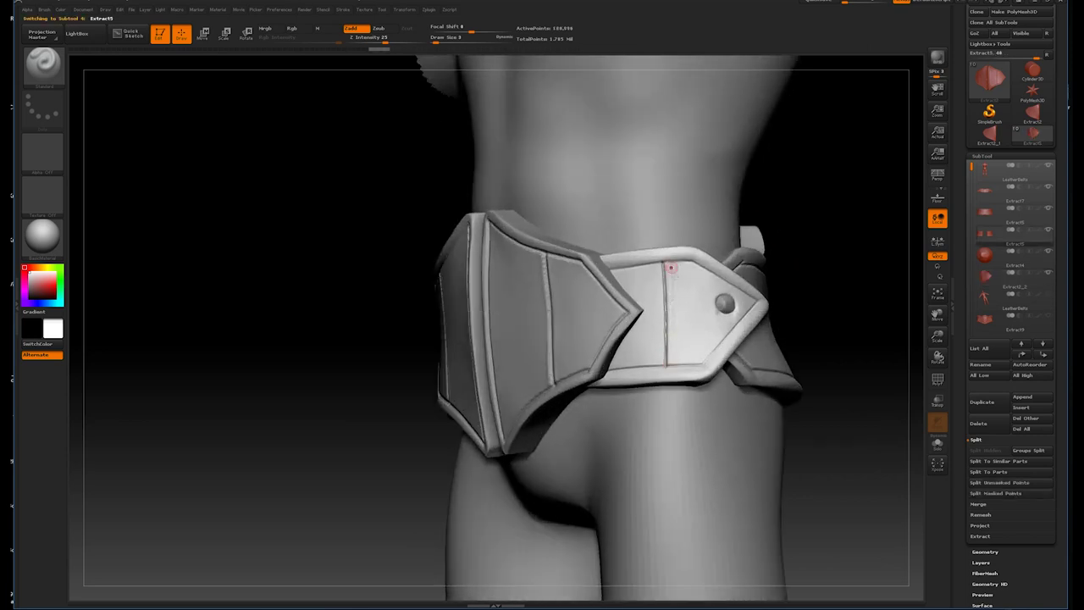
{"action": "key", "text": "b"}
{"action": "key", "text": "c"}
{"action": "key", "text": "b"}
{"action": "left_click_drag", "start_coordinate": [693, 312], "coordinate": [740, 302], "text": "shift"}
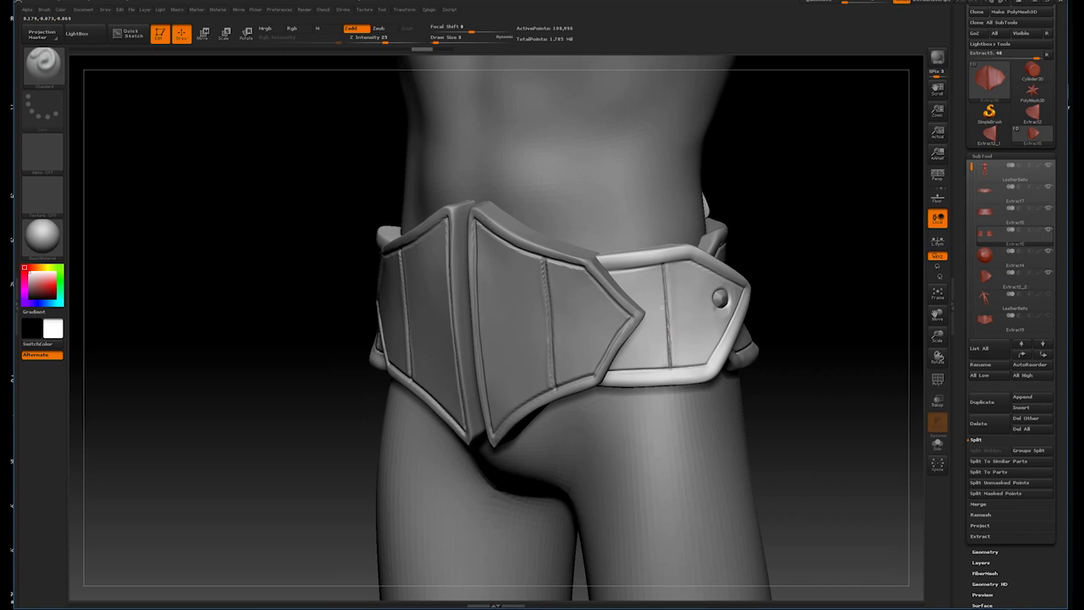
{"action": "mouse_move", "coordinate": [794, 300]}
{"action": "left_mouse_down"}
{"action": "mouse_move", "coordinate": [810, 341]}
{"action": "mouse_move", "coordinate": [714, 304]}
{"action": "left_mouse_up"}
{"action": "left_click_drag", "start_coordinate": [840, 269], "coordinate": [704, 300]}
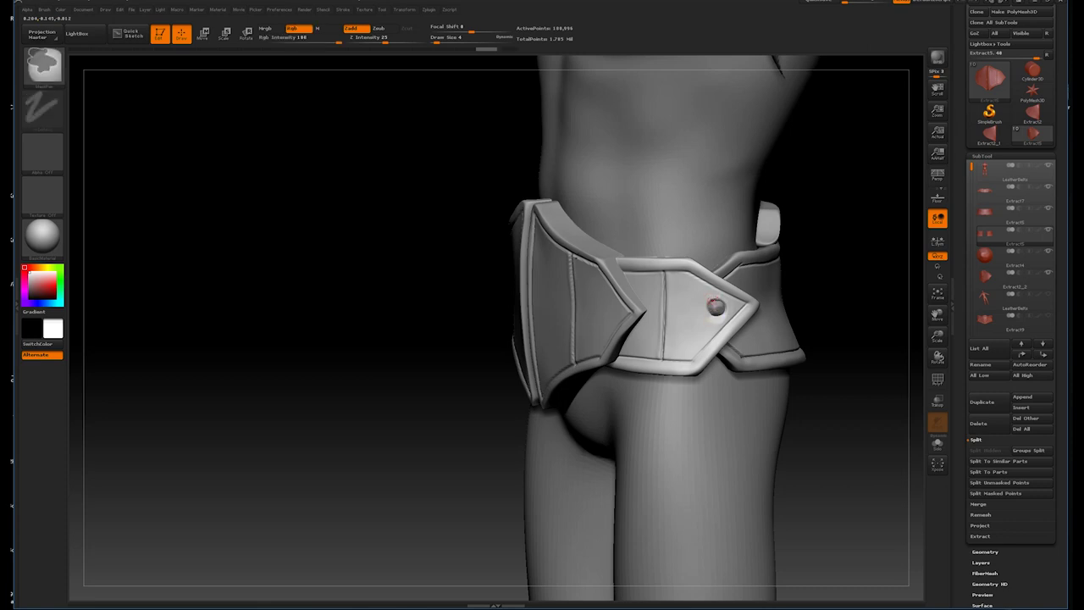
- Switch to a bumpy clay brush and turn the model to view the belt's back
{"action": "key", "text": "b"}
{"action": "key", "text": "c"}
{"action": "key", "text": "l"}
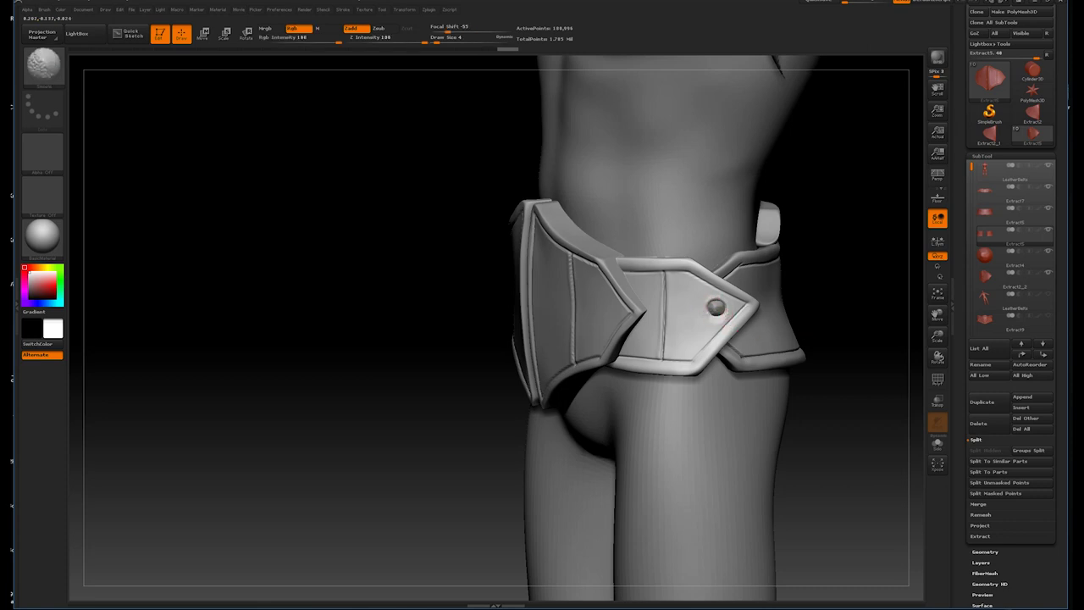
{"action": "mouse_move", "coordinate": [755, 334]}
{"action": "left_mouse_down"}
{"action": "mouse_move", "coordinate": [721, 302]}
{"action": "mouse_move", "coordinate": [811, 339]}
{"action": "mouse_move", "coordinate": [774, 316]}
{"action": "mouse_move", "coordinate": [798, 329]}
{"action": "mouse_move", "coordinate": [770, 336]}
{"action": "mouse_move", "coordinate": [795, 348]}
{"action": "mouse_move", "coordinate": [762, 316]}
{"action": "mouse_move", "coordinate": [778, 331]}
{"action": "mouse_move", "coordinate": [773, 310]}
{"action": "mouse_move", "coordinate": [768, 324]}
{"action": "mouse_move", "coordinate": [556, 372]}
{"action": "left_mouse_up"}
{"action": "left_click", "coordinate": [61, 63]}
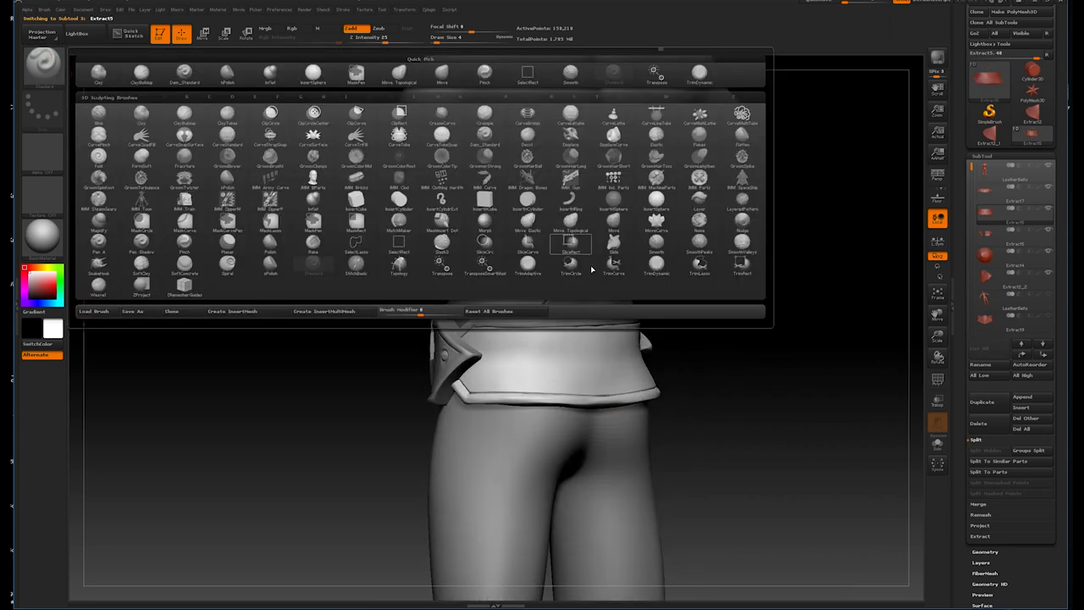
- Choose an S-named sculpting brush and set its Draw Size to 10
{"action": "key", "text": "s"}
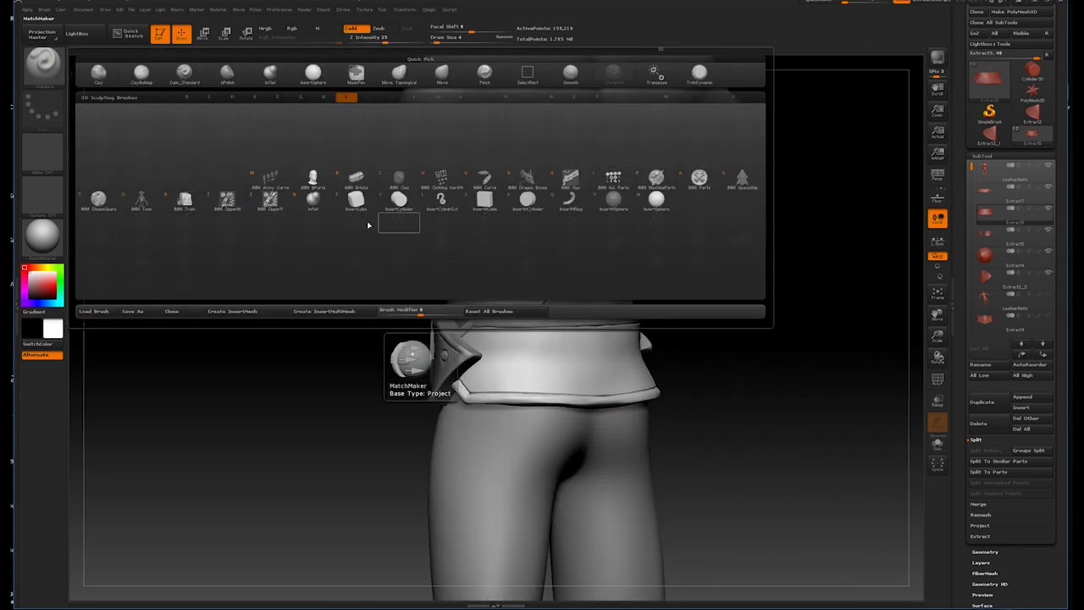
{"action": "left_click", "coordinate": [310, 198]}
{"action": "mouse_move", "coordinate": [310, 198]}
{"action": "left_mouse_down"}
{"action": "mouse_move", "coordinate": [711, 261]}
{"action": "mouse_move", "coordinate": [483, 331]}
{"action": "left_mouse_up"}
{"action": "key", "text": "bracketright"}
{"action": "key", "text": "bracketleft"}
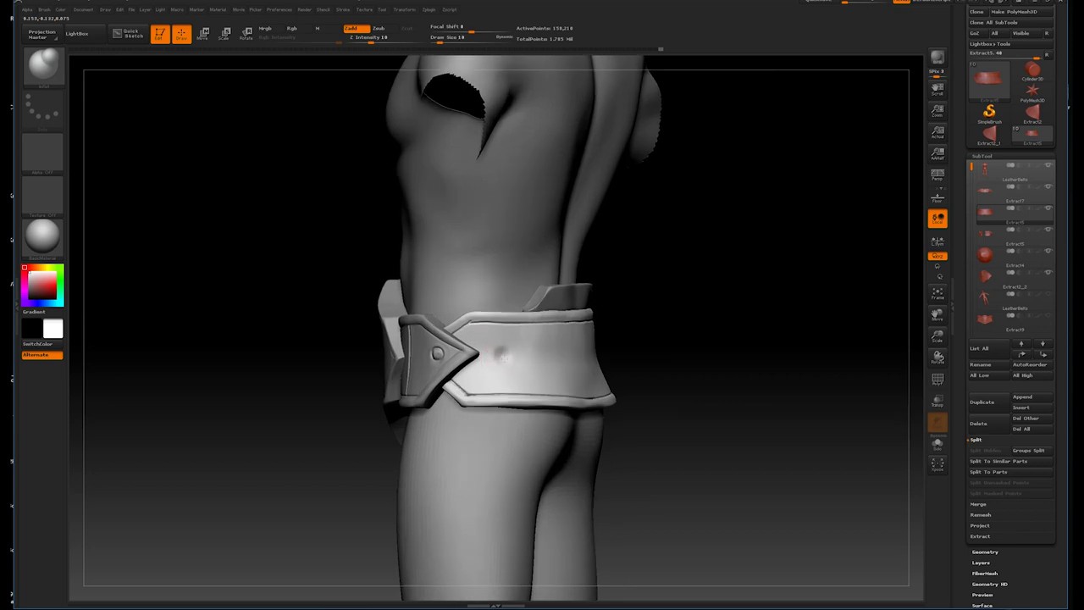
- Rotate to the belt's back band and stamp a row of round rivet dents along it
{"action": "left_click_drag", "start_coordinate": [701, 299], "coordinate": [502, 358]}
{"action": "left_click_drag", "start_coordinate": [736, 308], "coordinate": [566, 360]}
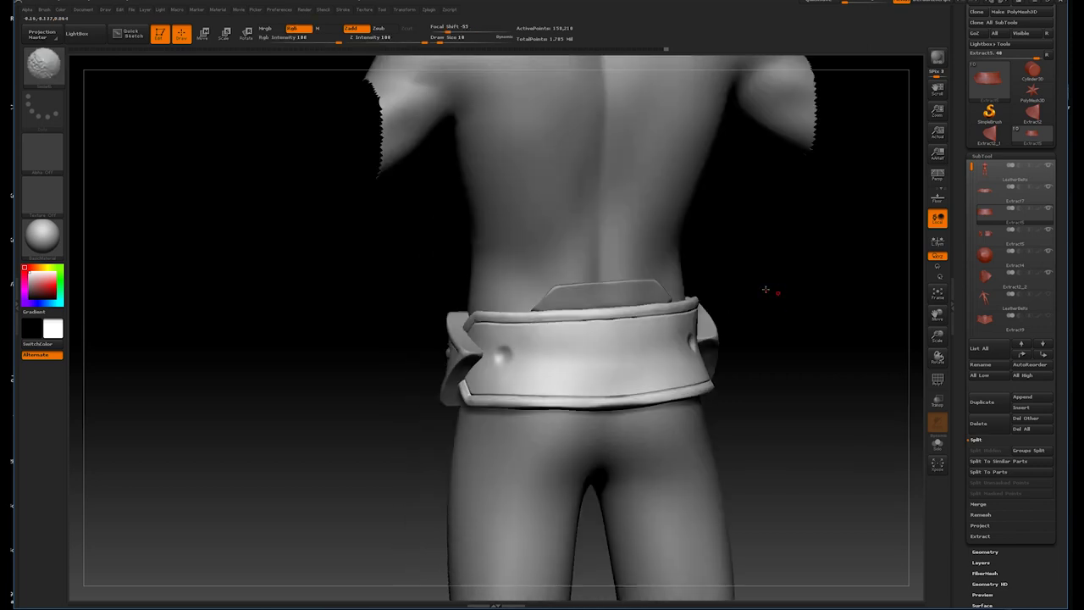
{"action": "mouse_move", "coordinate": [799, 321]}
{"action": "left_mouse_down"}
{"action": "mouse_move", "coordinate": [614, 360]}
{"action": "mouse_move", "coordinate": [631, 353]}
{"action": "left_mouse_up"}
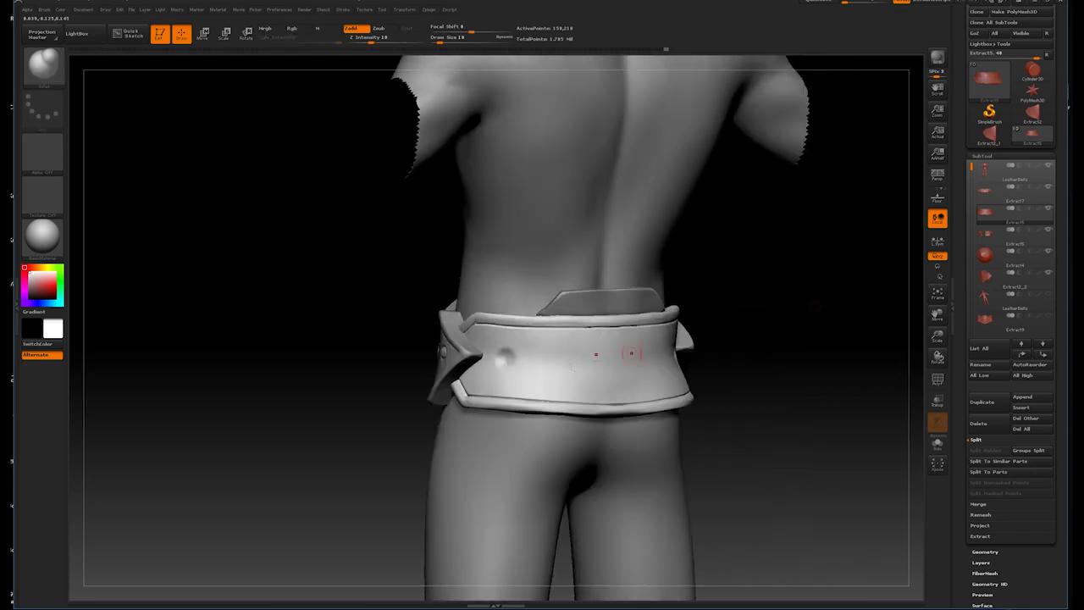
{"action": "left_click_drag", "start_coordinate": [552, 359], "coordinate": [616, 359]}
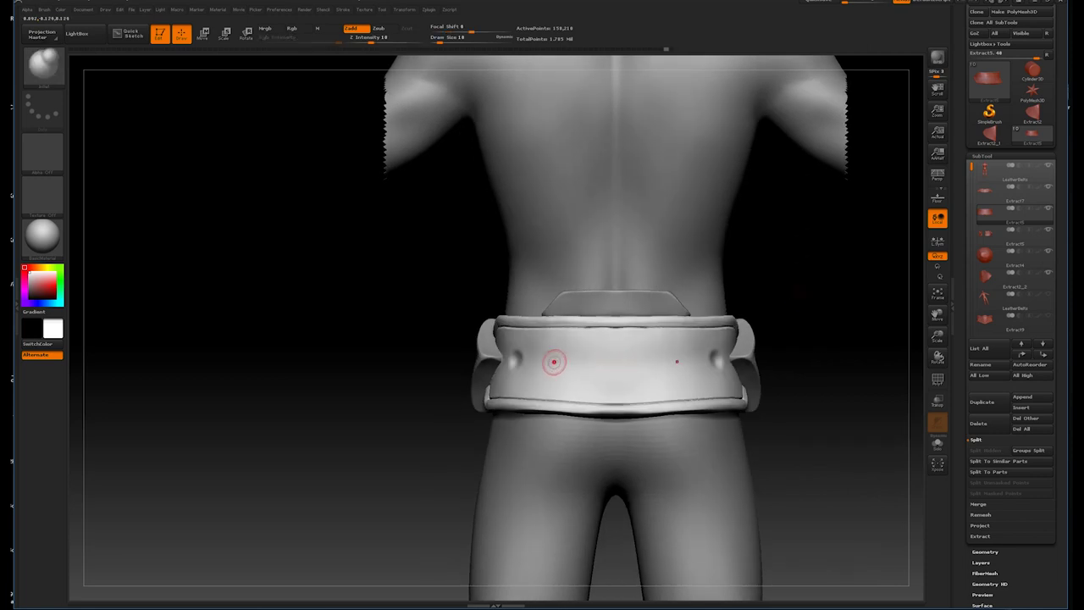
{"action": "left_click_drag", "start_coordinate": [552, 362], "coordinate": [552, 361]}
{"action": "left_click_drag", "start_coordinate": [788, 318], "coordinate": [799, 302]}
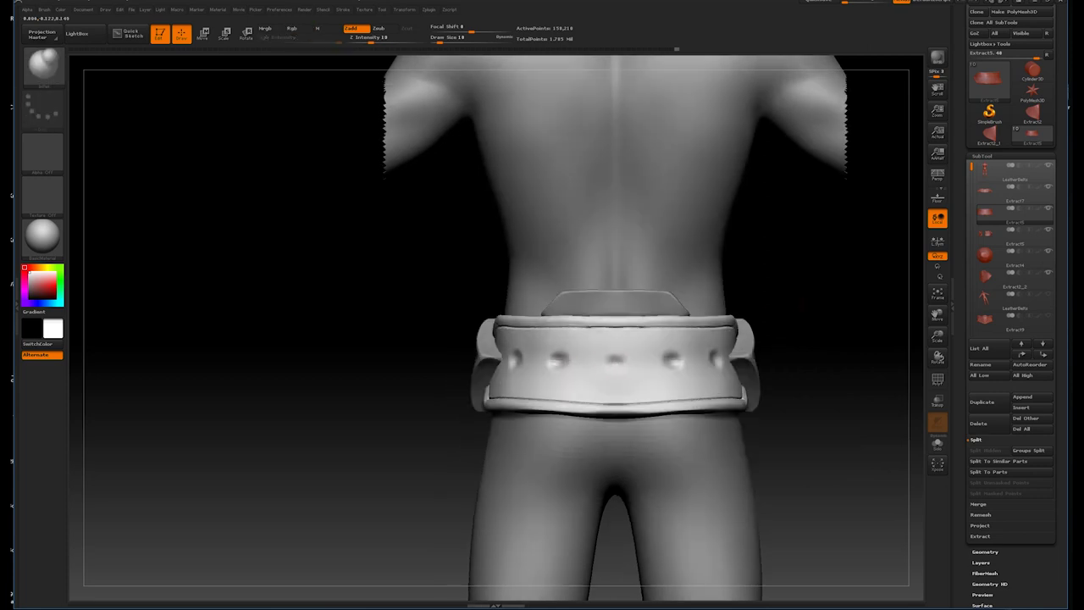
{"action": "left_click_drag", "start_coordinate": [793, 311], "coordinate": [555, 366]}
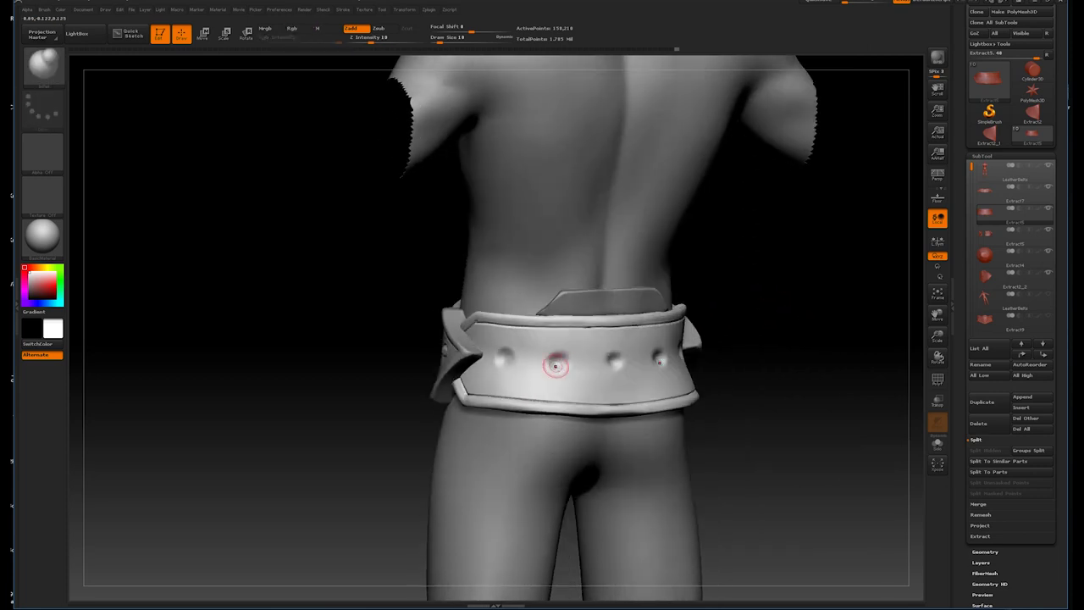
{"action": "key", "text": "f"}
{"action": "mouse_move", "coordinate": [755, 211]}
{"action": "left_mouse_down"}
{"action": "mouse_move", "coordinate": [711, 251]}
{"action": "mouse_move", "coordinate": [711, 290]}
{"action": "mouse_move", "coordinate": [679, 286]}
{"action": "mouse_move", "coordinate": [695, 331]}
{"action": "mouse_move", "coordinate": [467, 273]}
{"action": "left_mouse_up"}
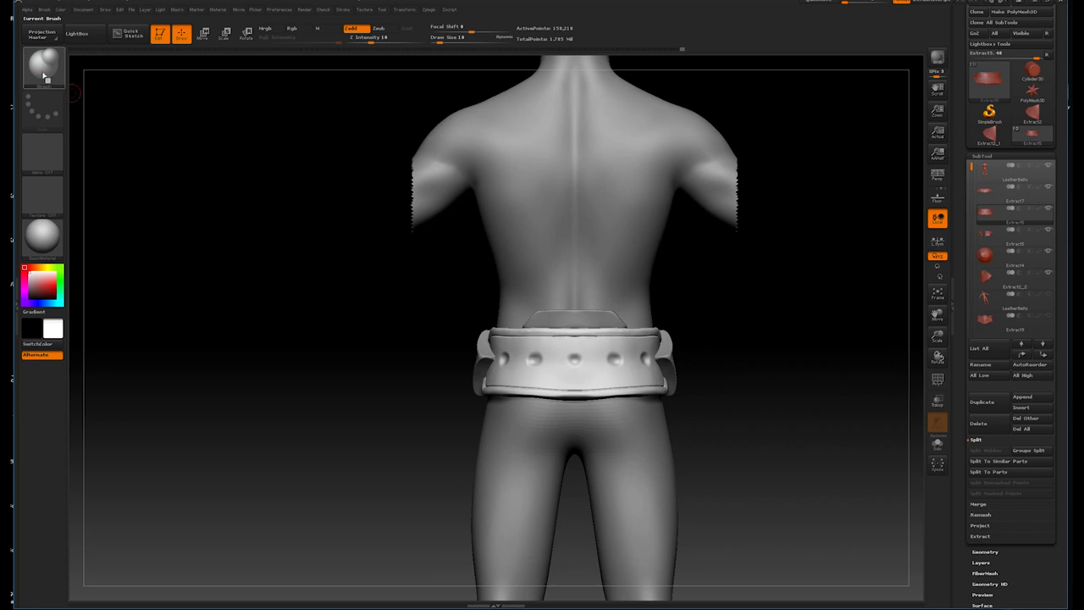
- Place InsertSphere studs into each rivet dent around the back band
{"action": "left_click", "coordinate": [42, 66]}
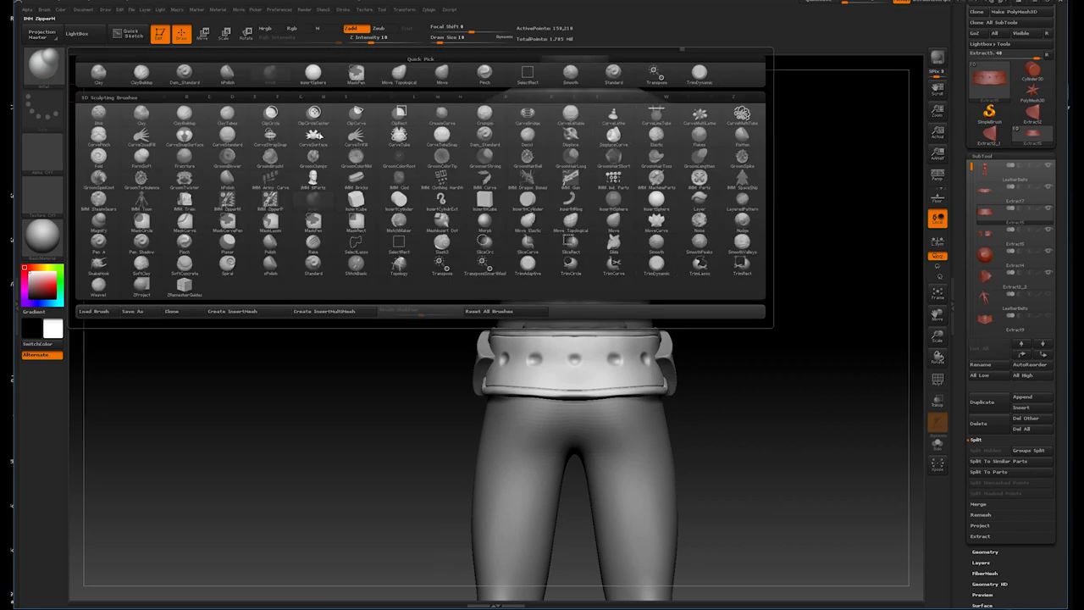
{"action": "left_click", "coordinate": [313, 72]}
{"action": "left_click_drag", "start_coordinate": [770, 449], "coordinate": [799, 450]}
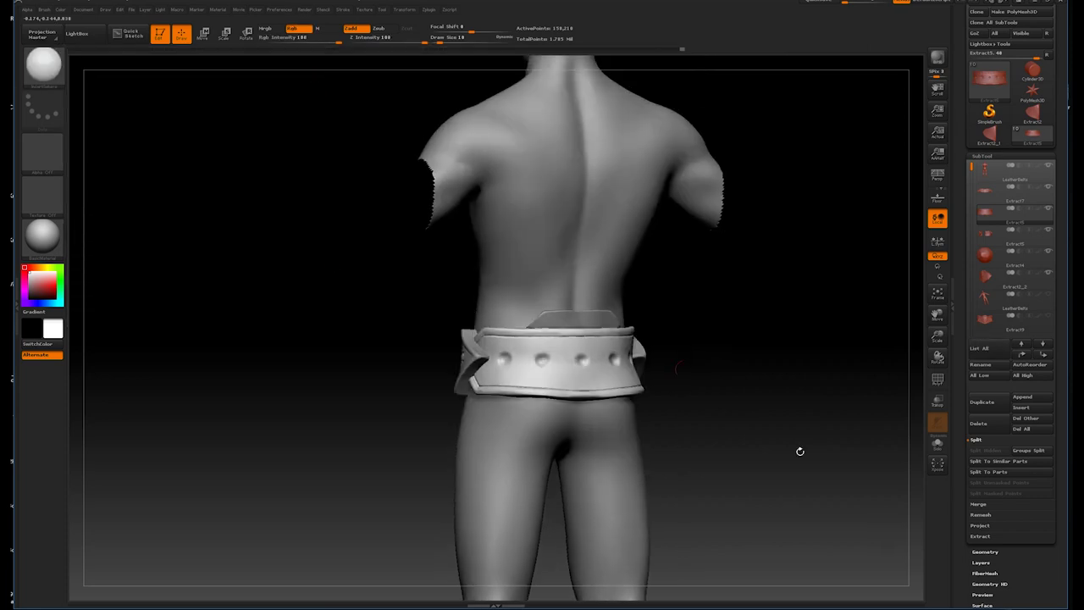
{"action": "left_click", "coordinate": [984, 551]}
{"action": "left_click_drag", "start_coordinate": [745, 302], "coordinate": [610, 349]}
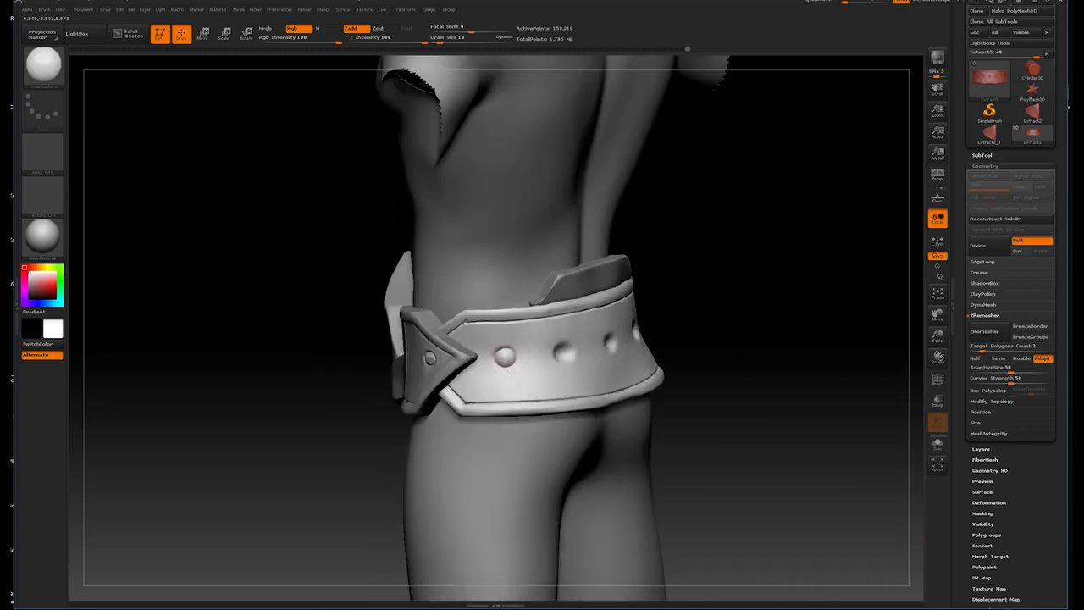
{"action": "mouse_move", "coordinate": [713, 331]}
{"action": "left_mouse_down"}
{"action": "mouse_move", "coordinate": [752, 312]}
{"action": "mouse_move", "coordinate": [621, 357]}
{"action": "left_mouse_up"}
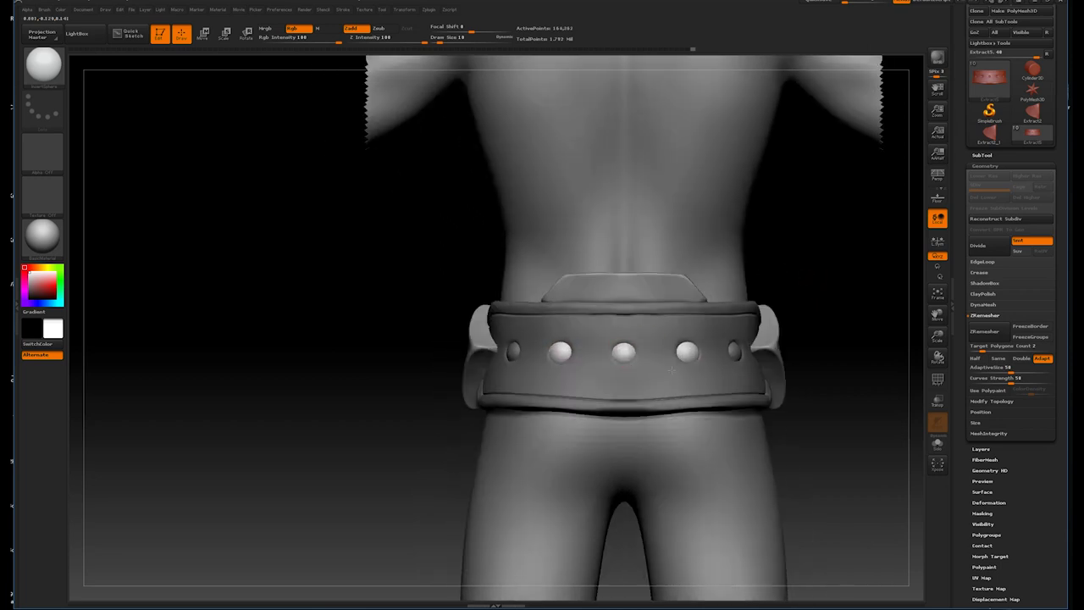
{"action": "mouse_move", "coordinate": [805, 278]}
{"action": "left_mouse_down"}
{"action": "mouse_move", "coordinate": [779, 254]}
{"action": "mouse_move", "coordinate": [827, 345]}
{"action": "left_mouse_up"}
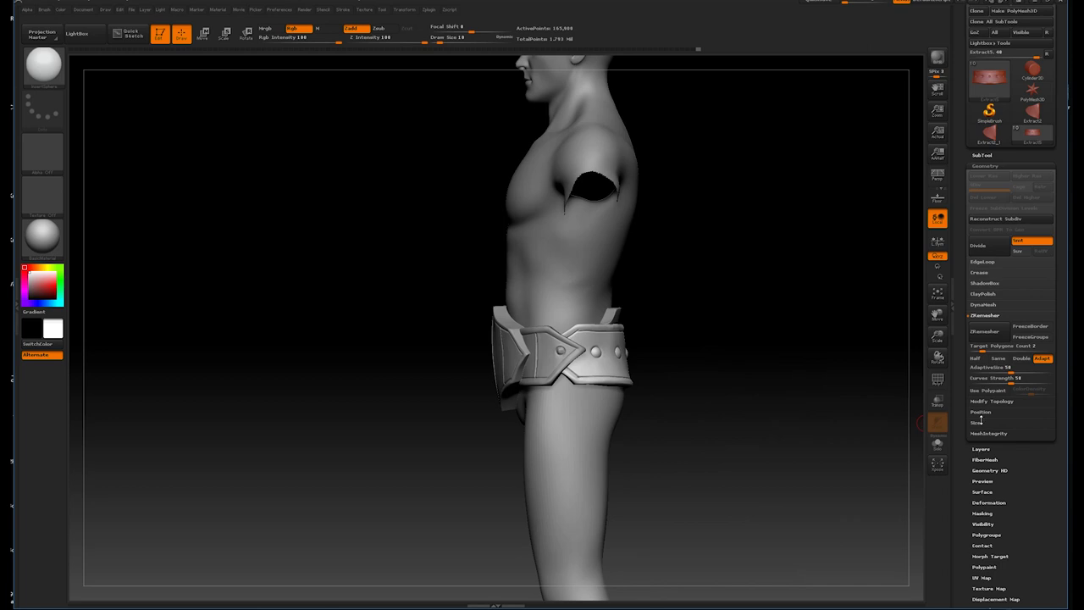
{"action": "left_click_drag", "start_coordinate": [733, 341], "coordinate": [787, 327]}
- Return to the Standard brush, split the studs into their own subtool, and reselect the strap
{"action": "key", "text": "b"}
{"action": "key", "text": "c"}
{"action": "key", "text": "b"}
{"action": "key", "text": "b"}
{"action": "key", "text": "s"}
{"action": "key", "text": "t"}
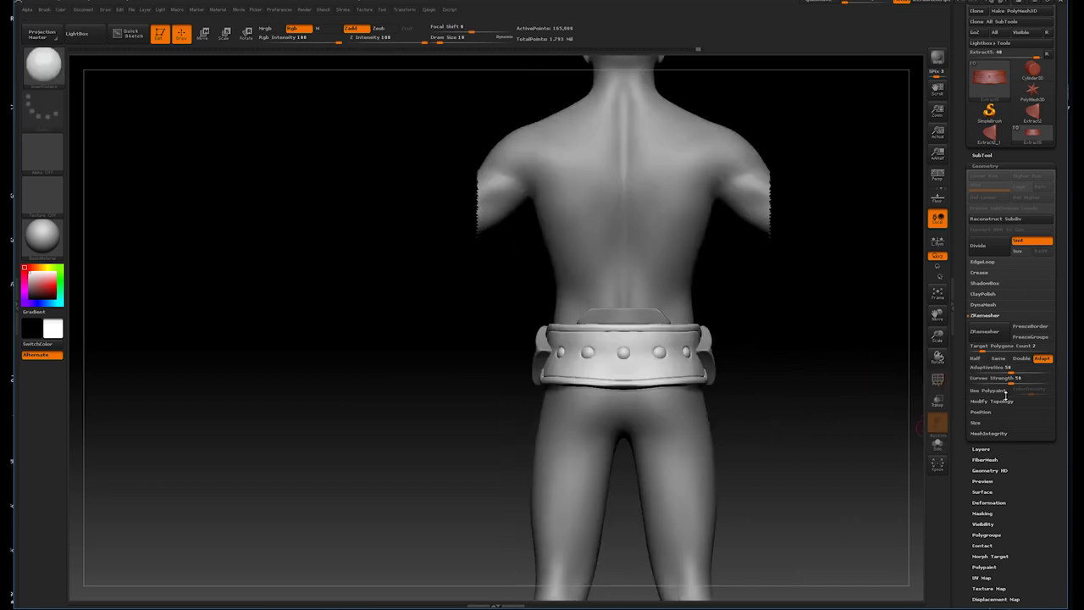
{"action": "left_click", "coordinate": [983, 156]}
{"action": "left_click", "coordinate": [986, 446]}
{"action": "left_click", "coordinate": [899, 468]}
{"action": "left_click", "coordinate": [635, 354], "text": "alt"}
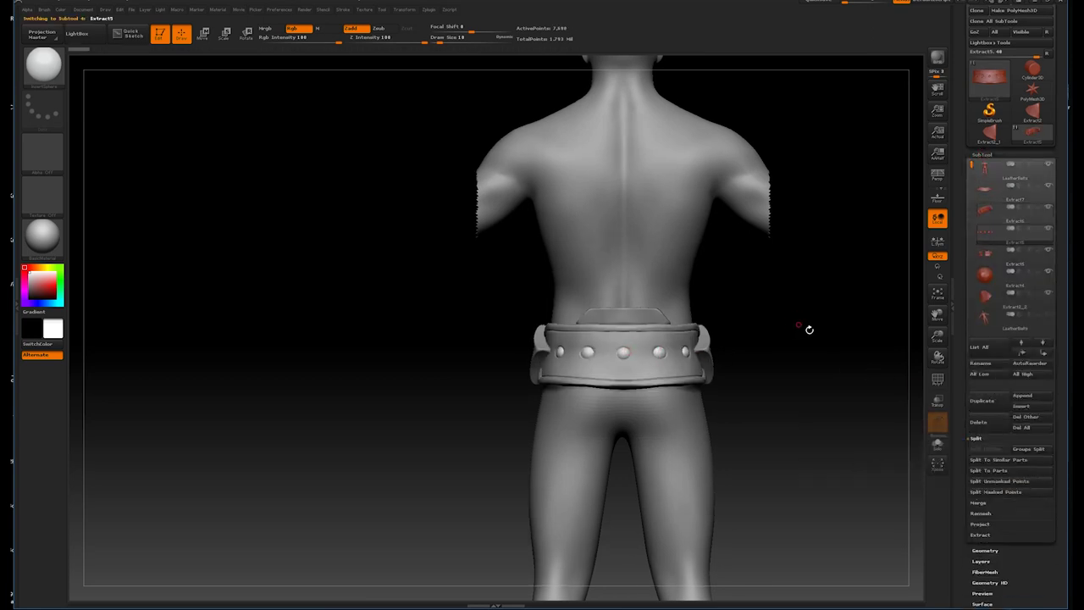
- Switch to the Dam_Standard brush and rotate to a back view of the belt
{"action": "key", "text": "b"}
{"action": "key", "text": "d"}
{"action": "key", "text": "s"}
{"action": "mouse_move", "coordinate": [787, 259]}
{"action": "left_mouse_down"}
{"action": "mouse_move", "coordinate": [684, 305]}
{"action": "mouse_move", "coordinate": [597, 370]}
{"action": "left_mouse_up"}
{"action": "left_click_drag", "start_coordinate": [521, 353], "coordinate": [642, 351]}
{"action": "key", "text": "f"}
- Inspect the studded back band from several angles, then swing round to the front
{"action": "left_click_drag", "start_coordinate": [787, 317], "coordinate": [581, 355]}
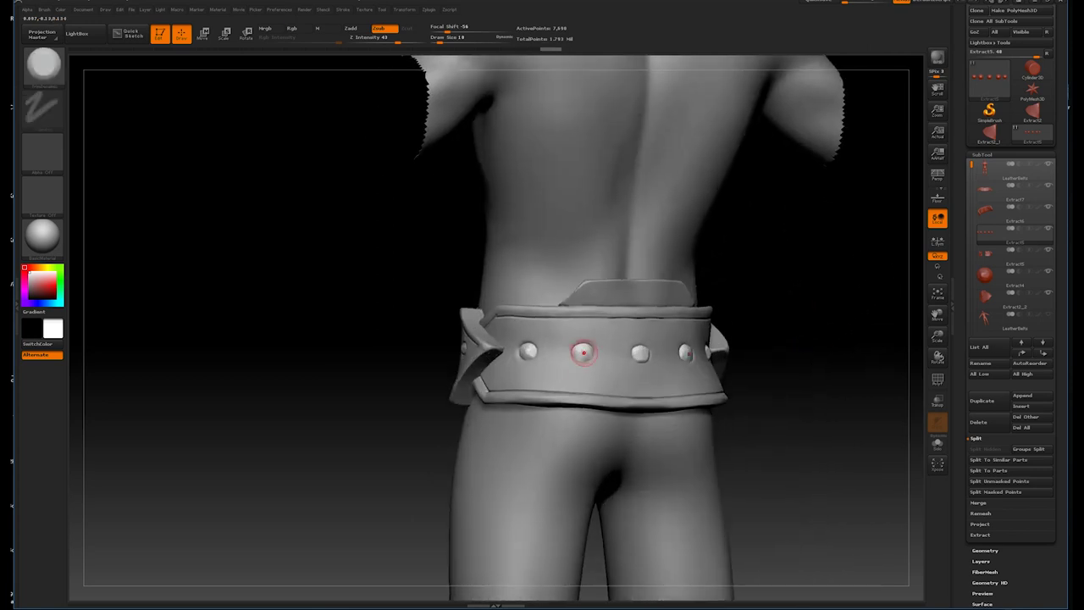
{"action": "left_click_drag", "start_coordinate": [798, 314], "coordinate": [702, 358]}
{"action": "mouse_move", "coordinate": [789, 341]}
{"action": "left_mouse_down"}
{"action": "mouse_move", "coordinate": [799, 334]}
{"action": "mouse_move", "coordinate": [599, 360]}
{"action": "left_mouse_up"}
{"action": "key", "text": "f"}
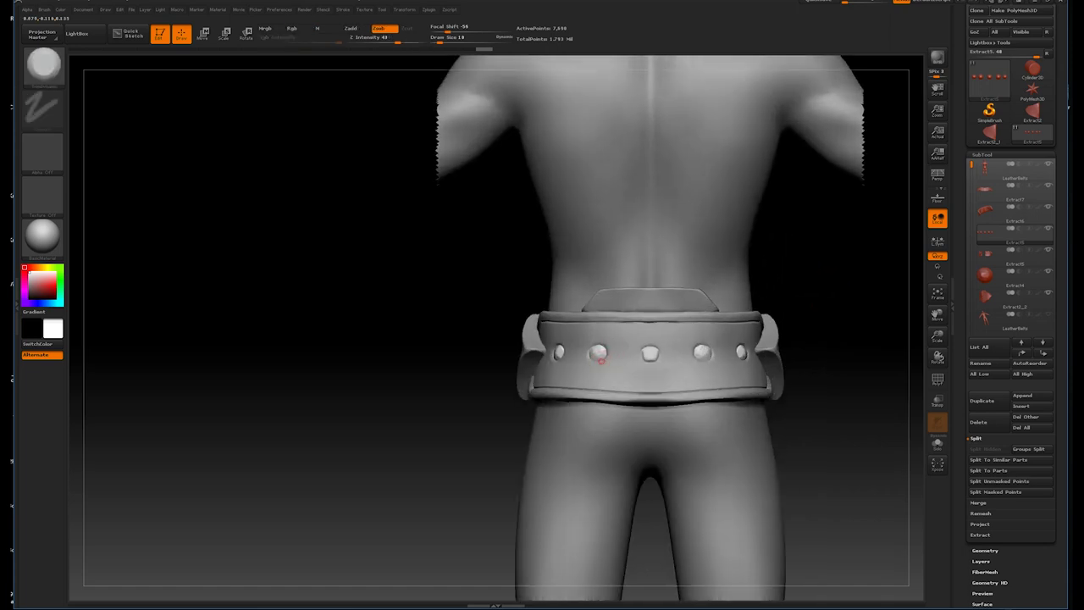
{"action": "key", "text": "f"}
{"action": "mouse_move", "coordinate": [864, 331]}
{"action": "left_mouse_down"}
{"action": "mouse_move", "coordinate": [778, 320]}
{"action": "mouse_move", "coordinate": [794, 314]}
{"action": "left_mouse_up"}
{"action": "left_click_drag", "start_coordinate": [878, 314], "coordinate": [625, 337]}
- Activate the front plates, then the belt's top piece, and orbit around to inspect it
{"action": "left_click", "coordinate": [625, 337], "text": "alt"}
{"action": "mouse_move", "coordinate": [765, 281]}
{"action": "left_mouse_down"}
{"action": "mouse_move", "coordinate": [812, 322]}
{"action": "mouse_move", "coordinate": [847, 286]}
{"action": "mouse_move", "coordinate": [832, 356]}
{"action": "mouse_move", "coordinate": [817, 295]}
{"action": "left_mouse_up"}
{"action": "left_click", "coordinate": [745, 275], "text": "alt"}
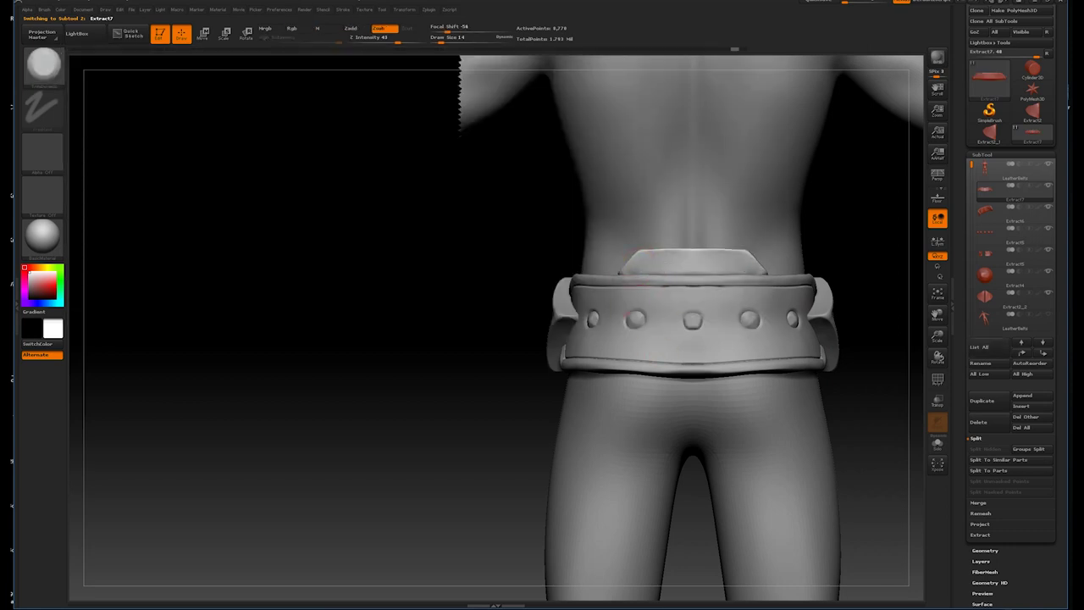
{"action": "left_click_drag", "start_coordinate": [889, 245], "coordinate": [623, 269]}
{"action": "left_click_drag", "start_coordinate": [840, 225], "coordinate": [629, 268], "text": "shift"}
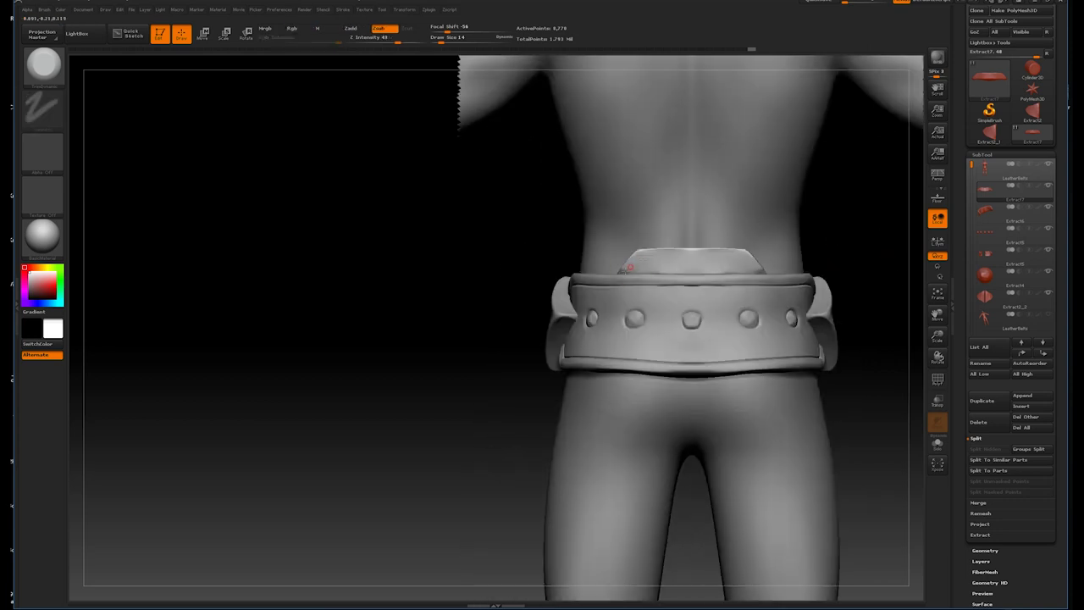
{"action": "mouse_move", "coordinate": [768, 269]}
{"action": "left_mouse_down"}
{"action": "mouse_move", "coordinate": [835, 234]}
{"action": "mouse_move", "coordinate": [805, 288]}
{"action": "mouse_move", "coordinate": [818, 310]}
{"action": "left_mouse_up"}
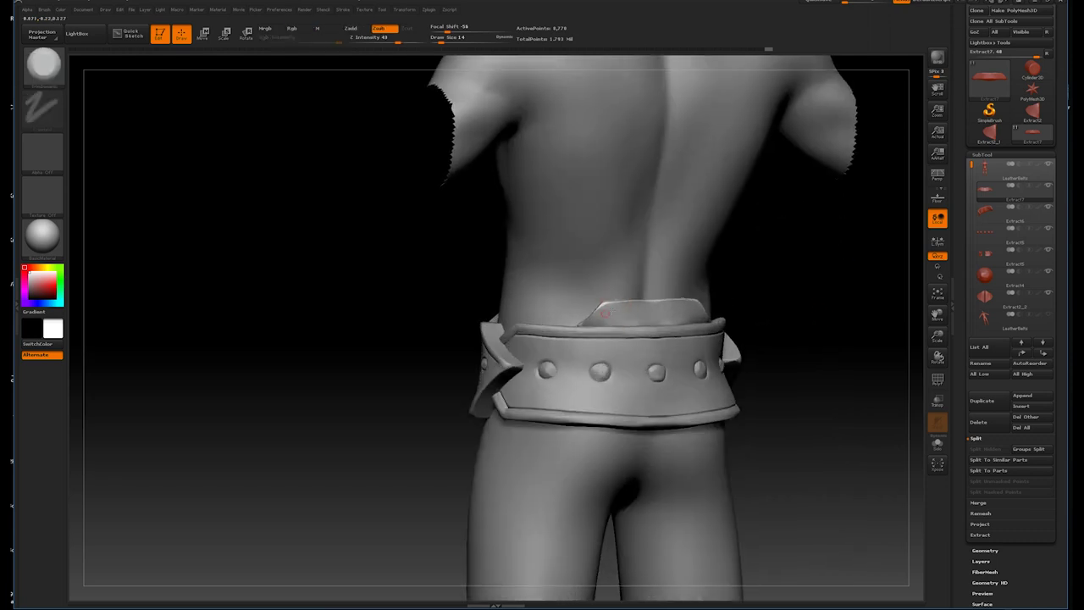
{"action": "mouse_move", "coordinate": [766, 302]}
{"action": "left_mouse_down"}
{"action": "mouse_move", "coordinate": [817, 314]}
{"action": "mouse_move", "coordinate": [829, 274]}
{"action": "mouse_move", "coordinate": [818, 229]}
{"action": "mouse_move", "coordinate": [837, 284]}
{"action": "mouse_move", "coordinate": [738, 278]}
{"action": "mouse_move", "coordinate": [765, 314]}
{"action": "mouse_move", "coordinate": [745, 336]}
{"action": "mouse_move", "coordinate": [755, 344]}
{"action": "mouse_move", "coordinate": [805, 320]}
{"action": "mouse_move", "coordinate": [791, 314]}
{"action": "mouse_move", "coordinate": [821, 324]}
{"action": "mouse_move", "coordinate": [435, 282]}
{"action": "left_mouse_up"}
{"action": "left_click", "coordinate": [52, 80]}
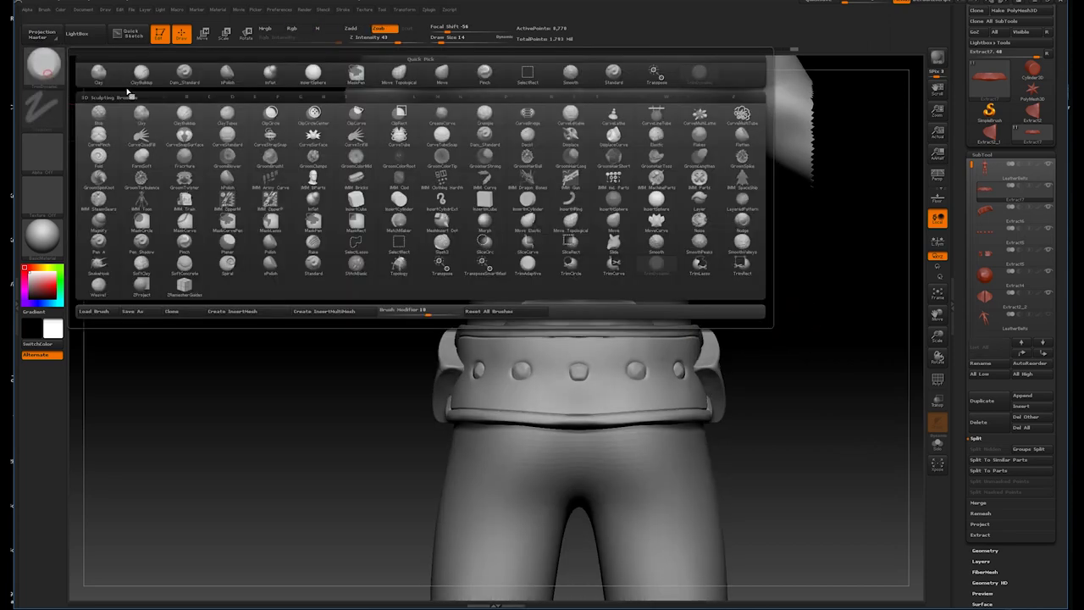
- Pick the Standard brush and select the Extract8 studded back strap
{"action": "left_click", "coordinate": [613, 72]}
{"action": "left_click", "coordinate": [622, 398], "text": "alt"}
{"action": "left_click_drag", "start_coordinate": [798, 339], "coordinate": [621, 394], "text": "alt"}
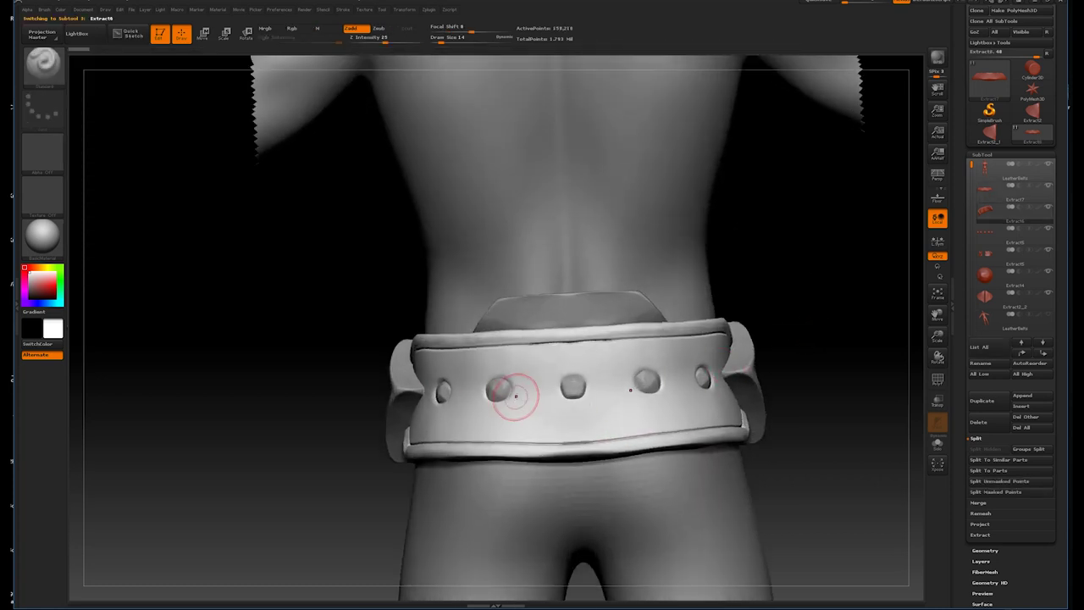
{"action": "left_click_drag", "start_coordinate": [829, 311], "coordinate": [827, 318]}
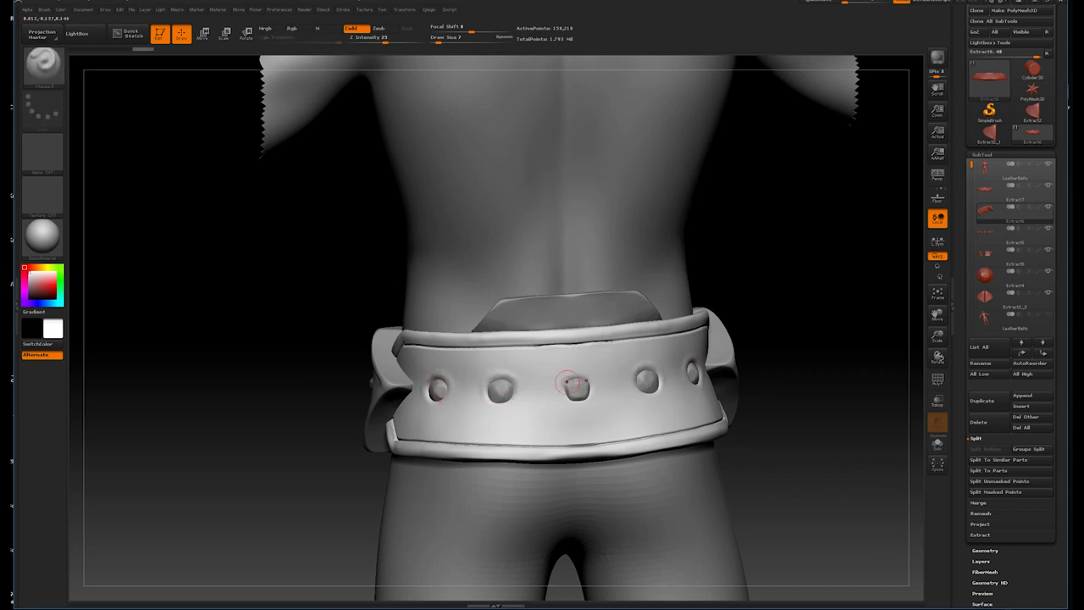
- Set the brush to carve inward and orbit to check the belt's sides
{"action": "key", "text": "b"}
{"action": "key", "text": "c"}
{"action": "key", "text": "b"}
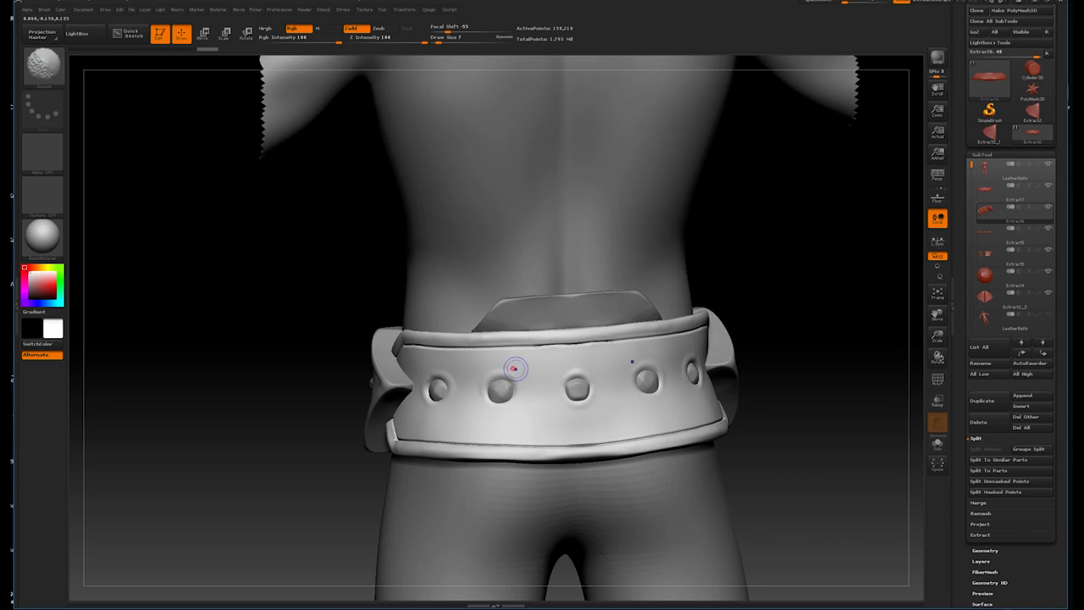
{"action": "key", "text": "b"}
{"action": "key", "text": "d"}
{"action": "key", "text": "a"}
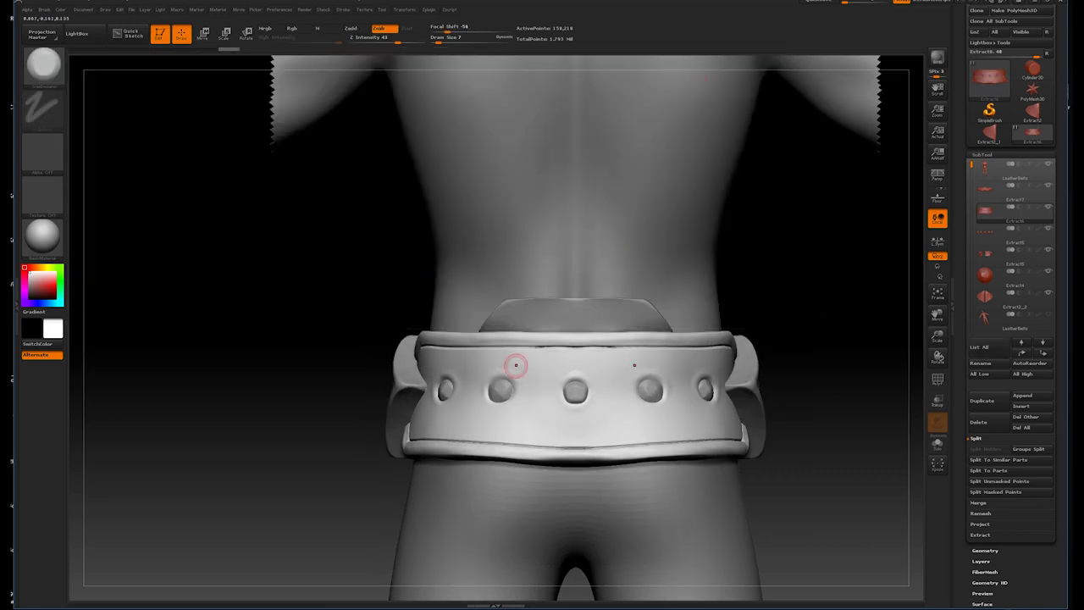
{"action": "left_click_drag", "start_coordinate": [831, 315], "coordinate": [566, 412]}
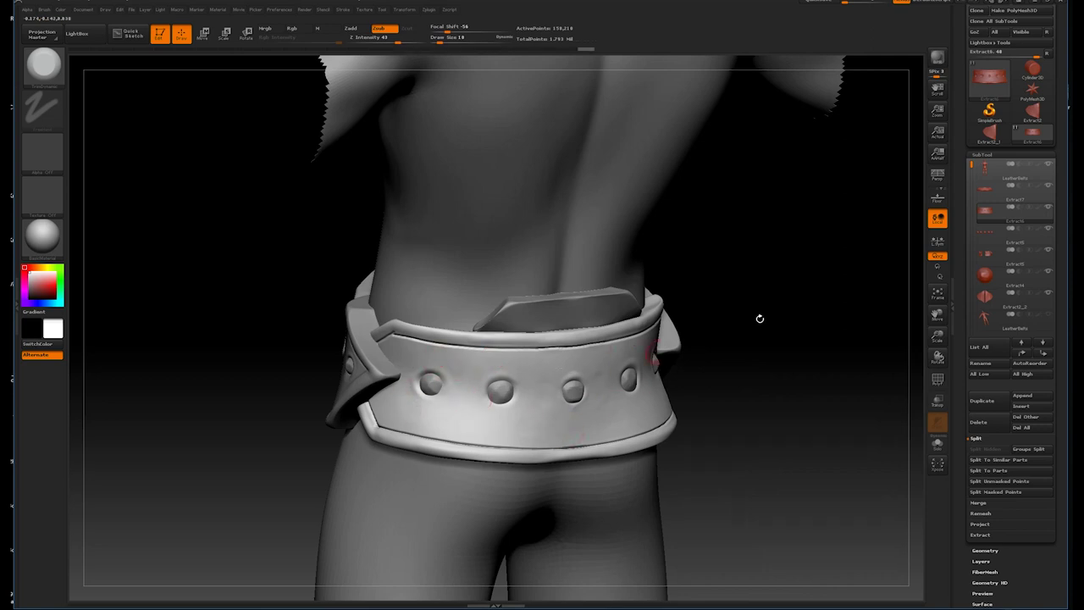
{"action": "left_click_drag", "start_coordinate": [740, 327], "coordinate": [591, 369], "text": "shift"}
{"action": "mouse_move", "coordinate": [798, 319]}
{"action": "left_mouse_down"}
{"action": "mouse_move", "coordinate": [748, 220]}
{"action": "mouse_move", "coordinate": [767, 380]}
{"action": "mouse_move", "coordinate": [734, 378]}
{"action": "mouse_move", "coordinate": [761, 299]}
{"action": "mouse_move", "coordinate": [791, 291]}
{"action": "mouse_move", "coordinate": [174, 113]}
{"action": "left_mouse_up"}
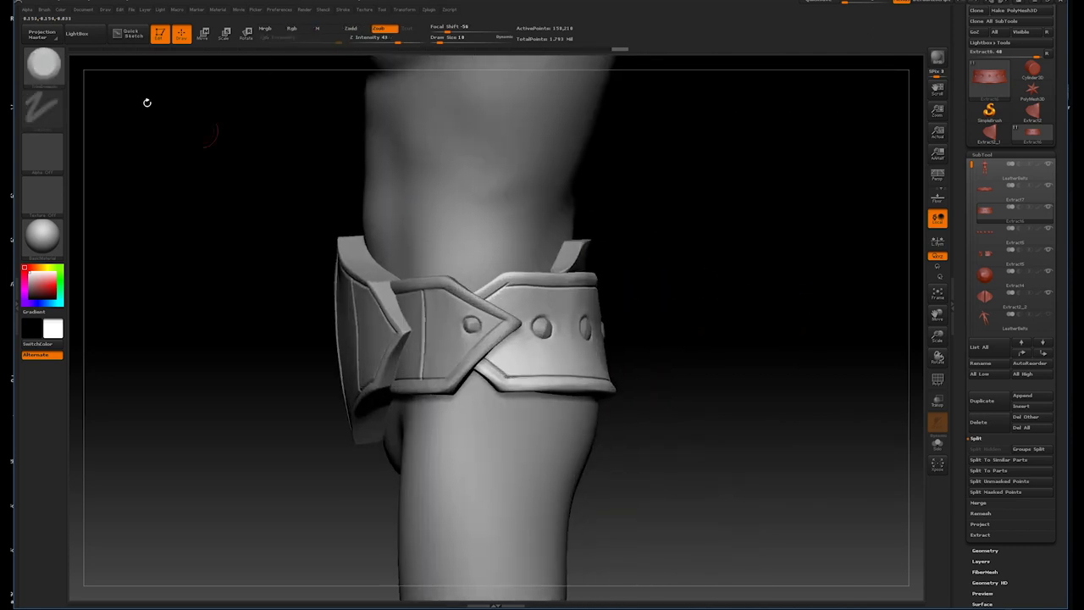
- Crease the belt's top edge with the Dam_Standard brush
{"action": "key", "text": "b"}
{"action": "key", "text": "d"}
{"action": "key", "text": "s"}
{"action": "left_click_drag", "start_coordinate": [717, 201], "coordinate": [466, 286]}
{"action": "left_click_drag", "start_coordinate": [711, 240], "coordinate": [576, 259], "text": "alt"}
{"action": "left_click_drag", "start_coordinate": [477, 286], "coordinate": [433, 283]}
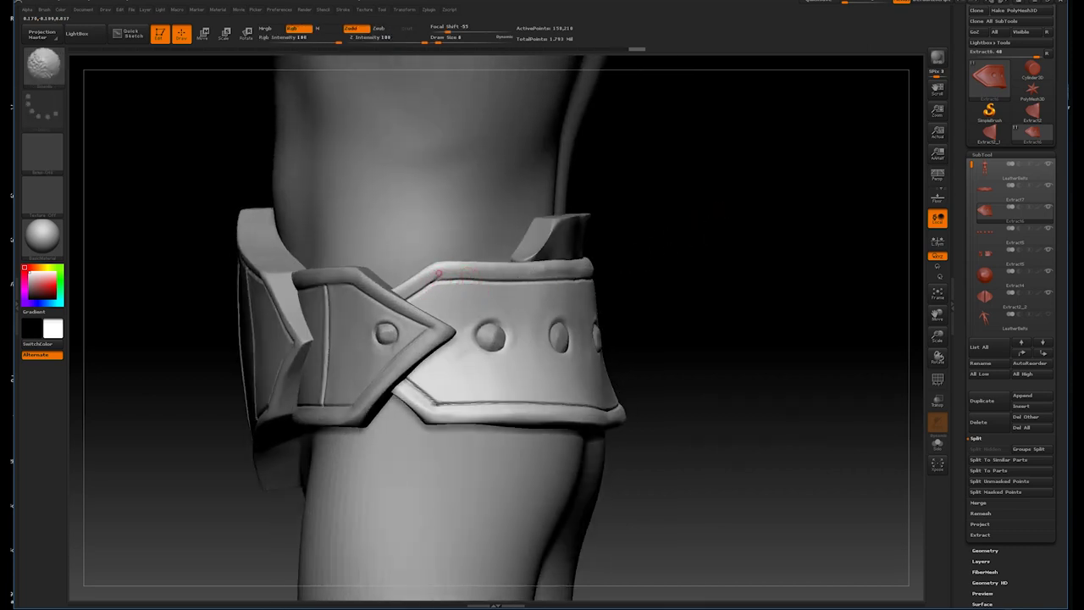
{"action": "left_click_drag", "start_coordinate": [720, 270], "coordinate": [677, 279]}
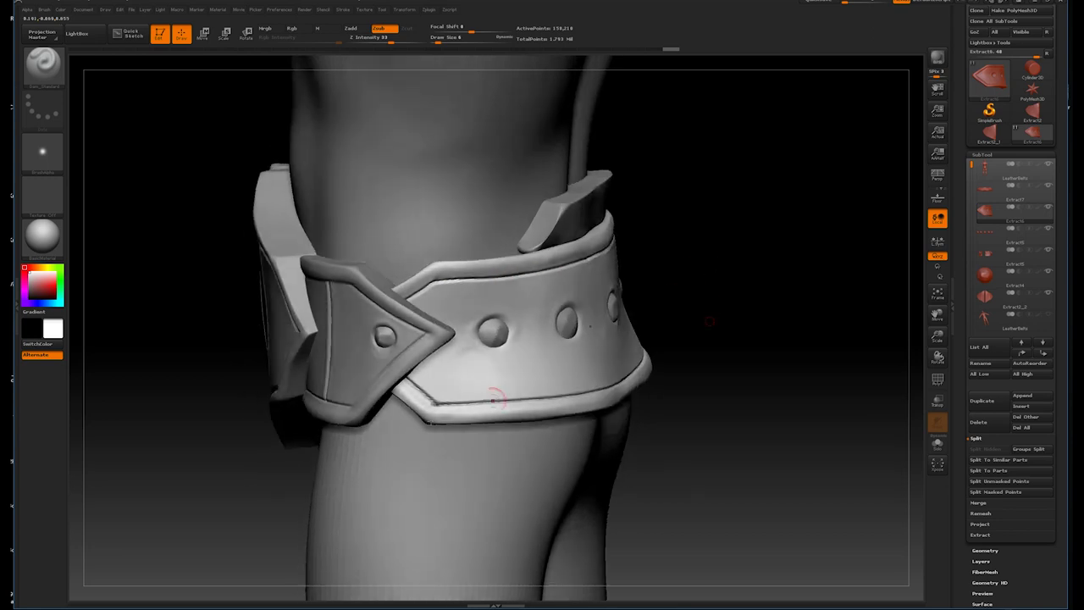
{"action": "mouse_move", "coordinate": [719, 365]}
{"action": "left_mouse_down"}
{"action": "mouse_move", "coordinate": [711, 221]}
{"action": "mouse_move", "coordinate": [706, 307]}
{"action": "mouse_move", "coordinate": [740, 350]}
{"action": "mouse_move", "coordinate": [566, 266]}
{"action": "mouse_move", "coordinate": [604, 314]}
{"action": "mouse_move", "coordinate": [631, 317]}
{"action": "mouse_move", "coordinate": [635, 298]}
{"action": "mouse_move", "coordinate": [628, 321]}
{"action": "mouse_move", "coordinate": [660, 319]}
{"action": "mouse_move", "coordinate": [726, 273]}
{"action": "mouse_move", "coordinate": [631, 323]}
{"action": "mouse_move", "coordinate": [714, 230]}
{"action": "mouse_move", "coordinate": [730, 273]}
{"action": "mouse_move", "coordinate": [798, 222]}
{"action": "mouse_move", "coordinate": [314, 214]}
{"action": "mouse_move", "coordinate": [307, 237]}
{"action": "mouse_move", "coordinate": [700, 279]}
{"action": "mouse_move", "coordinate": [515, 381]}
{"action": "left_mouse_up"}
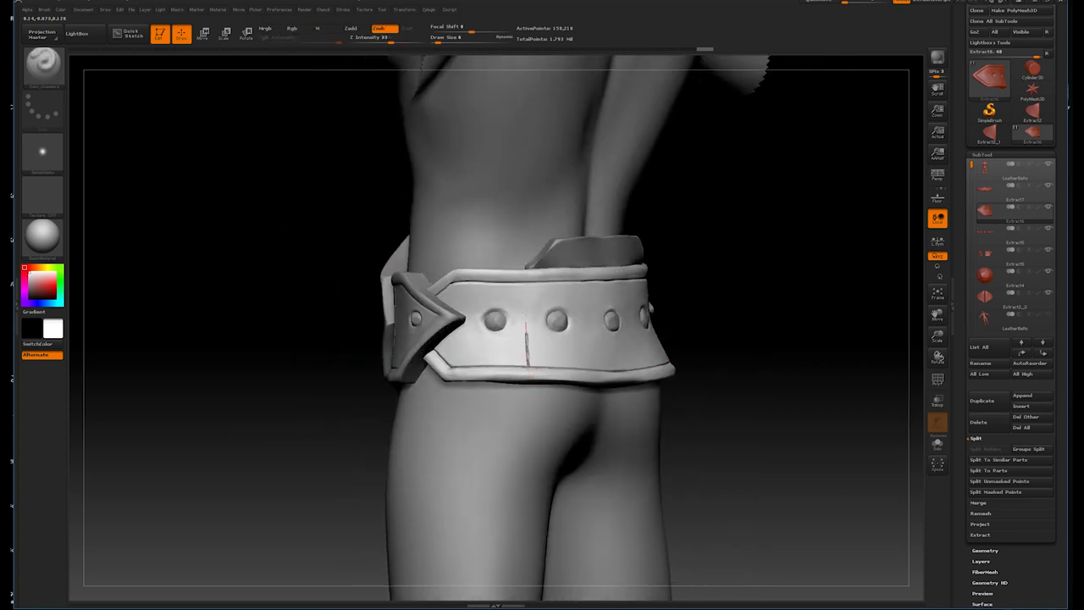
- Smooth away the stray vertical groove on the belt's back
{"action": "left_click_drag", "start_coordinate": [741, 229], "coordinate": [749, 229]}
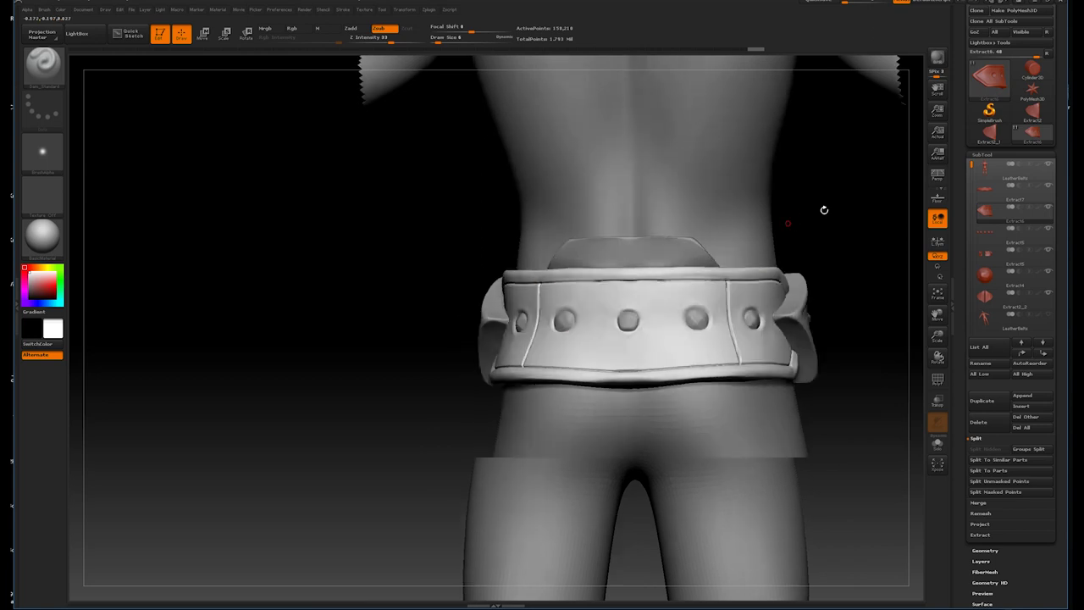
{"action": "mouse_move", "coordinate": [762, 221]}
{"action": "left_mouse_down"}
{"action": "mouse_move", "coordinate": [819, 222]}
{"action": "mouse_move", "coordinate": [601, 371]}
{"action": "left_mouse_up"}
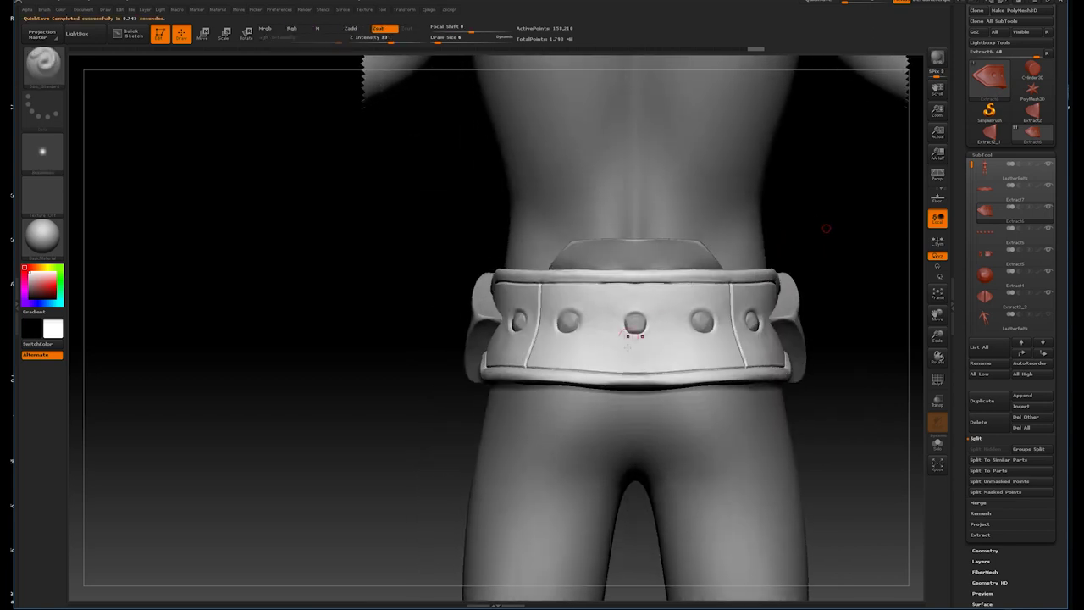
{"action": "left_click_drag", "start_coordinate": [605, 278], "coordinate": [592, 369], "text": "shift"}
{"action": "mouse_move", "coordinate": [813, 271]}
{"action": "left_mouse_down"}
{"action": "mouse_move", "coordinate": [845, 271]}
{"action": "mouse_move", "coordinate": [702, 303]}
{"action": "mouse_move", "coordinate": [660, 267]}
{"action": "mouse_move", "coordinate": [765, 334]}
{"action": "mouse_move", "coordinate": [711, 310]}
{"action": "mouse_move", "coordinate": [702, 271]}
{"action": "mouse_move", "coordinate": [745, 320]}
{"action": "mouse_move", "coordinate": [729, 254]}
{"action": "left_mouse_up"}
- Select the Extract7 belt piece and subdivide it once with Ctrl+D
{"action": "left_click", "coordinate": [517, 282], "text": "alt"}
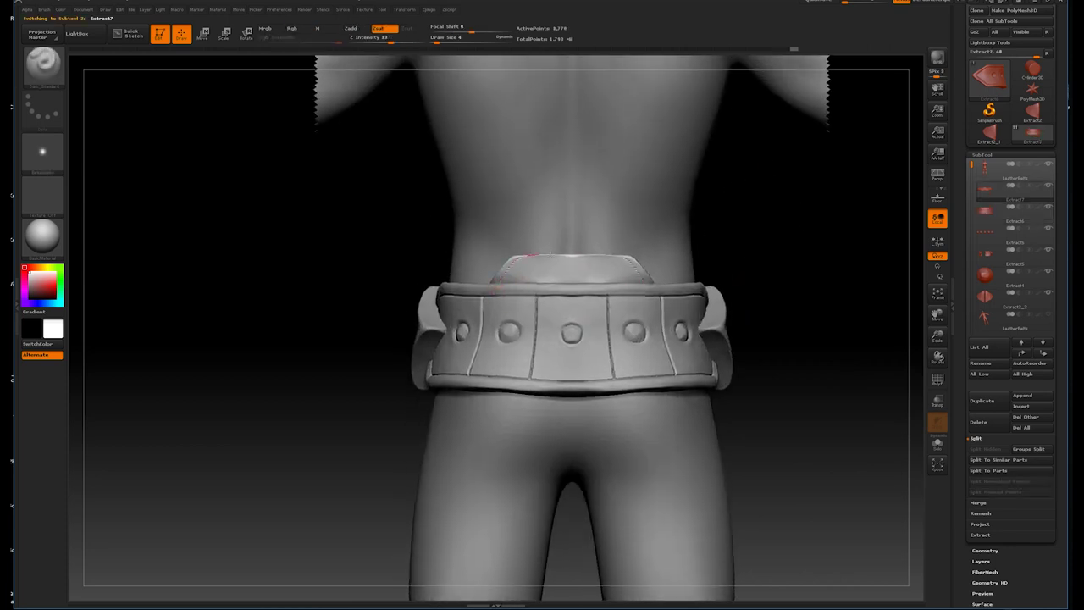
{"action": "key", "text": "ctrl+d"}
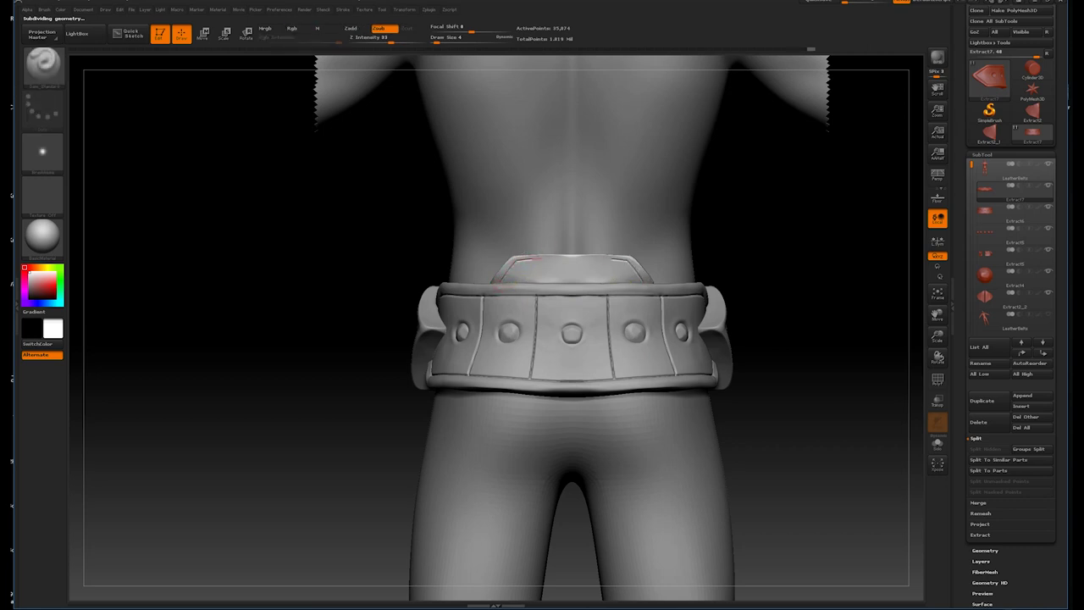
{"action": "left_click_drag", "start_coordinate": [753, 258], "coordinate": [824, 333]}
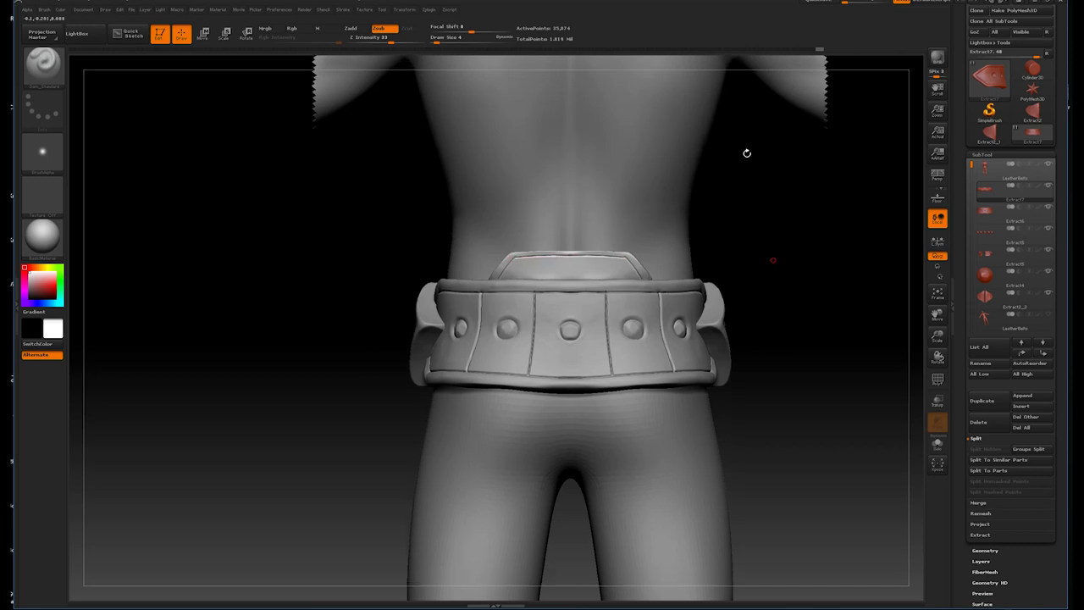
- Pick Standard, then a textured clay brush with Rgb on at intensity 100
{"action": "key", "text": "f"}
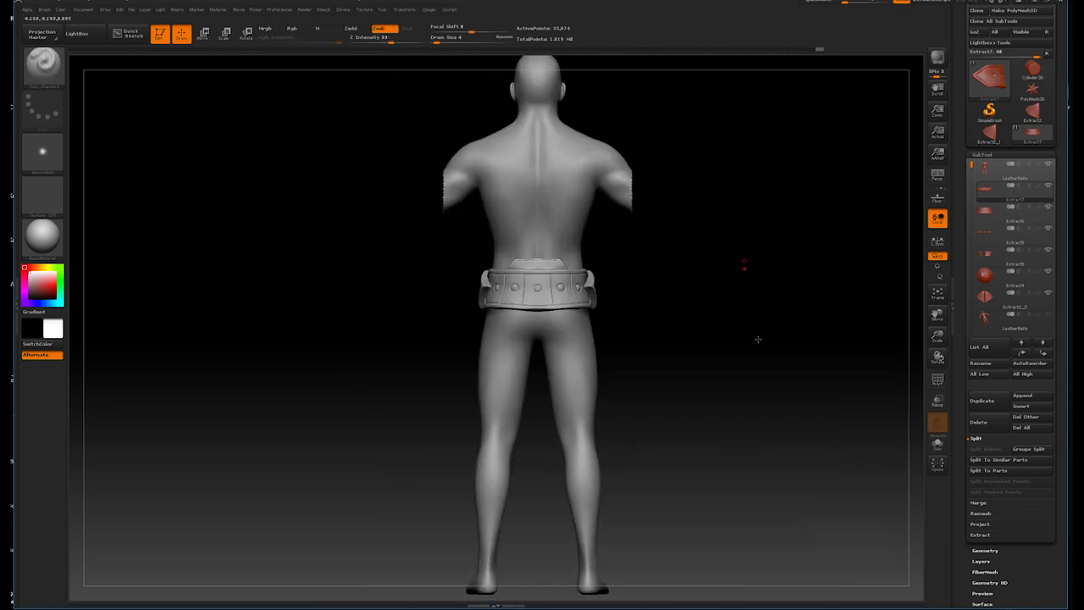
{"action": "left_click_drag", "start_coordinate": [743, 262], "coordinate": [757, 336], "text": "alt"}
{"action": "key", "text": "b"}
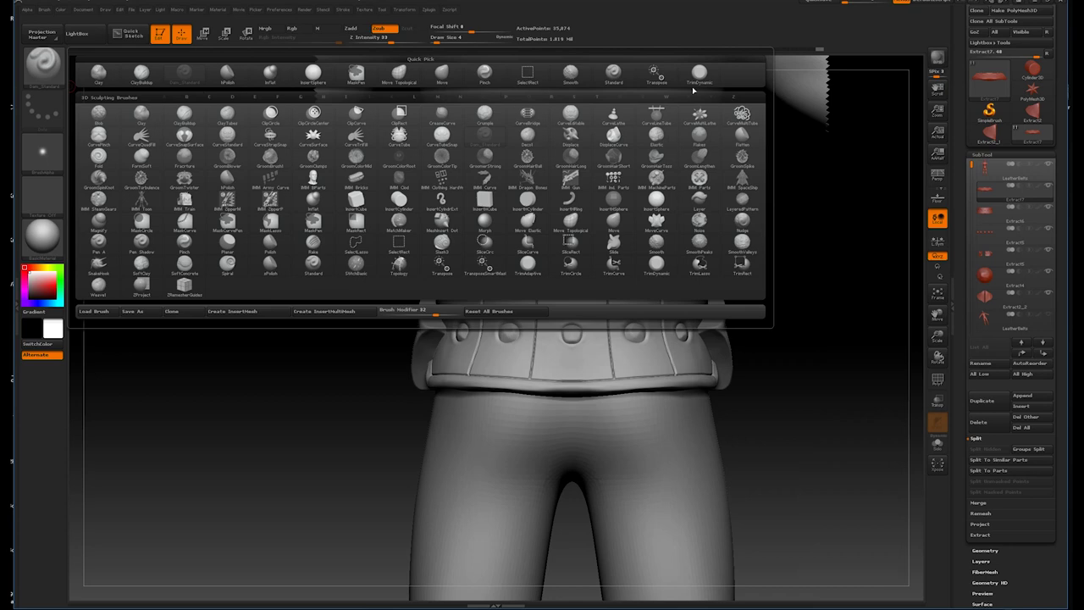
{"action": "key", "text": "s"}
{"action": "key", "text": "s"}
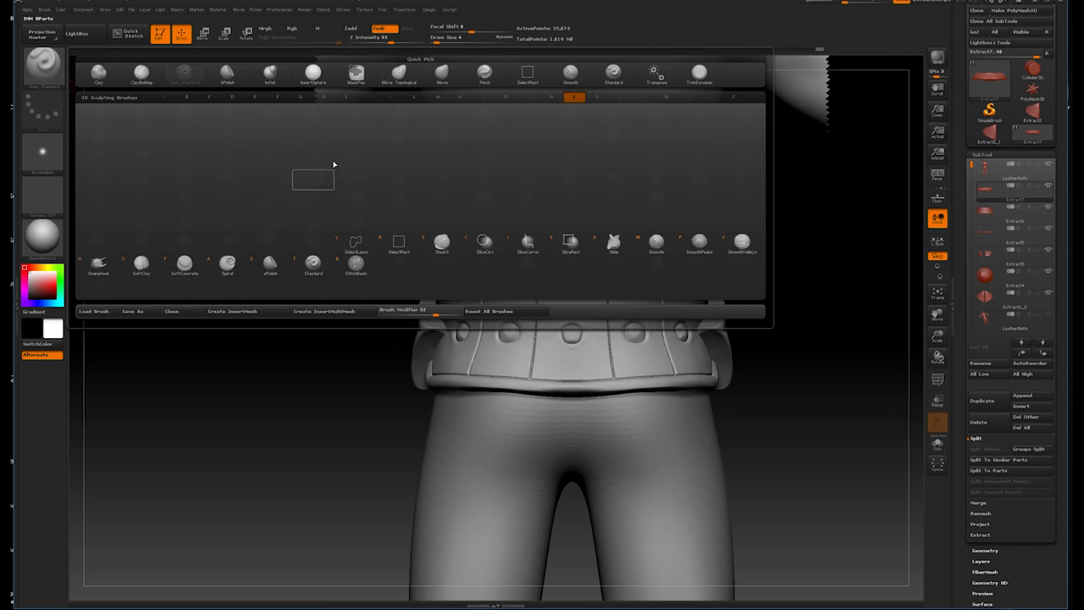
{"action": "key", "text": "t"}
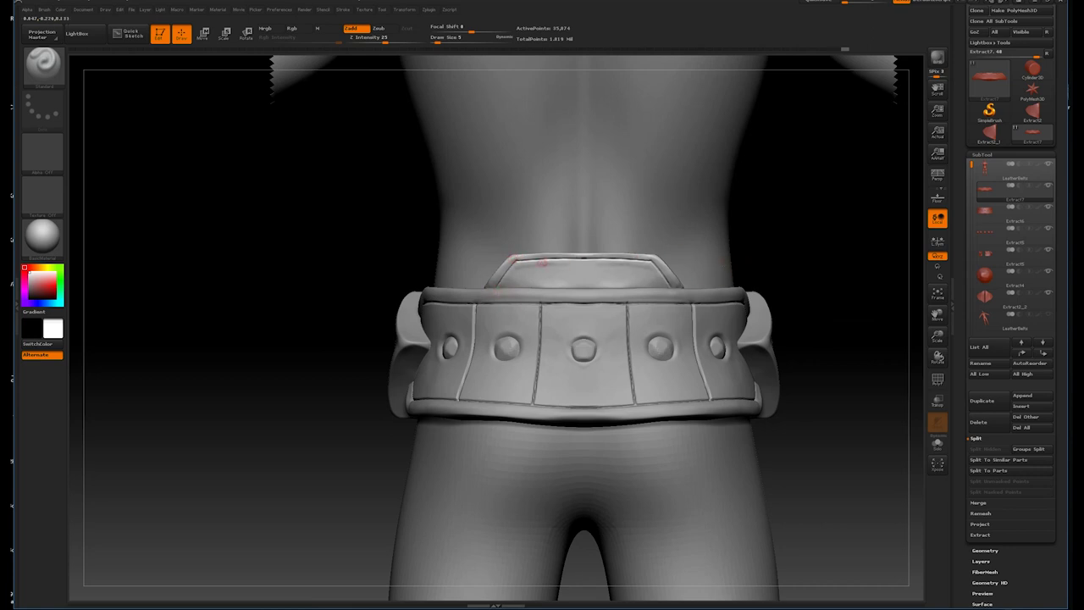
{"action": "key", "text": "b"}
{"action": "key", "text": "c"}
{"action": "key", "text": "b"}
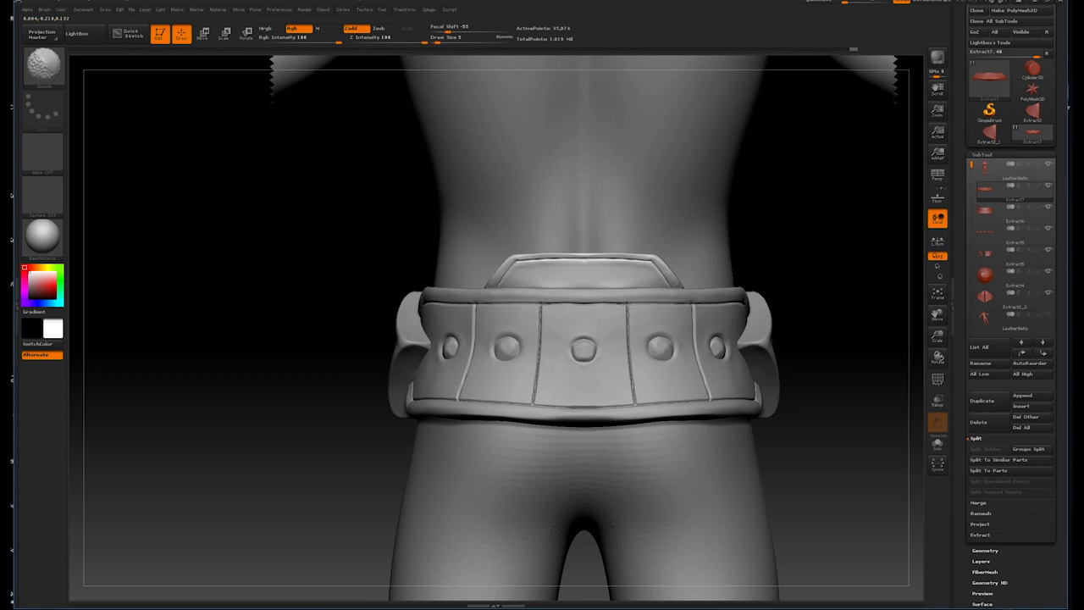
{"action": "key", "text": "f"}
{"action": "left_click_drag", "start_coordinate": [734, 178], "coordinate": [767, 274]}
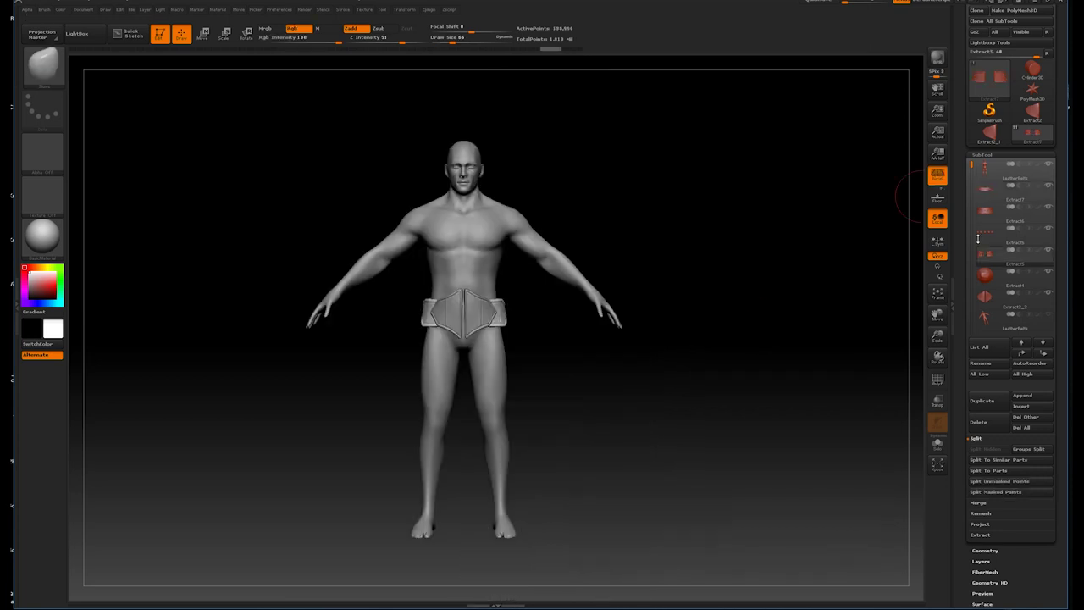
{"action": "right_click_drag", "start_coordinate": [721, 286], "coordinate": [518, 320], "text": "ctrl"}
{"action": "left_click_drag", "start_coordinate": [629, 307], "coordinate": [633, 331]}
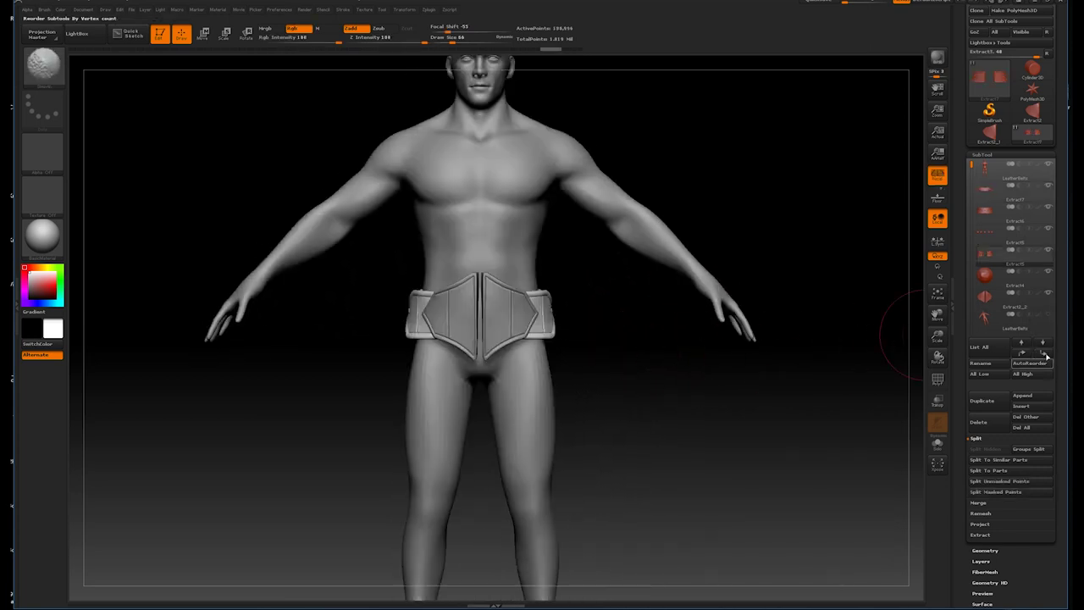
{"action": "left_click", "coordinate": [1030, 362]}
{"action": "left_click_drag", "start_coordinate": [624, 353], "coordinate": [598, 343]}
{"action": "left_click", "coordinate": [1012, 317]}
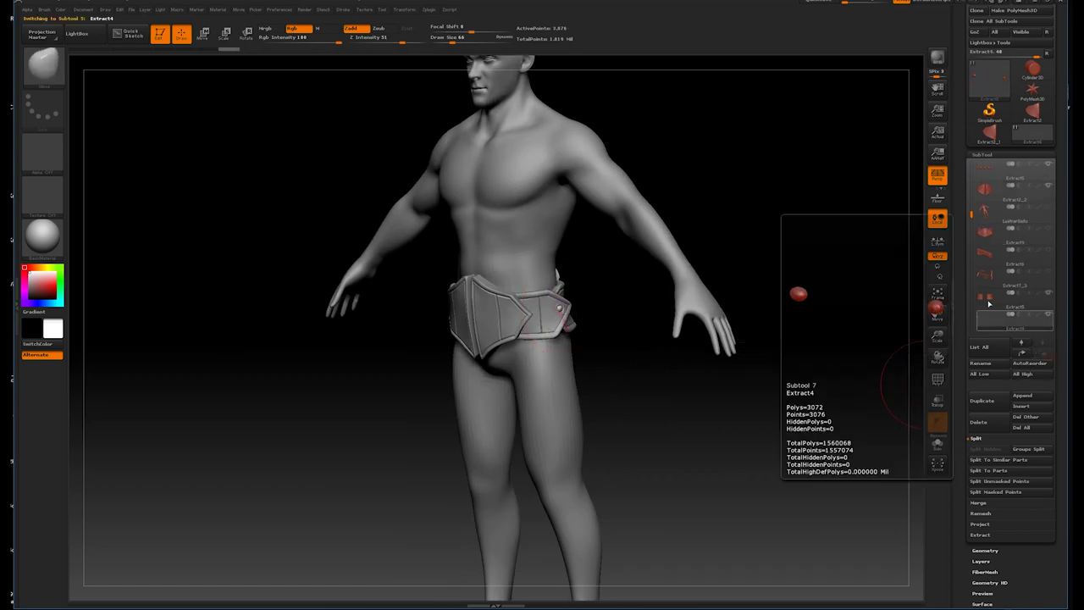
{"action": "left_click", "coordinate": [979, 502]}
{"action": "left_click_drag", "start_coordinate": [711, 398], "coordinate": [685, 374]}
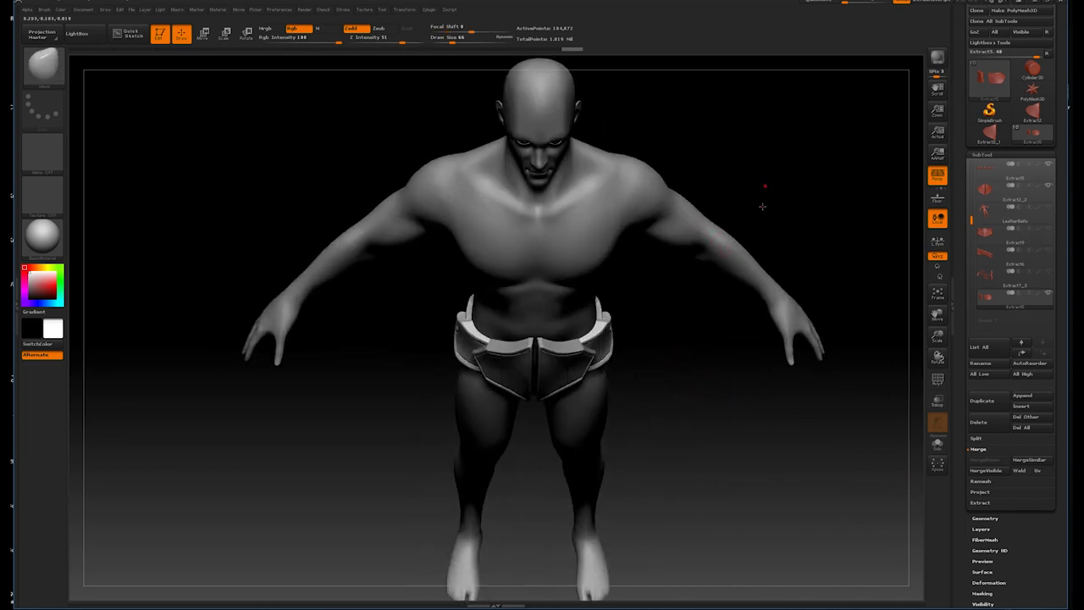
{"action": "left_click_drag", "start_coordinate": [762, 206], "coordinate": [754, 271]}
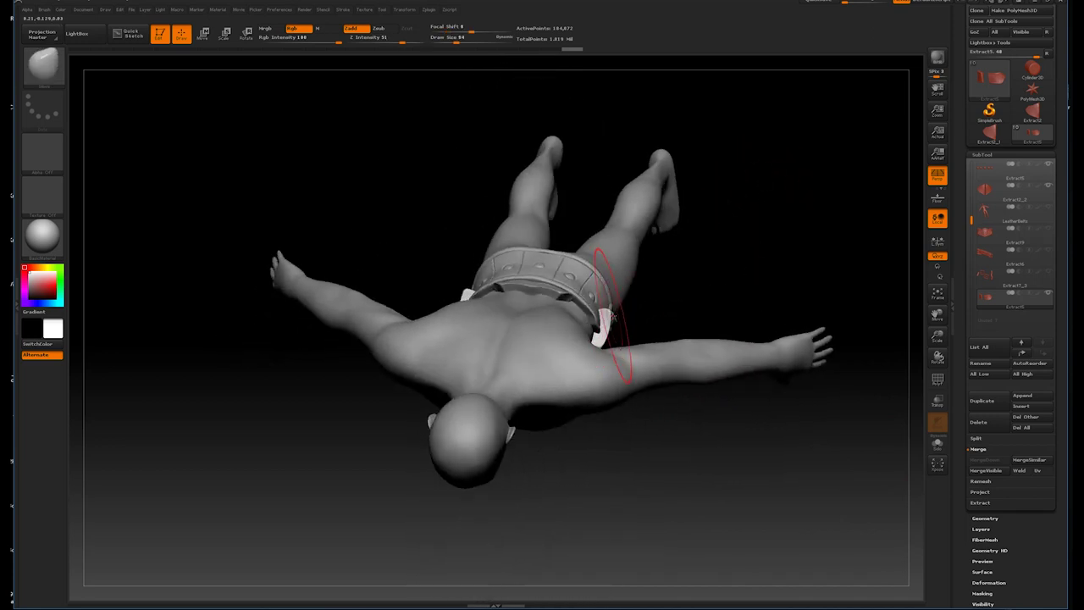
{"action": "mouse_move", "coordinate": [739, 271]}
{"action": "left_mouse_down"}
{"action": "mouse_move", "coordinate": [729, 220]}
{"action": "mouse_move", "coordinate": [767, 146]}
{"action": "mouse_move", "coordinate": [680, 288]}
{"action": "mouse_move", "coordinate": [668, 266]}
{"action": "mouse_move", "coordinate": [666, 314]}
{"action": "mouse_move", "coordinate": [641, 330]}
{"action": "mouse_move", "coordinate": [703, 322]}
{"action": "left_mouse_up"}
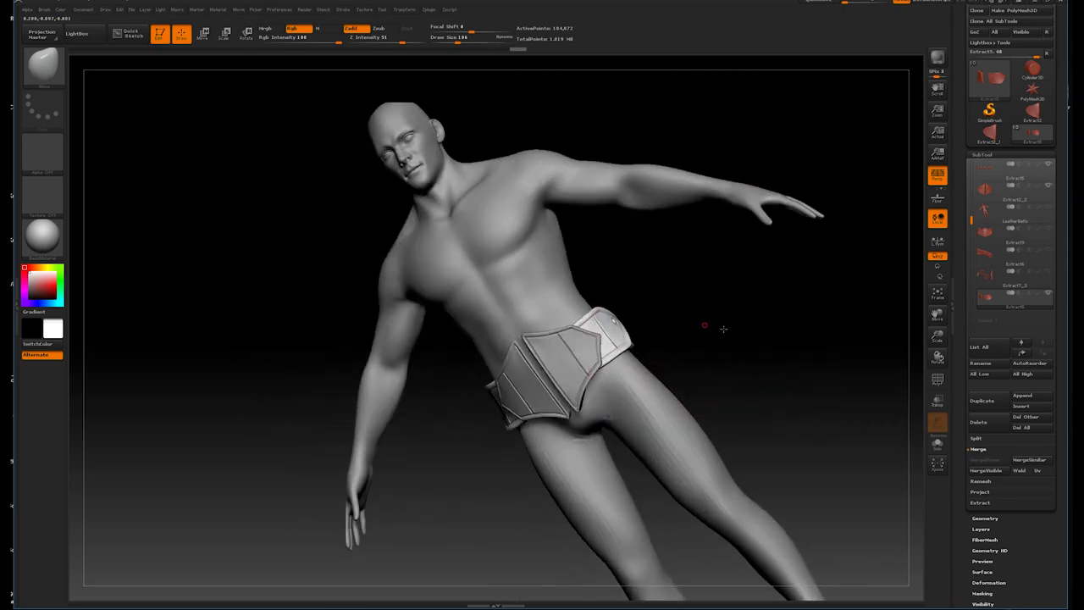
{"action": "key", "text": "f"}
{"action": "mouse_move", "coordinate": [766, 262]}
{"action": "left_mouse_down"}
{"action": "mouse_move", "coordinate": [743, 234]}
{"action": "mouse_move", "coordinate": [765, 297]}
{"action": "left_mouse_up"}
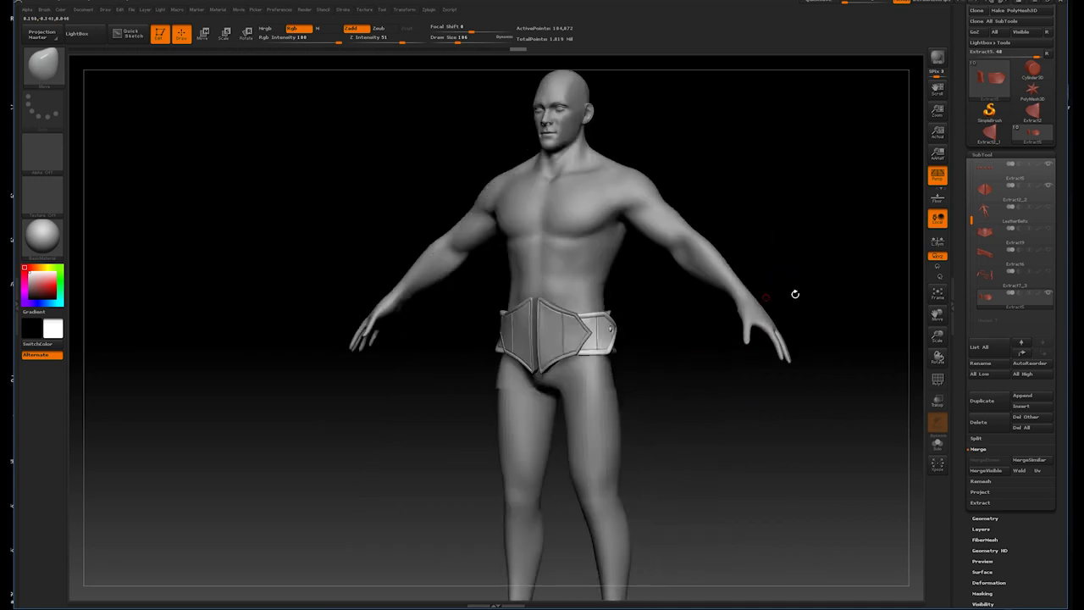
{"action": "mouse_move", "coordinate": [774, 254]}
{"action": "left_mouse_down"}
{"action": "mouse_move", "coordinate": [721, 240]}
{"action": "mouse_move", "coordinate": [697, 316]}
{"action": "left_mouse_up"}
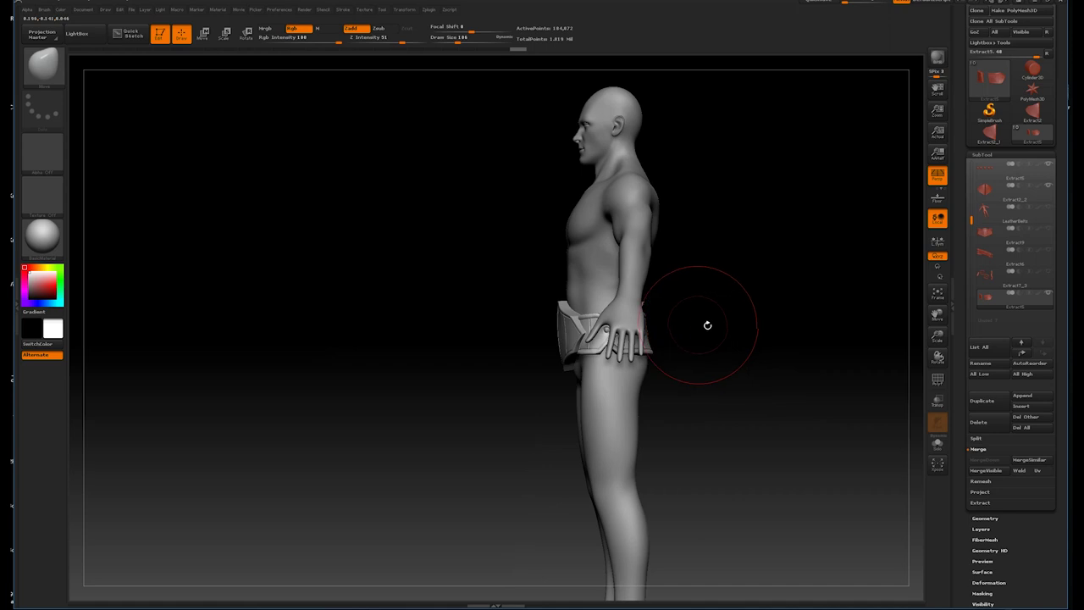
{"action": "left_click", "coordinate": [562, 349], "text": "alt"}
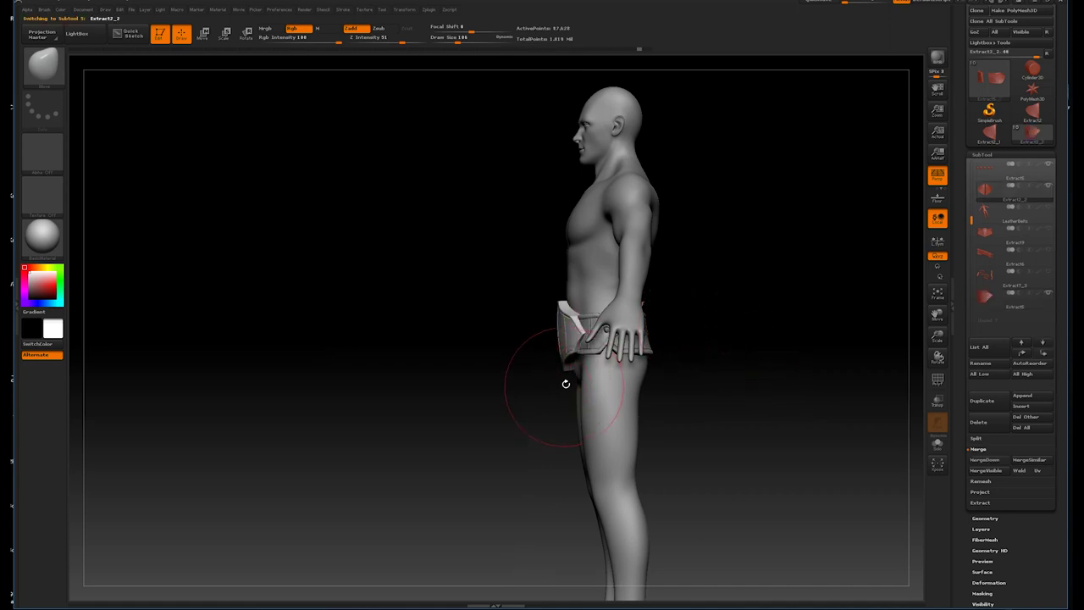
{"action": "left_click_drag", "start_coordinate": [564, 384], "coordinate": [593, 440]}
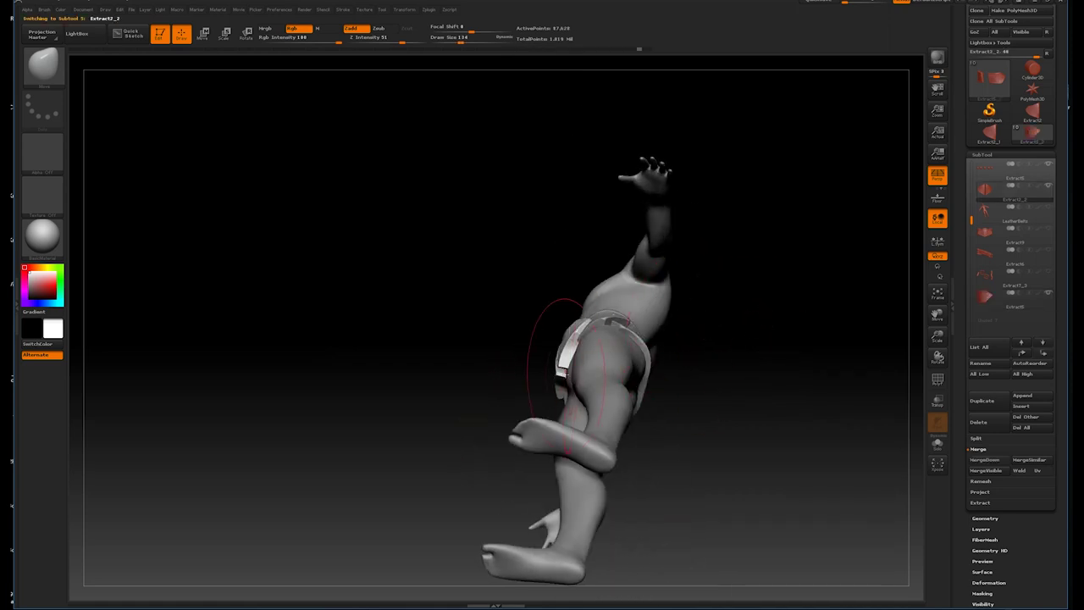
{"action": "mouse_move", "coordinate": [730, 246]}
{"action": "left_mouse_down"}
{"action": "mouse_move", "coordinate": [745, 234]}
{"action": "mouse_move", "coordinate": [748, 251]}
{"action": "left_mouse_up"}
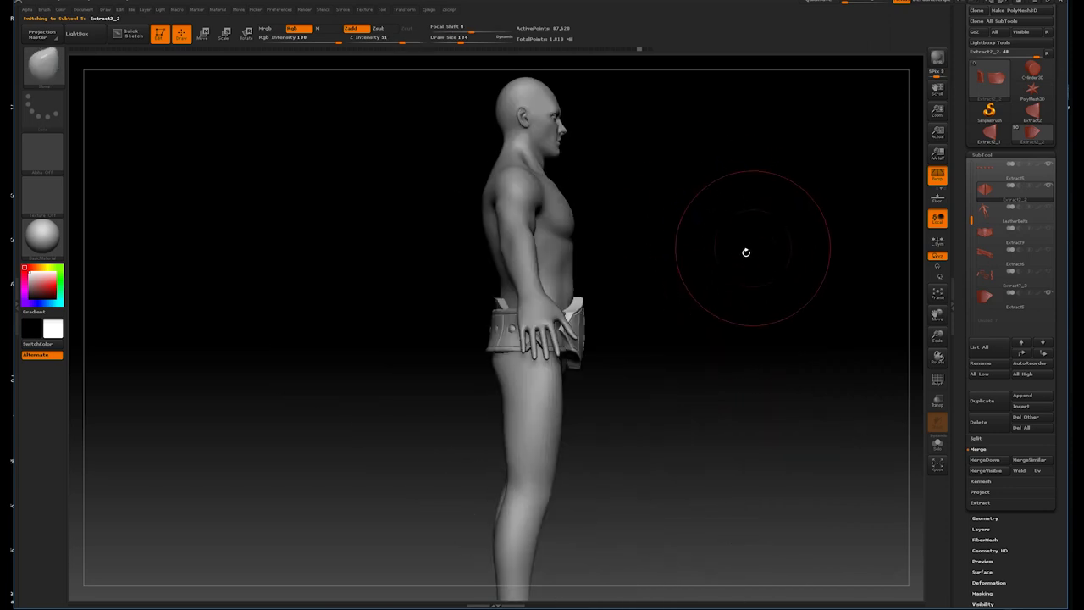
{"action": "left_click", "coordinate": [499, 338], "text": "alt"}
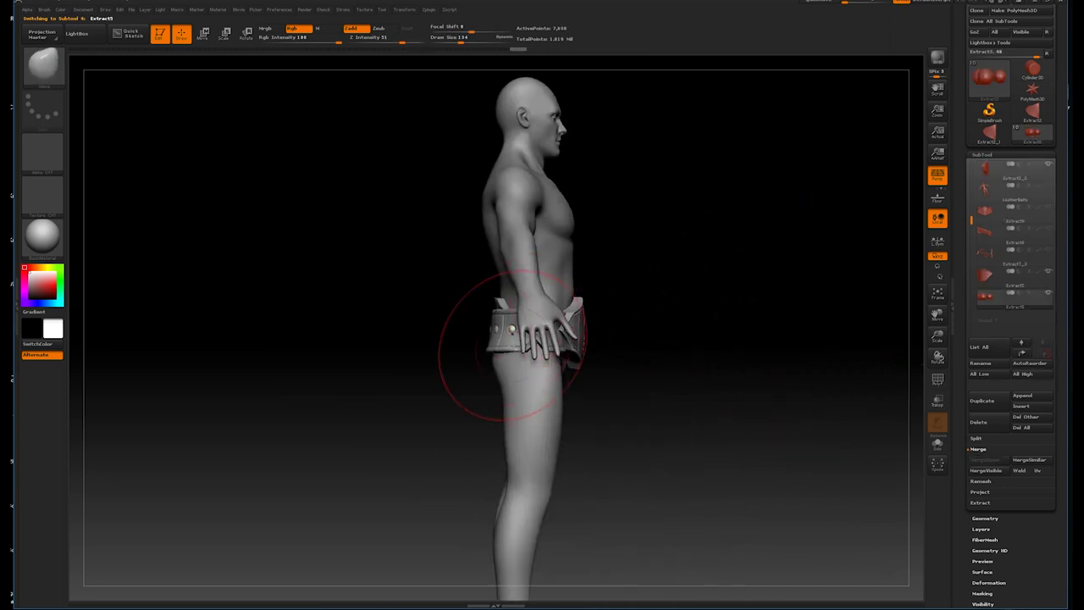
- Merge the rivets SubTool down into the belt
{"action": "left_click", "coordinate": [1015, 320]}
{"action": "left_click", "coordinate": [1045, 353]}
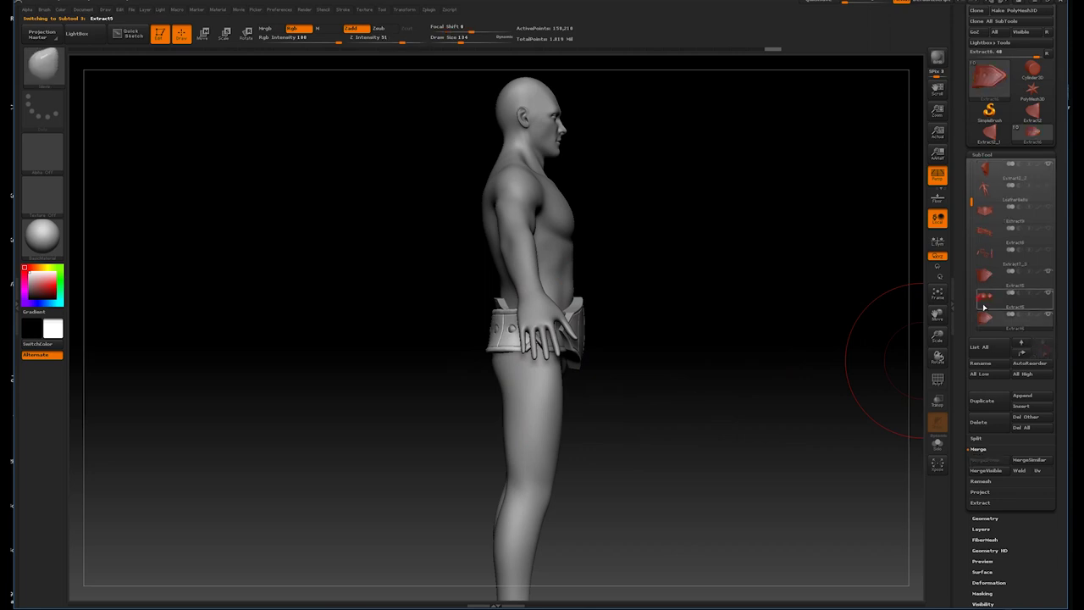
{"action": "left_click", "coordinate": [978, 422]}
{"action": "left_click", "coordinate": [898, 481]}
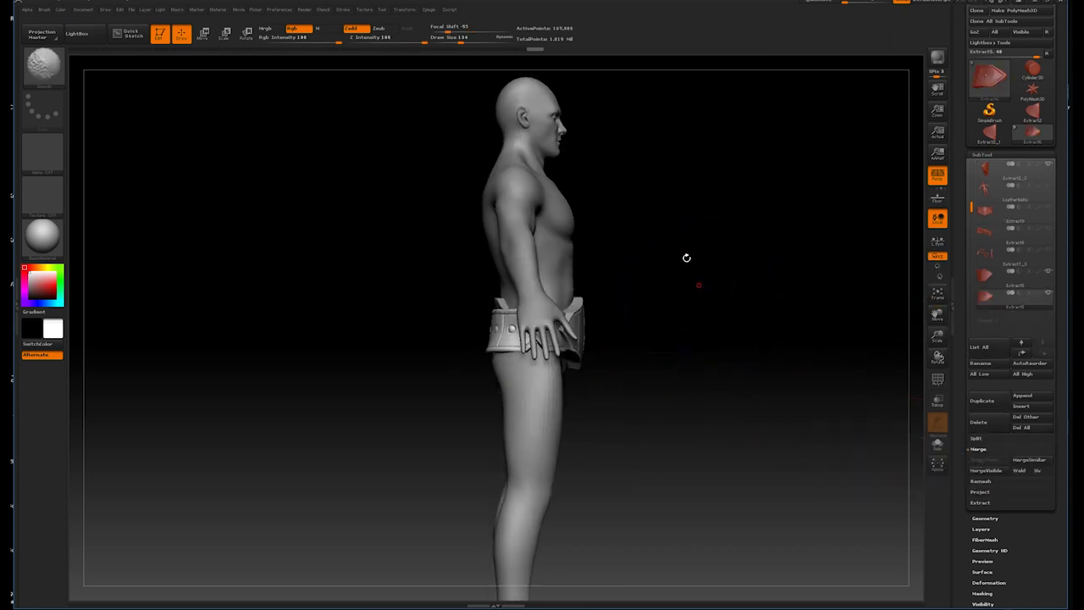
- Merge the belt band SubTool down into the part below it
{"action": "left_click_drag", "start_coordinate": [702, 269], "coordinate": [778, 261], "text": "shift"}
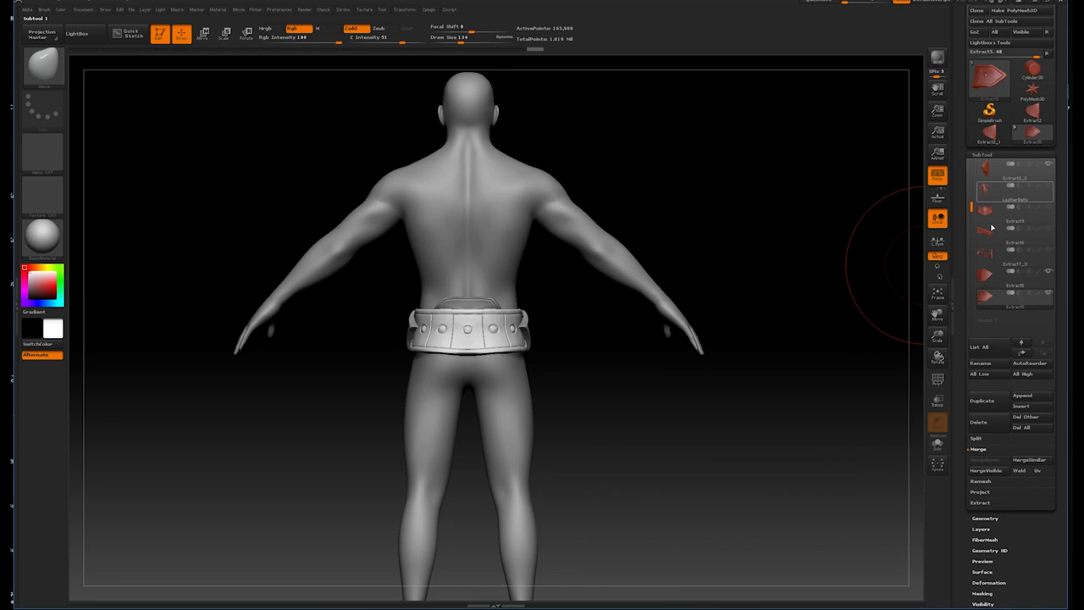
{"action": "left_click", "coordinate": [472, 315], "text": "alt"}
{"action": "left_click", "coordinate": [1050, 353]}
{"action": "left_click", "coordinate": [984, 459]}
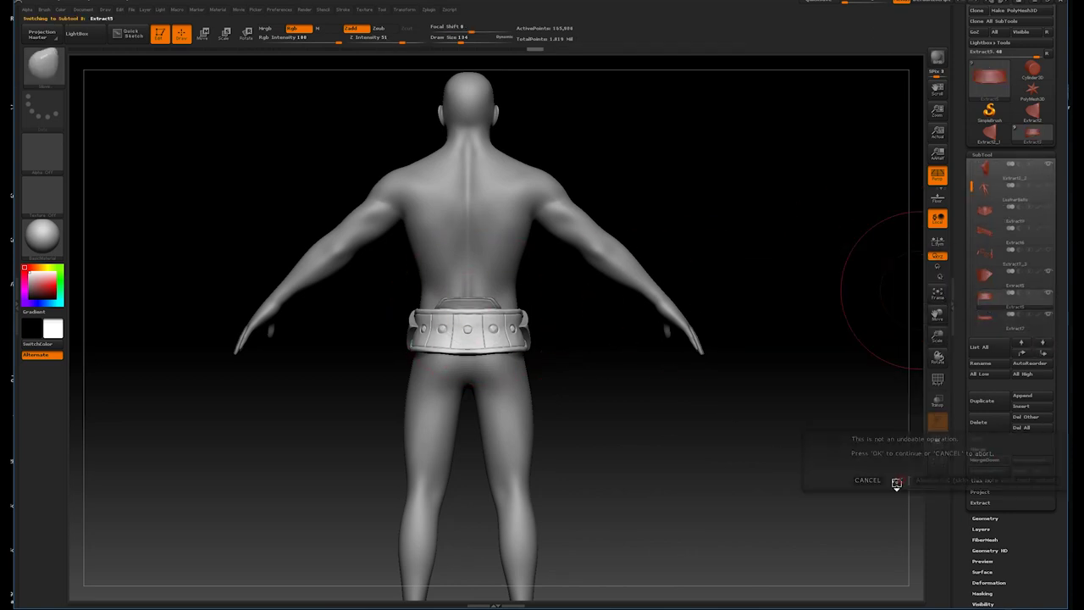
{"action": "left_click", "coordinate": [896, 482]}
- Hide both of the figure's arms from the front view
{"action": "mouse_move", "coordinate": [732, 368]}
{"action": "left_mouse_down"}
{"action": "mouse_move", "coordinate": [702, 314]}
{"action": "mouse_move", "coordinate": [762, 302]}
{"action": "left_mouse_up"}
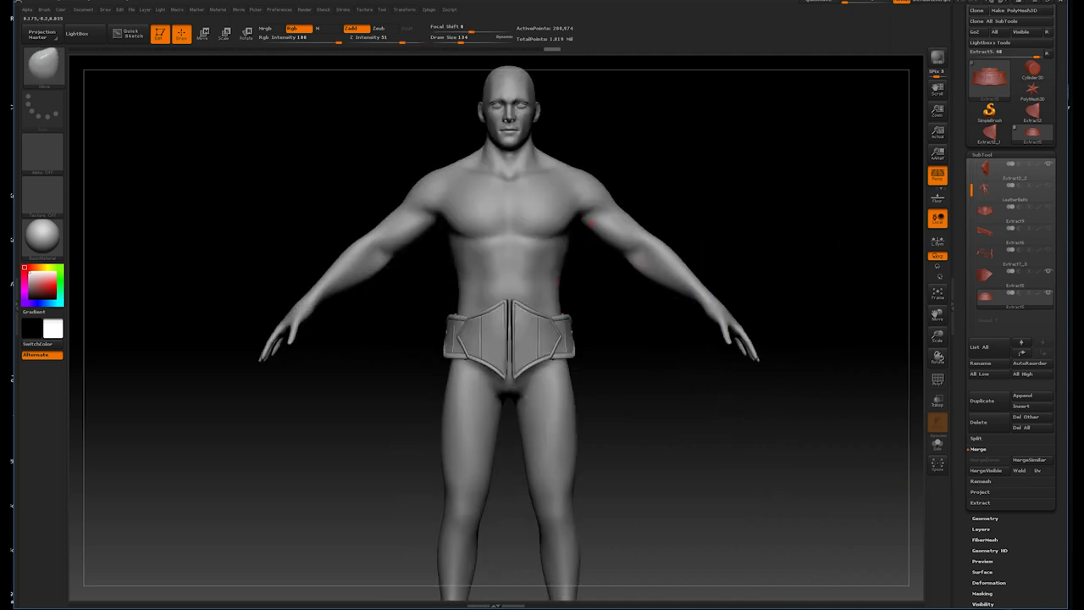
{"action": "left_click_drag", "start_coordinate": [784, 152], "coordinate": [597, 433], "text": "ctrl+alt+shift"}
{"action": "left_click_drag", "start_coordinate": [677, 419], "coordinate": [704, 288]}
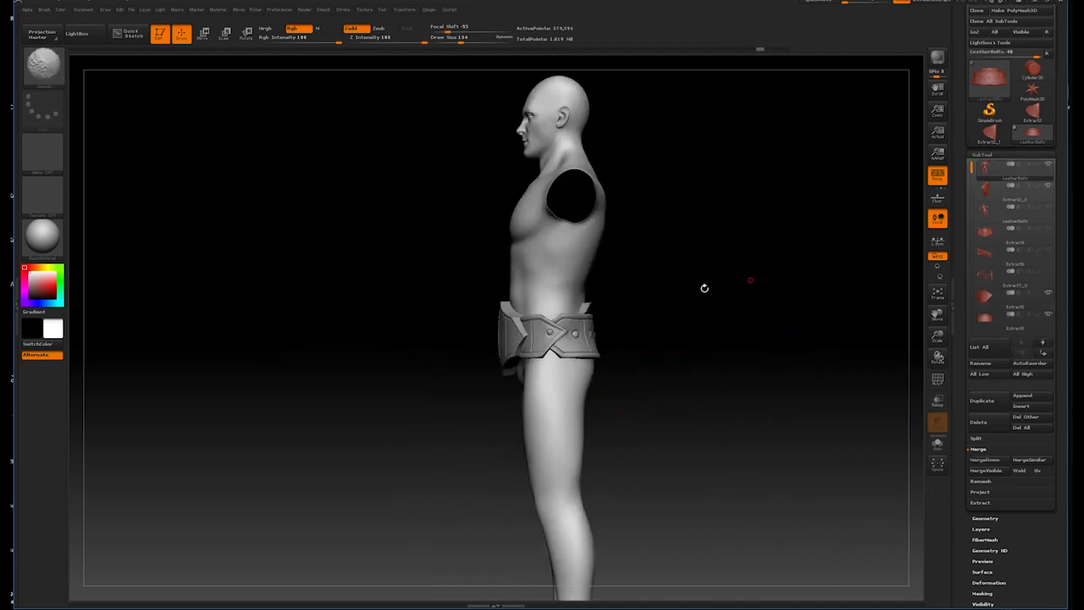
- Select a front belt plate and draw a rotation axis from belt to chest
{"action": "left_click", "coordinate": [568, 340], "text": "alt"}
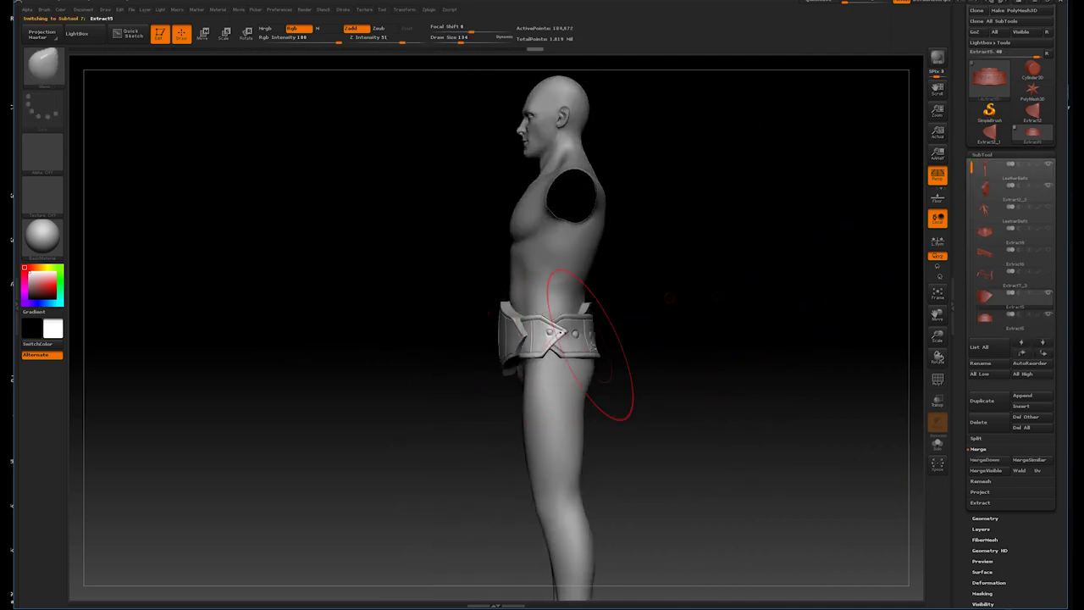
{"action": "left_click", "coordinate": [550, 337], "text": "alt"}
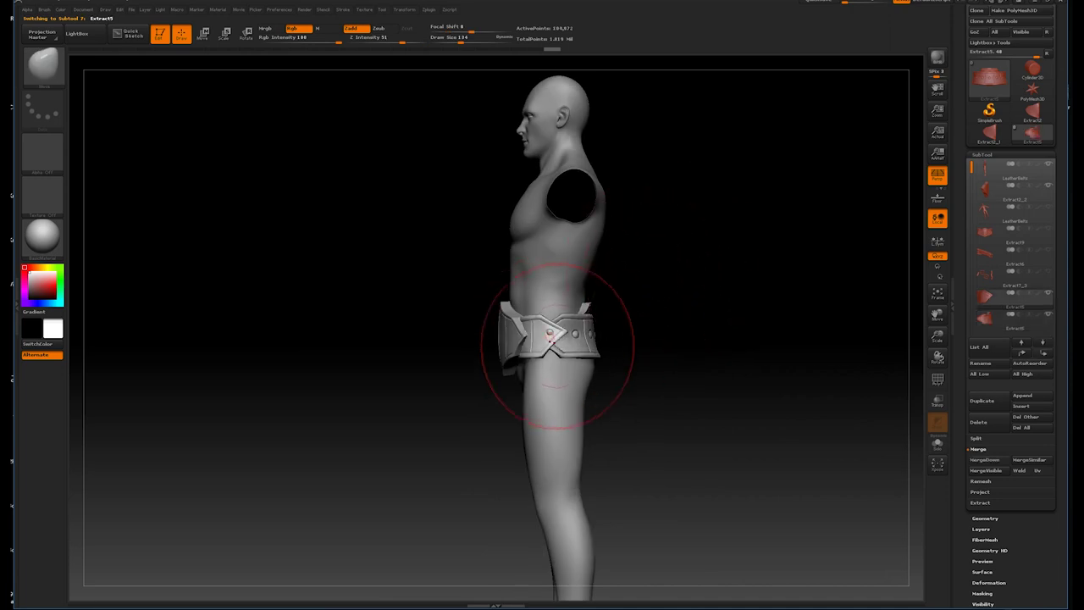
{"action": "left_click", "coordinate": [247, 33]}
{"action": "left_click_drag", "start_coordinate": [547, 333], "coordinate": [545, 240]}
- Tilt the front belt plate into place with a rotation
{"action": "left_click", "coordinate": [542, 256]}
{"action": "left_click", "coordinate": [510, 337], "text": "alt"}
{"action": "mouse_move", "coordinate": [508, 360]}
{"action": "left_mouse_down"}
{"action": "mouse_move", "coordinate": [511, 245]}
{"action": "mouse_move", "coordinate": [508, 257]}
{"action": "left_mouse_up"}
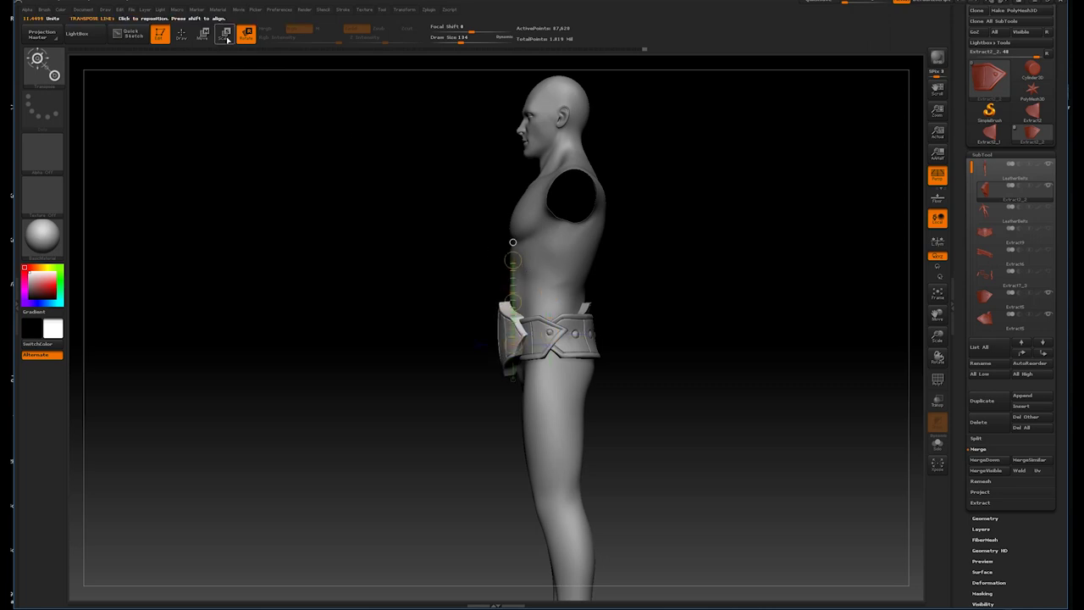
- Shift another belt piece slightly toward the back with Move
{"action": "left_click", "coordinate": [203, 35]}
{"action": "mouse_move", "coordinate": [712, 286]}
{"action": "left_mouse_down"}
{"action": "mouse_move", "coordinate": [678, 295]}
{"action": "mouse_move", "coordinate": [673, 285]}
{"action": "left_mouse_up"}
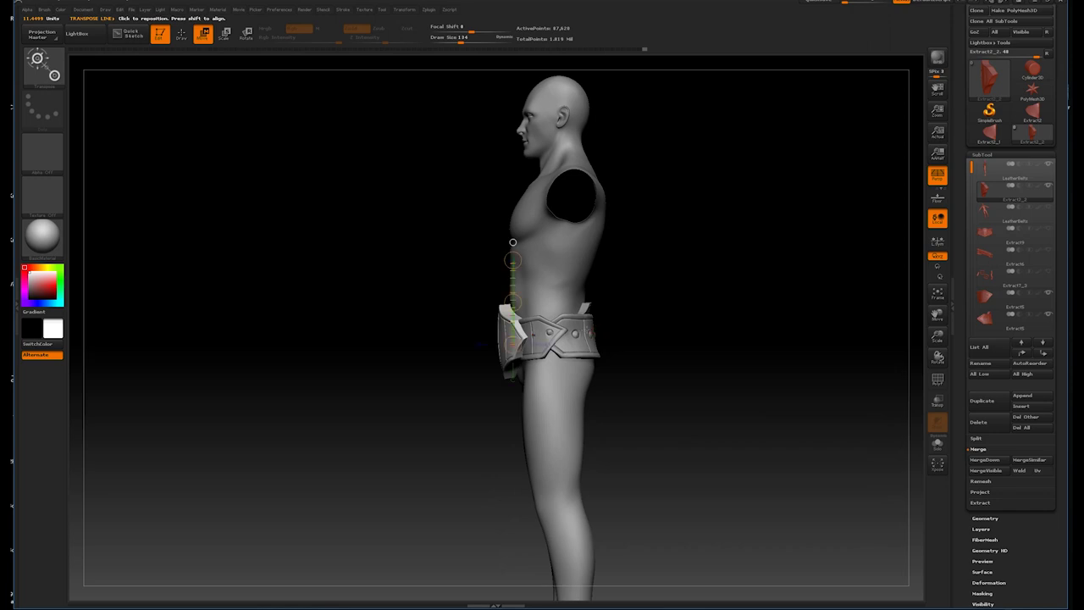
{"action": "left_click", "coordinate": [551, 335], "text": "alt"}
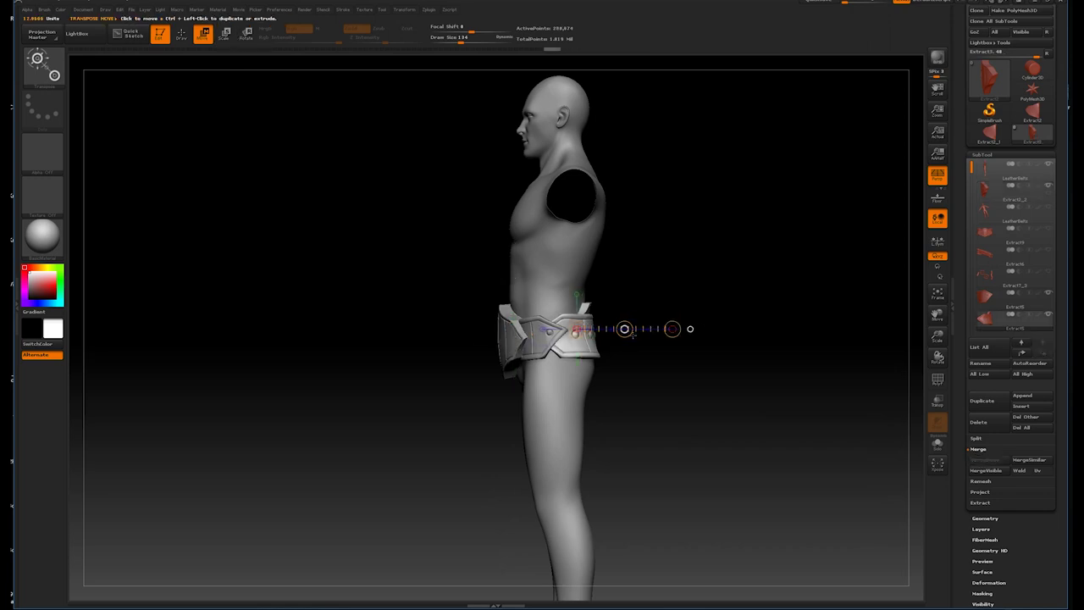
{"action": "left_click_drag", "start_coordinate": [631, 333], "coordinate": [643, 332]}
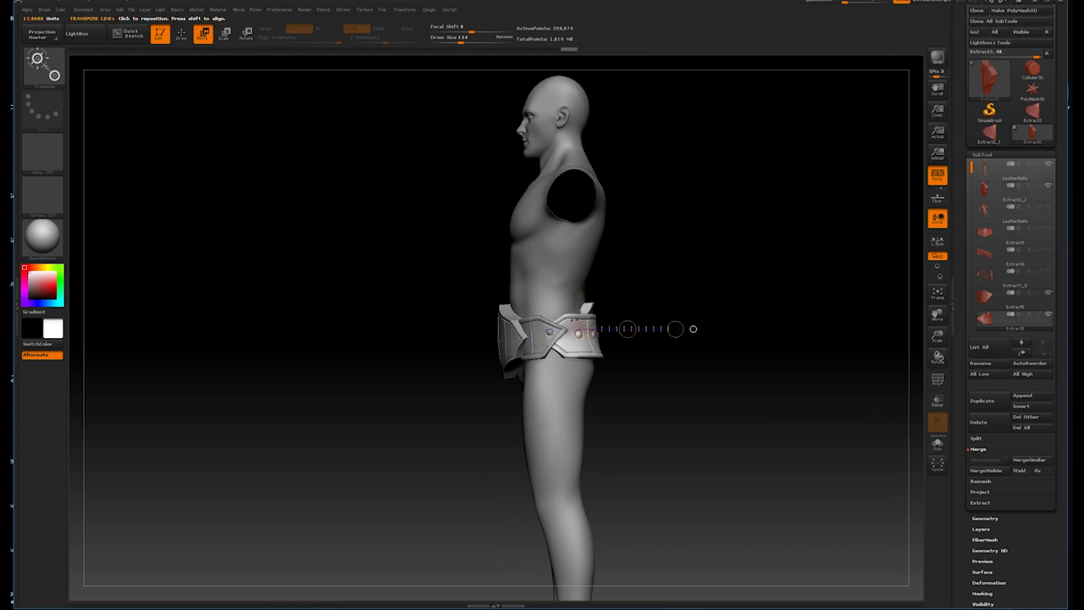
{"action": "left_click_drag", "start_coordinate": [571, 317], "coordinate": [570, 273]}
- Select the front belt plate piece and view the figure straight from the front
{"action": "key", "text": "r"}
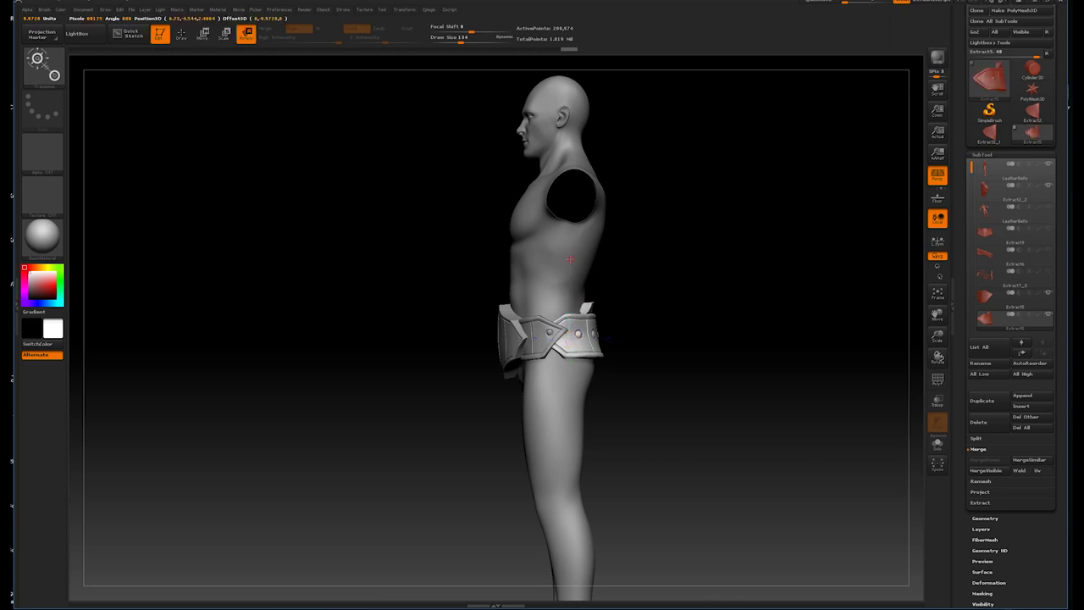
{"action": "key", "text": "w"}
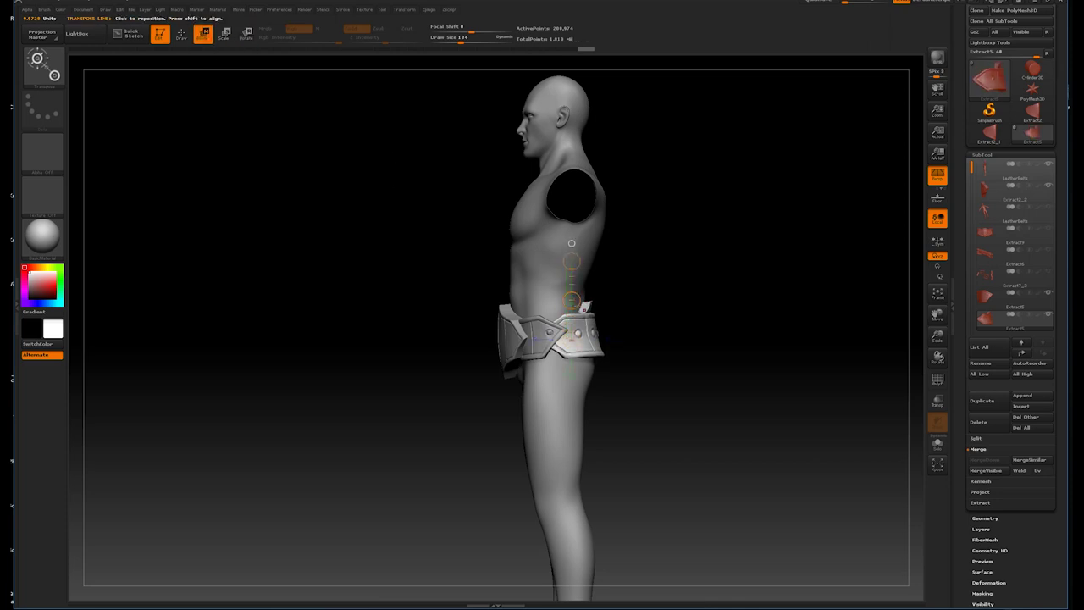
{"action": "mouse_move", "coordinate": [689, 278]}
{"action": "left_mouse_down"}
{"action": "mouse_move", "coordinate": [738, 273]}
{"action": "mouse_move", "coordinate": [757, 290]}
{"action": "mouse_move", "coordinate": [734, 285]}
{"action": "mouse_move", "coordinate": [686, 244]}
{"action": "mouse_move", "coordinate": [714, 237]}
{"action": "mouse_move", "coordinate": [691, 253]}
{"action": "left_mouse_up"}
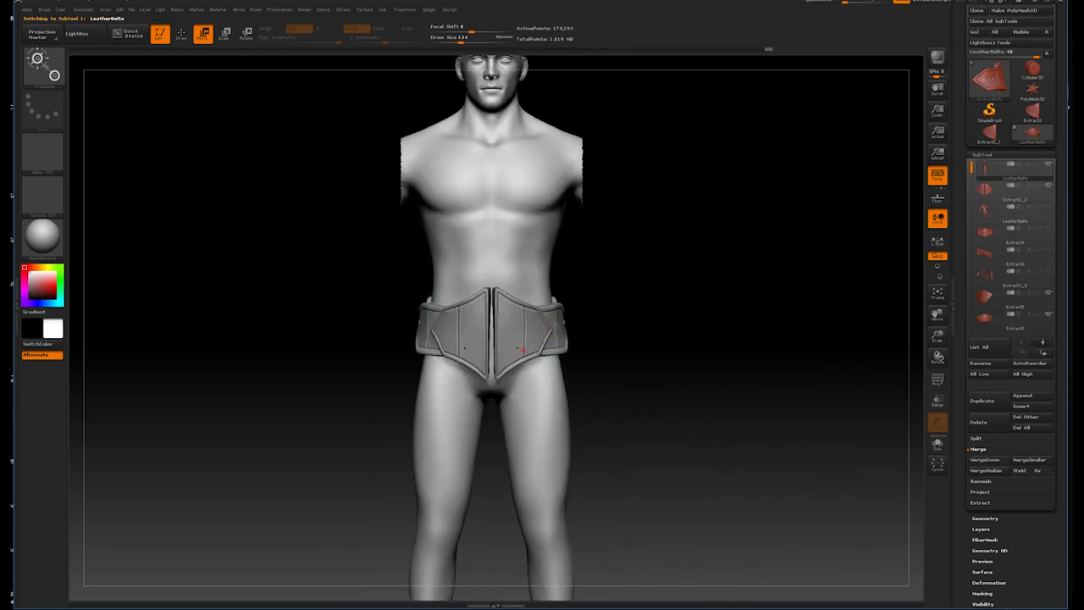
{"action": "left_click", "coordinate": [530, 336], "text": "alt"}
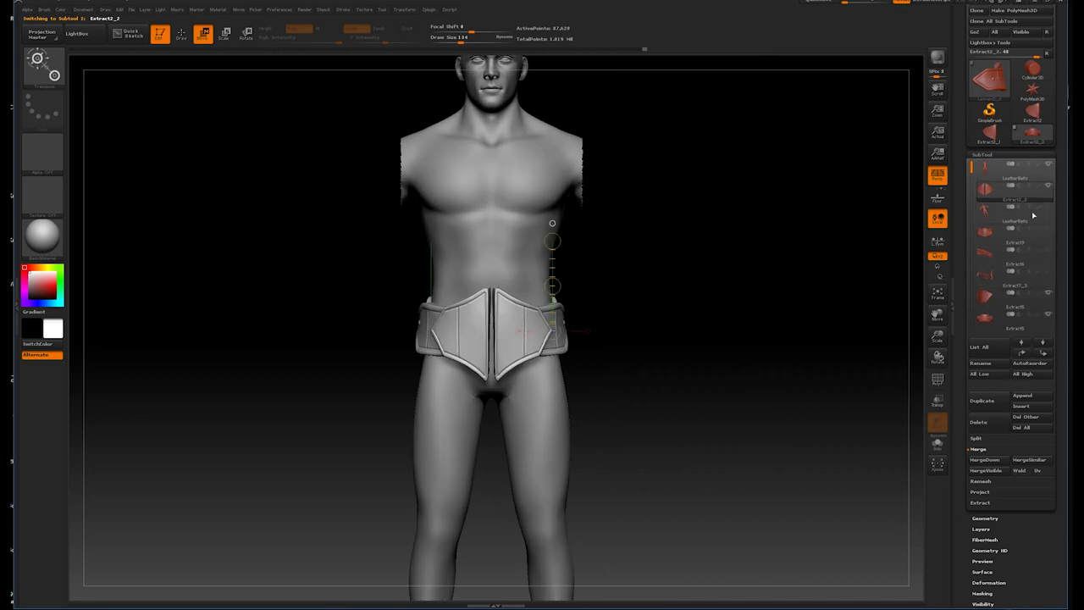
{"action": "mouse_move", "coordinate": [703, 252]}
{"action": "left_mouse_down"}
{"action": "mouse_move", "coordinate": [686, 254]}
{"action": "mouse_move", "coordinate": [699, 256]}
{"action": "left_mouse_up"}
{"action": "left_click_drag", "start_coordinate": [787, 247], "coordinate": [804, 247], "text": "shift"}
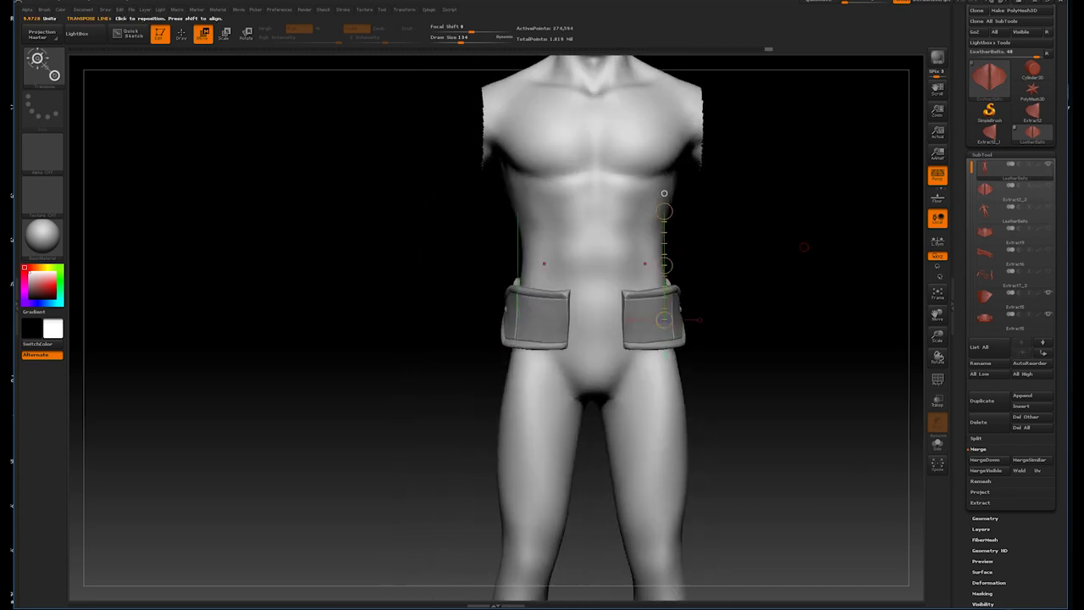
- Switch to a smaller ClayBuildup brush, zoomed in on the abdomen
{"action": "left_click_drag", "start_coordinate": [580, 265], "coordinate": [598, 254]}
{"action": "key", "text": "b"}
{"action": "key", "text": "c"}
{"action": "key", "text": "b"}
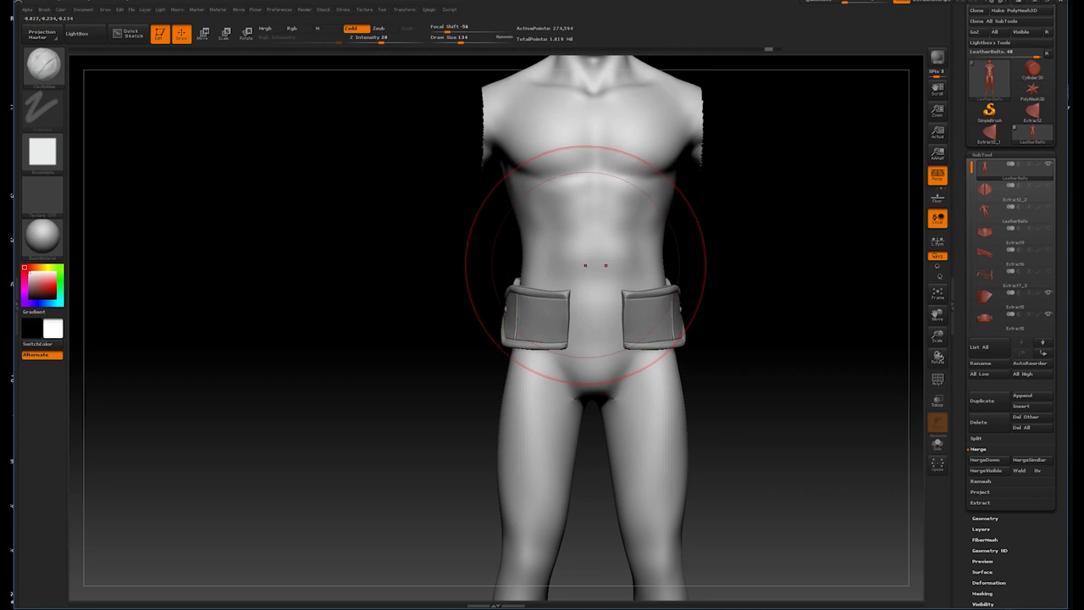
{"action": "key", "text": "bracketleft"}
{"action": "key", "text": "bracketleft"}
{"action": "key", "text": "bracketleft"}
{"action": "right_click_drag", "start_coordinate": [717, 253], "coordinate": [586, 262], "text": "ctrl"}
- Mark a strip across the belly and extract it as a new strap piece
{"action": "key", "text": "b"}
{"action": "key", "text": "s"}
{"action": "key", "text": "t"}
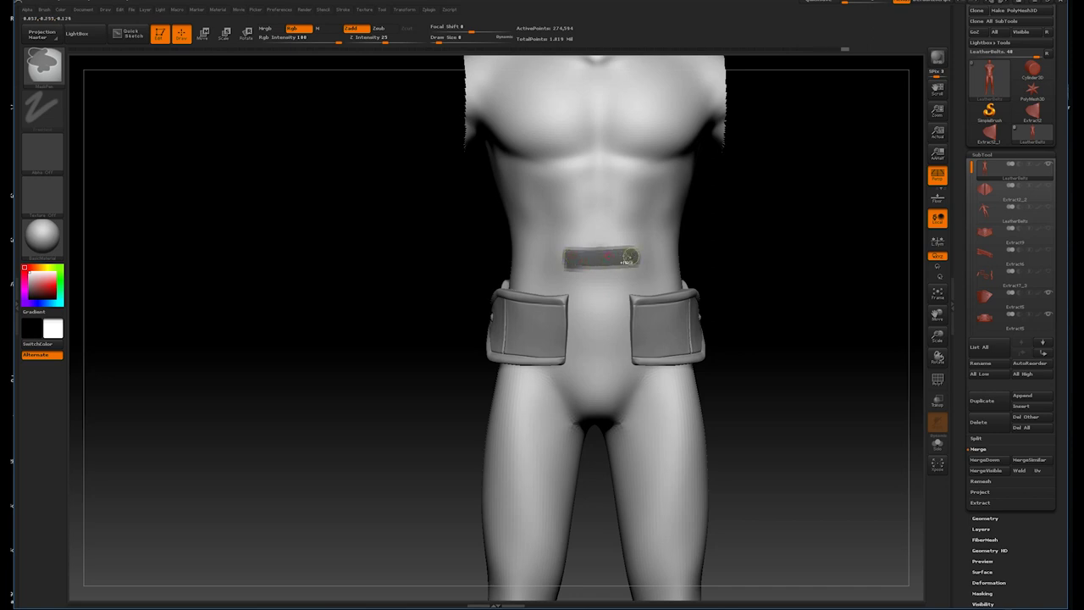
{"action": "mouse_move", "coordinate": [757, 245]}
{"action": "left_mouse_down"}
{"action": "mouse_move", "coordinate": [748, 203]}
{"action": "mouse_move", "coordinate": [789, 258]}
{"action": "mouse_move", "coordinate": [768, 262]}
{"action": "left_mouse_up"}
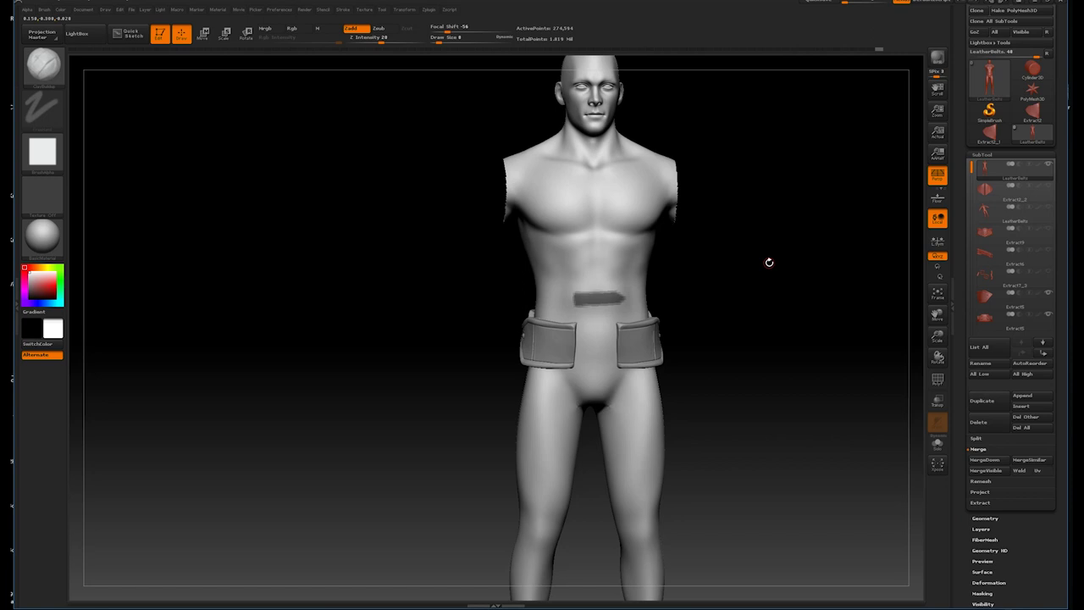
{"action": "left_click", "coordinate": [980, 503]}
{"action": "left_click", "coordinate": [980, 497]}
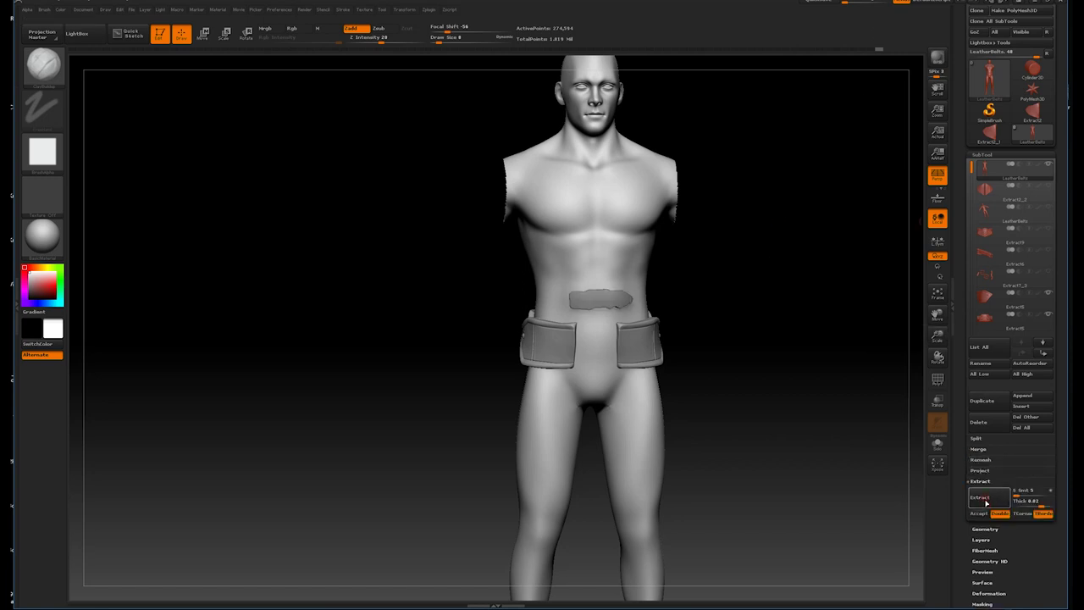
{"action": "left_click", "coordinate": [980, 513]}
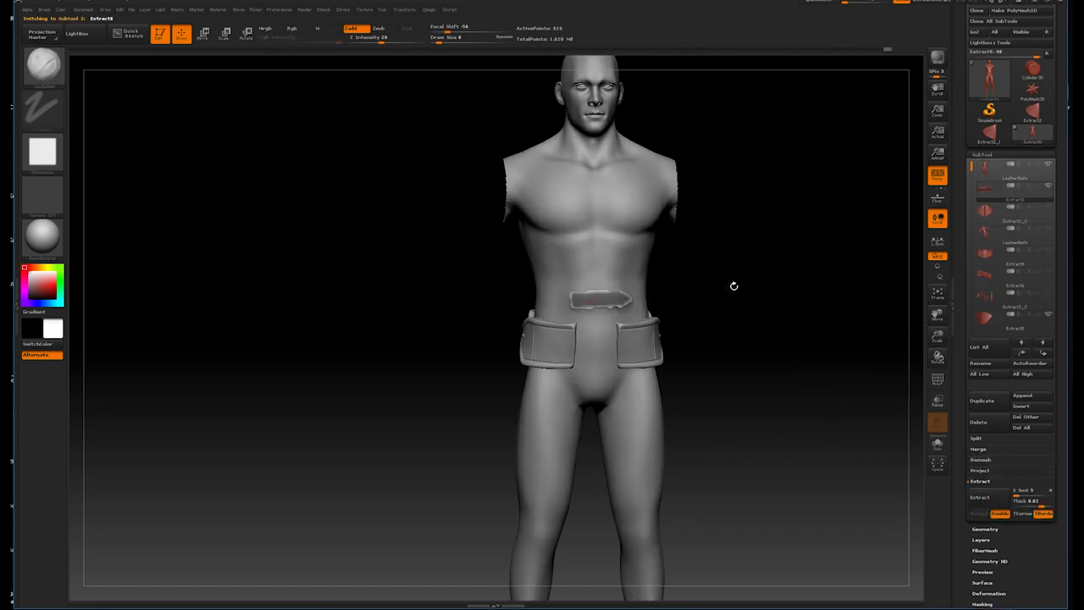
- Sculpt a ridge along the strap's top edge with a textured brush
{"action": "left_click_drag", "start_coordinate": [762, 290], "coordinate": [769, 308], "text": "alt"}
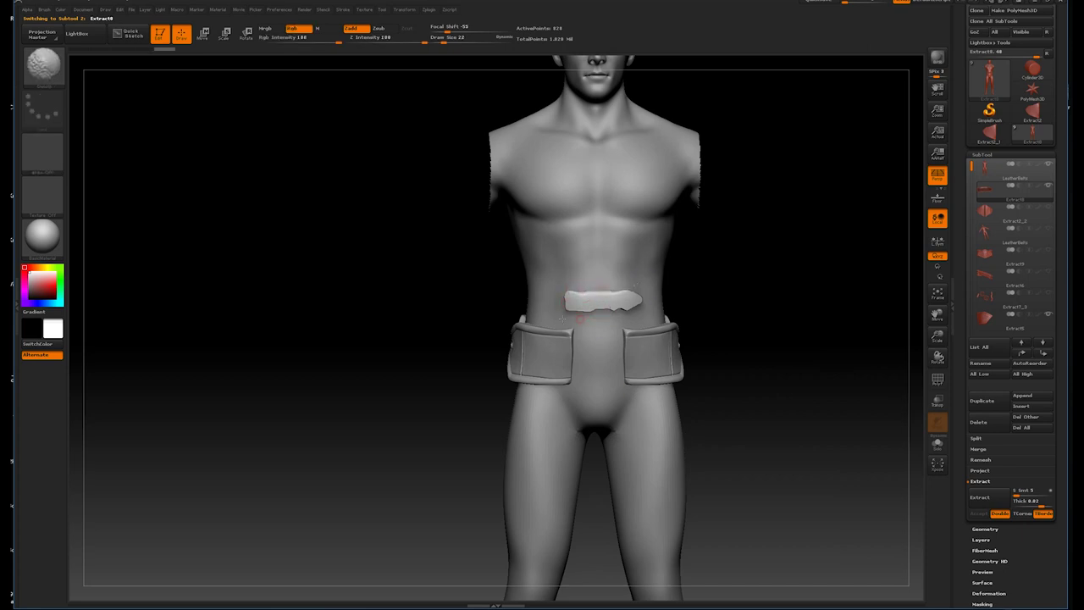
{"action": "left_click_drag", "start_coordinate": [726, 278], "coordinate": [639, 317]}
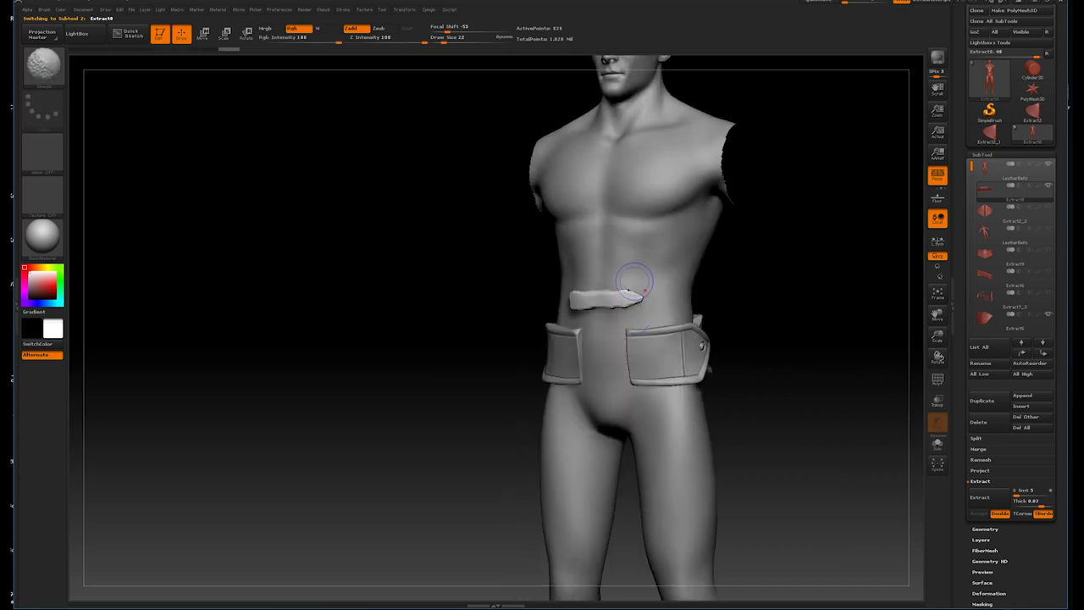
{"action": "left_click_drag", "start_coordinate": [634, 279], "coordinate": [767, 300]}
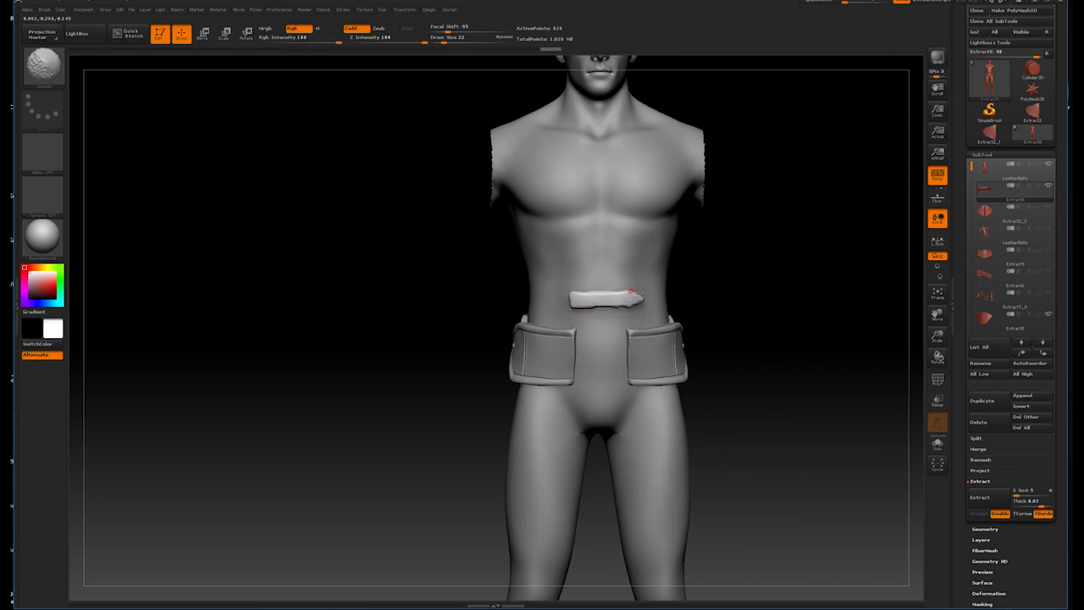
{"action": "left_click_drag", "start_coordinate": [725, 271], "coordinate": [596, 292]}
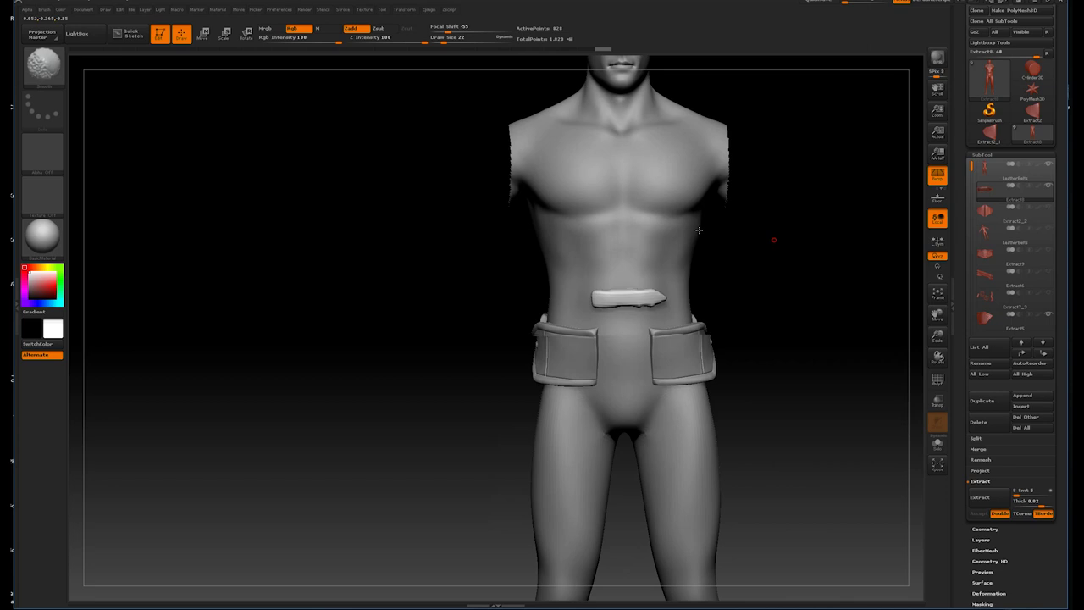
{"action": "key", "text": "b"}
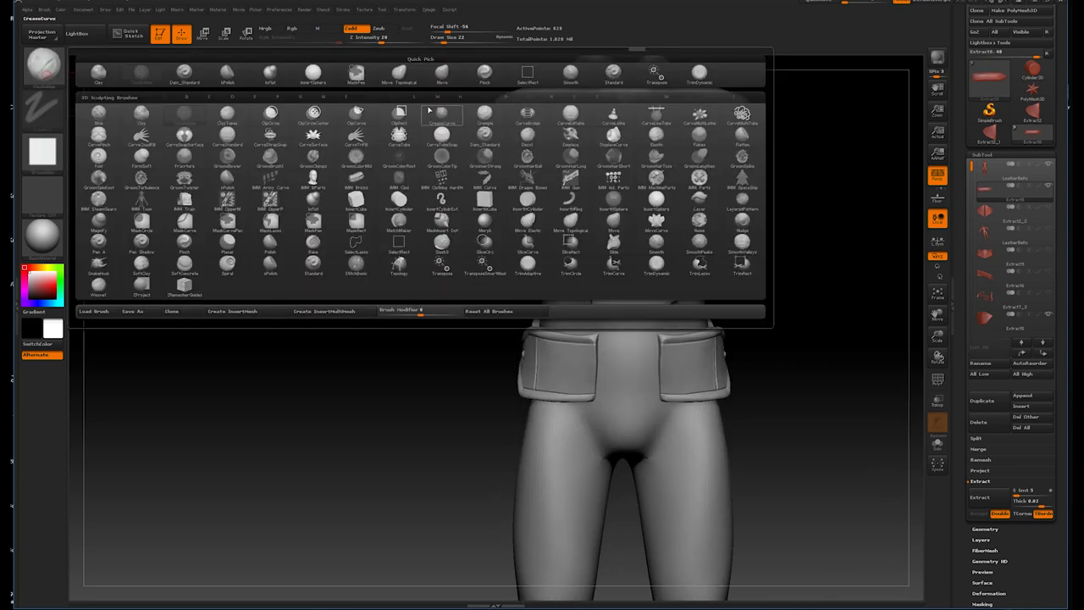
{"action": "key", "text": "m"}
{"action": "key", "text": "v"}
{"action": "left_click_drag", "start_coordinate": [832, 205], "coordinate": [656, 326], "text": "alt"}
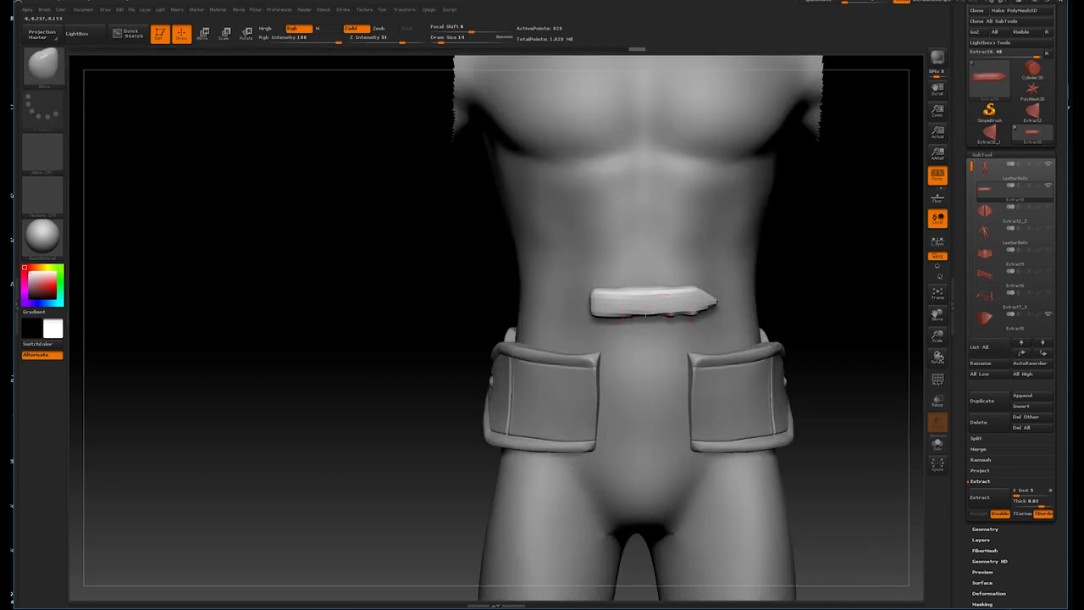
{"action": "key", "text": "b"}
{"action": "key", "text": "c"}
- Switch to the Move brush and expand the strap's Geometry options
{"action": "key", "text": "b"}
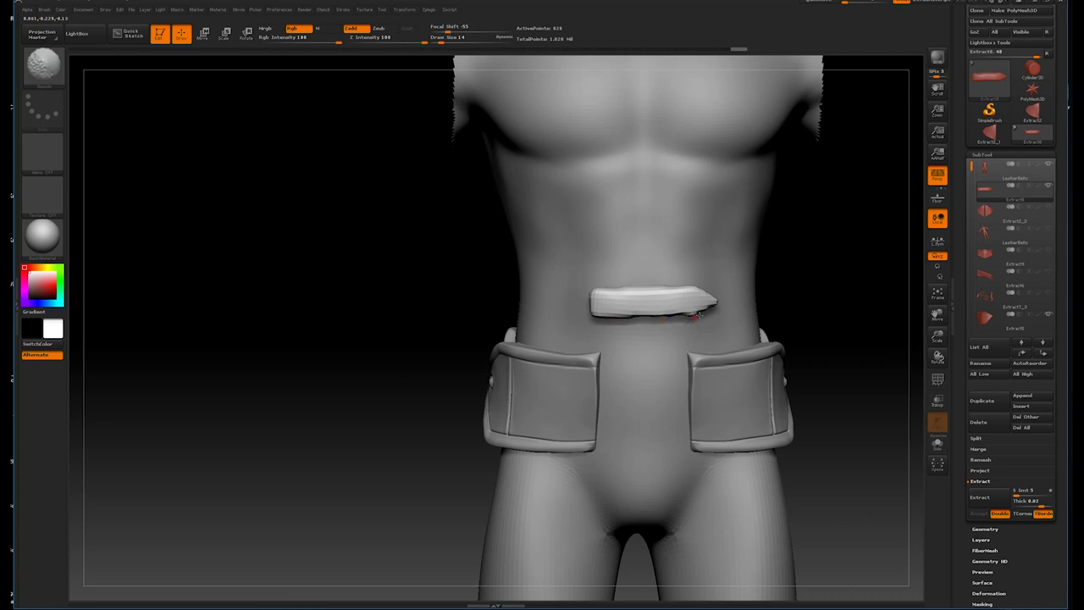
{"action": "left_click_drag", "start_coordinate": [607, 293], "coordinate": [677, 288]}
{"action": "key", "text": "b"}
{"action": "key", "text": "m"}
{"action": "key", "text": "v"}
{"action": "left_click", "coordinate": [985, 528]}
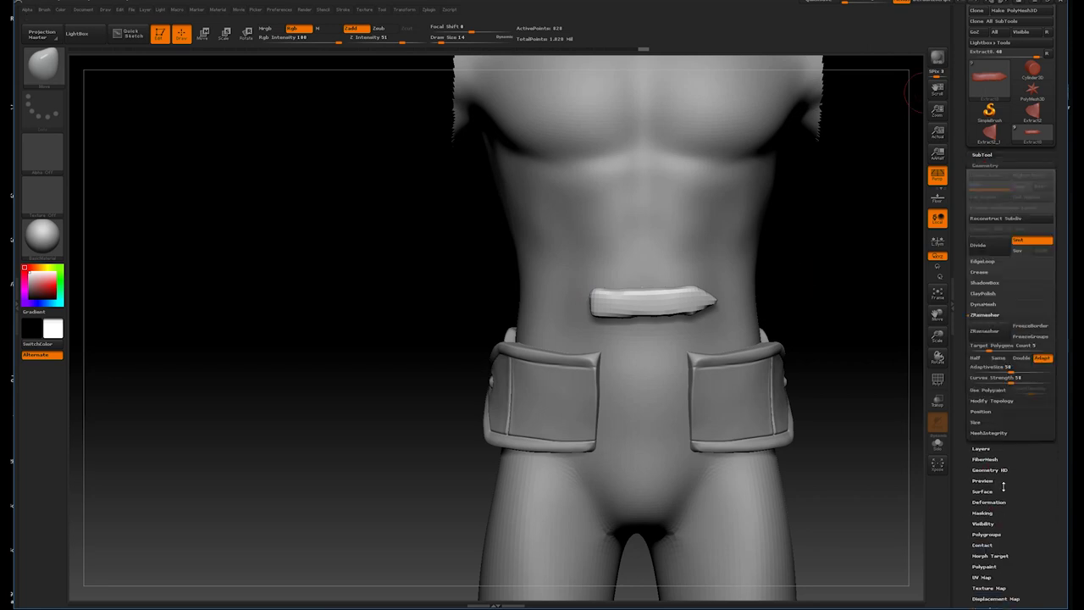
- ZRemesh the belly strap to a cleaner ~3,279-point mesh and zoom out to the full body
{"action": "left_click", "coordinate": [985, 314]}
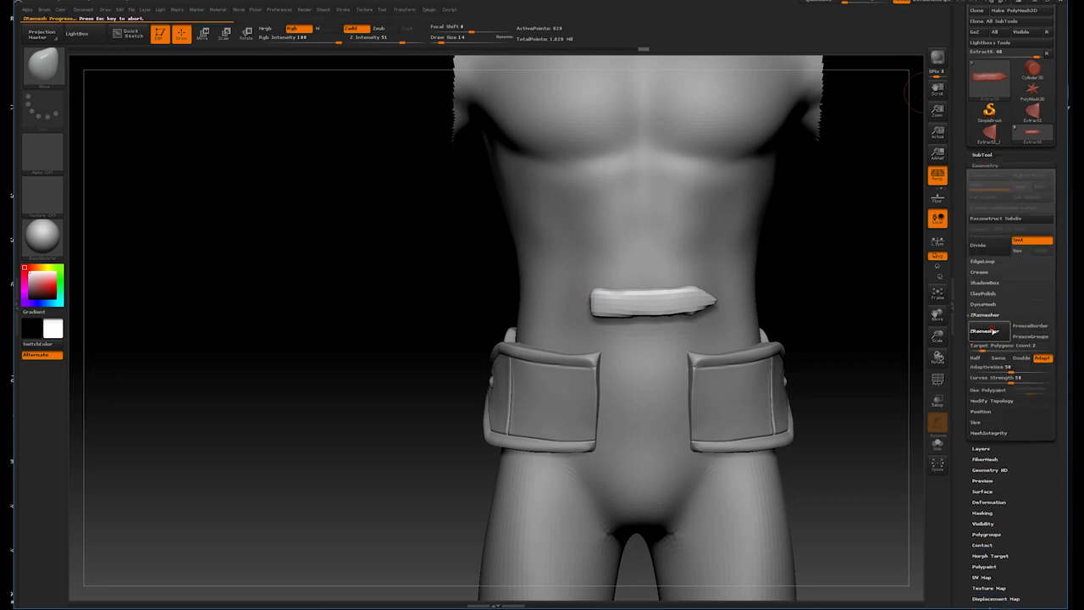
{"action": "key", "text": "b"}
{"action": "key", "text": "c"}
{"action": "key", "text": "b"}
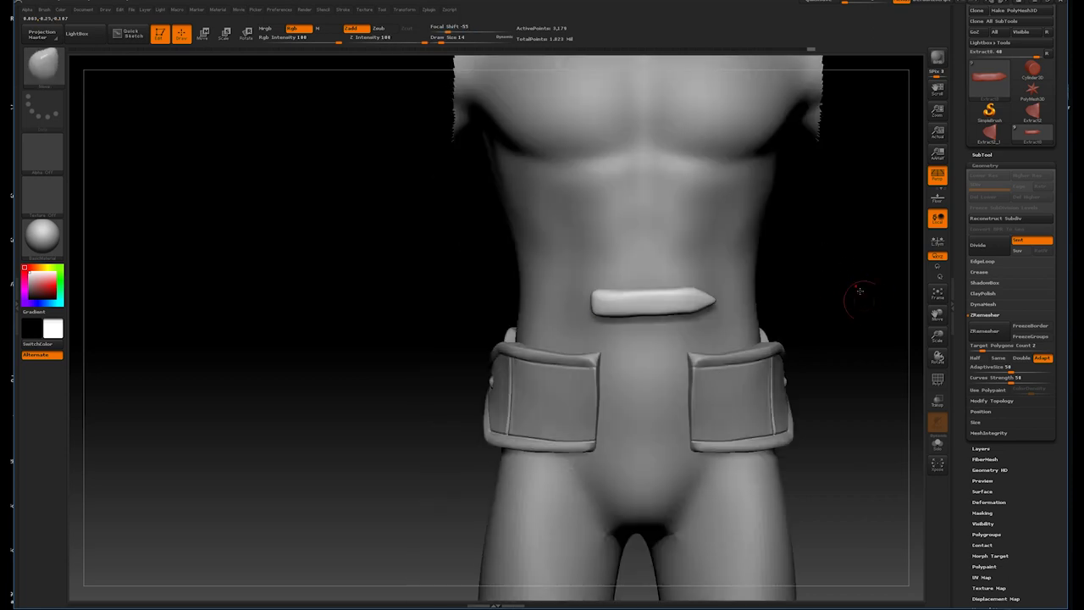
{"action": "left_click_drag", "start_coordinate": [858, 286], "coordinate": [818, 310]}
{"action": "left_click", "coordinate": [982, 155]}
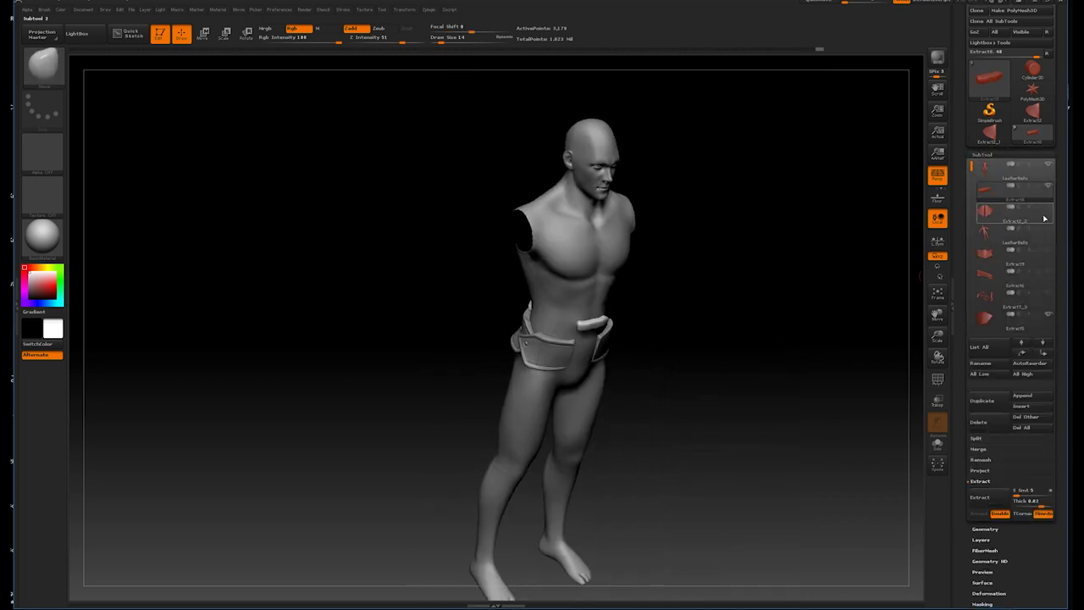
- Move the strap down onto the front of the belt, checking from side and front
{"action": "mouse_move", "coordinate": [791, 290]}
{"action": "left_mouse_down", "text": "shift"}
{"action": "mouse_move", "coordinate": [764, 276]}
{"action": "mouse_move", "coordinate": [746, 348]}
{"action": "left_mouse_up", "text": "shift"}
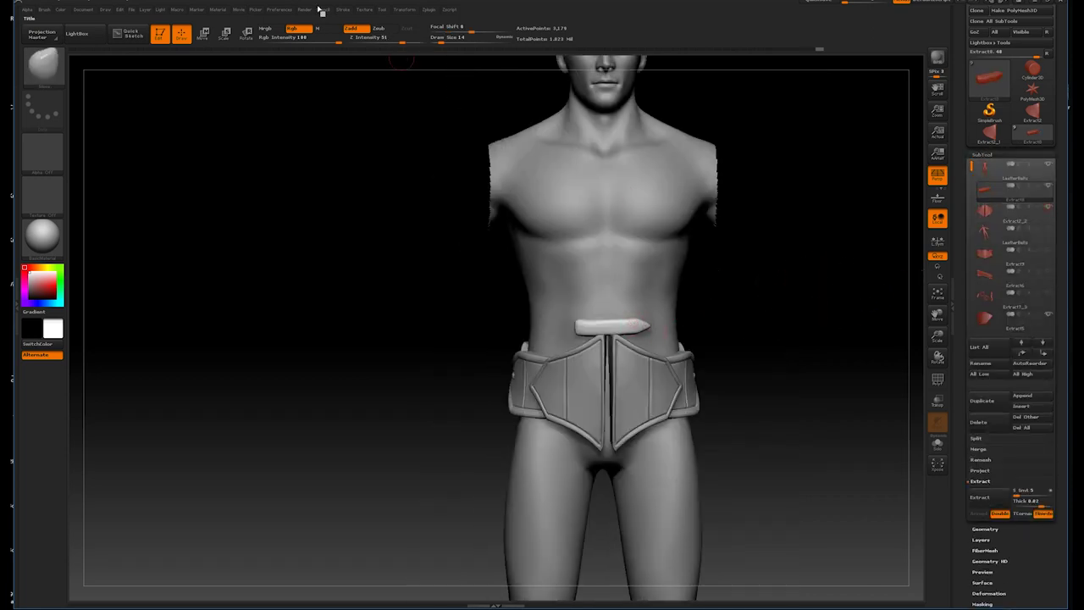
{"action": "left_click", "coordinate": [209, 36]}
{"action": "left_click_drag", "start_coordinate": [604, 205], "coordinate": [610, 366]}
{"action": "left_click_drag", "start_coordinate": [838, 282], "coordinate": [781, 283]}
{"action": "left_click_drag", "start_coordinate": [597, 213], "coordinate": [598, 314]}
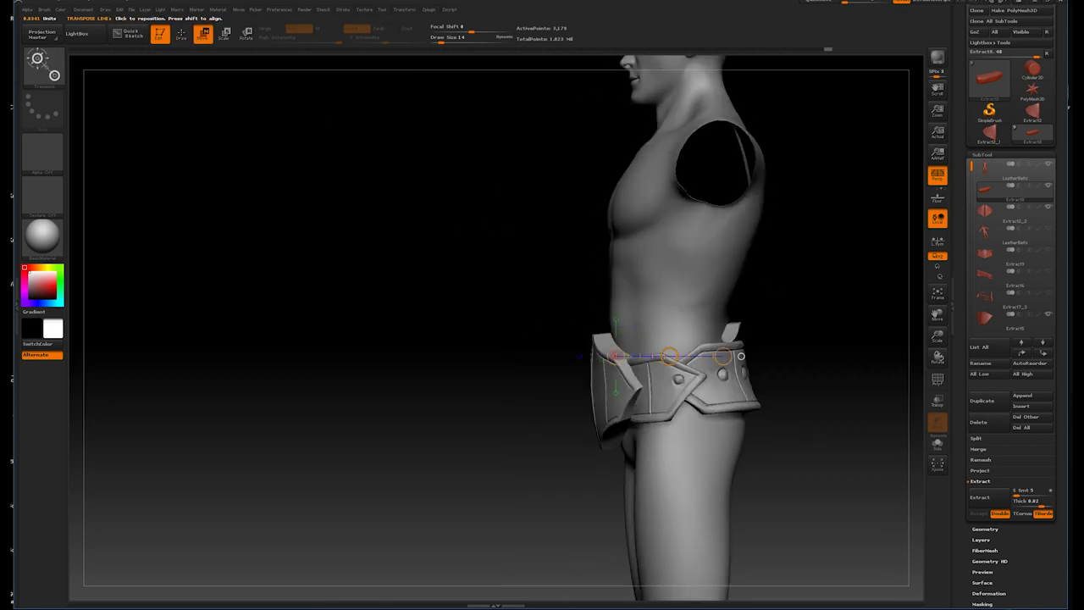
{"action": "left_click_drag", "start_coordinate": [496, 315], "coordinate": [542, 315], "text": "shift"}
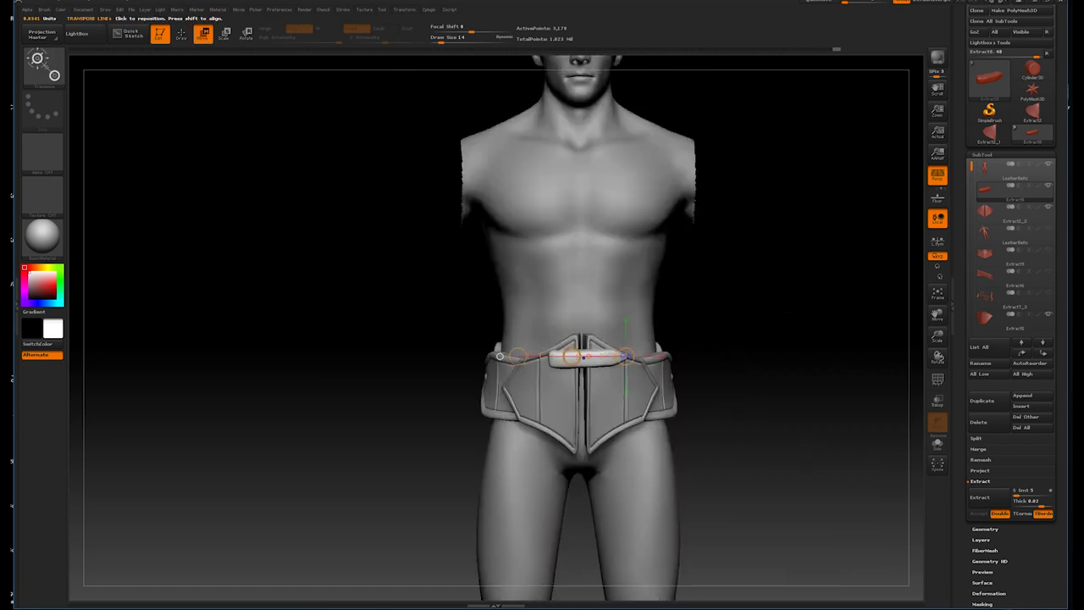
{"action": "left_click_drag", "start_coordinate": [585, 266], "coordinate": [585, 339]}
{"action": "mouse_move", "coordinate": [745, 285]}
{"action": "left_mouse_down", "text": "alt"}
{"action": "mouse_move", "coordinate": [740, 305]}
{"action": "mouse_move", "coordinate": [751, 311]}
{"action": "left_mouse_up", "text": "alt"}
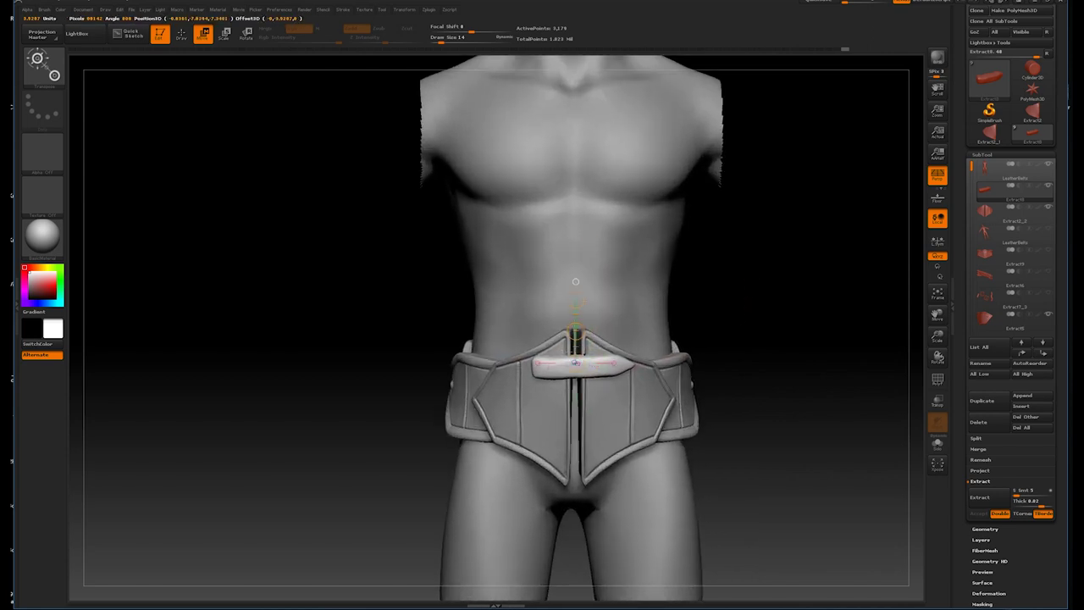
{"action": "key", "text": "r"}
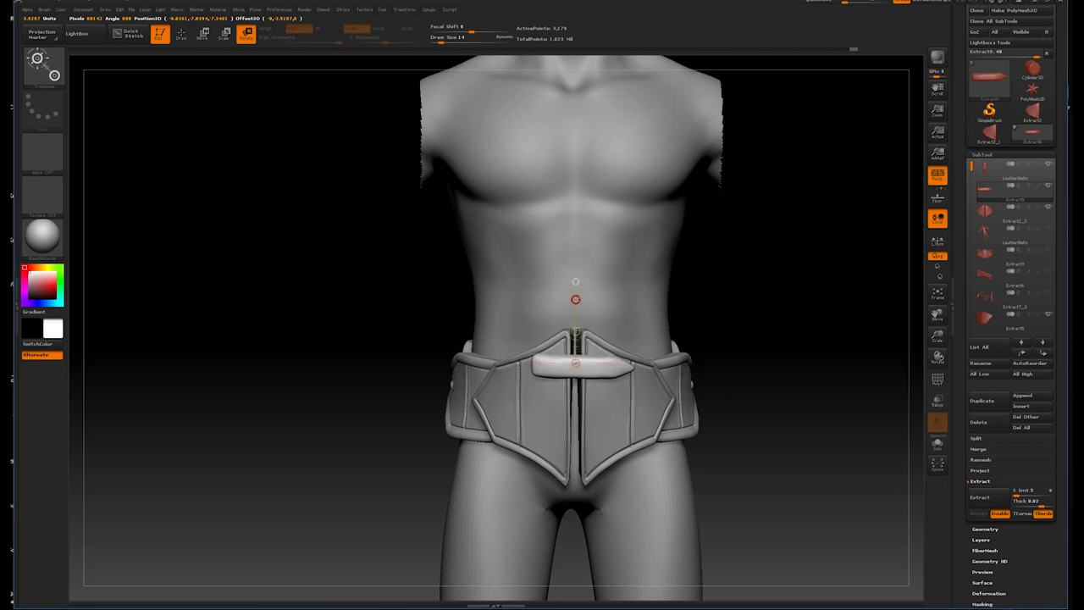
{"action": "key", "text": "w"}
{"action": "left_click_drag", "start_coordinate": [573, 285], "coordinate": [573, 343]}
{"action": "key", "text": "ctrl+z"}
- With a new sculpting brush, sharpen the strap's right end into a point
{"action": "left_click", "coordinate": [37, 60]}
{"action": "left_click", "coordinate": [503, 110]}
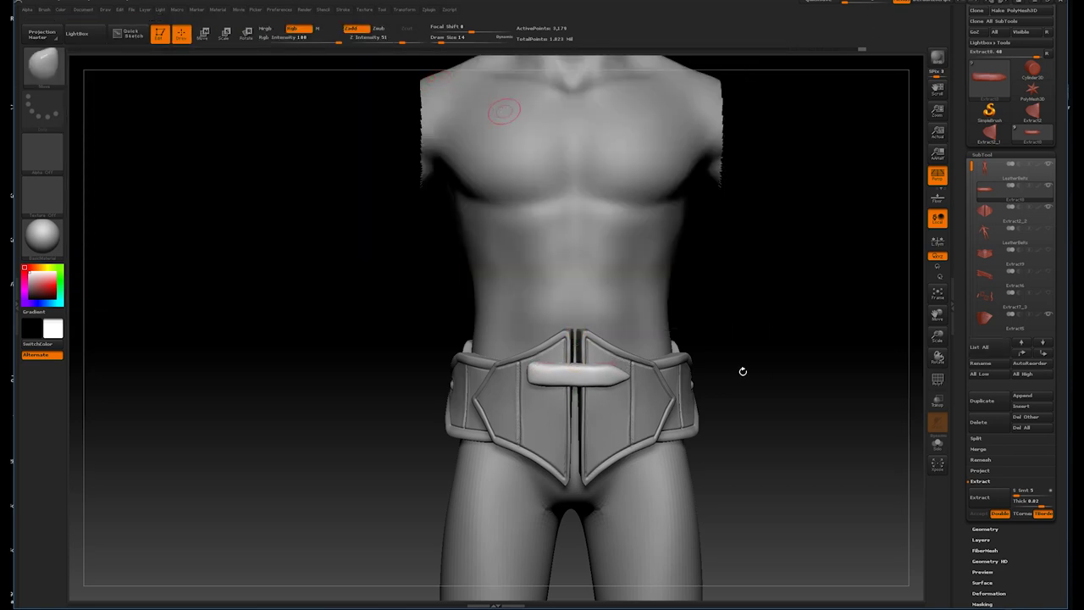
{"action": "right_click_drag", "start_coordinate": [627, 387], "coordinate": [619, 378]}
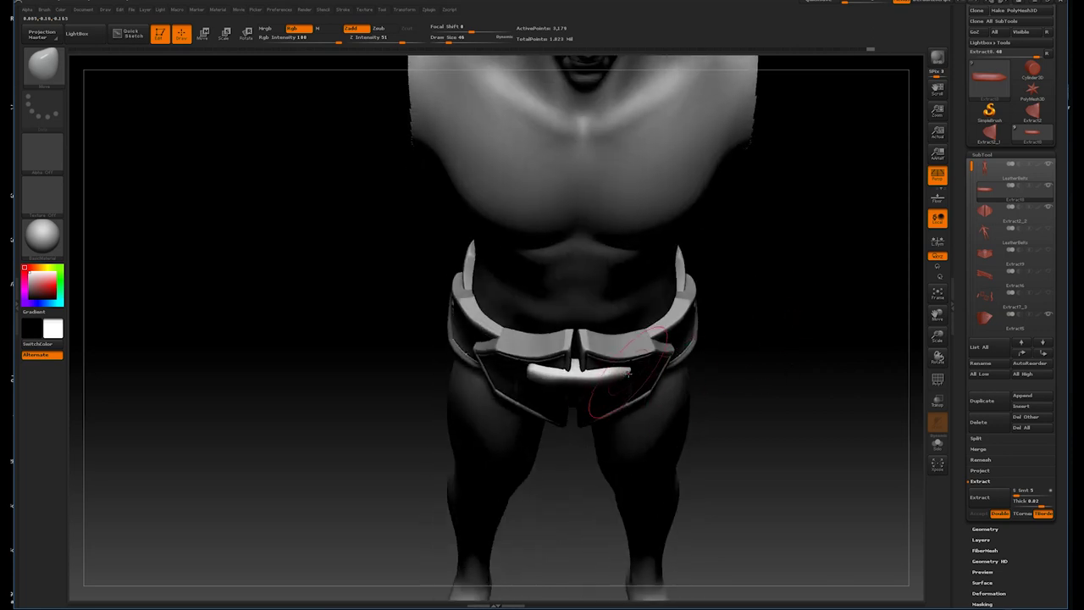
{"action": "right_click_drag", "start_coordinate": [641, 371], "coordinate": [649, 383]}
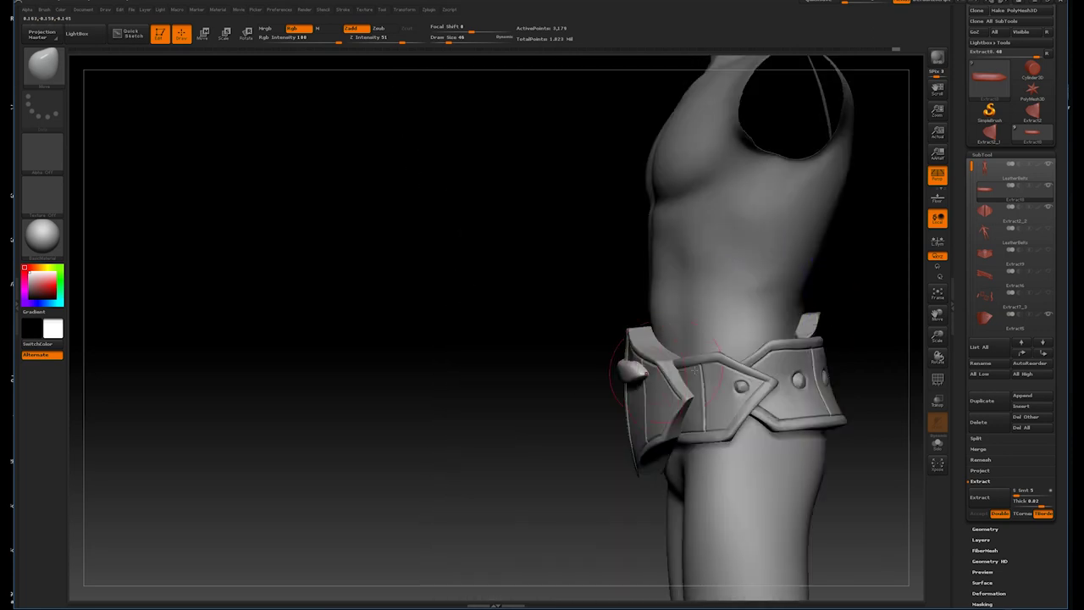
{"action": "mouse_move", "coordinate": [641, 391]}
{"action": "right_mouse_down", "text": "shift"}
{"action": "mouse_move", "coordinate": [782, 343]}
{"action": "mouse_move", "coordinate": [644, 385]}
{"action": "right_mouse_up", "text": "shift"}
{"action": "left_click_drag", "start_coordinate": [603, 392], "coordinate": [645, 387]}
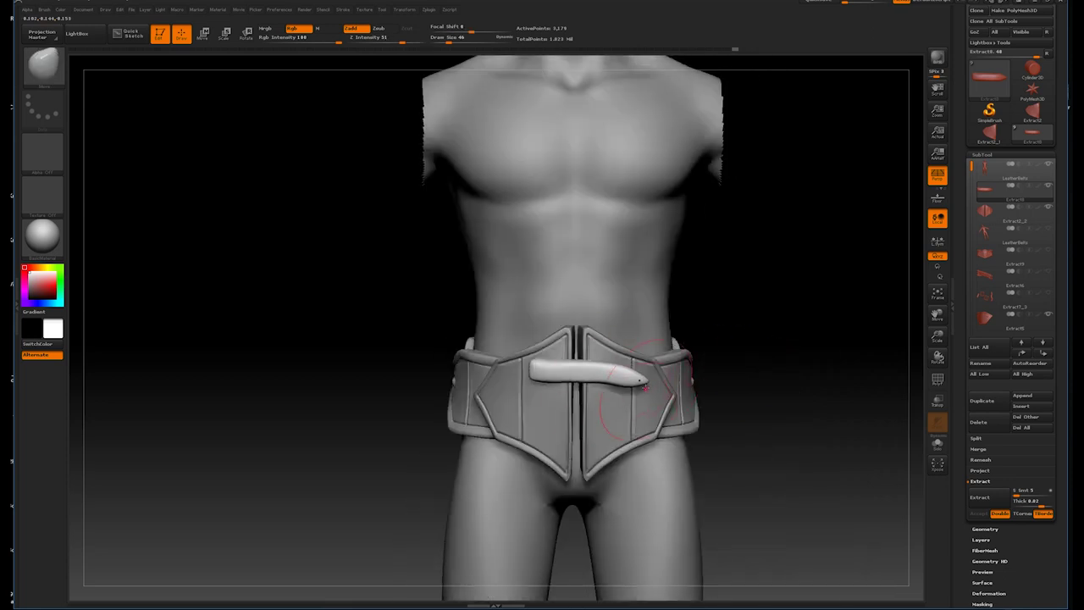
{"action": "mouse_move", "coordinate": [799, 325]}
{"action": "right_mouse_down"}
{"action": "mouse_move", "coordinate": [698, 385]}
{"action": "mouse_move", "coordinate": [727, 332]}
{"action": "right_mouse_up"}
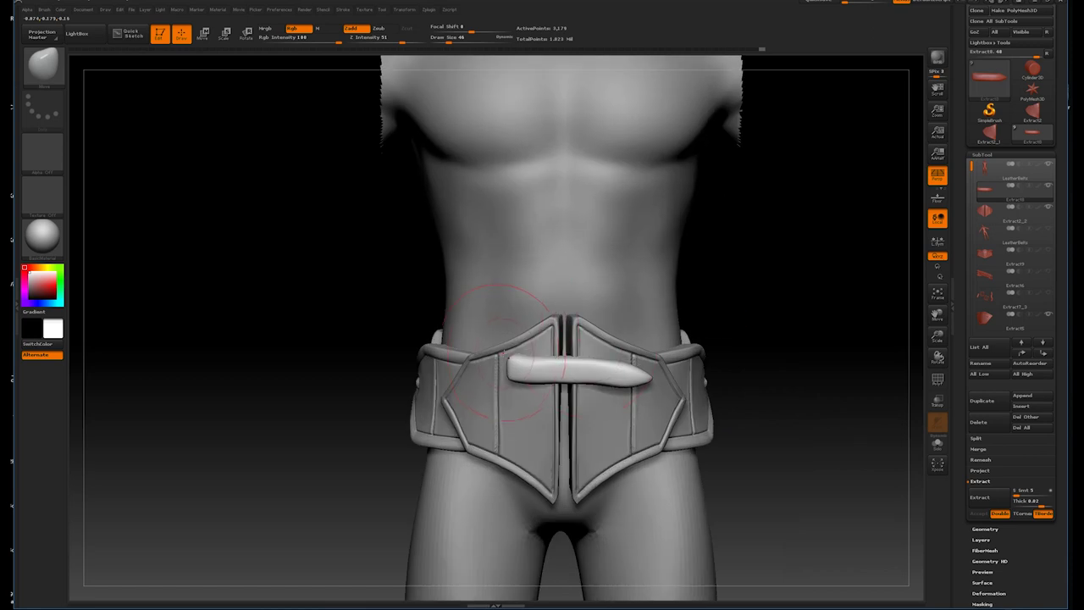
- Switch to a different brush, review the strap from three-quarter views, and isolate it
{"action": "left_click", "coordinate": [43, 65]}
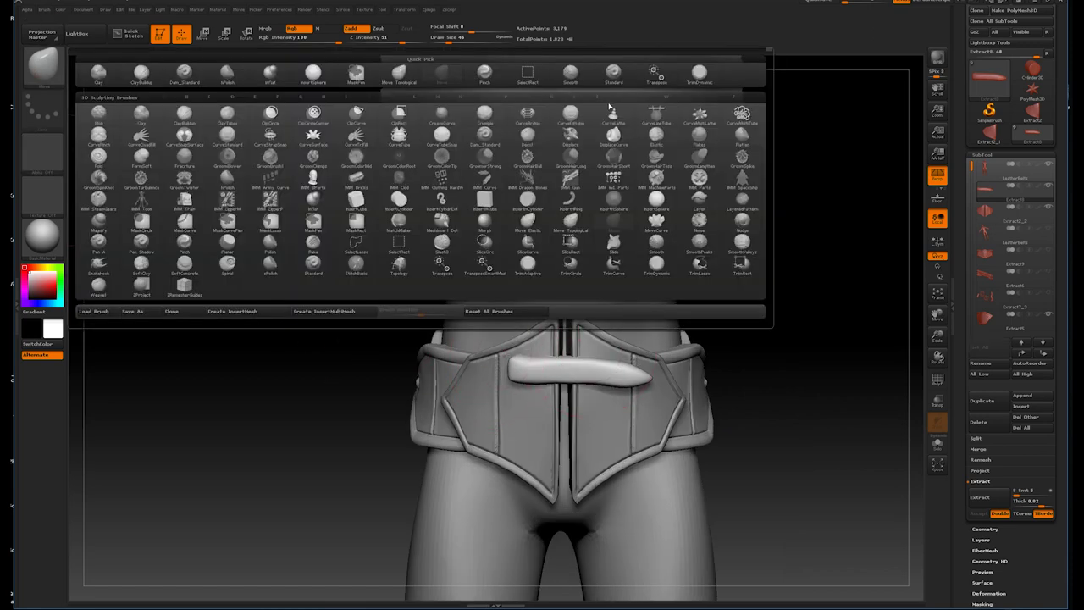
{"action": "left_click", "coordinate": [610, 108]}
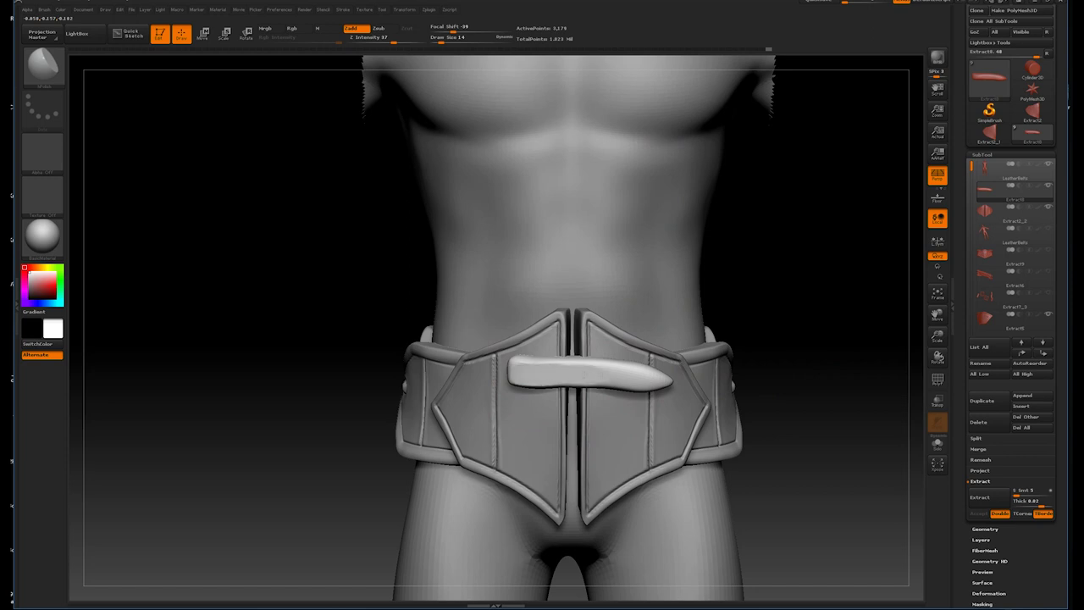
{"action": "right_click_drag", "start_coordinate": [767, 313], "coordinate": [628, 373]}
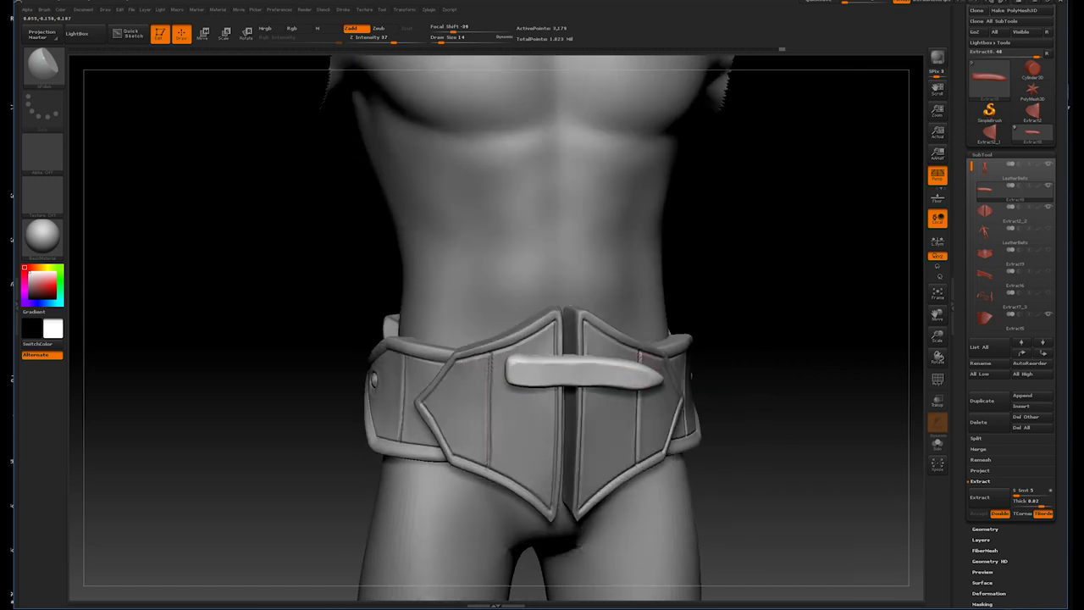
{"action": "right_click_drag", "start_coordinate": [701, 314], "coordinate": [559, 373]}
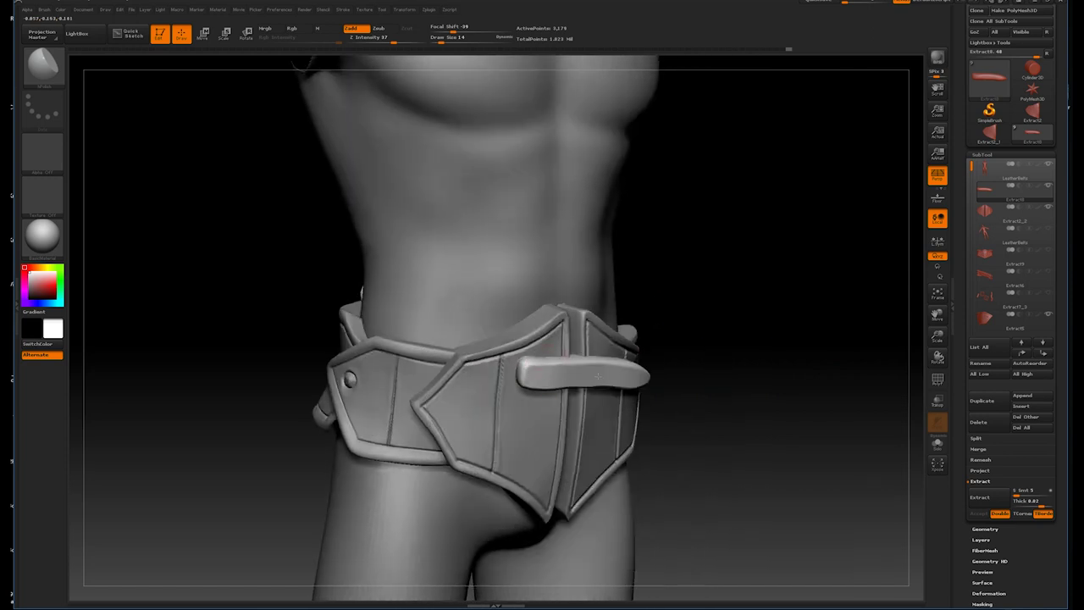
{"action": "right_click_drag", "start_coordinate": [759, 323], "coordinate": [590, 383], "text": "shift"}
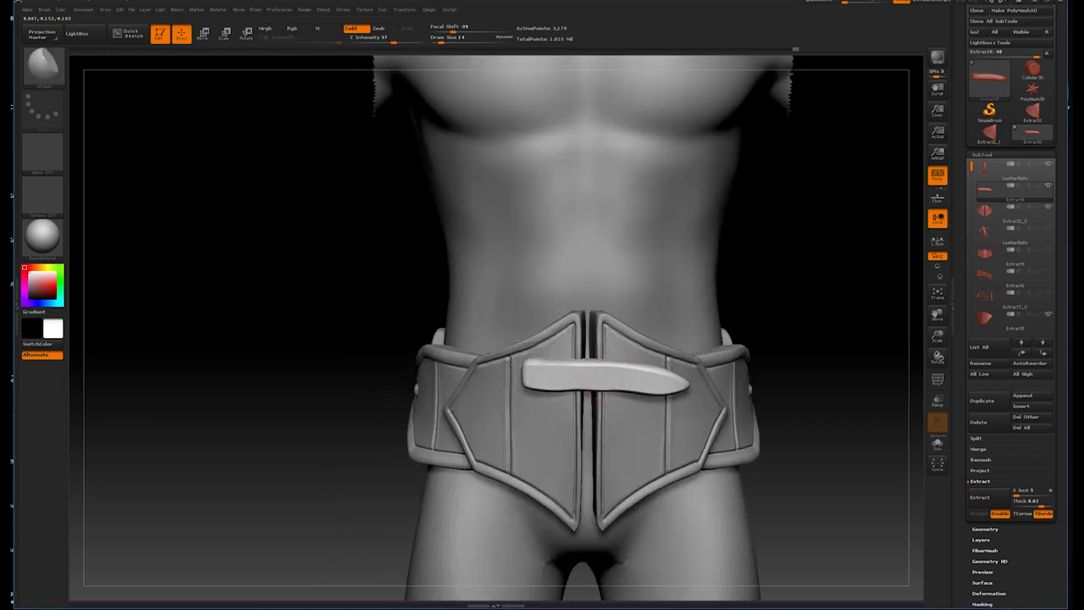
{"action": "mouse_move", "coordinate": [779, 302]}
{"action": "right_mouse_down"}
{"action": "mouse_move", "coordinate": [745, 259]}
{"action": "mouse_move", "coordinate": [798, 302]}
{"action": "right_mouse_up"}
{"action": "left_click", "coordinate": [937, 443]}
- Scale the isolated strap flatter, undoing the trial scalings
{"action": "mouse_move", "coordinate": [762, 353]}
{"action": "right_mouse_down"}
{"action": "mouse_move", "coordinate": [717, 289]}
{"action": "mouse_move", "coordinate": [530, 404]}
{"action": "right_mouse_up"}
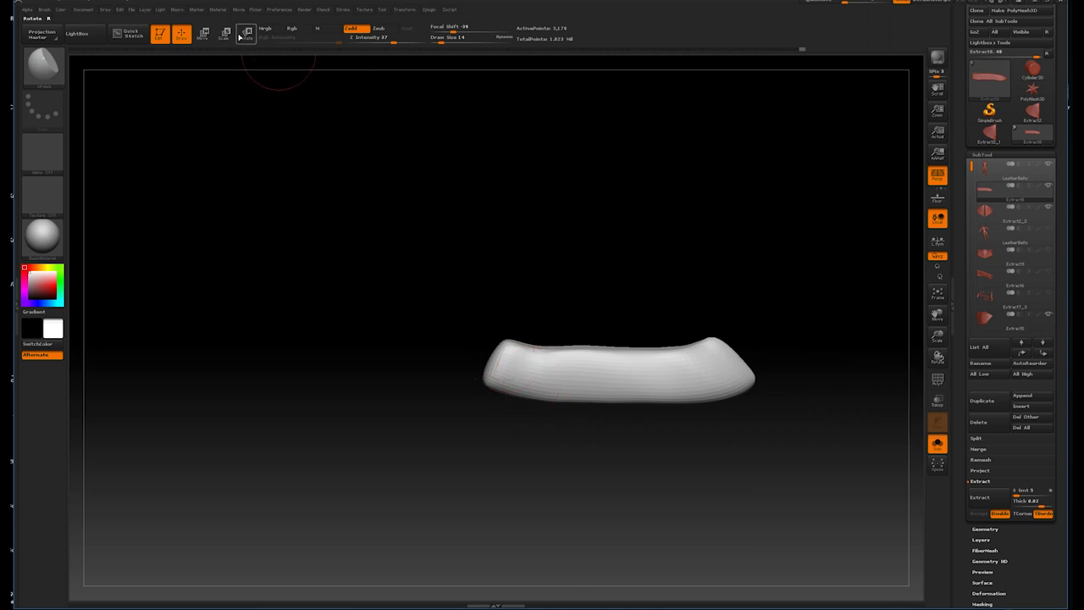
{"action": "key", "text": "e"}
{"action": "left_click_drag", "start_coordinate": [622, 383], "coordinate": [622, 257]}
{"action": "key", "text": "ctrl+z"}
{"action": "key", "text": "ctrl+z"}
{"action": "left_click_drag", "start_coordinate": [617, 378], "coordinate": [818, 378]}
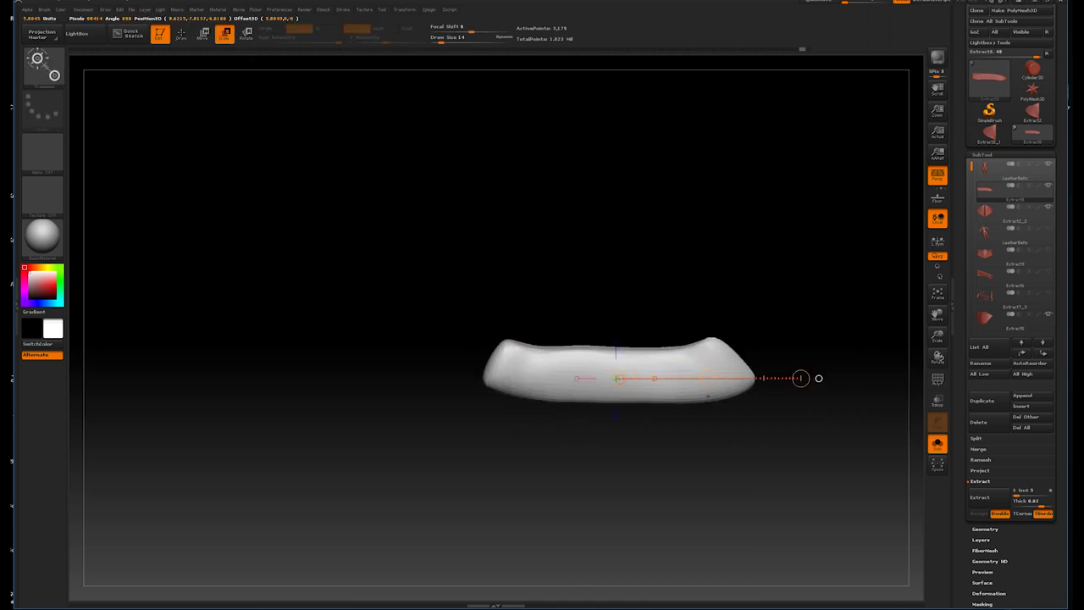
{"action": "left_click_drag", "start_coordinate": [615, 367], "coordinate": [799, 367]}
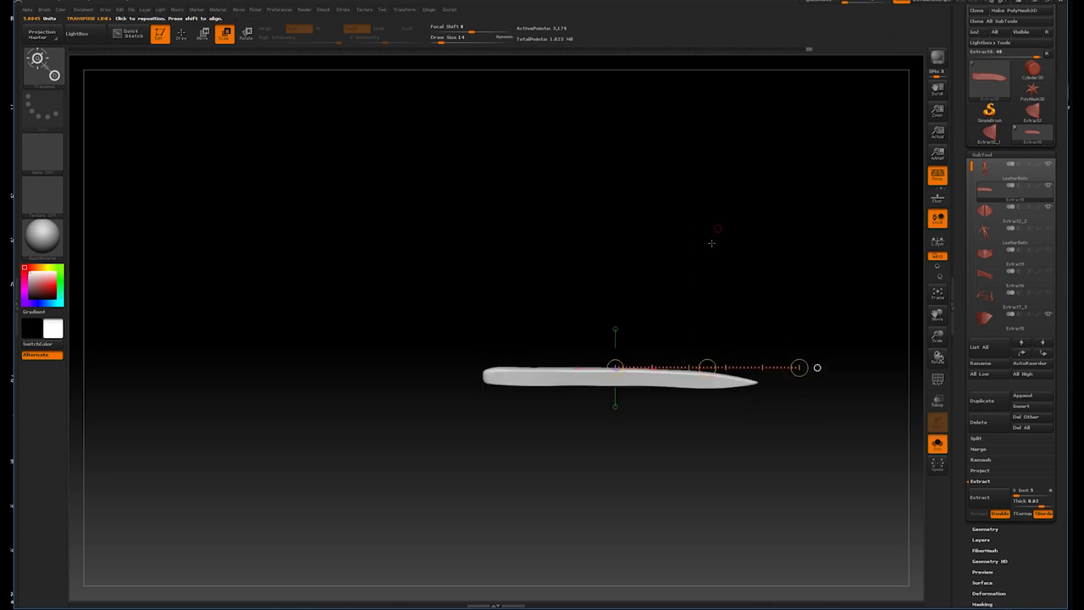
{"action": "key", "text": "ctrl+z"}
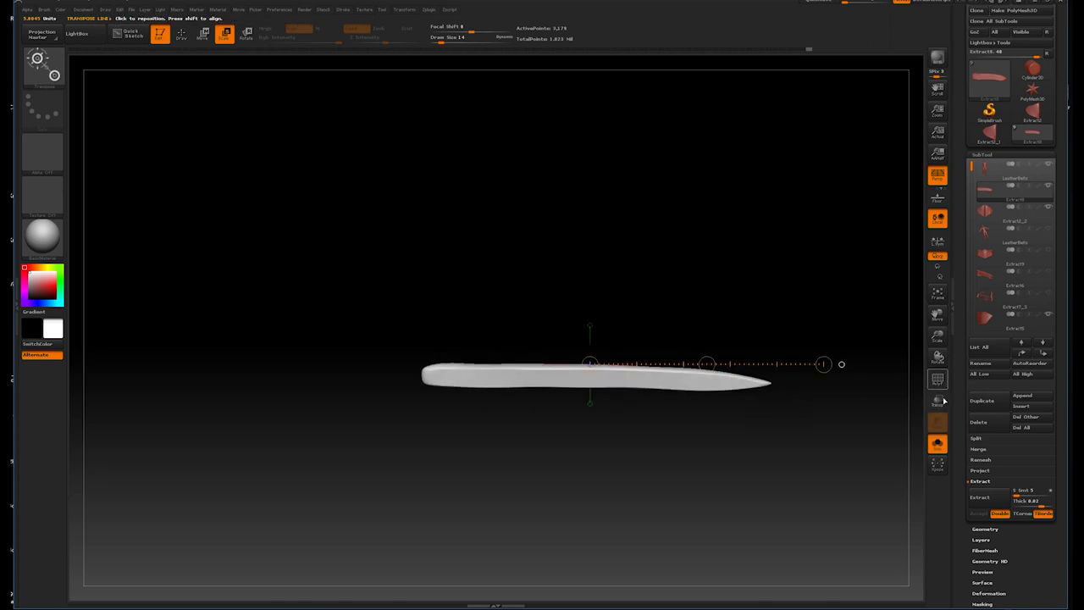
- With the full body visible again, scale the strap piece down to be narrow
{"action": "left_click", "coordinate": [937, 443]}
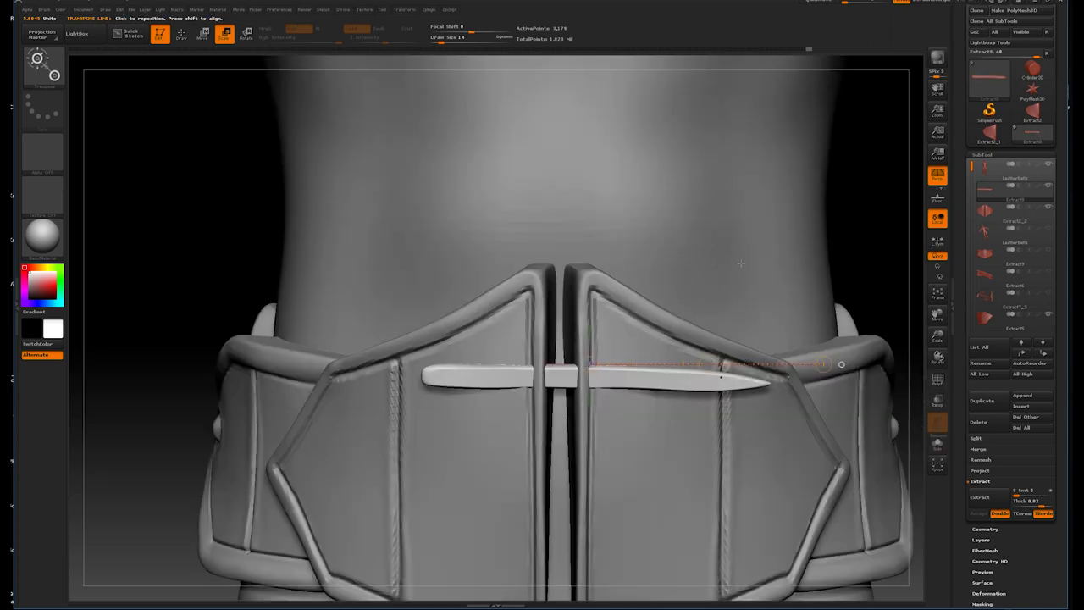
{"action": "mouse_move", "coordinate": [575, 375]}
{"action": "left_mouse_down"}
{"action": "mouse_move", "coordinate": [575, 261]}
{"action": "mouse_move", "coordinate": [423, 222]}
{"action": "left_mouse_up"}
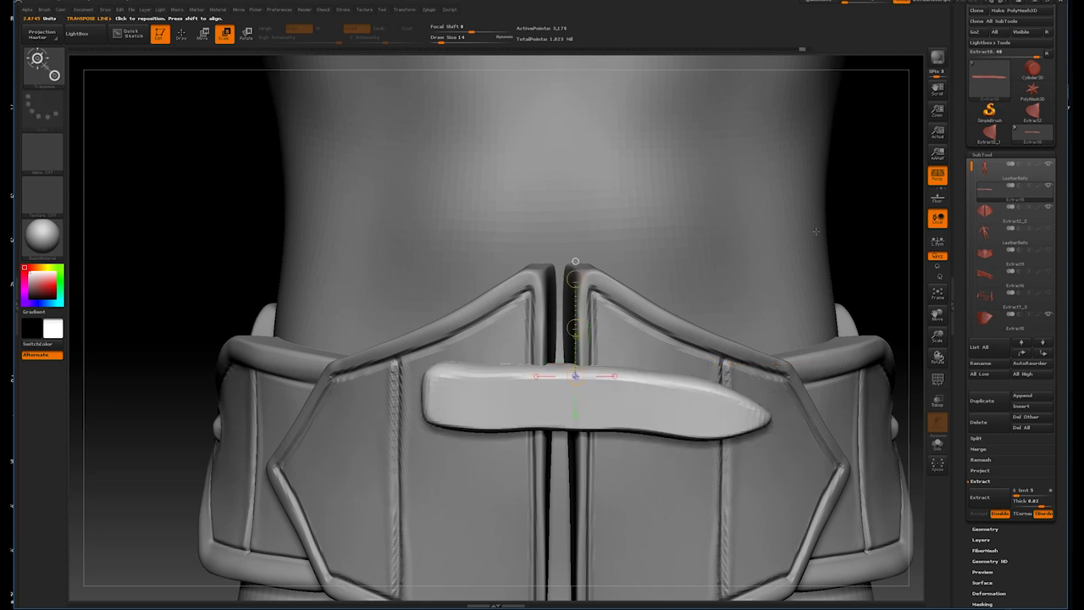
{"action": "left_click_drag", "start_coordinate": [849, 227], "coordinate": [573, 259]}
{"action": "left_click_drag", "start_coordinate": [604, 410], "coordinate": [770, 411]}
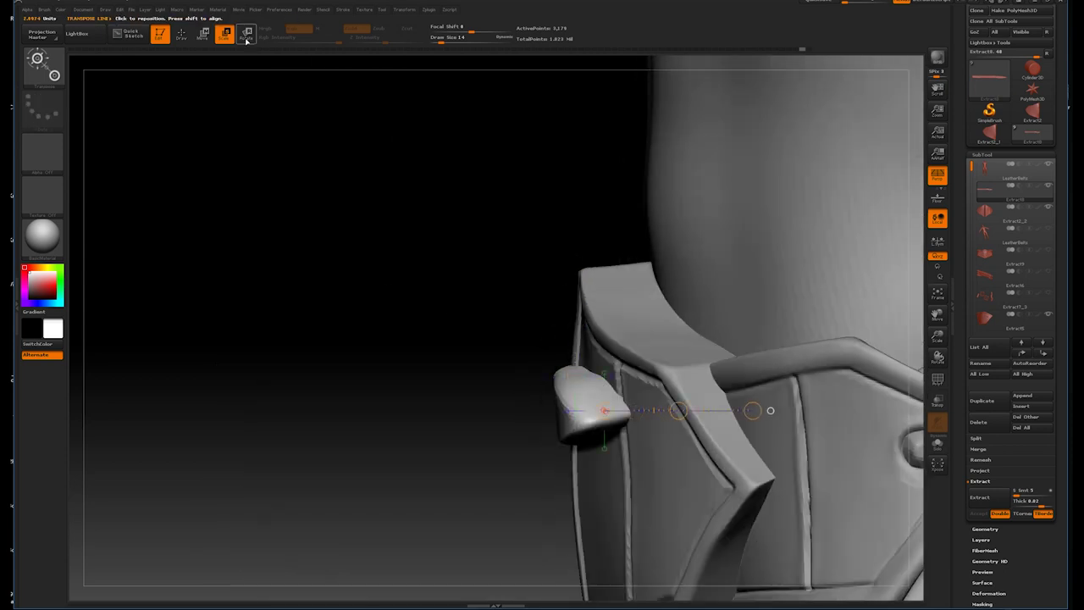
{"action": "left_click_drag", "start_coordinate": [586, 398], "coordinate": [586, 524]}
{"action": "left_click_drag", "start_coordinate": [595, 453], "coordinate": [561, 397]}
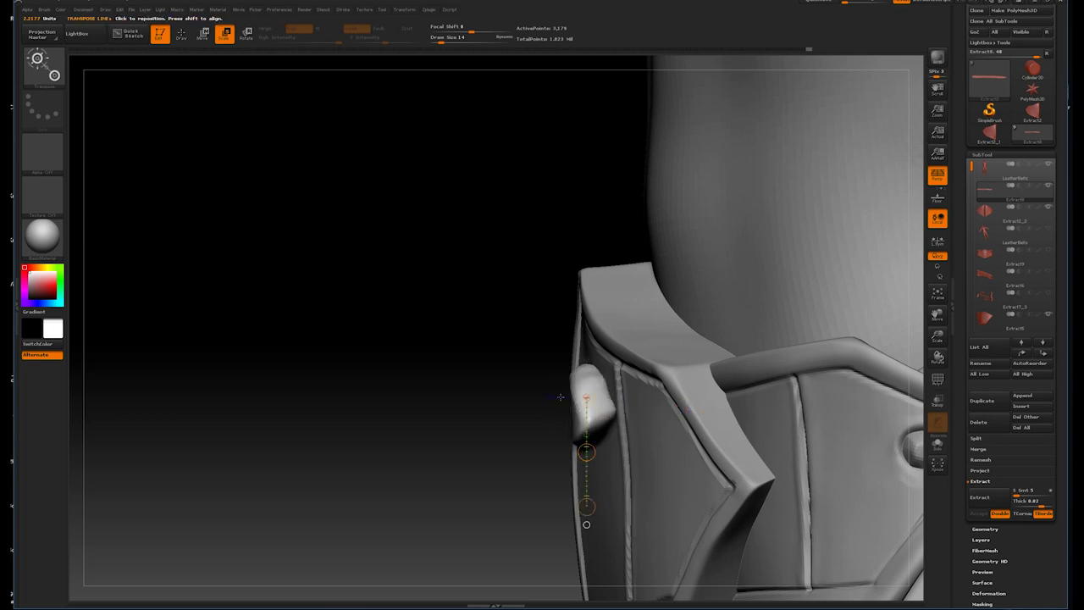
- Move the strap to the left and stretch it longer and wider
{"action": "left_click", "coordinate": [203, 34]}
{"action": "left_click_drag", "start_coordinate": [581, 381], "coordinate": [724, 384]}
{"action": "left_click_drag", "start_coordinate": [652, 384], "coordinate": [633, 385]}
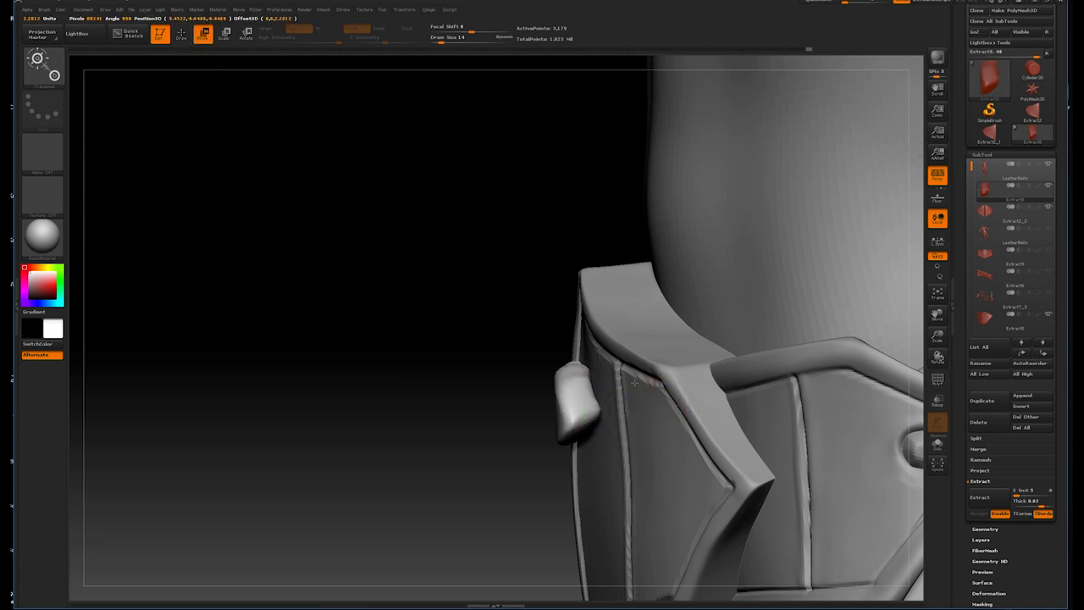
{"action": "left_click_drag", "start_coordinate": [418, 398], "coordinate": [757, 274]}
{"action": "left_click_drag", "start_coordinate": [447, 398], "coordinate": [280, 398]}
{"action": "mouse_move", "coordinate": [799, 254]}
{"action": "left_mouse_down"}
{"action": "mouse_move", "coordinate": [407, 359]}
{"action": "mouse_move", "coordinate": [501, 376]}
{"action": "mouse_move", "coordinate": [407, 375]}
{"action": "mouse_move", "coordinate": [409, 346]}
{"action": "left_mouse_up"}
- Adjust the strap's depth against the belt plates, then frame the belt from the front
{"action": "left_click_drag", "start_coordinate": [570, 234], "coordinate": [714, 235]}
{"action": "key", "text": "e"}
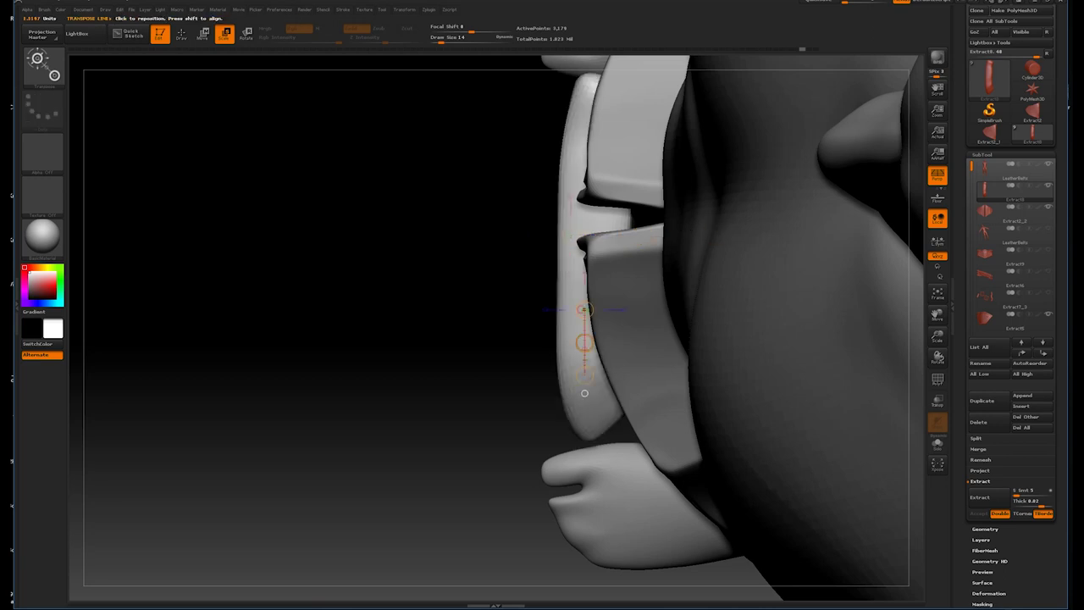
{"action": "left_click_drag", "start_coordinate": [584, 230], "coordinate": [590, 323]}
{"action": "mouse_move", "coordinate": [462, 399]}
{"action": "left_mouse_down"}
{"action": "mouse_move", "coordinate": [499, 356]}
{"action": "mouse_move", "coordinate": [363, 203]}
{"action": "mouse_move", "coordinate": [364, 182]}
{"action": "left_mouse_up"}
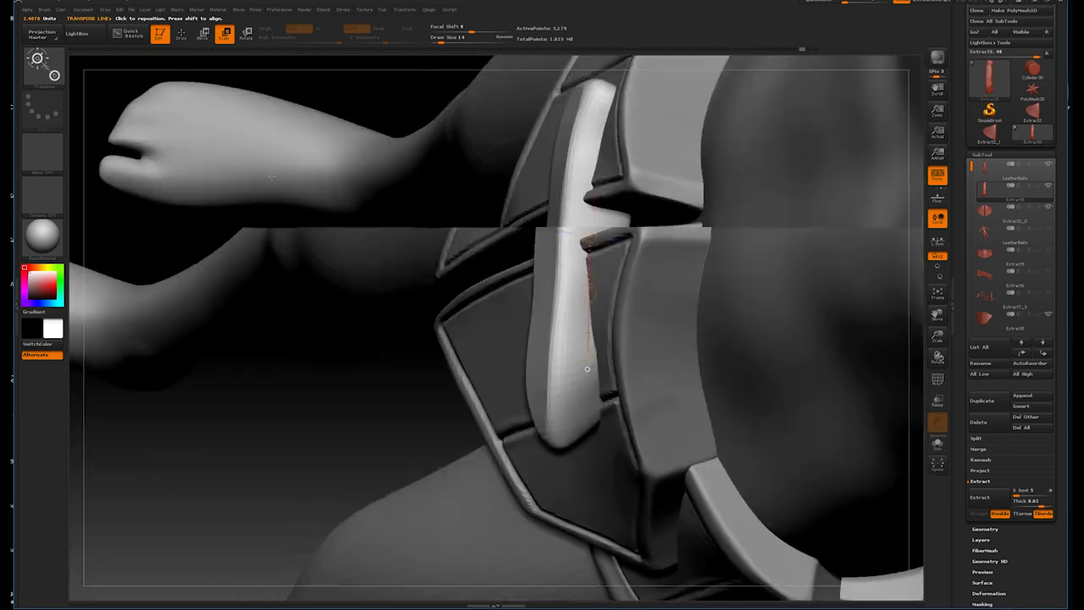
{"action": "key", "text": "w"}
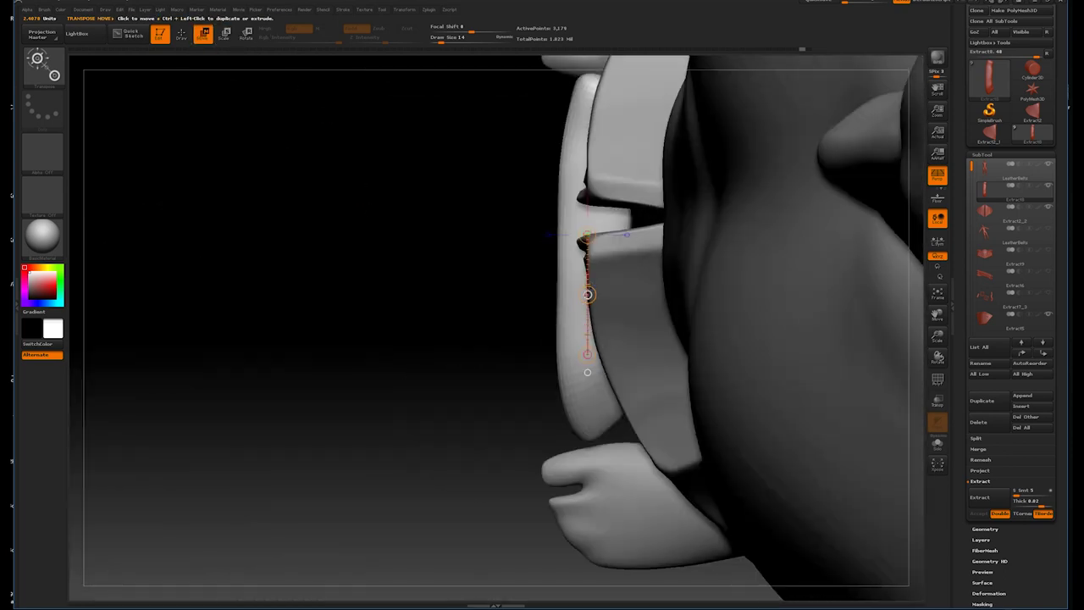
{"action": "left_click_drag", "start_coordinate": [587, 372], "coordinate": [701, 235]}
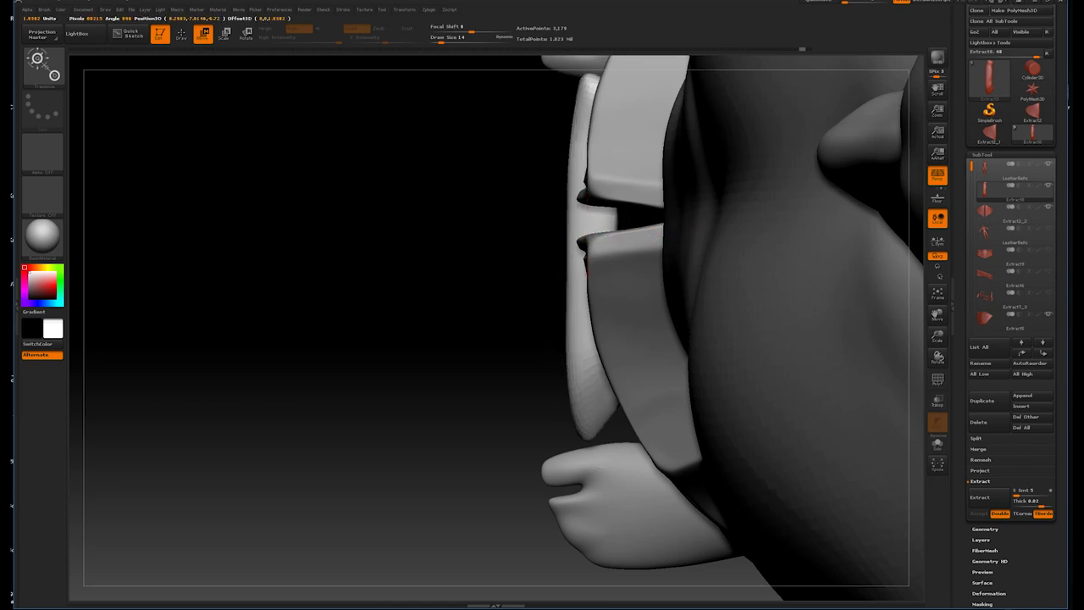
{"action": "mouse_move", "coordinate": [525, 322]}
{"action": "left_mouse_down"}
{"action": "mouse_move", "coordinate": [477, 313]}
{"action": "mouse_move", "coordinate": [570, 213]}
{"action": "left_mouse_up"}
{"action": "mouse_move", "coordinate": [254, 119]}
{"action": "left_mouse_down"}
{"action": "mouse_move", "coordinate": [805, 381]}
{"action": "mouse_move", "coordinate": [750, 350]}
{"action": "mouse_move", "coordinate": [872, 218]}
{"action": "left_mouse_up"}
{"action": "key", "text": "f"}
{"action": "mouse_move", "coordinate": [811, 291]}
{"action": "left_mouse_down"}
{"action": "mouse_move", "coordinate": [784, 285]}
{"action": "mouse_move", "coordinate": [812, 317]}
{"action": "left_mouse_up"}
{"action": "key", "text": "f"}
{"action": "left_click_drag", "start_coordinate": [726, 235], "coordinate": [789, 293], "text": "alt"}
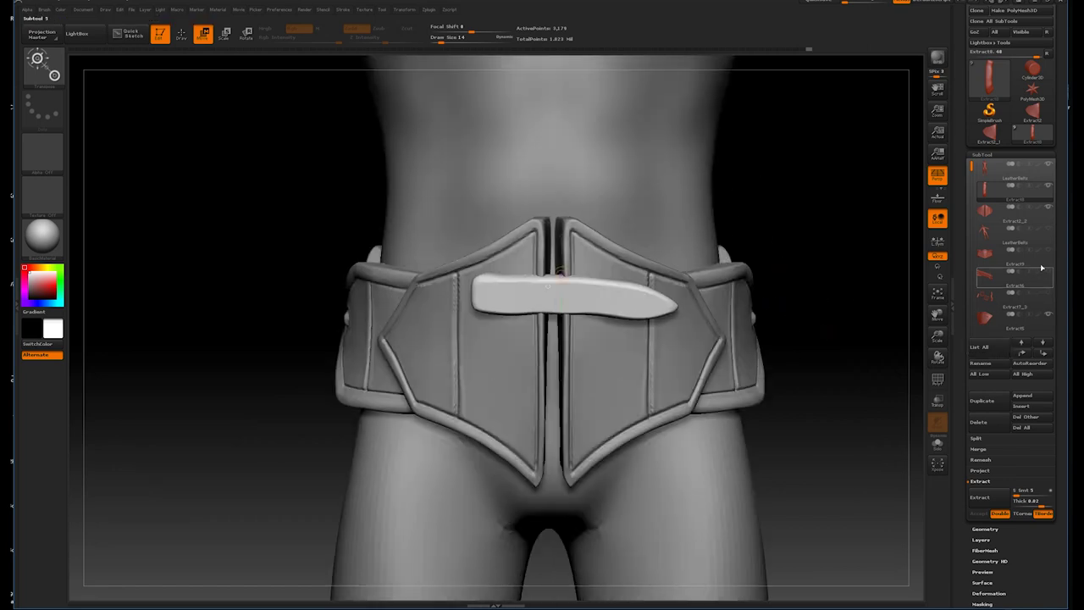
- Solo the pointed strap, select the Dam_Standard brush, and lightly touch up its tip
{"action": "left_click", "coordinate": [938, 443]}
{"action": "mouse_move", "coordinate": [852, 417]}
{"action": "left_mouse_down"}
{"action": "mouse_move", "coordinate": [733, 234]}
{"action": "mouse_move", "coordinate": [742, 198]}
{"action": "left_mouse_up"}
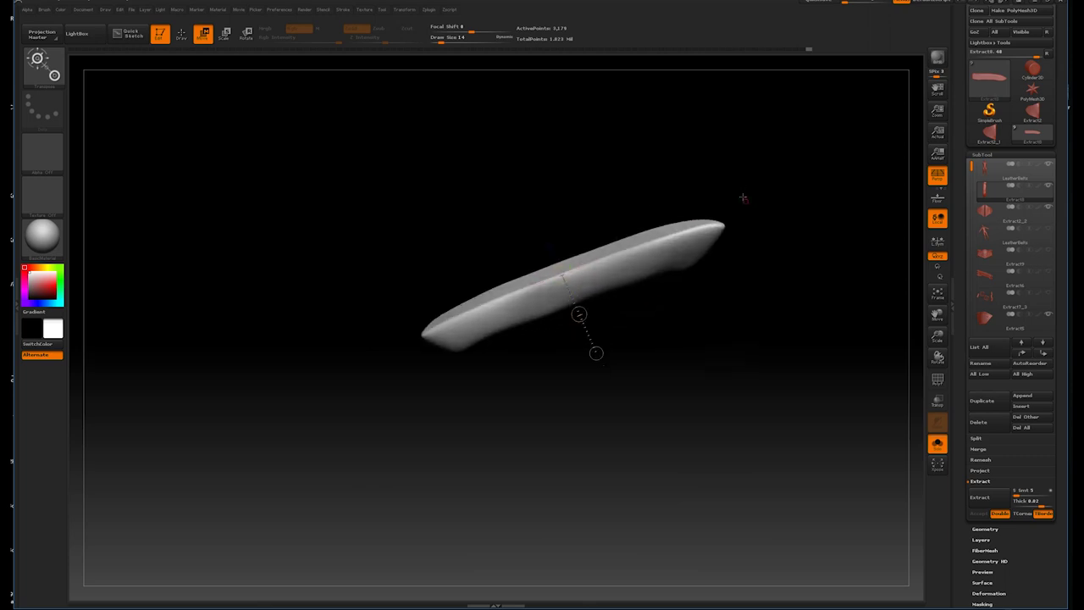
{"action": "left_click", "coordinate": [37, 64]}
{"action": "left_click", "coordinate": [187, 75]}
{"action": "mouse_move", "coordinate": [745, 324]}
{"action": "left_mouse_down"}
{"action": "mouse_move", "coordinate": [751, 312]}
{"action": "mouse_move", "coordinate": [775, 315]}
{"action": "mouse_move", "coordinate": [773, 237]}
{"action": "mouse_move", "coordinate": [702, 288]}
{"action": "left_mouse_up"}
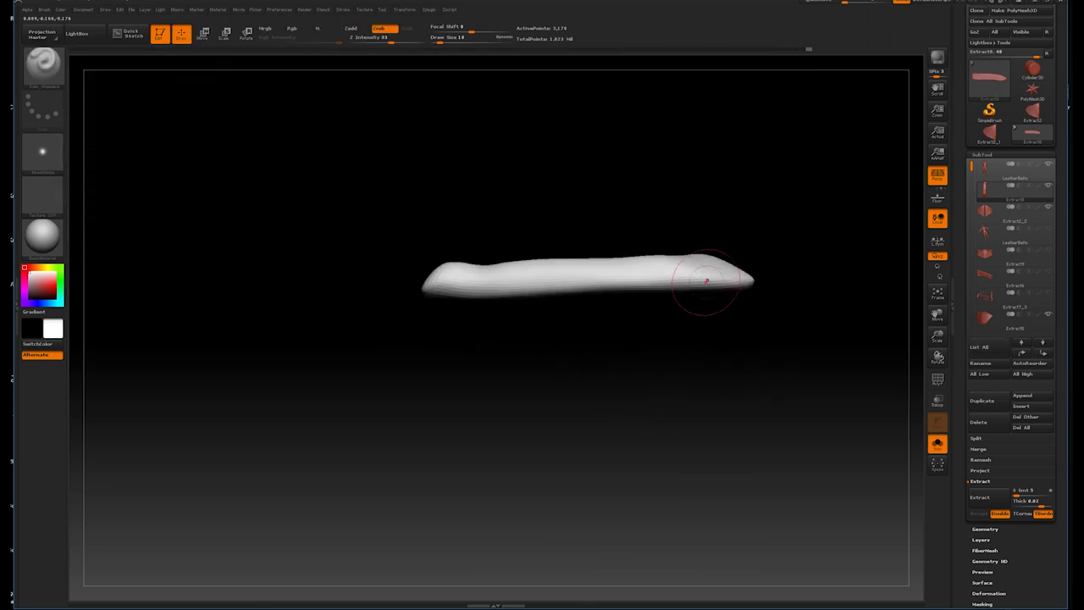
{"action": "mouse_move", "coordinate": [687, 249]}
{"action": "left_mouse_down"}
{"action": "mouse_move", "coordinate": [772, 184]}
{"action": "mouse_move", "coordinate": [776, 210]}
{"action": "left_mouse_up"}
{"action": "left_click_drag", "start_coordinate": [693, 280], "coordinate": [707, 292], "text": "shift"}
{"action": "mouse_move", "coordinate": [745, 254]}
{"action": "left_mouse_down"}
{"action": "mouse_move", "coordinate": [762, 226]}
{"action": "mouse_move", "coordinate": [702, 280]}
{"action": "mouse_move", "coordinate": [776, 160]}
{"action": "mouse_move", "coordinate": [821, 217]}
{"action": "mouse_move", "coordinate": [757, 208]}
{"action": "left_mouse_up"}
- With a flatten brush, carve a flat band along the strap's middle, checking the tip
{"action": "left_click", "coordinate": [43, 64]}
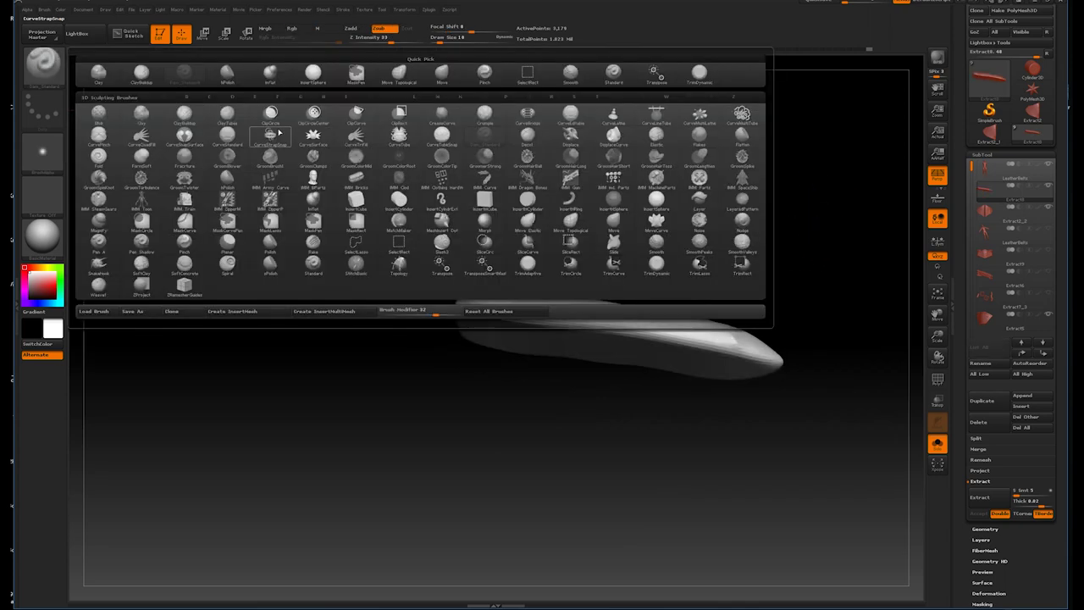
{"action": "left_click", "coordinate": [280, 134]}
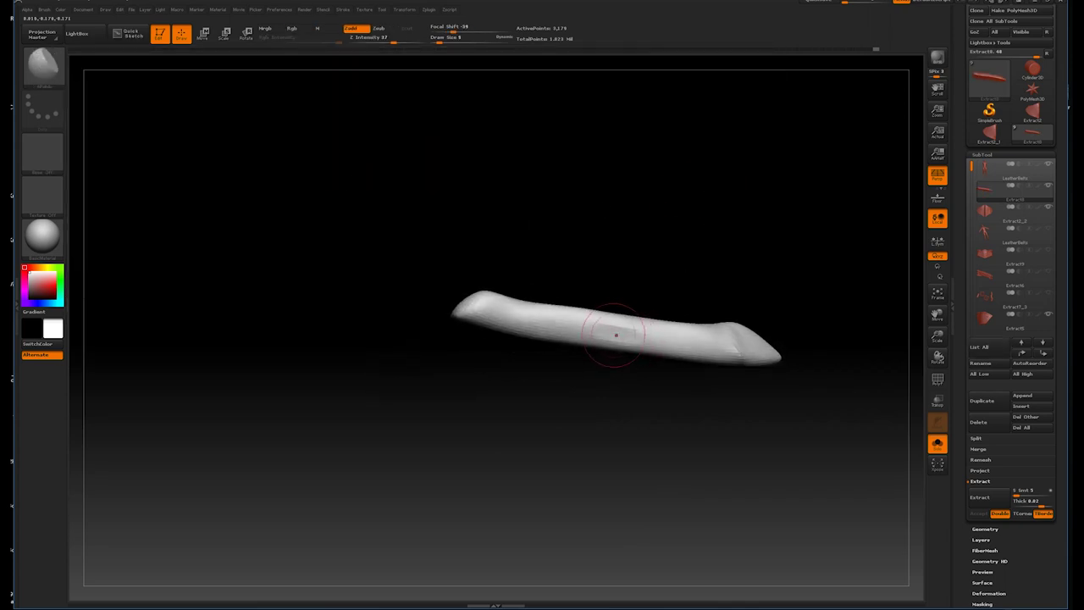
{"action": "left_click_drag", "start_coordinate": [595, 333], "coordinate": [481, 323]}
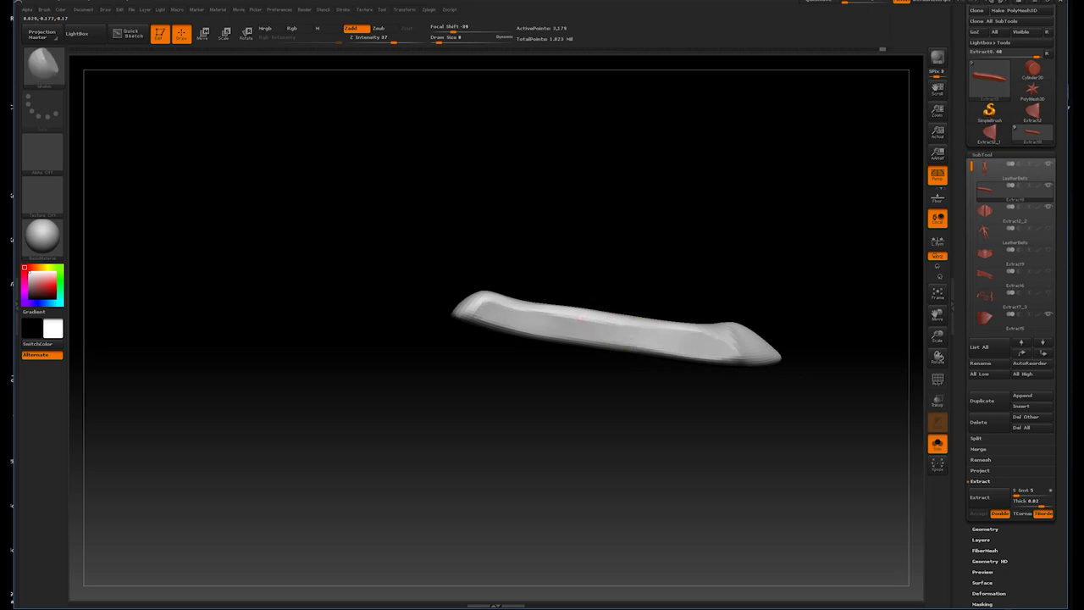
{"action": "mouse_move", "coordinate": [593, 271]}
{"action": "left_mouse_down"}
{"action": "mouse_move", "coordinate": [629, 280]}
{"action": "mouse_move", "coordinate": [733, 263]}
{"action": "mouse_move", "coordinate": [726, 346]}
{"action": "mouse_move", "coordinate": [692, 353]}
{"action": "left_mouse_up"}
{"action": "mouse_move", "coordinate": [765, 283]}
{"action": "left_mouse_down"}
{"action": "mouse_move", "coordinate": [491, 324]}
{"action": "mouse_move", "coordinate": [739, 329]}
{"action": "mouse_move", "coordinate": [757, 271]}
{"action": "mouse_move", "coordinate": [762, 288]}
{"action": "mouse_move", "coordinate": [694, 350]}
{"action": "left_mouse_up"}
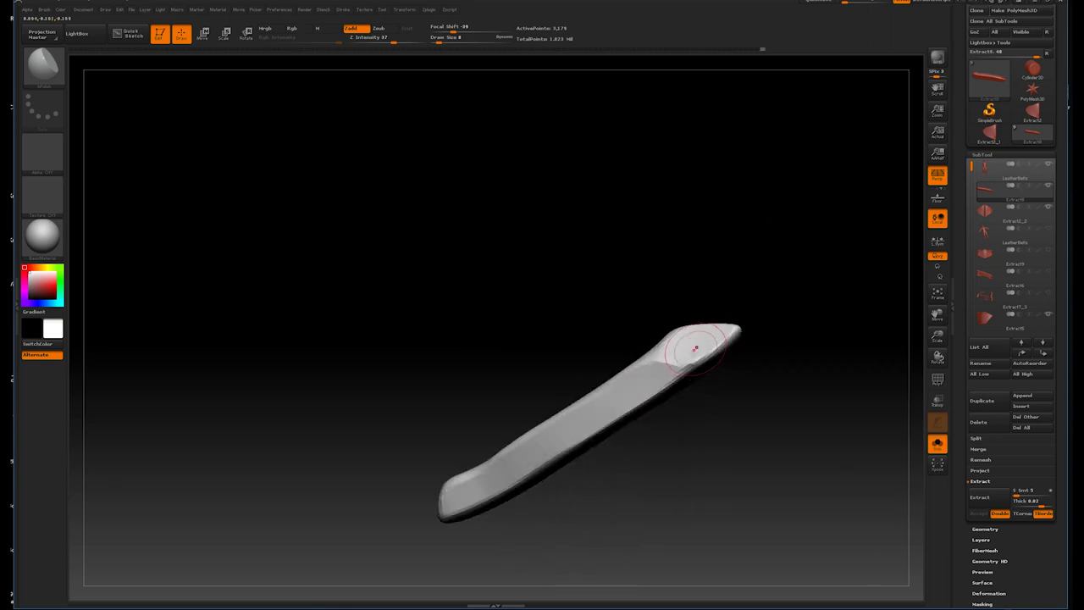
{"action": "mouse_move", "coordinate": [764, 248]}
{"action": "left_mouse_down"}
{"action": "mouse_move", "coordinate": [787, 274]}
{"action": "mouse_move", "coordinate": [672, 341]}
{"action": "mouse_move", "coordinate": [689, 295]}
{"action": "mouse_move", "coordinate": [678, 390]}
{"action": "left_mouse_up"}
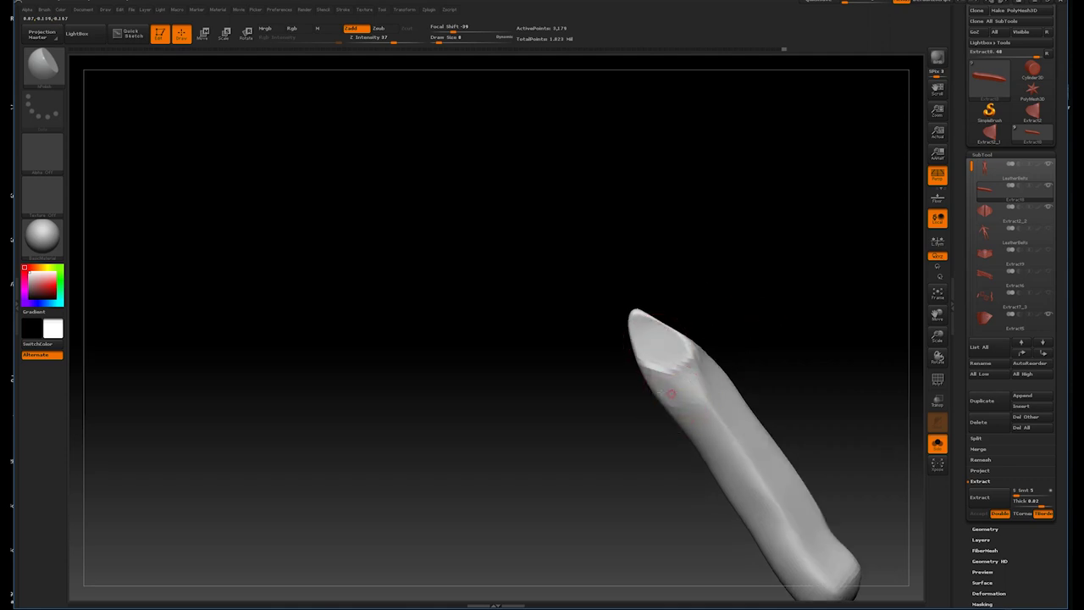
{"action": "left_click_drag", "start_coordinate": [682, 425], "coordinate": [724, 334]}
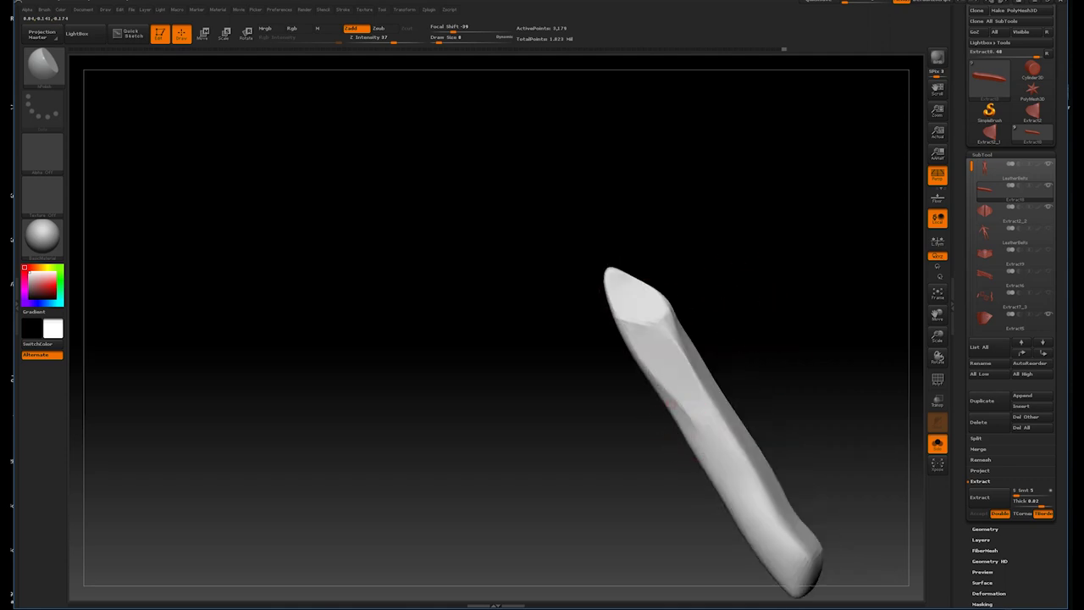
{"action": "left_click_drag", "start_coordinate": [770, 364], "coordinate": [704, 407]}
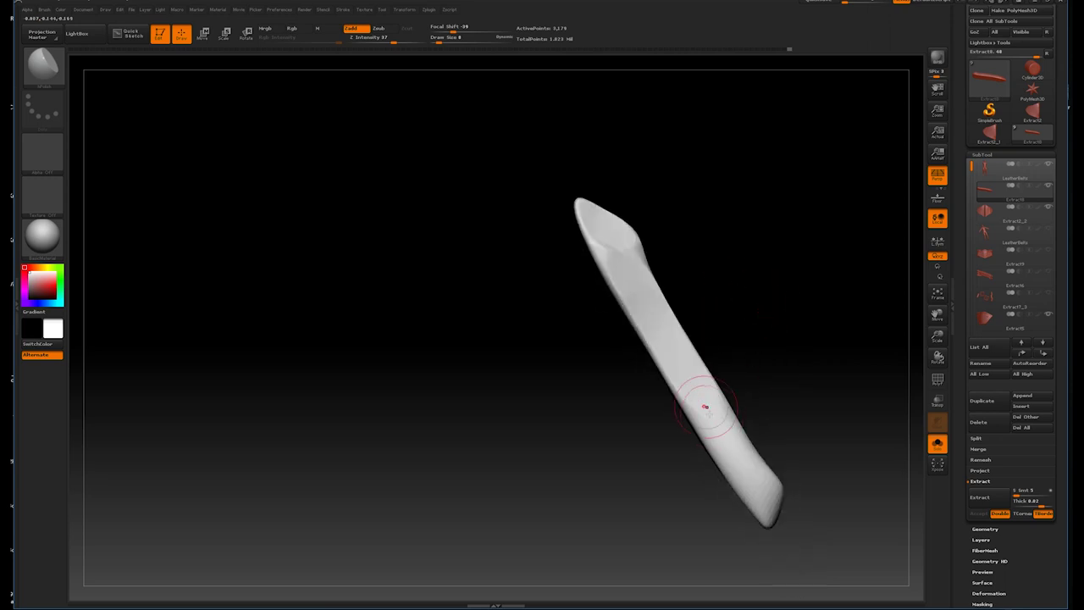
{"action": "mouse_move", "coordinate": [775, 474]}
{"action": "left_mouse_down"}
{"action": "mouse_move", "coordinate": [742, 291]}
{"action": "mouse_move", "coordinate": [679, 425]}
{"action": "left_mouse_up"}
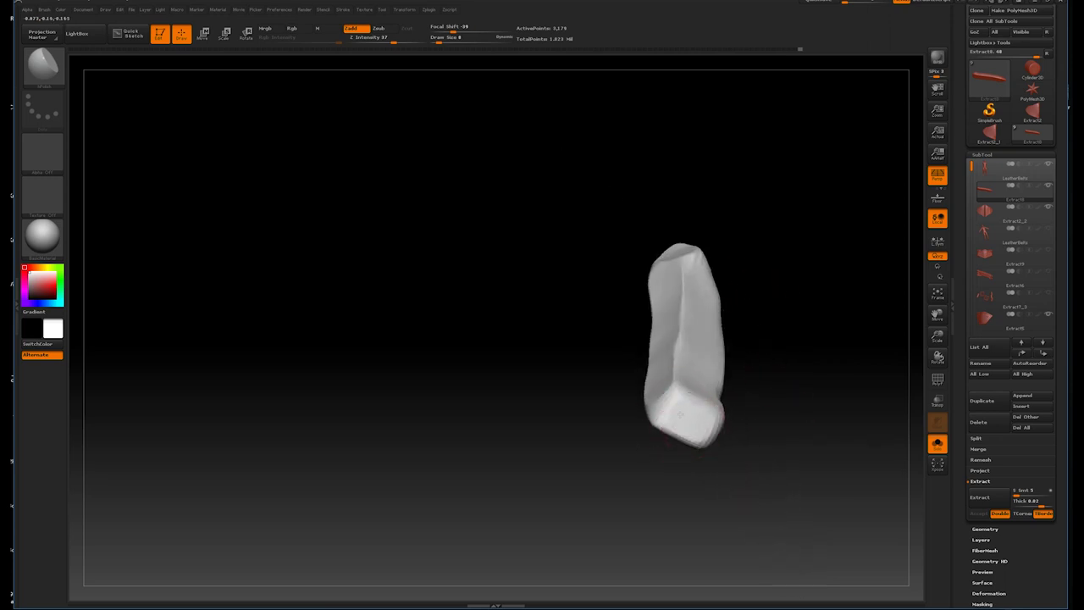
{"action": "mouse_move", "coordinate": [738, 383]}
{"action": "left_mouse_down"}
{"action": "mouse_move", "coordinate": [648, 398]}
{"action": "mouse_move", "coordinate": [665, 433]}
{"action": "left_mouse_up"}
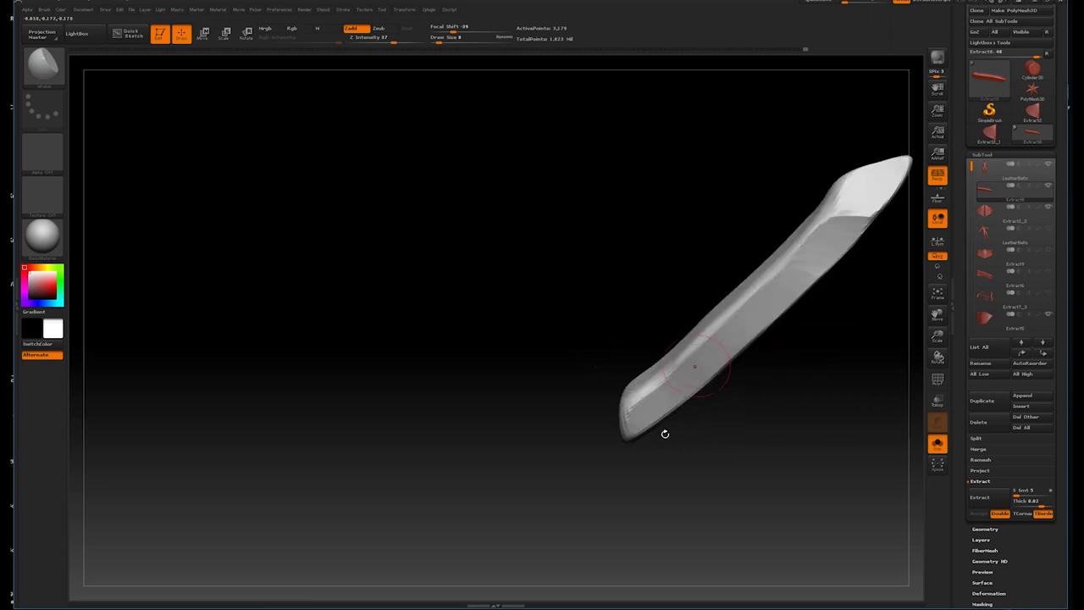
- Flatten notched planes along the strap's upper edge to form a crisp bevel
{"action": "left_click_drag", "start_coordinate": [669, 385], "coordinate": [748, 409]}
{"action": "mouse_move", "coordinate": [824, 427]}
{"action": "left_mouse_down"}
{"action": "mouse_move", "coordinate": [776, 281]}
{"action": "mouse_move", "coordinate": [680, 303]}
{"action": "left_mouse_up"}
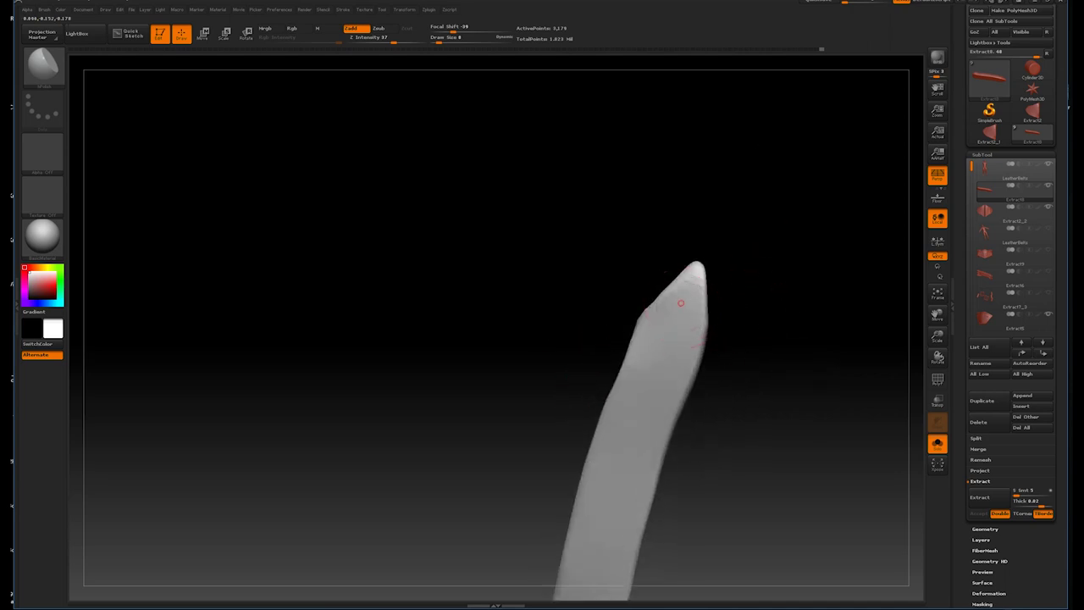
{"action": "left_click_drag", "start_coordinate": [763, 263], "coordinate": [648, 292]}
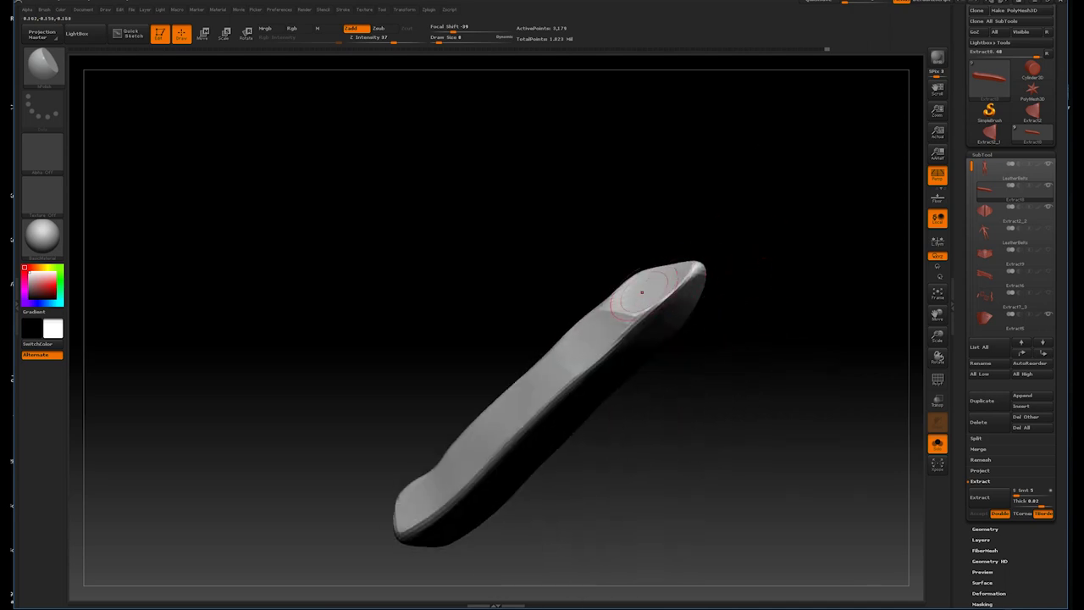
{"action": "mouse_move", "coordinate": [801, 254]}
{"action": "left_mouse_down"}
{"action": "mouse_move", "coordinate": [773, 238]}
{"action": "mouse_move", "coordinate": [561, 285]}
{"action": "left_mouse_up"}
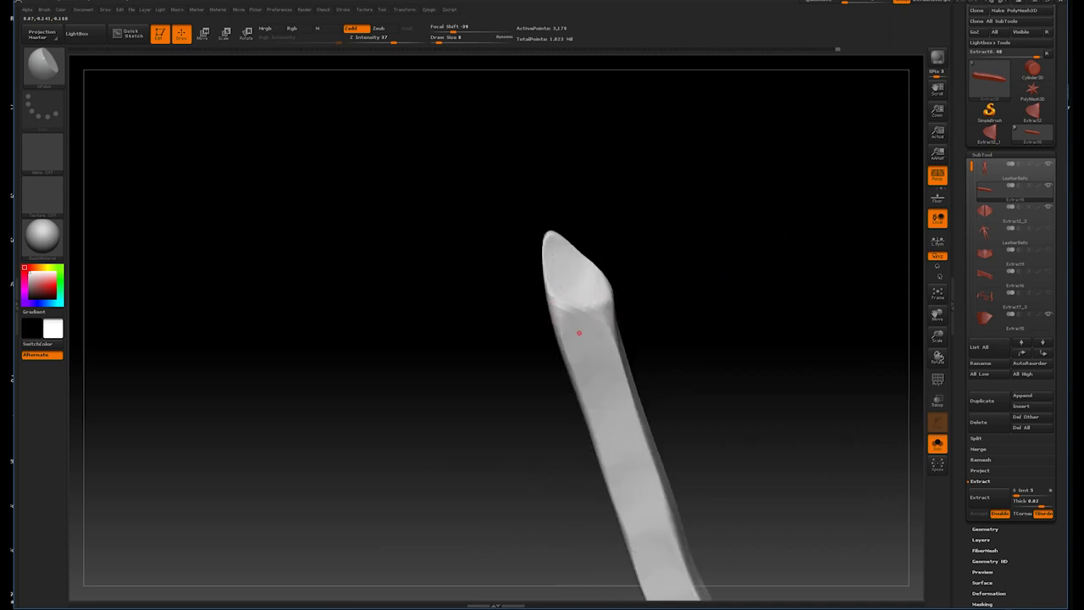
{"action": "mouse_move", "coordinate": [728, 298]}
{"action": "left_mouse_down"}
{"action": "mouse_move", "coordinate": [745, 326]}
{"action": "mouse_move", "coordinate": [275, 161]}
{"action": "left_mouse_up"}
{"action": "left_click", "coordinate": [42, 64]}
{"action": "left_click", "coordinate": [442, 75]}
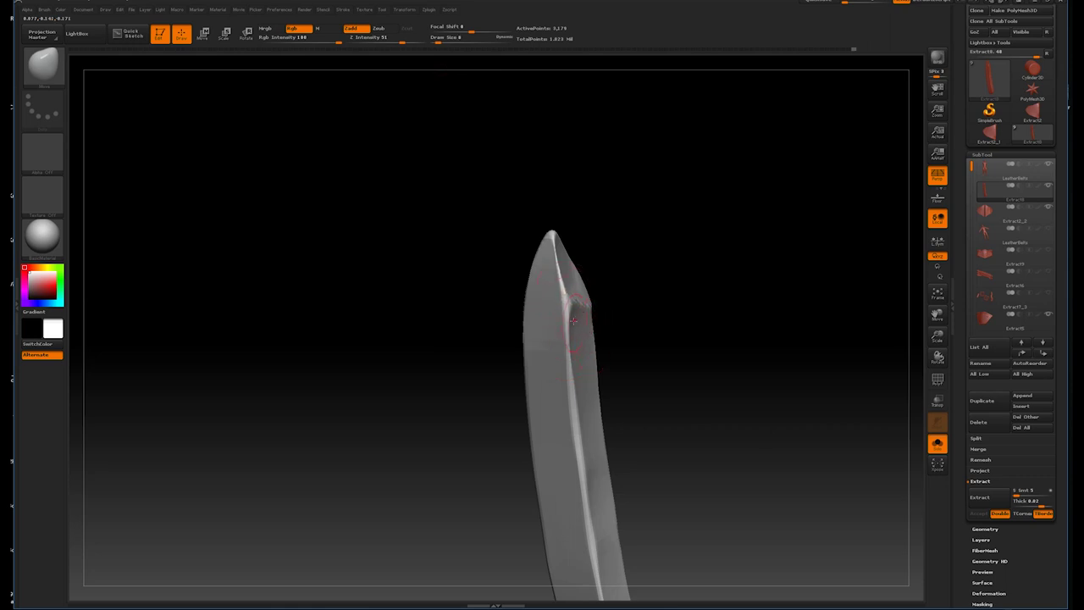
- Orbit the isolated strap to check its pointed tip edge-on and front-on
{"action": "left_click_drag", "start_coordinate": [598, 316], "coordinate": [626, 296]}
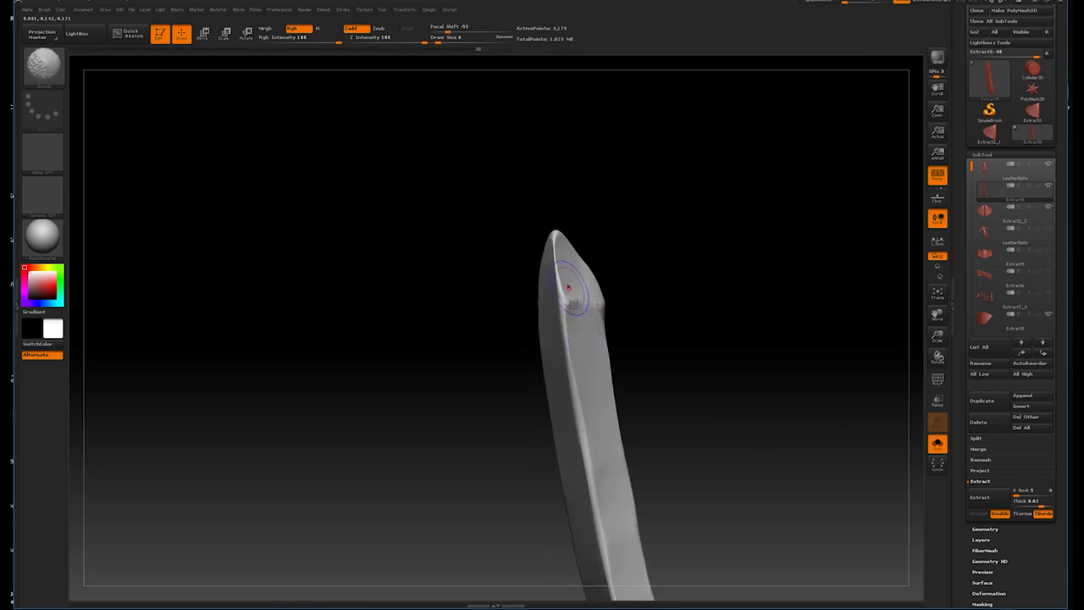
{"action": "mouse_move", "coordinate": [680, 283]}
{"action": "left_mouse_down"}
{"action": "mouse_move", "coordinate": [689, 259]}
{"action": "mouse_move", "coordinate": [694, 293]}
{"action": "mouse_move", "coordinate": [257, 194]}
{"action": "left_mouse_up"}
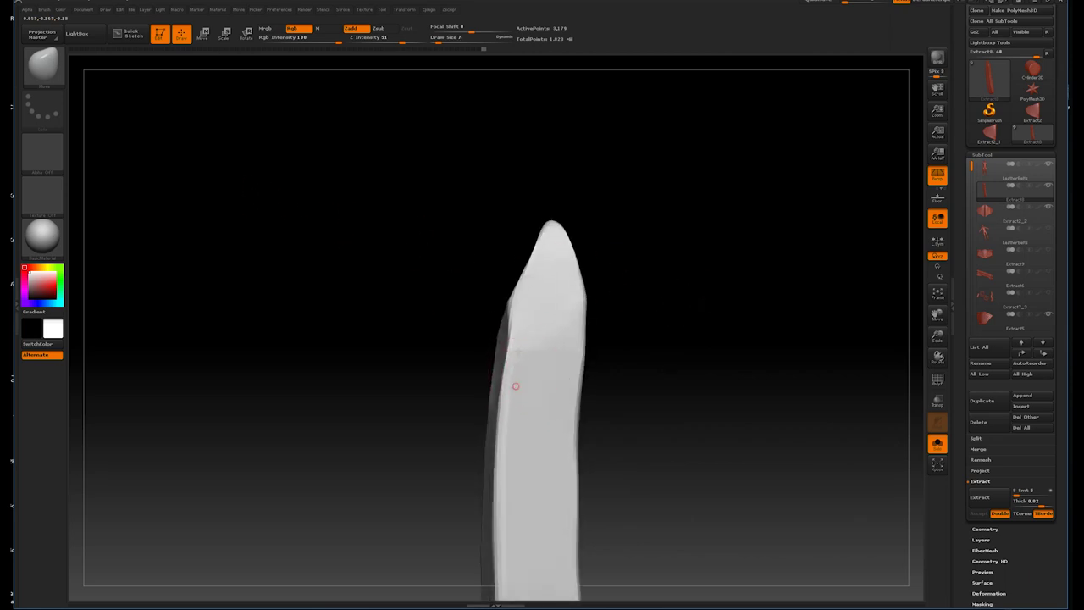
{"action": "left_click_drag", "start_coordinate": [593, 250], "coordinate": [581, 297]}
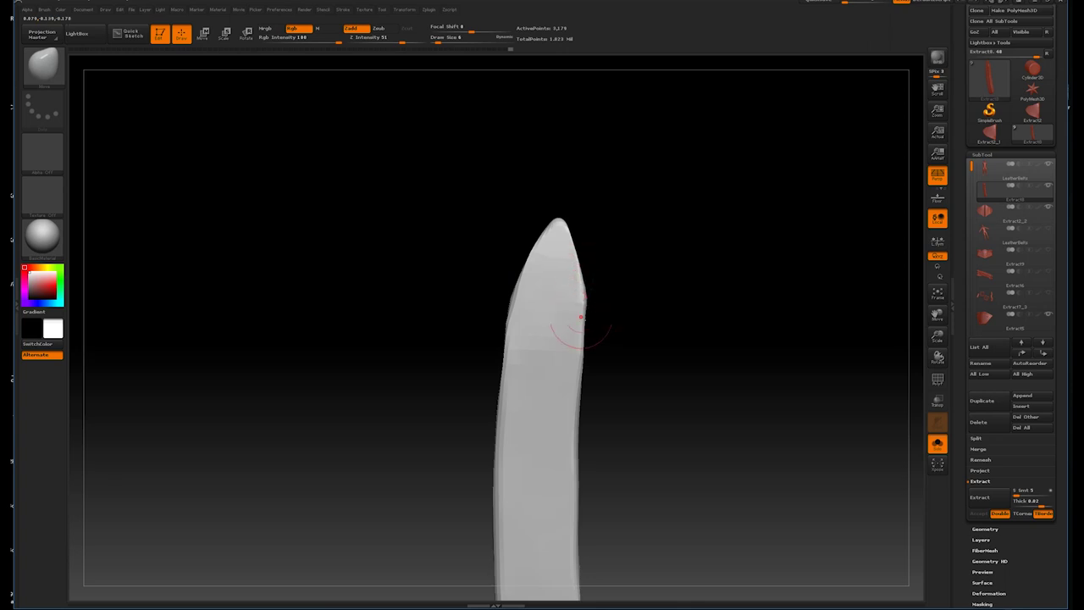
{"action": "mouse_move", "coordinate": [581, 373]}
{"action": "left_mouse_down"}
{"action": "mouse_move", "coordinate": [705, 346]}
{"action": "mouse_move", "coordinate": [588, 240]}
{"action": "mouse_move", "coordinate": [459, 299]}
{"action": "mouse_move", "coordinate": [540, 251]}
{"action": "mouse_move", "coordinate": [708, 251]}
{"action": "mouse_move", "coordinate": [653, 370]}
{"action": "left_mouse_up"}
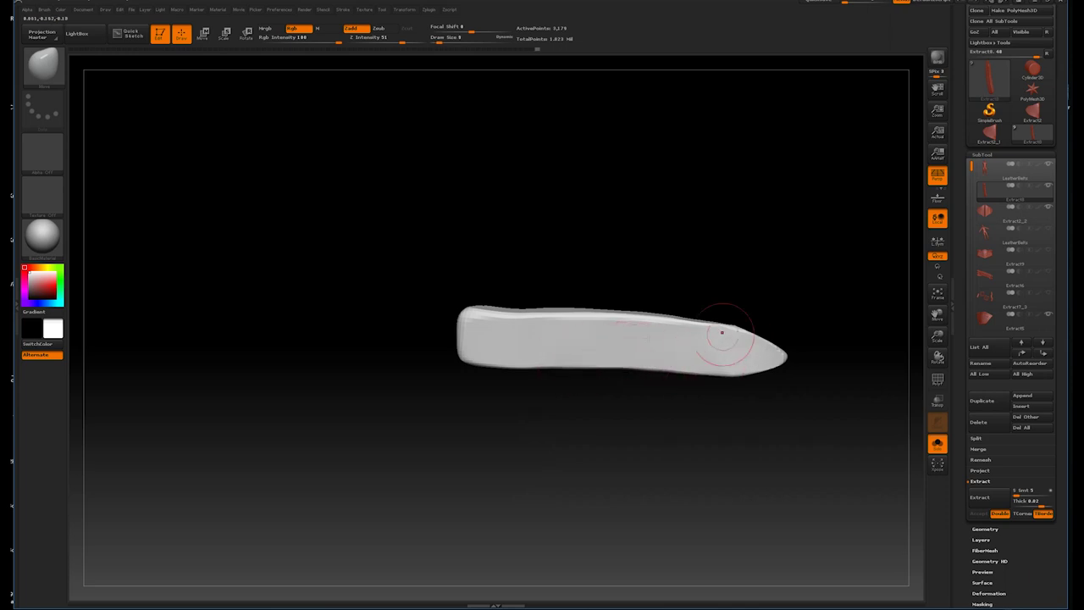
{"action": "left_click_drag", "start_coordinate": [726, 337], "coordinate": [634, 300]}
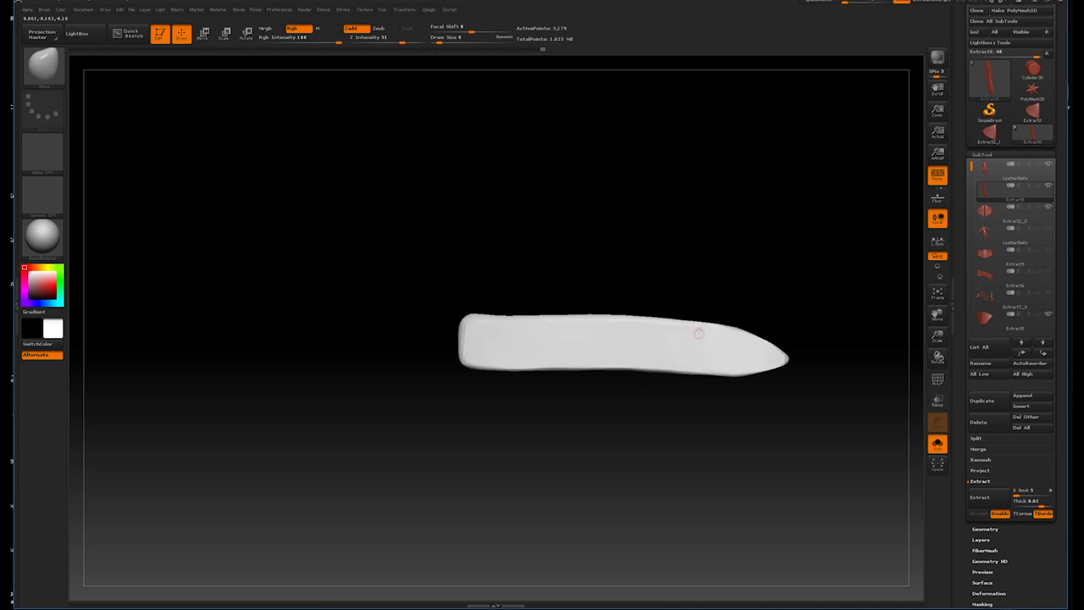
{"action": "mouse_move", "coordinate": [803, 282]}
{"action": "left_mouse_down"}
{"action": "mouse_move", "coordinate": [873, 255]}
{"action": "mouse_move", "coordinate": [439, 211]}
{"action": "left_mouse_up"}
- Unhide the full figure and refine the strap's right part and edges from a frontal view
{"action": "left_click", "coordinate": [937, 443]}
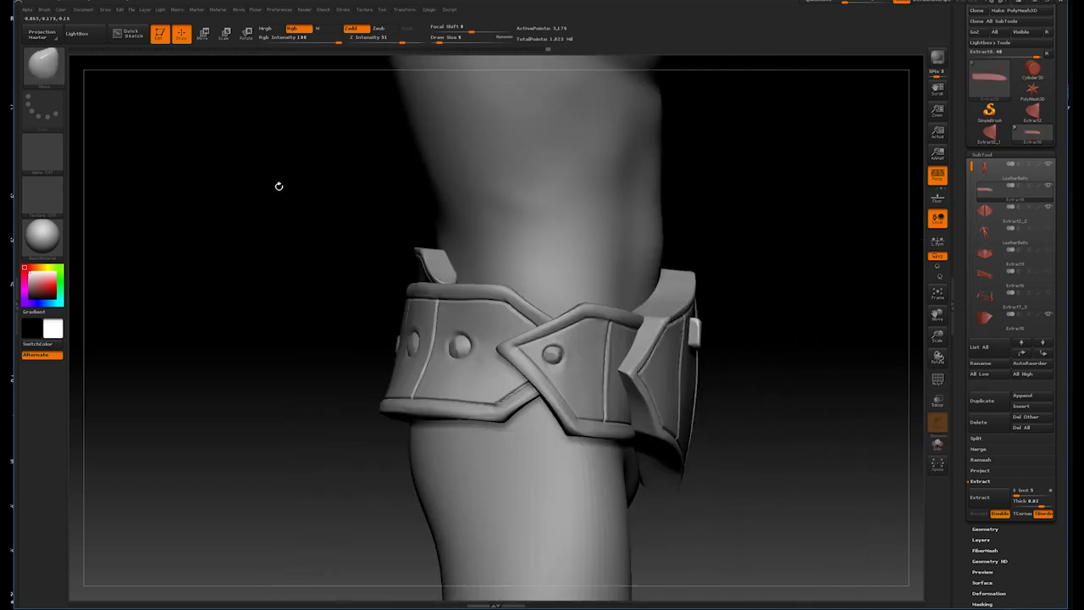
{"action": "left_click_drag", "start_coordinate": [782, 302], "coordinate": [666, 372]}
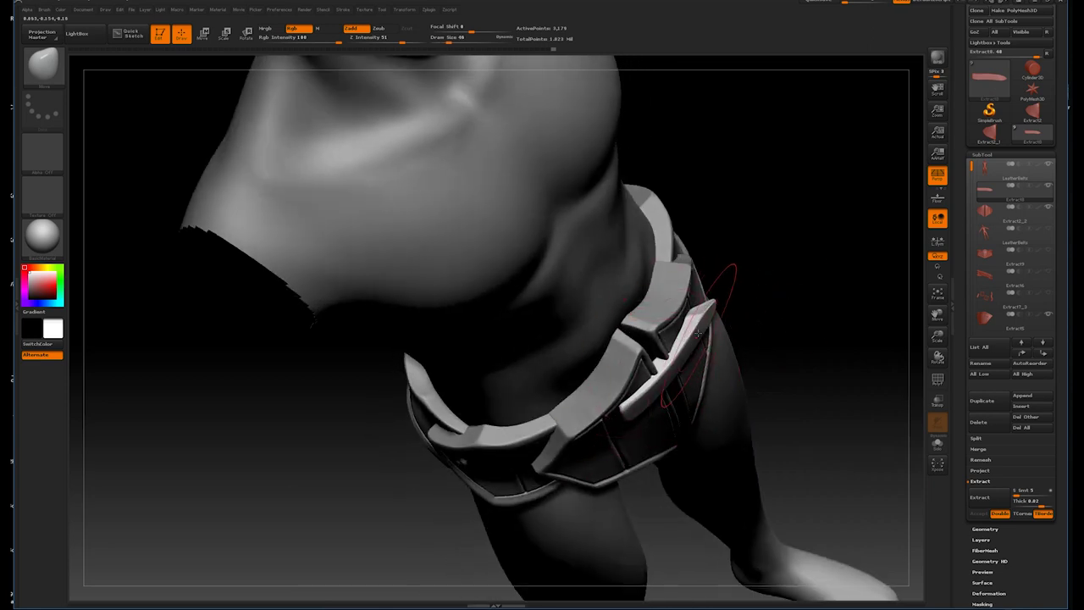
{"action": "mouse_move", "coordinate": [712, 279]}
{"action": "left_mouse_down"}
{"action": "mouse_move", "coordinate": [822, 249]}
{"action": "mouse_move", "coordinate": [774, 303]}
{"action": "mouse_move", "coordinate": [812, 262]}
{"action": "left_mouse_up"}
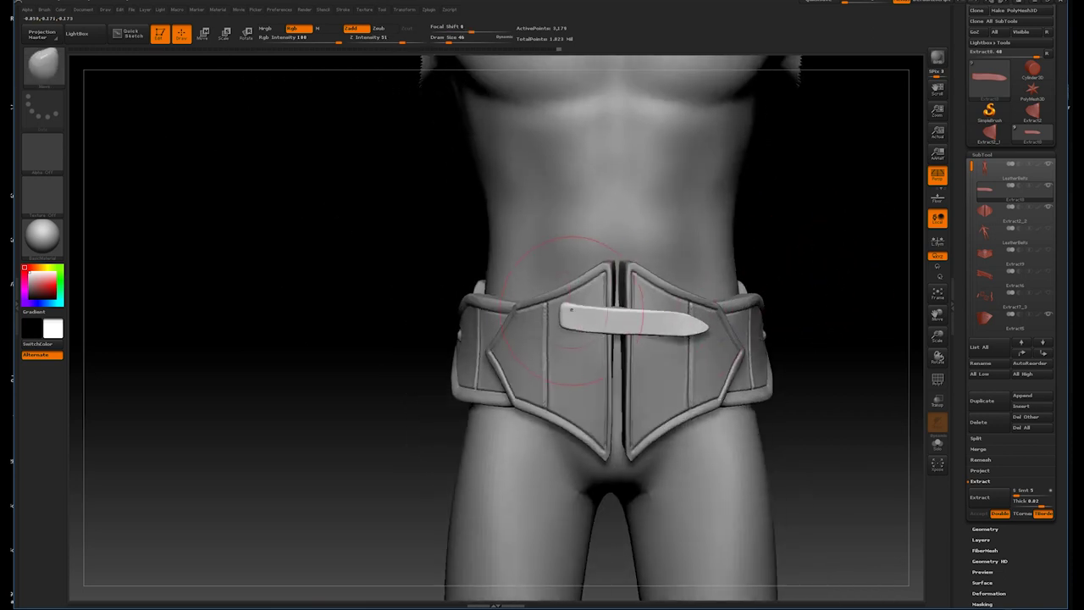
{"action": "left_click_drag", "start_coordinate": [562, 306], "coordinate": [593, 339]}
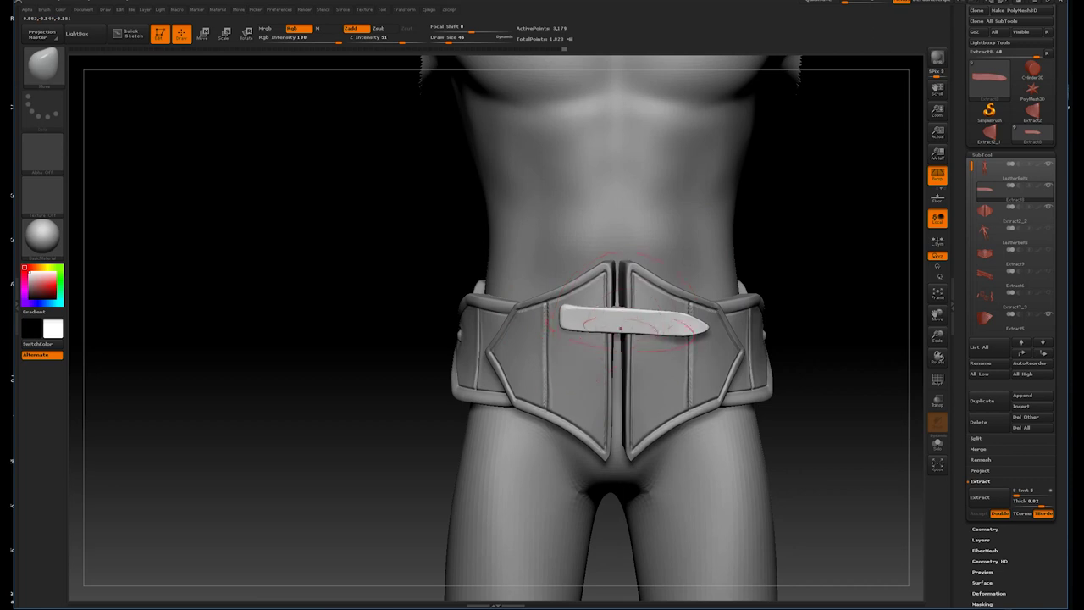
{"action": "left_click_drag", "start_coordinate": [669, 322], "coordinate": [553, 307]}
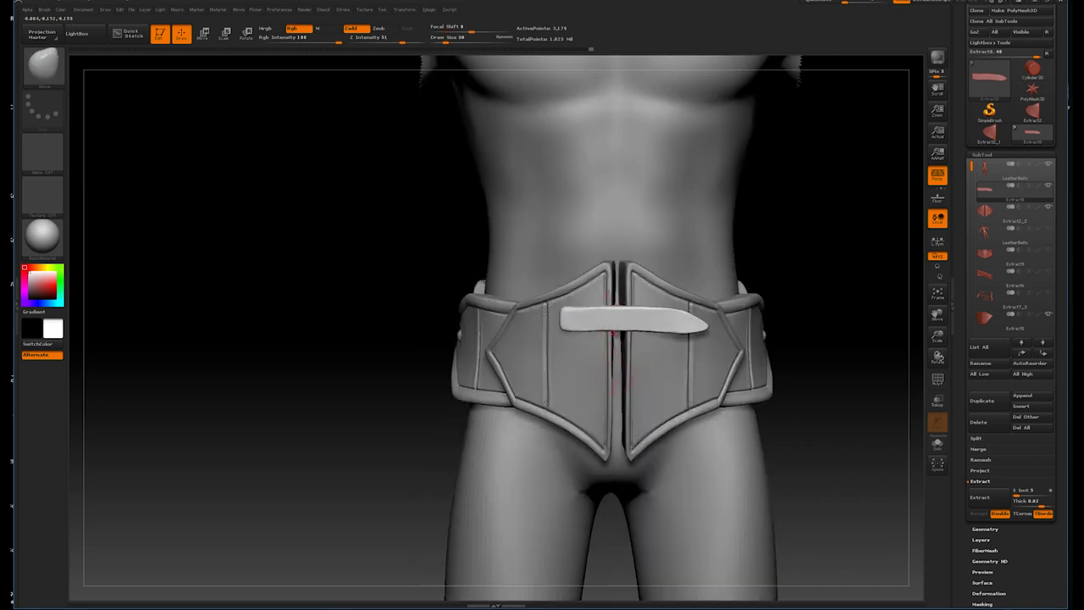
- Select a Trim brush, zoom in on the belt, and solo the strap viewed end-on
{"action": "left_click", "coordinate": [42, 63]}
{"action": "left_click", "coordinate": [700, 77]}
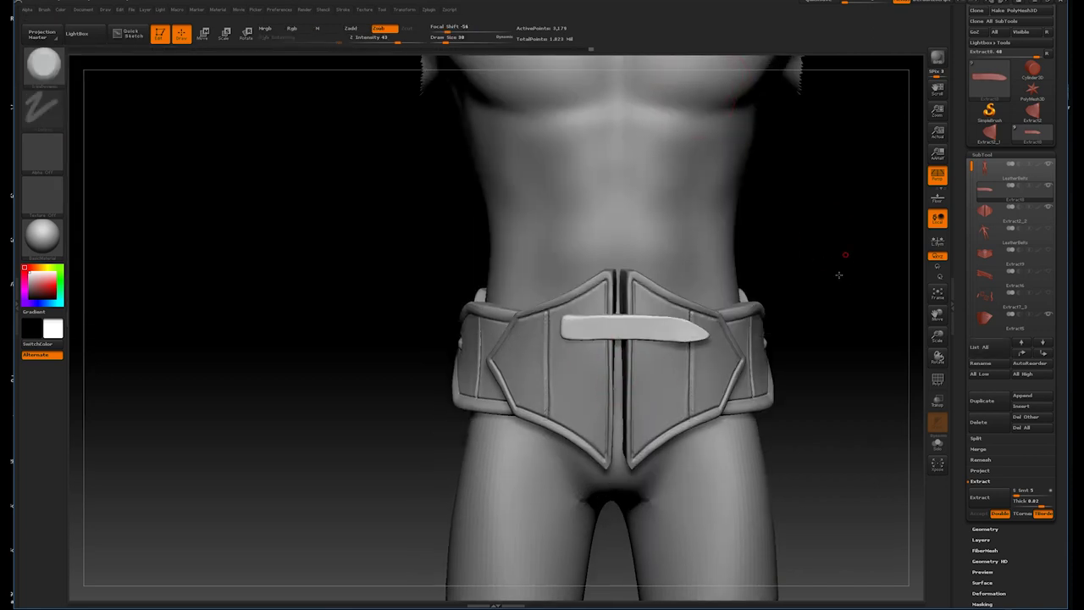
{"action": "right_click_drag", "start_coordinate": [838, 274], "coordinate": [610, 324], "text": "ctrl"}
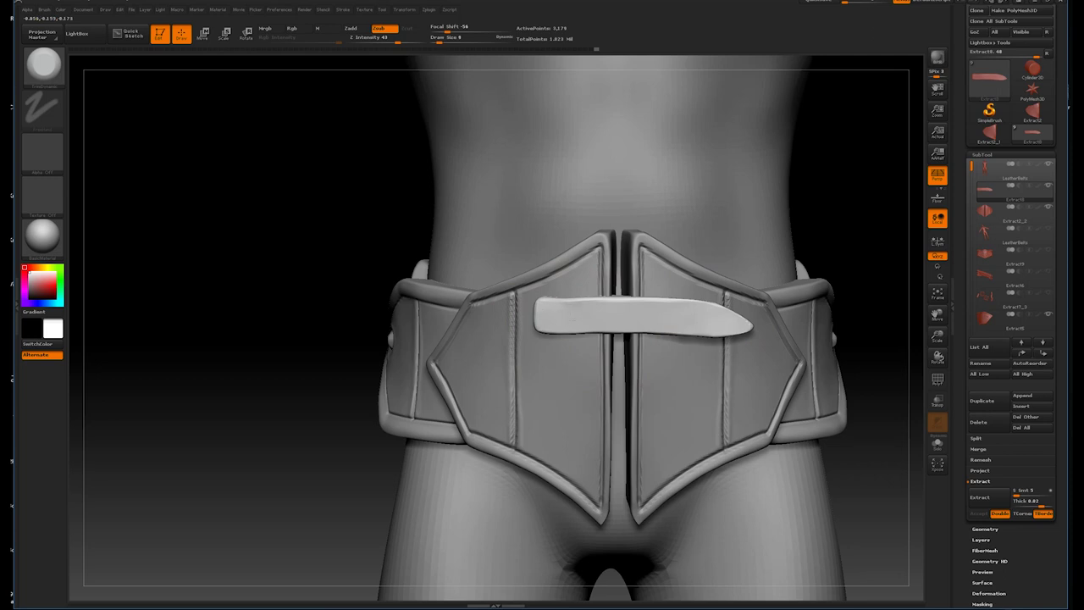
{"action": "left_click", "coordinate": [938, 444]}
{"action": "mouse_move", "coordinate": [782, 343]}
{"action": "left_mouse_down"}
{"action": "mouse_move", "coordinate": [748, 232]}
{"action": "mouse_move", "coordinate": [548, 322]}
{"action": "left_mouse_up"}
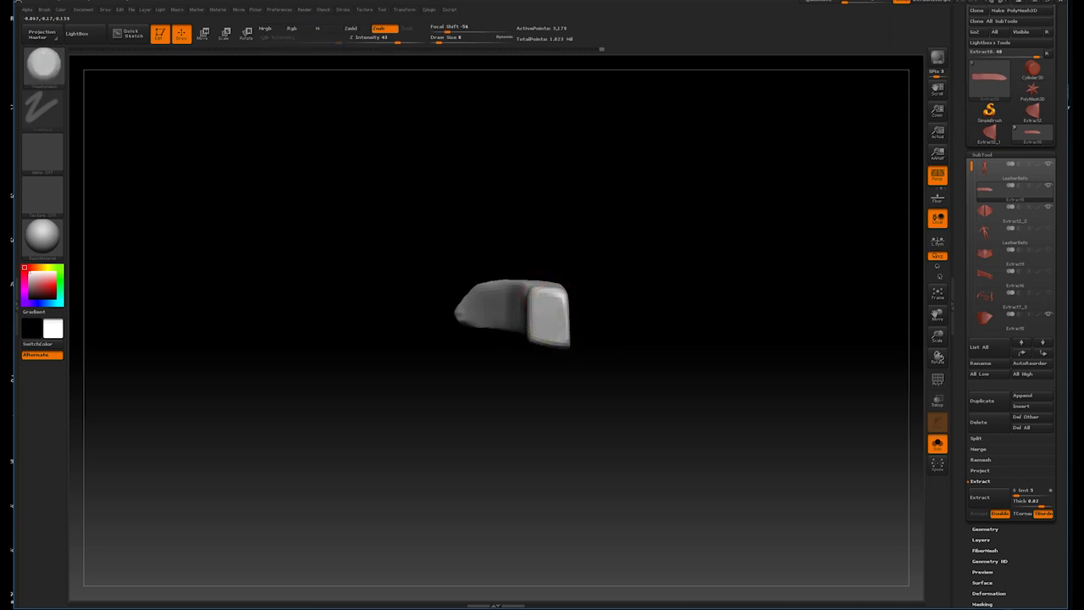
- Turn the soloed strap to a side view, select the Move brush, and unhide the figure
{"action": "mouse_move", "coordinate": [554, 297]}
{"action": "left_mouse_down"}
{"action": "mouse_move", "coordinate": [629, 206]}
{"action": "mouse_move", "coordinate": [605, 169]}
{"action": "mouse_move", "coordinate": [631, 194]}
{"action": "mouse_move", "coordinate": [693, 182]}
{"action": "mouse_move", "coordinate": [569, 298]}
{"action": "left_mouse_up"}
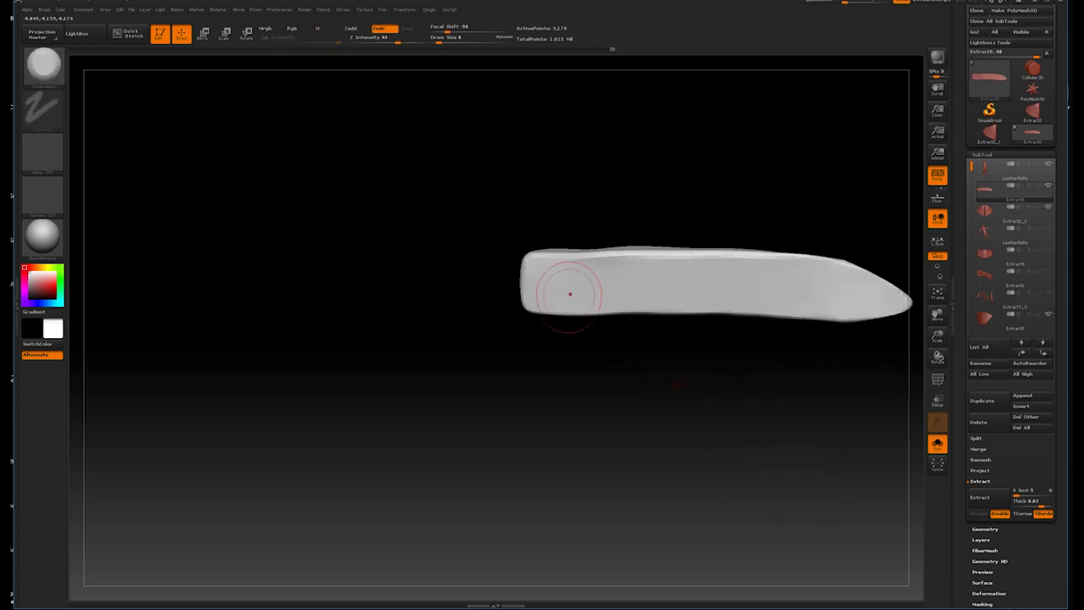
{"action": "left_click", "coordinate": [43, 64]}
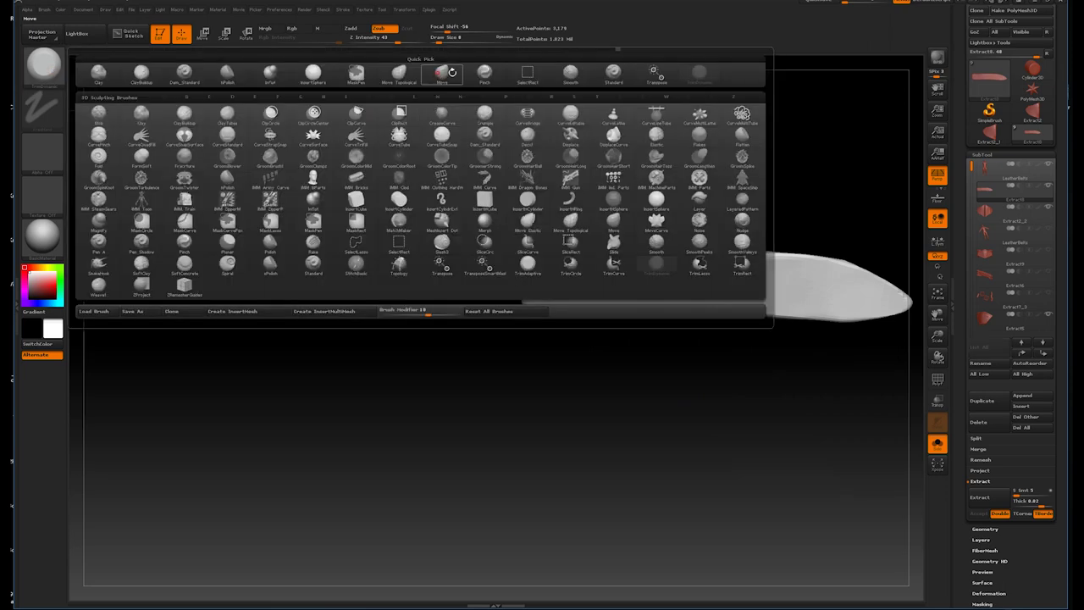
{"action": "left_click", "coordinate": [442, 116]}
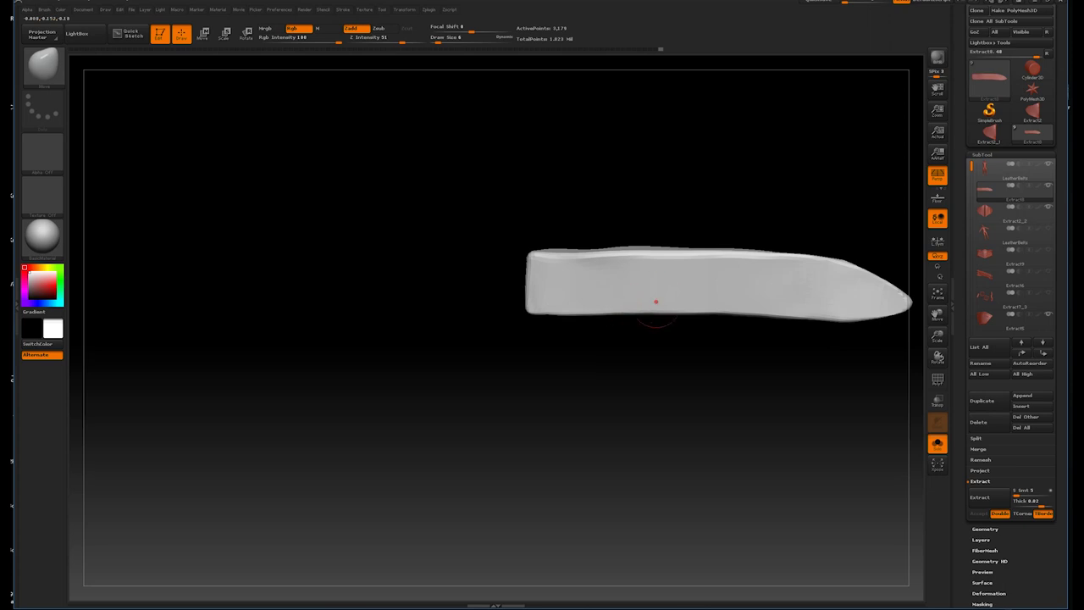
{"action": "left_click", "coordinate": [938, 443]}
- Orbit and zoom around the belt and strap, ending on a front view
{"action": "left_click_drag", "start_coordinate": [237, 310], "coordinate": [328, 266], "text": "alt"}
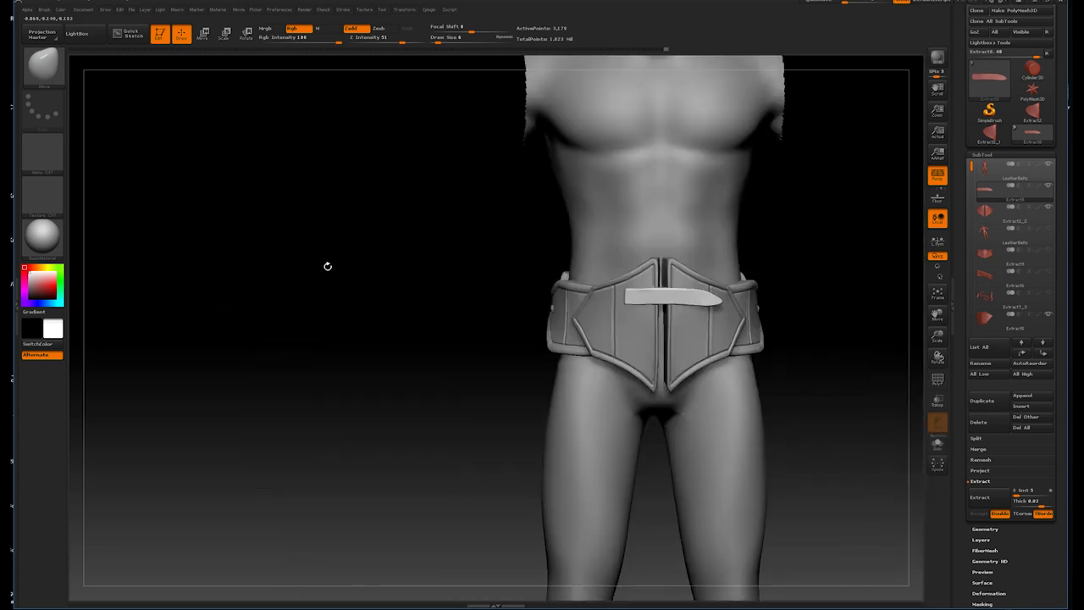
{"action": "mouse_move", "coordinate": [786, 242]}
{"action": "left_mouse_down"}
{"action": "mouse_move", "coordinate": [718, 259]}
{"action": "mouse_move", "coordinate": [755, 362]}
{"action": "mouse_move", "coordinate": [738, 328]}
{"action": "mouse_move", "coordinate": [776, 293]}
{"action": "left_mouse_up"}
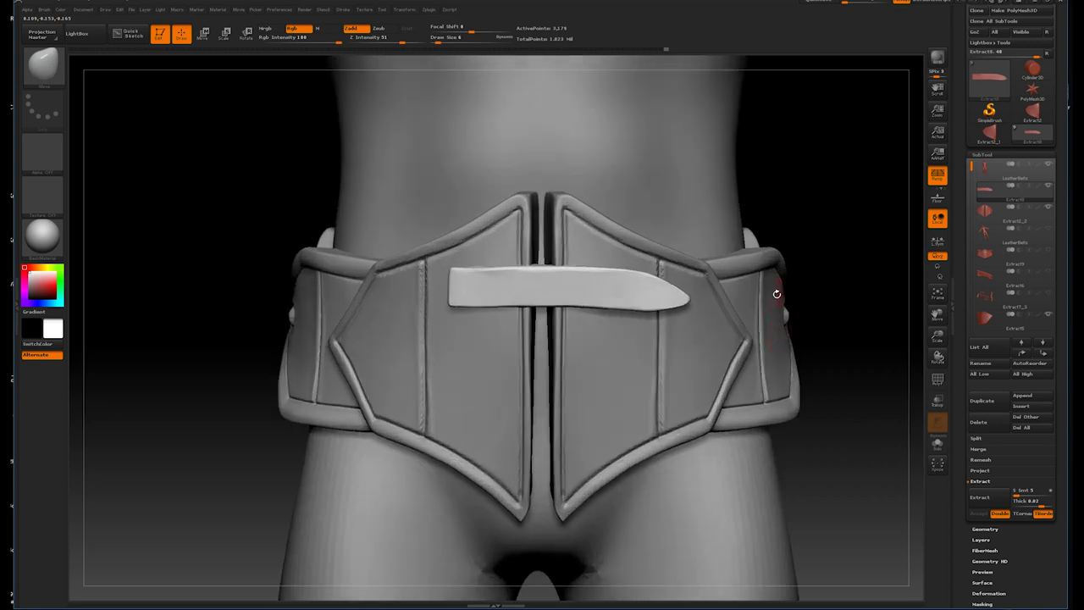
{"action": "mouse_move", "coordinate": [771, 245]}
{"action": "left_mouse_down", "text": "alt"}
{"action": "mouse_move", "coordinate": [830, 175]}
{"action": "mouse_move", "coordinate": [833, 223]}
{"action": "mouse_move", "coordinate": [816, 230]}
{"action": "left_mouse_up", "text": "alt"}
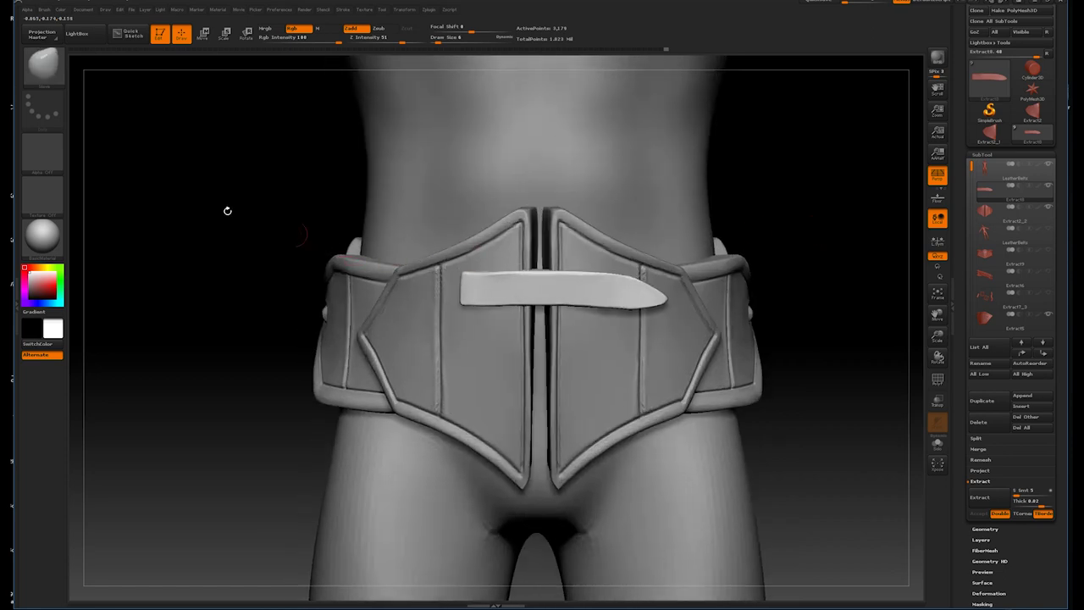
{"action": "left_click_drag", "start_coordinate": [762, 218], "coordinate": [729, 212]}
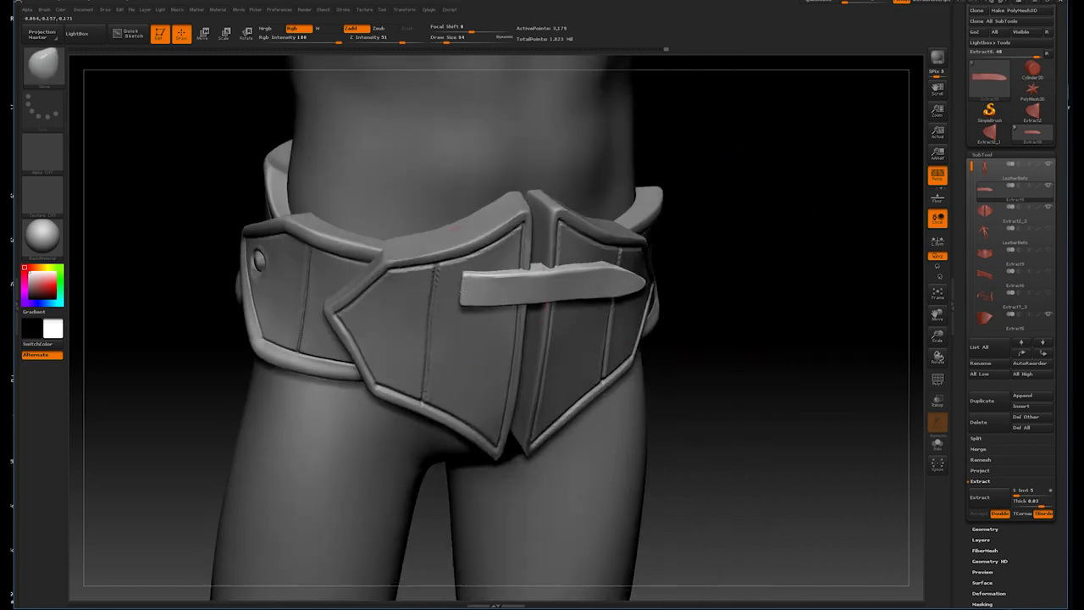
{"action": "mouse_move", "coordinate": [737, 211]}
{"action": "left_mouse_down"}
{"action": "mouse_move", "coordinate": [733, 250]}
{"action": "mouse_move", "coordinate": [650, 271]}
{"action": "left_mouse_up"}
{"action": "mouse_move", "coordinate": [779, 254]}
{"action": "left_mouse_down", "text": "alt"}
{"action": "mouse_move", "coordinate": [706, 61]}
{"action": "mouse_move", "coordinate": [779, 209]}
{"action": "left_mouse_up", "text": "alt"}
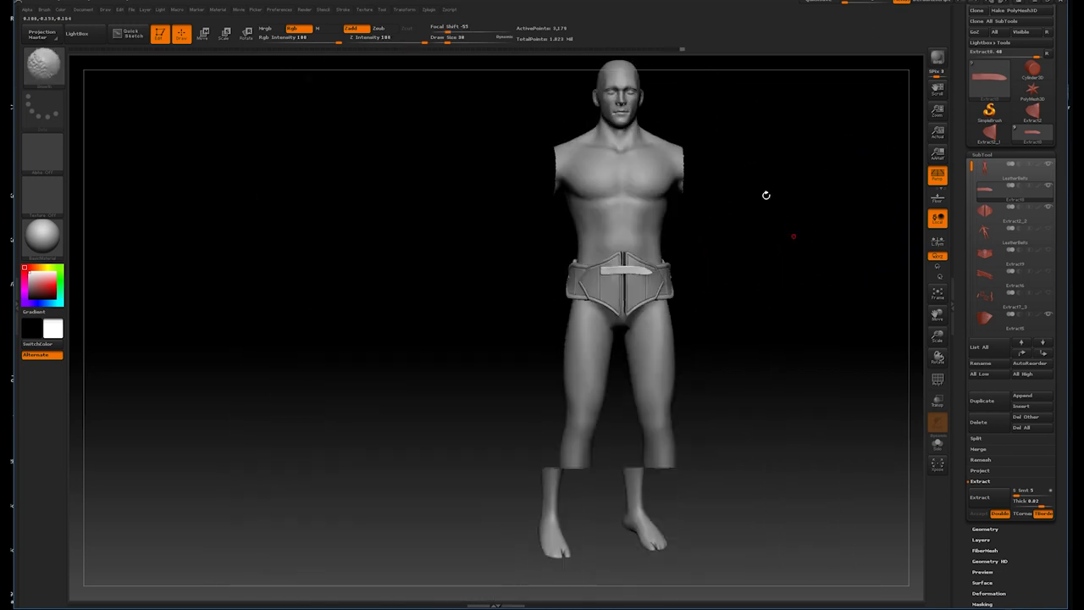
{"action": "left_click_drag", "start_coordinate": [804, 304], "coordinate": [495, 303], "text": "alt"}
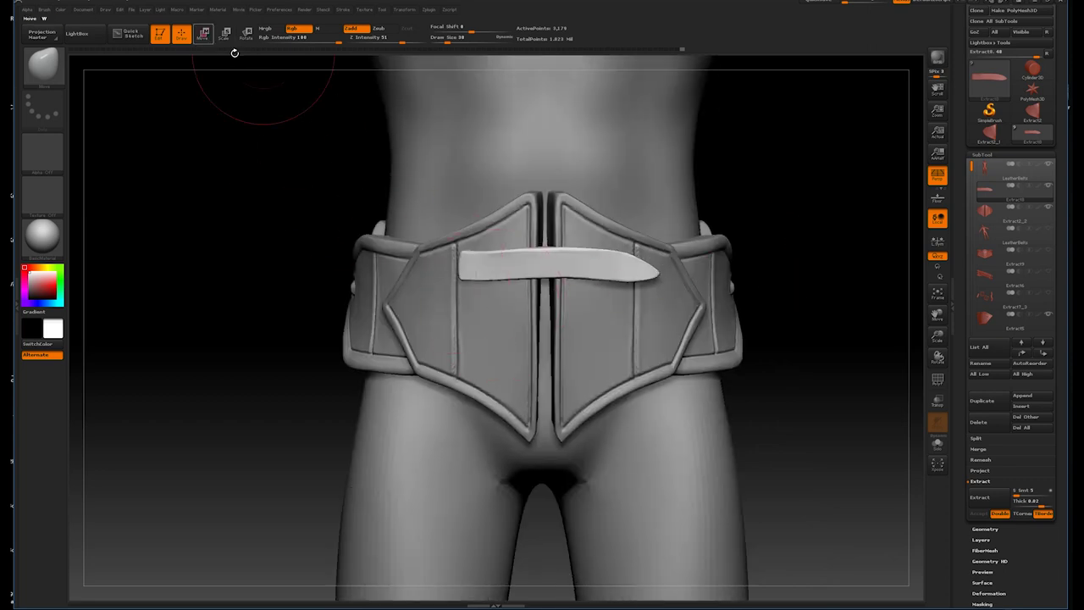
- Reposition the strap over the centre seam using a vertical Move transpose line
{"action": "left_click", "coordinate": [204, 34]}
{"action": "left_click_drag", "start_coordinate": [546, 267], "coordinate": [651, 268]}
{"action": "left_click_drag", "start_coordinate": [546, 267], "coordinate": [651, 268]}
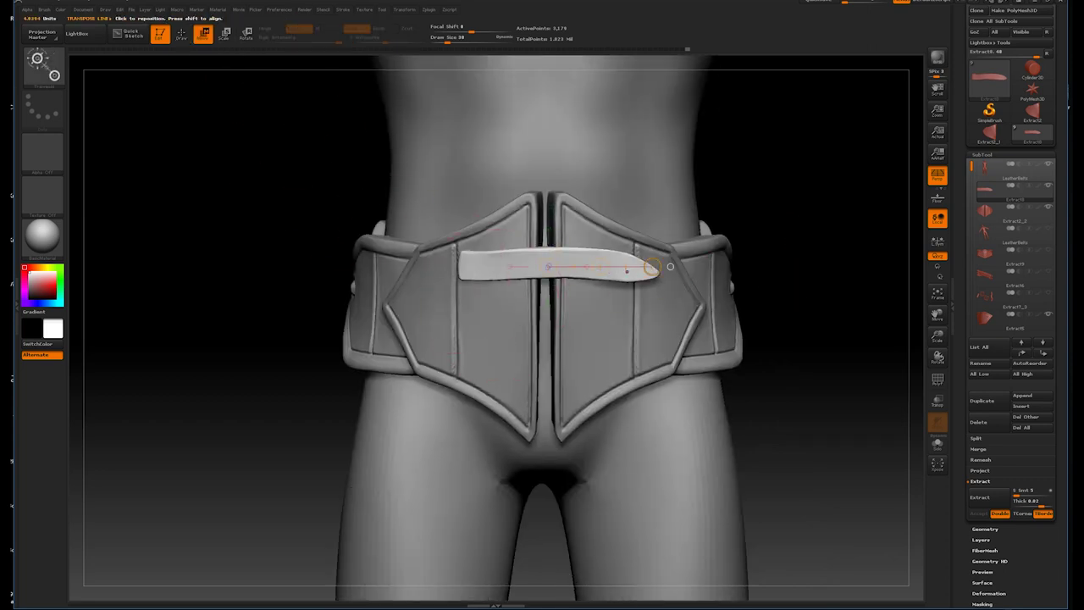
{"action": "left_click_drag", "start_coordinate": [548, 263], "coordinate": [548, 179], "text": "shift"}
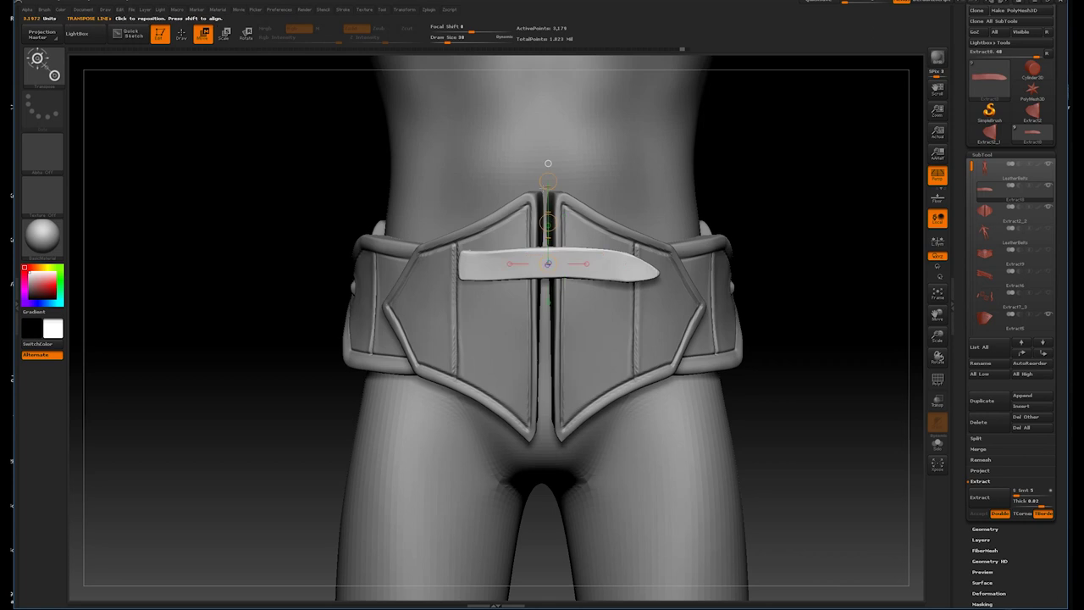
{"action": "left_click_drag", "start_coordinate": [767, 127], "coordinate": [774, 122], "text": "alt"}
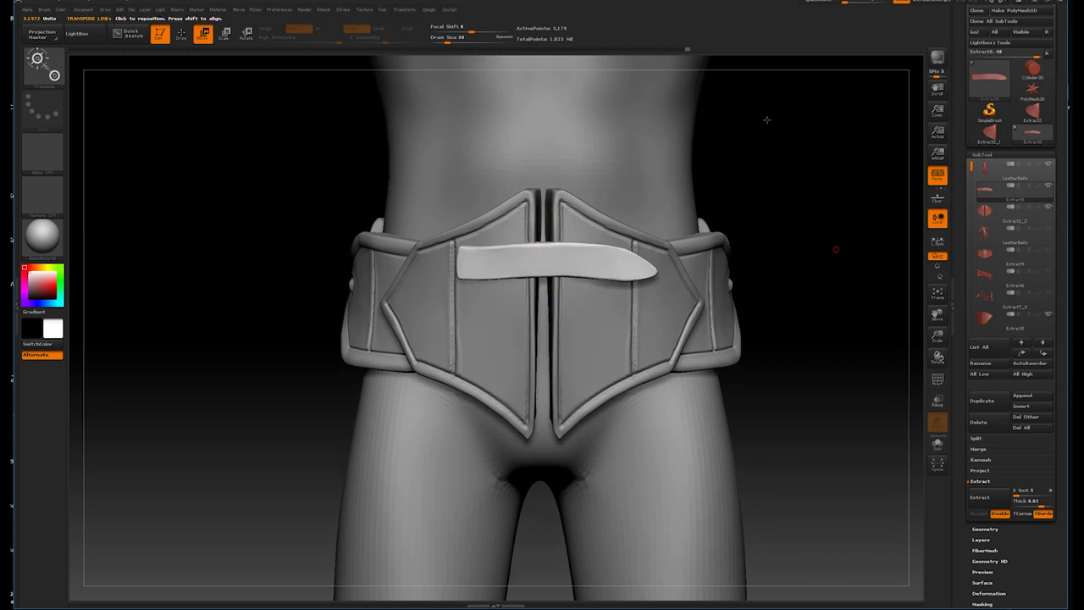
{"action": "key", "text": "f"}
{"action": "left_click", "coordinate": [38, 59]}
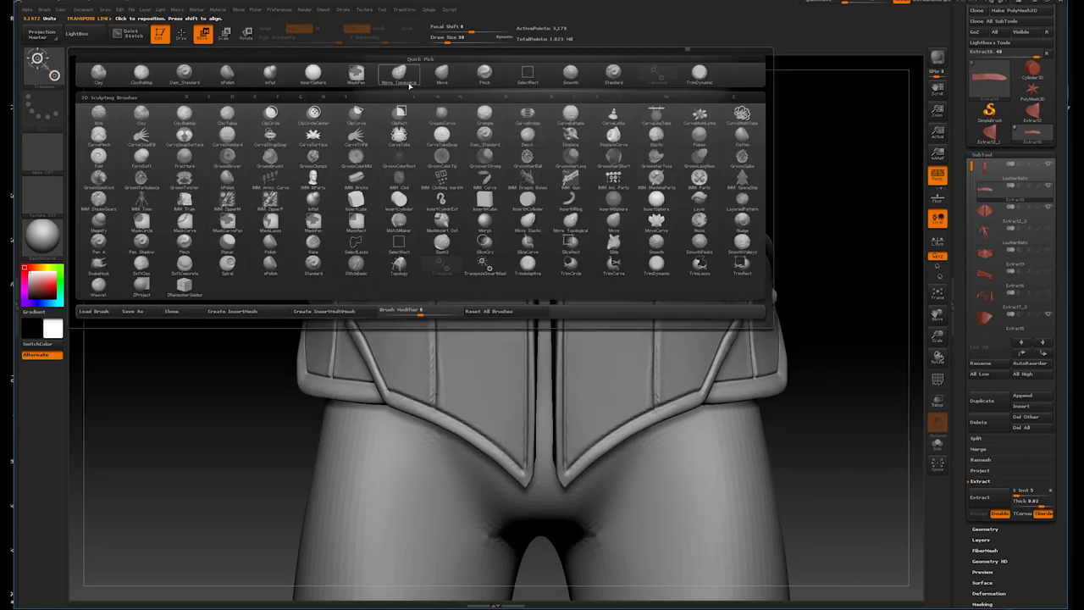
- Select Move Topological, subdivide the strap to 12,719 points, then switch to a Trim brush
{"action": "left_click", "coordinate": [402, 80]}
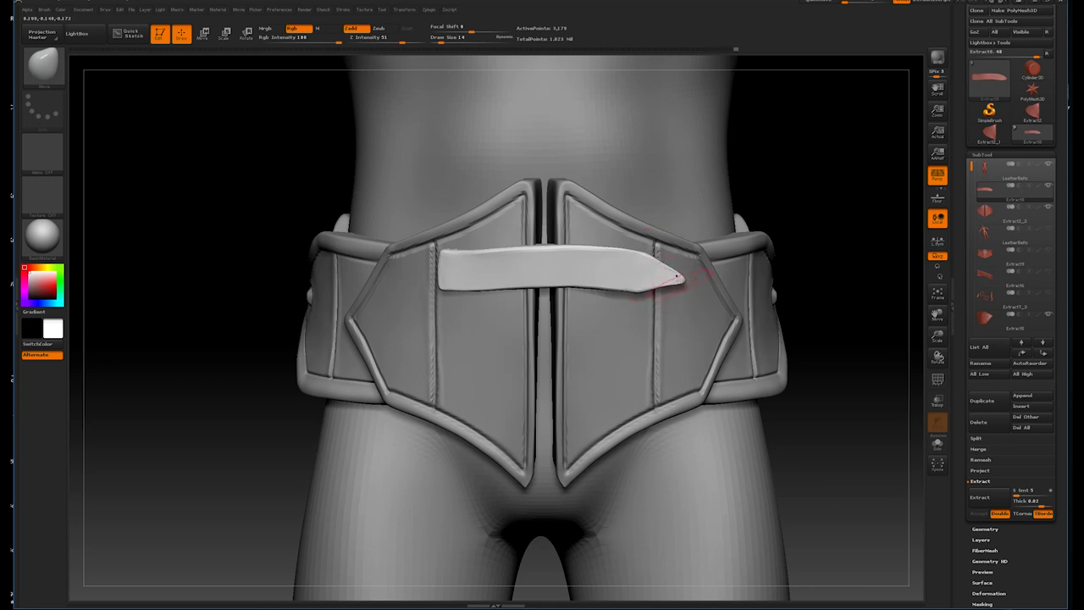
{"action": "key", "text": "ctrl+d"}
{"action": "left_click", "coordinate": [42, 65]}
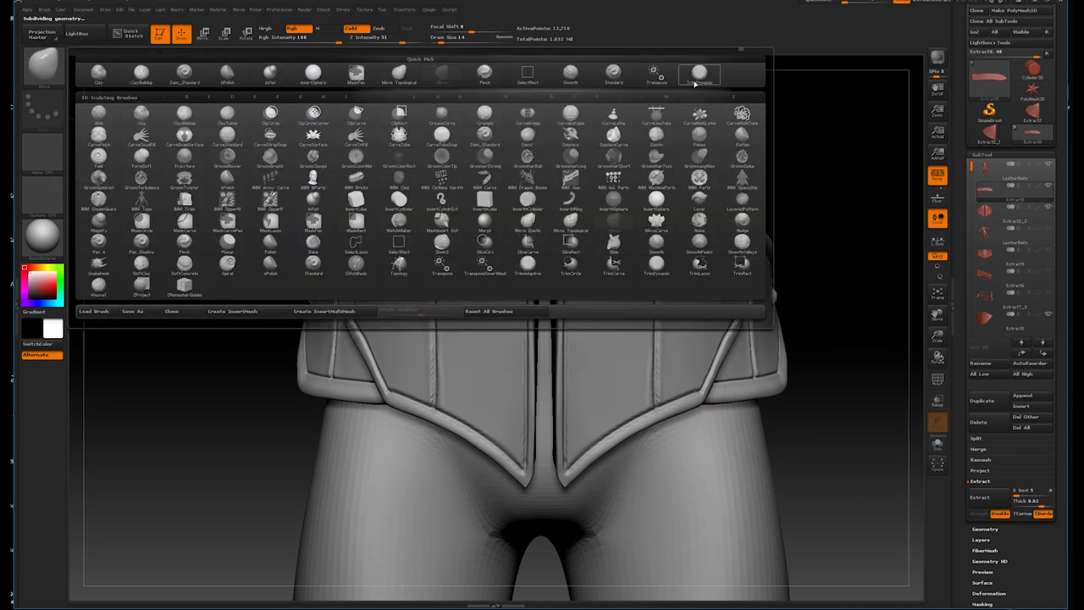
{"action": "left_click", "coordinate": [696, 76]}
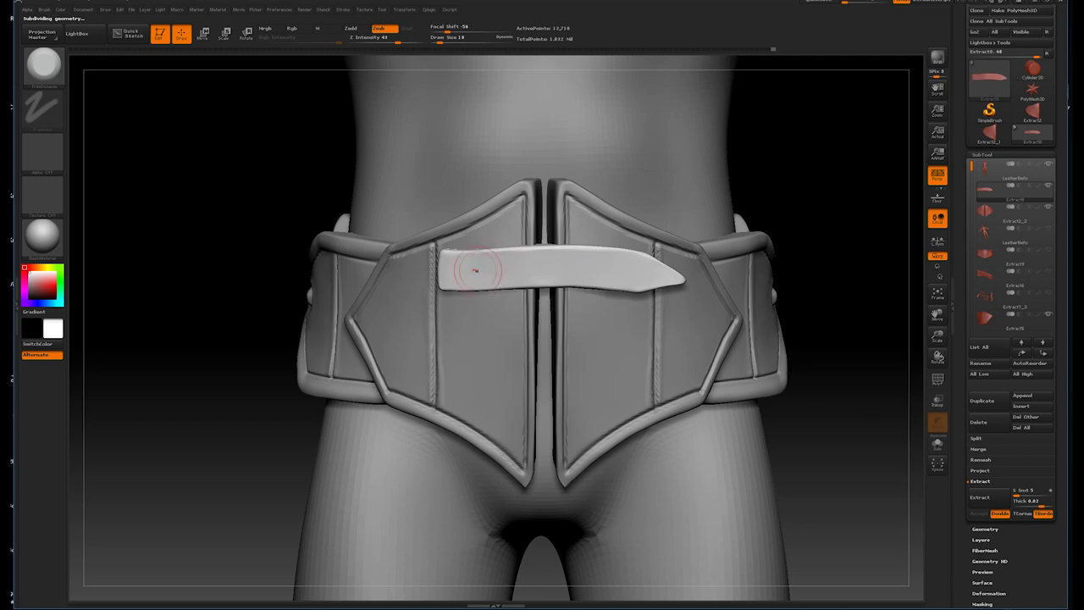
- Select the Inflate brush from the brush list using the I and N shortcuts
{"action": "left_click", "coordinate": [41, 66]}
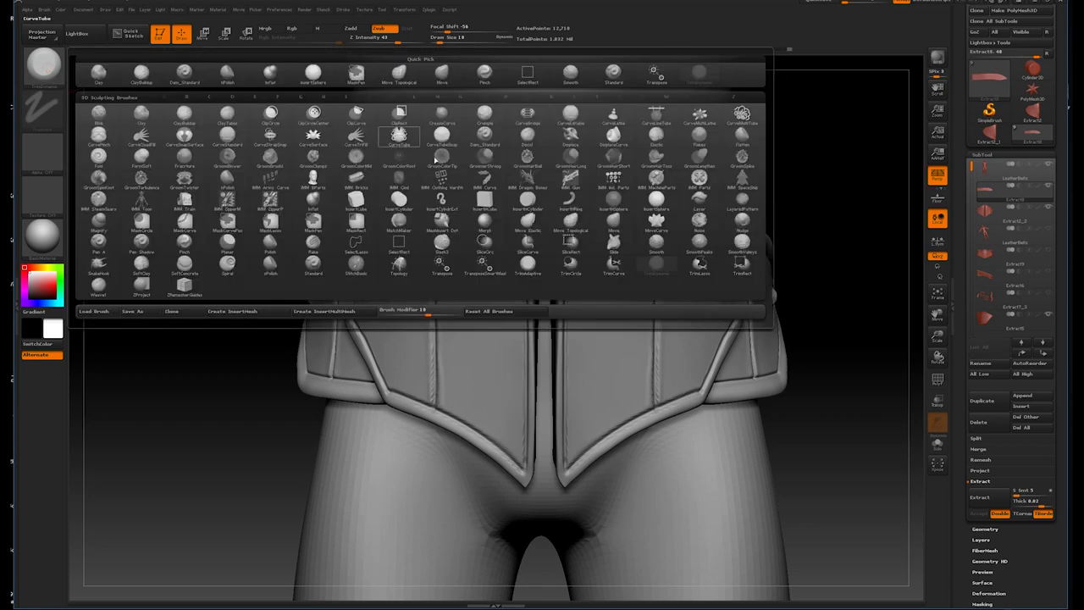
{"action": "key", "text": "i"}
{"action": "key", "text": "n"}
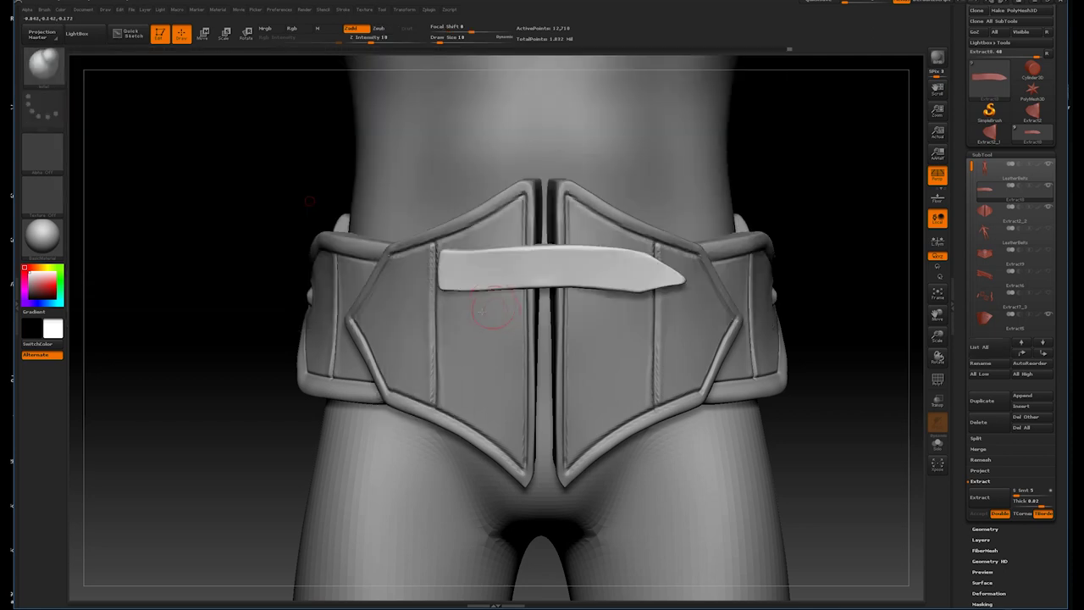
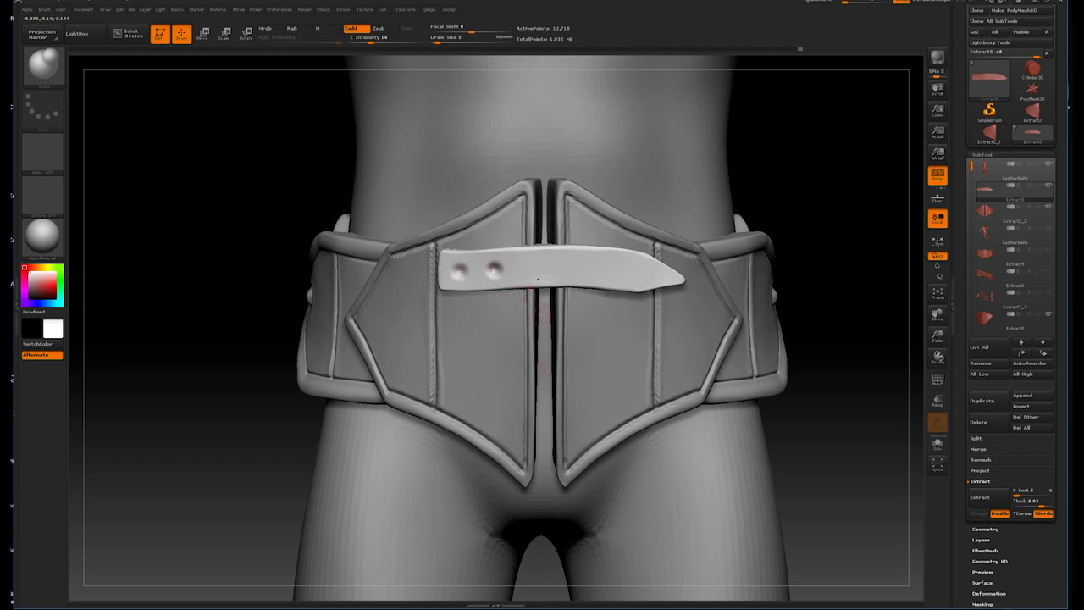
- Pick a sculpting brush and make the rivet the active piece, reframing on the belt
{"action": "left_click", "coordinate": [59, 77]}
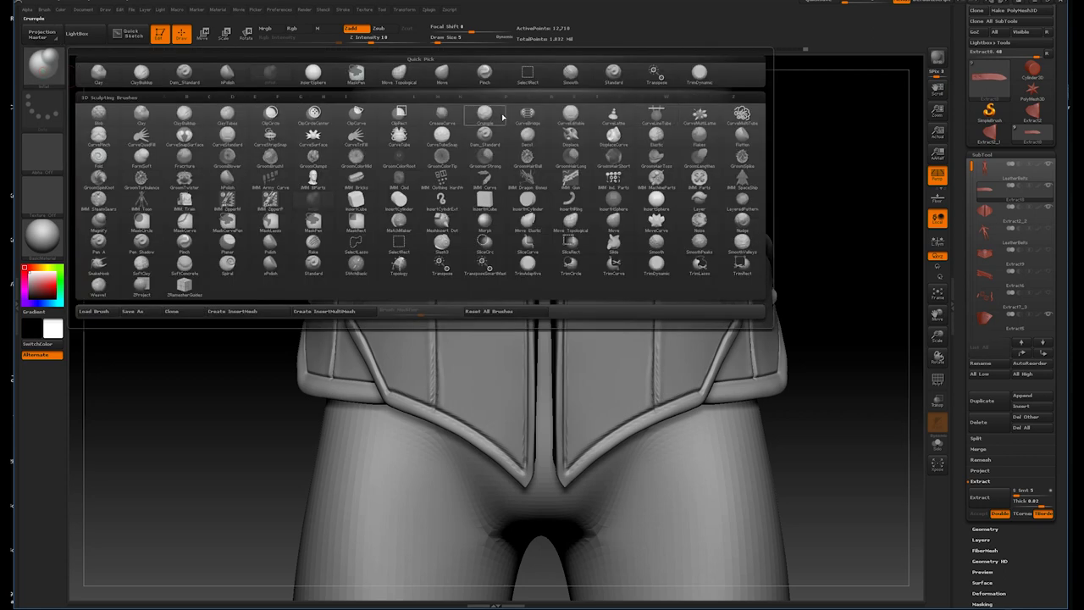
{"action": "left_click", "coordinate": [322, 77]}
{"action": "left_click", "coordinate": [984, 529]}
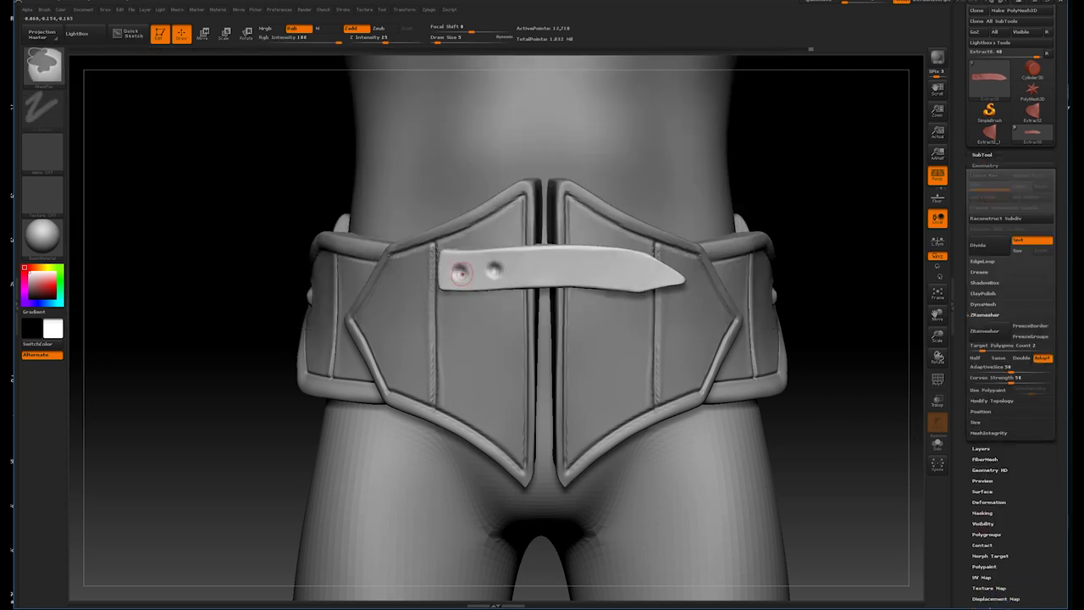
{"action": "left_click", "coordinate": [458, 271], "text": "alt"}
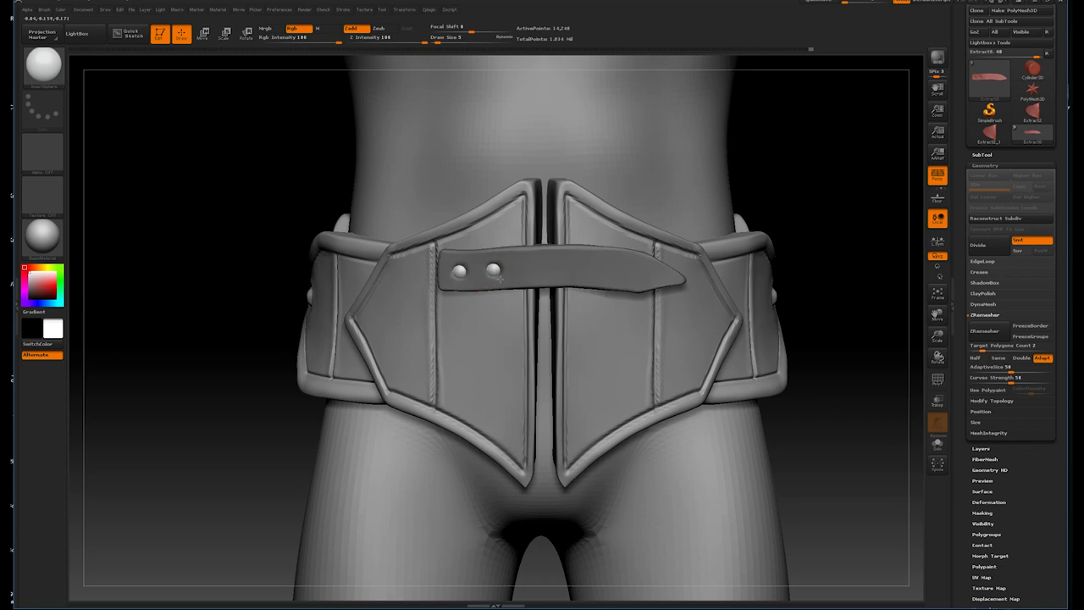
{"action": "key", "text": "f"}
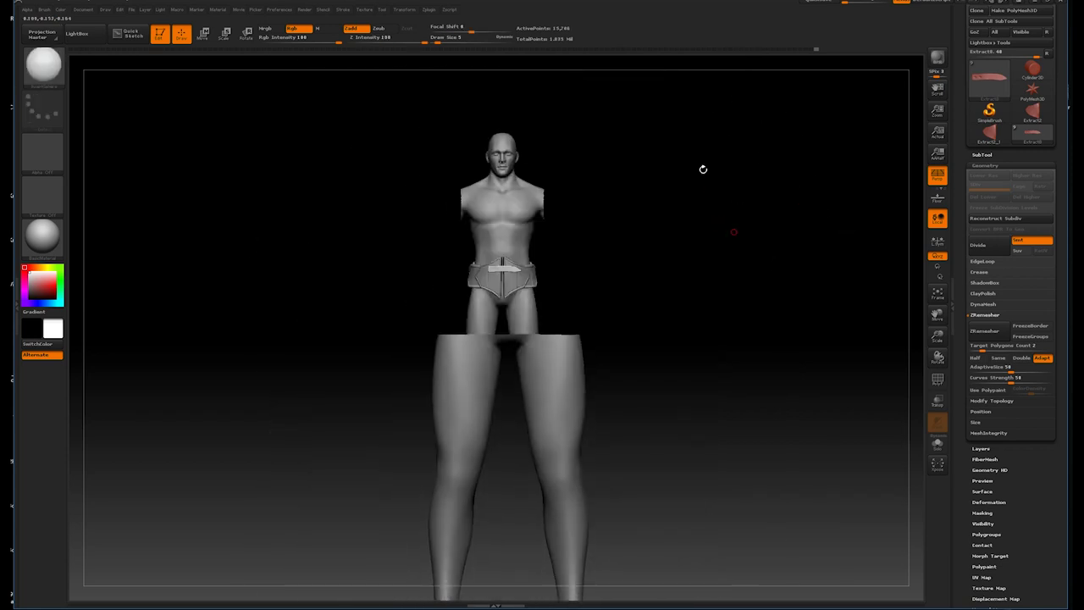
{"action": "key", "text": "f"}
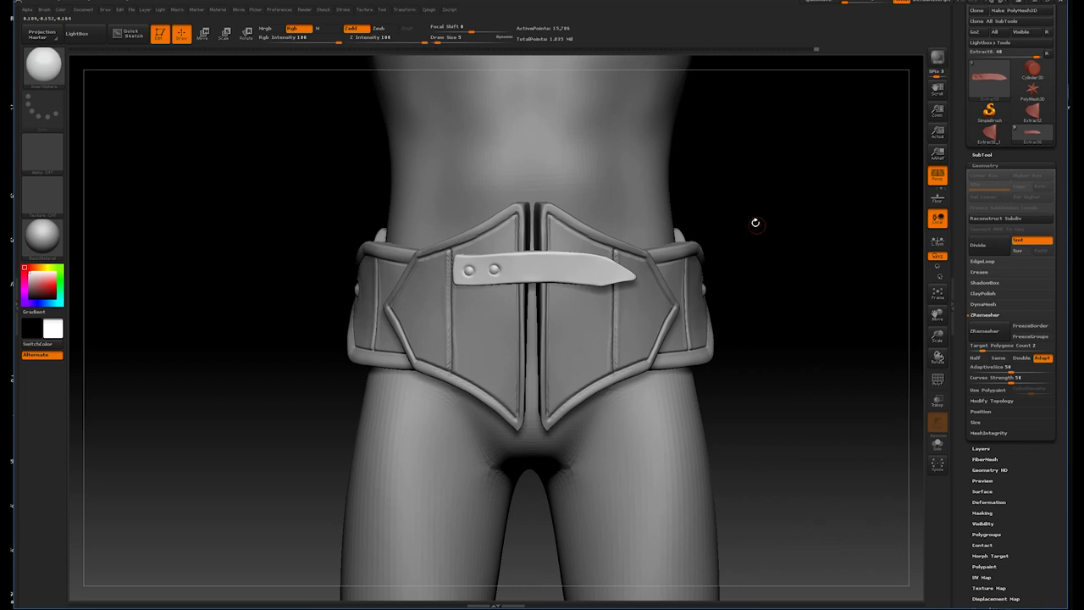
- Hide the strap so only its two rivets show, then start Split Hidden
{"action": "left_click", "coordinate": [982, 449]}
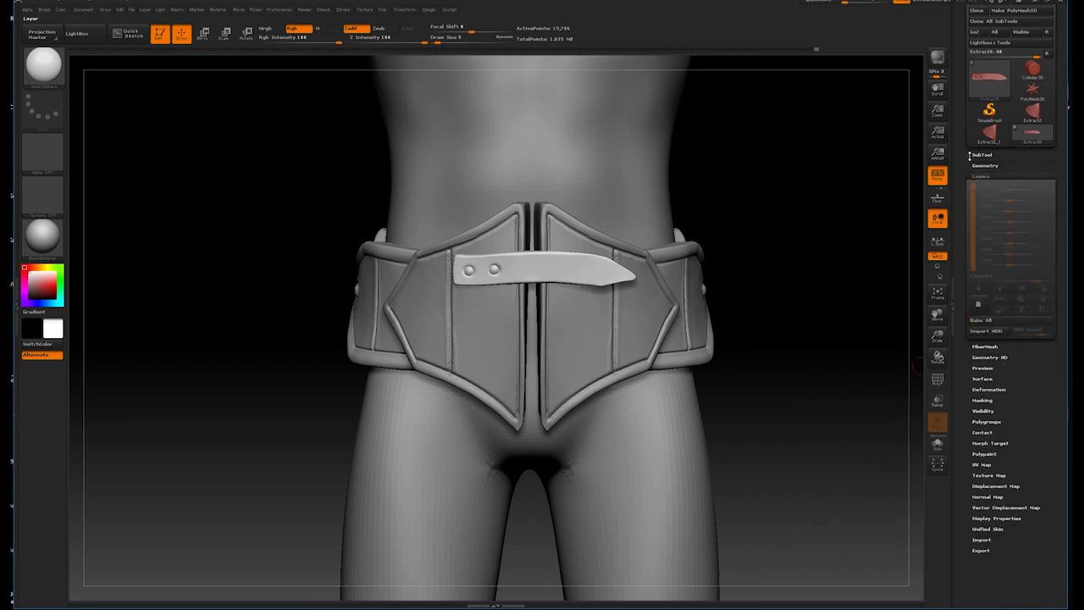
{"action": "left_click", "coordinate": [979, 155]}
{"action": "left_click", "coordinate": [608, 287], "text": "ctrl+alt+shift"}
{"action": "left_click", "coordinate": [777, 205], "text": "ctrl+shift"}
{"action": "left_click", "coordinate": [976, 438]}
{"action": "left_click", "coordinate": [1032, 451]}
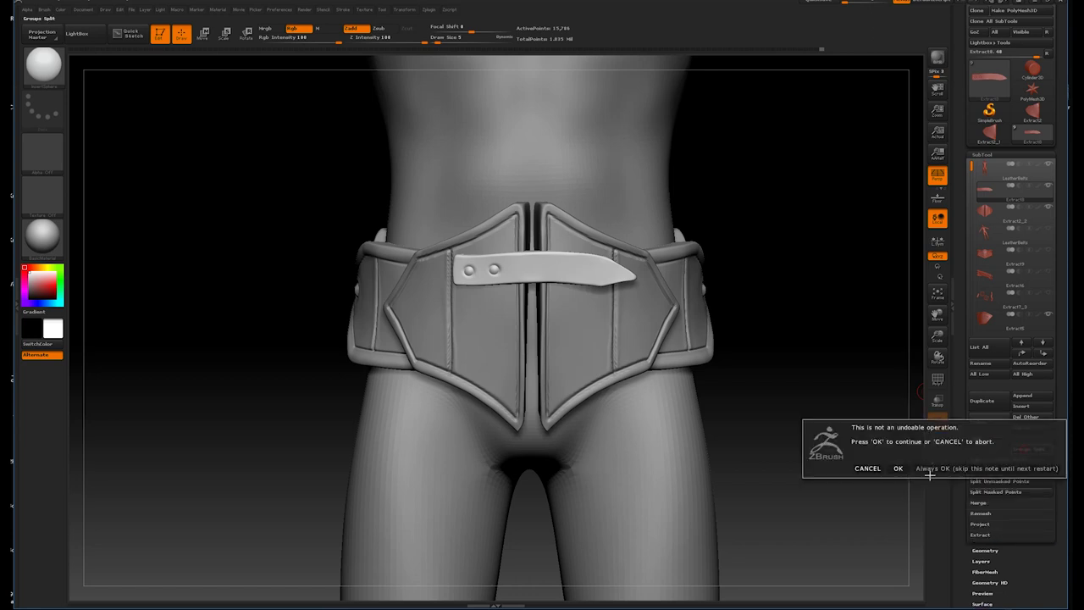
- Confirm the split so the rivets become their own subtool, and select Extract8
{"action": "left_click", "coordinate": [898, 468]}
{"action": "left_click", "coordinate": [515, 286], "text": "alt"}
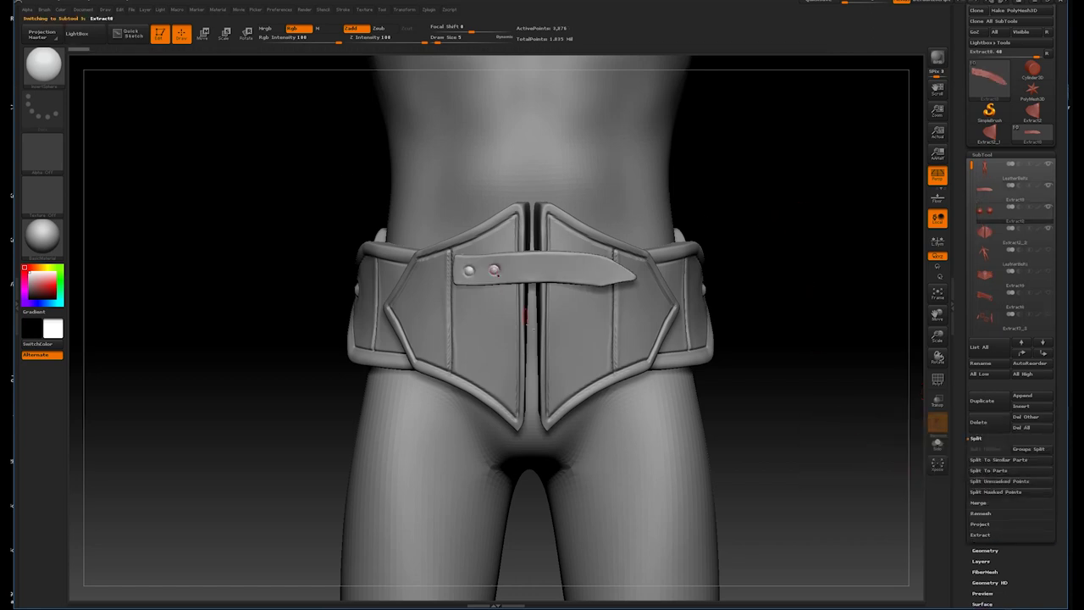
{"action": "key", "text": "b"}
{"action": "left_click_drag", "start_coordinate": [762, 195], "coordinate": [805, 226]}
{"action": "scroll", "coordinate": [491, 271], "scroll_direction": "up", "scroll_amount": 3}
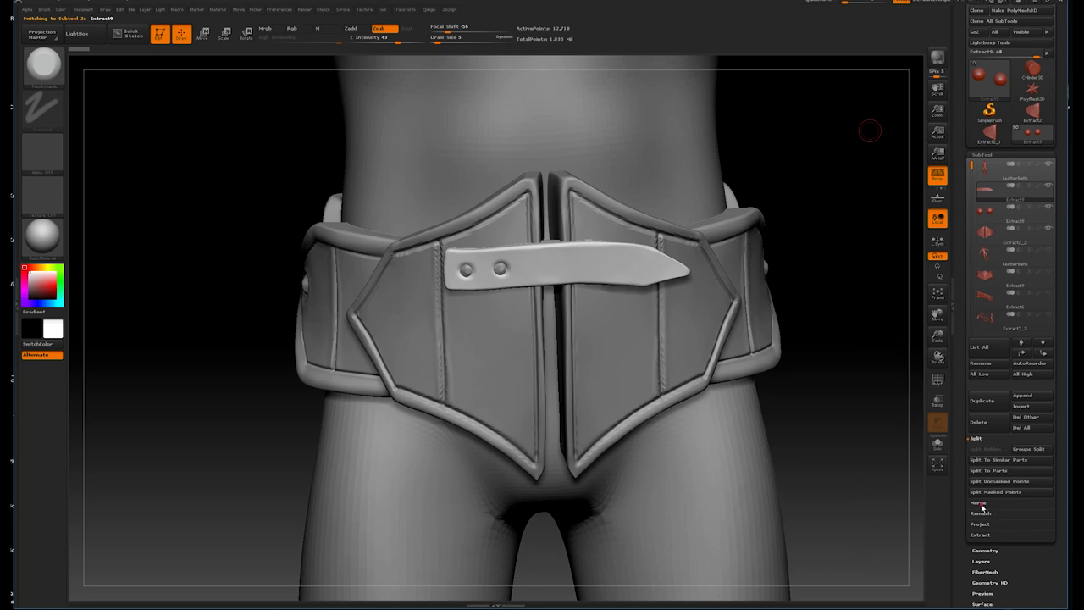
- Merge the rivets down into the strap, giving one 15,786-point subtool
{"action": "left_click", "coordinate": [990, 460]}
{"action": "left_click", "coordinate": [897, 476]}
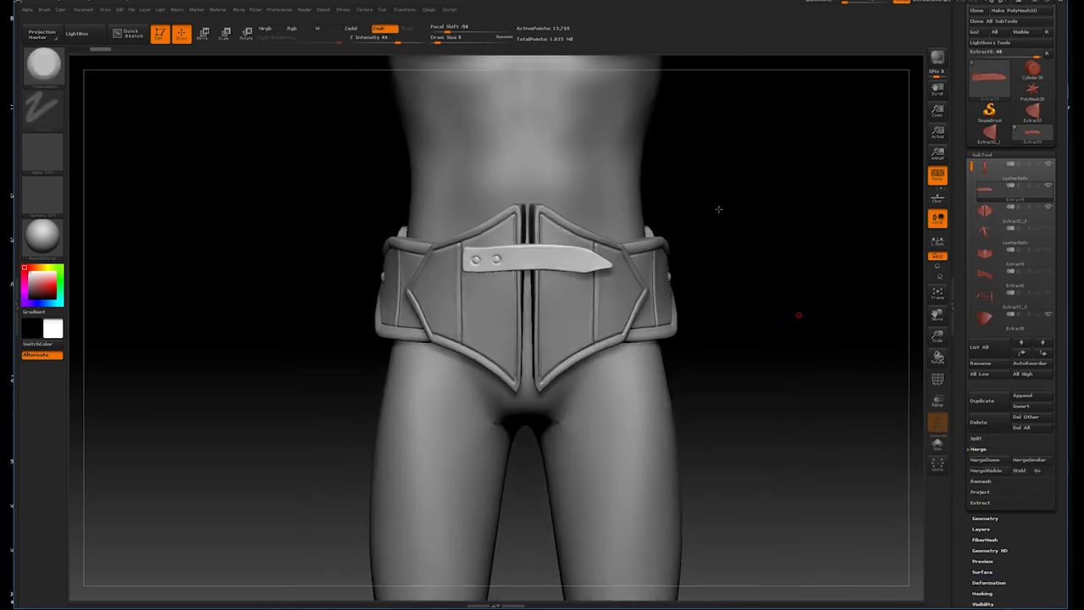
{"action": "mouse_move", "coordinate": [783, 313]}
{"action": "left_mouse_down", "text": "alt"}
{"action": "mouse_move", "coordinate": [794, 300]}
{"action": "mouse_move", "coordinate": [789, 261]}
{"action": "mouse_move", "coordinate": [792, 277]}
{"action": "left_mouse_up", "text": "alt"}
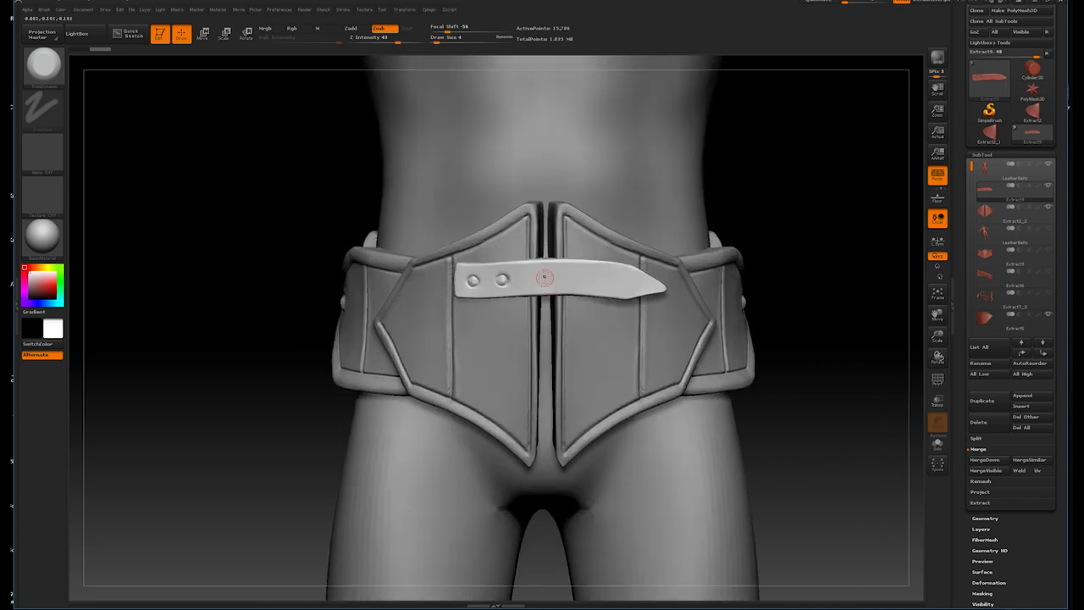
- Switch brushes and mask the hole spots along the strap beside the rivets
{"action": "key", "text": "b"}
{"action": "key", "text": "m"}
{"action": "key", "text": "v"}
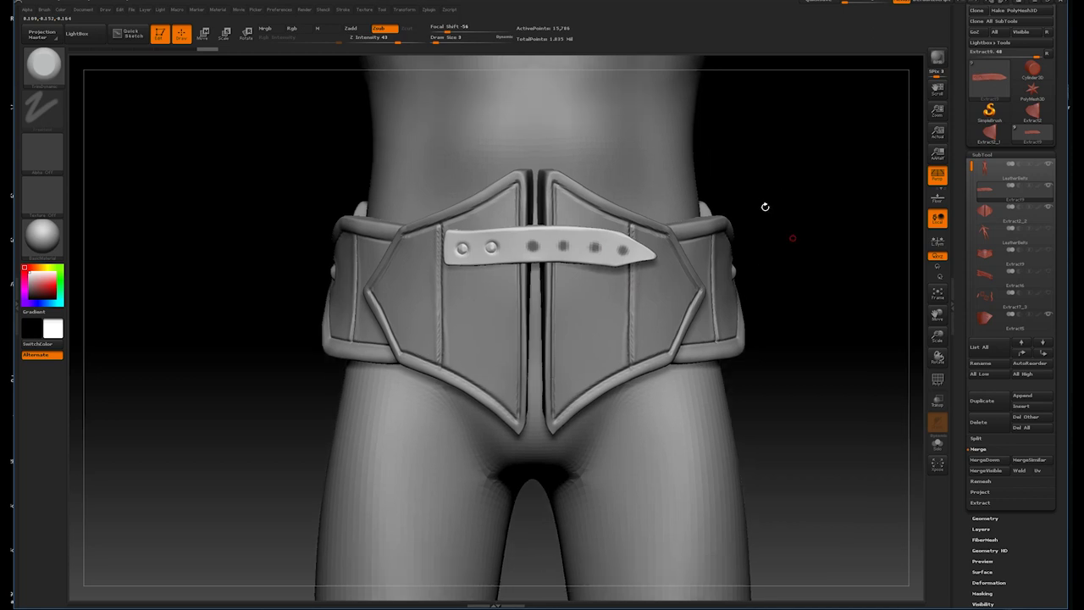
{"action": "left_click_drag", "start_coordinate": [765, 206], "coordinate": [769, 302], "text": "alt"}
{"action": "key", "text": "ctrl+z"}
{"action": "key", "text": "ctrl+z"}
{"action": "key", "text": "ctrl+z"}
{"action": "key", "text": "ctrl+z"}
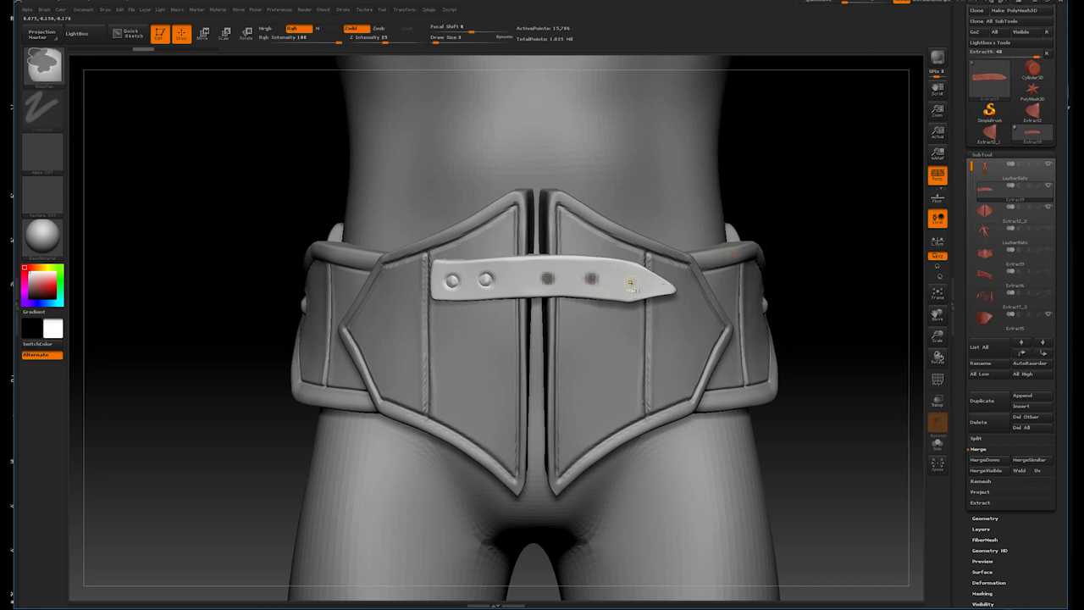
- Invert the mask, inflate the three hole areas via Deformation, and clear the mask
{"action": "left_click", "coordinate": [862, 220], "text": "ctrl"}
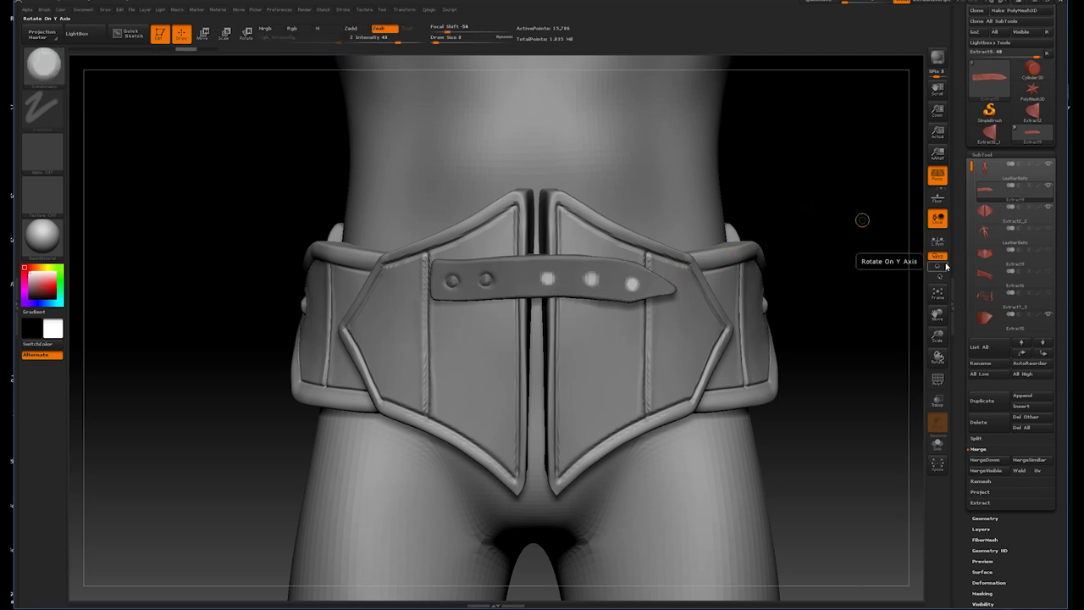
{"action": "left_click", "coordinate": [991, 583]}
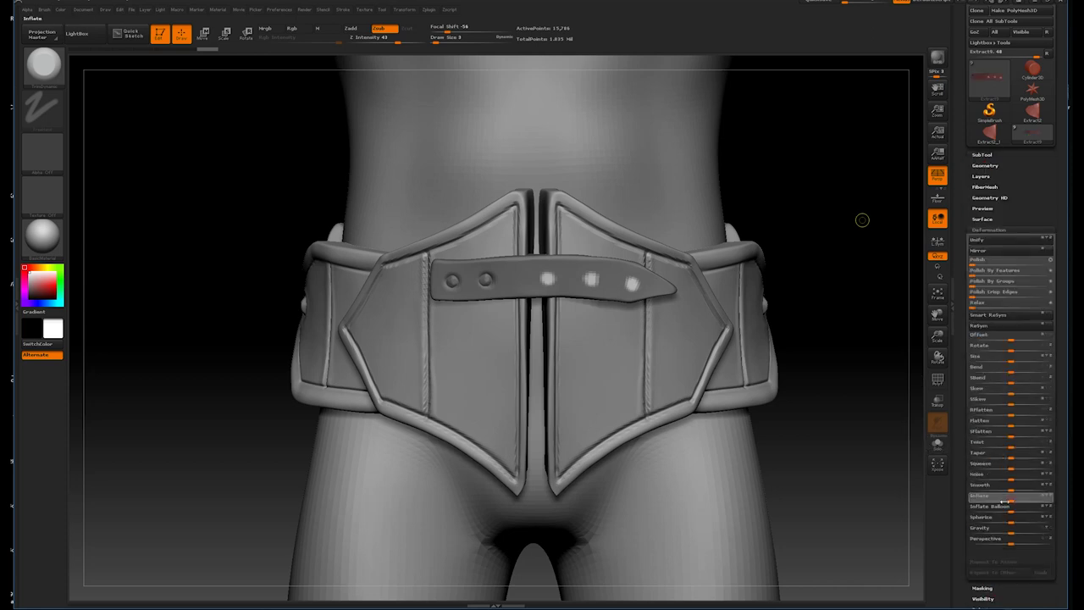
{"action": "left_click_drag", "start_coordinate": [1005, 501], "coordinate": [1011, 501]}
{"action": "mouse_move", "coordinate": [895, 367]}
{"action": "left_mouse_down", "text": "ctrl"}
{"action": "mouse_move", "coordinate": [825, 245]}
{"action": "mouse_move", "coordinate": [764, 225]}
{"action": "mouse_move", "coordinate": [842, 310]}
{"action": "mouse_move", "coordinate": [832, 326]}
{"action": "mouse_move", "coordinate": [828, 314]}
{"action": "left_mouse_up", "text": "ctrl"}
{"action": "left_click", "coordinate": [982, 154]}
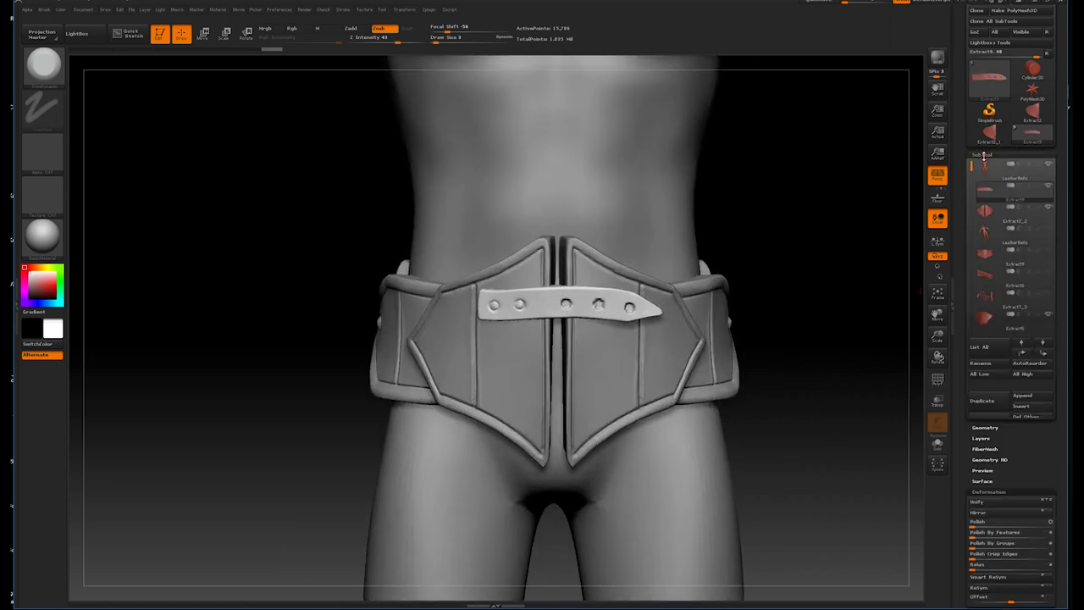
- Duplicate the holed strap and move the copy down below the first one
{"action": "left_click", "coordinate": [992, 407]}
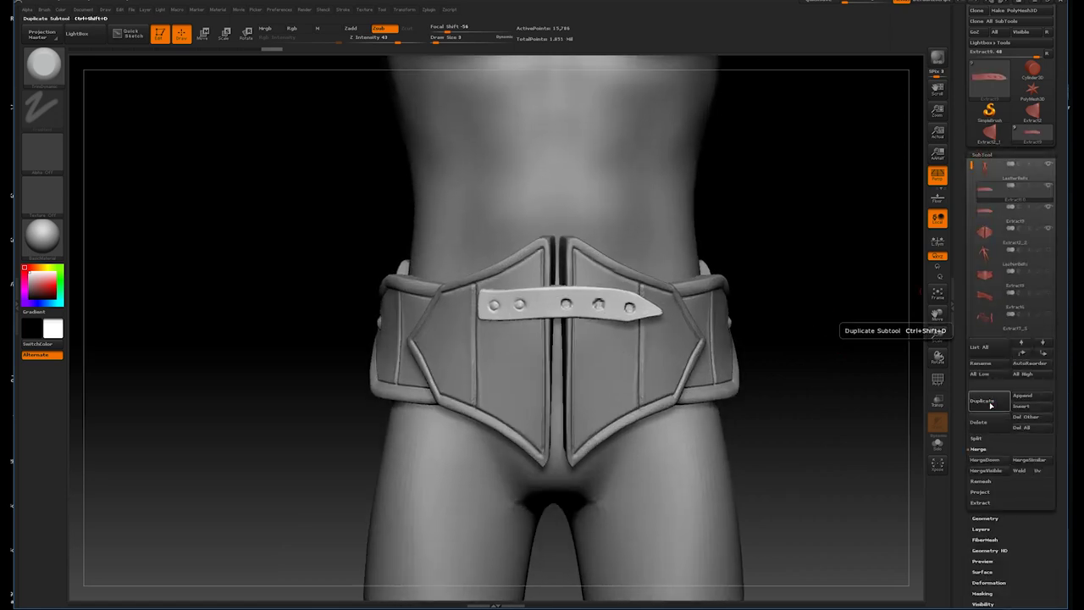
{"action": "left_click", "coordinate": [204, 34]}
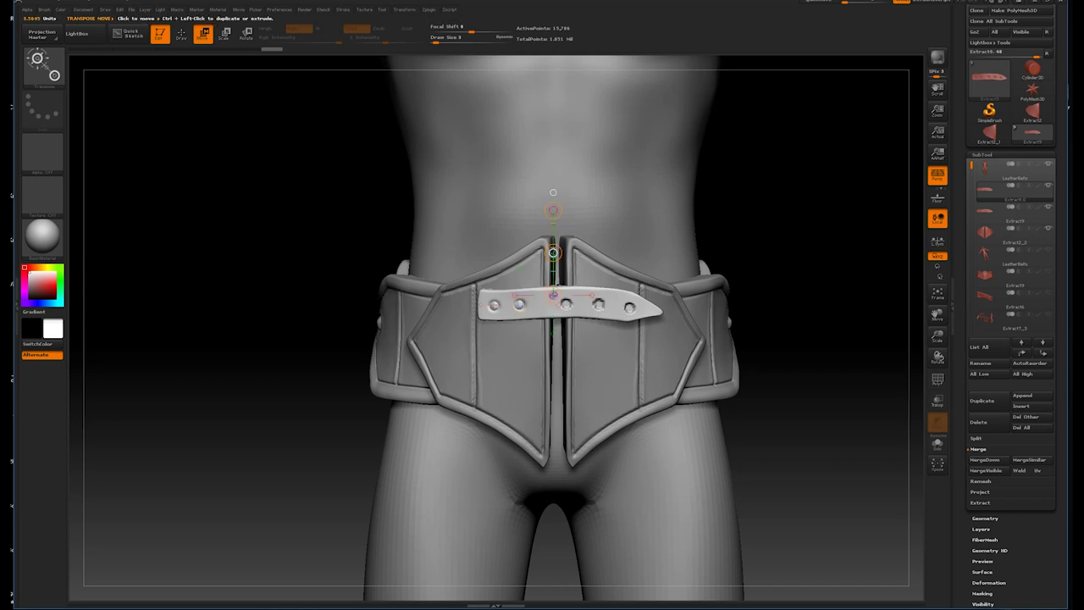
{"action": "left_click_drag", "start_coordinate": [553, 253], "coordinate": [553, 303]}
{"action": "left_click_drag", "start_coordinate": [728, 229], "coordinate": [742, 225]}
{"action": "key", "text": "f"}
{"action": "right_click_drag", "start_coordinate": [757, 189], "coordinate": [189, 114], "text": "alt"}
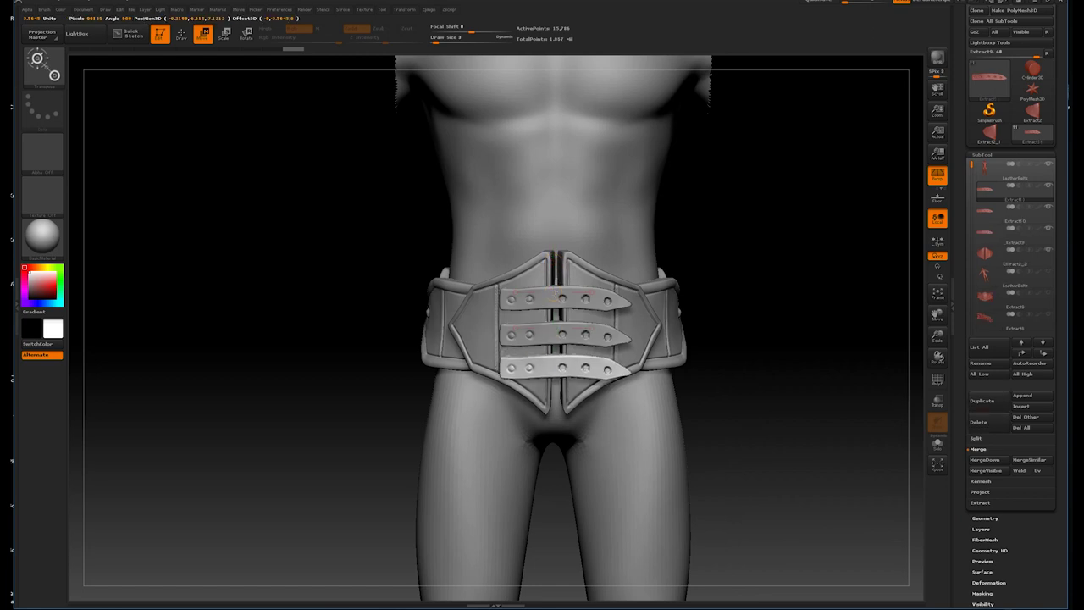
{"action": "left_click_drag", "start_coordinate": [772, 254], "coordinate": [757, 271]}
{"action": "key", "text": "f"}
{"action": "right_click_drag", "start_coordinate": [740, 259], "coordinate": [749, 315], "text": "alt"}
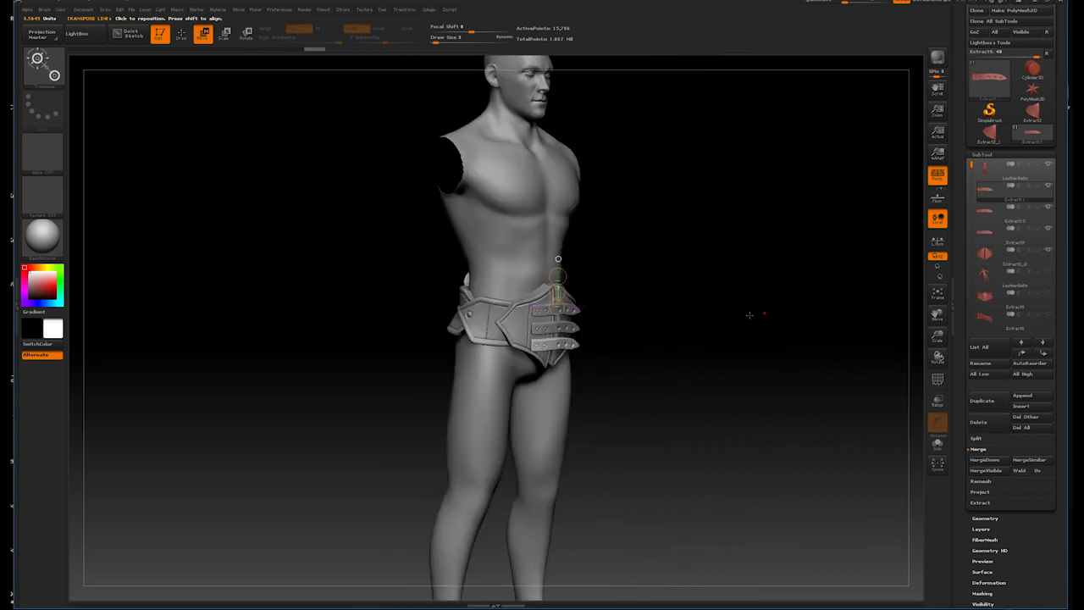
{"action": "left_click_drag", "start_coordinate": [748, 315], "coordinate": [786, 305], "text": "shift"}
{"action": "left_click_drag", "start_coordinate": [557, 339], "coordinate": [556, 229], "text": "shift"}
{"action": "right_click_drag", "start_coordinate": [787, 254], "coordinate": [806, 222], "text": "alt"}
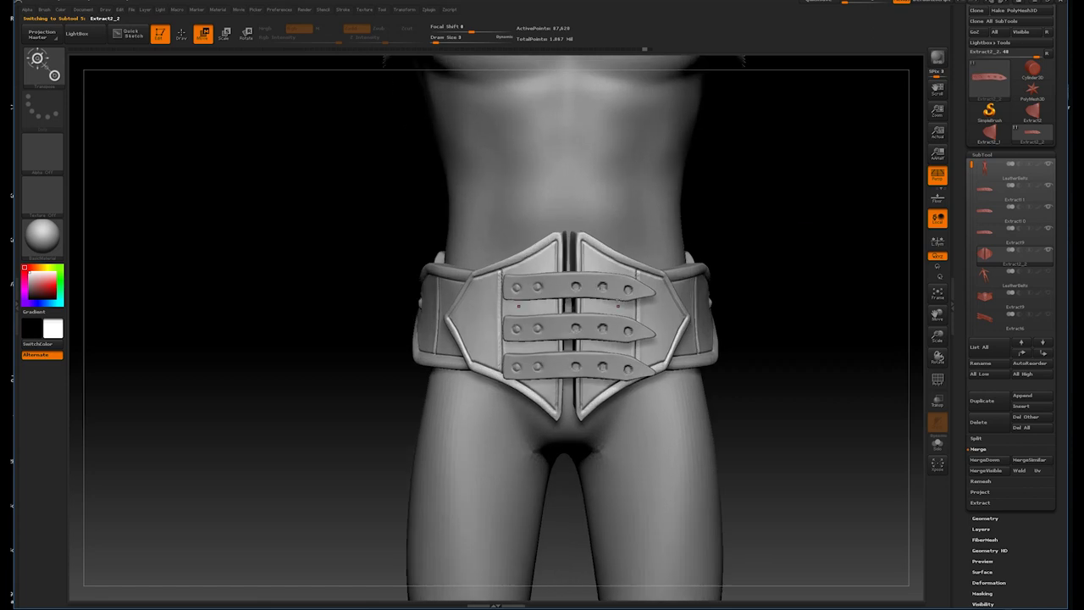
- Pick a sculpting brush and orbit the figure to check the stacked straps
{"action": "left_click", "coordinate": [37, 59]}
{"action": "left_click", "coordinate": [96, 73]}
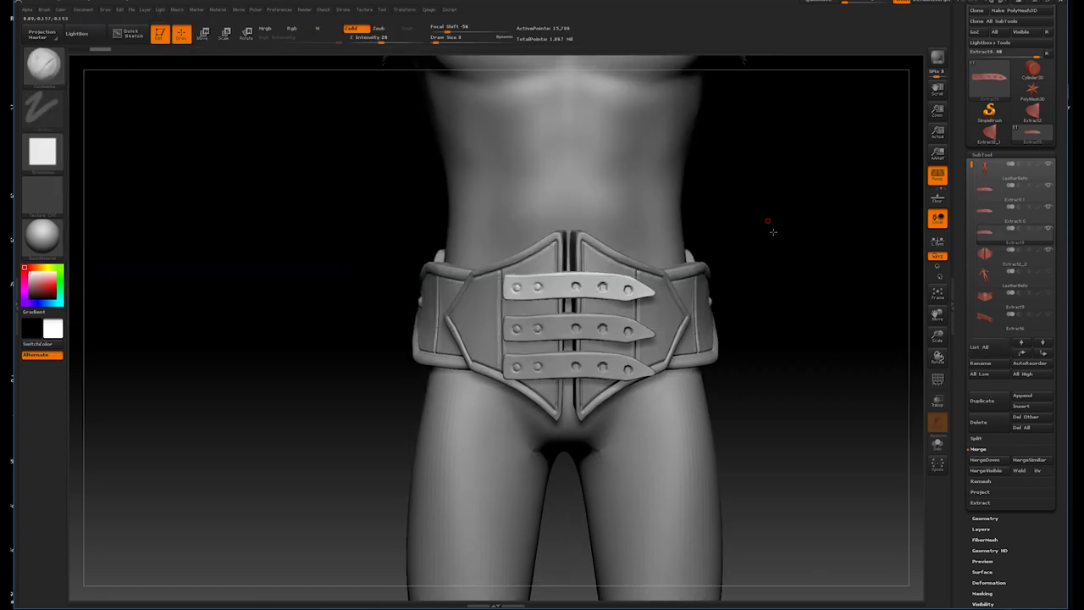
{"action": "key", "text": "f"}
{"action": "mouse_move", "coordinate": [750, 218]}
{"action": "left_mouse_down"}
{"action": "mouse_move", "coordinate": [599, 239]}
{"action": "mouse_move", "coordinate": [752, 234]}
{"action": "left_mouse_up"}
{"action": "right_click_drag", "start_coordinate": [753, 234], "coordinate": [764, 259], "text": "ctrl"}
{"action": "mouse_move", "coordinate": [764, 259]}
{"action": "left_mouse_down"}
{"action": "mouse_move", "coordinate": [719, 220]}
{"action": "mouse_move", "coordinate": [725, 283]}
{"action": "mouse_move", "coordinate": [748, 290]}
{"action": "left_mouse_up"}
{"action": "right_click_drag", "start_coordinate": [747, 290], "coordinate": [721, 322], "text": "ctrl"}
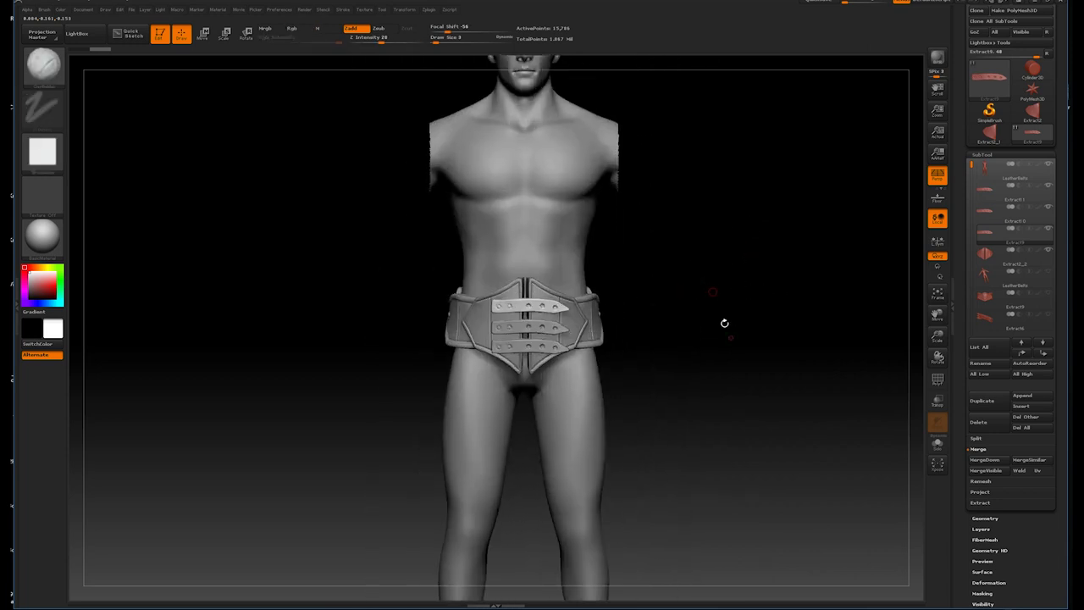
{"action": "left_click_drag", "start_coordinate": [721, 318], "coordinate": [735, 346]}
{"action": "left_click", "coordinate": [1024, 395]}
- Append a star mesh subtool, then import the BeltClip_hi.OBJ buckle mesh
{"action": "left_click", "coordinate": [1023, 396]}
{"action": "left_click", "coordinate": [723, 402]}
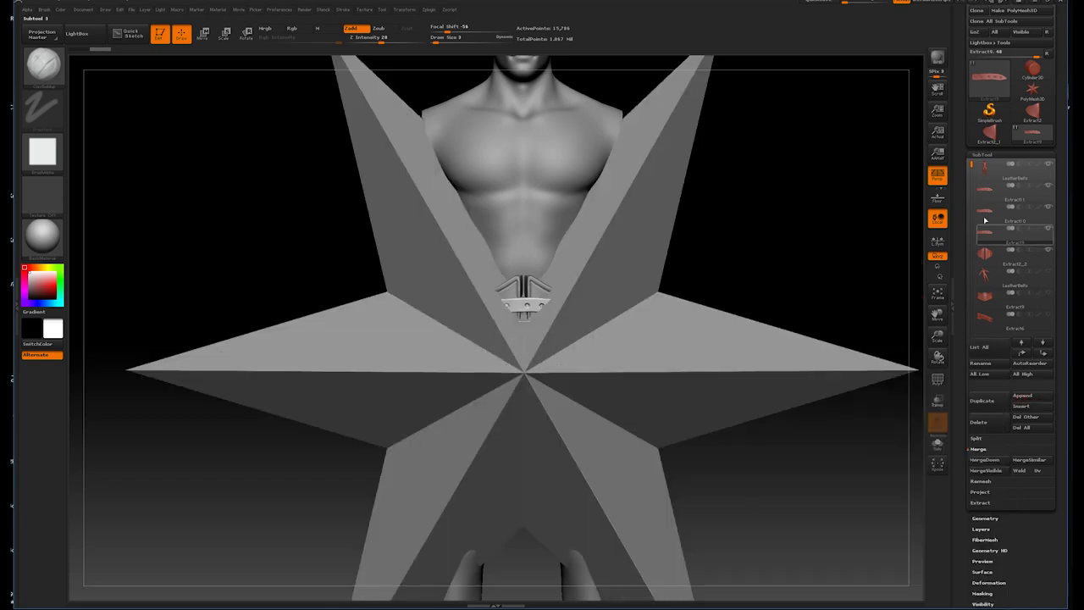
{"action": "left_click", "coordinate": [733, 381], "text": "alt"}
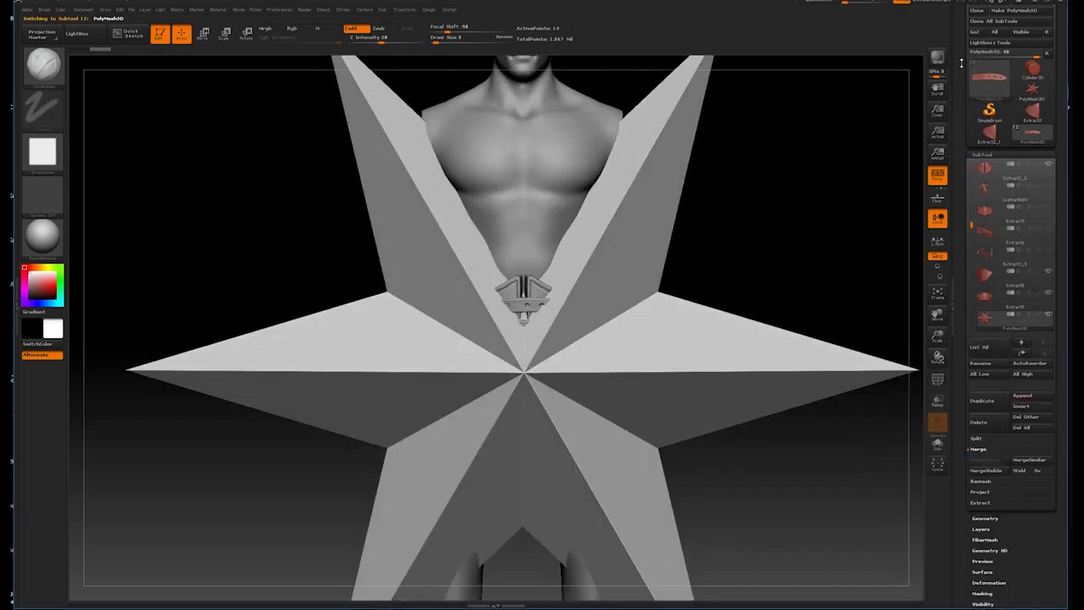
{"action": "scroll", "coordinate": [985, 46], "scroll_direction": "up", "scroll_amount": 2}
{"action": "left_click", "coordinate": [984, 36]}
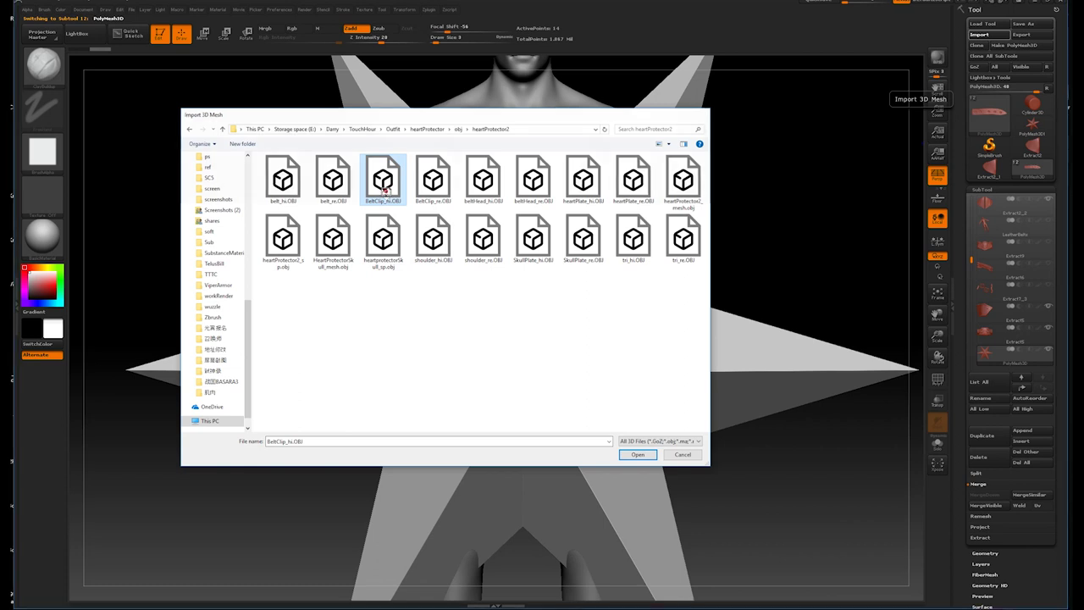
{"action": "double_click", "coordinate": [382, 182]}
{"action": "left_click_drag", "start_coordinate": [646, 227], "coordinate": [332, 76], "text": "alt"}
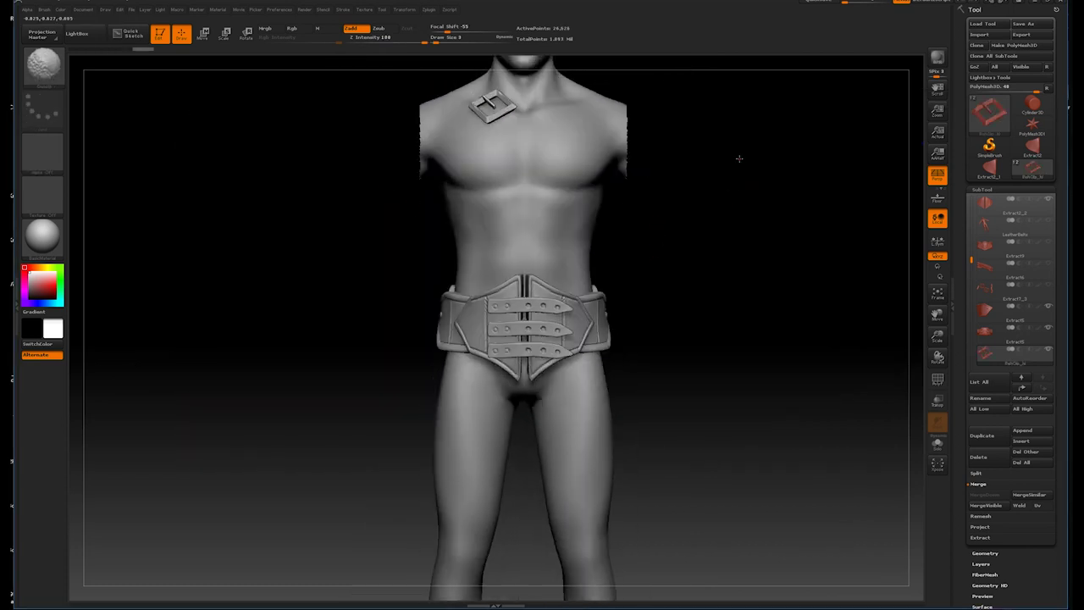
- Snap the buckle to the belt centre with Move and nudge it slightly upward
{"action": "left_click", "coordinate": [204, 34]}
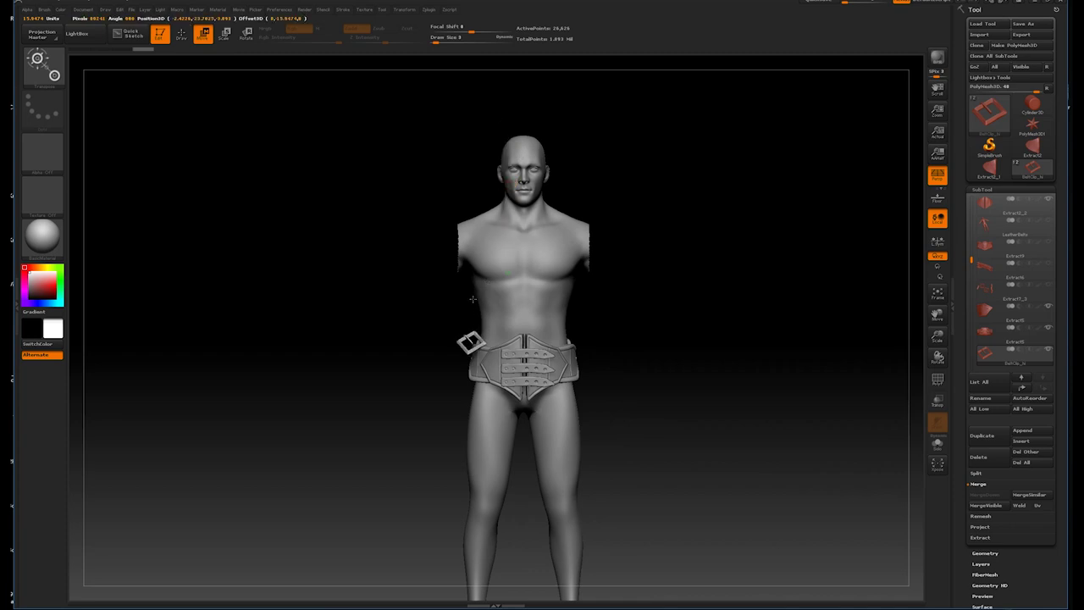
{"action": "left_click_drag", "start_coordinate": [507, 236], "coordinate": [507, 132]}
{"action": "mouse_move", "coordinate": [641, 234]}
{"action": "left_mouse_down", "text": "alt"}
{"action": "mouse_move", "coordinate": [737, 387]}
{"action": "mouse_move", "coordinate": [605, 347]}
{"action": "left_mouse_up", "text": "alt"}
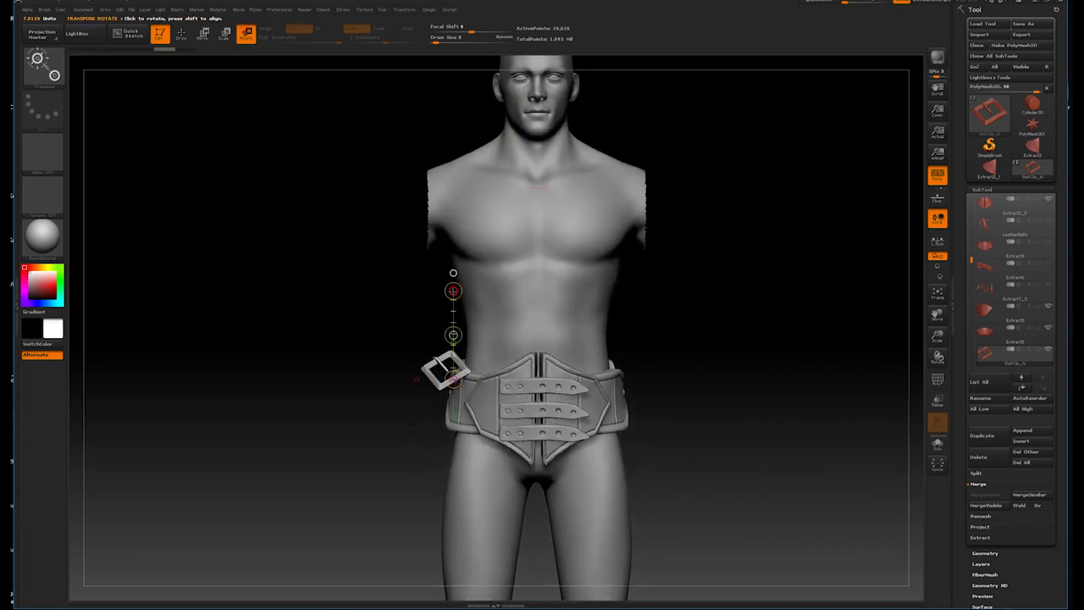
{"action": "mouse_move", "coordinate": [699, 280]}
{"action": "left_mouse_down"}
{"action": "mouse_move", "coordinate": [680, 327]}
{"action": "mouse_move", "coordinate": [706, 302]}
{"action": "mouse_move", "coordinate": [551, 369]}
{"action": "left_mouse_up"}
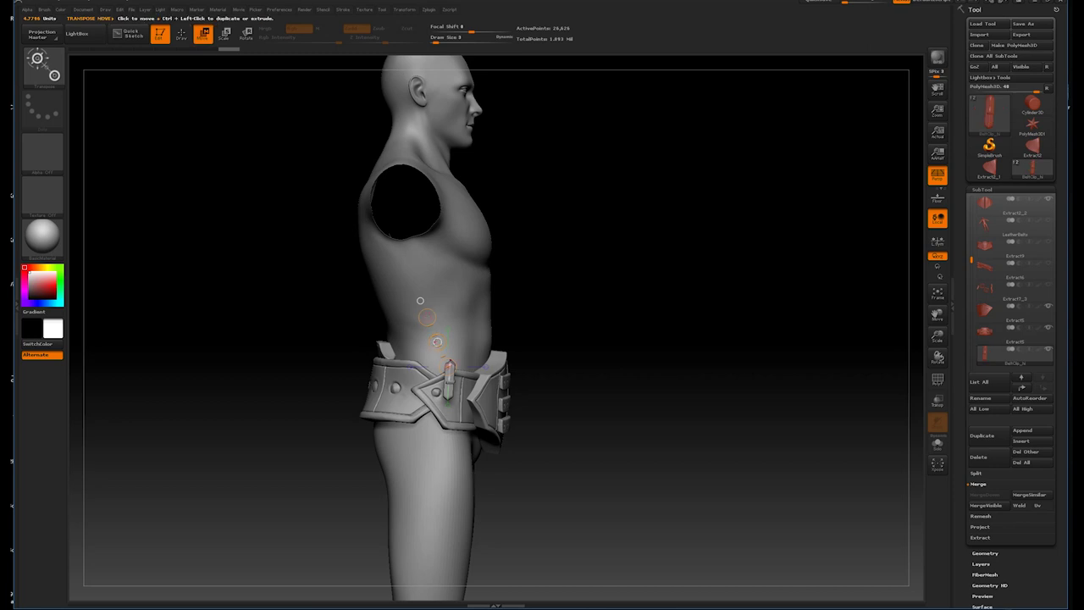
{"action": "left_click_drag", "start_coordinate": [576, 314], "coordinate": [271, 249]}
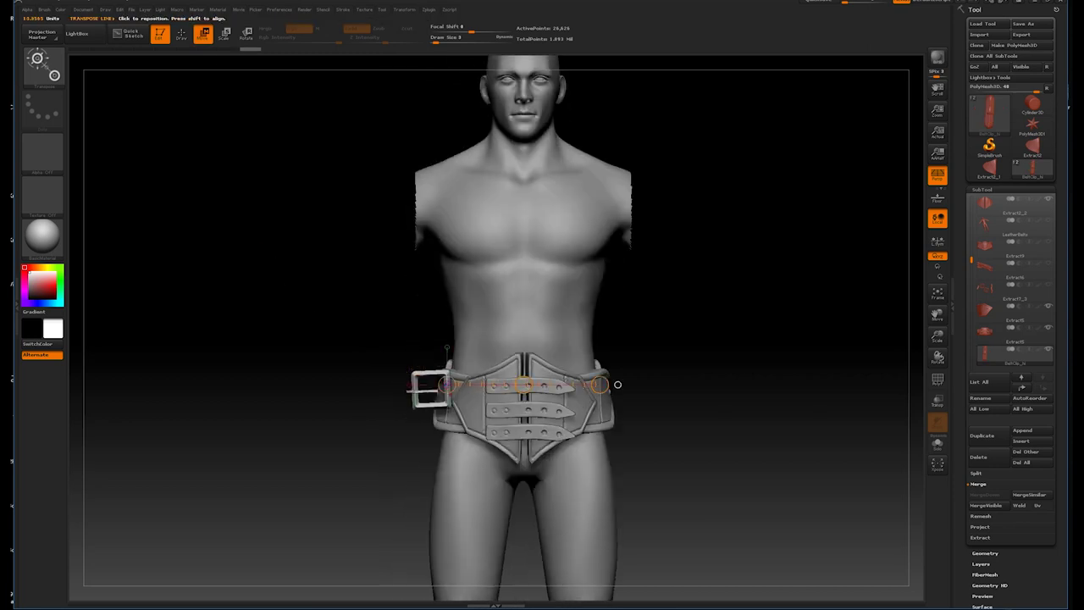
{"action": "left_click", "coordinate": [617, 384]}
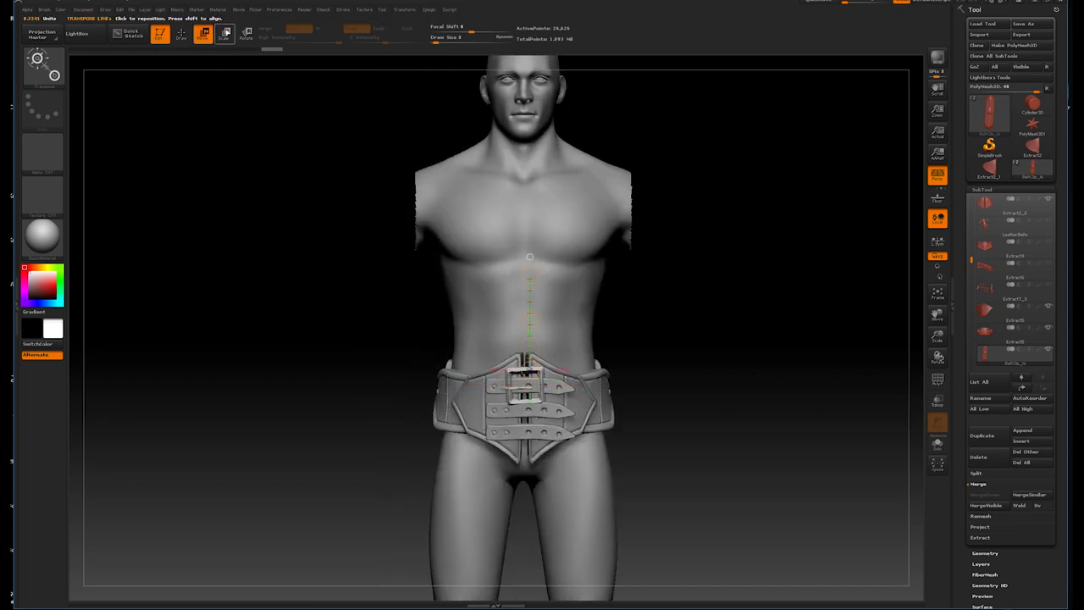
{"action": "left_click_drag", "start_coordinate": [529, 256], "coordinate": [529, 249]}
{"action": "left_click_drag", "start_coordinate": [733, 357], "coordinate": [628, 317]}
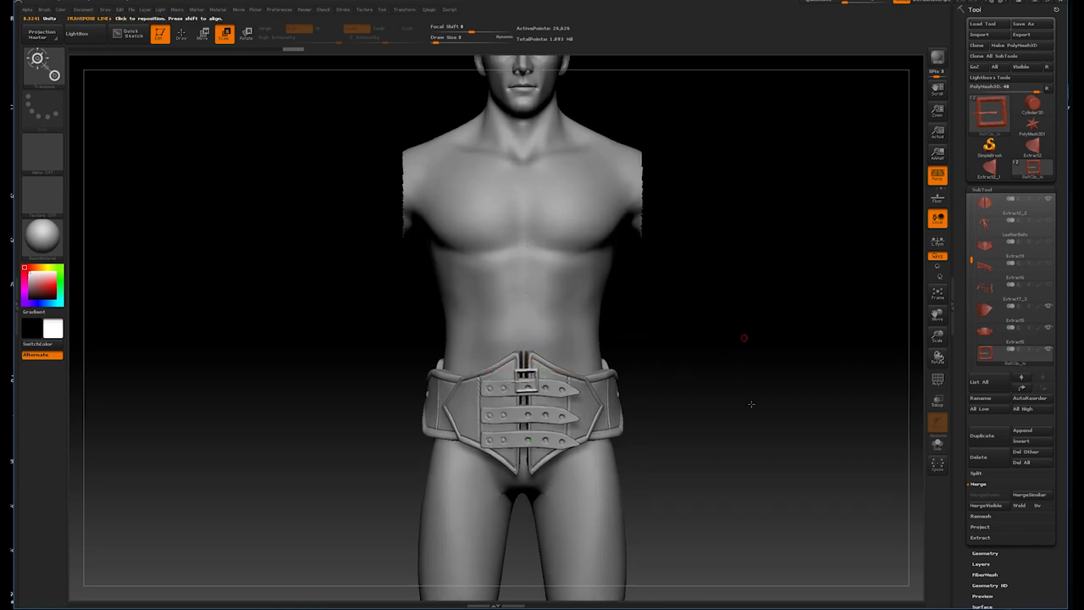
- Lower the buckle onto the top strap and check its placement from the side
{"action": "left_click", "coordinate": [203, 34]}
{"action": "left_click_drag", "start_coordinate": [519, 335], "coordinate": [517, 351]}
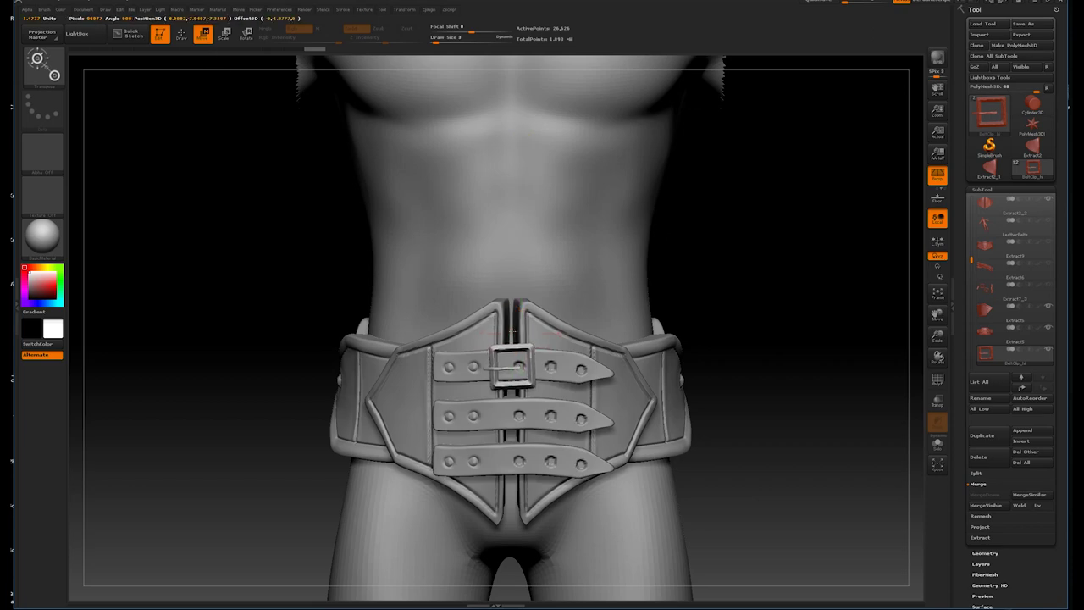
{"action": "mouse_move", "coordinate": [705, 283]}
{"action": "left_mouse_down"}
{"action": "mouse_move", "coordinate": [396, 302]}
{"action": "mouse_move", "coordinate": [687, 313]}
{"action": "mouse_move", "coordinate": [690, 285]}
{"action": "mouse_move", "coordinate": [811, 342]}
{"action": "left_mouse_up"}
{"action": "scroll", "coordinate": [967, 562], "scroll_direction": "down", "scroll_amount": 3}
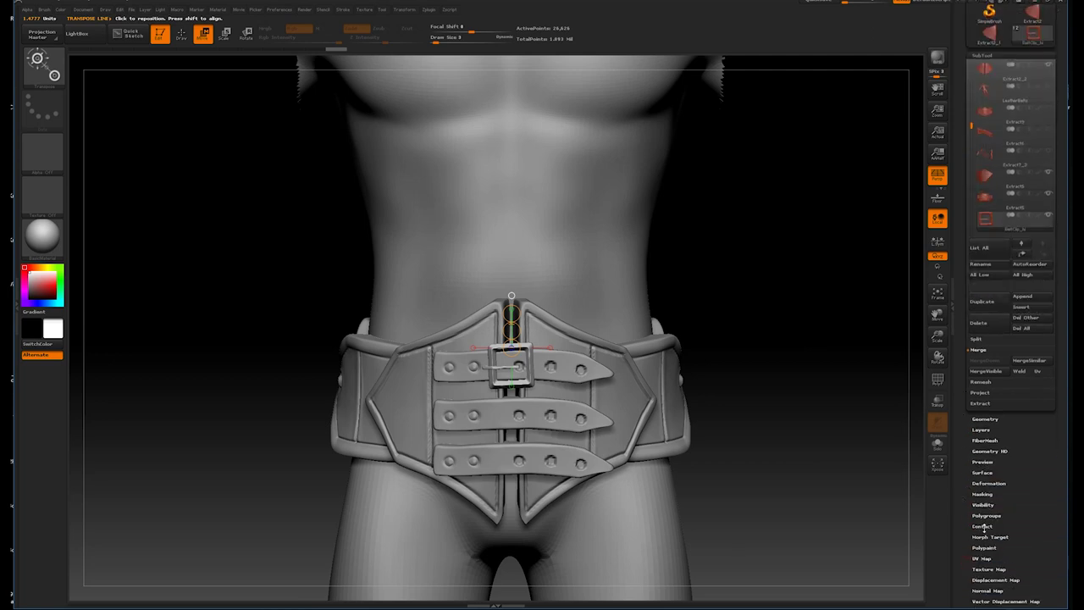
{"action": "left_click", "coordinate": [989, 482]}
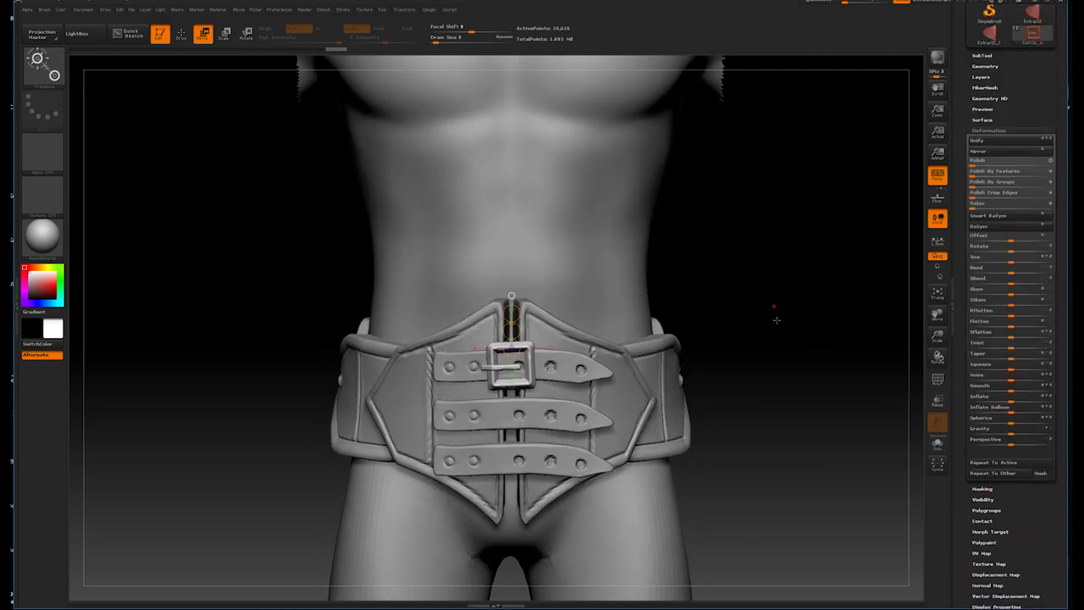
{"action": "right_click_drag", "start_coordinate": [773, 310], "coordinate": [817, 314], "text": "alt"}
{"action": "mouse_move", "coordinate": [756, 291]}
{"action": "right_mouse_down"}
{"action": "mouse_move", "coordinate": [818, 314]}
{"action": "mouse_move", "coordinate": [801, 224]}
{"action": "right_mouse_up"}
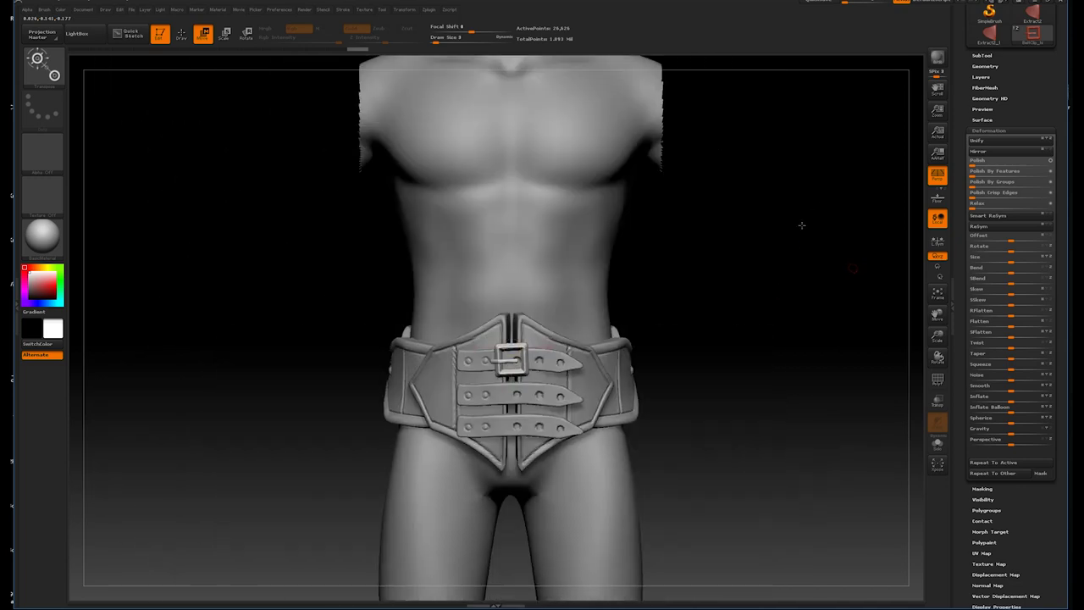
{"action": "left_click", "coordinate": [44, 74]}
- Duplicate the buckle and move the copy down onto the middle strap
{"action": "key", "text": "c"}
{"action": "key", "text": "b"}
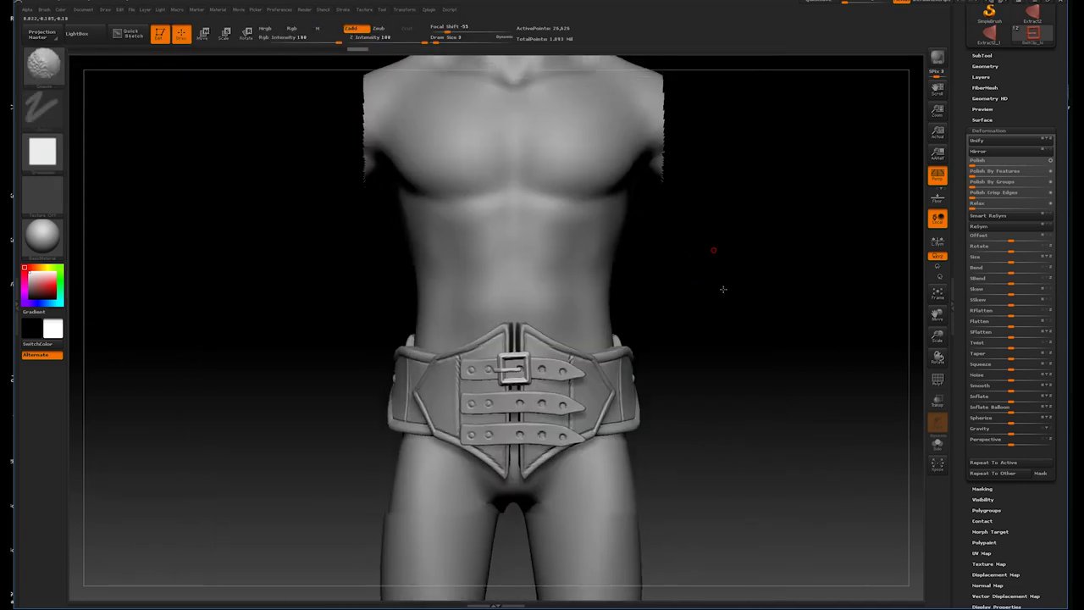
{"action": "right_click_drag", "start_coordinate": [720, 285], "coordinate": [745, 285], "text": "alt"}
{"action": "left_click", "coordinate": [981, 55]}
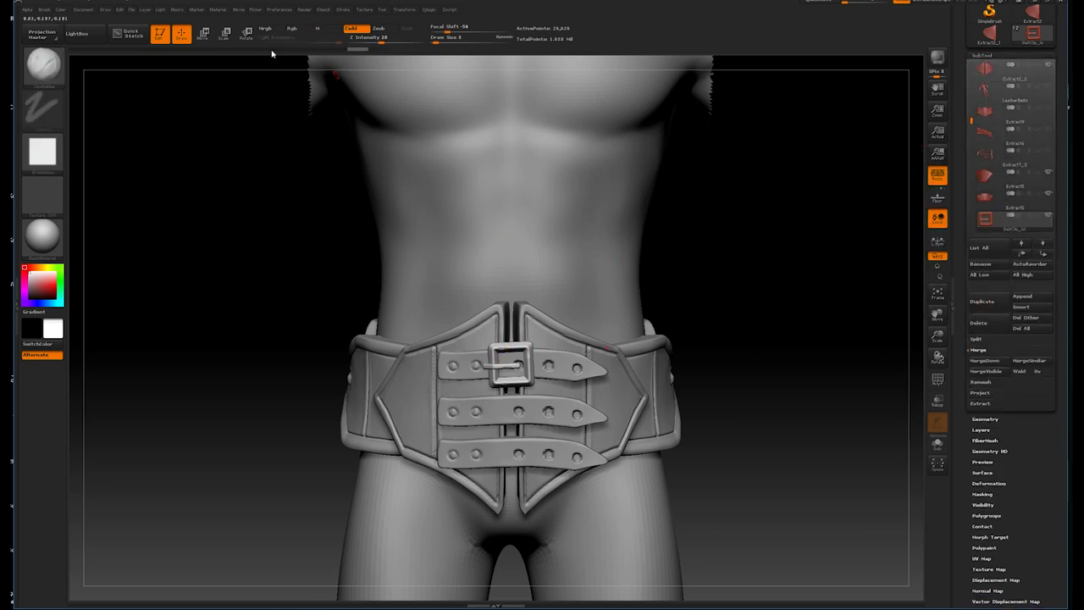
{"action": "left_click", "coordinate": [205, 37]}
{"action": "left_click_drag", "start_coordinate": [511, 364], "coordinate": [511, 410], "text": "ctrl"}
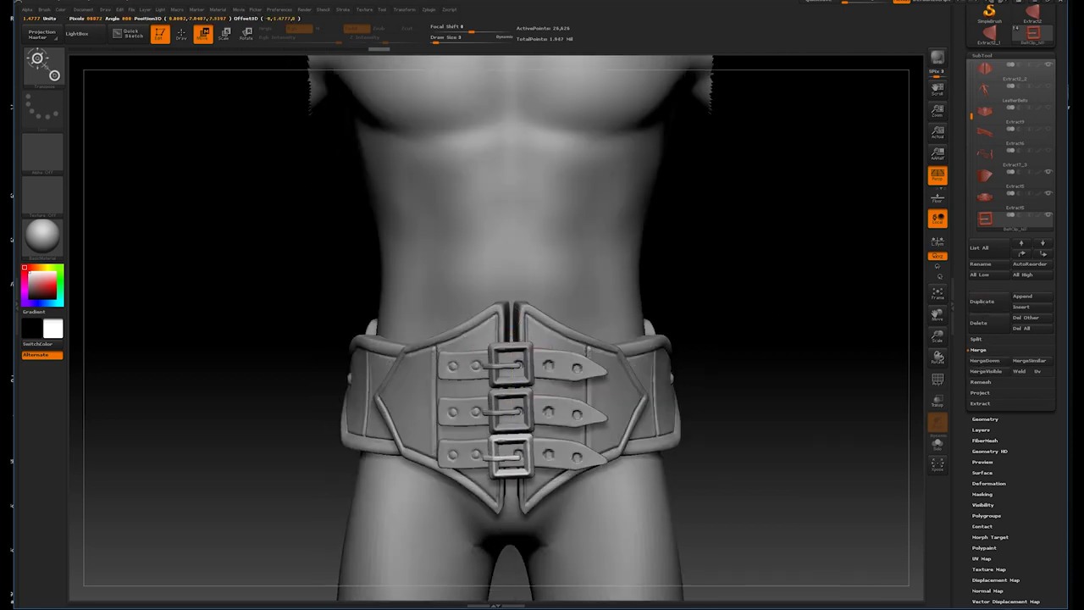
{"action": "left_click_drag", "start_coordinate": [775, 354], "coordinate": [737, 355], "text": "alt"}
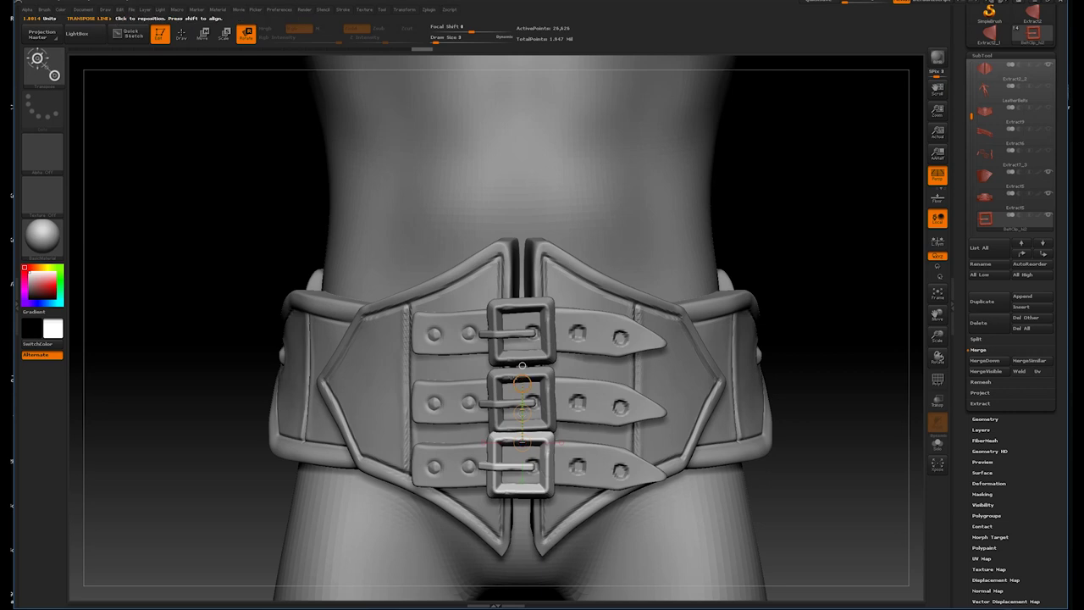
- Select the middle buckle, step to the next subtool, and orbit to inspect the buckles
{"action": "left_click", "coordinate": [514, 378], "text": "alt"}
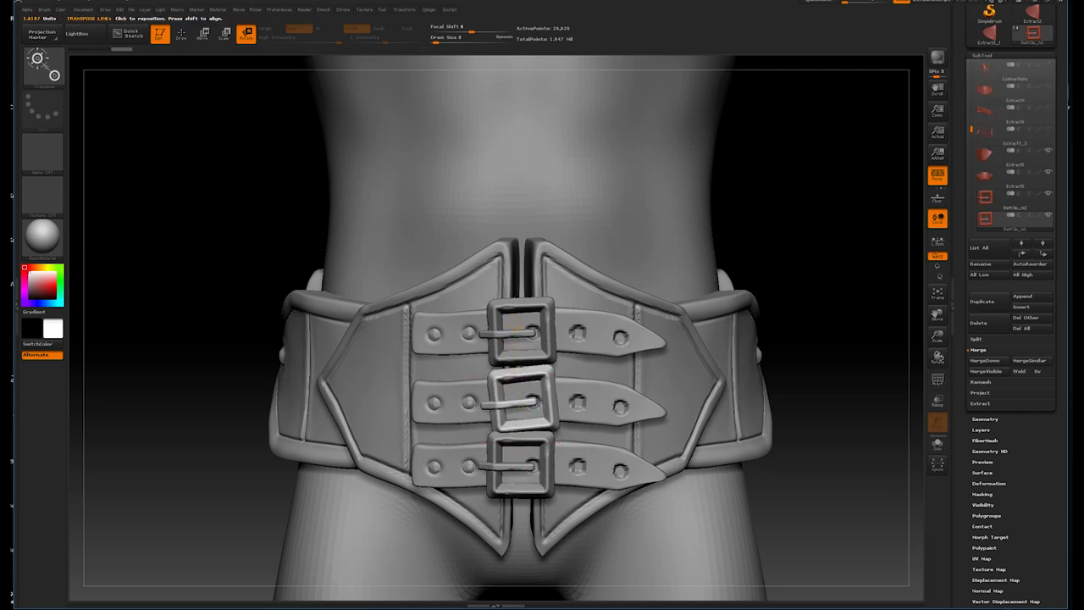
{"action": "mouse_move", "coordinate": [788, 310]}
{"action": "left_mouse_down", "text": "alt"}
{"action": "mouse_move", "coordinate": [740, 283]}
{"action": "mouse_move", "coordinate": [694, 289]}
{"action": "mouse_move", "coordinate": [699, 228]}
{"action": "mouse_move", "coordinate": [702, 293]}
{"action": "mouse_move", "coordinate": [714, 289]}
{"action": "mouse_move", "coordinate": [716, 305]}
{"action": "mouse_move", "coordinate": [726, 285]}
{"action": "mouse_move", "coordinate": [757, 304]}
{"action": "mouse_move", "coordinate": [757, 283]}
{"action": "mouse_move", "coordinate": [764, 347]}
{"action": "mouse_move", "coordinate": [844, 235]}
{"action": "mouse_move", "coordinate": [791, 212]}
{"action": "mouse_move", "coordinate": [796, 273]}
{"action": "mouse_move", "coordinate": [769, 211]}
{"action": "mouse_move", "coordinate": [778, 214]}
{"action": "mouse_move", "coordinate": [745, 186]}
{"action": "mouse_move", "coordinate": [818, 189]}
{"action": "mouse_move", "coordinate": [779, 228]}
{"action": "mouse_move", "coordinate": [827, 235]}
{"action": "mouse_move", "coordinate": [819, 240]}
{"action": "mouse_move", "coordinate": [835, 211]}
{"action": "mouse_move", "coordinate": [827, 189]}
{"action": "mouse_move", "coordinate": [847, 203]}
{"action": "mouse_move", "coordinate": [811, 162]}
{"action": "mouse_move", "coordinate": [818, 198]}
{"action": "mouse_move", "coordinate": [758, 213]}
{"action": "left_mouse_up", "text": "alt"}
{"action": "key", "text": "Up"}
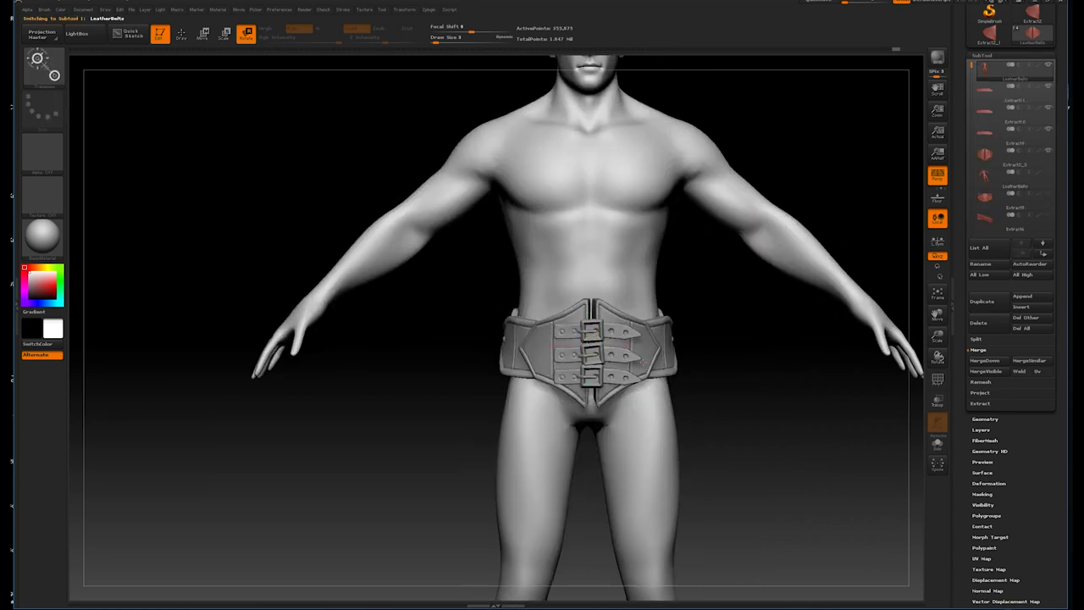
{"action": "mouse_move", "coordinate": [710, 243]}
{"action": "left_mouse_down"}
{"action": "mouse_move", "coordinate": [794, 262]}
{"action": "mouse_move", "coordinate": [805, 370]}
{"action": "mouse_move", "coordinate": [753, 241]}
{"action": "left_mouse_up"}
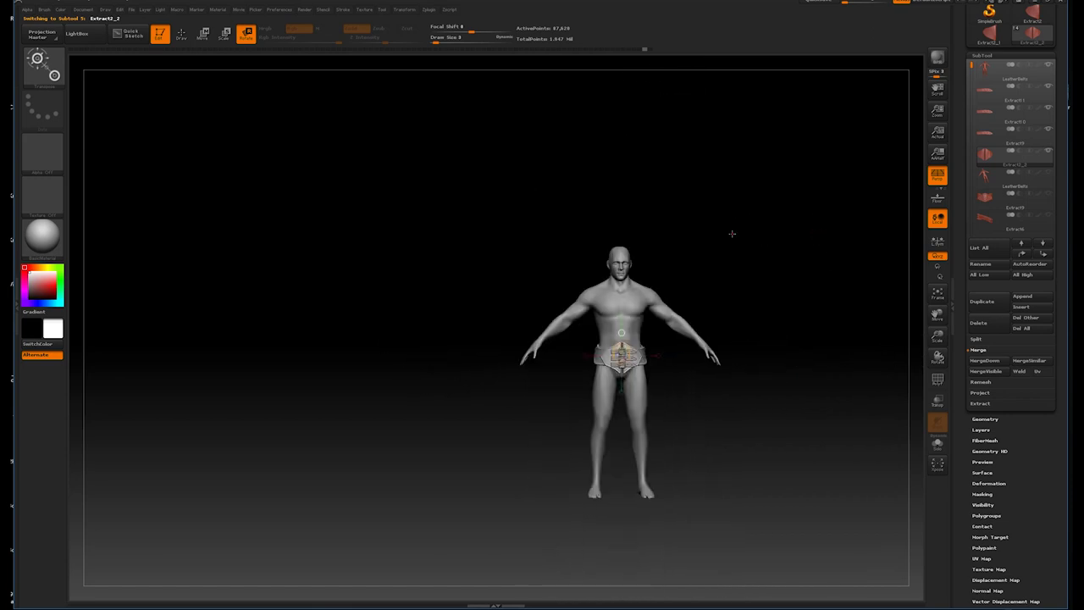
{"action": "left_click_drag", "start_coordinate": [767, 378], "coordinate": [779, 363]}
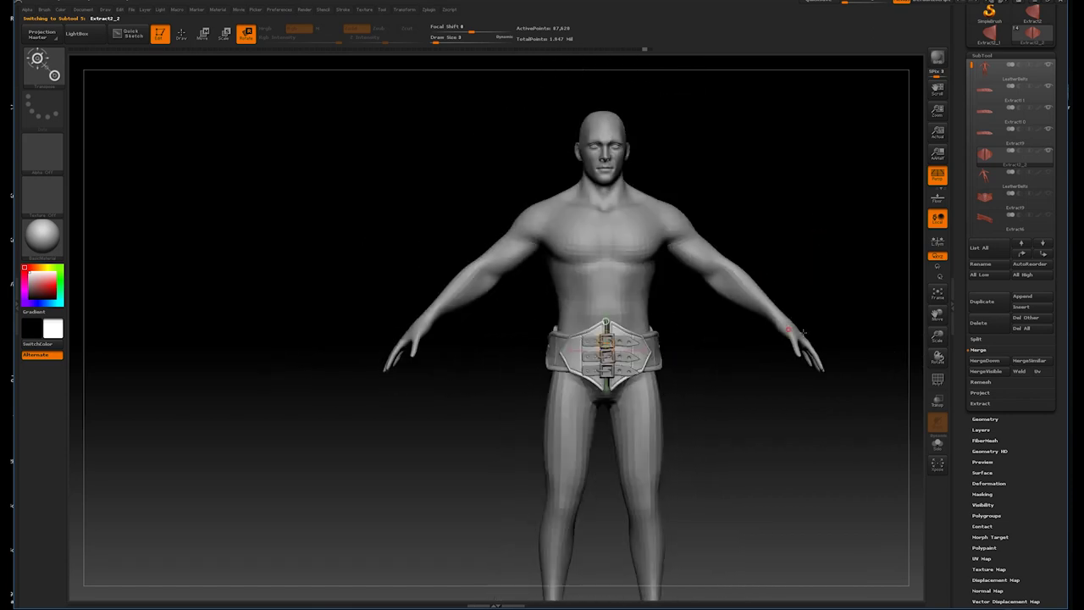
- Choose the ClayBuildup brush and orbit around the figure to inspect the buckled belt
{"action": "key", "text": "b"}
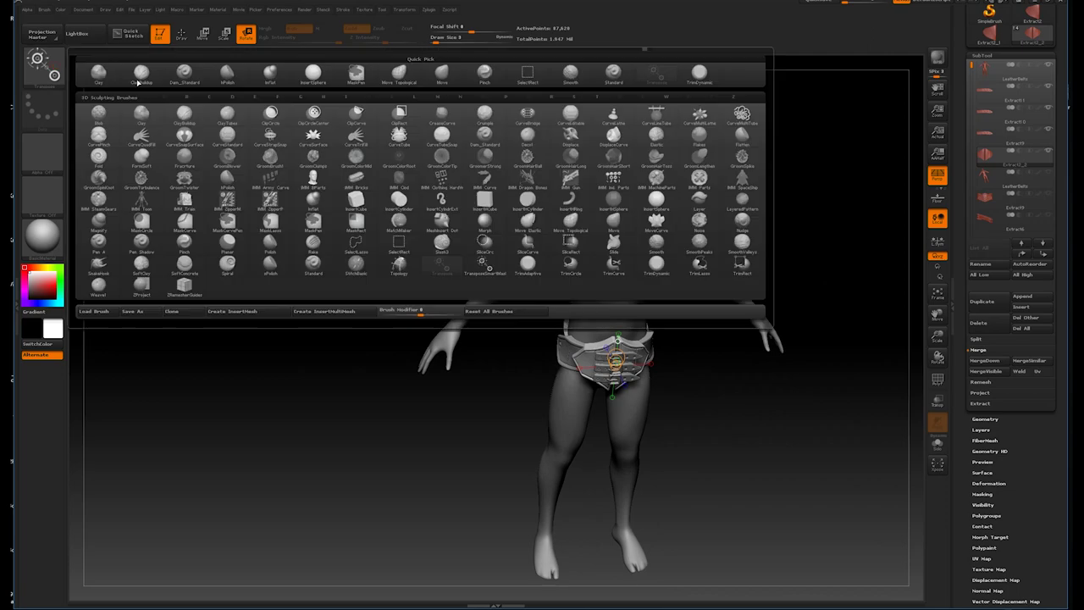
{"action": "left_click", "coordinate": [354, 166]}
{"action": "mouse_move", "coordinate": [354, 166]}
{"action": "left_mouse_down"}
{"action": "mouse_move", "coordinate": [735, 341]}
{"action": "mouse_move", "coordinate": [726, 346]}
{"action": "mouse_move", "coordinate": [737, 395]}
{"action": "mouse_move", "coordinate": [764, 381]}
{"action": "mouse_move", "coordinate": [793, 406]}
{"action": "mouse_move", "coordinate": [786, 394]}
{"action": "mouse_move", "coordinate": [465, 362]}
{"action": "mouse_move", "coordinate": [757, 399]}
{"action": "mouse_move", "coordinate": [757, 375]}
{"action": "mouse_move", "coordinate": [759, 435]}
{"action": "left_mouse_up"}
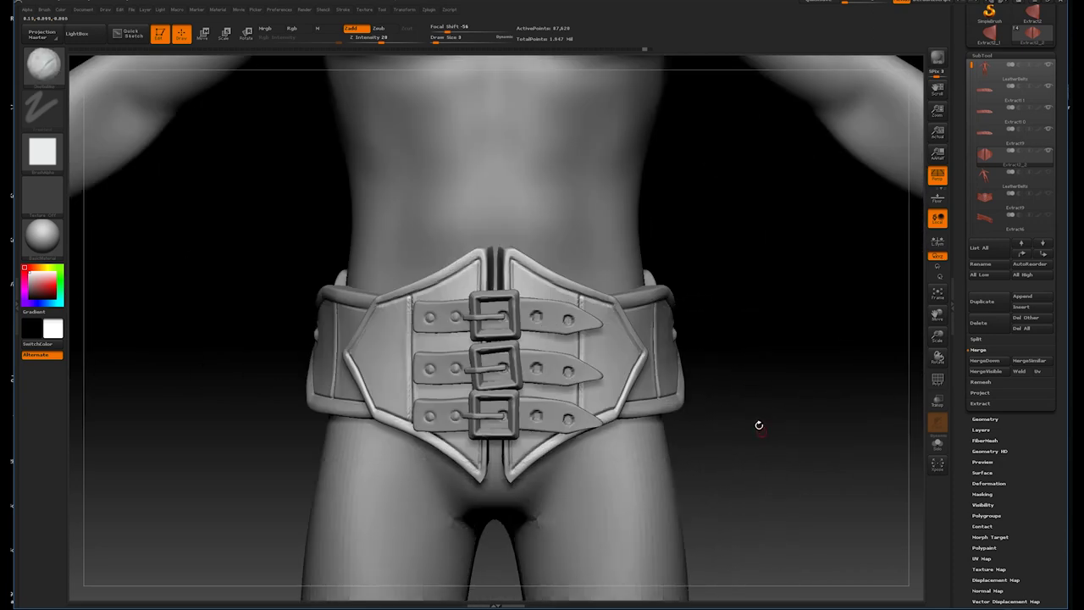
{"action": "left_click_drag", "start_coordinate": [797, 380], "coordinate": [766, 398]}
{"action": "mouse_move", "coordinate": [711, 371]}
{"action": "left_mouse_down", "text": "alt"}
{"action": "mouse_move", "coordinate": [787, 368]}
{"action": "mouse_move", "coordinate": [762, 363]}
{"action": "mouse_move", "coordinate": [748, 434]}
{"action": "mouse_move", "coordinate": [762, 363]}
{"action": "mouse_move", "coordinate": [774, 399]}
{"action": "mouse_move", "coordinate": [745, 346]}
{"action": "mouse_move", "coordinate": [767, 309]}
{"action": "mouse_move", "coordinate": [779, 398]}
{"action": "mouse_move", "coordinate": [737, 339]}
{"action": "mouse_move", "coordinate": [717, 268]}
{"action": "mouse_move", "coordinate": [755, 421]}
{"action": "mouse_move", "coordinate": [743, 325]}
{"action": "mouse_move", "coordinate": [649, 237]}
{"action": "mouse_move", "coordinate": [702, 353]}
{"action": "mouse_move", "coordinate": [772, 387]}
{"action": "mouse_move", "coordinate": [753, 358]}
{"action": "mouse_move", "coordinate": [765, 375]}
{"action": "mouse_move", "coordinate": [776, 363]}
{"action": "mouse_move", "coordinate": [779, 339]}
{"action": "mouse_move", "coordinate": [762, 330]}
{"action": "mouse_move", "coordinate": [774, 299]}
{"action": "mouse_move", "coordinate": [733, 339]}
{"action": "mouse_move", "coordinate": [757, 339]}
{"action": "mouse_move", "coordinate": [782, 416]}
{"action": "mouse_move", "coordinate": [782, 382]}
{"action": "mouse_move", "coordinate": [746, 338]}
{"action": "mouse_move", "coordinate": [779, 341]}
{"action": "mouse_move", "coordinate": [750, 358]}
{"action": "mouse_move", "coordinate": [678, 354]}
{"action": "left_mouse_up", "text": "alt"}
{"action": "key", "text": "f"}
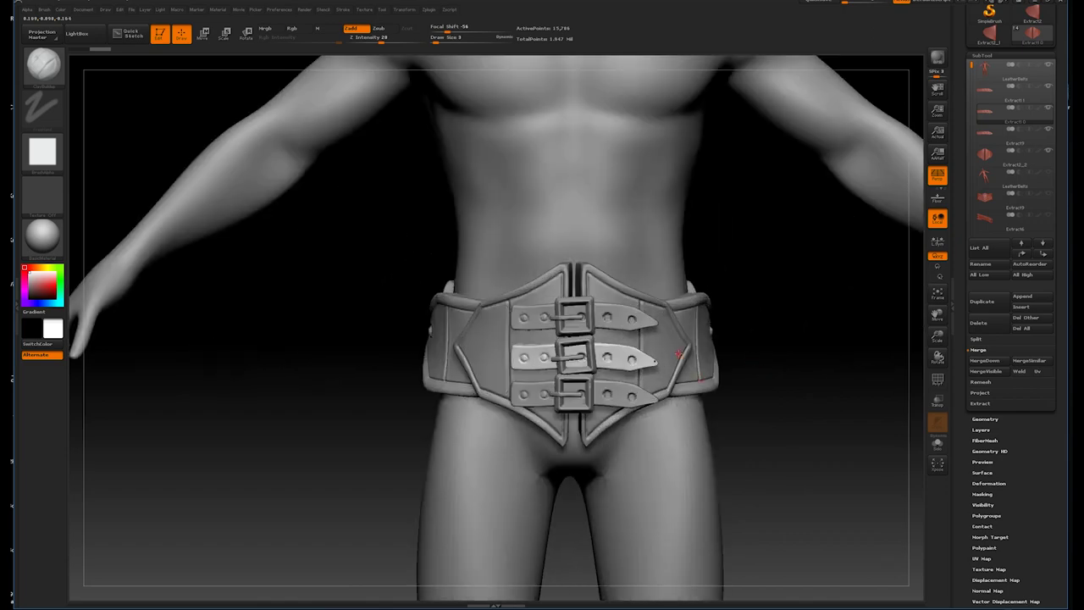
- Raise the belt's subdivision, stitch dashes along the front panel edges, and Solo the panels
{"action": "mouse_move", "coordinate": [786, 310]}
{"action": "left_mouse_down", "text": "alt"}
{"action": "mouse_move", "coordinate": [799, 302]}
{"action": "mouse_move", "coordinate": [811, 322]}
{"action": "left_mouse_up", "text": "alt"}
{"action": "key", "text": "d"}
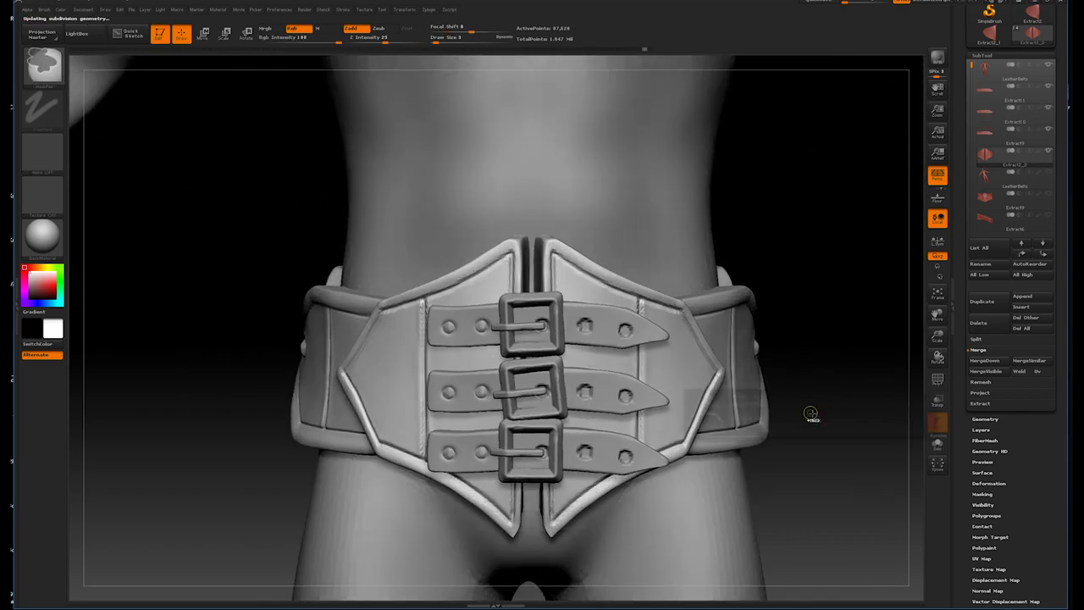
{"action": "mouse_move", "coordinate": [842, 259]}
{"action": "left_mouse_down"}
{"action": "mouse_move", "coordinate": [820, 226]}
{"action": "mouse_move", "coordinate": [657, 270]}
{"action": "left_mouse_up"}
{"action": "key", "text": "b"}
{"action": "key", "text": "s"}
{"action": "key", "text": "t"}
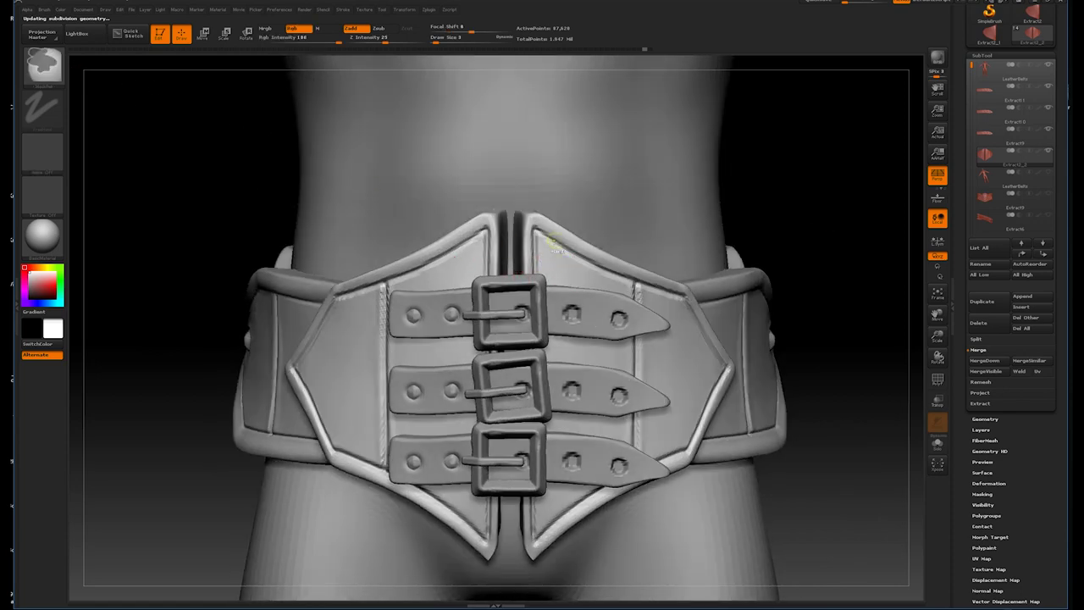
{"action": "key", "text": "b"}
{"action": "key", "text": "c"}
{"action": "key", "text": "b"}
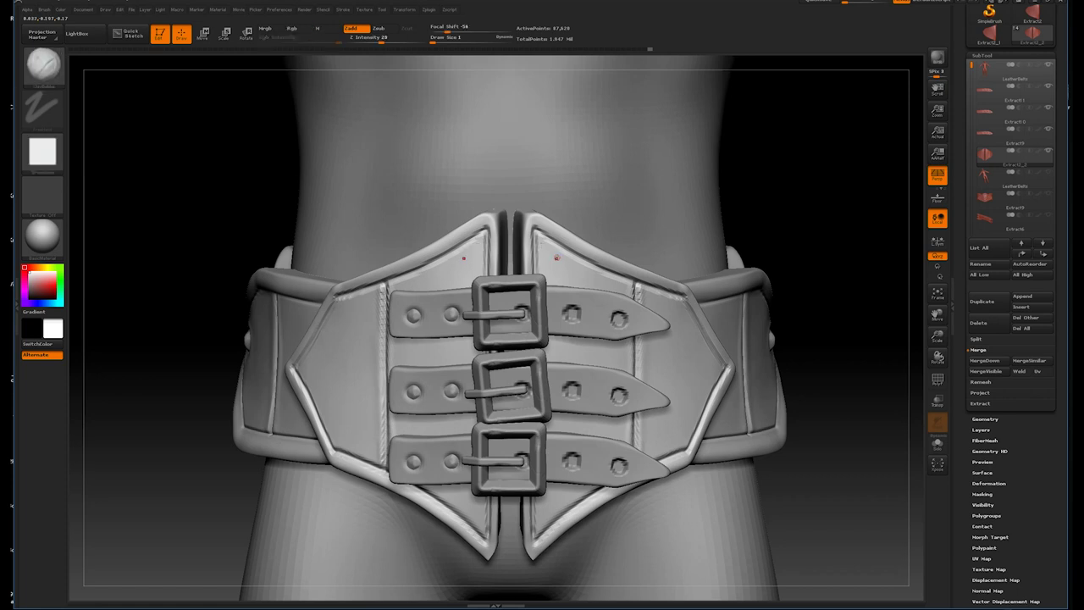
{"action": "key", "text": "shift"}
{"action": "key", "text": "shift"}
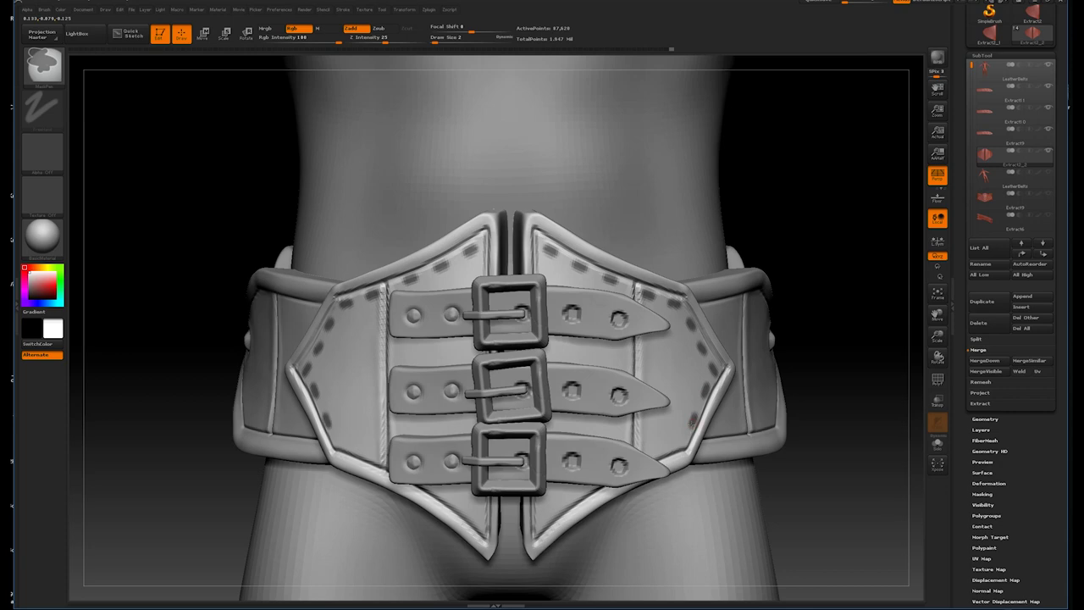
{"action": "left_click", "coordinate": [937, 443]}
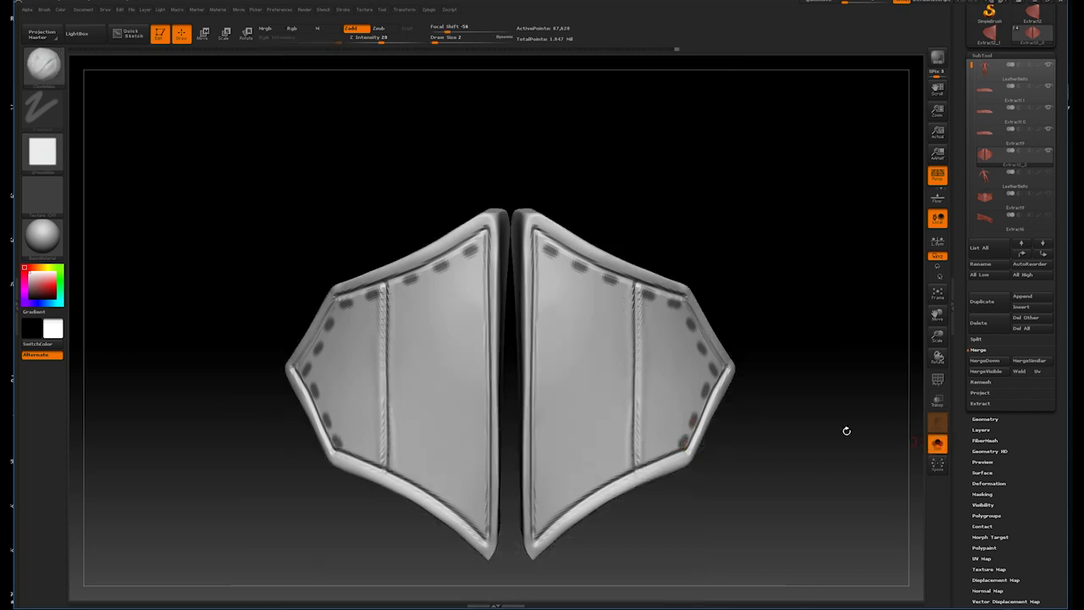
- Rotate the soloed corset panels front-on and zoom in to inspect the raised stitches
{"action": "left_click_drag", "start_coordinate": [814, 285], "coordinate": [701, 400]}
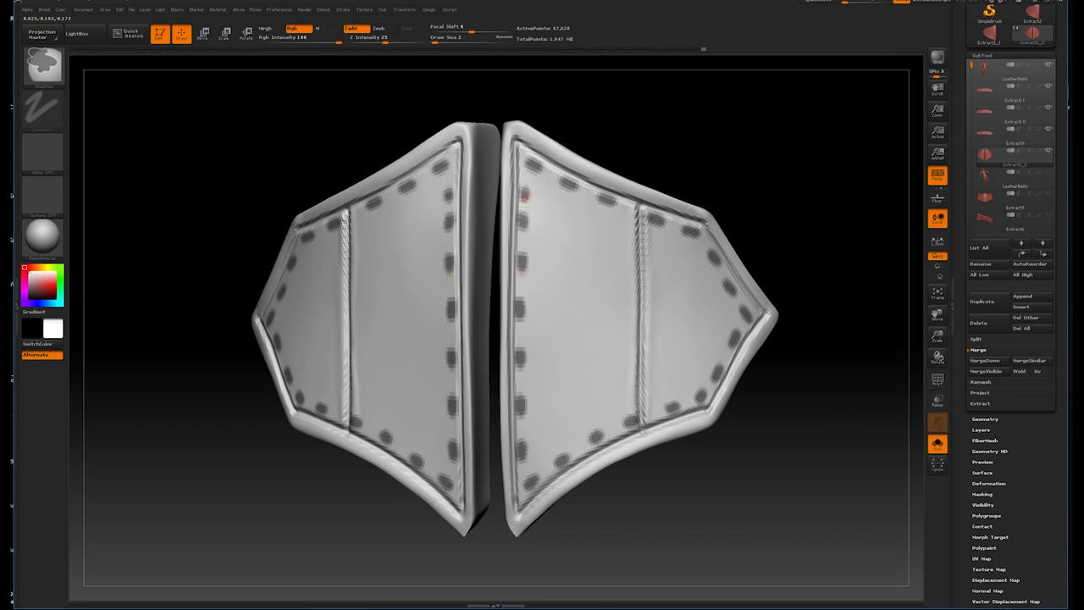
{"action": "left_click_drag", "start_coordinate": [680, 114], "coordinate": [770, 200]}
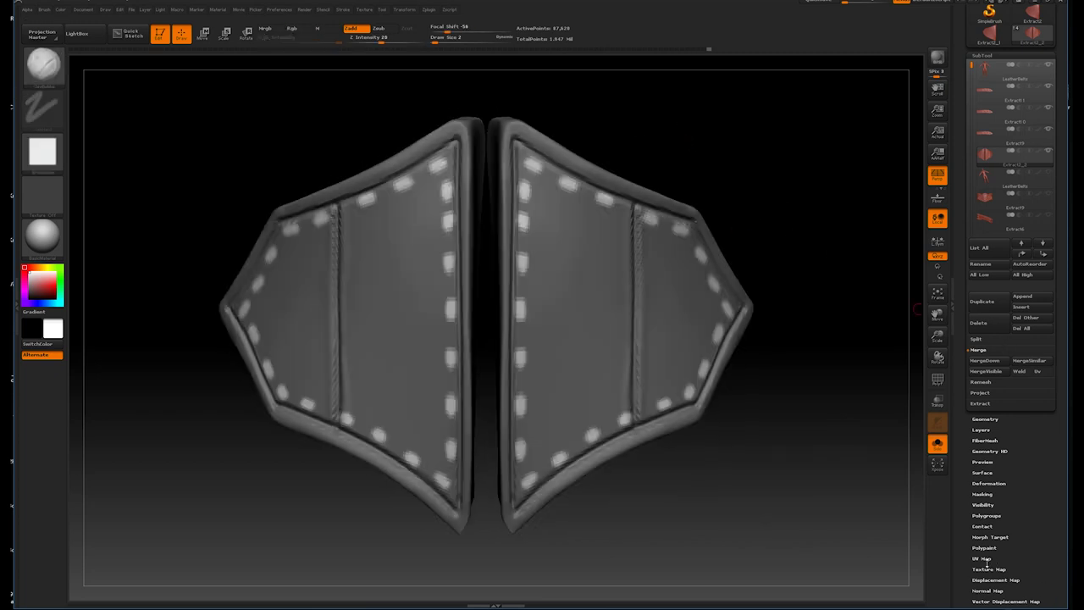
{"action": "scroll", "coordinate": [965, 508], "scroll_direction": "down", "scroll_amount": 1}
{"action": "left_click", "coordinate": [985, 458]}
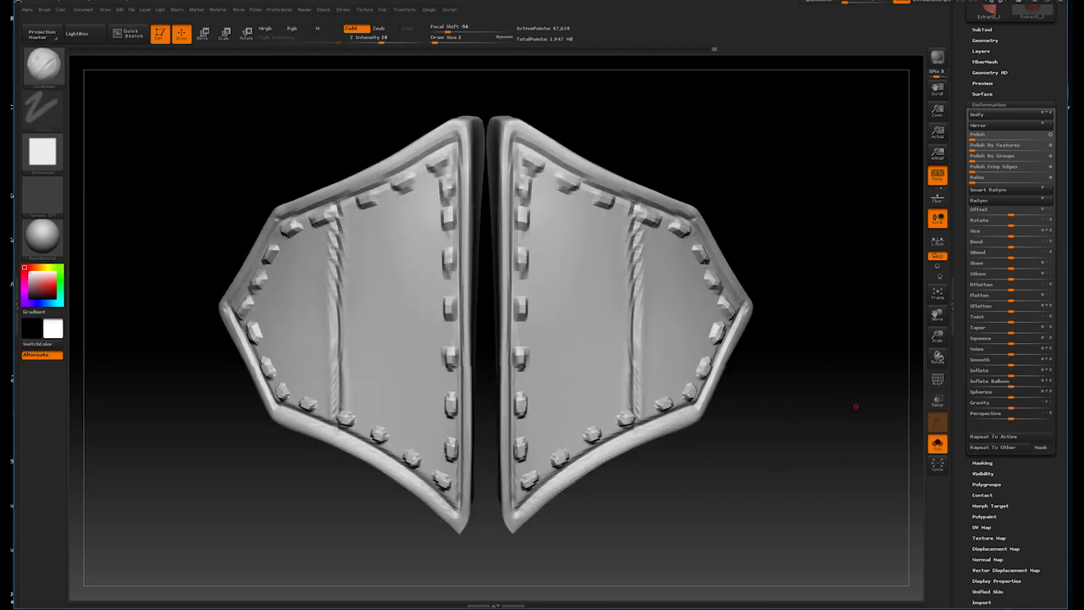
{"action": "left_click_drag", "start_coordinate": [730, 327], "coordinate": [740, 346], "text": "alt"}
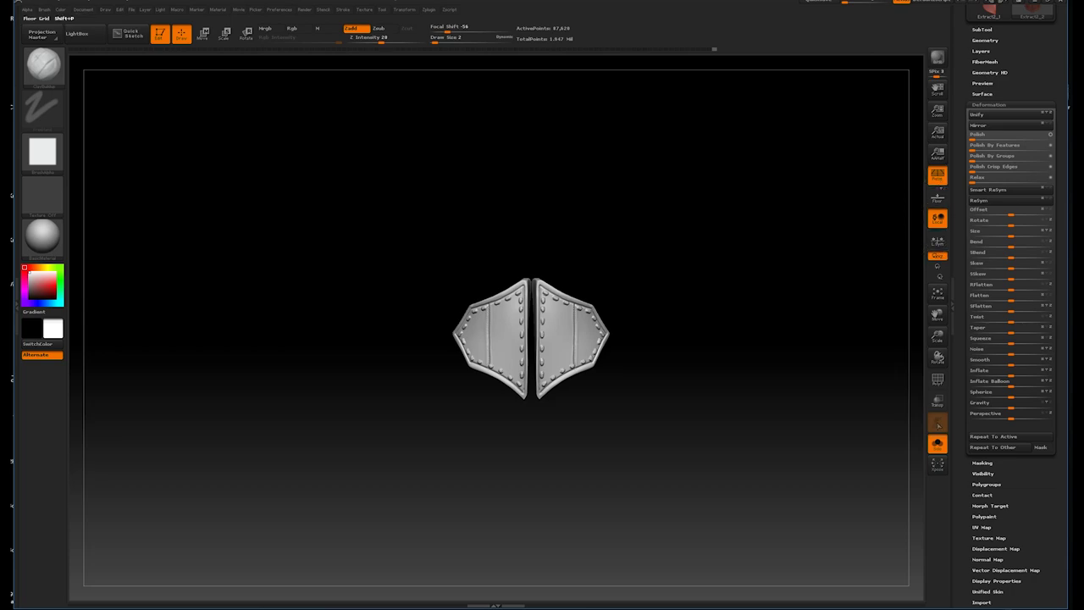
- Turn Solo off, frame the whole figure, and zoom back in on the belt
{"action": "left_click", "coordinate": [938, 443]}
{"action": "key", "text": "f"}
{"action": "mouse_move", "coordinate": [719, 406]}
{"action": "left_mouse_down", "text": "alt"}
{"action": "mouse_move", "coordinate": [735, 347]}
{"action": "mouse_move", "coordinate": [750, 339]}
{"action": "left_mouse_up", "text": "alt"}
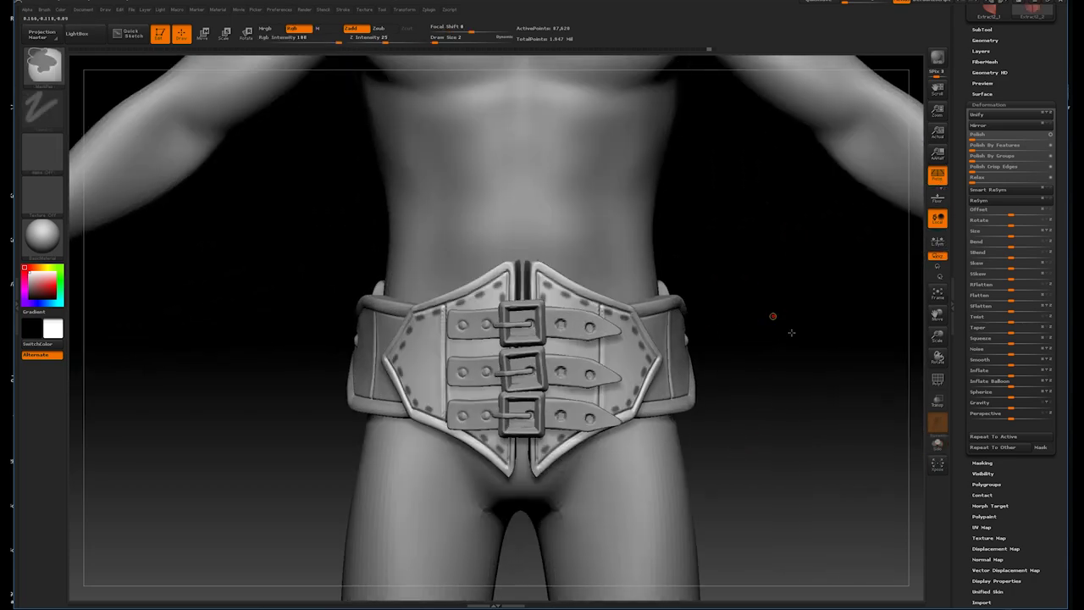
{"action": "left_click", "coordinate": [42, 64]}
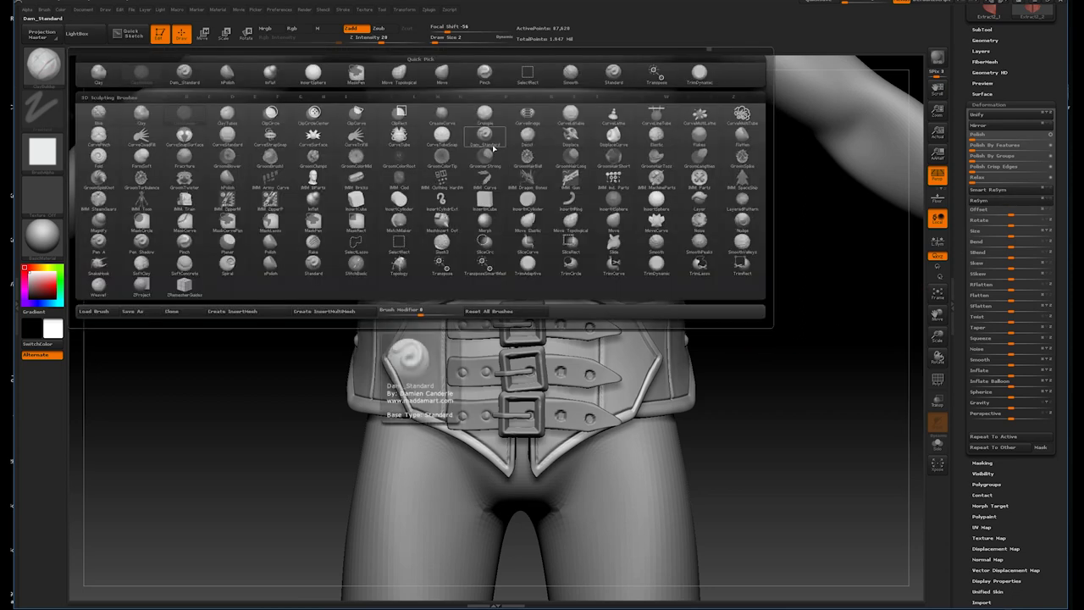
- Try the CurveBridge and CurveStrapSnap brushes from the brush library
{"action": "left_click_drag", "start_coordinate": [753, 426], "coordinate": [771, 295], "text": "alt"}
{"action": "left_click", "coordinate": [35, 74]}
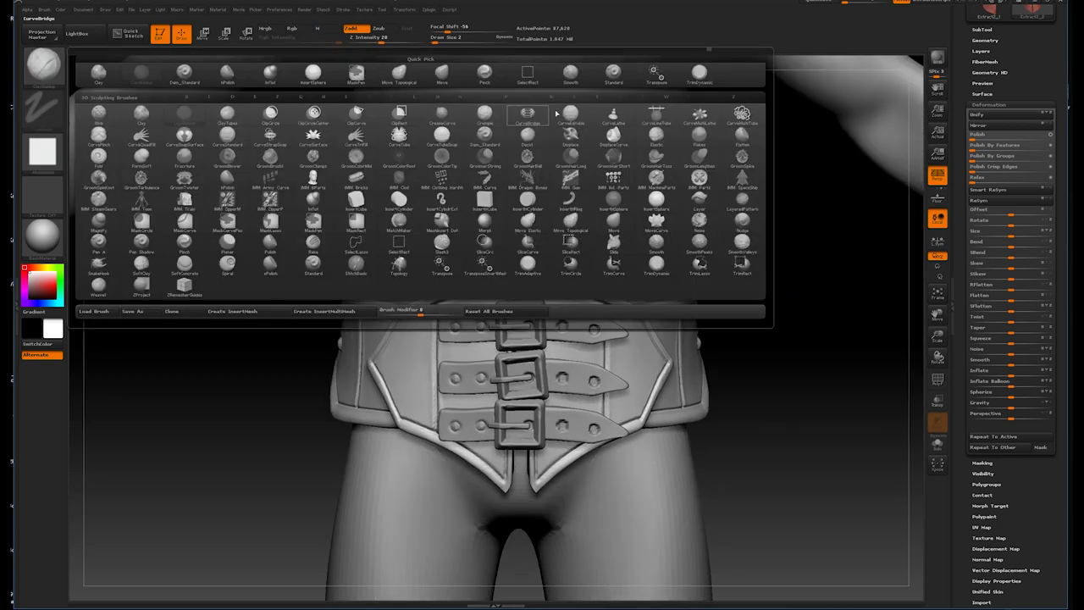
{"action": "left_click", "coordinate": [527, 113]}
{"action": "left_click", "coordinate": [42, 119]}
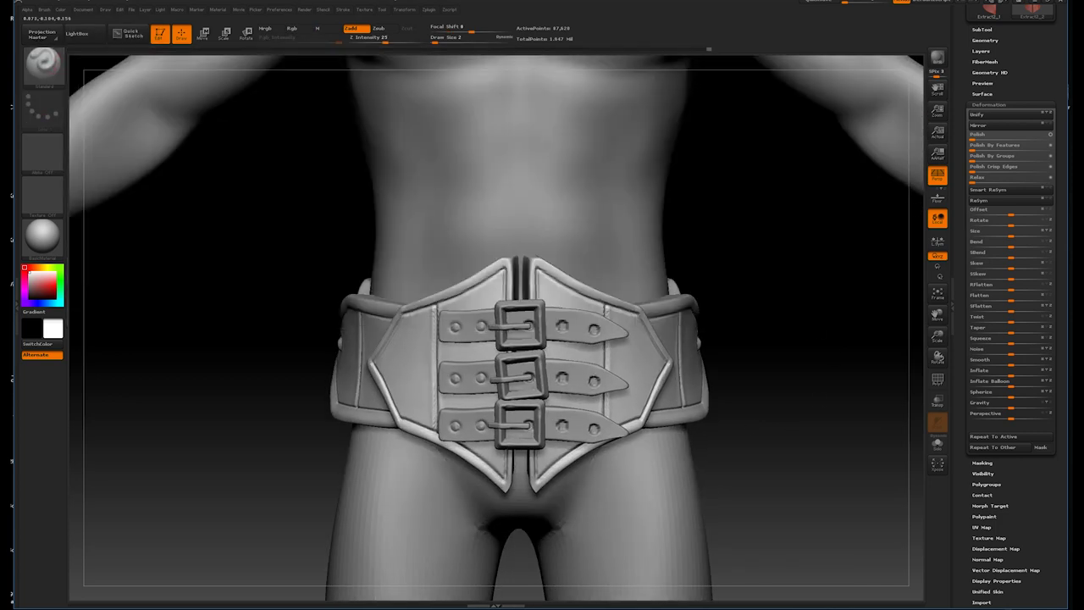
{"action": "left_click", "coordinate": [52, 76]}
{"action": "left_click", "coordinate": [47, 80]}
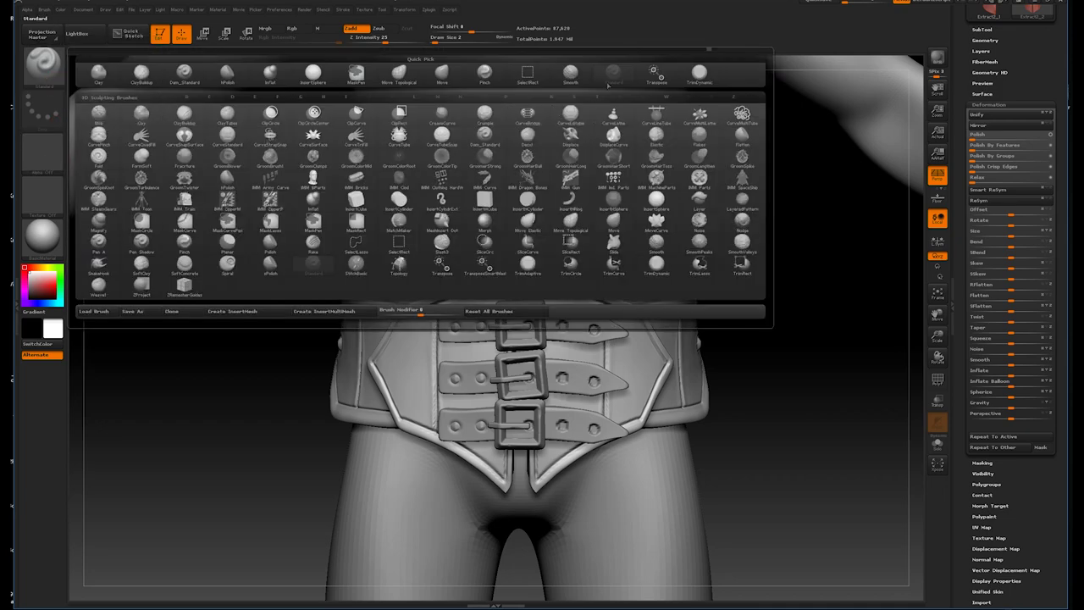
{"action": "left_click", "coordinate": [270, 135]}
{"action": "left_click", "coordinate": [44, 80]}
- Load the Stiches3D.ZBP preset from Dropbox > Brushes > ZBrushes > Stitches_Brush
{"action": "left_click", "coordinate": [96, 313]}
{"action": "scroll", "coordinate": [224, 278], "scroll_direction": "up", "scroll_amount": 5}
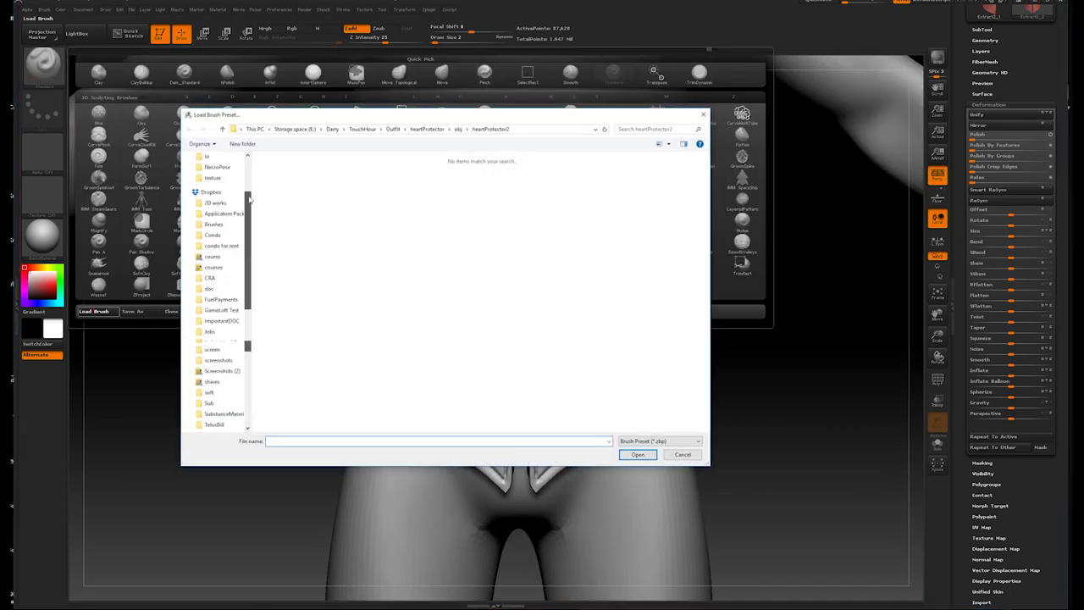
{"action": "left_click", "coordinate": [212, 275]}
{"action": "double_click", "coordinate": [382, 178]}
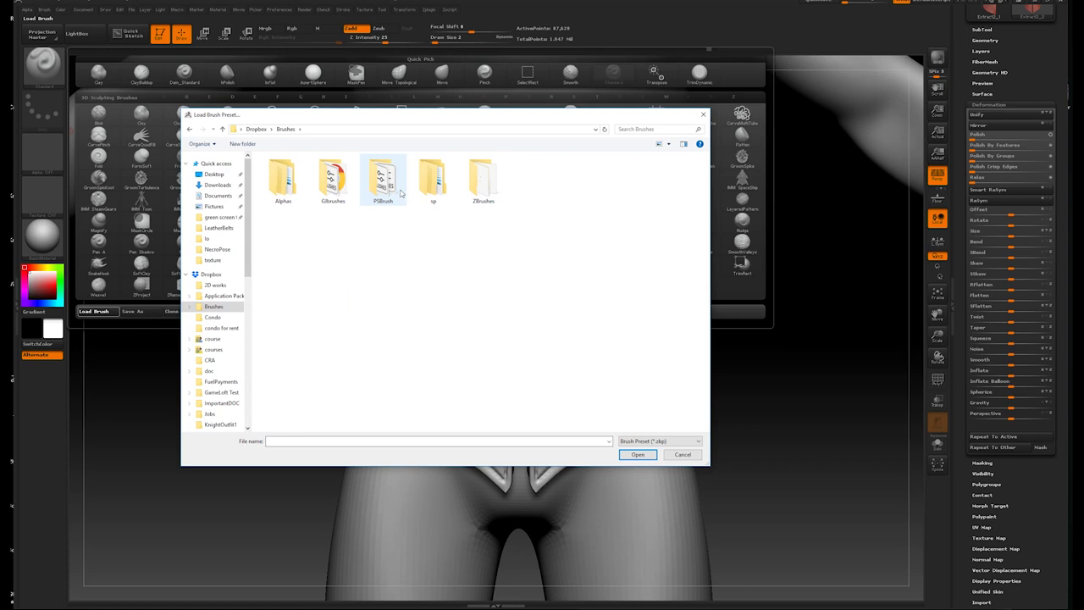
{"action": "double_click", "coordinate": [479, 196]}
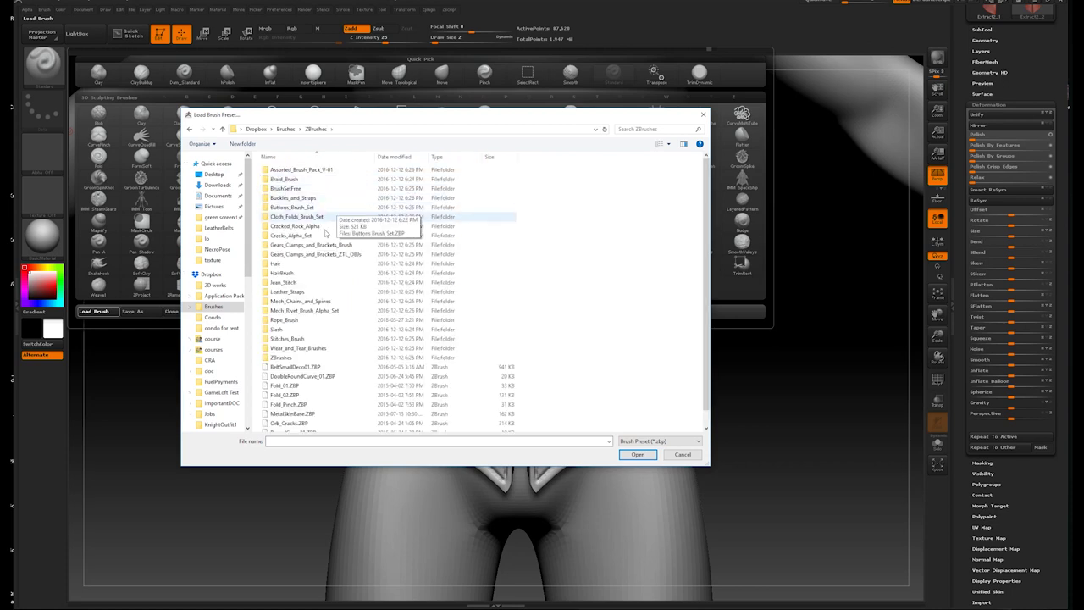
{"action": "double_click", "coordinate": [292, 338]}
{"action": "double_click", "coordinate": [288, 170]}
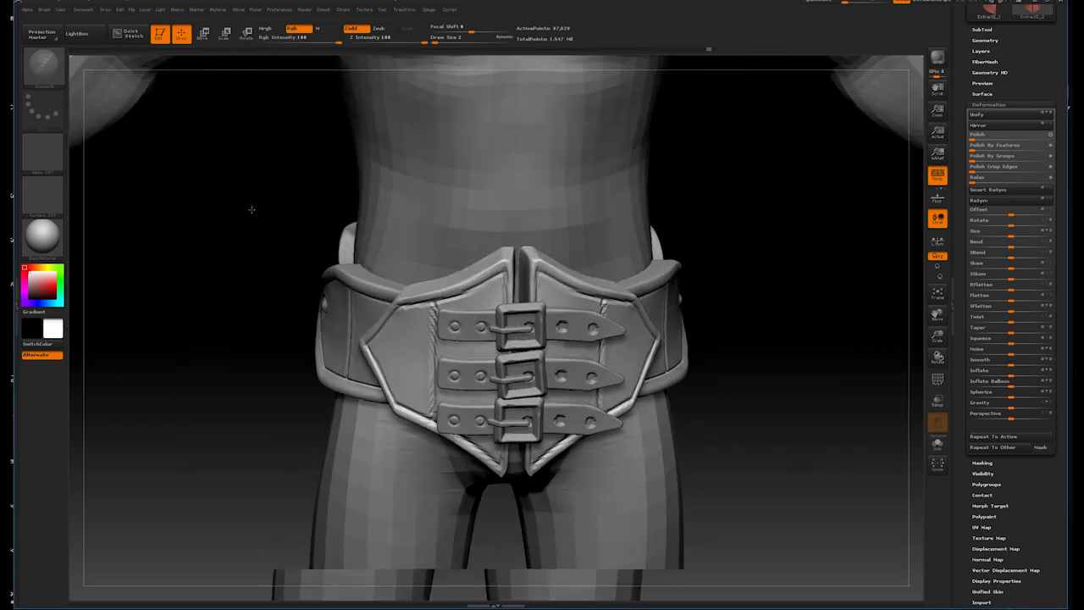
- Turn the figure toward the belt and bring back the subtool list
{"action": "mouse_move", "coordinate": [251, 209]}
{"action": "left_mouse_down"}
{"action": "mouse_move", "coordinate": [803, 244]}
{"action": "mouse_move", "coordinate": [622, 345]}
{"action": "left_mouse_up"}
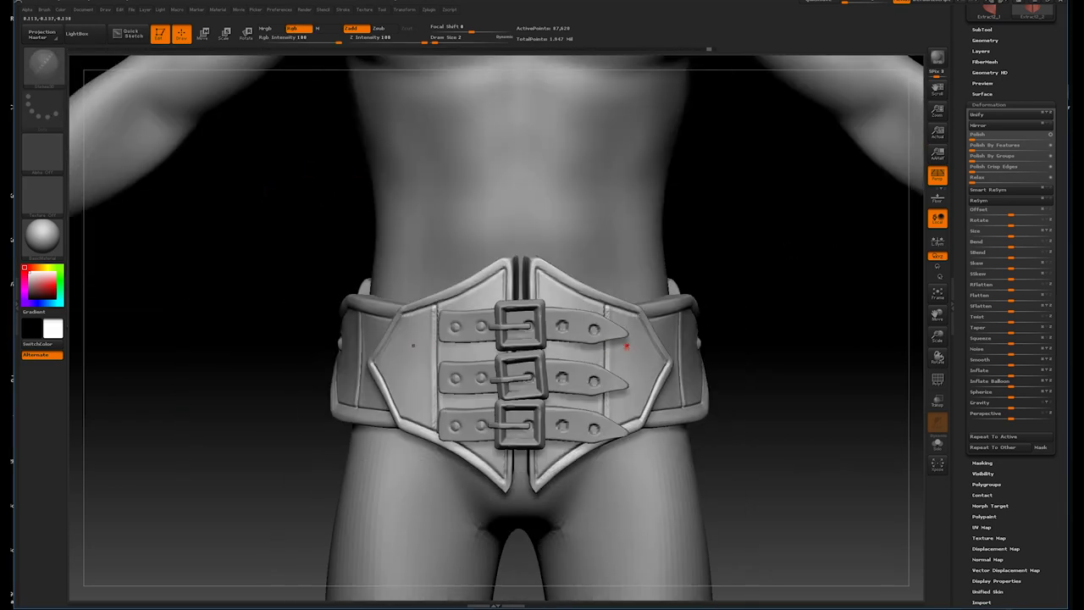
{"action": "left_click", "coordinate": [982, 30]}
{"action": "mouse_move", "coordinate": [731, 283]}
{"action": "left_mouse_down"}
{"action": "mouse_move", "coordinate": [742, 271]}
{"action": "mouse_move", "coordinate": [811, 264]}
{"action": "mouse_move", "coordinate": [630, 335]}
{"action": "left_mouse_up"}
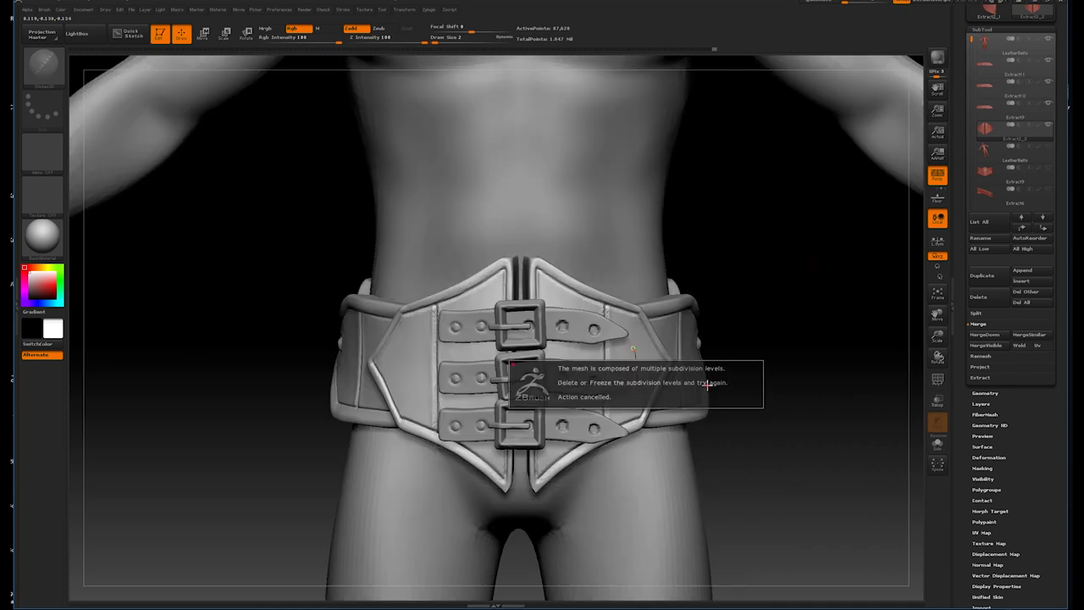
- Look through the brush and alpha settings, then solo the two corset front halves
{"action": "left_click", "coordinate": [42, 77]}
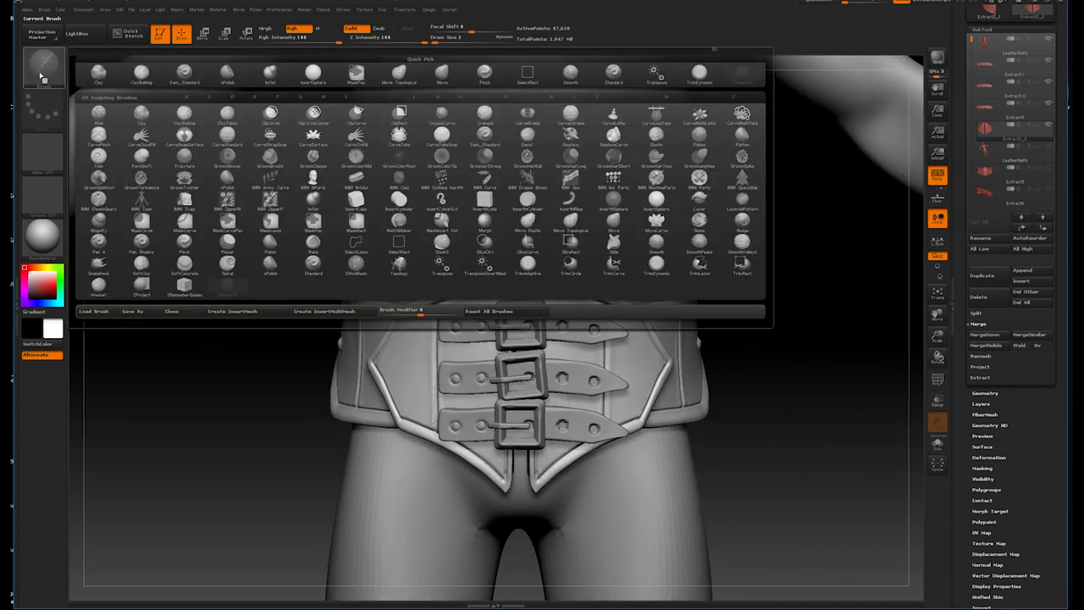
{"action": "left_click", "coordinate": [44, 9]}
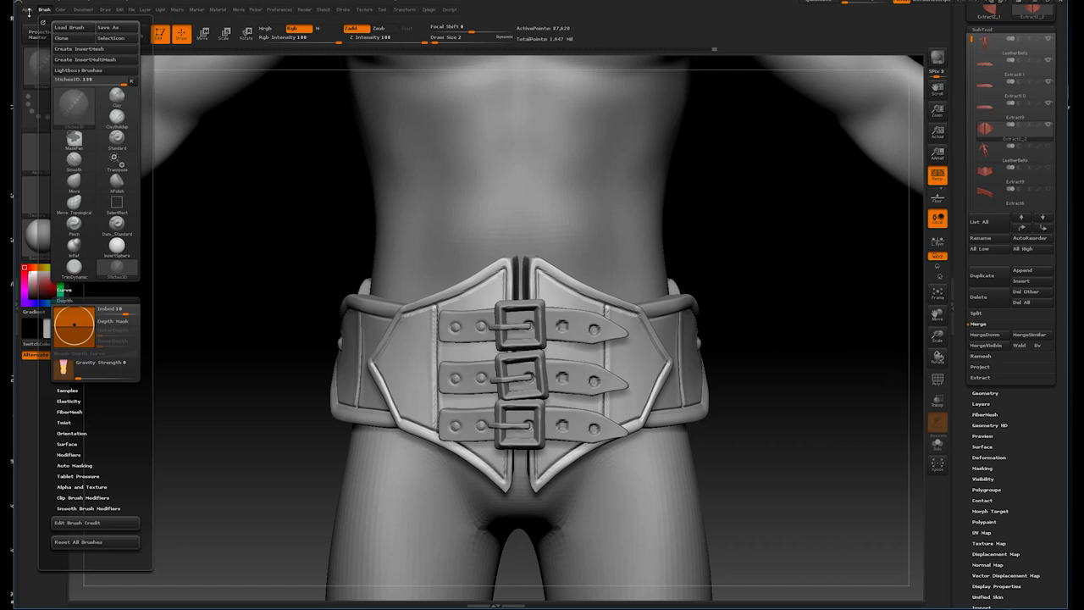
{"action": "left_click", "coordinate": [27, 10]}
{"action": "left_click", "coordinate": [48, 214]}
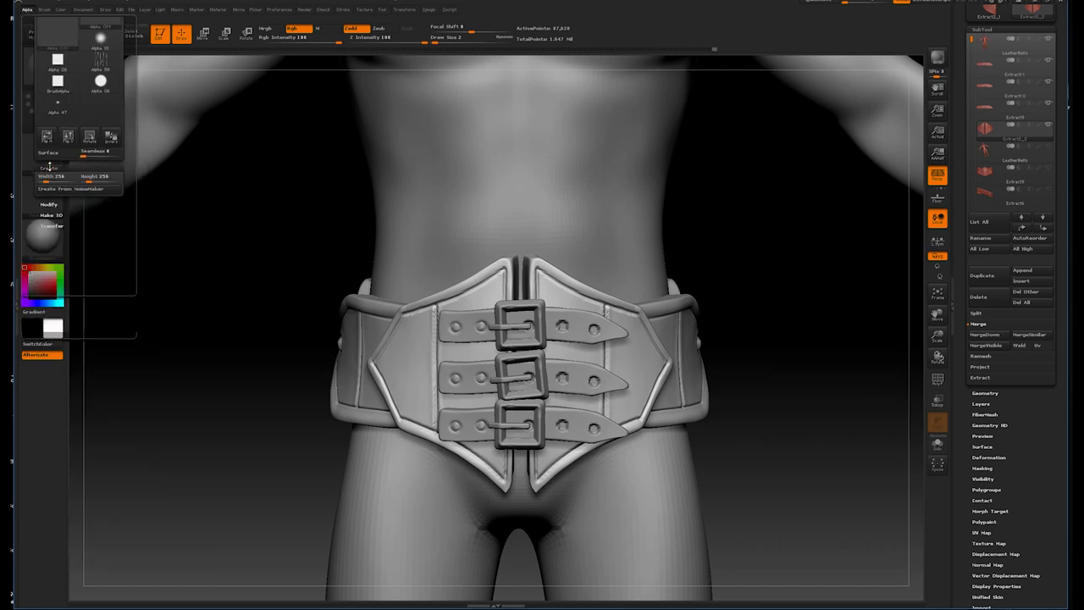
{"action": "left_click", "coordinate": [44, 9]}
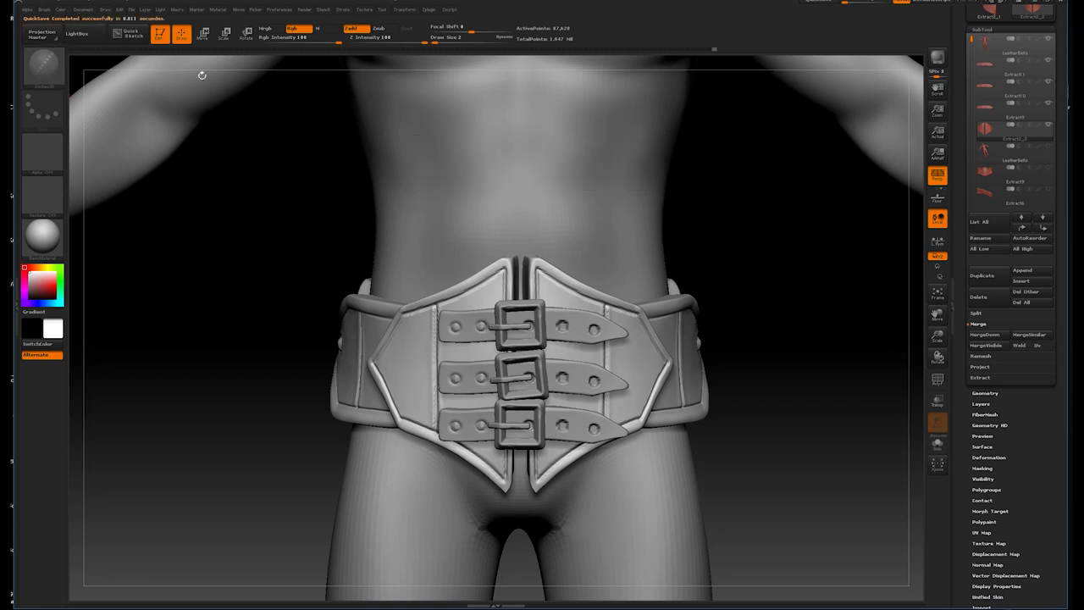
{"action": "left_click", "coordinate": [44, 10]}
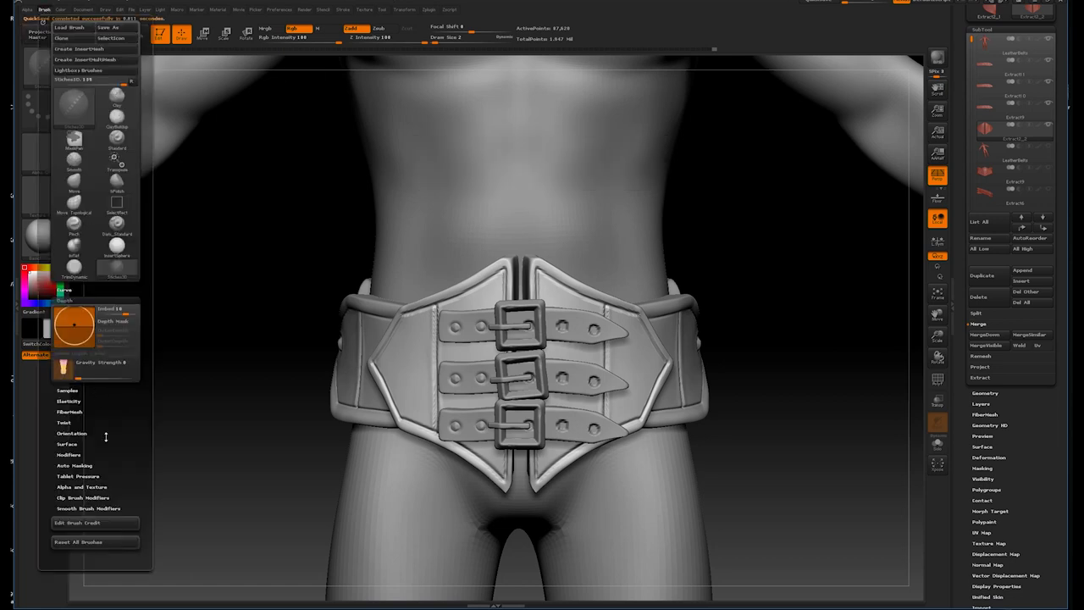
{"action": "left_click", "coordinate": [83, 454]}
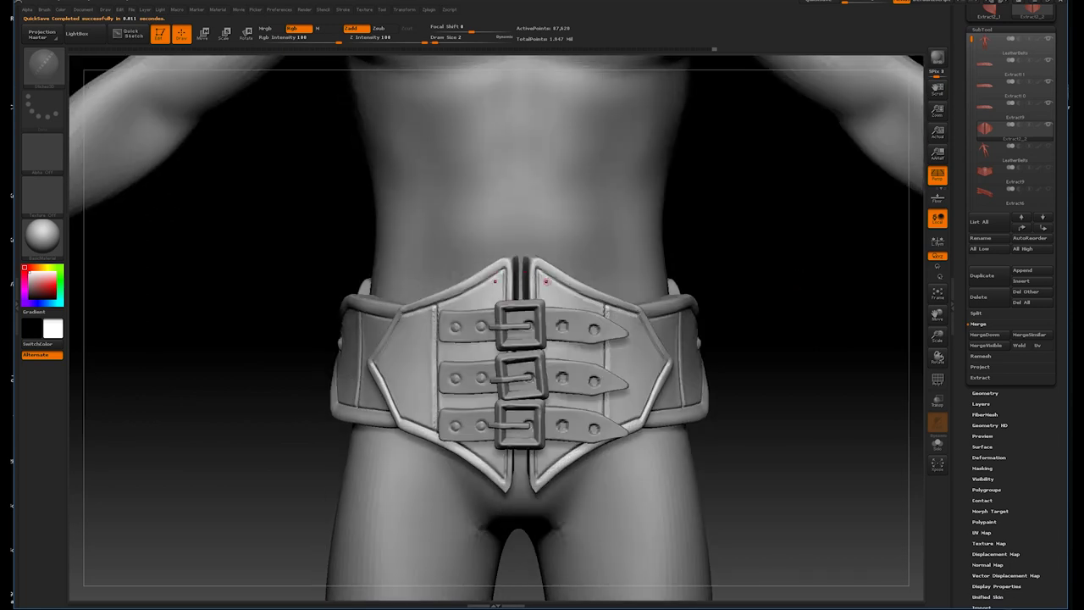
{"action": "left_click", "coordinate": [937, 444]}
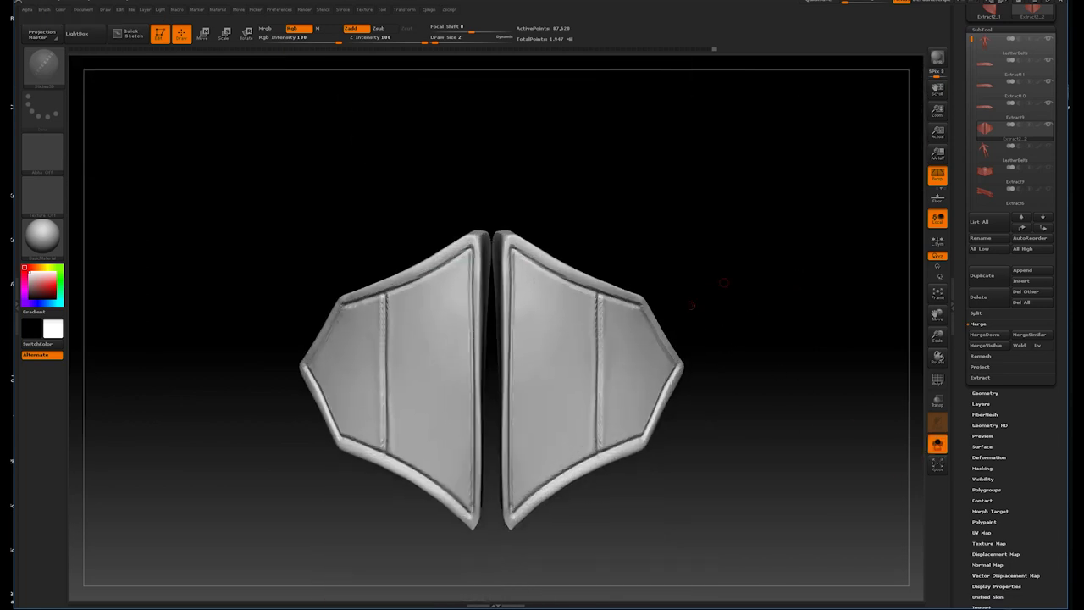
- Delete the corset front's lower subdivision levels (about 1.88 million points) and start a top-edge stitch curve
{"action": "left_click", "coordinate": [641, 312]}
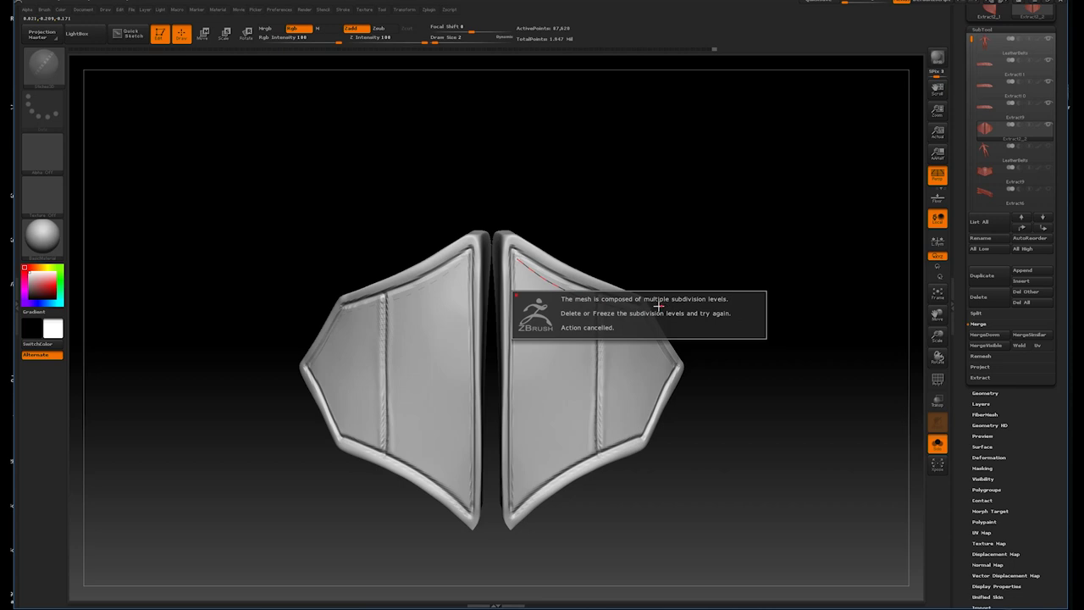
{"action": "left_click", "coordinate": [985, 393]}
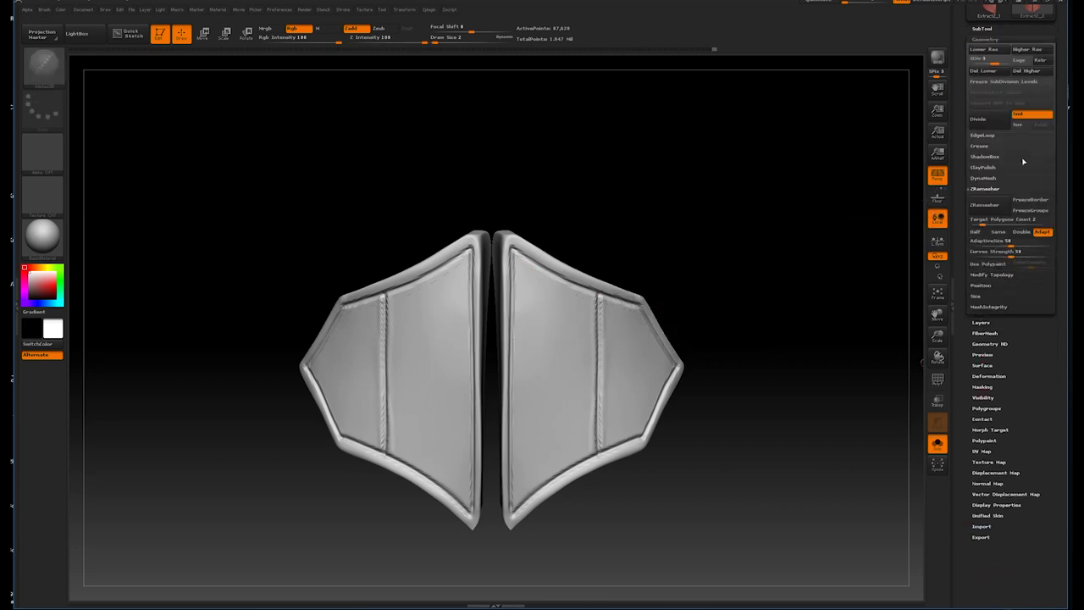
{"action": "left_click", "coordinate": [1025, 70]}
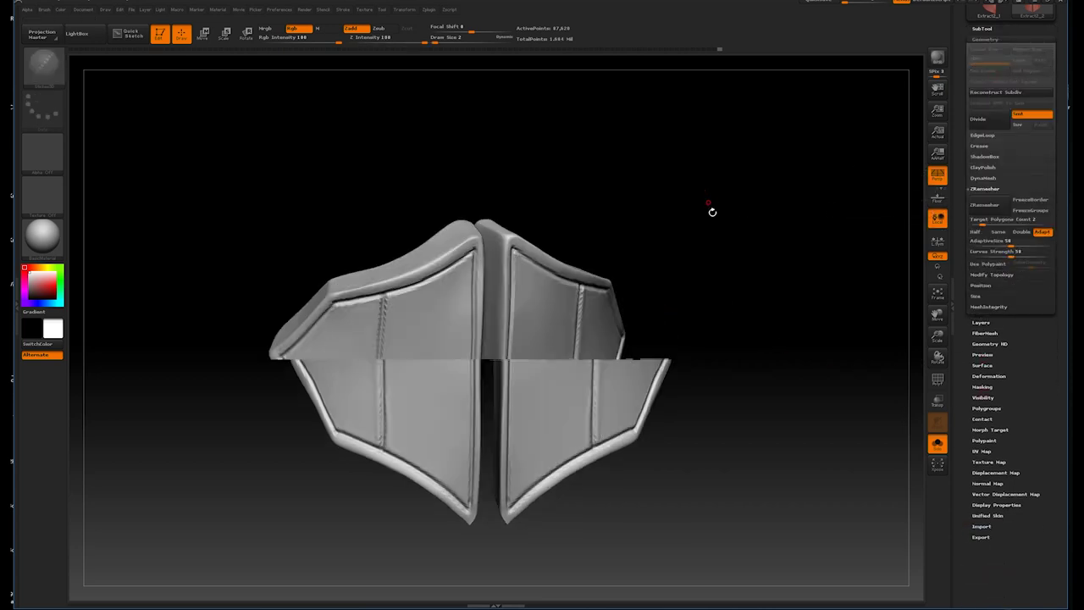
{"action": "left_click_drag", "start_coordinate": [558, 285], "coordinate": [653, 302]}
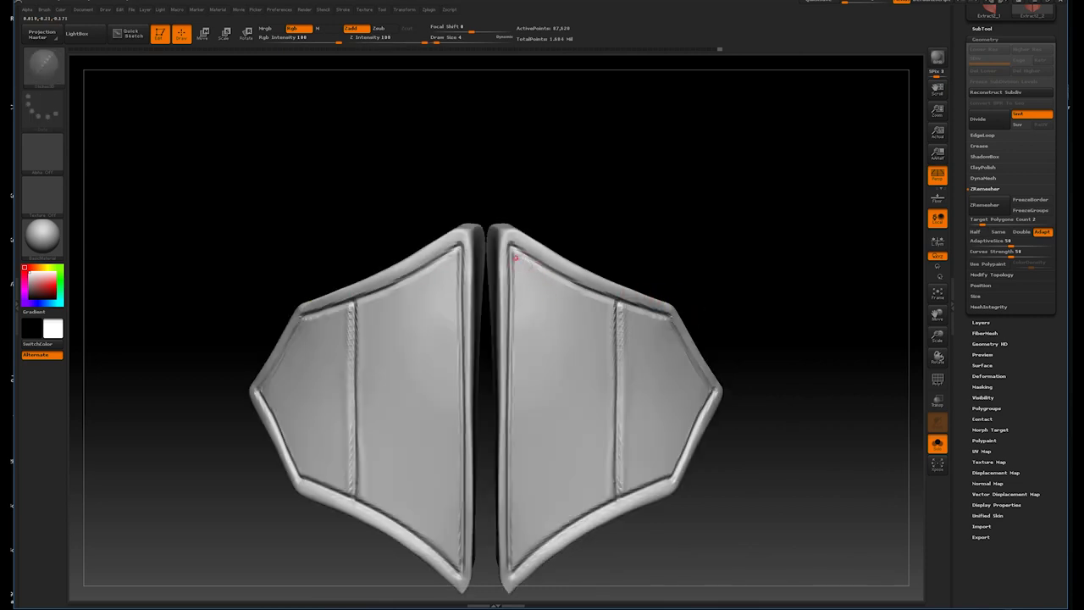
- Draw and apply a stitch curve along the front plates' upper edge
{"action": "left_click_drag", "start_coordinate": [669, 311], "coordinate": [680, 331]}
{"action": "left_click", "coordinate": [665, 349]}
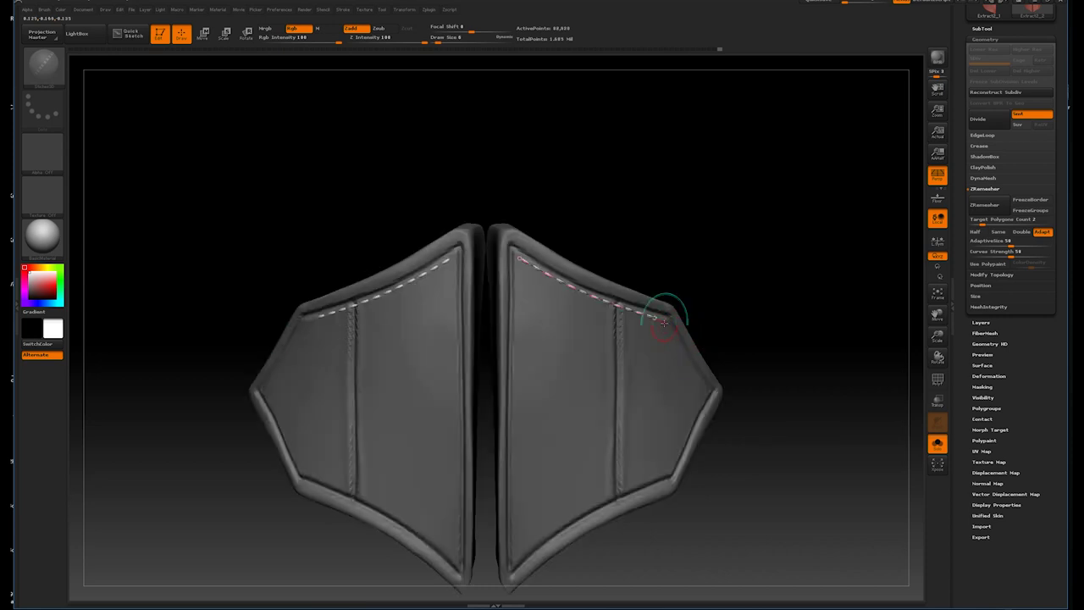
{"action": "left_click", "coordinate": [697, 320]}
{"action": "left_click_drag", "start_coordinate": [711, 320], "coordinate": [725, 381]}
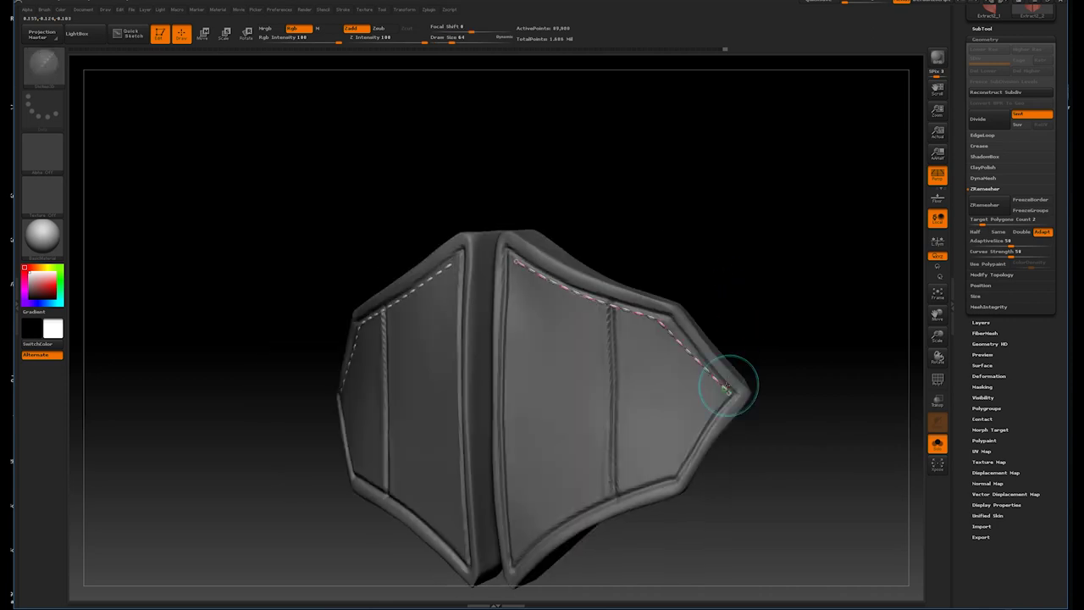
{"action": "left_click_drag", "start_coordinate": [745, 375], "coordinate": [763, 312]}
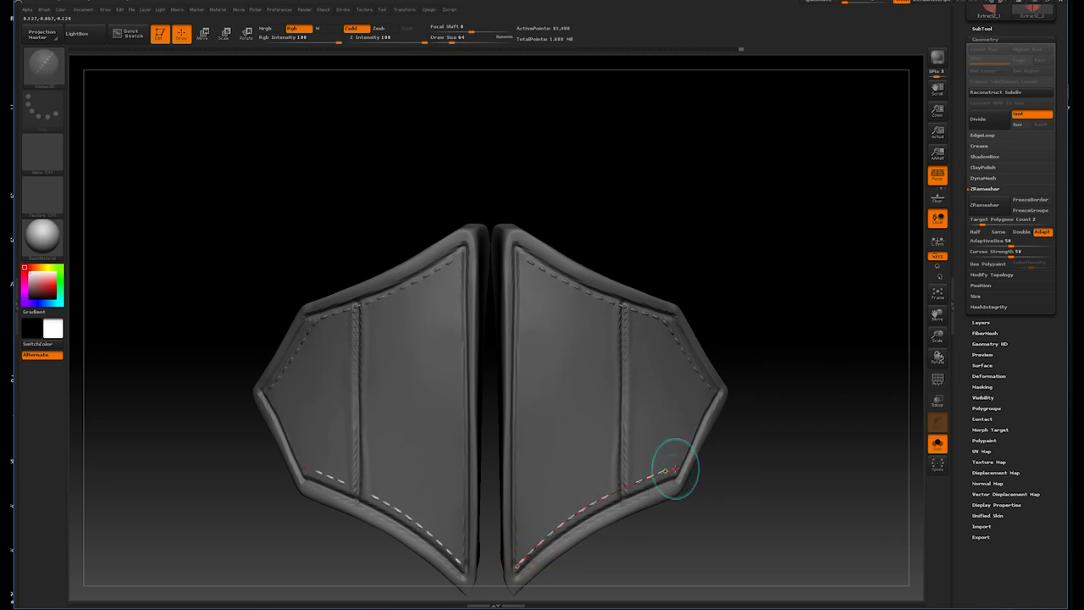
- Stitch along both lower outer edges of the front plates with a smaller brush
{"action": "left_click_drag", "start_coordinate": [684, 489], "coordinate": [645, 483]}
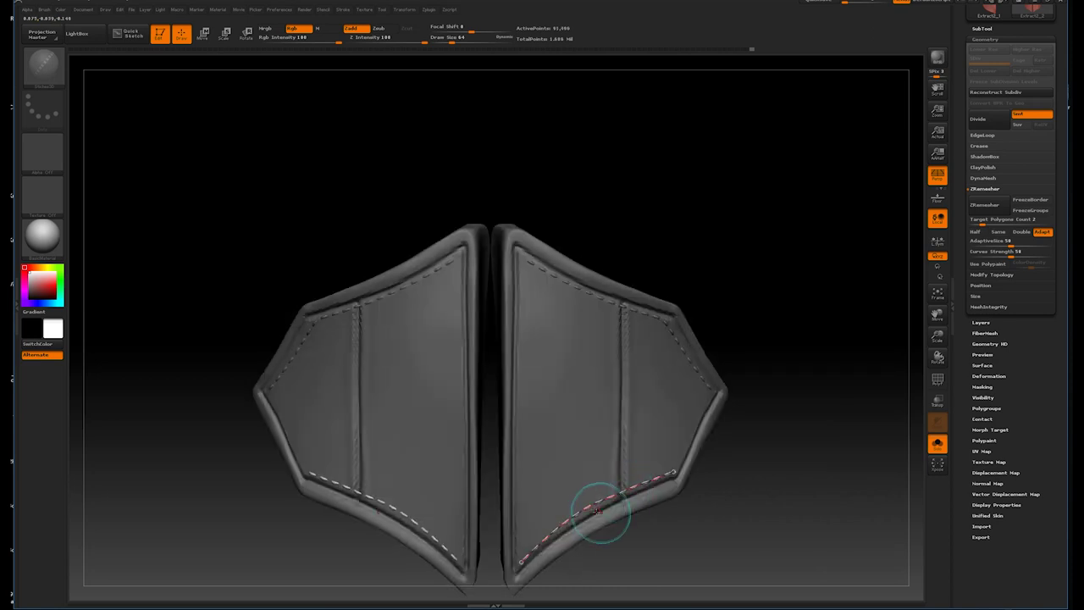
{"action": "key", "text": "["}
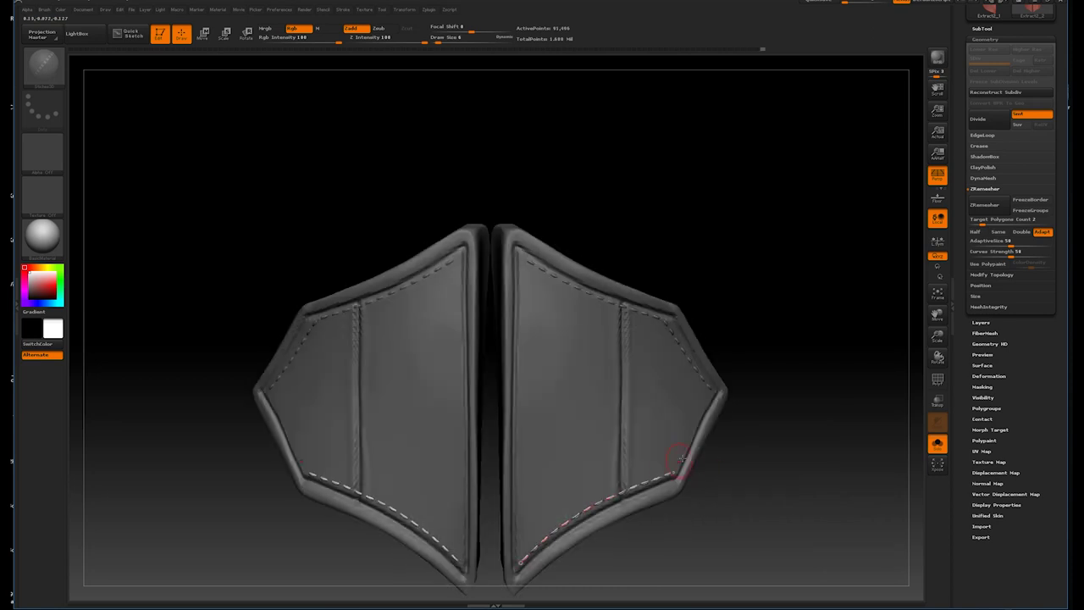
{"action": "left_click_drag", "start_coordinate": [706, 409], "coordinate": [707, 411]}
{"action": "left_click", "coordinate": [710, 393]}
{"action": "left_click", "coordinate": [712, 404]}
{"action": "left_click", "coordinate": [735, 398]}
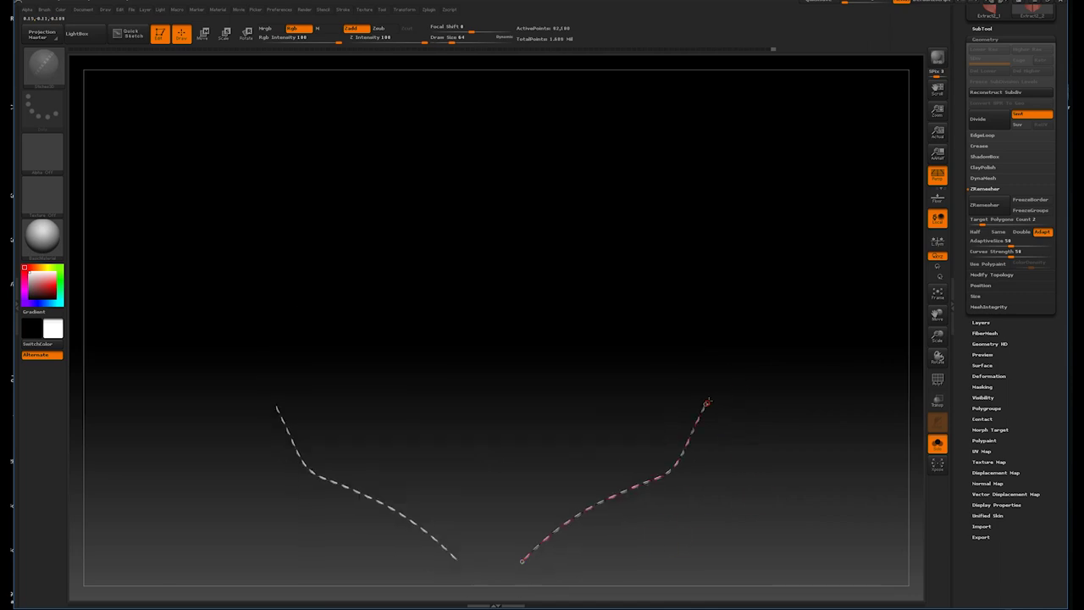
{"action": "left_click", "coordinate": [669, 479]}
{"action": "left_click", "coordinate": [760, 315]}
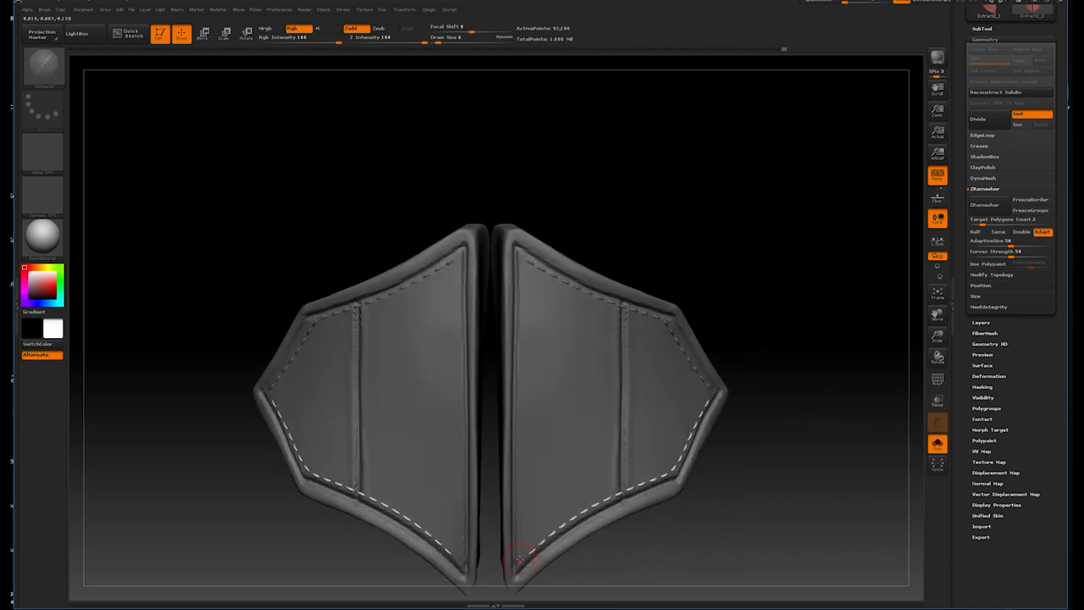
- Stitch both inner edges of the centre gap between the front plates
{"action": "left_click", "coordinate": [519, 559]}
{"action": "left_click", "coordinate": [516, 559]}
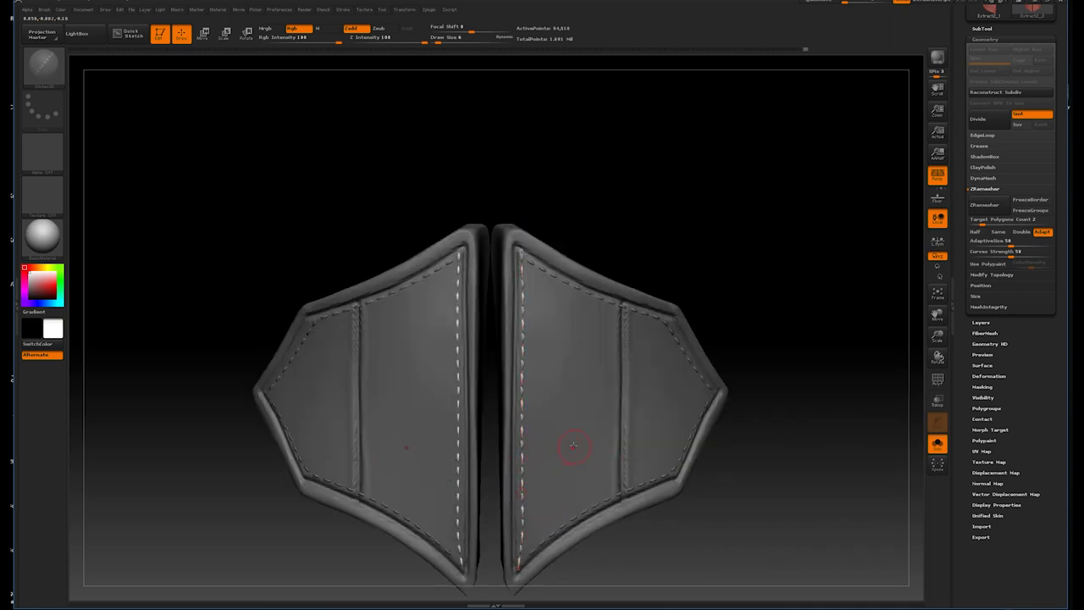
{"action": "left_click_drag", "start_coordinate": [748, 226], "coordinate": [745, 266], "text": "alt"}
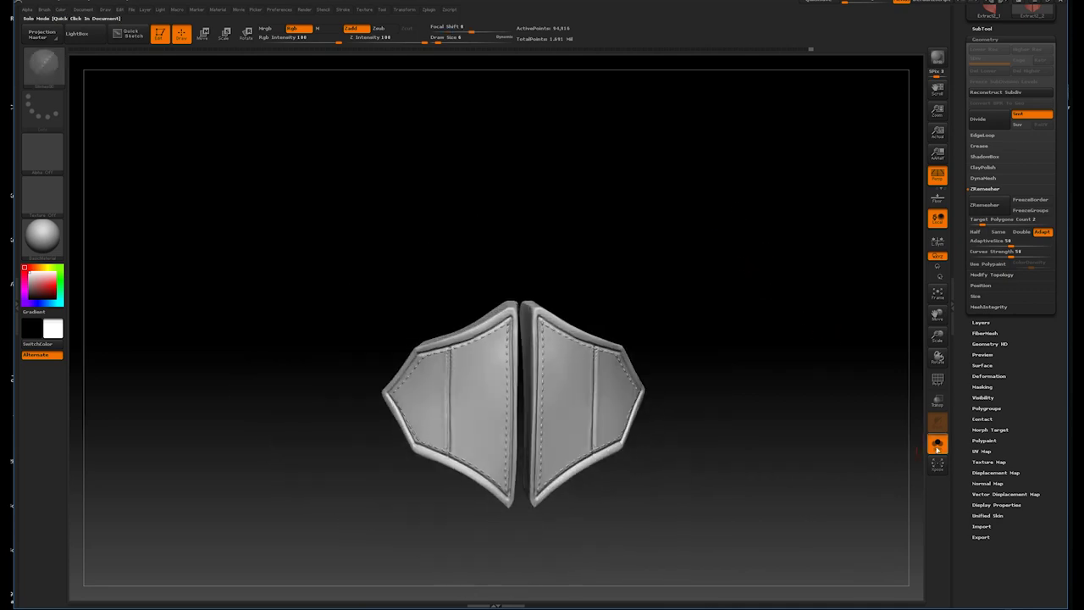
- Toggle Solo off and on, then draw a stitch curve down the plate divider seams
{"action": "left_click", "coordinate": [937, 444]}
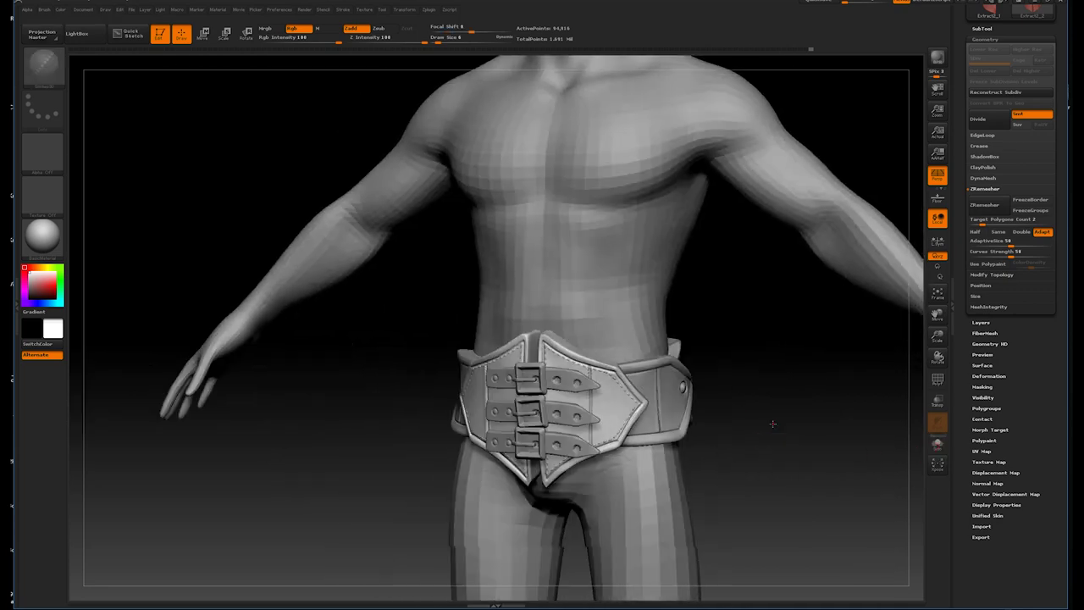
{"action": "left_click", "coordinate": [937, 444]}
{"action": "mouse_move", "coordinate": [835, 416]}
{"action": "left_mouse_down"}
{"action": "mouse_move", "coordinate": [737, 370]}
{"action": "mouse_move", "coordinate": [775, 364]}
{"action": "mouse_move", "coordinate": [787, 385]}
{"action": "left_mouse_up"}
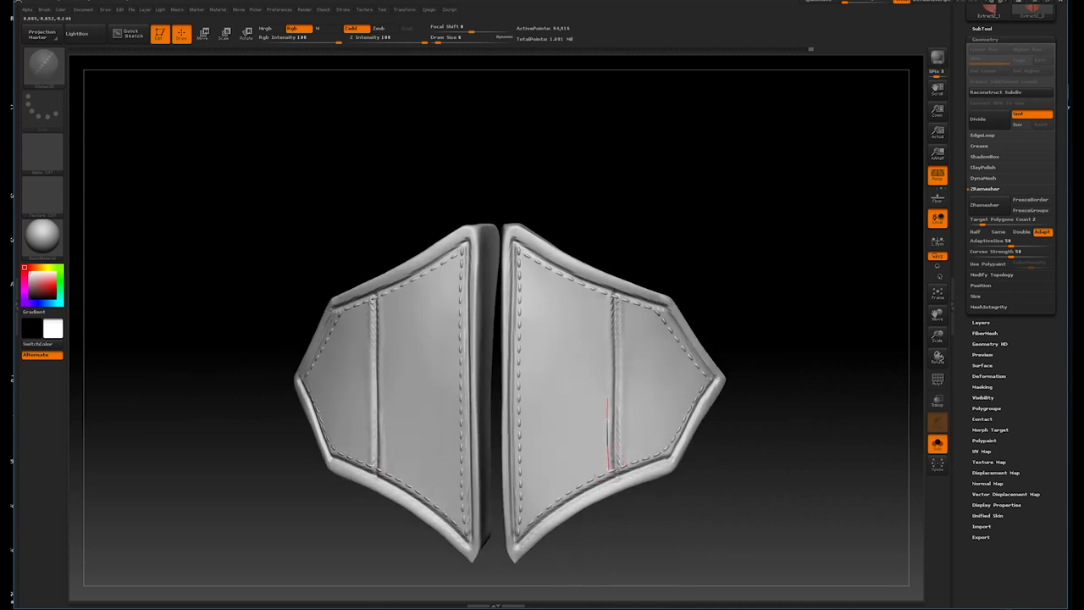
{"action": "left_click", "coordinate": [613, 302], "text": "alt"}
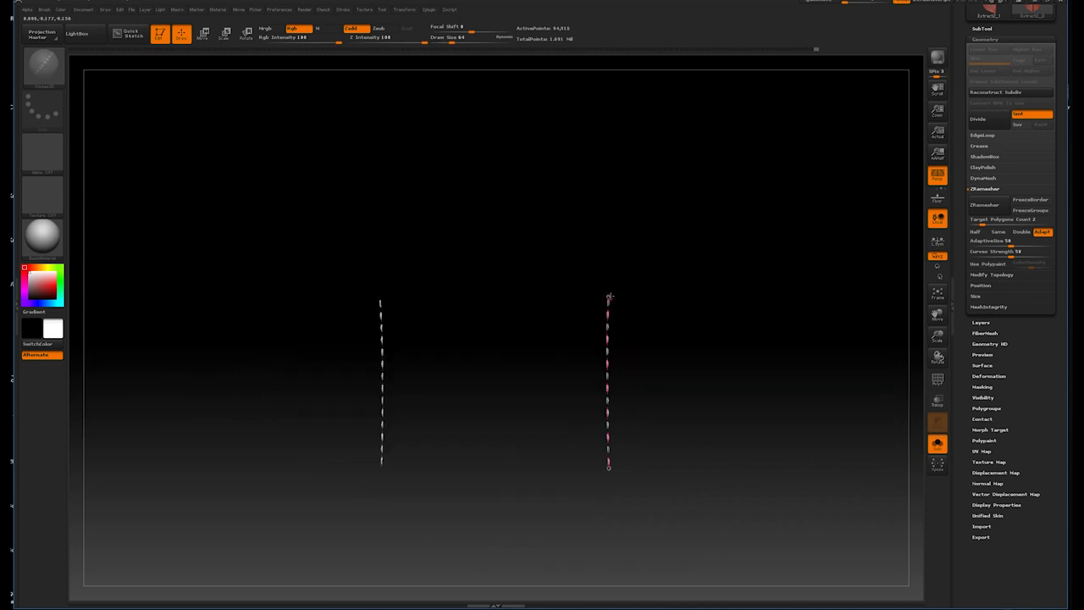
{"action": "left_click_drag", "start_coordinate": [756, 291], "coordinate": [778, 301]}
- Exit Solo and frame the whole figure wearing the stitched front panels
{"action": "left_click", "coordinate": [689, 370], "text": "alt"}
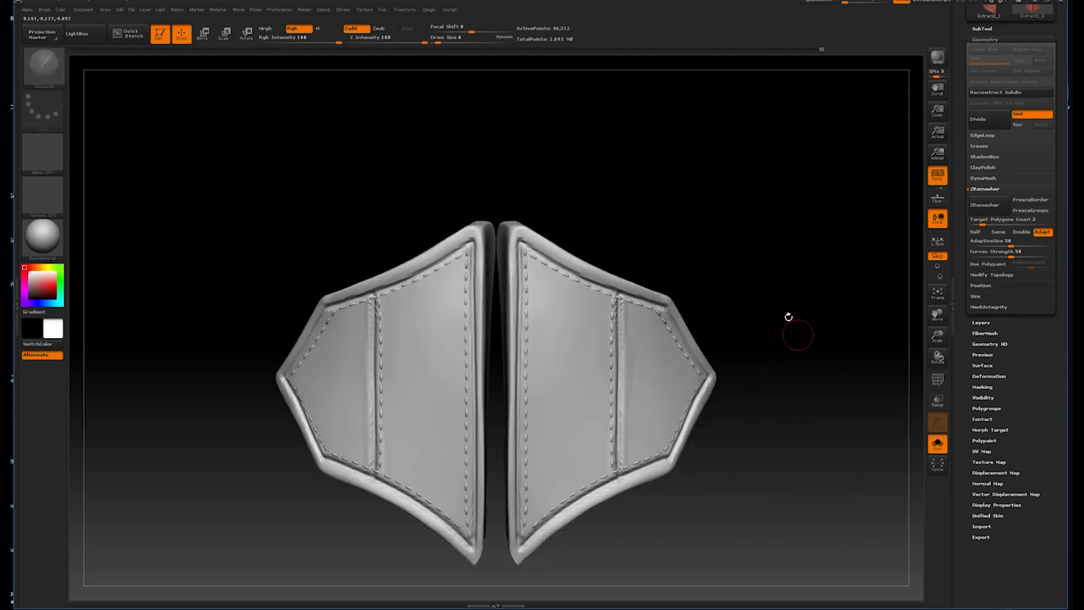
{"action": "key", "text": "ctrl+shift+s"}
{"action": "key", "text": "f"}
{"action": "mouse_move", "coordinate": [767, 394]}
{"action": "left_mouse_down"}
{"action": "mouse_move", "coordinate": [726, 387]}
{"action": "mouse_move", "coordinate": [751, 411]}
{"action": "mouse_move", "coordinate": [719, 344]}
{"action": "mouse_move", "coordinate": [750, 347]}
{"action": "mouse_move", "coordinate": [736, 322]}
{"action": "mouse_move", "coordinate": [774, 370]}
{"action": "mouse_move", "coordinate": [739, 291]}
{"action": "mouse_move", "coordinate": [774, 402]}
{"action": "mouse_move", "coordinate": [749, 276]}
{"action": "mouse_move", "coordinate": [810, 300]}
{"action": "mouse_move", "coordinate": [801, 260]}
{"action": "mouse_move", "coordinate": [734, 356]}
{"action": "mouse_move", "coordinate": [551, 451]}
{"action": "mouse_move", "coordinate": [733, 283]}
{"action": "mouse_move", "coordinate": [716, 293]}
{"action": "mouse_move", "coordinate": [685, 269]}
{"action": "mouse_move", "coordinate": [711, 280]}
{"action": "mouse_move", "coordinate": [750, 256]}
{"action": "mouse_move", "coordinate": [737, 305]}
{"action": "mouse_move", "coordinate": [745, 381]}
{"action": "mouse_move", "coordinate": [799, 322]}
{"action": "mouse_move", "coordinate": [769, 285]}
{"action": "mouse_move", "coordinate": [792, 251]}
{"action": "mouse_move", "coordinate": [665, 332]}
{"action": "left_mouse_up"}
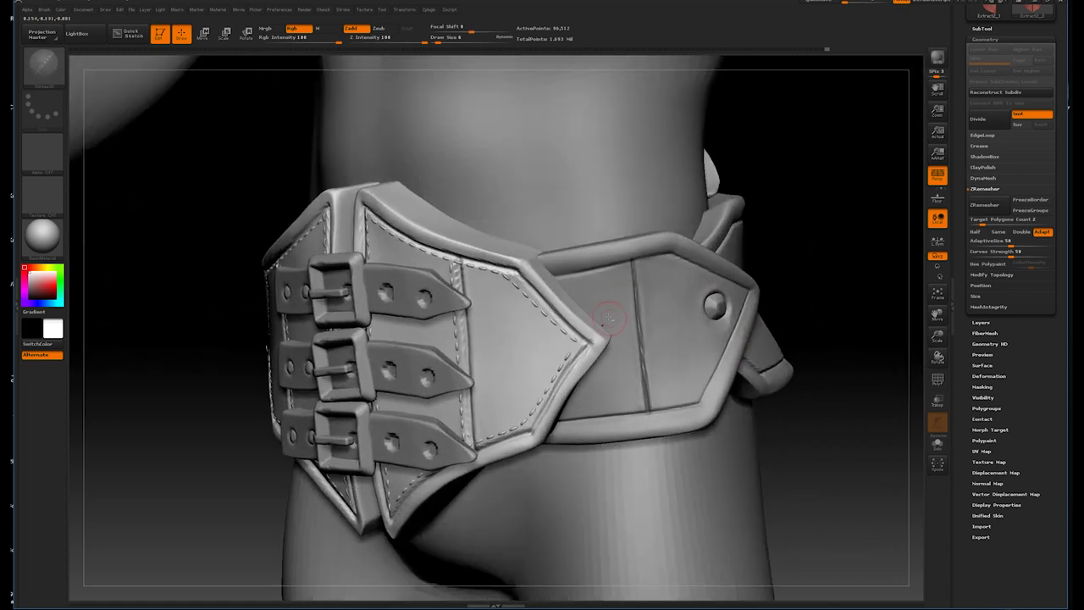
{"action": "left_click", "coordinate": [666, 333], "text": "alt"}
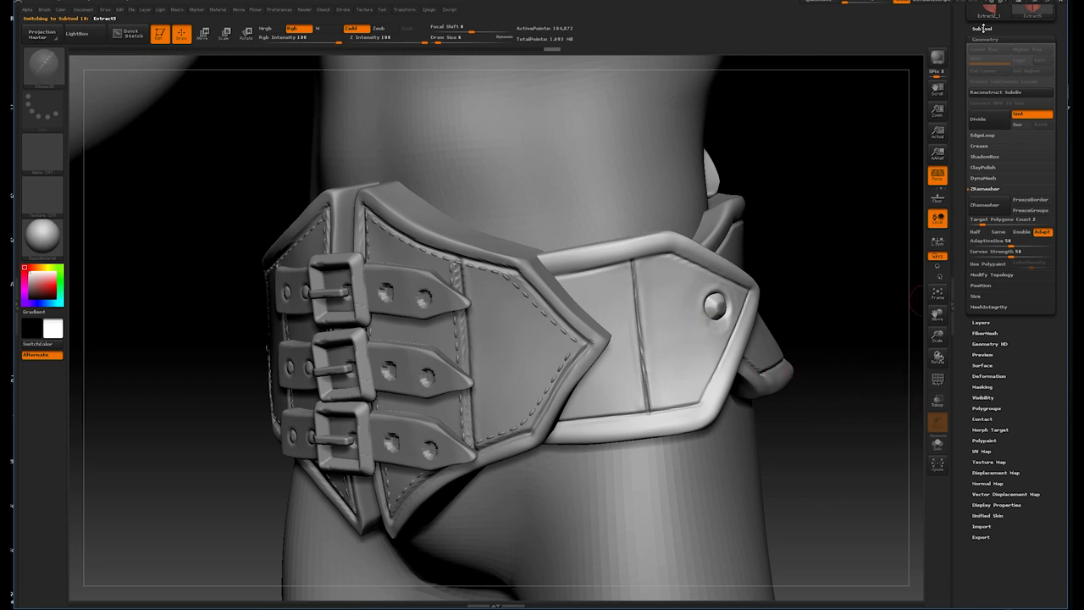
- Hide the front buckle piece and stitch along the side strap's top edge
{"action": "left_click", "coordinate": [982, 28]}
{"action": "left_click", "coordinate": [1048, 81]}
{"action": "left_click_drag", "start_coordinate": [805, 194], "coordinate": [468, 278]}
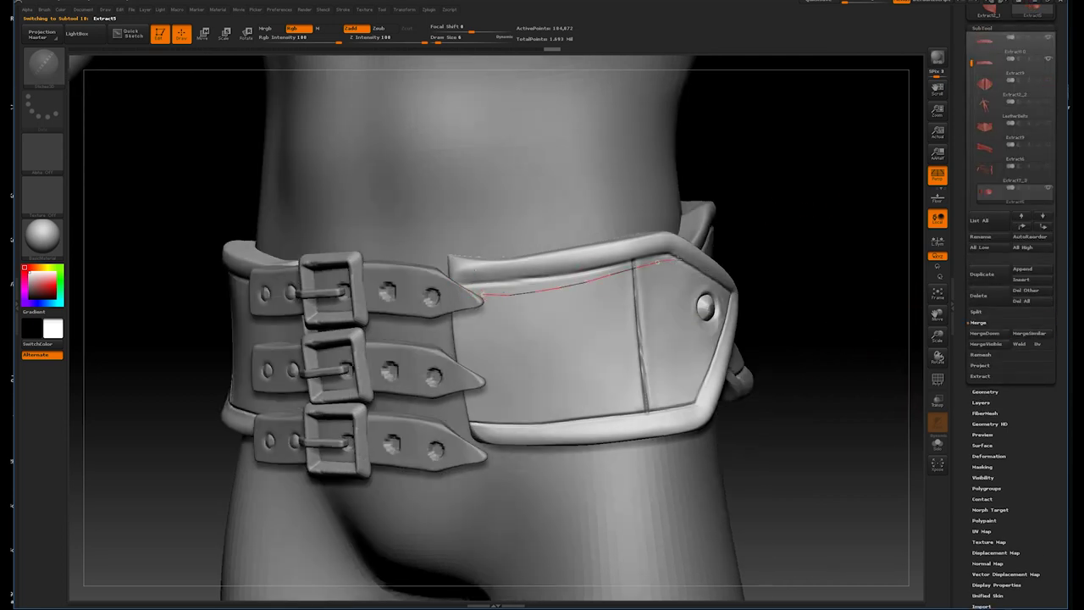
{"action": "left_click", "coordinate": [674, 259]}
{"action": "left_click_drag", "start_coordinate": [478, 292], "coordinate": [480, 289]}
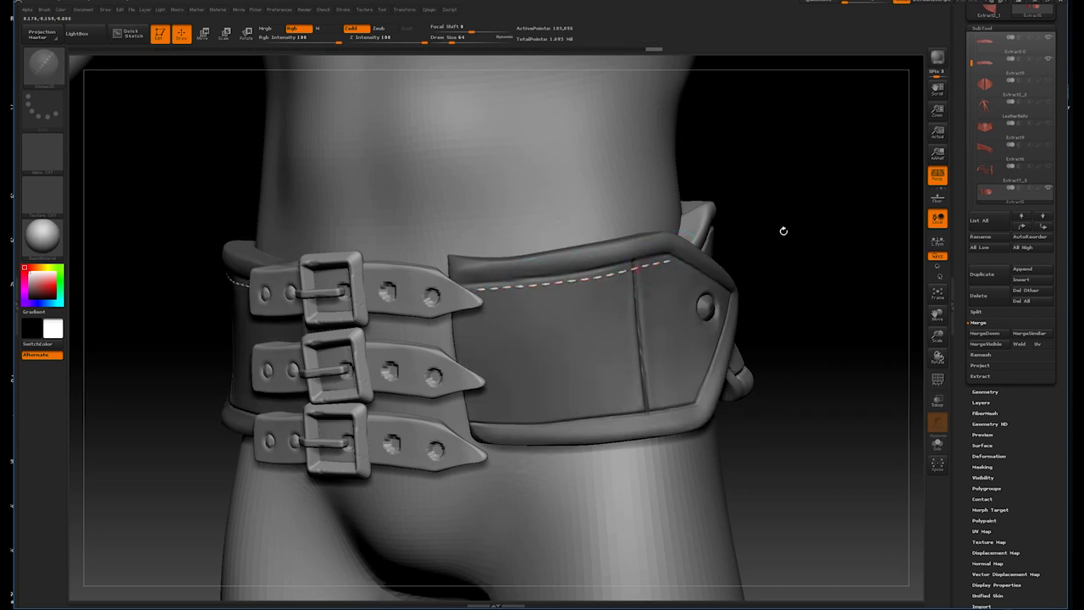
{"action": "left_click_drag", "start_coordinate": [781, 232], "coordinate": [696, 287]}
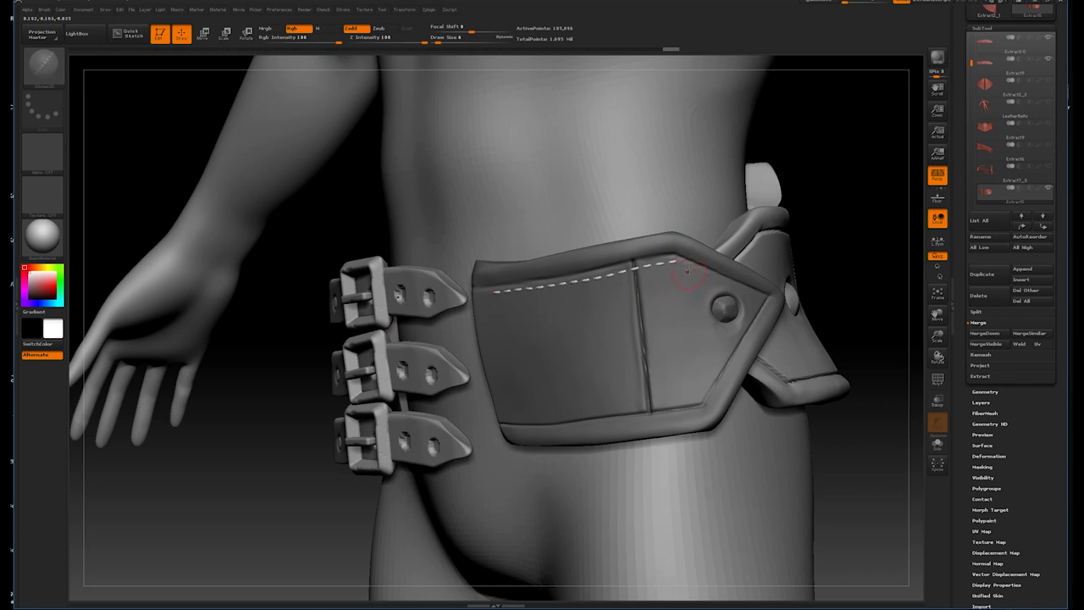
{"action": "left_click", "coordinate": [691, 269]}
- Stitch along the side strap's bottom edge
{"action": "left_click_drag", "start_coordinate": [818, 316], "coordinate": [491, 426]}
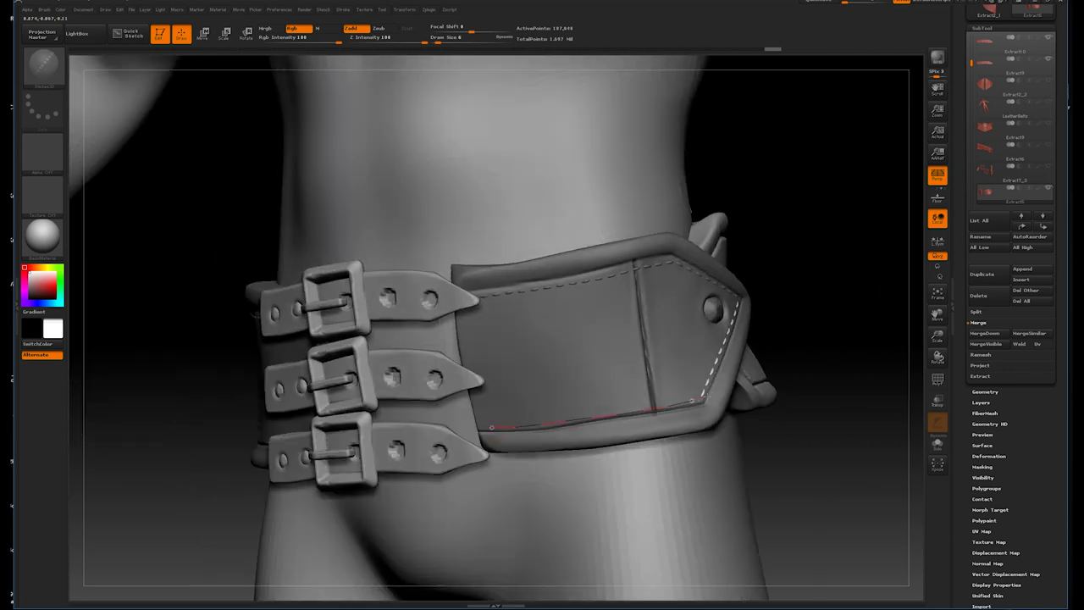
{"action": "left_click", "coordinate": [710, 412]}
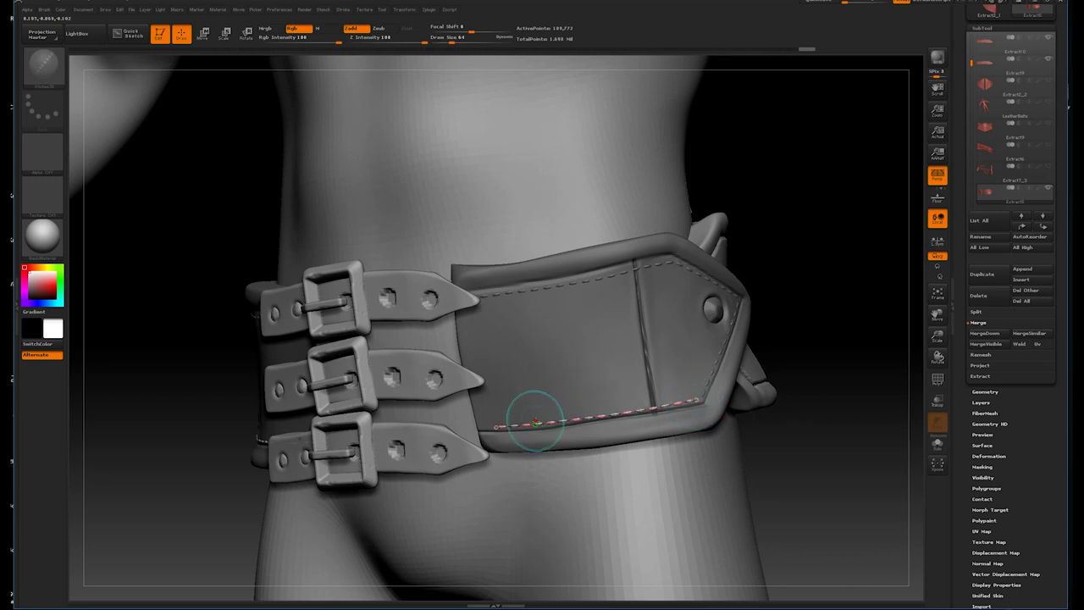
{"action": "left_click_drag", "start_coordinate": [844, 341], "coordinate": [628, 367]}
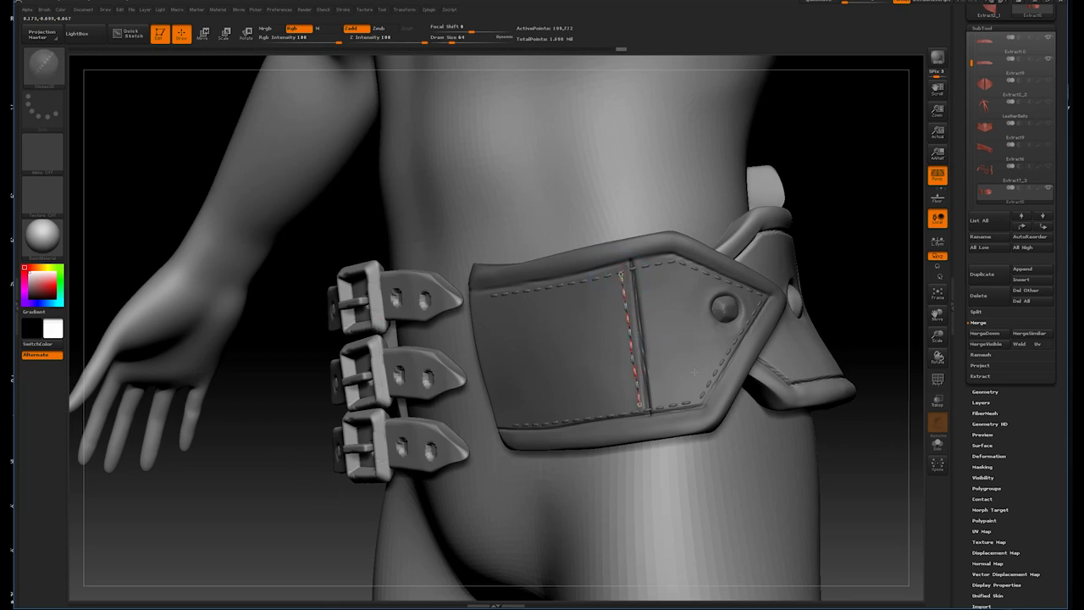
{"action": "mouse_move", "coordinate": [851, 223]}
{"action": "left_mouse_down"}
{"action": "mouse_move", "coordinate": [810, 259]}
{"action": "mouse_move", "coordinate": [801, 242]}
{"action": "mouse_move", "coordinate": [781, 321]}
{"action": "mouse_move", "coordinate": [801, 371]}
{"action": "left_mouse_up"}
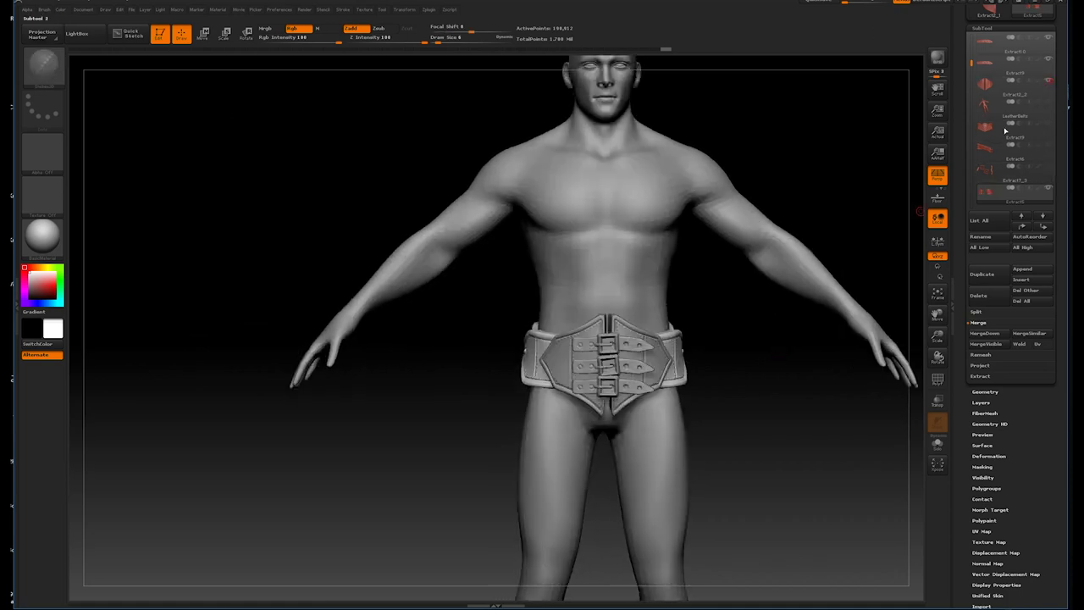
{"action": "mouse_move", "coordinate": [786, 347]}
{"action": "left_mouse_down"}
{"action": "mouse_move", "coordinate": [813, 225]}
{"action": "mouse_move", "coordinate": [815, 428]}
{"action": "mouse_move", "coordinate": [745, 448]}
{"action": "mouse_move", "coordinate": [748, 435]}
{"action": "mouse_move", "coordinate": [757, 455]}
{"action": "mouse_move", "coordinate": [738, 395]}
{"action": "mouse_move", "coordinate": [769, 445]}
{"action": "mouse_move", "coordinate": [803, 437]}
{"action": "mouse_move", "coordinate": [851, 375]}
{"action": "mouse_move", "coordinate": [779, 368]}
{"action": "mouse_move", "coordinate": [847, 361]}
{"action": "mouse_move", "coordinate": [830, 344]}
{"action": "mouse_move", "coordinate": [767, 364]}
{"action": "mouse_move", "coordinate": [470, 336]}
{"action": "left_mouse_up"}
{"action": "left_click", "coordinate": [482, 338], "text": "alt"}
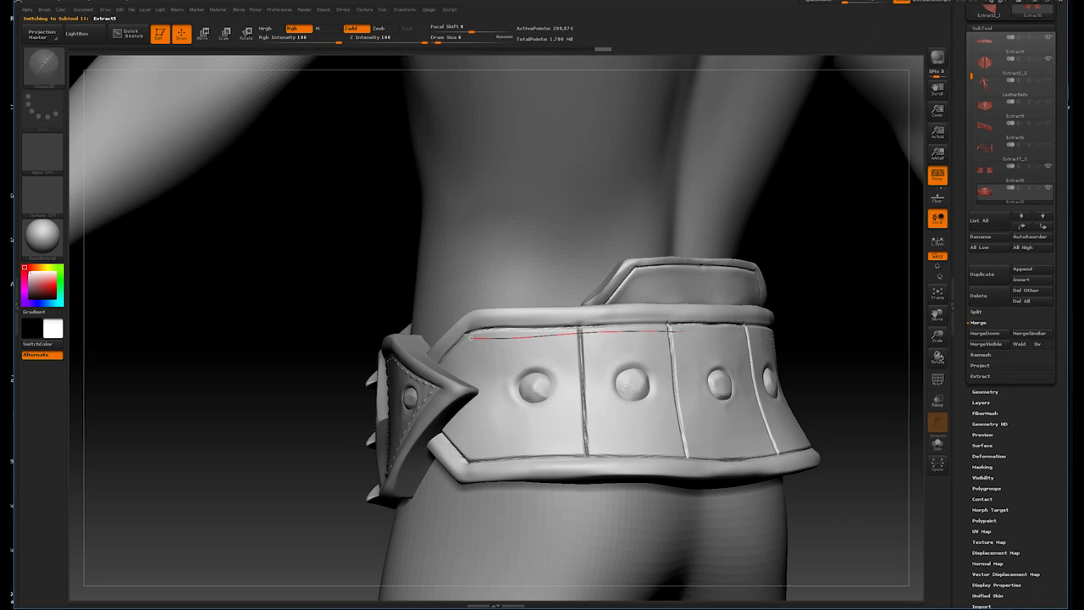
- Draw and apply stitches along the back strap's top edge
{"action": "left_click_drag", "start_coordinate": [471, 337], "coordinate": [668, 329]}
{"action": "mouse_move", "coordinate": [837, 327]}
{"action": "left_mouse_down"}
{"action": "mouse_move", "coordinate": [794, 367]}
{"action": "mouse_move", "coordinate": [744, 365]}
{"action": "left_mouse_up"}
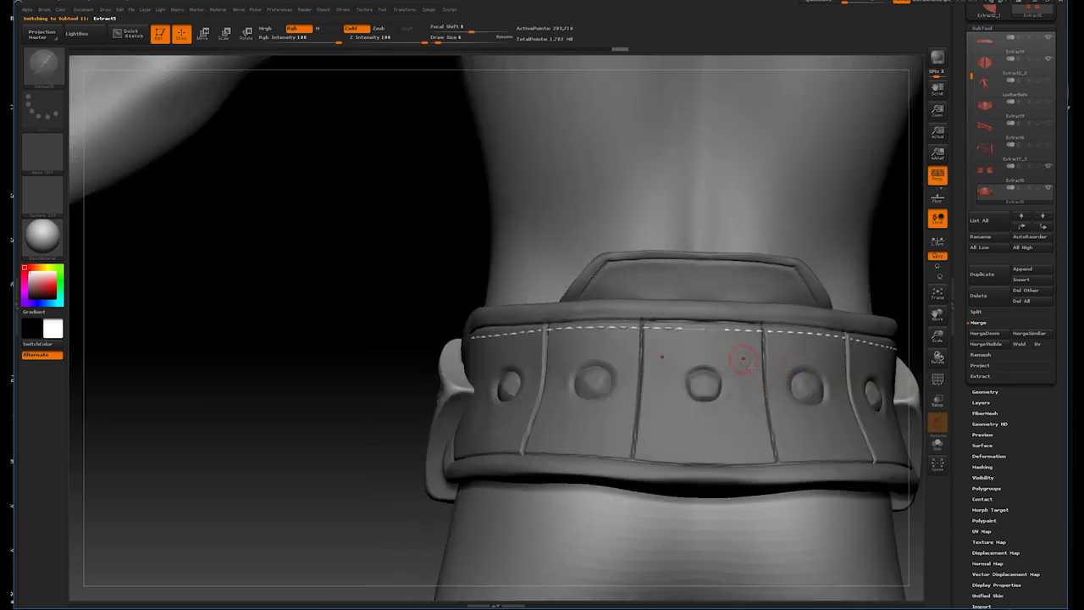
{"action": "mouse_move", "coordinate": [876, 248]}
{"action": "left_mouse_down"}
{"action": "mouse_move", "coordinate": [877, 362]}
{"action": "mouse_move", "coordinate": [818, 382]}
{"action": "mouse_move", "coordinate": [439, 329]}
{"action": "left_mouse_up"}
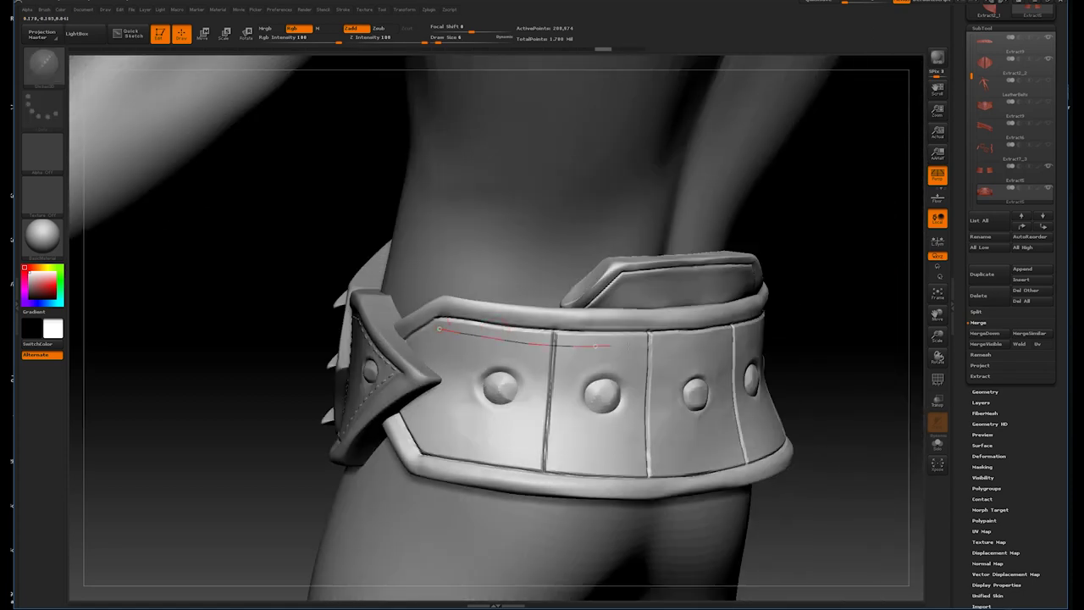
{"action": "left_click_drag", "start_coordinate": [673, 343], "coordinate": [673, 343]}
{"action": "left_click_drag", "start_coordinate": [847, 356], "coordinate": [678, 343]}
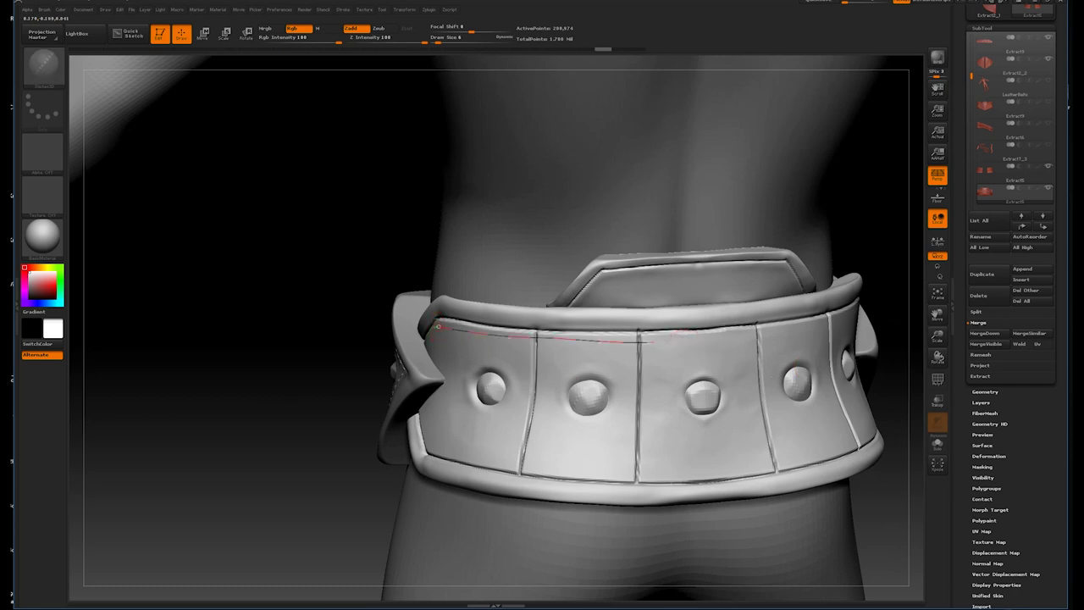
{"action": "left_click", "coordinate": [437, 325]}
{"action": "left_click_drag", "start_coordinate": [668, 339], "coordinate": [696, 339]}
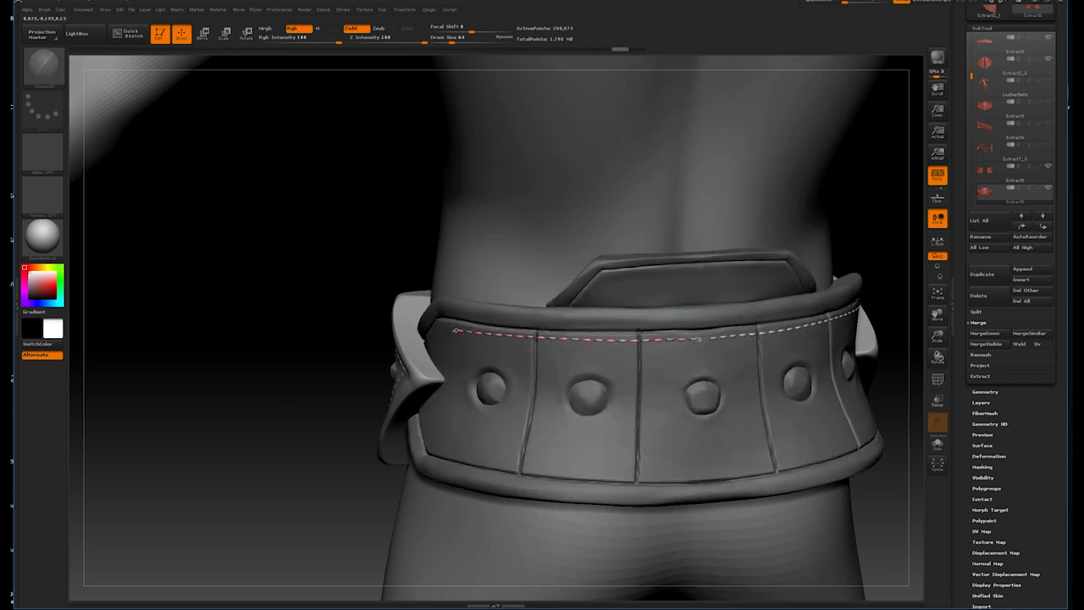
{"action": "left_click_drag", "start_coordinate": [876, 266], "coordinate": [768, 377]}
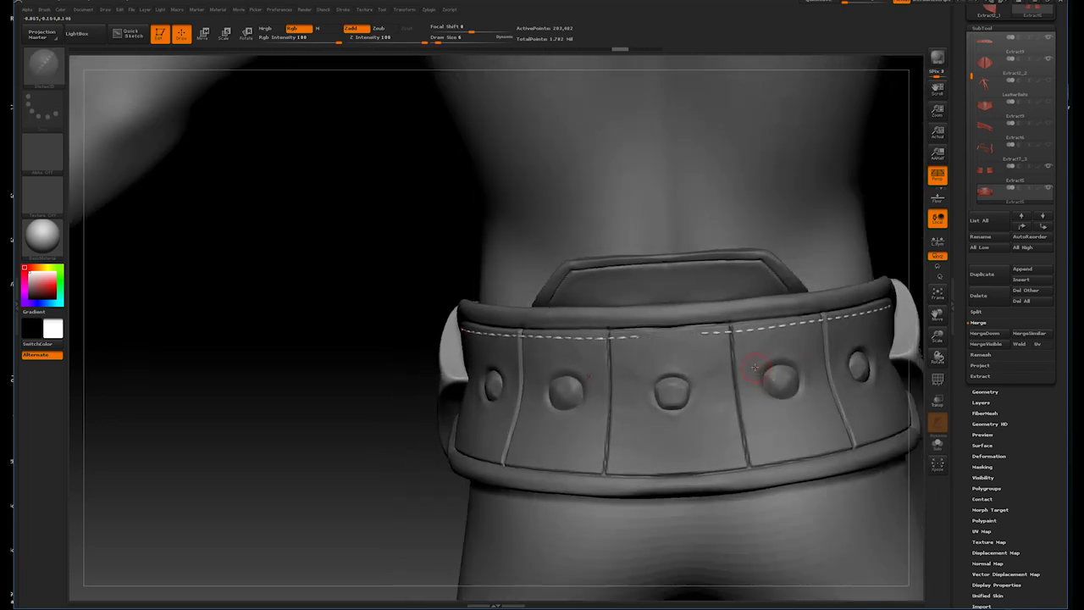
{"action": "left_click", "coordinate": [735, 345]}
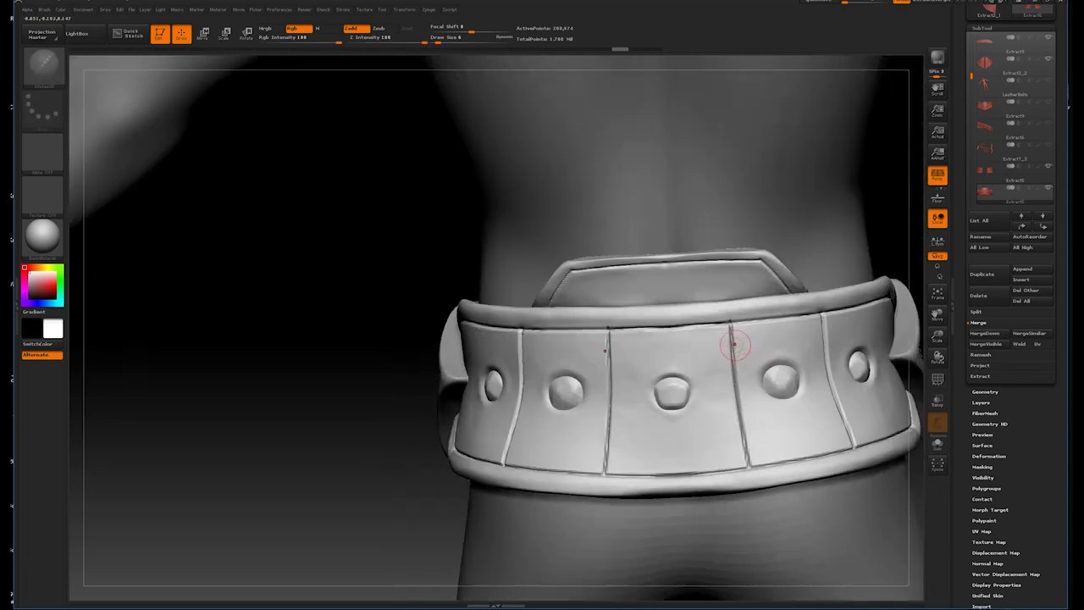
- Continue the top-edge stitching around the belt toward the spiked side
{"action": "left_click_drag", "start_coordinate": [333, 361], "coordinate": [440, 321]}
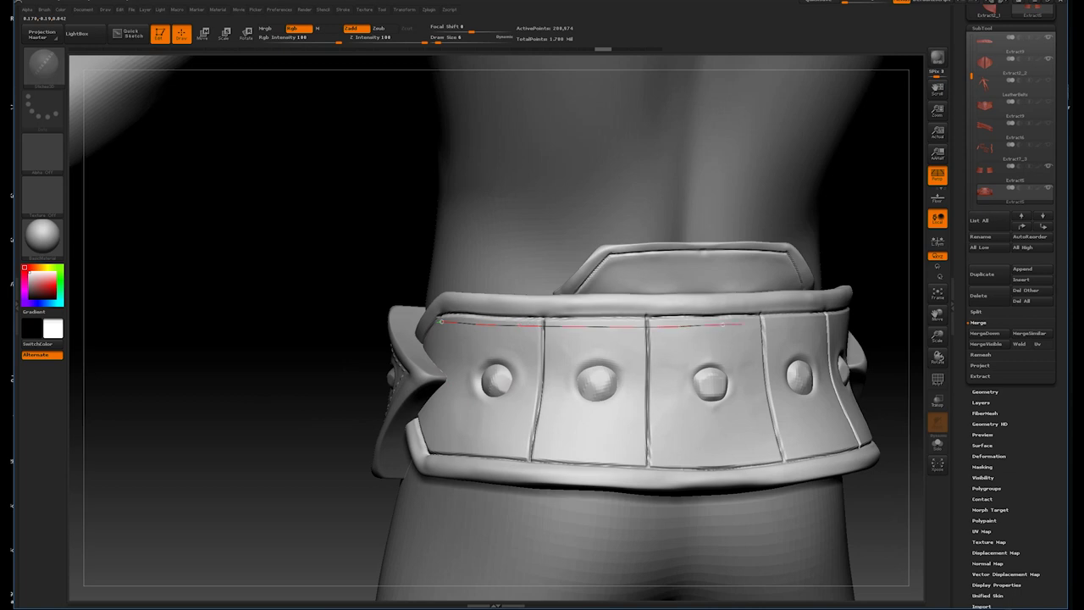
{"action": "left_click", "coordinate": [823, 330]}
{"action": "left_click_drag", "start_coordinate": [872, 248], "coordinate": [659, 324]}
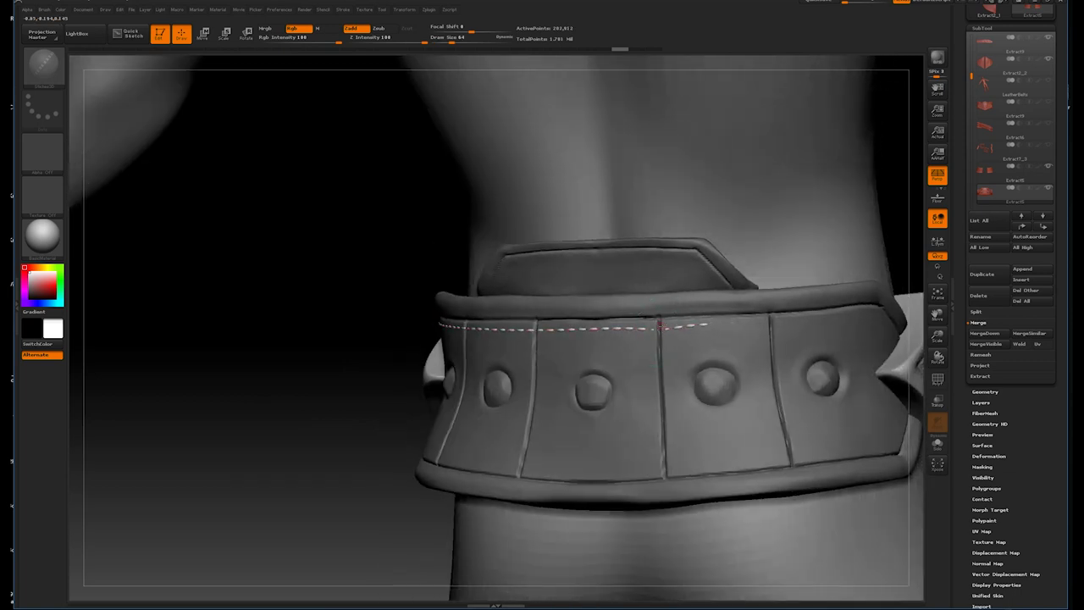
{"action": "left_click_drag", "start_coordinate": [355, 347], "coordinate": [205, 327]}
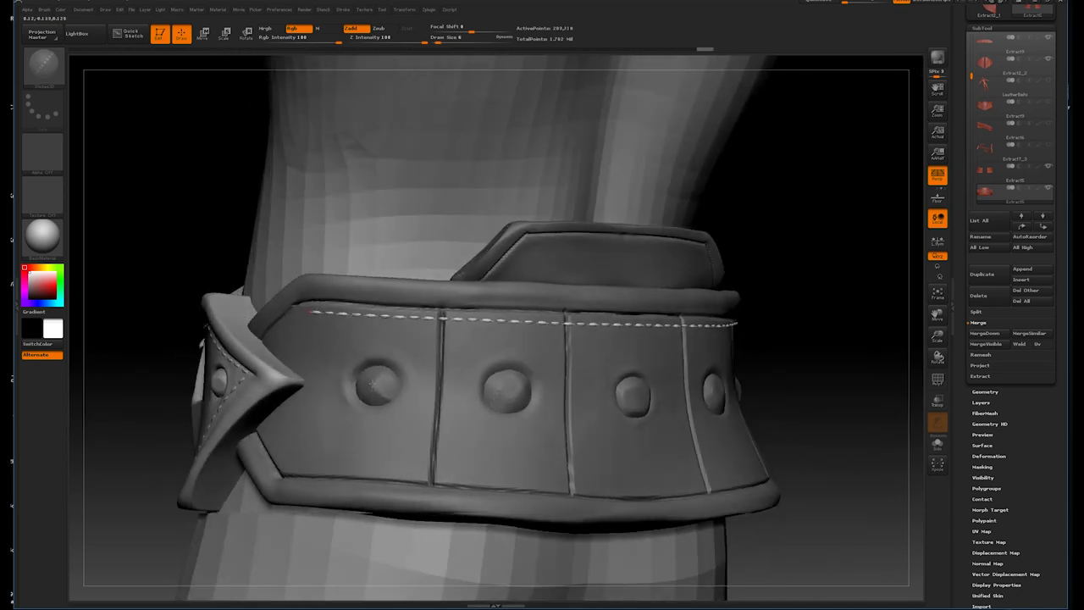
{"action": "left_click_drag", "start_coordinate": [898, 254], "coordinate": [333, 315]}
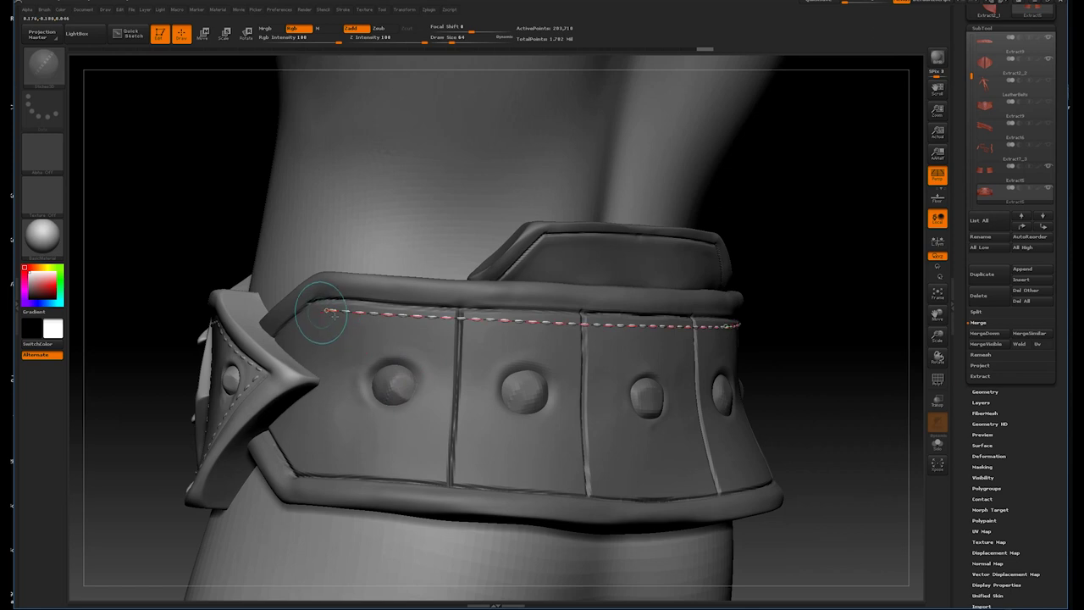
{"action": "mouse_move", "coordinate": [779, 344]}
{"action": "left_mouse_down"}
{"action": "mouse_move", "coordinate": [811, 332]}
{"action": "mouse_move", "coordinate": [816, 367]}
{"action": "left_mouse_up"}
{"action": "key", "text": "f"}
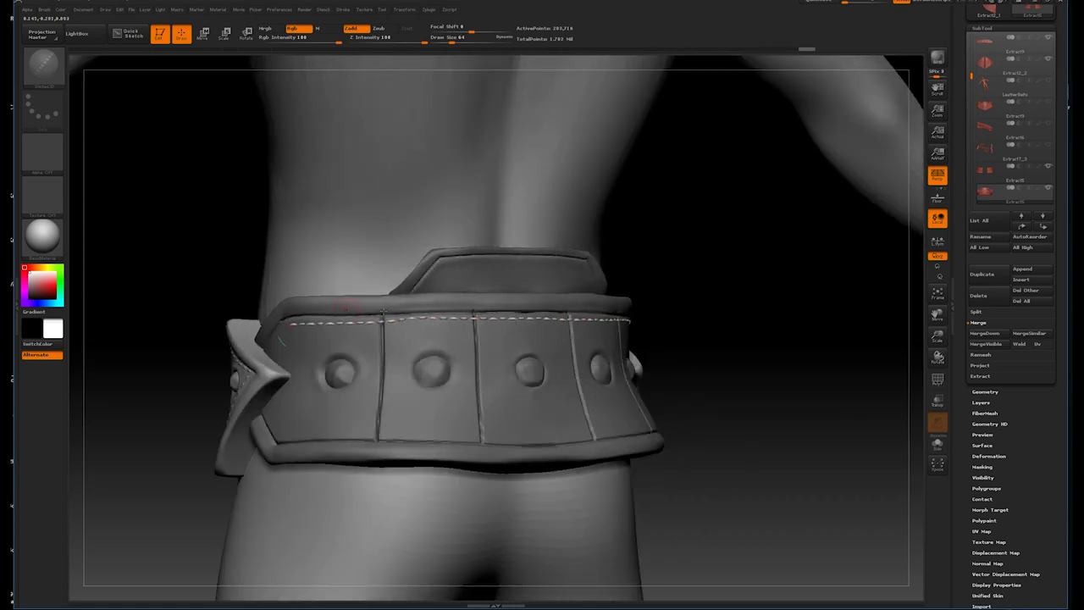
- Apply stitches along the back strap's lower edge
{"action": "left_click_drag", "start_coordinate": [398, 322], "coordinate": [360, 322]}
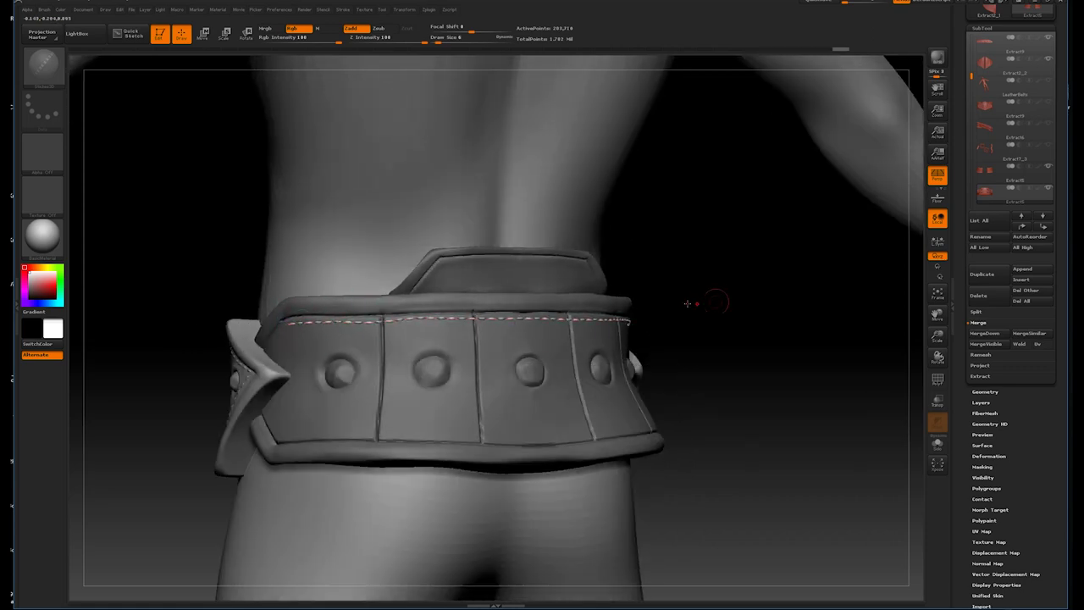
{"action": "left_click_drag", "start_coordinate": [716, 299], "coordinate": [508, 322]}
{"action": "left_click_drag", "start_coordinate": [505, 360], "coordinate": [762, 351]}
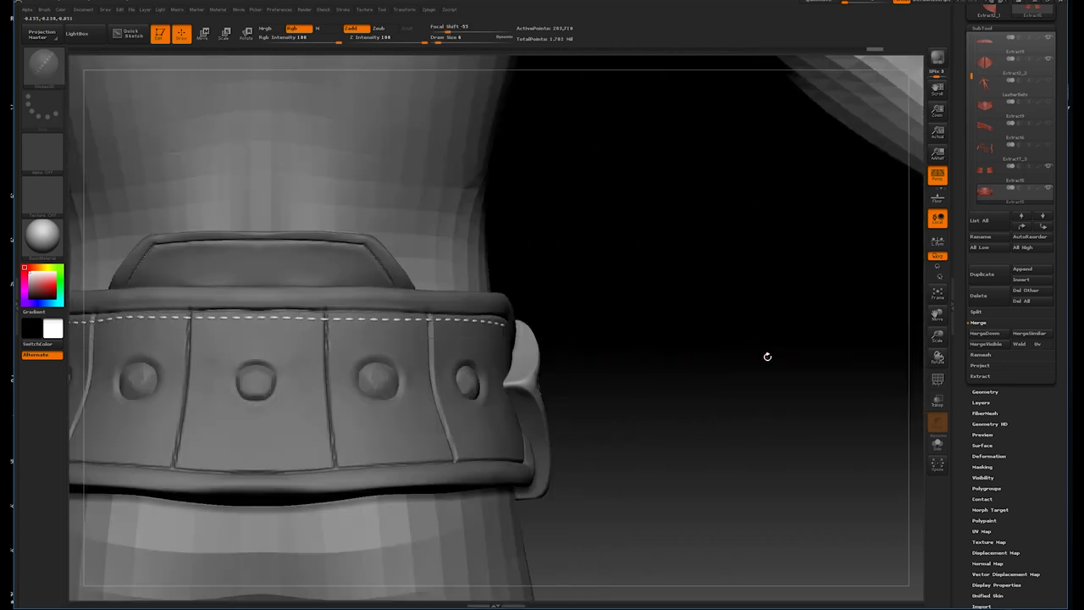
{"action": "key", "text": "f"}
{"action": "mouse_move", "coordinate": [627, 440]}
{"action": "left_mouse_down", "text": "alt"}
{"action": "mouse_move", "coordinate": [739, 357]}
{"action": "mouse_move", "coordinate": [416, 359]}
{"action": "left_mouse_up", "text": "alt"}
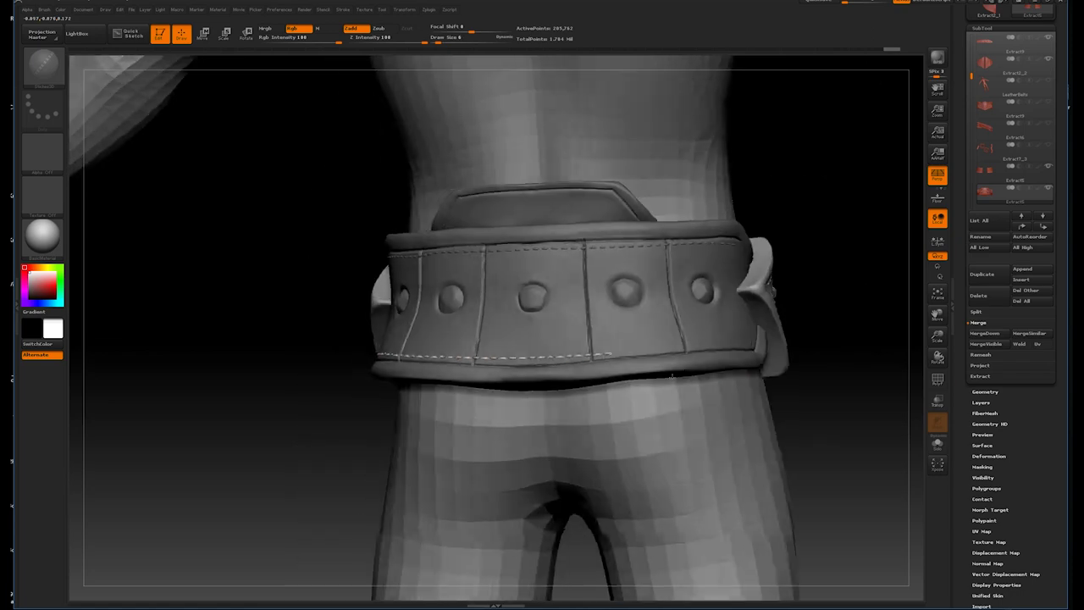
{"action": "left_click_drag", "start_coordinate": [600, 339], "coordinate": [529, 355]}
{"action": "left_click_drag", "start_coordinate": [838, 339], "coordinate": [364, 356]}
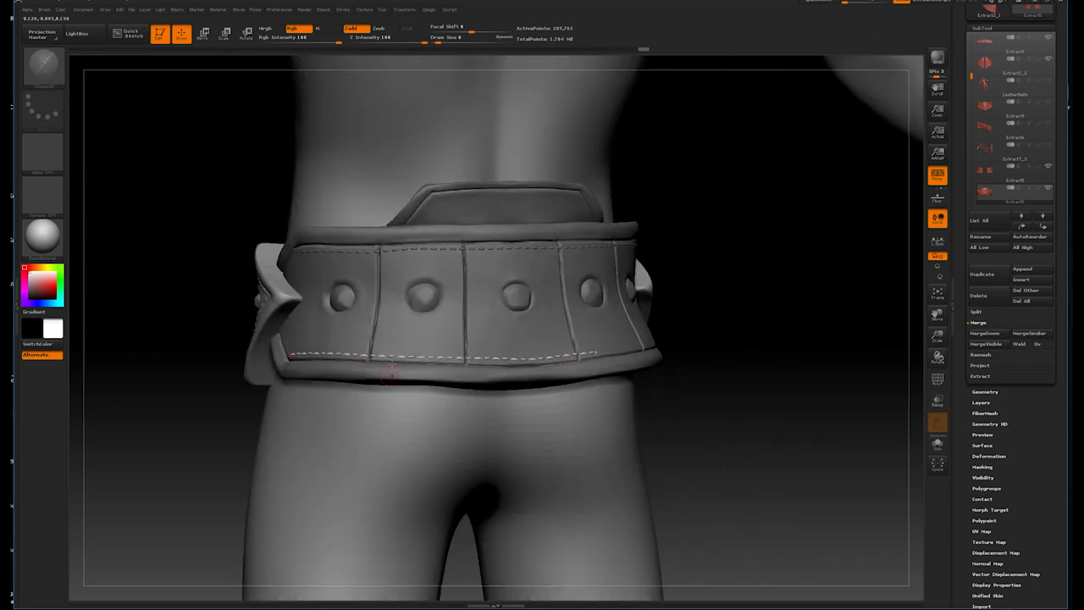
{"action": "left_click_drag", "start_coordinate": [708, 317], "coordinate": [606, 348]}
{"action": "left_click", "coordinate": [604, 350]}
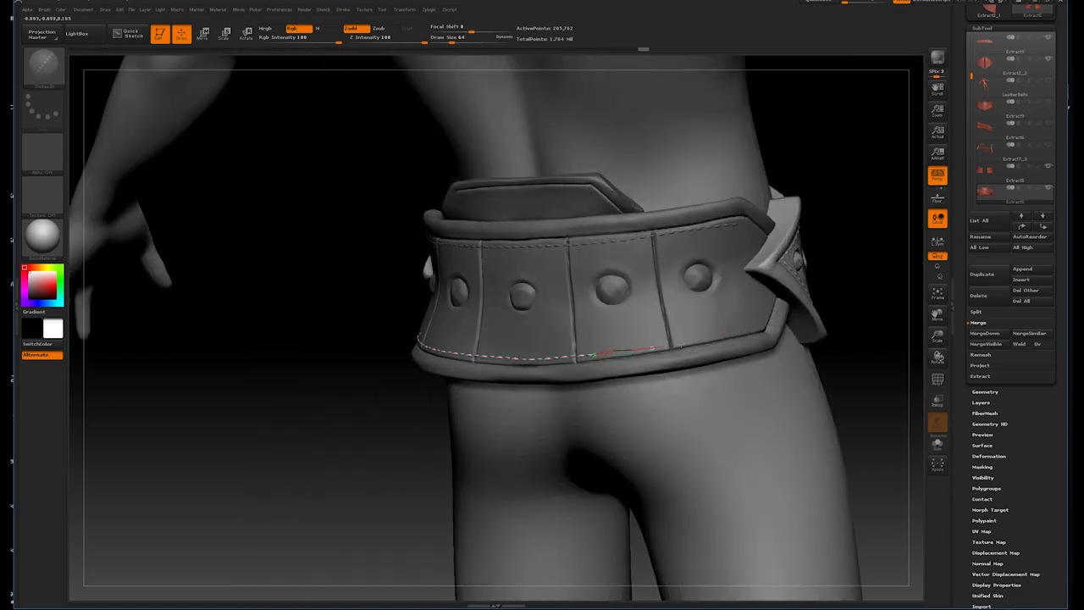
{"action": "left_click", "coordinate": [629, 350]}
- Follow the lower stitch line toward the spike and reframe the belt from behind
{"action": "mouse_move", "coordinate": [322, 415]}
{"action": "left_mouse_down"}
{"action": "mouse_move", "coordinate": [472, 326]}
{"action": "mouse_move", "coordinate": [734, 313]}
{"action": "left_mouse_up"}
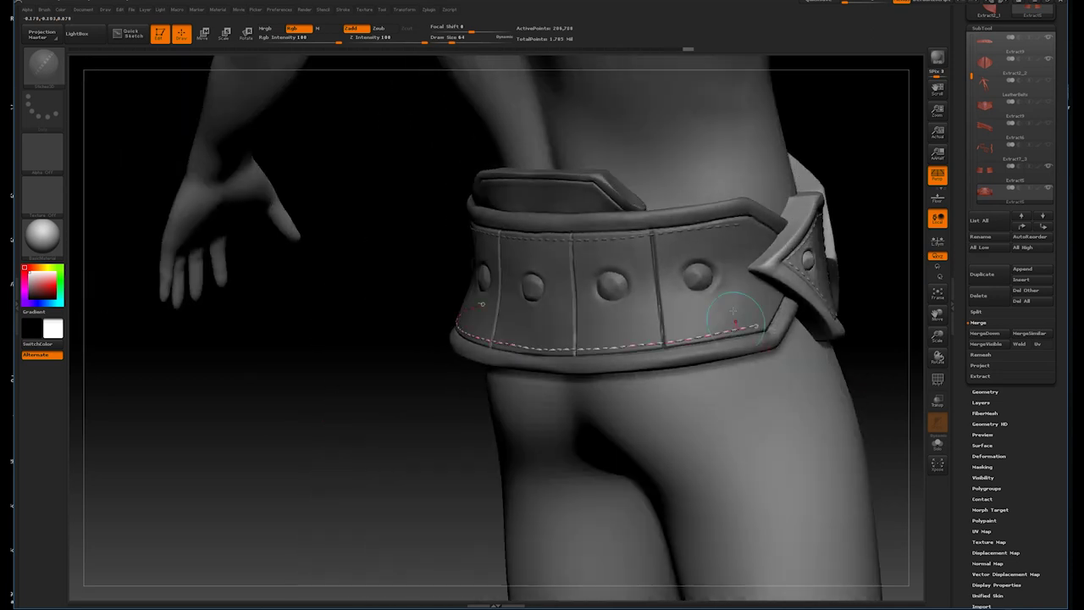
{"action": "left_click_drag", "start_coordinate": [879, 373], "coordinate": [864, 334]}
{"action": "key", "text": "f"}
{"action": "mouse_move", "coordinate": [801, 279]}
{"action": "left_mouse_down", "text": "alt"}
{"action": "mouse_move", "coordinate": [810, 336]}
{"action": "mouse_move", "coordinate": [829, 350]}
{"action": "mouse_move", "coordinate": [822, 319]}
{"action": "mouse_move", "coordinate": [535, 302]}
{"action": "left_mouse_up", "text": "alt"}
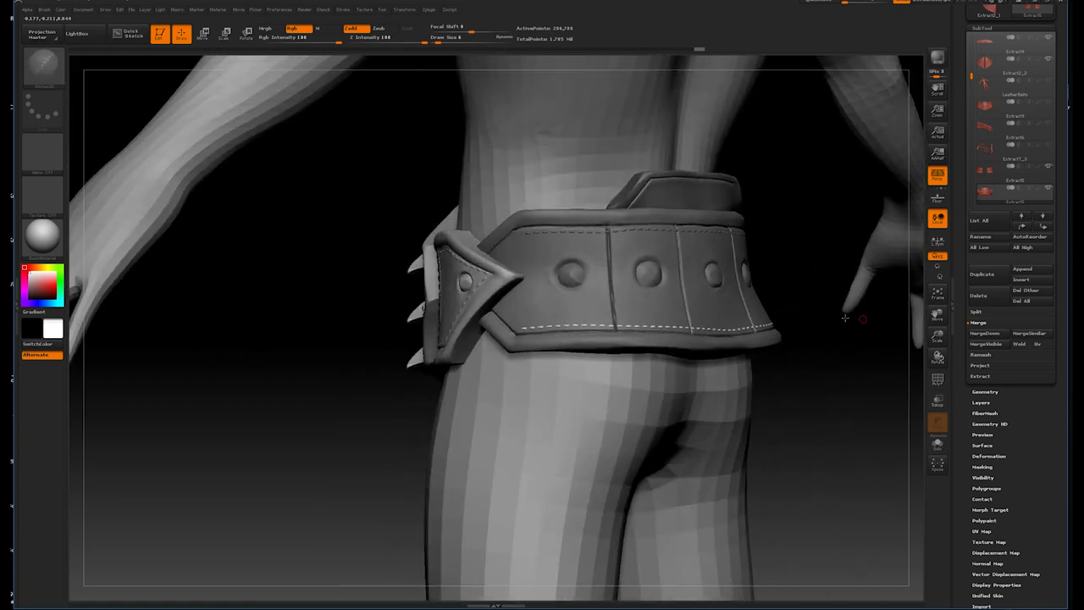
{"action": "left_click", "coordinate": [535, 302], "text": "alt"}
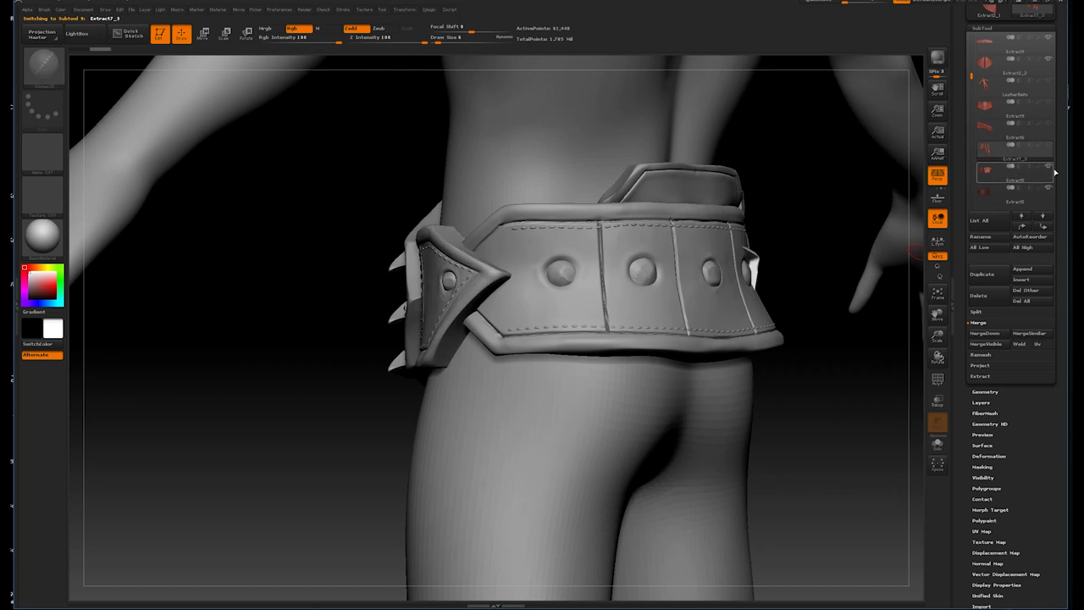
- Select Extract5 and draw a stitch curve along the pointed flap's edge
{"action": "left_click", "coordinate": [696, 307], "text": "alt"}
{"action": "left_click_drag", "start_coordinate": [801, 217], "coordinate": [470, 273]}
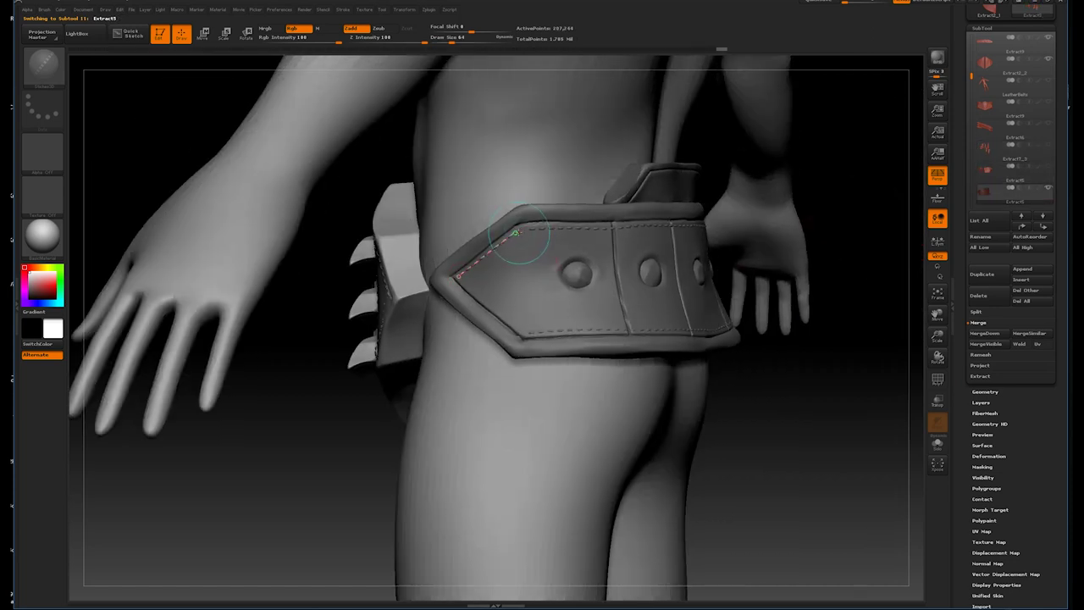
{"action": "left_click_drag", "start_coordinate": [515, 232], "coordinate": [521, 227]}
{"action": "left_click_drag", "start_coordinate": [506, 320], "coordinate": [531, 337]}
{"action": "left_click_drag", "start_coordinate": [539, 290], "coordinate": [441, 260]}
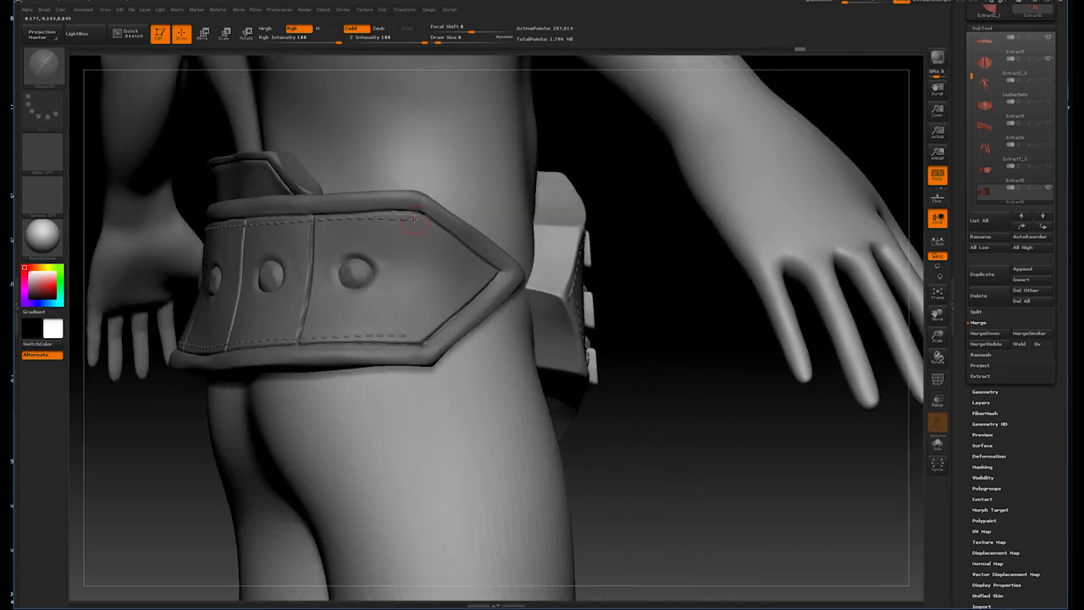
{"action": "left_click_drag", "start_coordinate": [505, 275], "coordinate": [490, 267]}
- Frame the whole figure in a centred front view
{"action": "mouse_move", "coordinate": [615, 355]}
{"action": "left_mouse_down"}
{"action": "mouse_move", "coordinate": [655, 342]}
{"action": "mouse_move", "coordinate": [669, 322]}
{"action": "mouse_move", "coordinate": [805, 335]}
{"action": "left_mouse_up"}
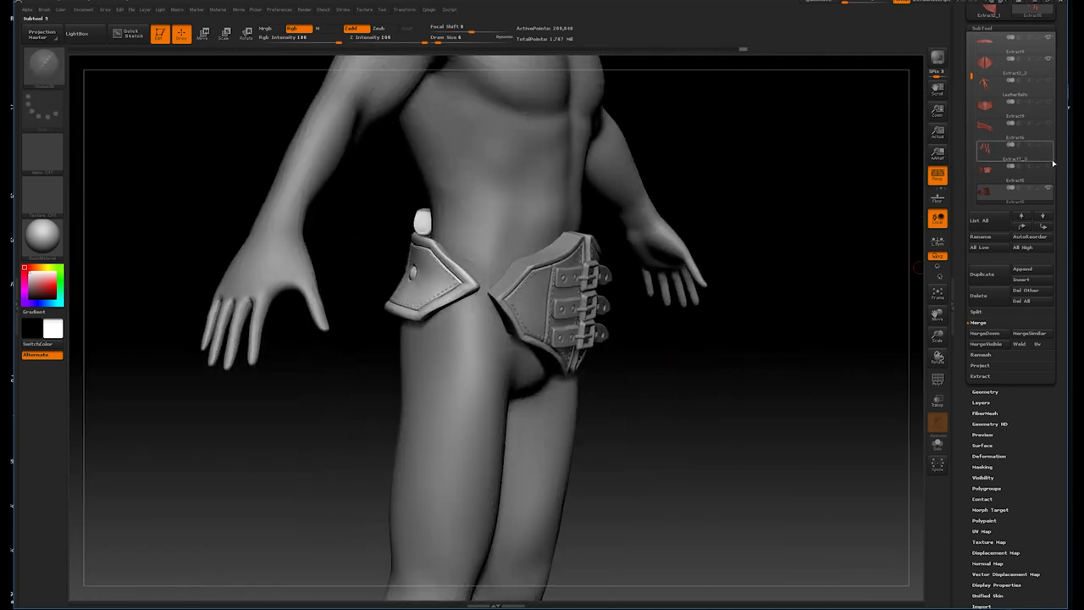
{"action": "left_click_drag", "start_coordinate": [728, 296], "coordinate": [755, 291]}
{"action": "key", "text": "f"}
{"action": "mouse_move", "coordinate": [680, 242]}
{"action": "left_mouse_down"}
{"action": "mouse_move", "coordinate": [687, 283]}
{"action": "mouse_move", "coordinate": [738, 321]}
{"action": "mouse_move", "coordinate": [740, 380]}
{"action": "mouse_move", "coordinate": [721, 364]}
{"action": "mouse_move", "coordinate": [717, 356]}
{"action": "mouse_move", "coordinate": [776, 367]}
{"action": "mouse_move", "coordinate": [740, 340]}
{"action": "mouse_move", "coordinate": [748, 399]}
{"action": "mouse_move", "coordinate": [726, 358]}
{"action": "mouse_move", "coordinate": [730, 370]}
{"action": "mouse_move", "coordinate": [740, 354]}
{"action": "mouse_move", "coordinate": [718, 344]}
{"action": "mouse_move", "coordinate": [735, 361]}
{"action": "left_mouse_up"}
{"action": "key", "text": "f"}
{"action": "left_click", "coordinate": [651, 302], "text": "alt"}
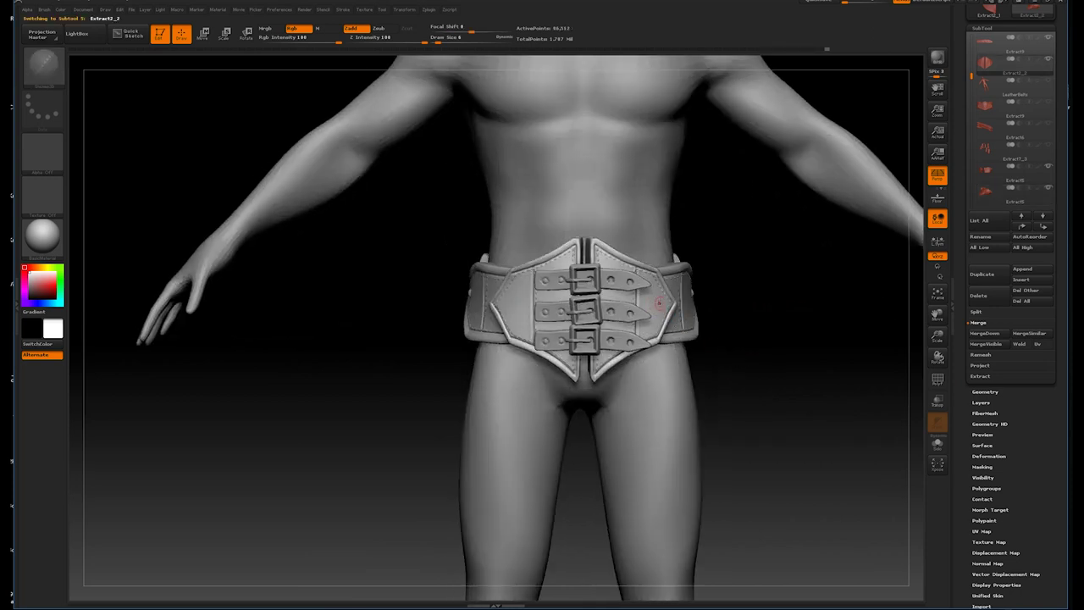
- Pick a P-filtered brush and trace a stroke down the front piece's right edge
{"action": "left_click", "coordinate": [42, 67]}
{"action": "key", "text": "p"}
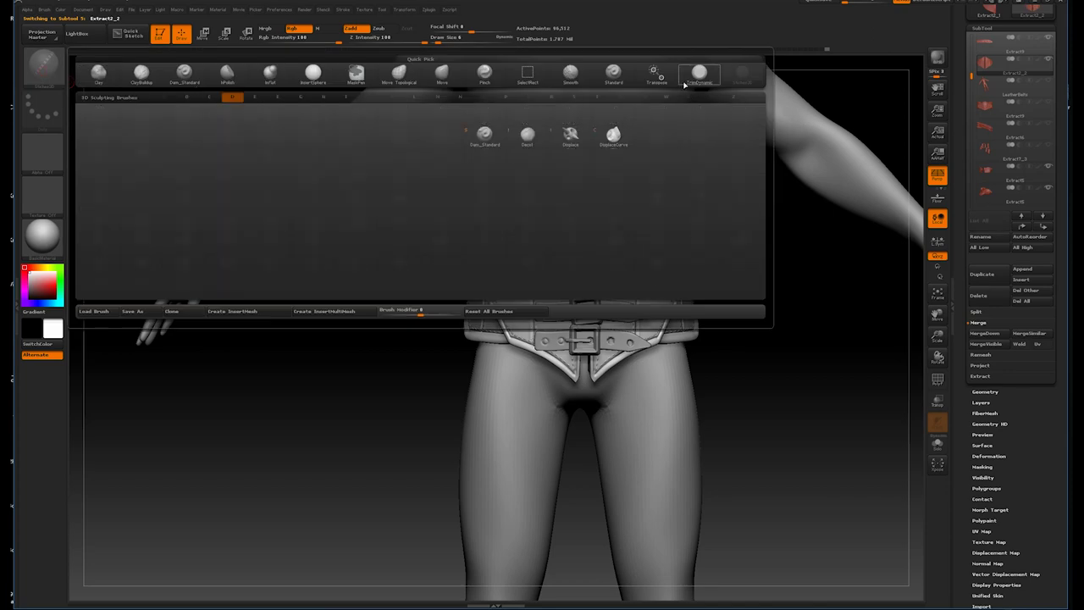
{"action": "left_click", "coordinate": [610, 174]}
{"action": "left_click", "coordinate": [46, 73]}
{"action": "left_click", "coordinate": [720, 295]}
{"action": "left_click_drag", "start_coordinate": [745, 296], "coordinate": [608, 309], "text": "alt"}
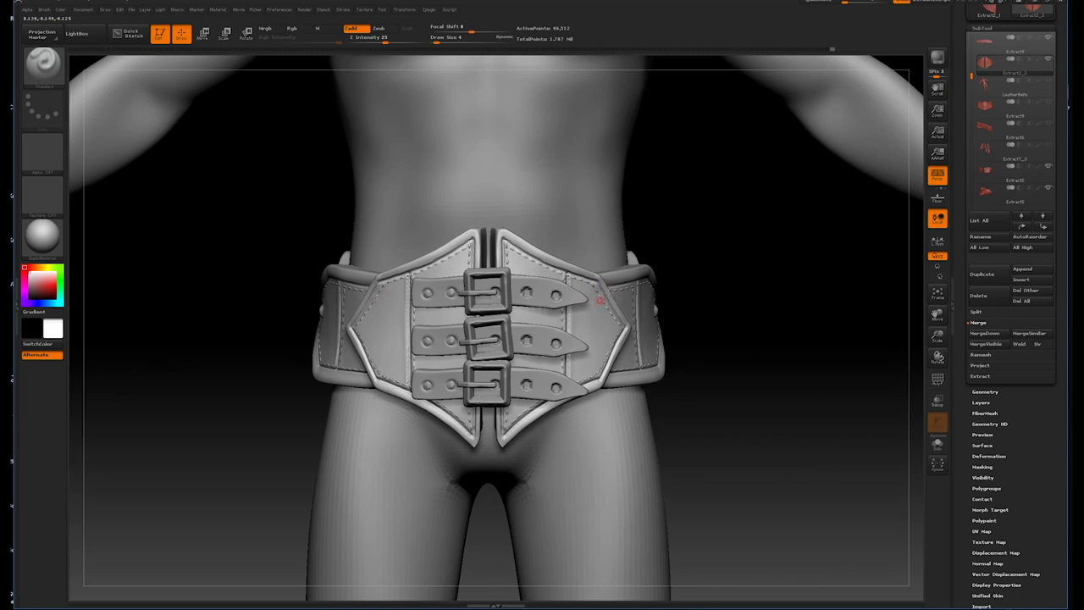
{"action": "mouse_move", "coordinate": [603, 298]}
{"action": "left_mouse_down"}
{"action": "mouse_move", "coordinate": [619, 331]}
{"action": "mouse_move", "coordinate": [613, 357]}
{"action": "left_mouse_up"}
- Toggle Zadd, turn off Edit mode, set the stroke to Dots and disable Mrgb
{"action": "left_click", "coordinate": [349, 28]}
{"action": "left_click", "coordinate": [352, 31]}
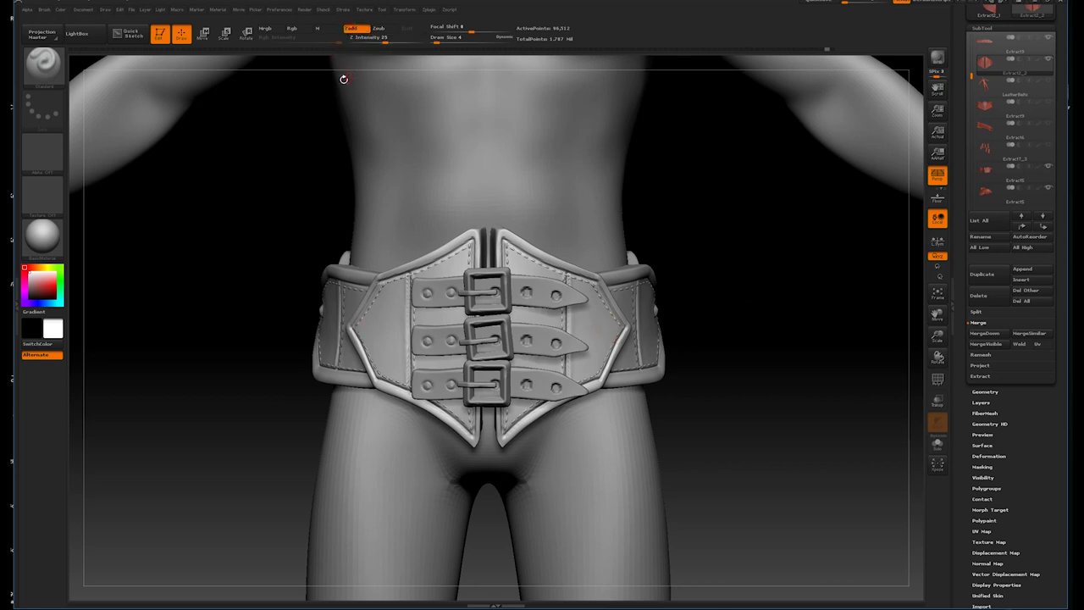
{"action": "left_click", "coordinate": [158, 38]}
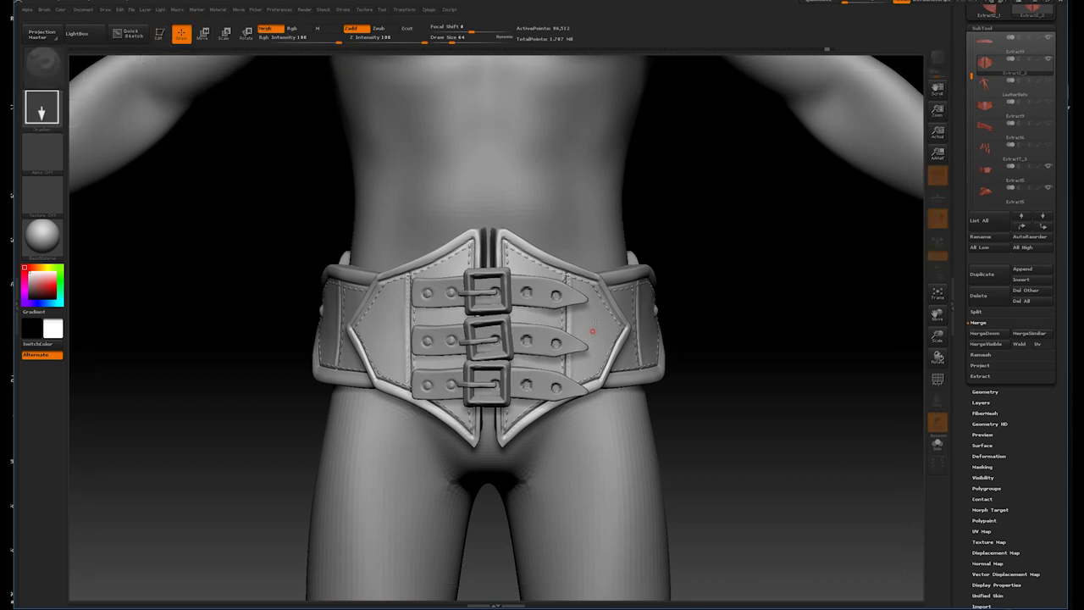
{"action": "left_click", "coordinate": [42, 106]}
{"action": "left_click", "coordinate": [95, 116]}
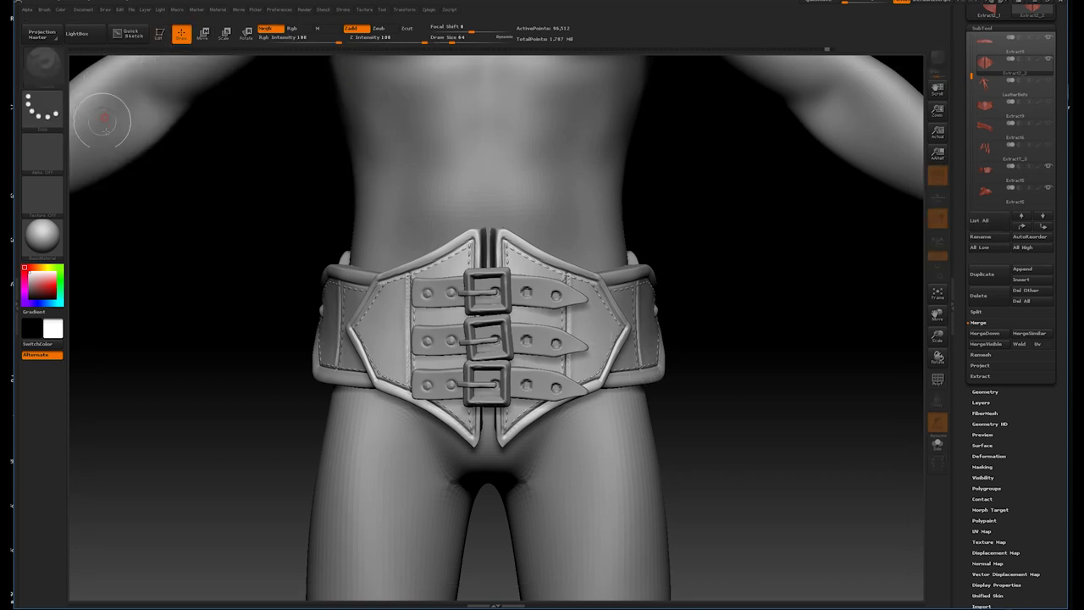
{"action": "left_click", "coordinate": [266, 29]}
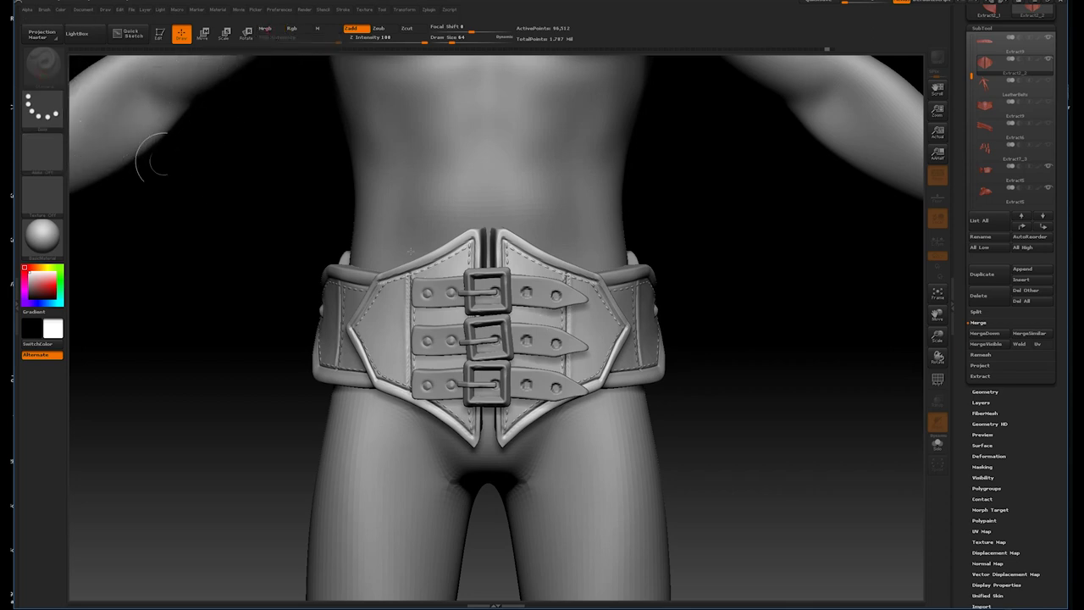
- Undo two stray strokes on the canvas
{"action": "key", "text": "t"}
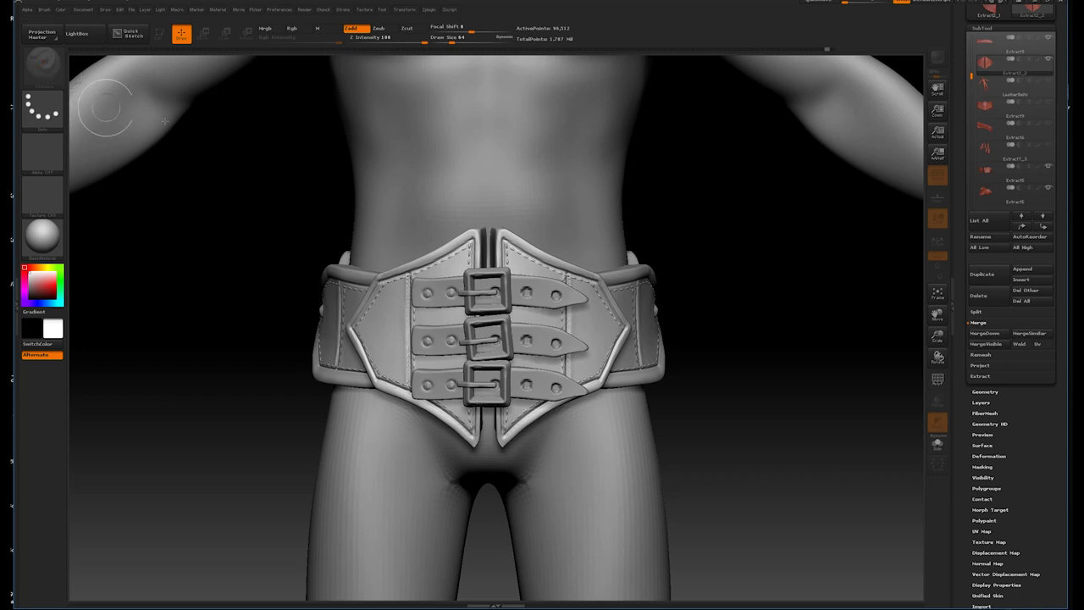
{"action": "left_click_drag", "start_coordinate": [745, 377], "coordinate": [796, 386]}
{"action": "key", "text": "ctrl+z"}
{"action": "left_click_drag", "start_coordinate": [718, 340], "coordinate": [768, 387]}
{"action": "key", "text": "ctrl+z"}
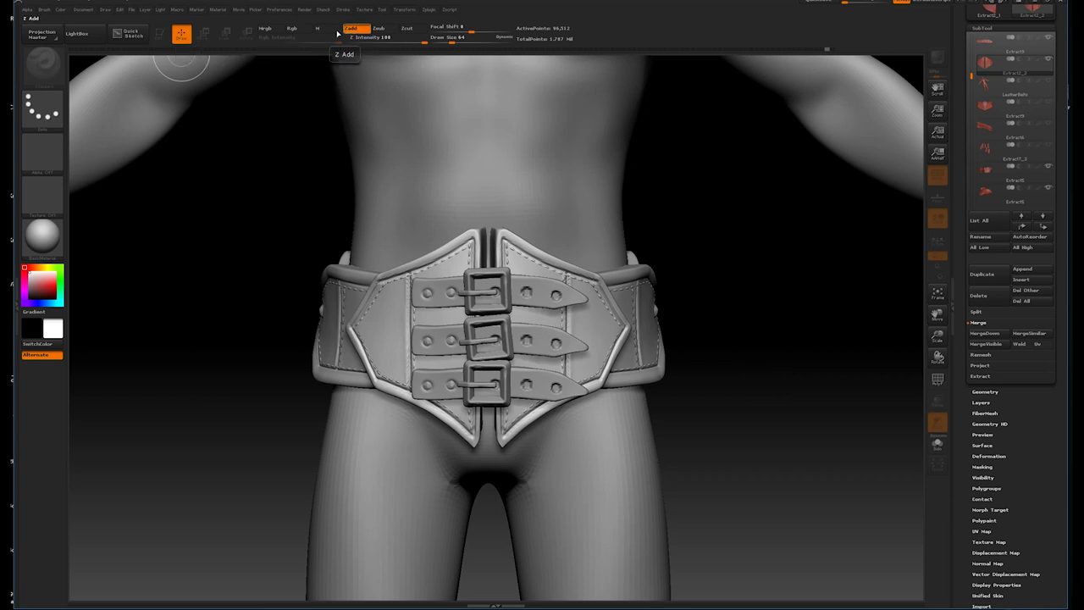
{"action": "scroll", "coordinate": [1012, 102], "scroll_direction": "up", "scroll_amount": 3}
{"action": "left_click", "coordinate": [1034, 24]}
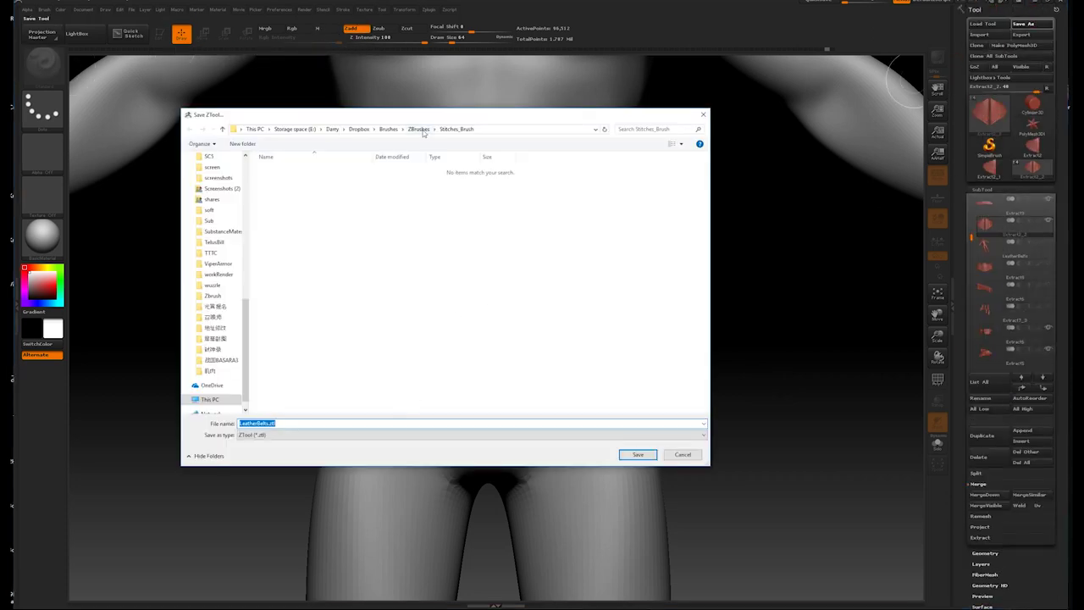
- Overwrite LeatherBelts.ztl from Quick access, confirming Replace
{"action": "left_click", "coordinate": [387, 129]}
{"action": "scroll", "coordinate": [222, 279], "scroll_direction": "up", "scroll_amount": 5}
{"action": "scroll", "coordinate": [225, 211], "scroll_direction": "up", "scroll_amount": 5}
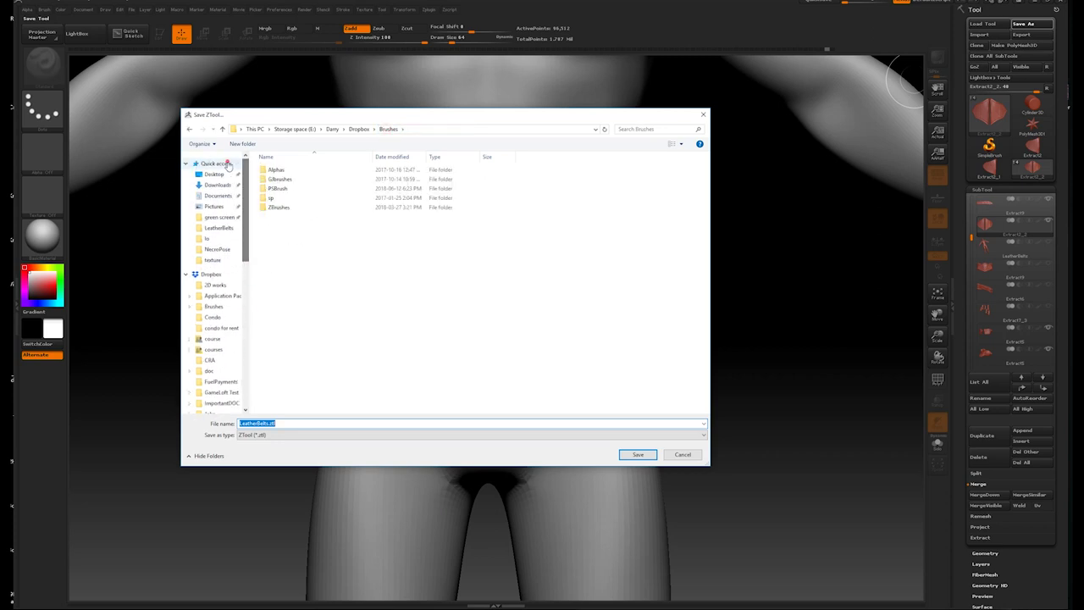
{"action": "left_click", "coordinate": [227, 165]}
{"action": "double_click", "coordinate": [309, 280]}
{"action": "left_click", "coordinate": [794, 308]}
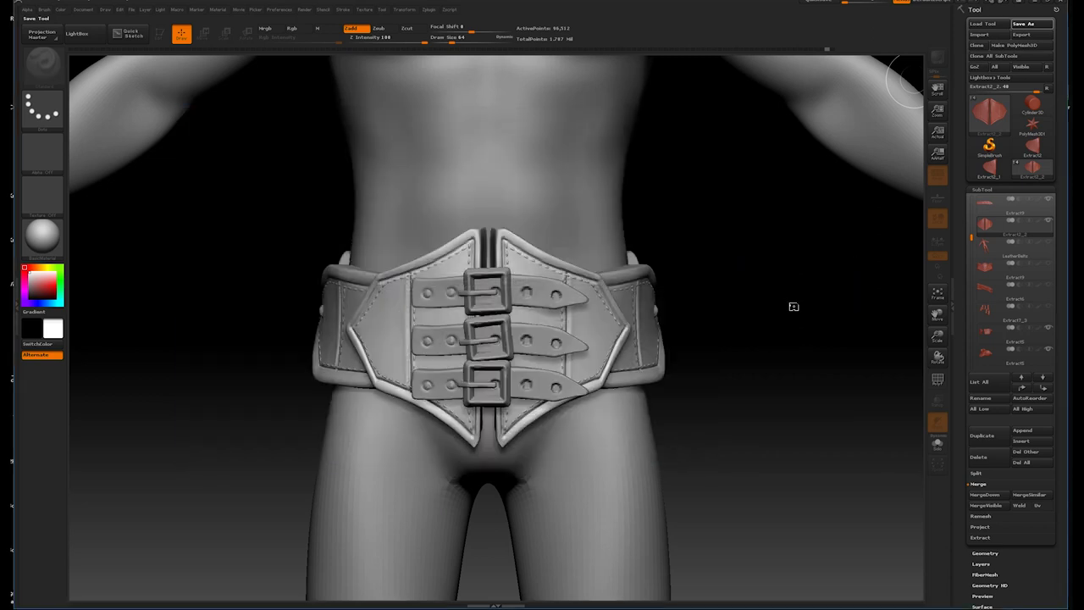